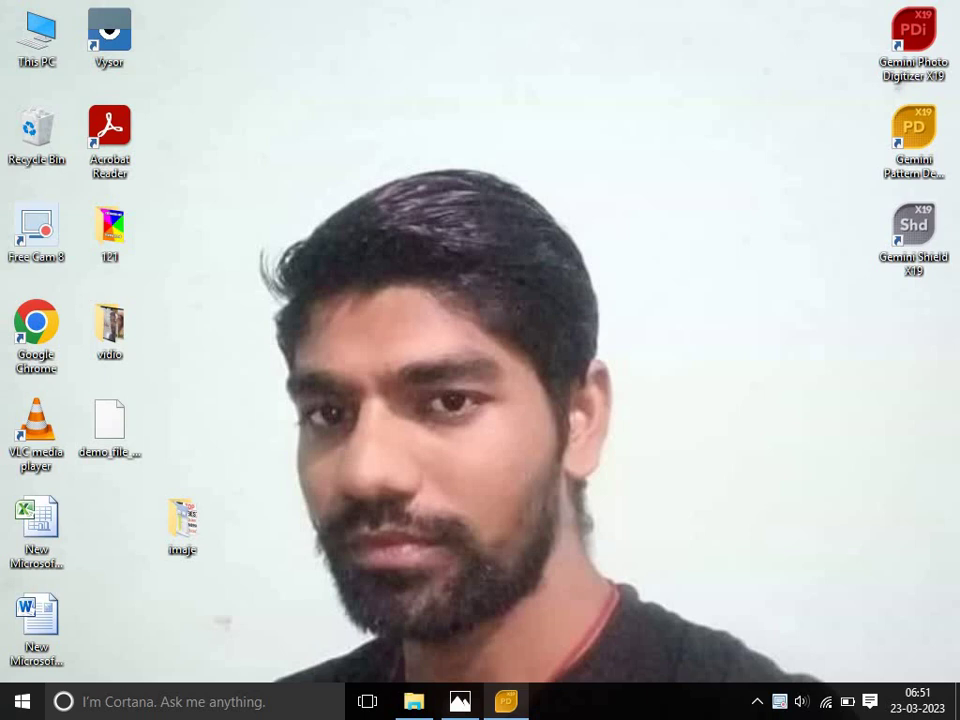
# Open the reglance sleeve measurement chart from the imaje folder in Photos.
pyautogui.click(459, 701)
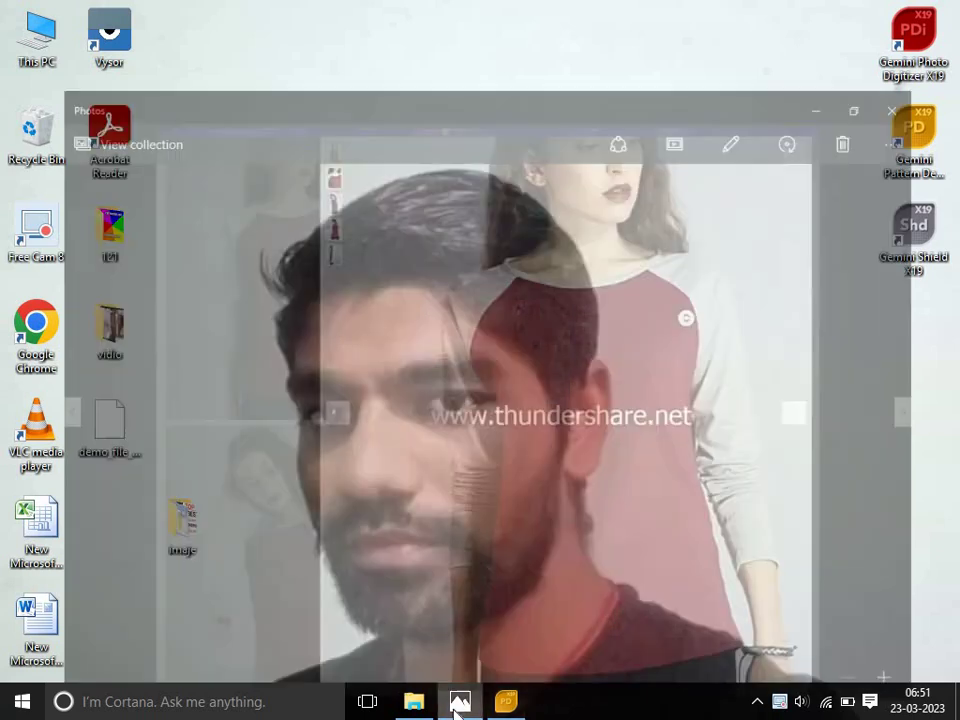
pyautogui.click(459, 701)
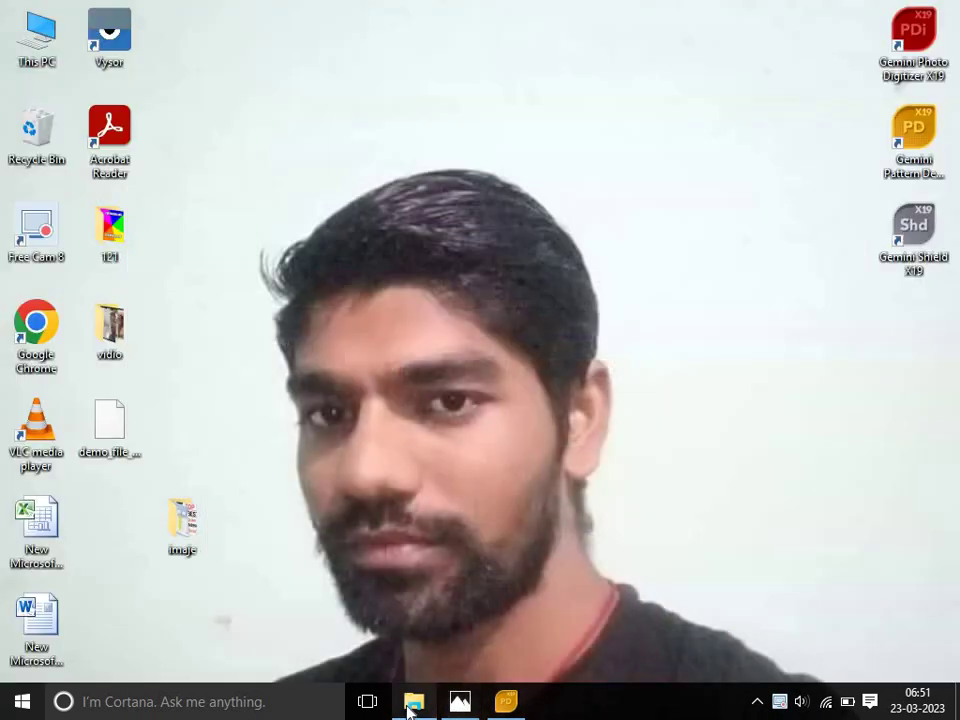
pyautogui.moveTo(413, 701)
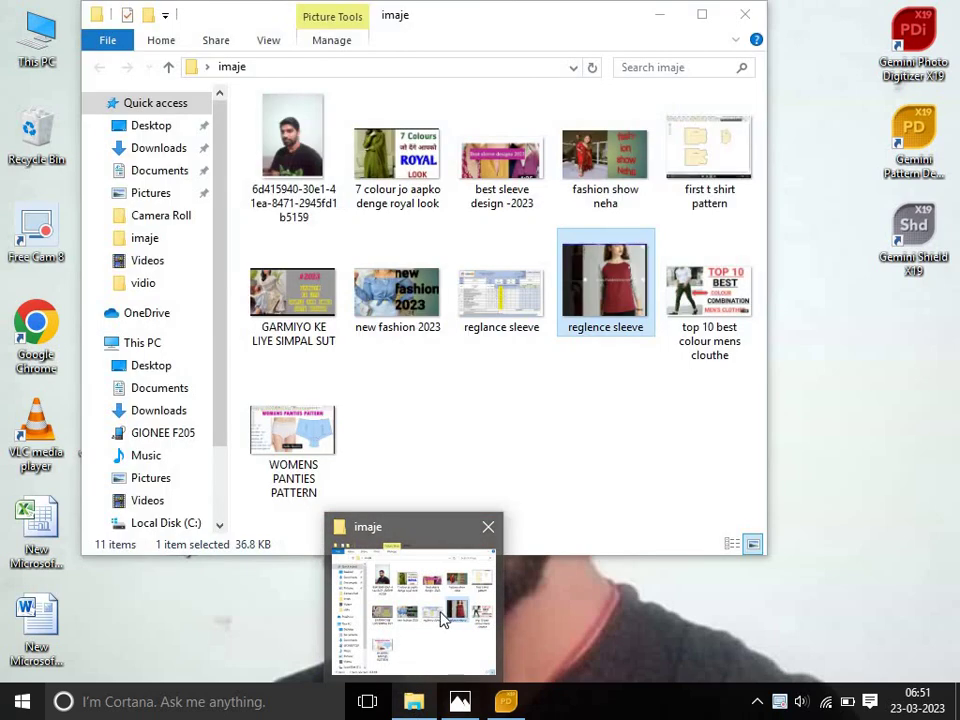
pyautogui.click(430, 620)
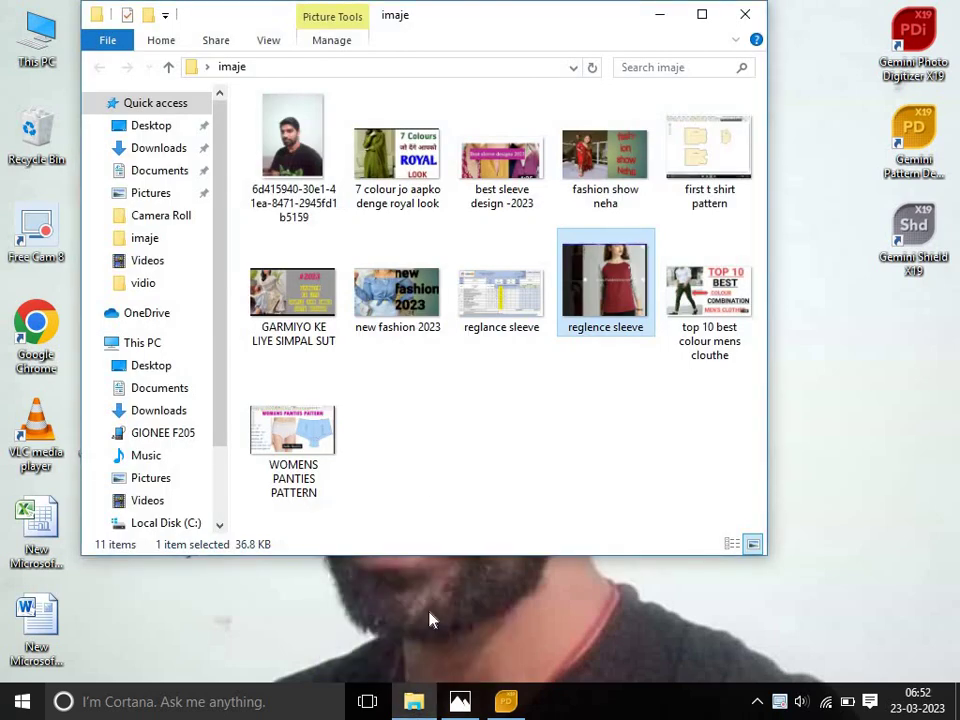
pyautogui.click(486, 316)
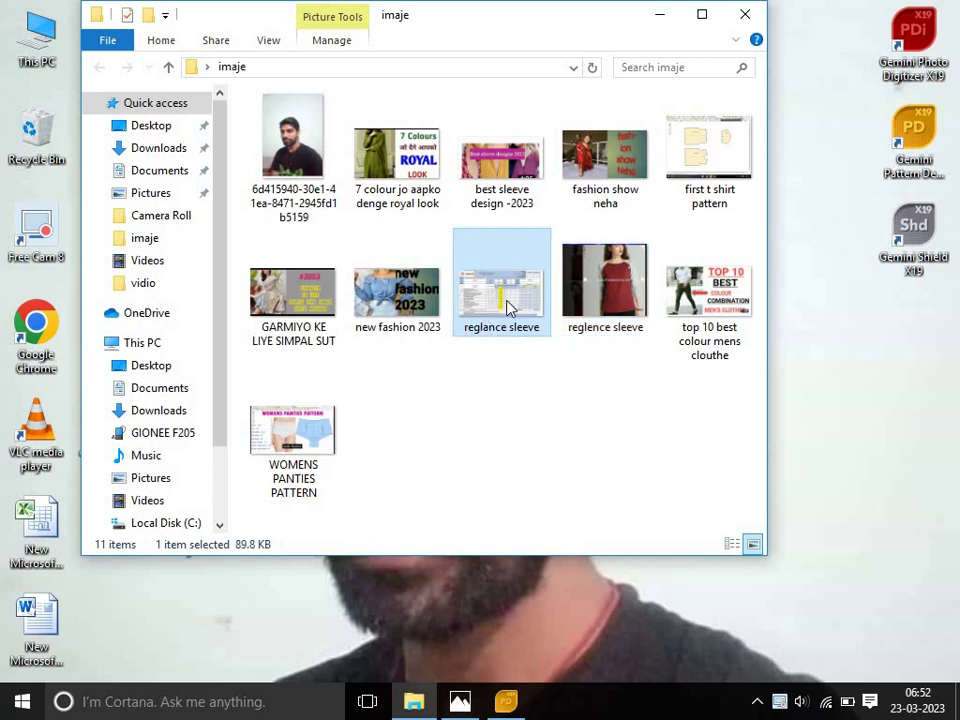
pyautogui.doubleClick(507, 309)
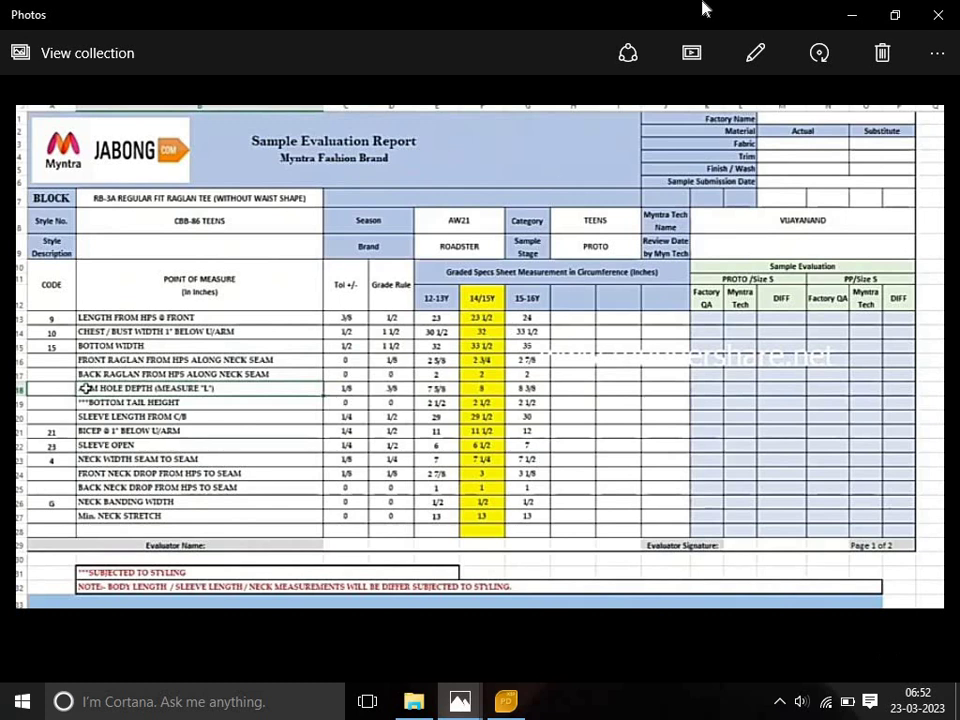
# Minimize the Photos chart and the imaje folder window to reveal the desktop.
pyautogui.click(835, 20)
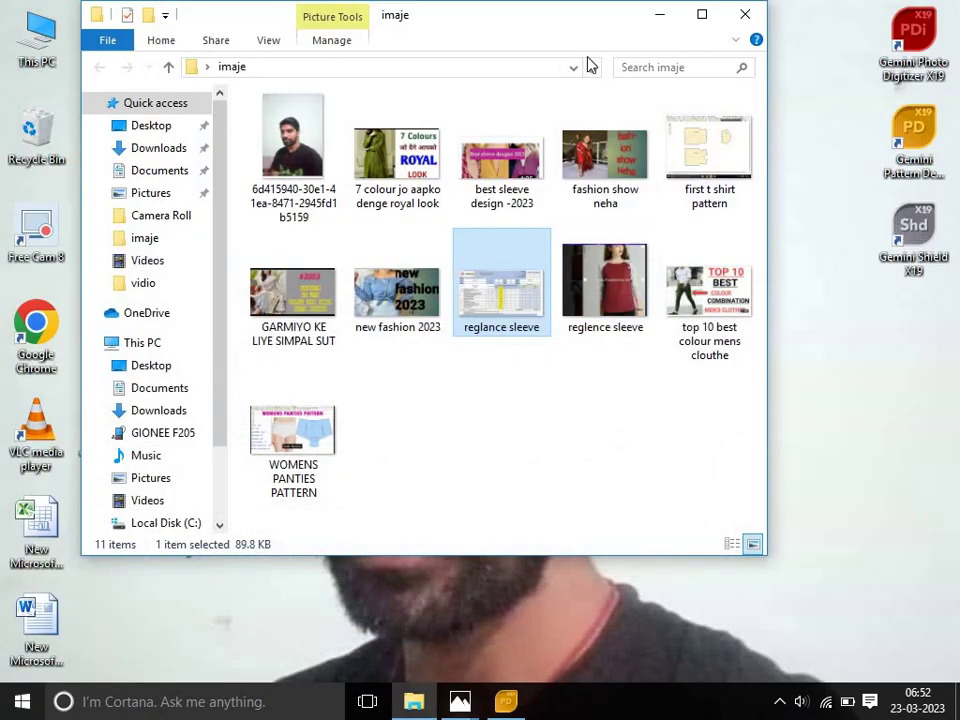
pyautogui.click(657, 20)
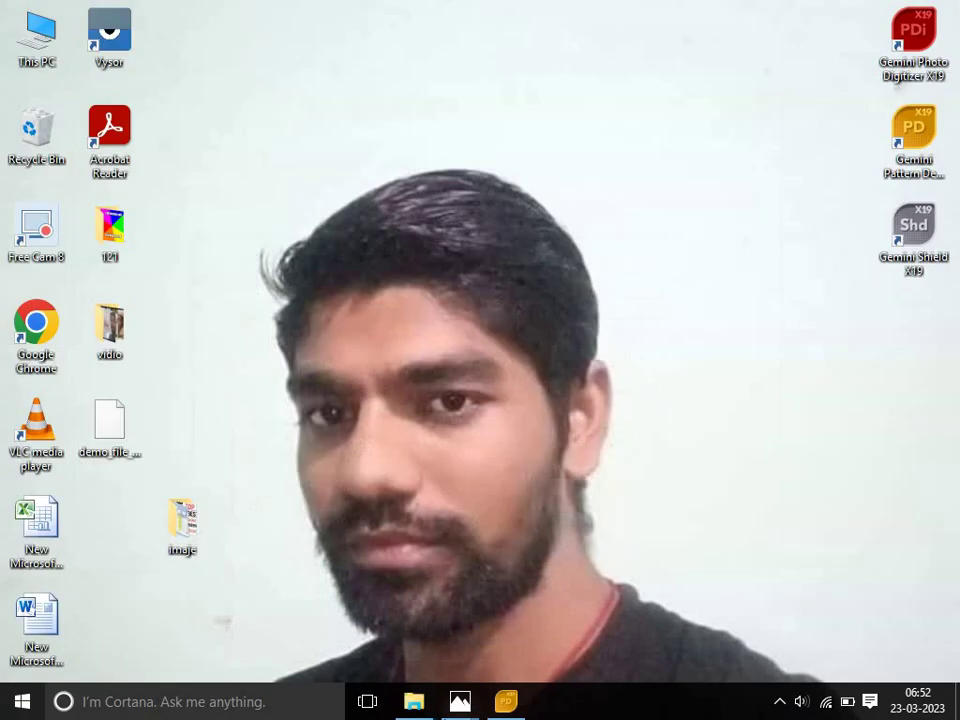
# Draw a diagonal rectangle piece 23.5 inches wide and 8 inches tall.
pyautogui.click(508, 702)
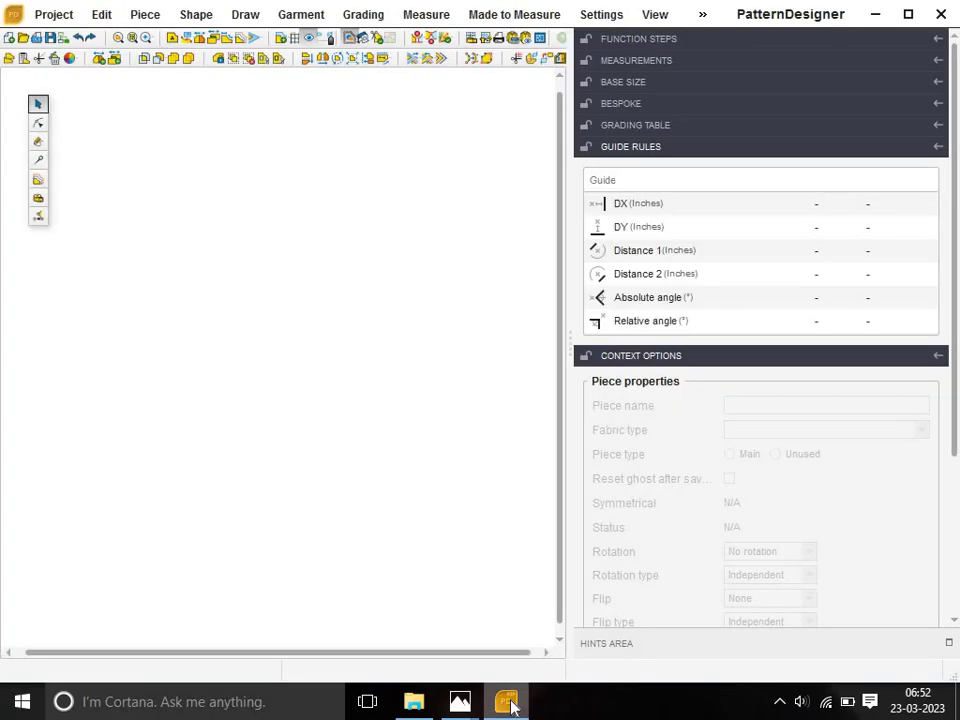
pyautogui.click(38, 143)
pyautogui.click(28, 57)
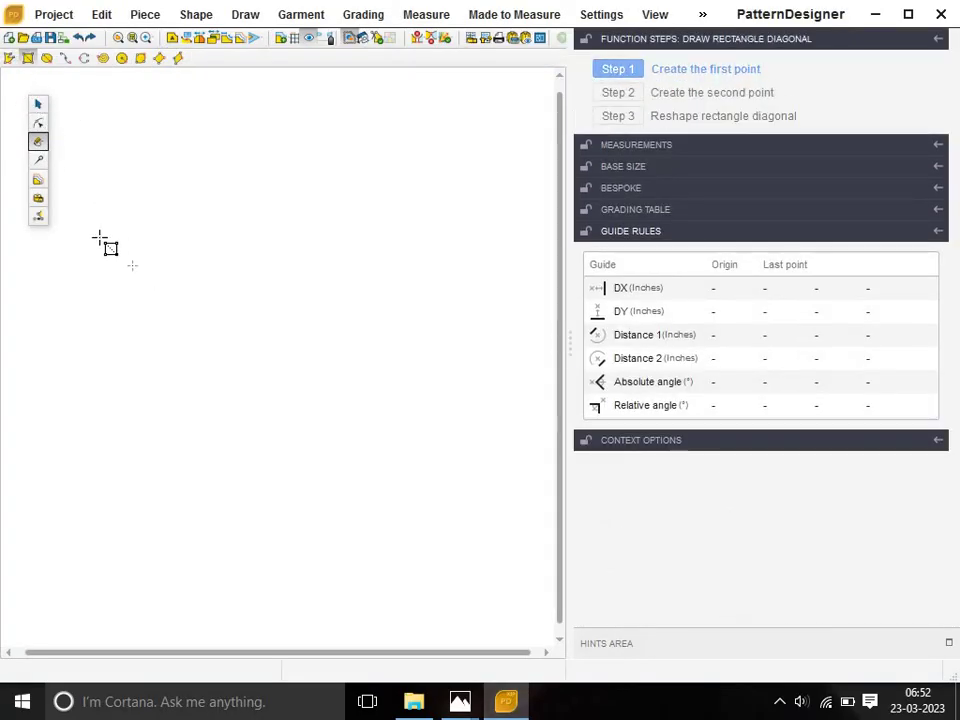
pyautogui.click(104, 234)
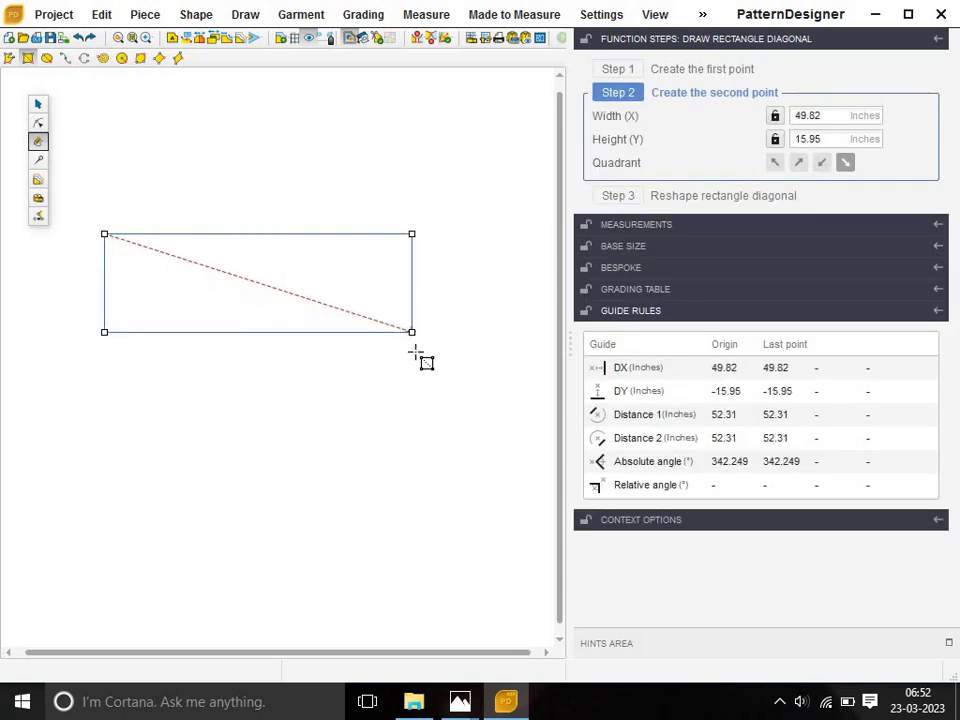
pyautogui.click(428, 385)
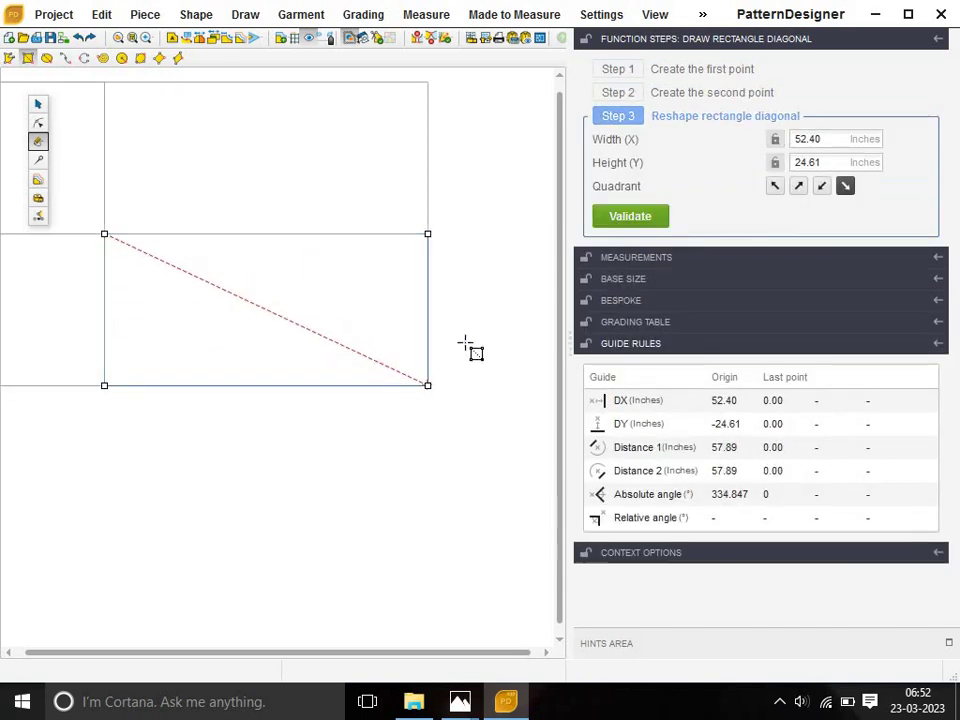
pyautogui.doubleClick(832, 145)
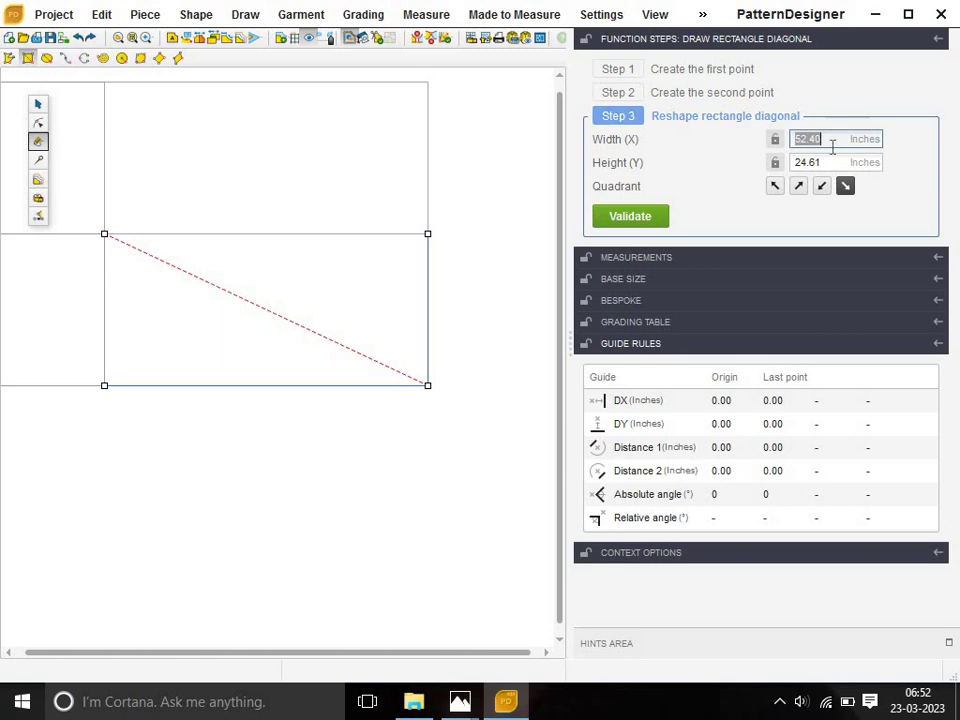
pyautogui.write('23')
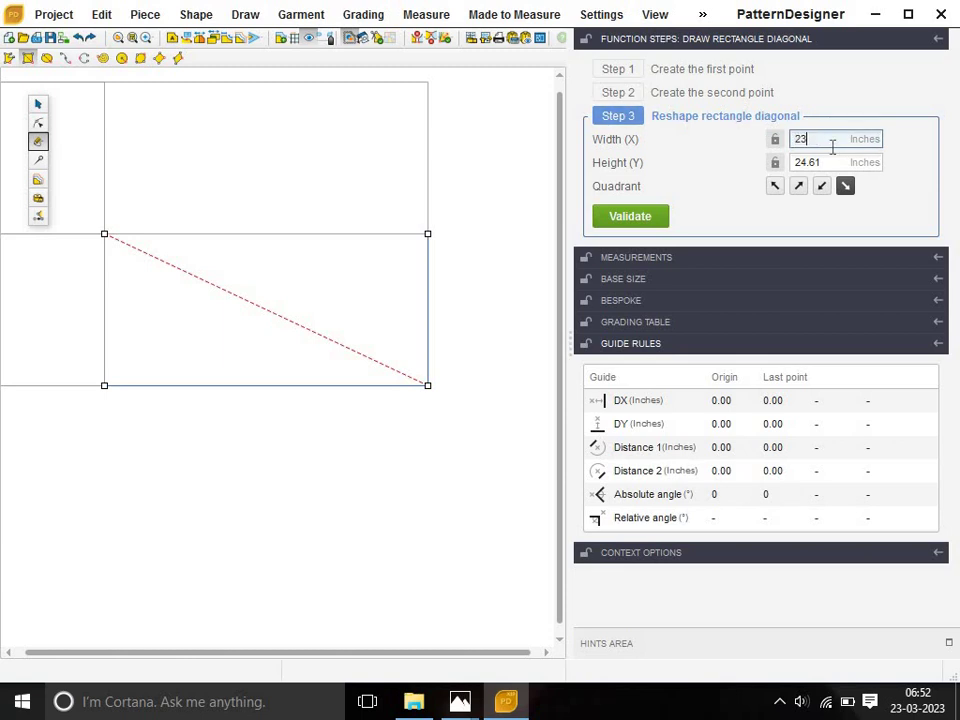
pyautogui.write('.5')
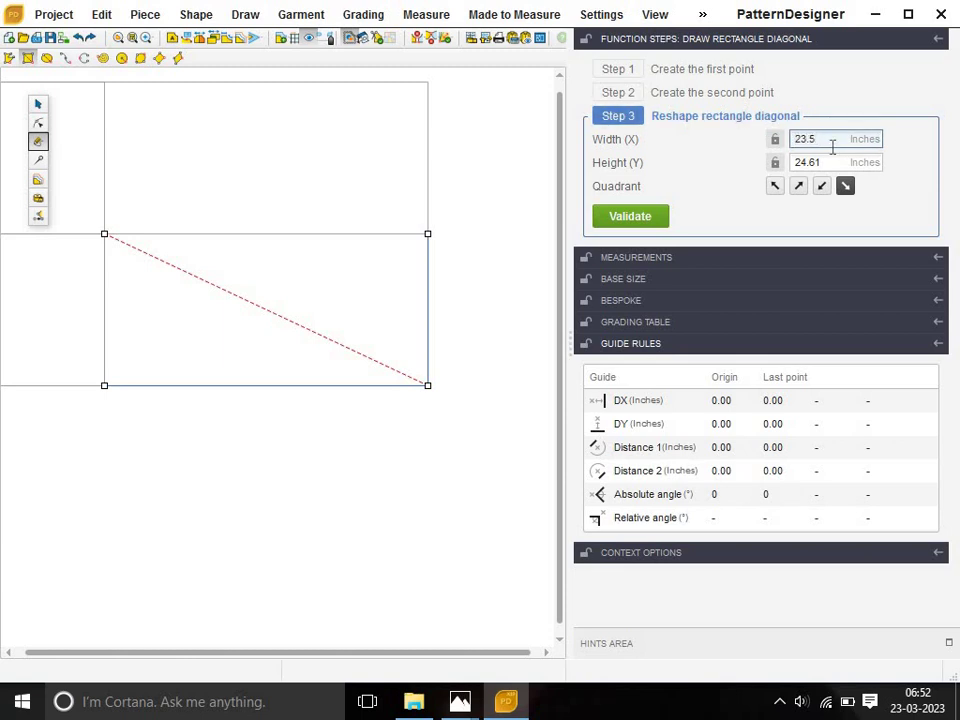
pyautogui.press('Tab')
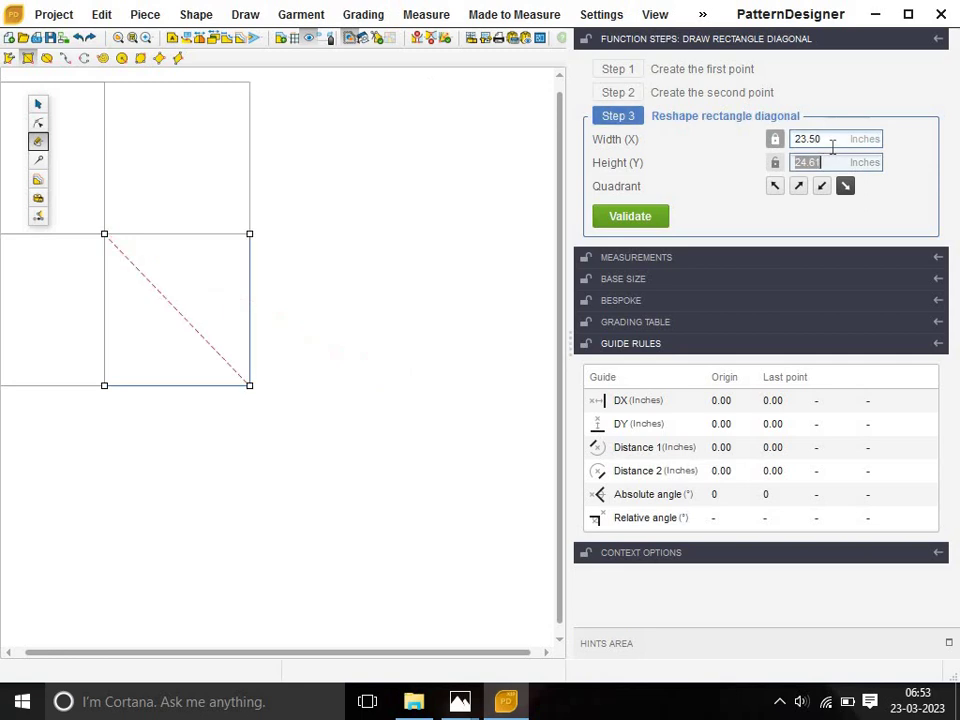
pyautogui.write('8')
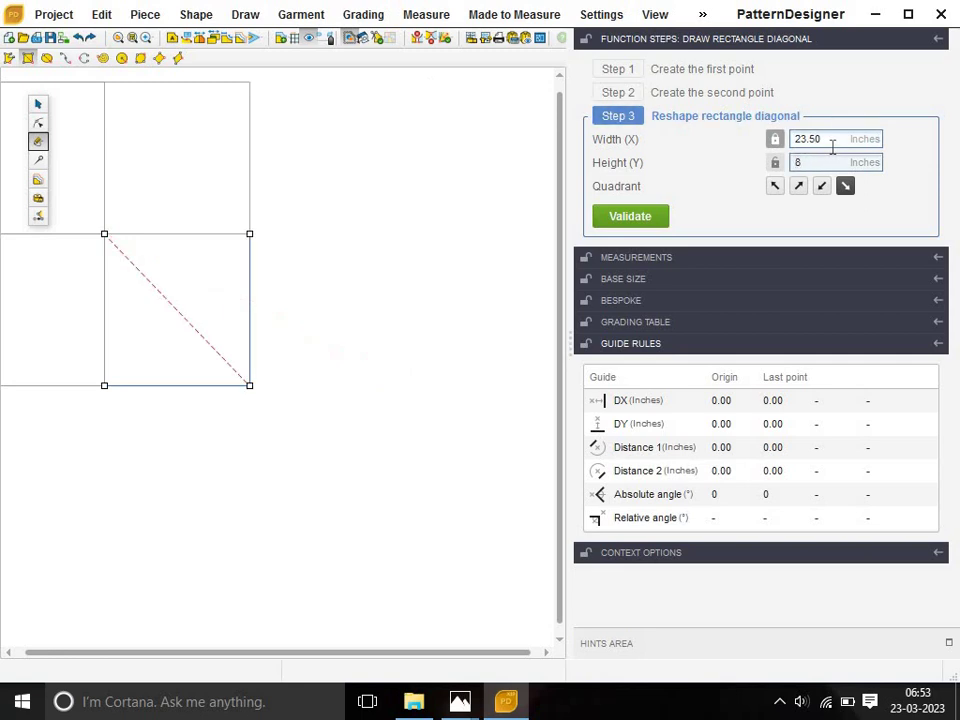
pyautogui.press('Tab')
pyautogui.press('Return')
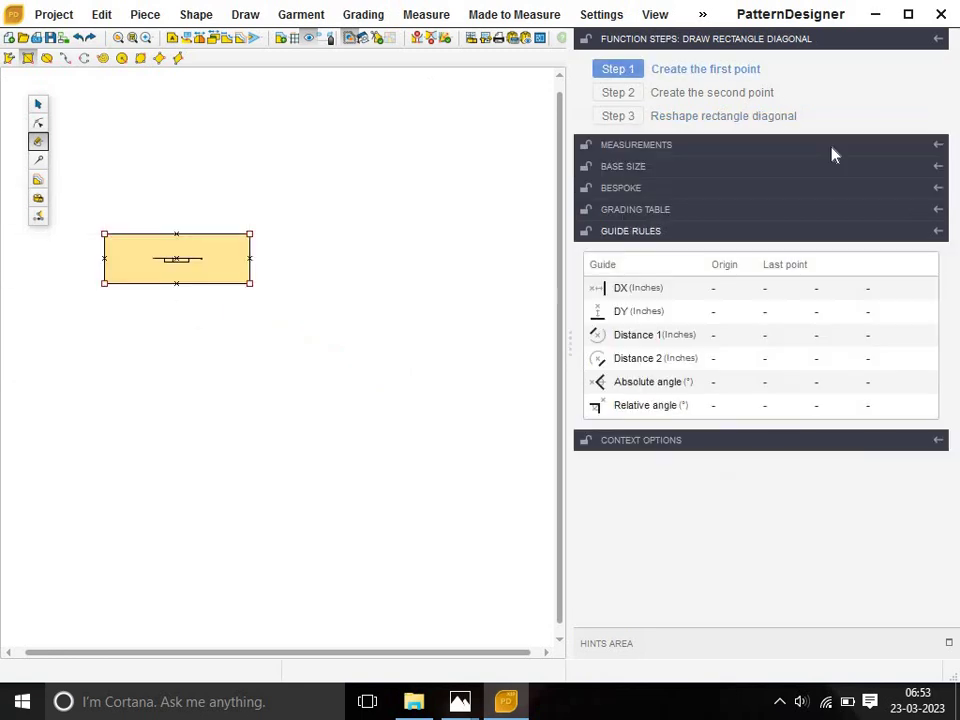
# Select the rectangle's bottom-left corner point and start Create Point at Given Distance.
pyautogui.click(38, 122)
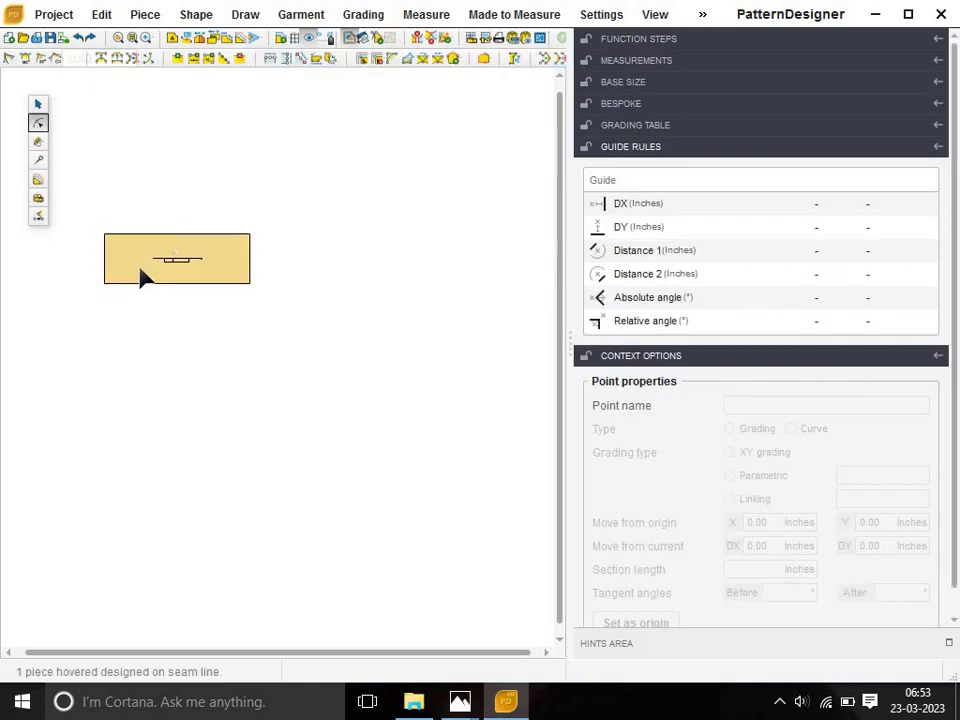
pyautogui.click(129, 279)
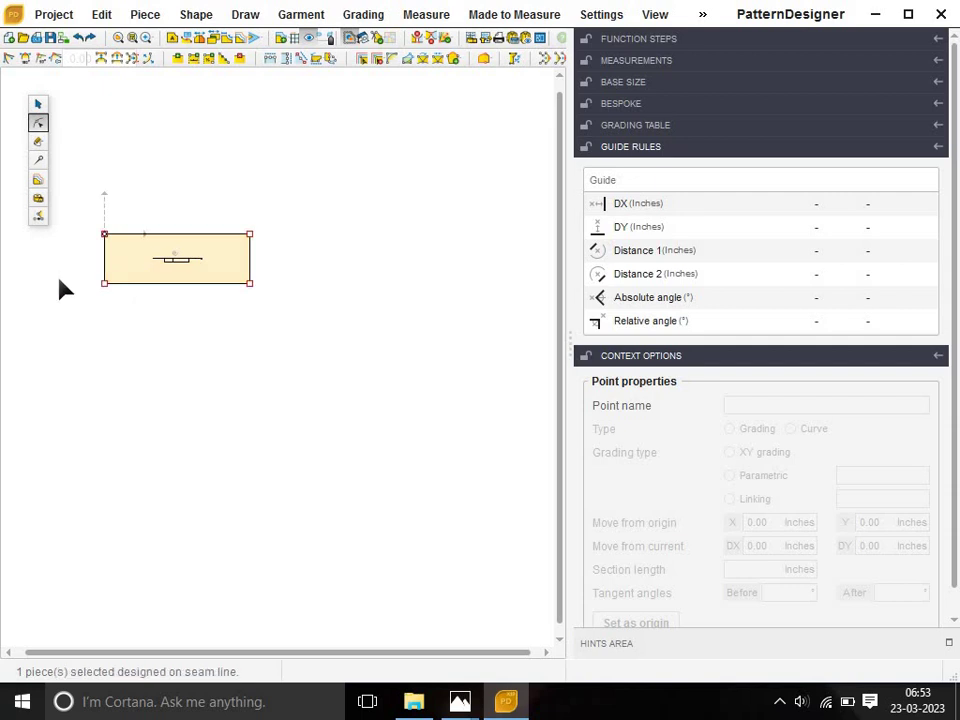
pyautogui.moveTo(59, 276); pyautogui.dragTo(143, 352)
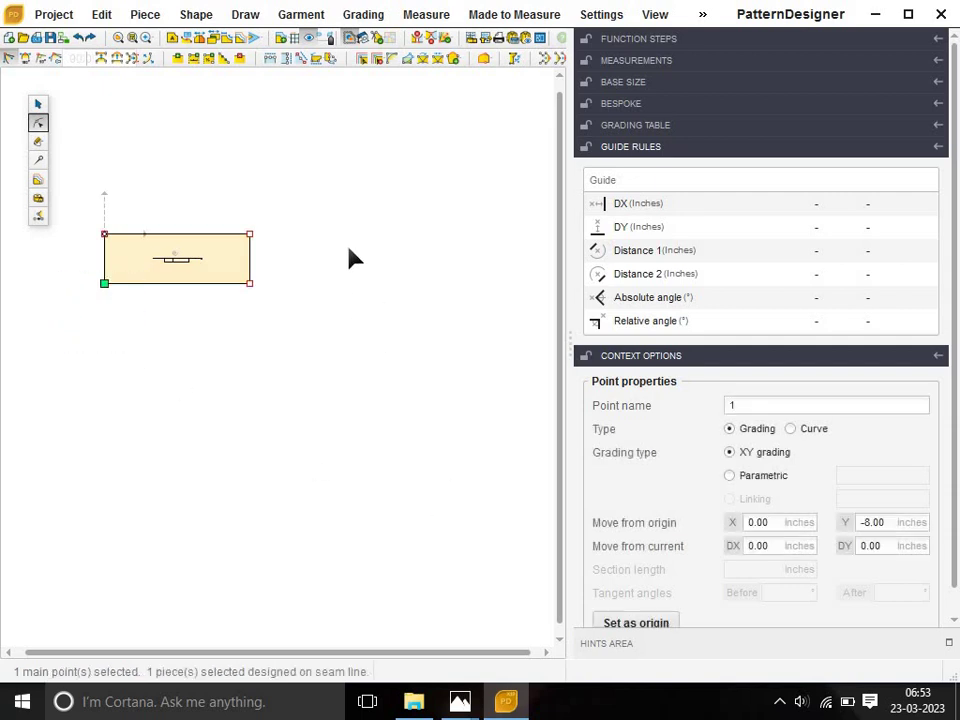
pyautogui.click(194, 58)
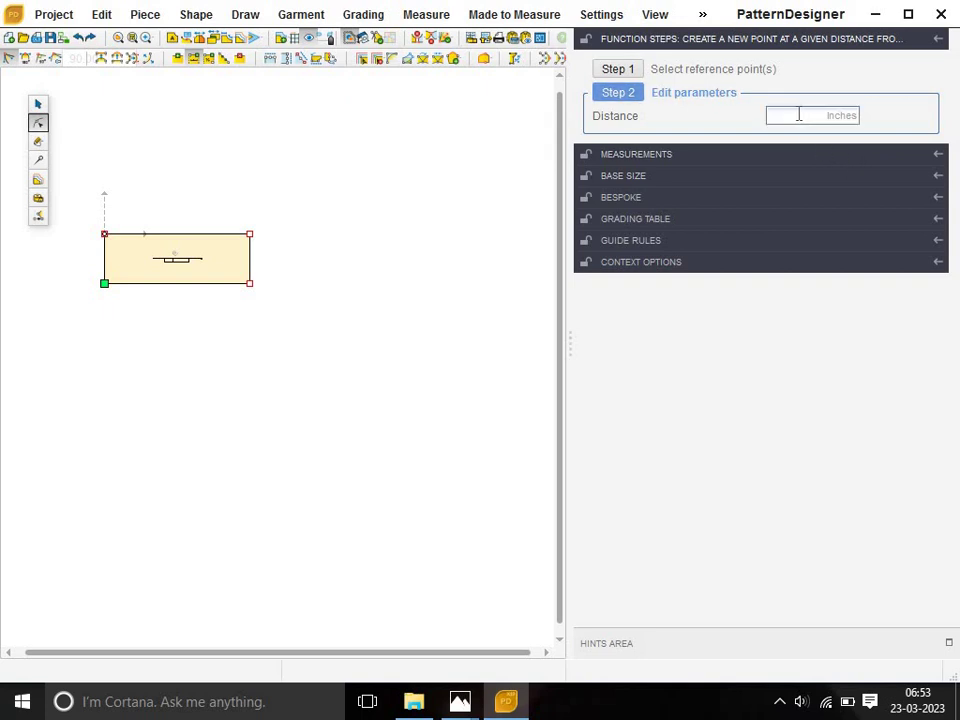
pyautogui.moveTo(460, 702)
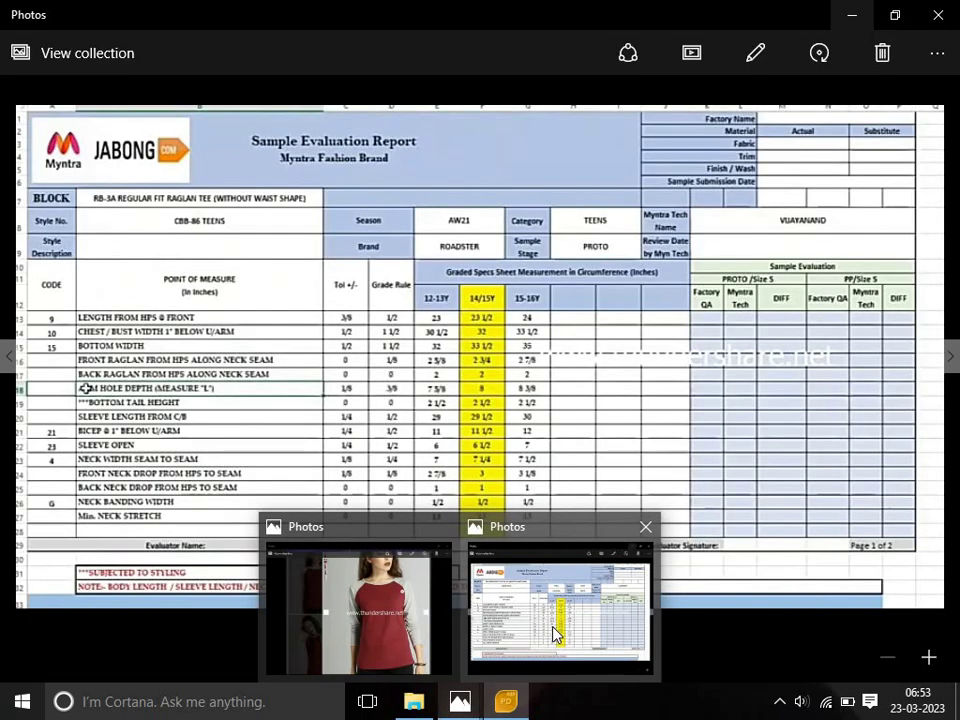
# Bring the Sample Evaluation Report chart back up in Photos.
pyautogui.click(555, 635)
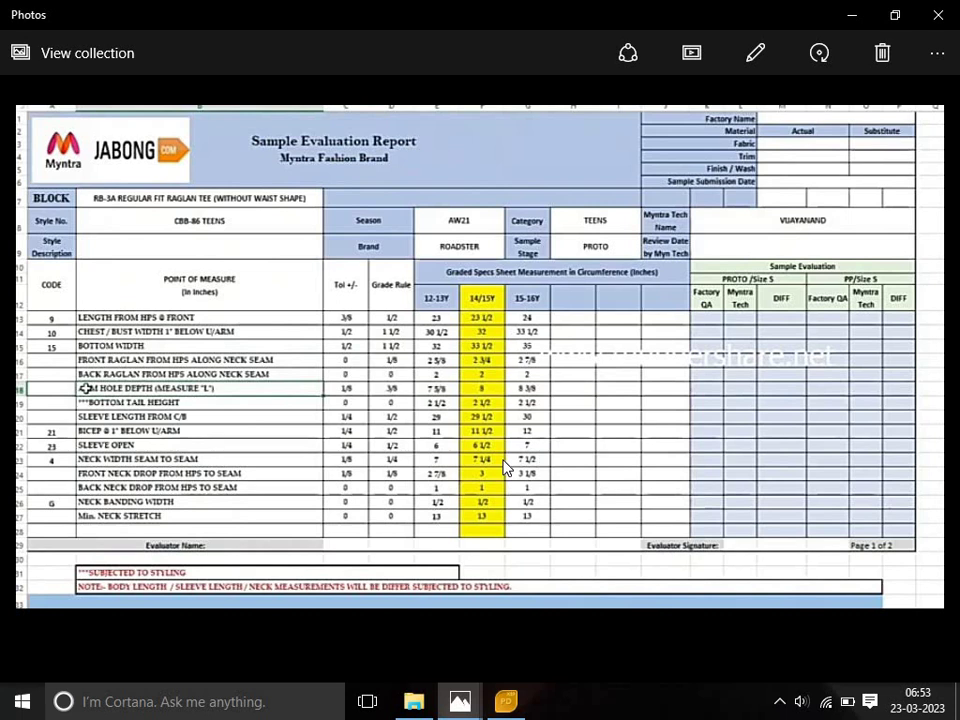
pyautogui.moveTo(480, 356)
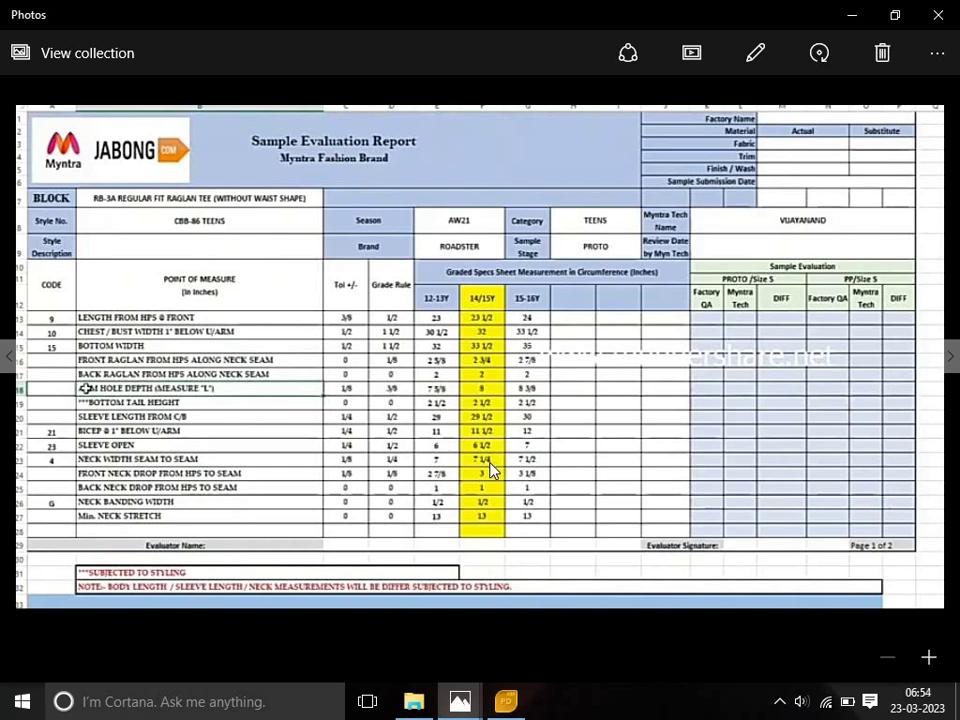
# Minimize the chart and launch Calculator from the system search.
pyautogui.click(853, 16)
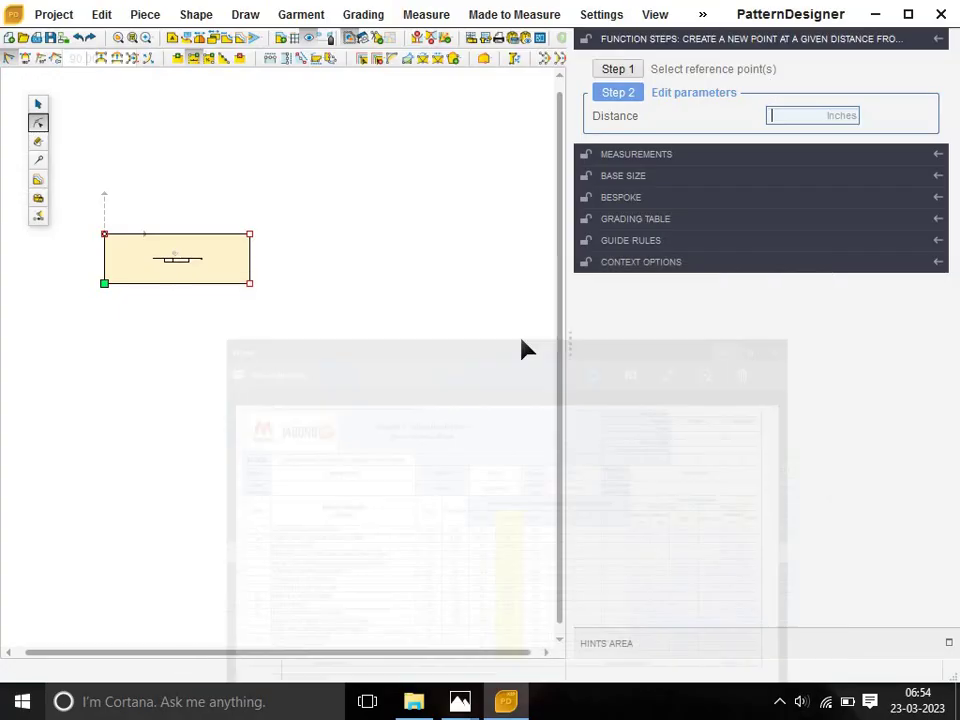
pyautogui.click(97, 703)
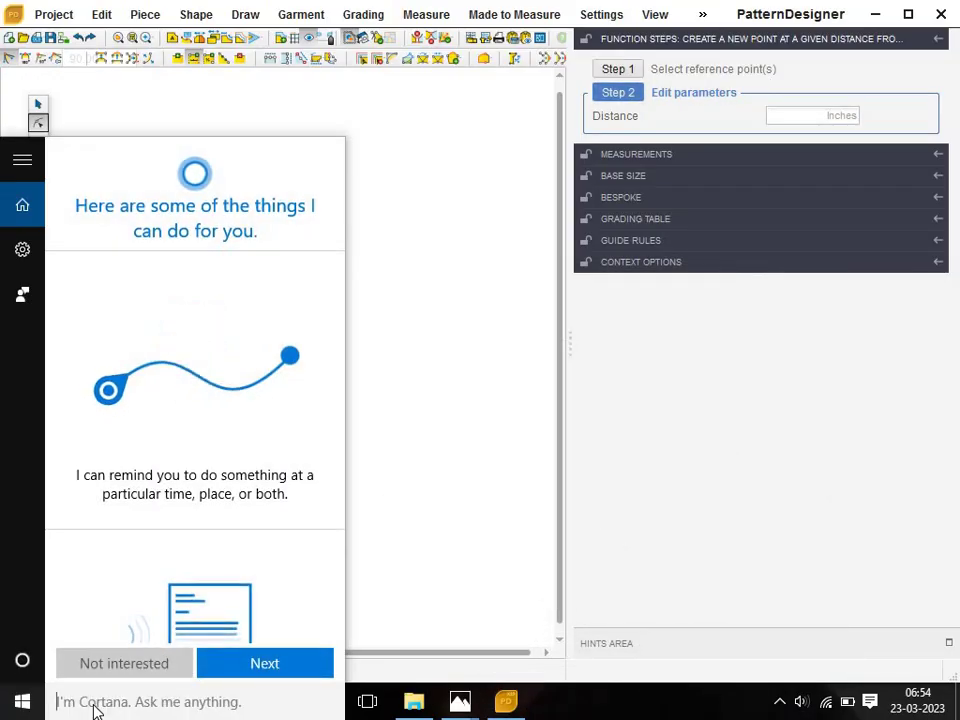
pyautogui.write('ca')
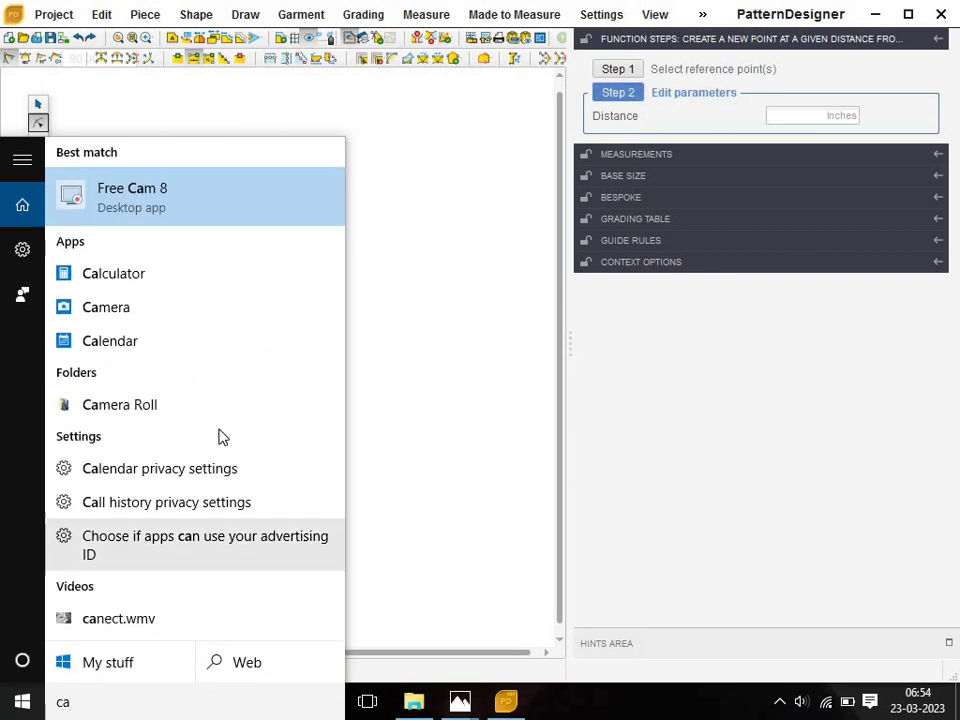
pyautogui.click(124, 282)
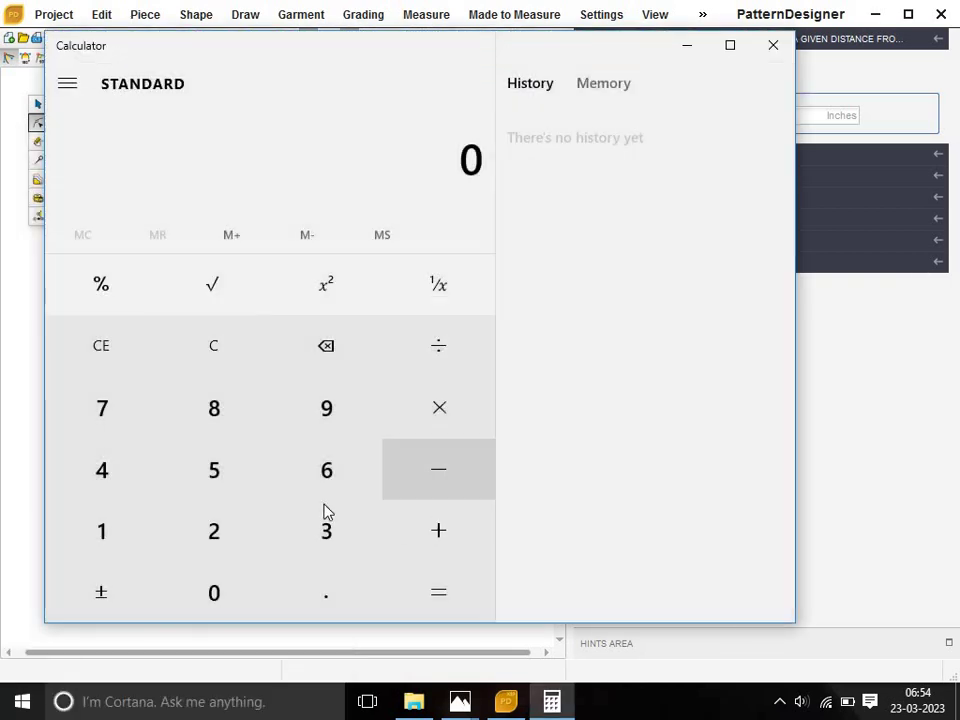
# Compute 7.25 ÷ 2 = 3.625 in Calculator, then minimize it.
pyautogui.click(124, 430)
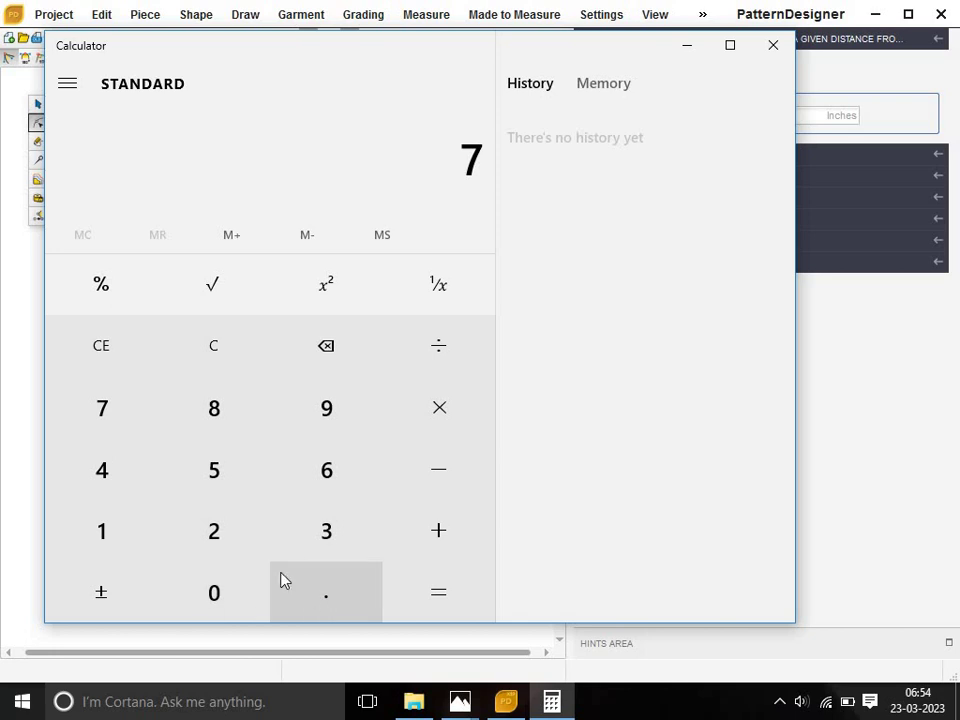
pyautogui.click(281, 580)
pyautogui.click(234, 534)
pyautogui.click(221, 488)
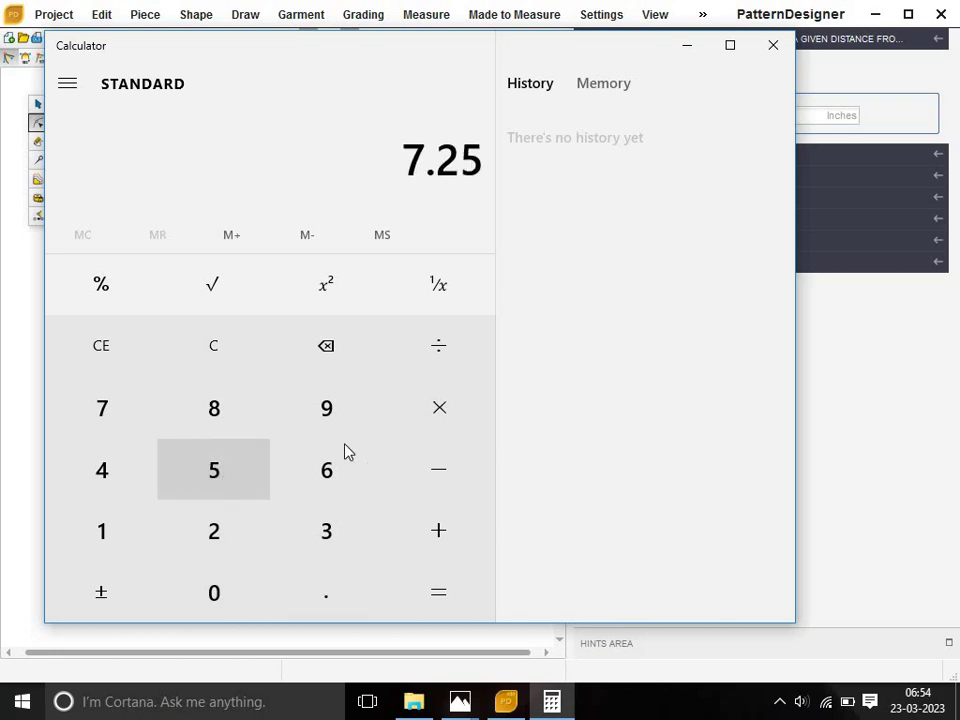
pyautogui.click(440, 352)
pyautogui.click(226, 537)
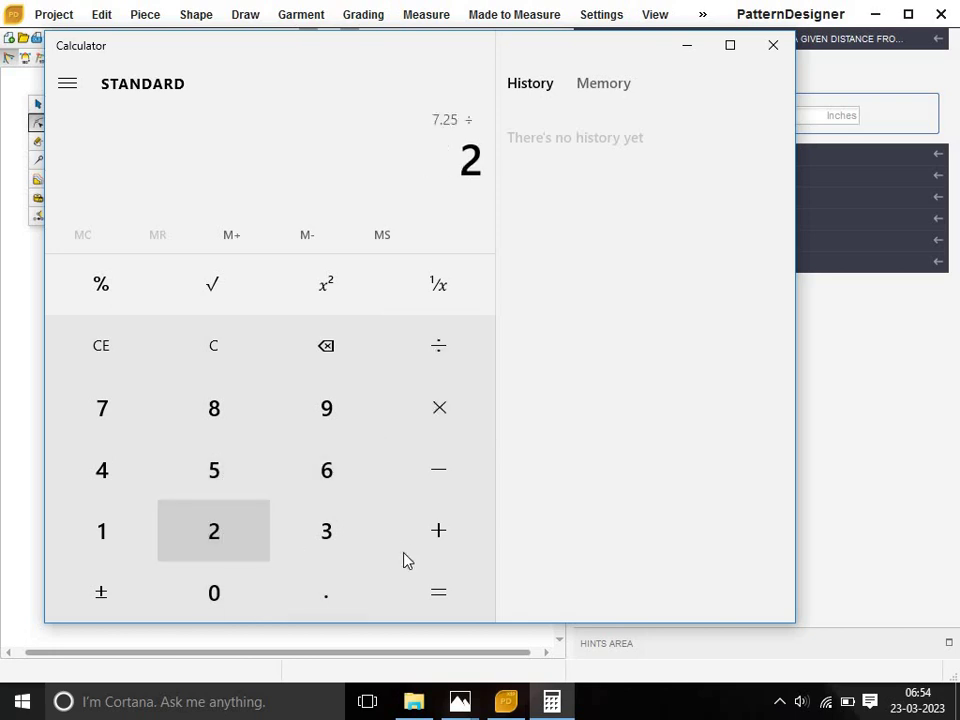
pyautogui.click(439, 589)
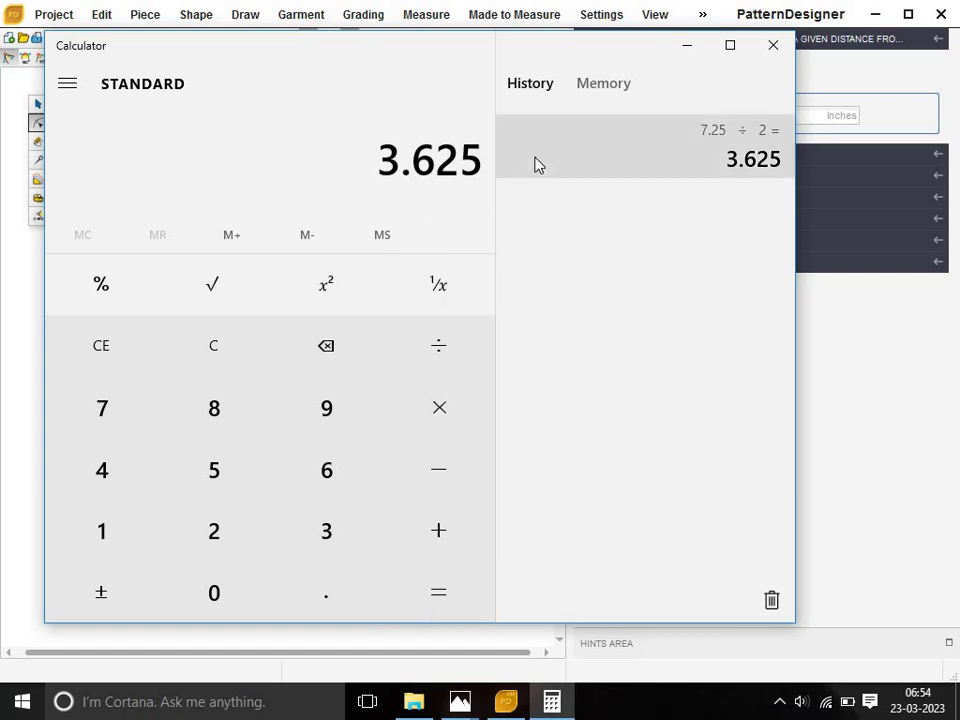
pyautogui.click(688, 46)
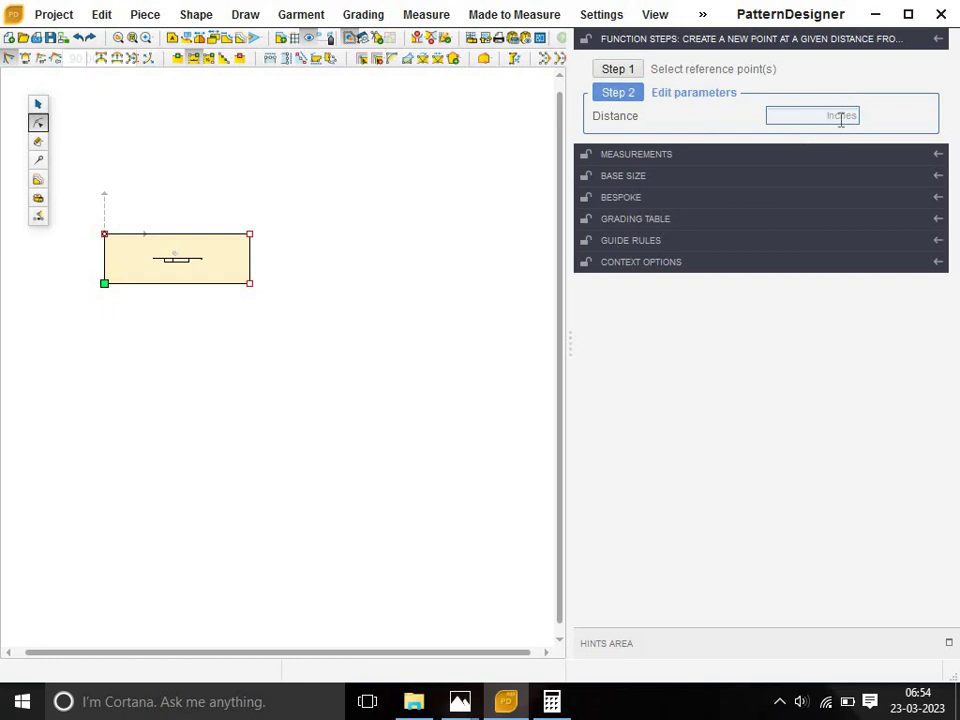
# Enter a distance starting with 3.625 to create the new point near the bottom-left corner.
pyautogui.write('3.')
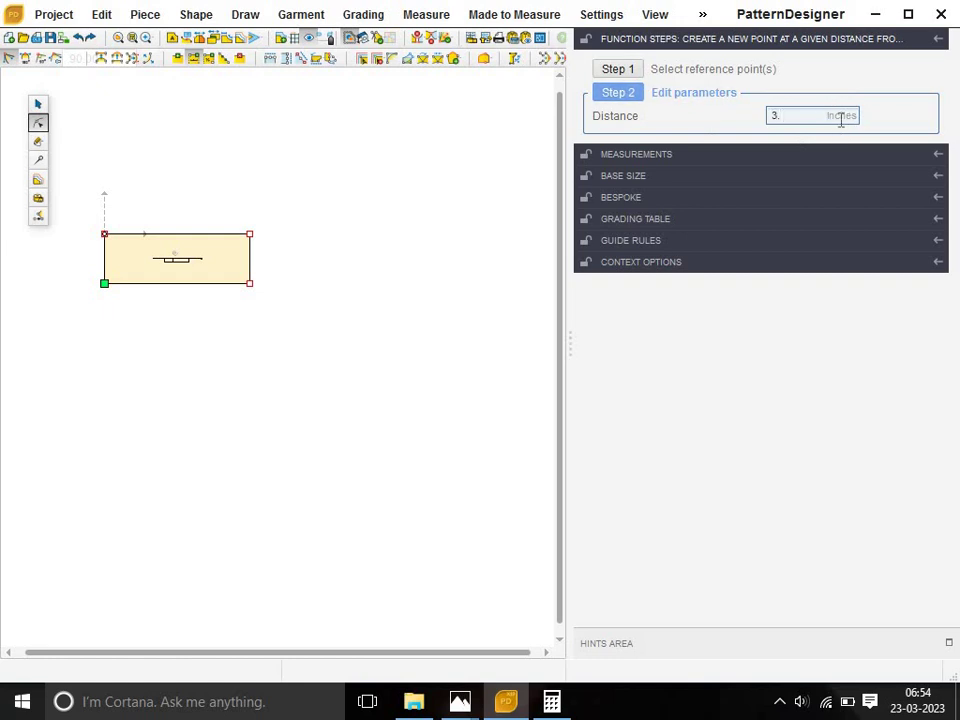
pyautogui.write('6')
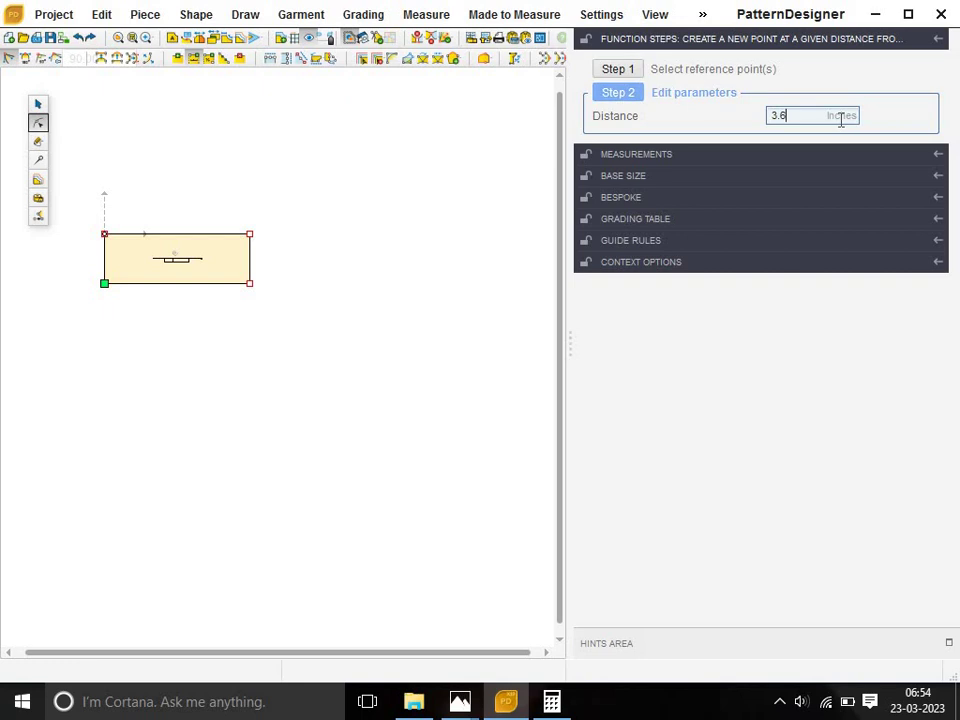
pyautogui.write('25')
pyautogui.write('2')
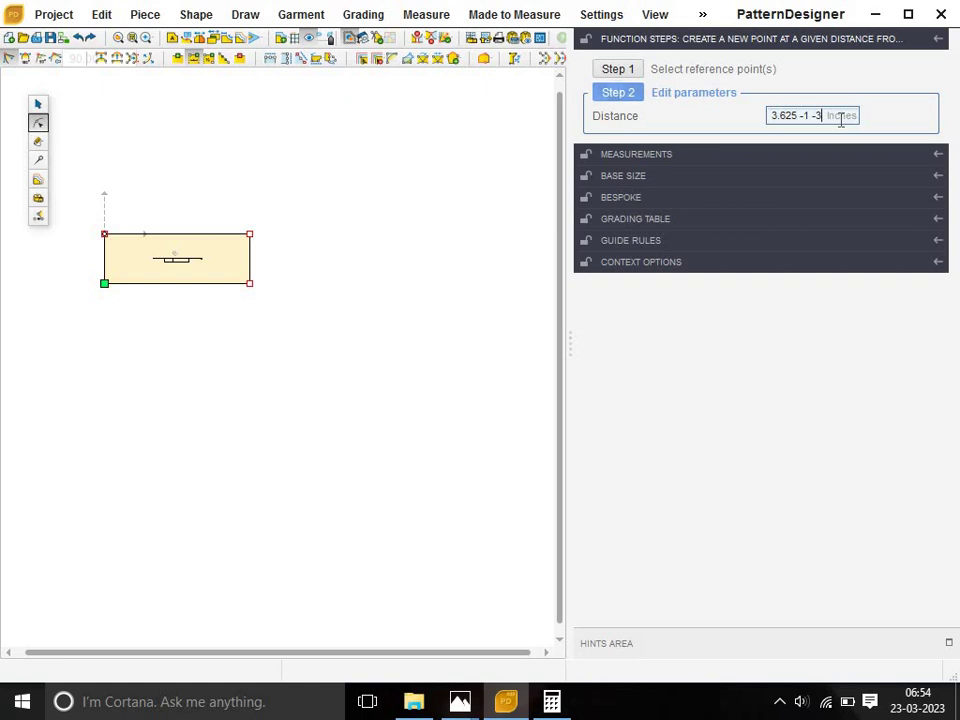
pyautogui.press('Return')
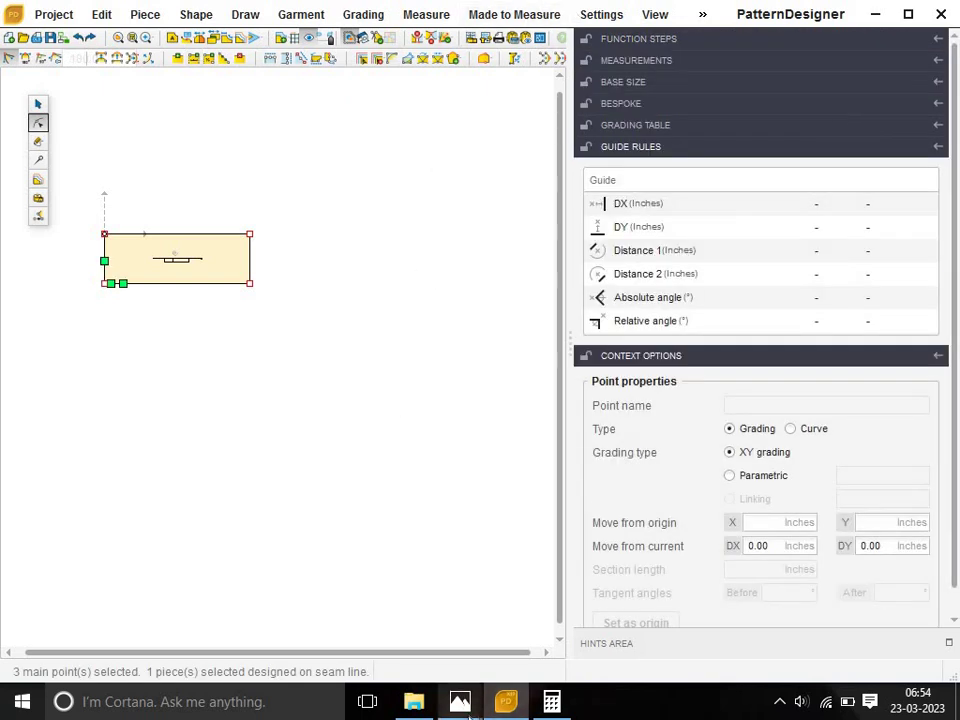
pyautogui.moveTo(460, 701)
pyautogui.click(537, 615)
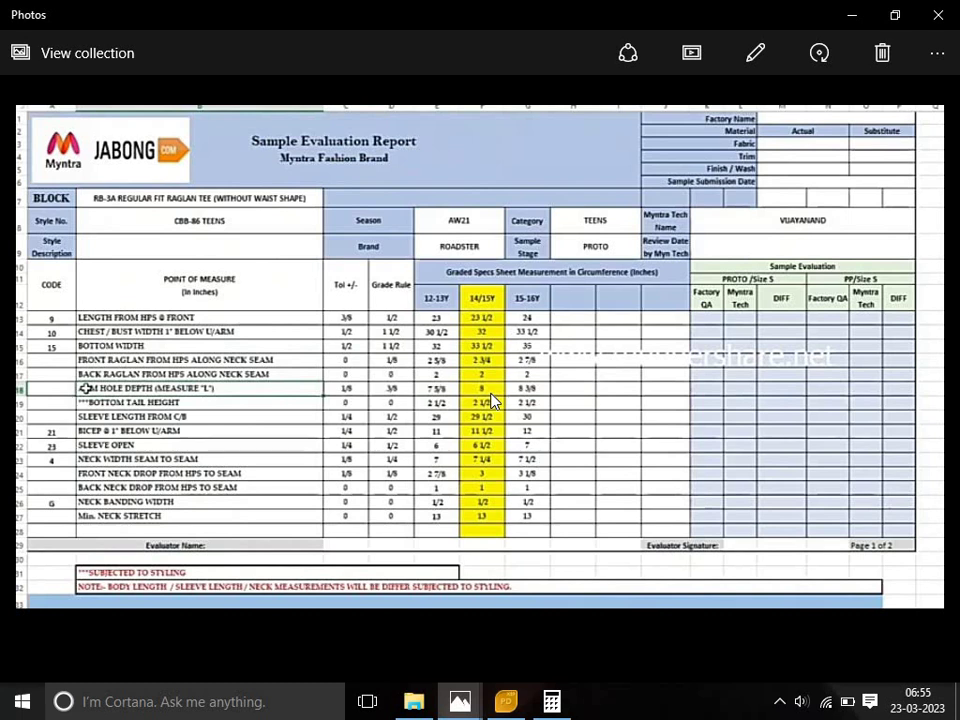
pyautogui.moveTo(480, 355)
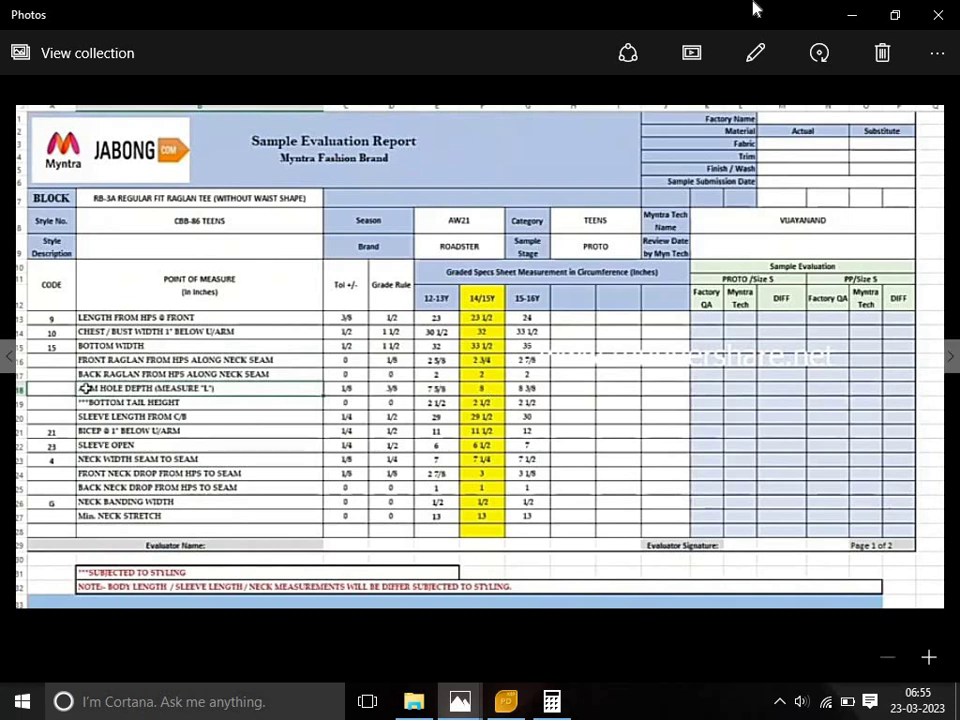
pyautogui.click(847, 22)
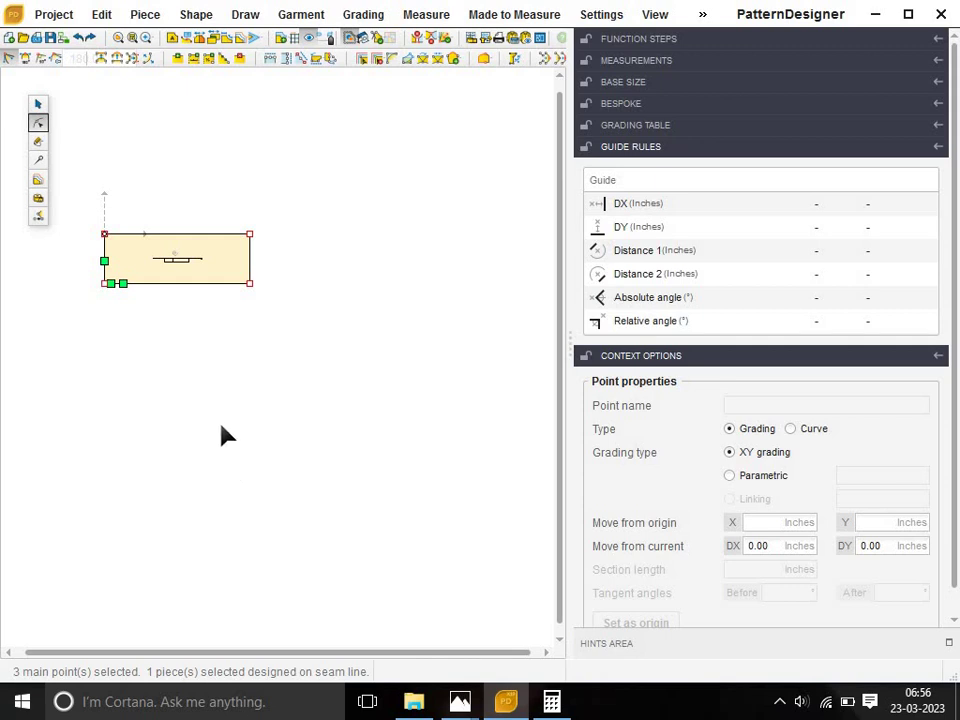
# Move the piece's top-left corner point 1.25 inches right using Move from current DX.
pyautogui.click(180, 326)
pyautogui.click(120, 253)
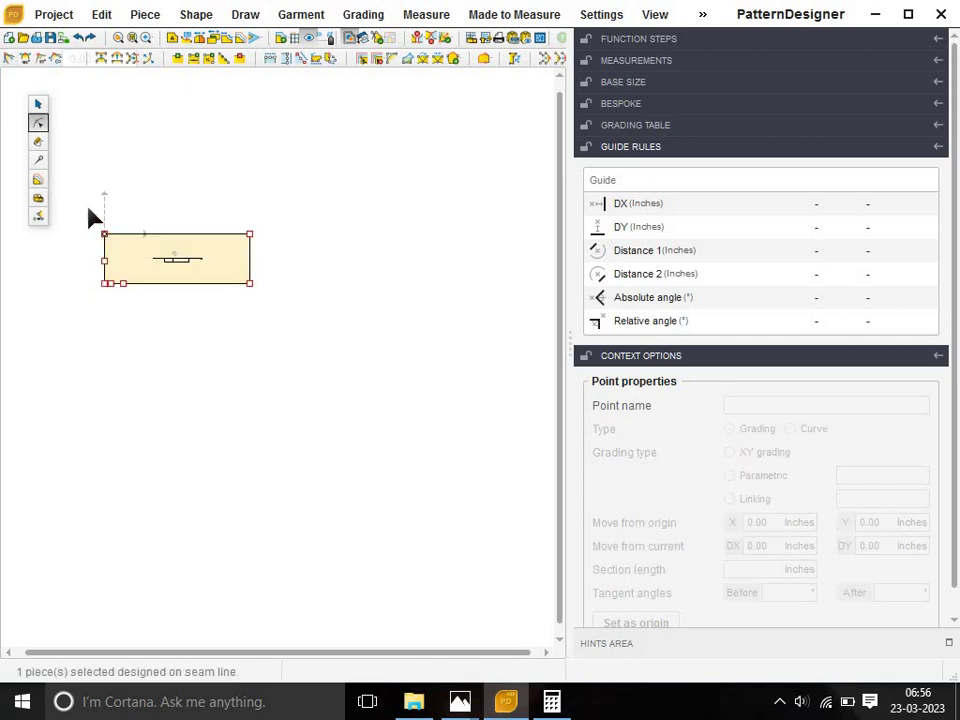
pyautogui.click(116, 256)
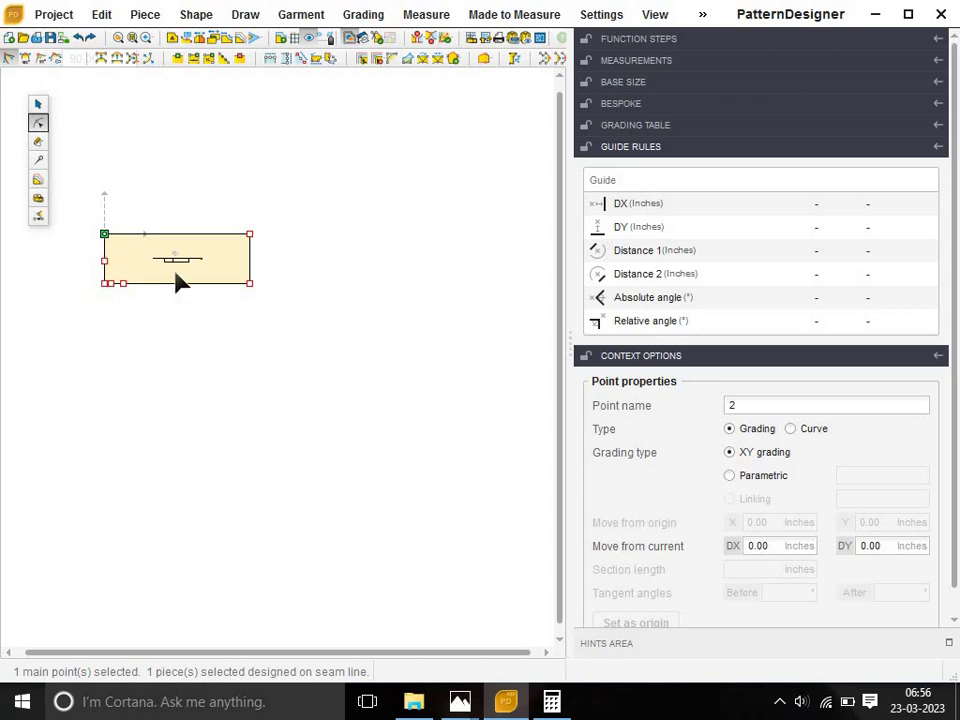
pyautogui.click(789, 546)
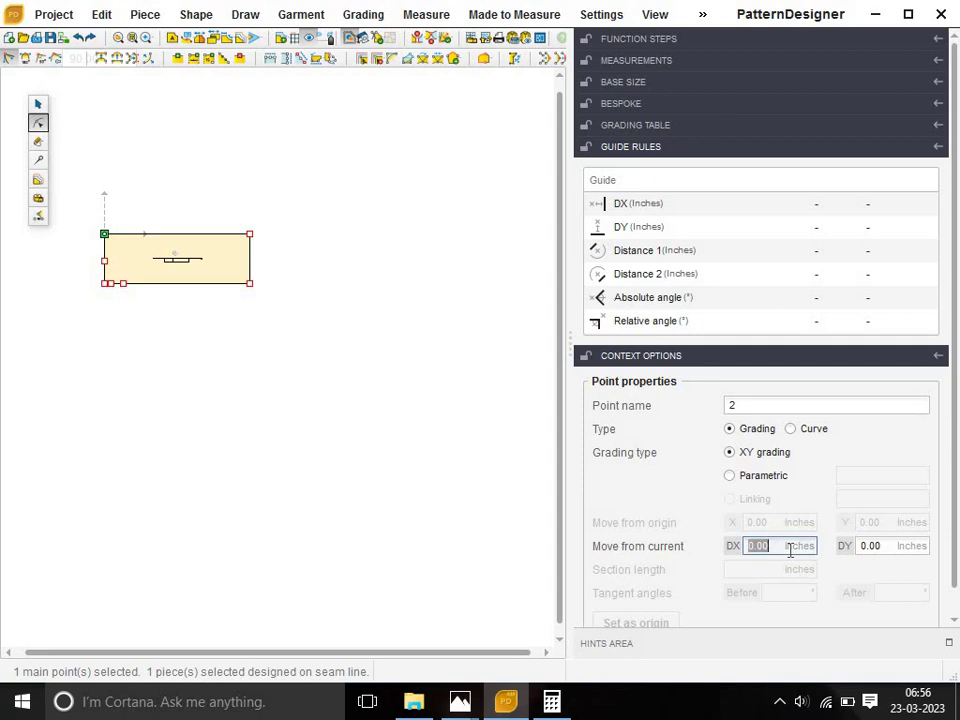
pyautogui.write('1.2')
pyautogui.write('5')
pyautogui.press('Return')
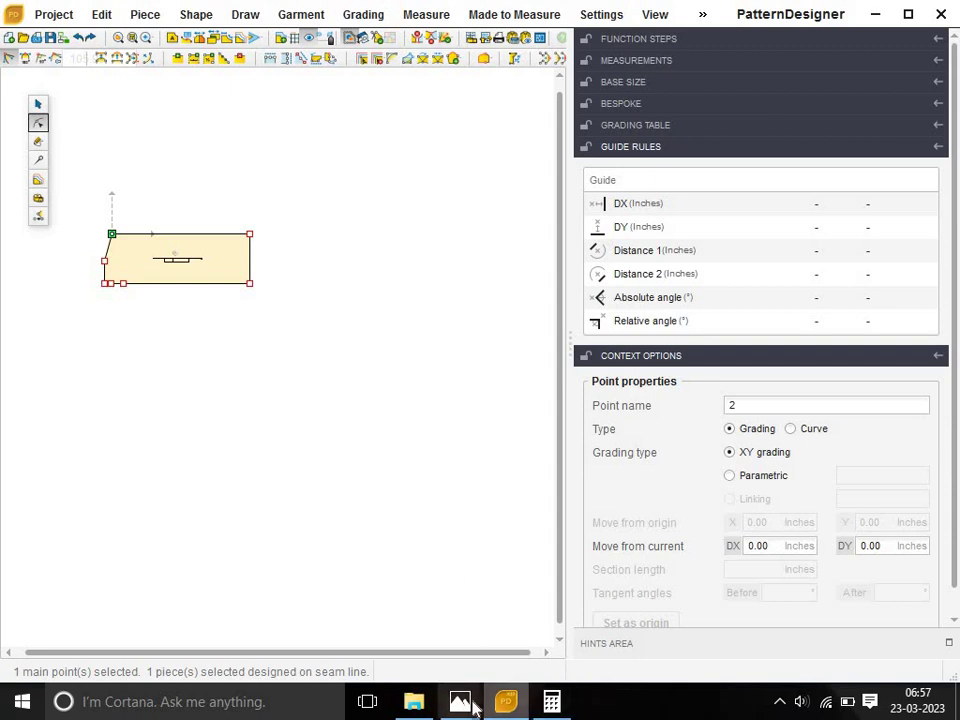
# Review the spec sheet and raglan tee photo, then minimize both Photos windows.
pyautogui.moveTo(460, 702)
pyautogui.click(568, 643)
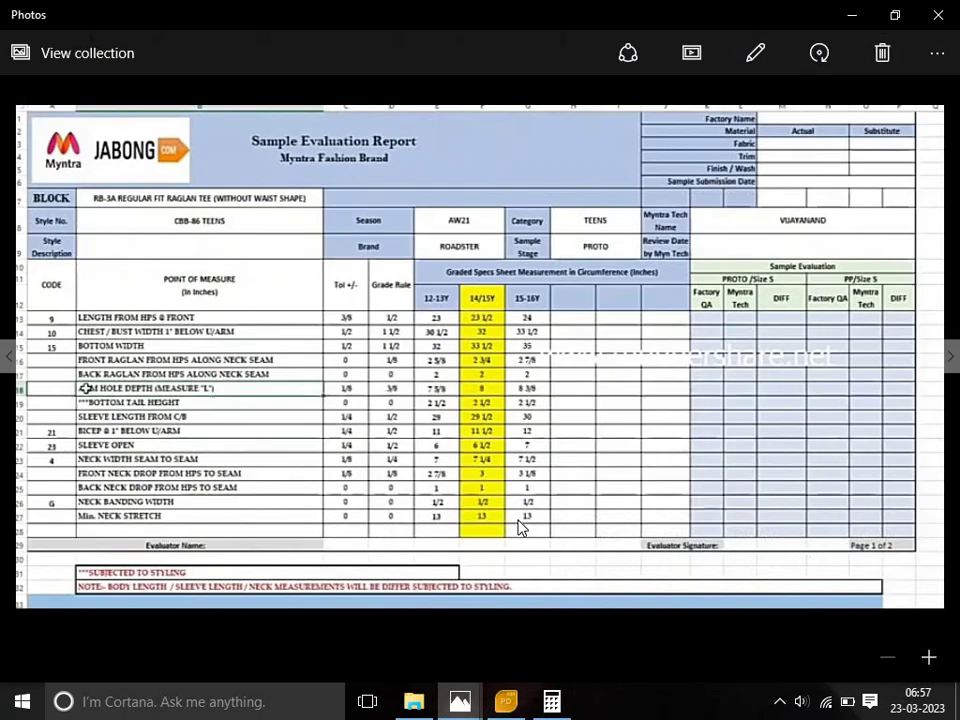
pyautogui.scroll(1, 450, 402)
pyautogui.scroll(-1, 452, 400)
pyautogui.click(459, 701)
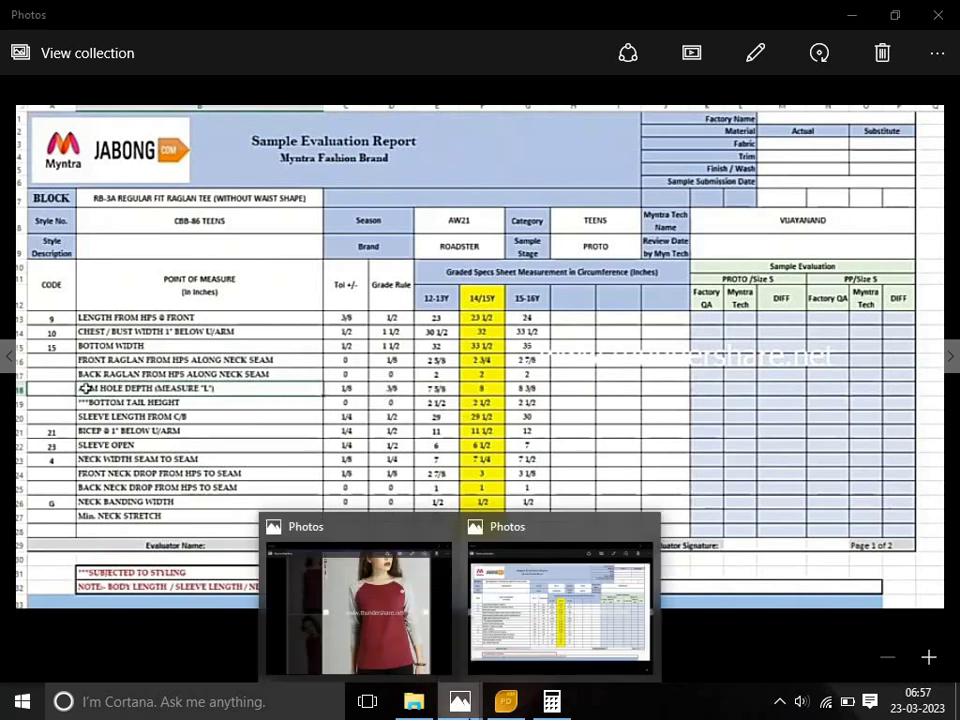
pyautogui.click(412, 636)
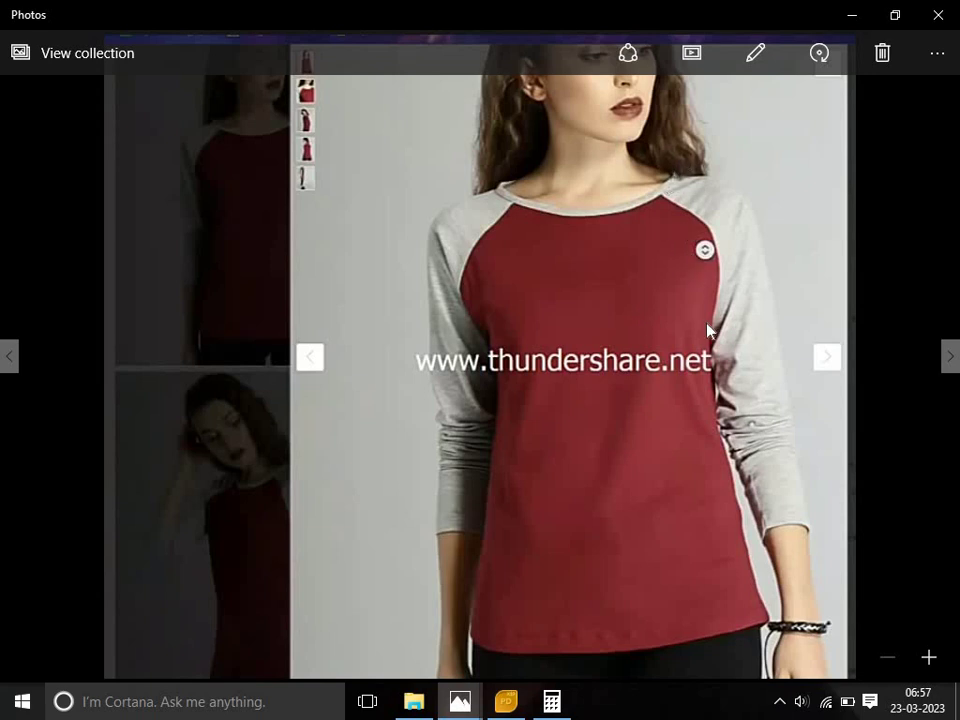
pyautogui.click(836, 22)
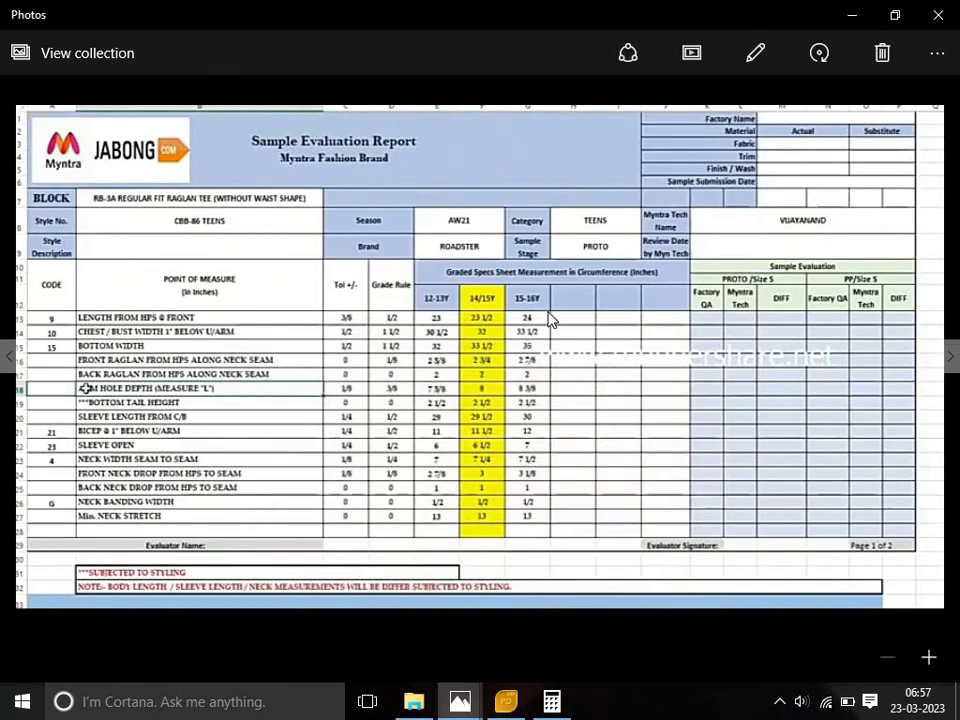
pyautogui.click(840, 30)
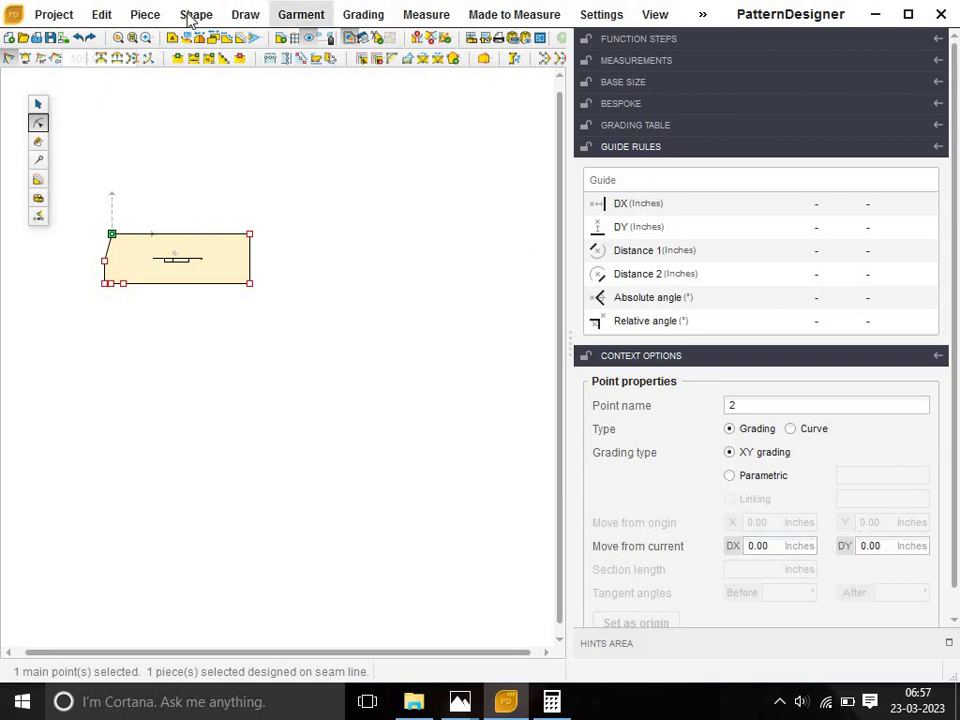
# Create a point 8 inches along the top edge.
pyautogui.click(193, 58)
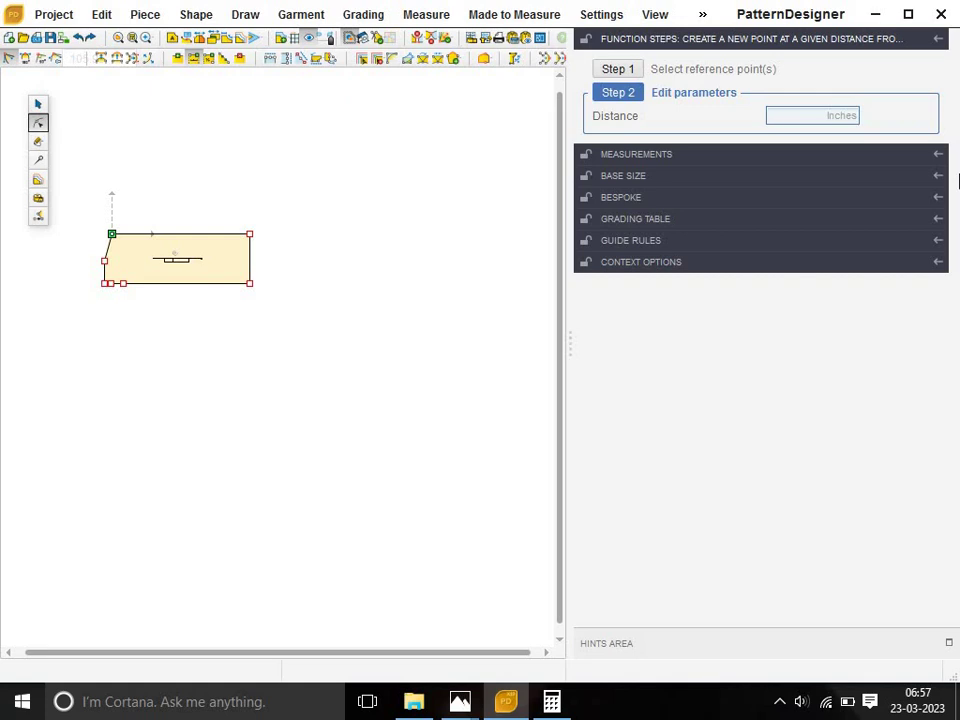
pyautogui.write('8')
pyautogui.press('Return')
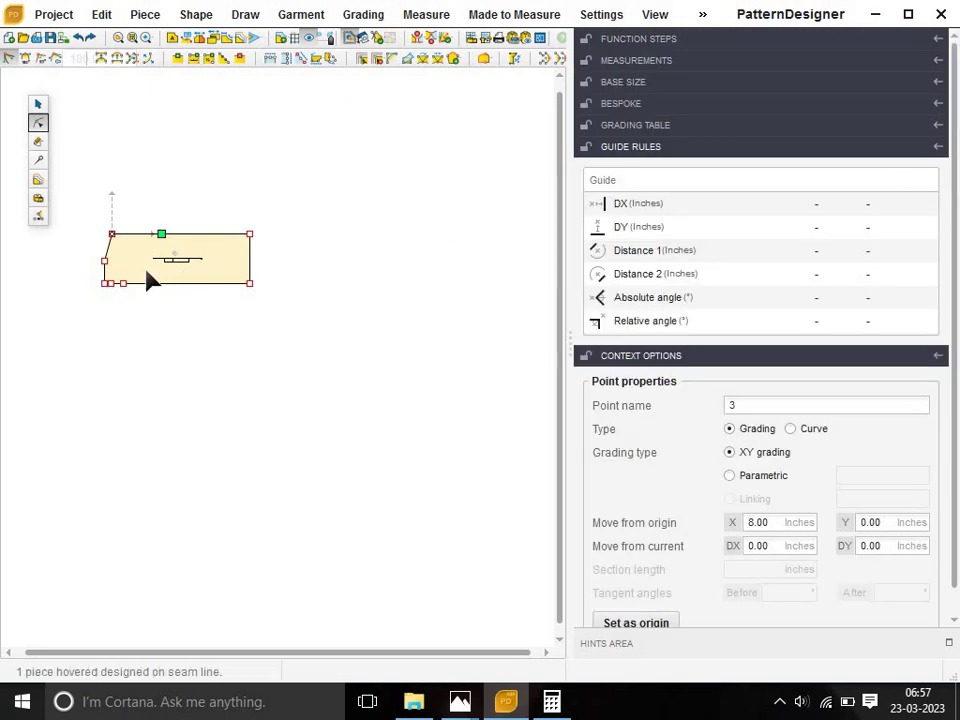
# Add points on the top edge and pull them up into a tall slanted extension.
pyautogui.click(154, 262)
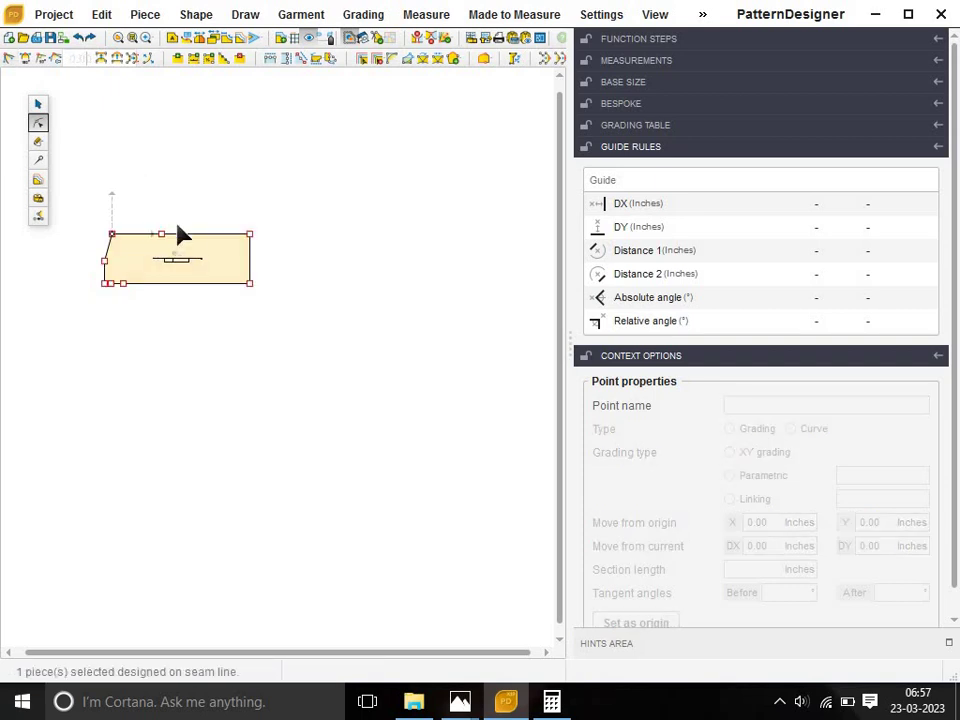
pyautogui.moveTo(178, 229); pyautogui.dragTo(222, 302)
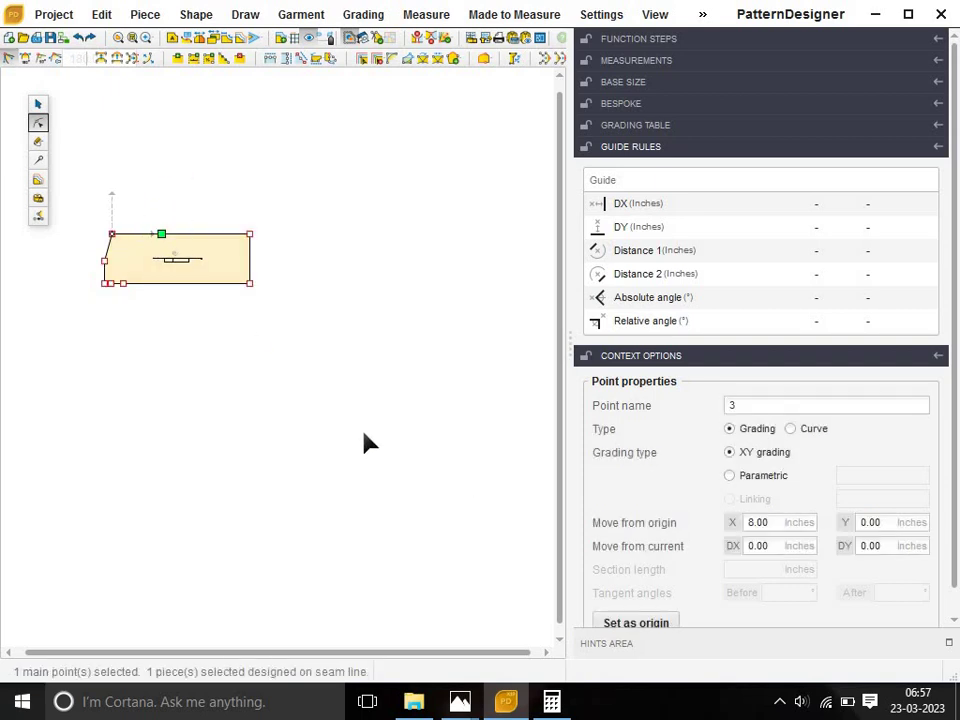
pyautogui.click(165, 272)
pyautogui.click(137, 237)
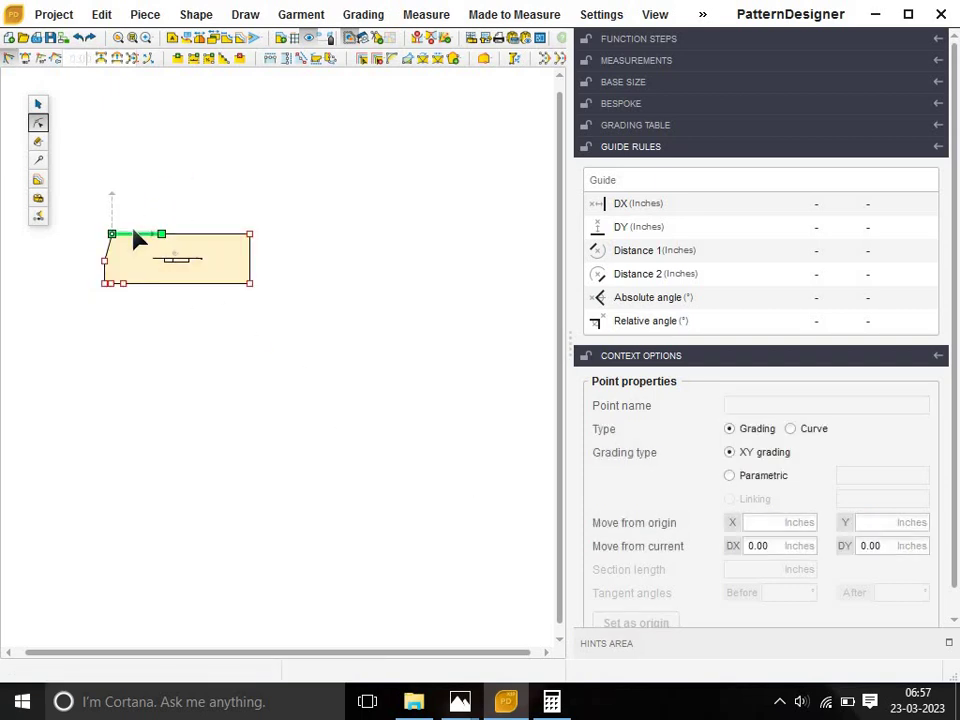
pyautogui.moveTo(137, 237)
pyautogui.mouseDown()
pyautogui.moveTo(129, 127)
pyautogui.moveTo(142, 122)
pyautogui.mouseUp()
pyautogui.click(197, 171)
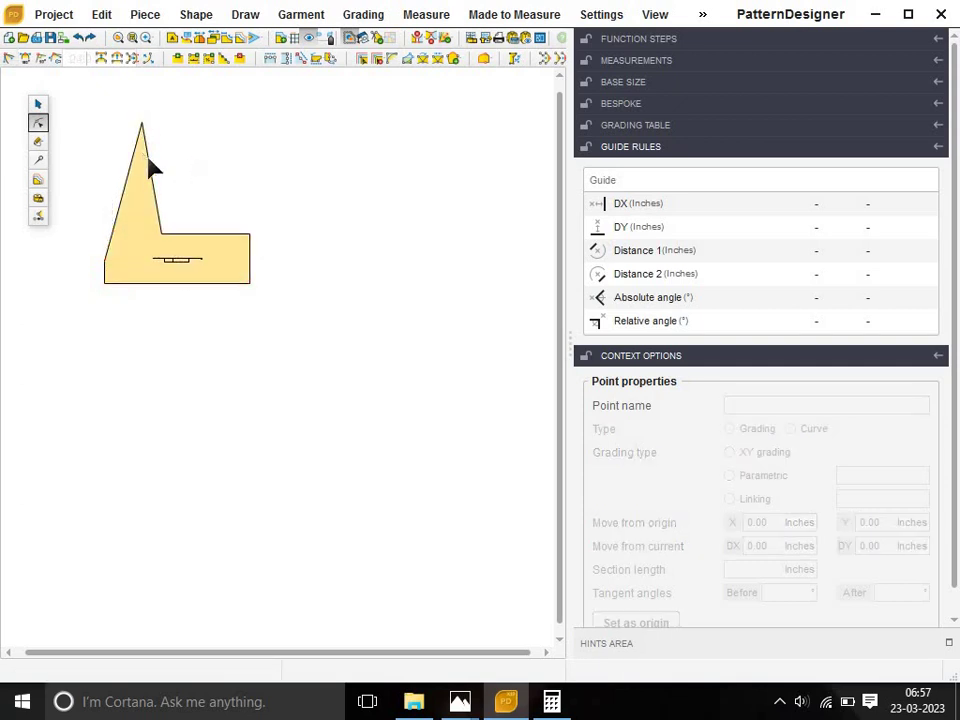
pyautogui.moveTo(149, 166); pyautogui.dragTo(169, 129)
pyautogui.click(146, 294)
# Set the piece's bottom-left corner point as the origin.
pyautogui.click(121, 277)
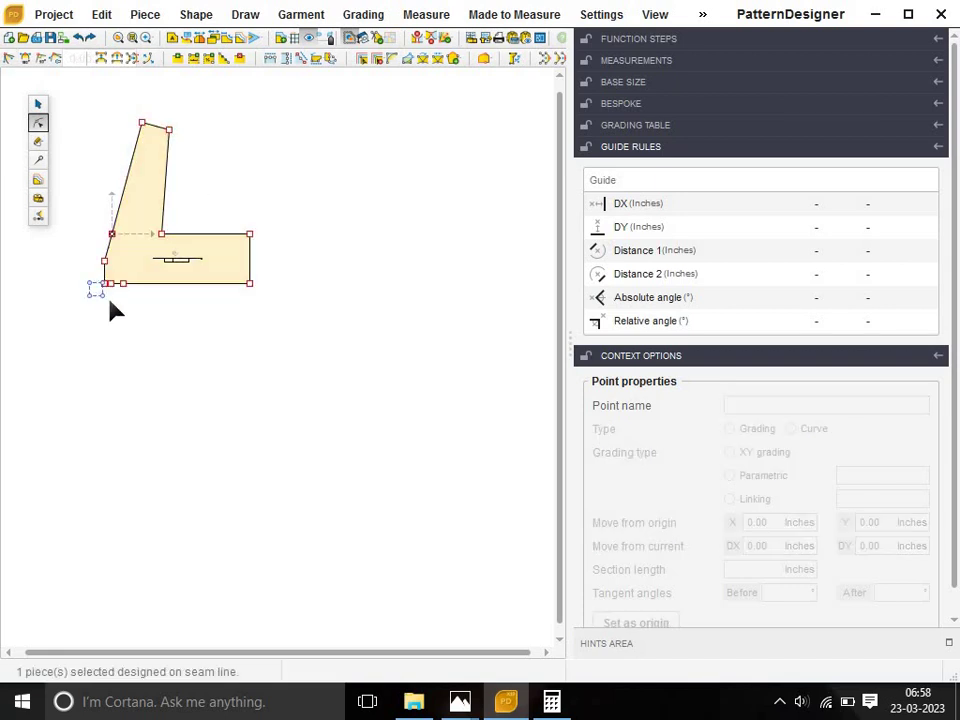
pyautogui.click(105, 290)
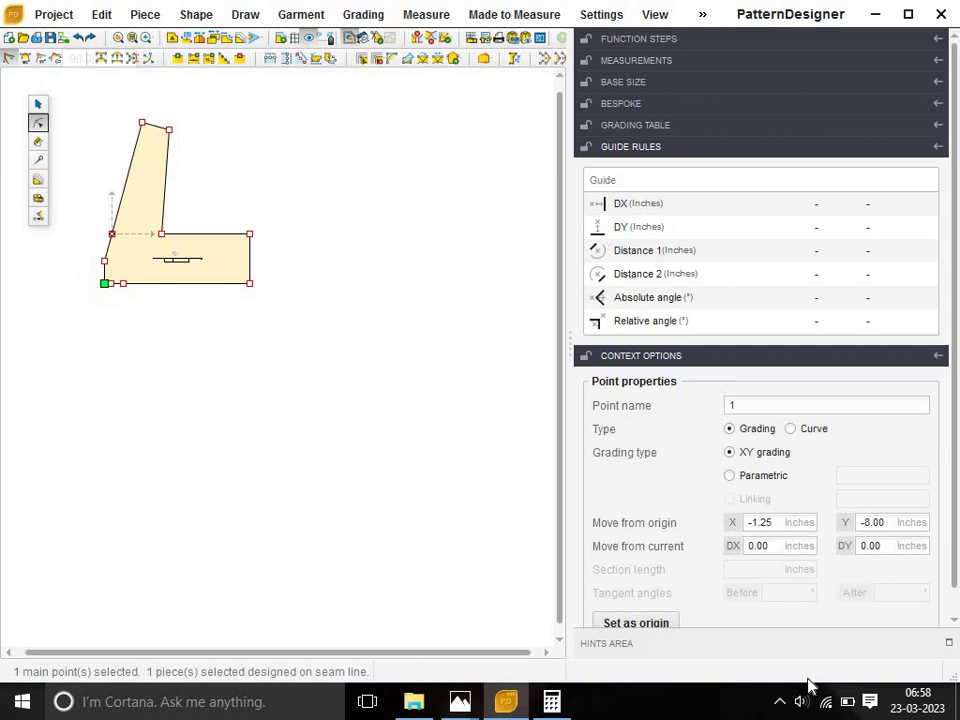
pyautogui.click(657, 625)
pyautogui.moveTo(460, 701)
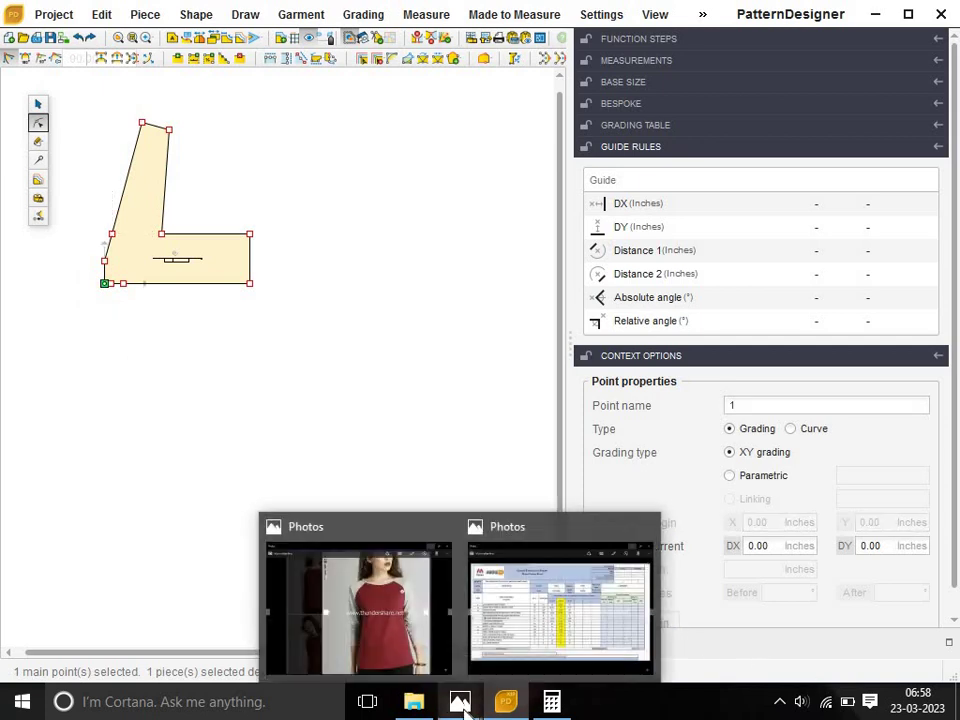
pyautogui.click(445, 612)
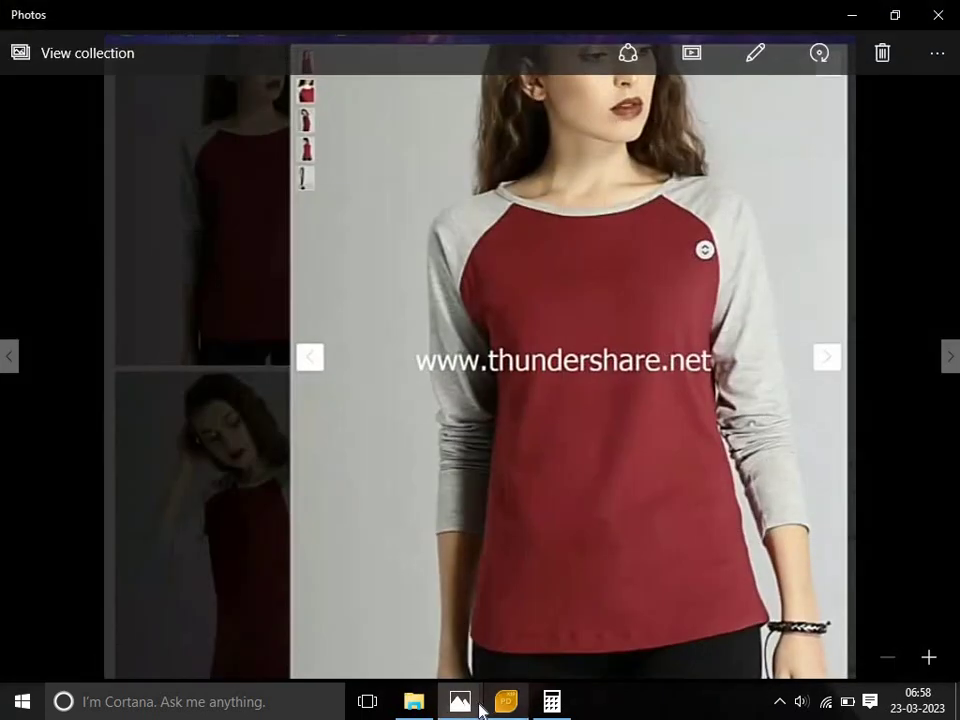
pyautogui.moveTo(460, 701)
pyautogui.click(531, 634)
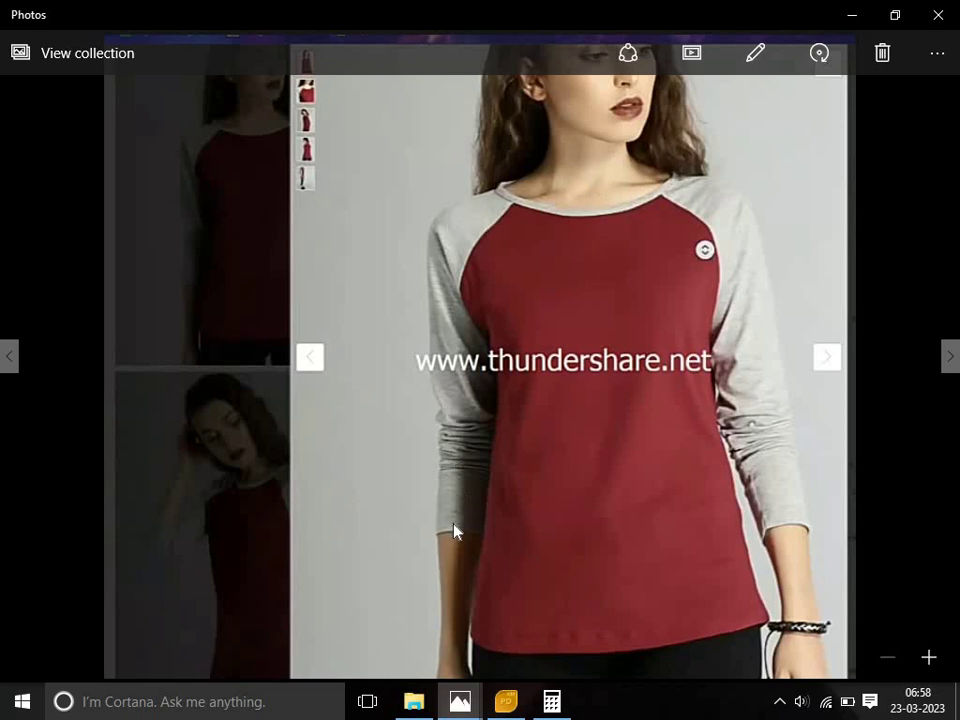
pyautogui.click(843, 16)
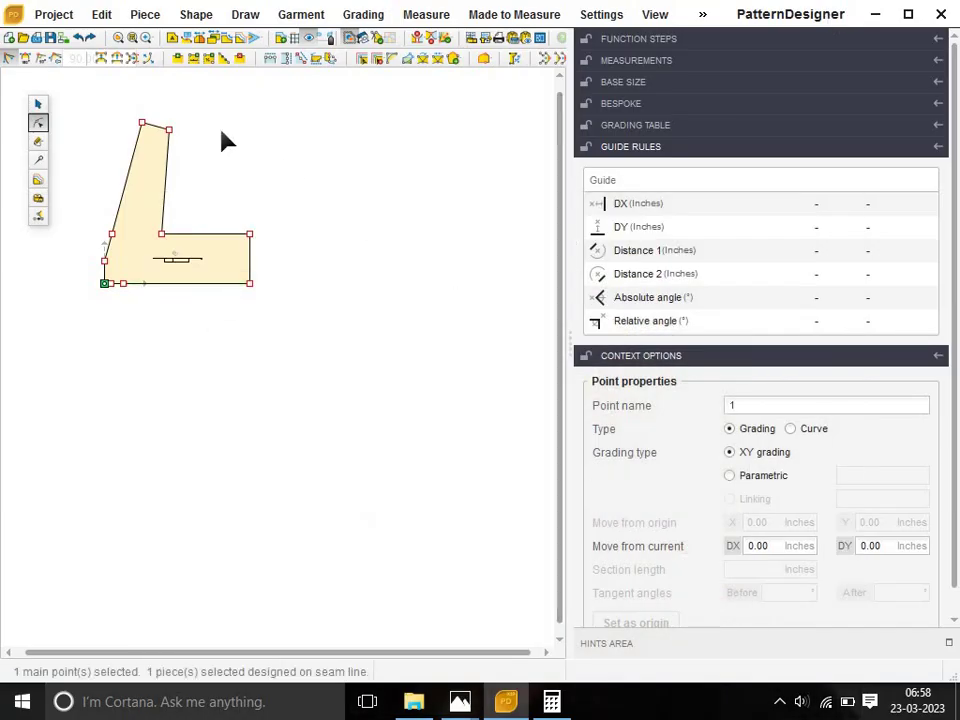
# Set both top neck points of the L-shaped piece to Y 29.50.
pyautogui.click(142, 122)
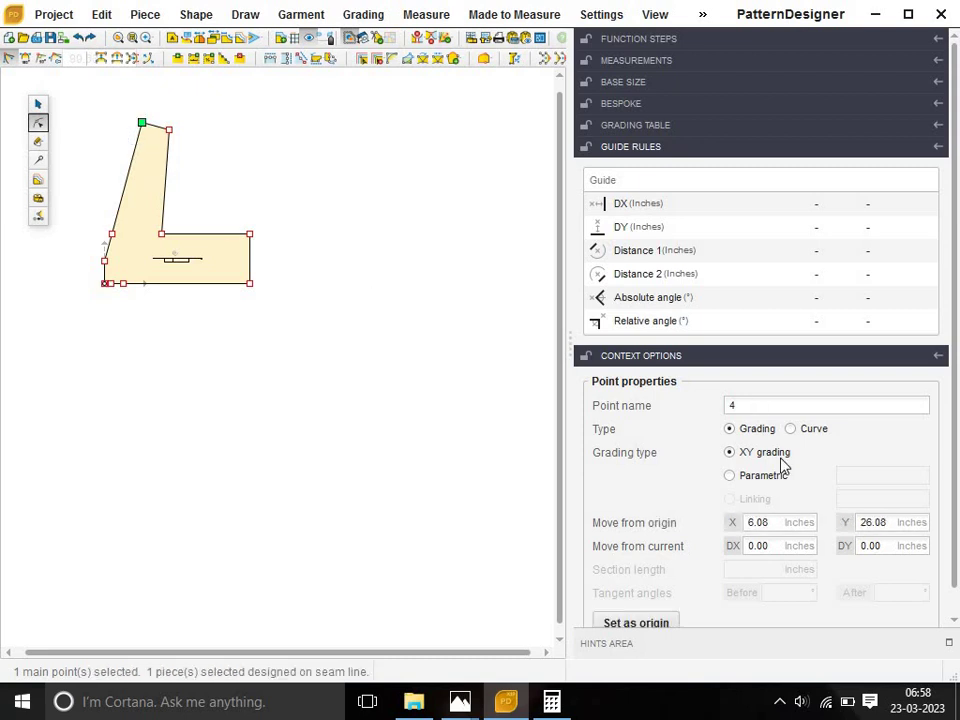
pyautogui.doubleClick(905, 522)
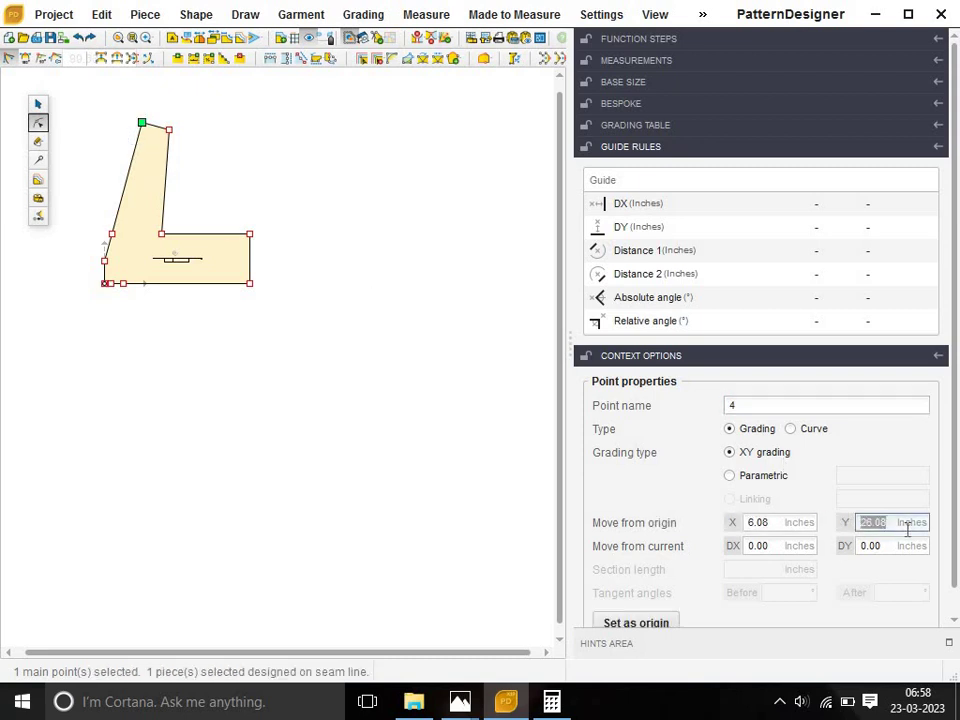
pyautogui.write('29.5')
pyautogui.press('Return')
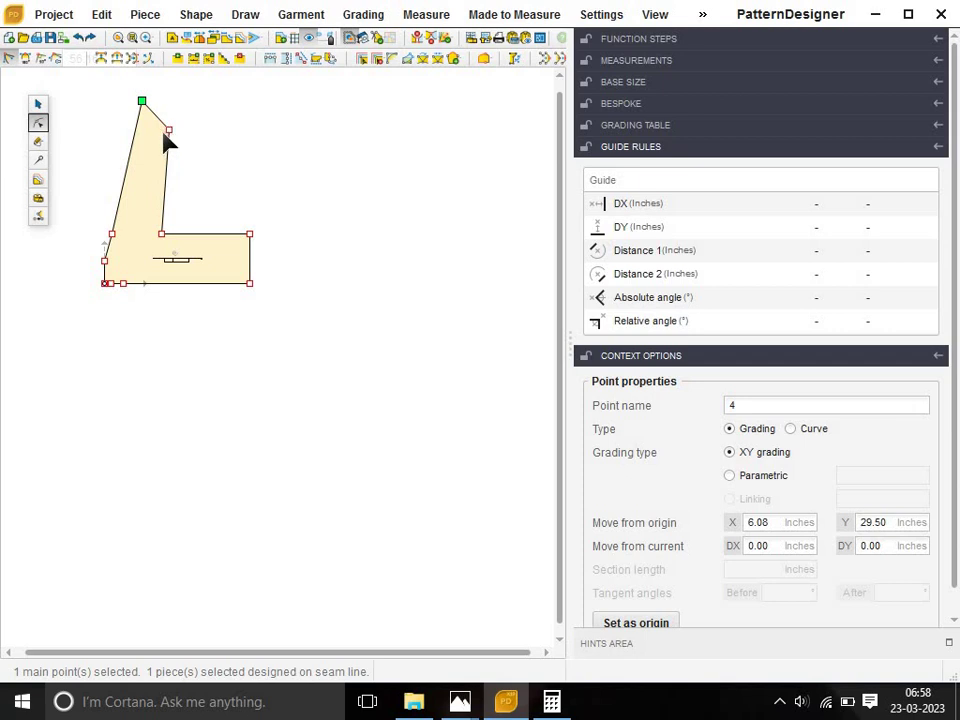
pyautogui.click(169, 129)
pyautogui.doubleClick(874, 521)
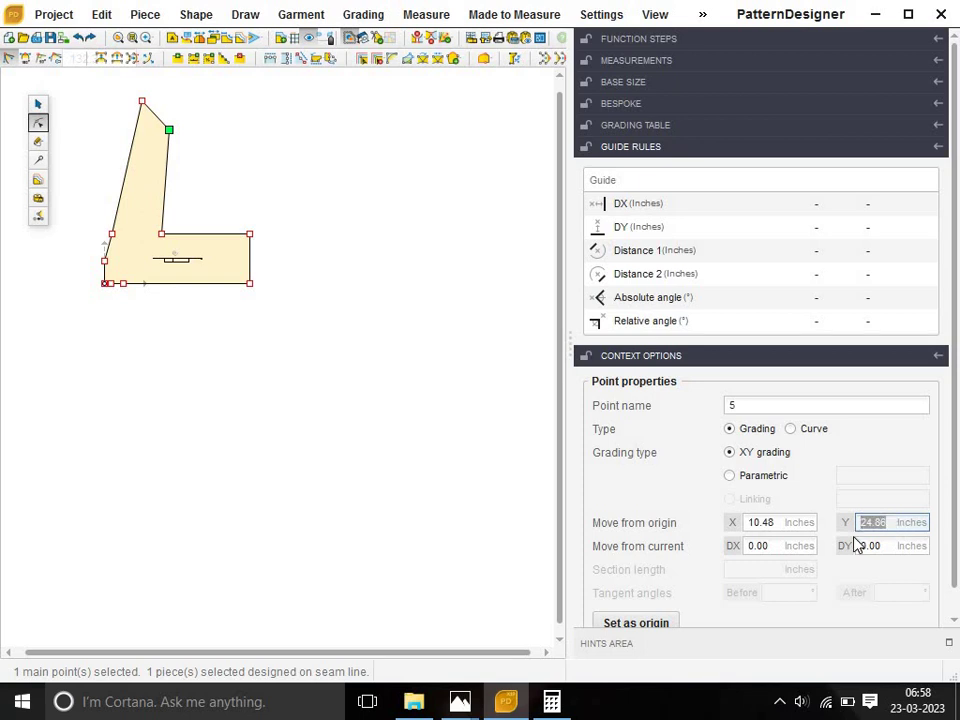
pyautogui.write('29.5')
pyautogui.press('Return')
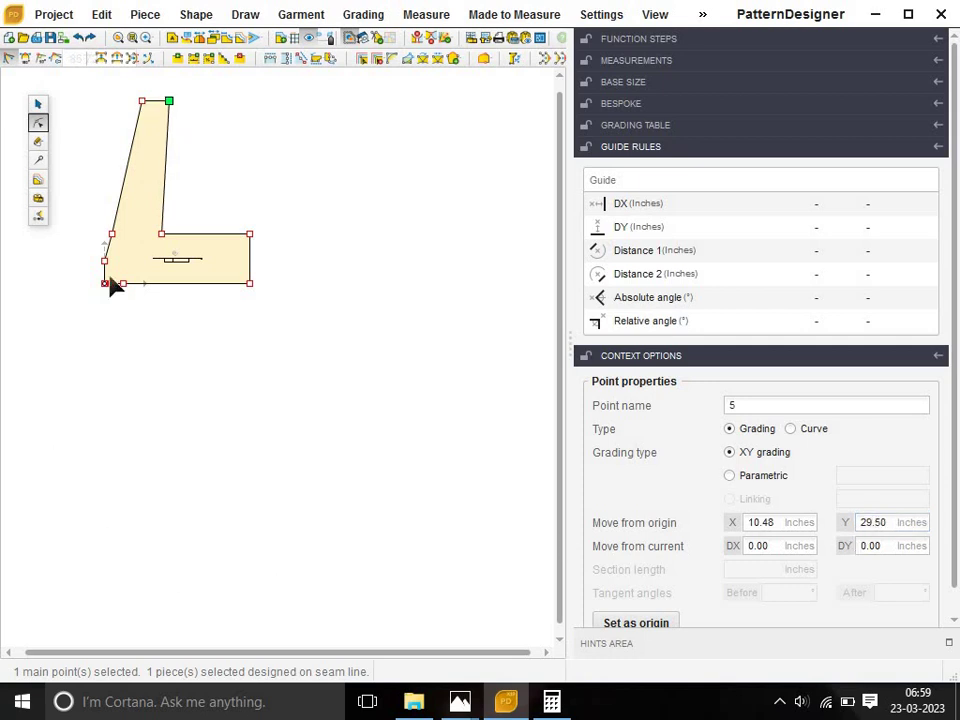
# Nudge both neck points slightly to the right together.
pyautogui.moveTo(117, 86)
pyautogui.mouseDown()
pyautogui.moveTo(199, 127)
pyautogui.moveTo(183, 126)
pyautogui.mouseUp()
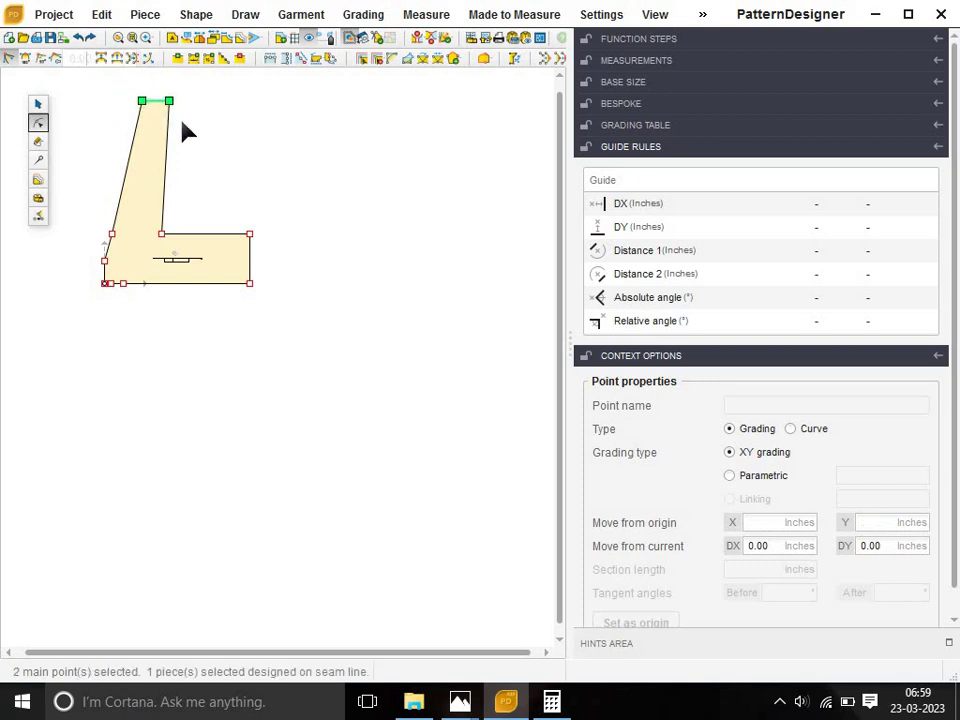
pyautogui.press('Right')
pyautogui.press('Right')
pyautogui.press('Right')
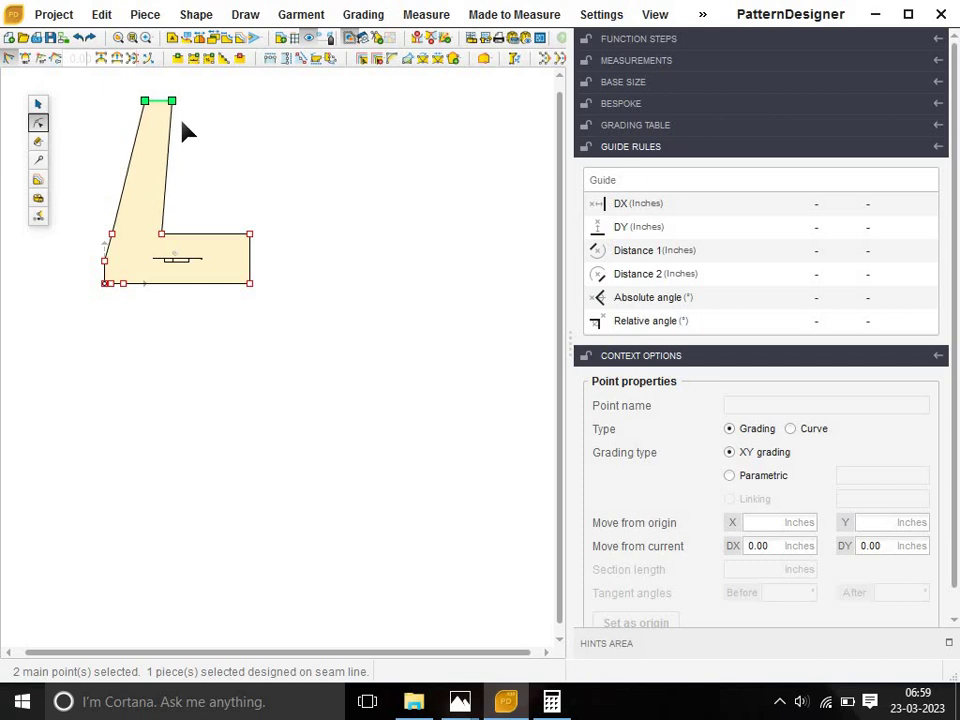
pyautogui.press('Right')
pyautogui.press('Right')
pyautogui.press('Right')
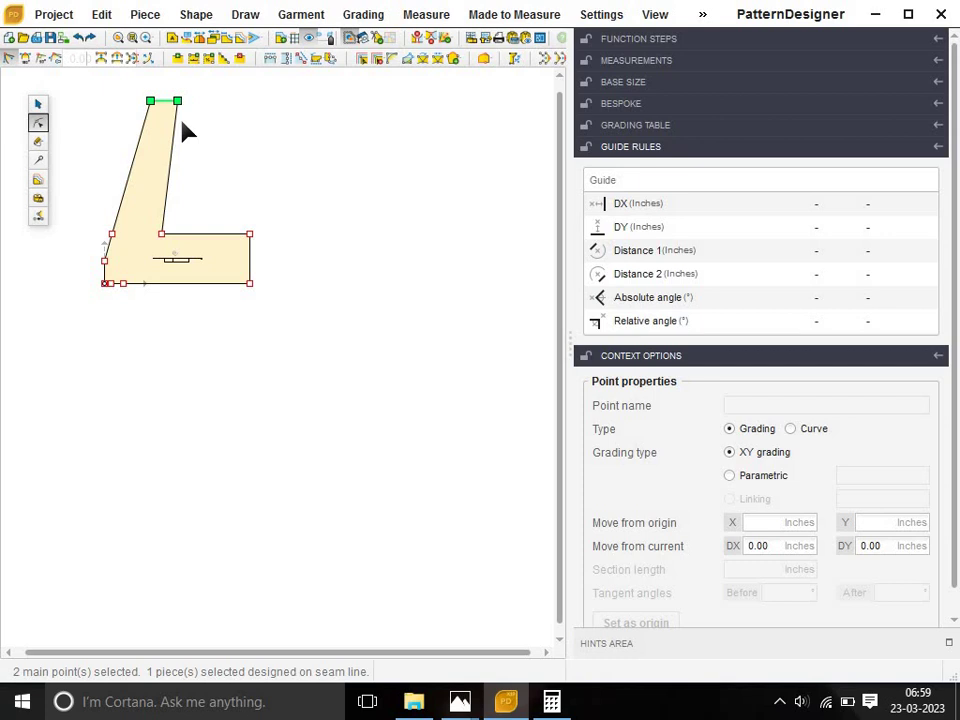
pyautogui.click(311, 306)
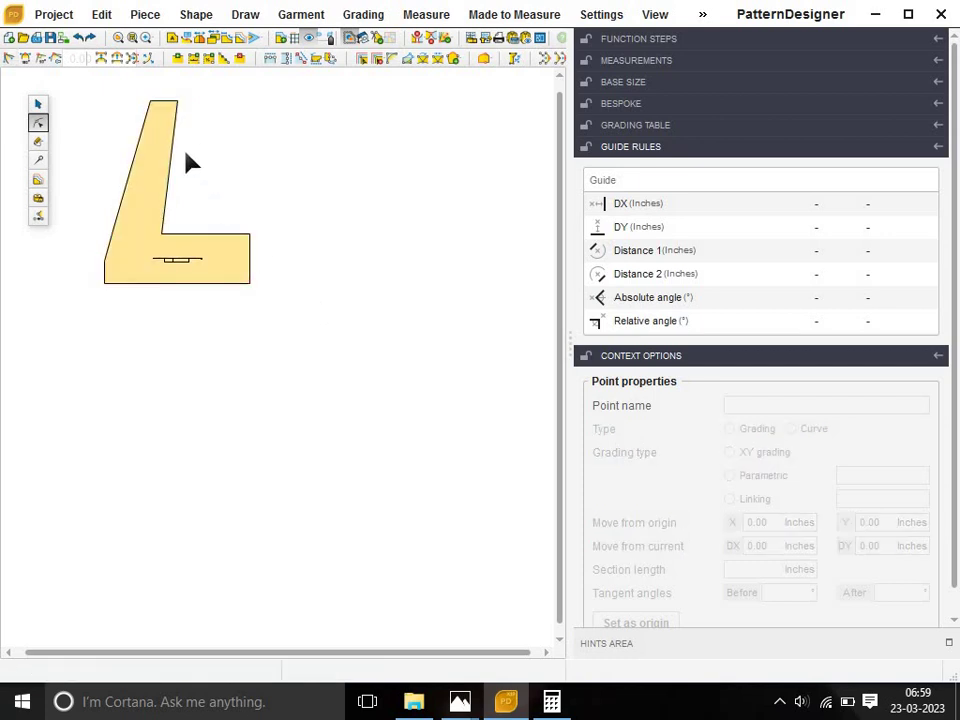
# Pick the piece's bottom-left corner point and return to point editing.
pyautogui.click(146, 136)
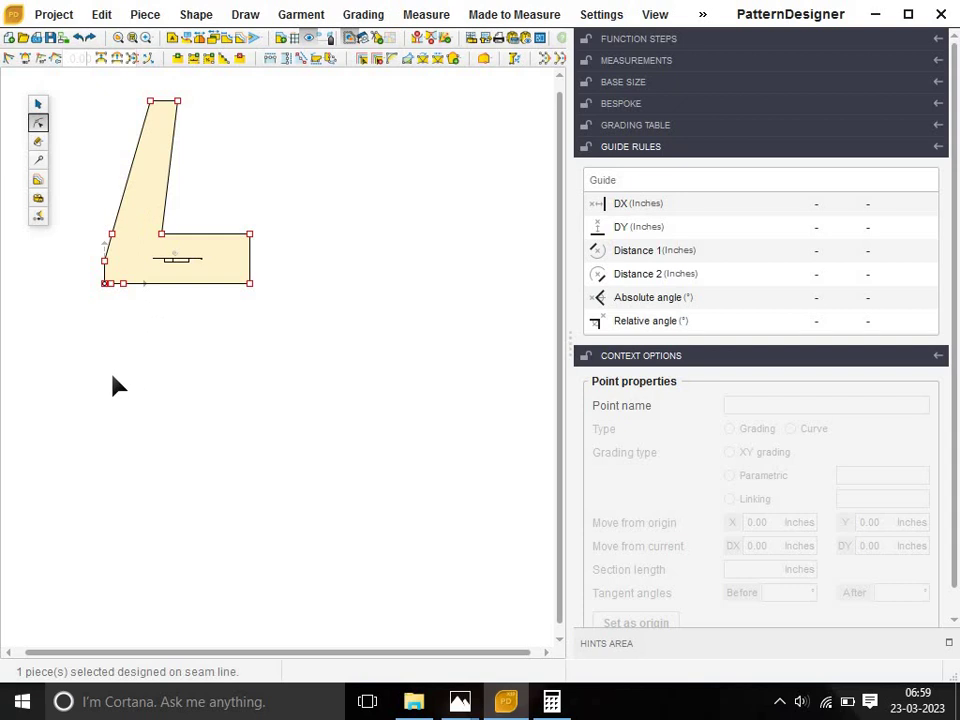
pyautogui.click(106, 284)
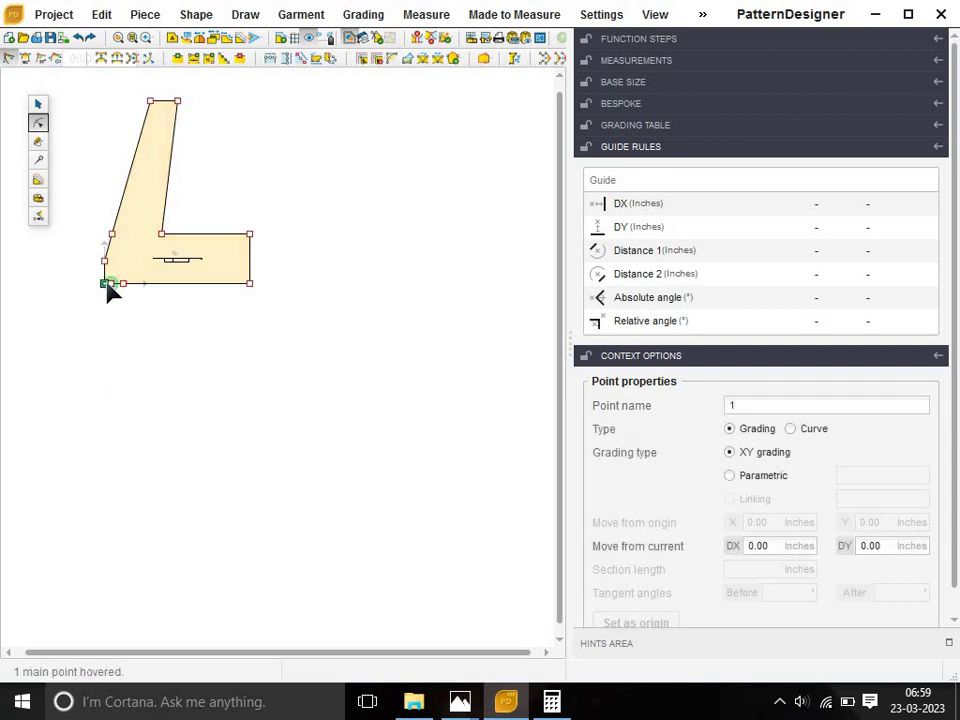
pyautogui.click(38, 103)
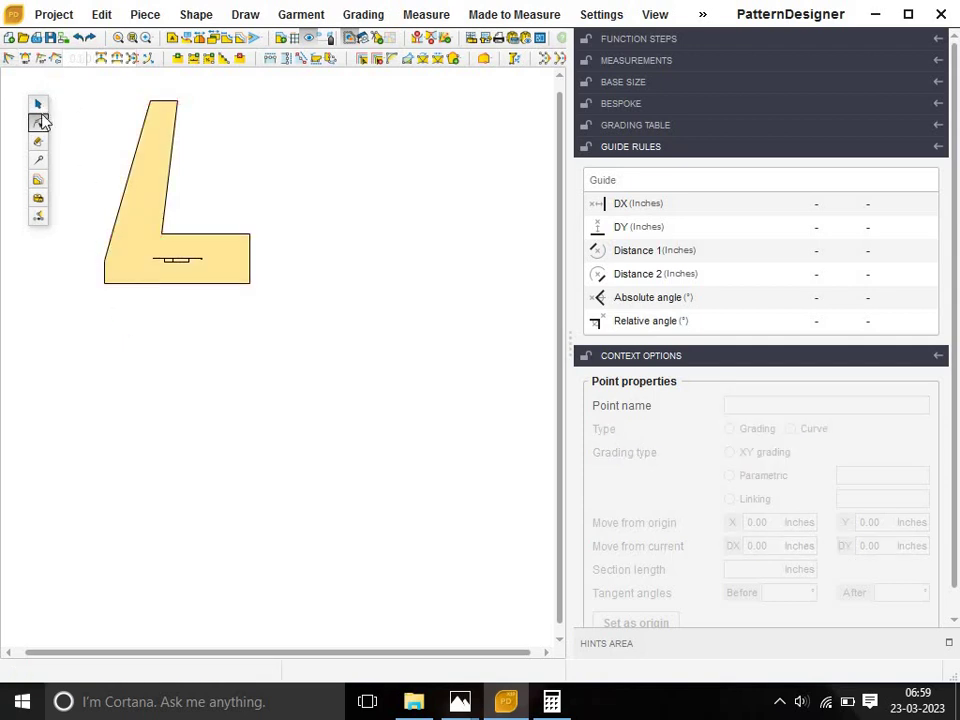
pyautogui.click(38, 122)
pyautogui.click(102, 284)
pyautogui.click(104, 284)
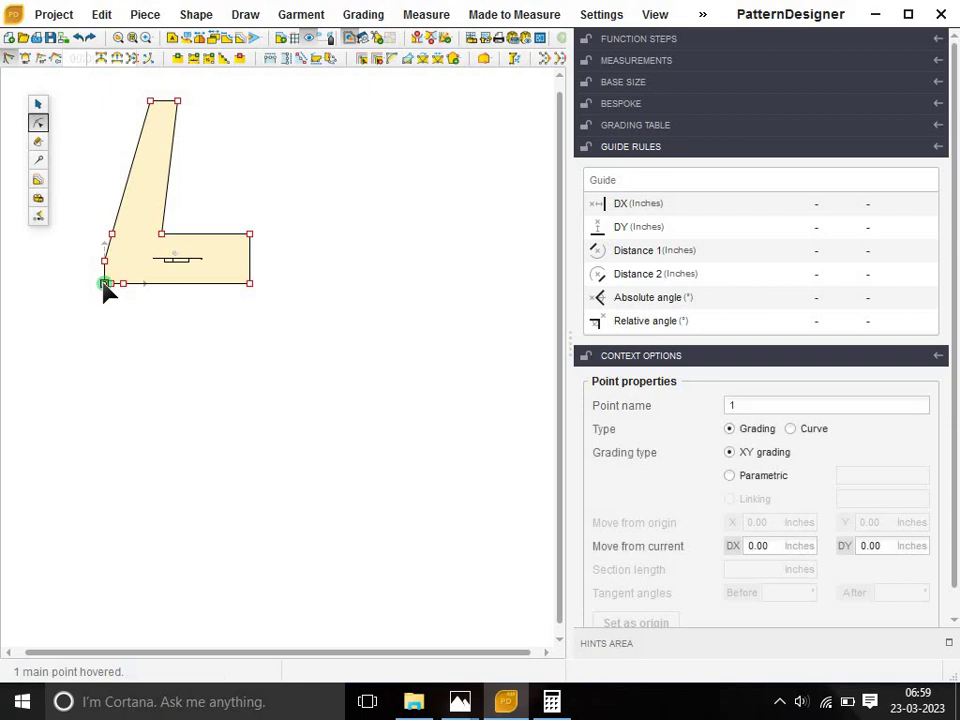
pyautogui.click(112, 316)
pyautogui.click(130, 258)
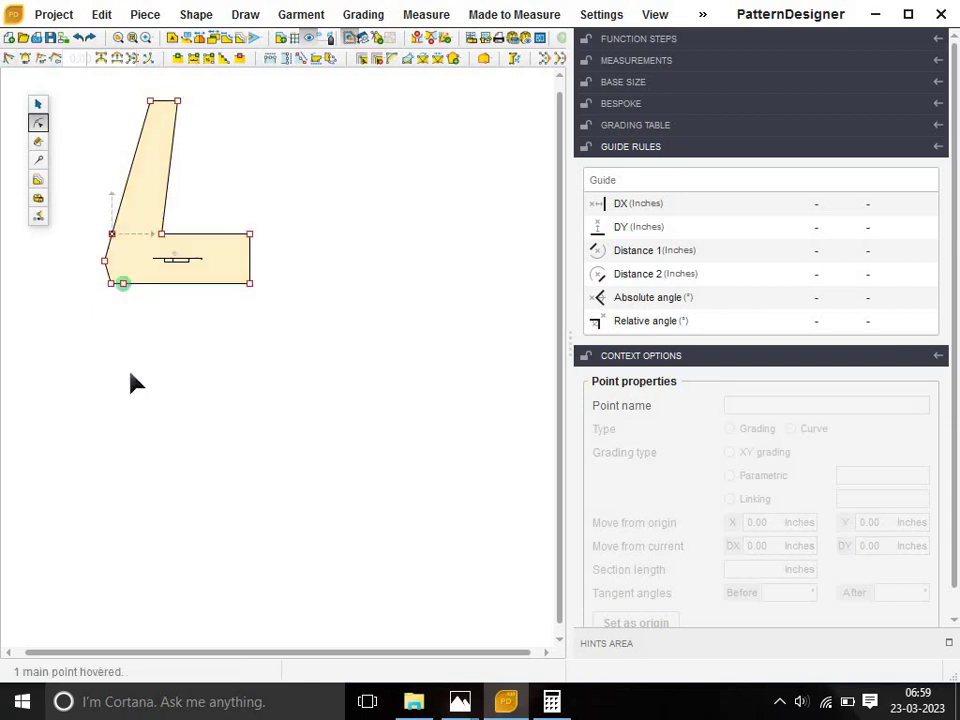
# Add a point on the left edge and curve the lower-left edge below it.
pyautogui.click(104, 261)
pyautogui.scroll(1, 88, 272)
pyautogui.scroll(2, 90, 270)
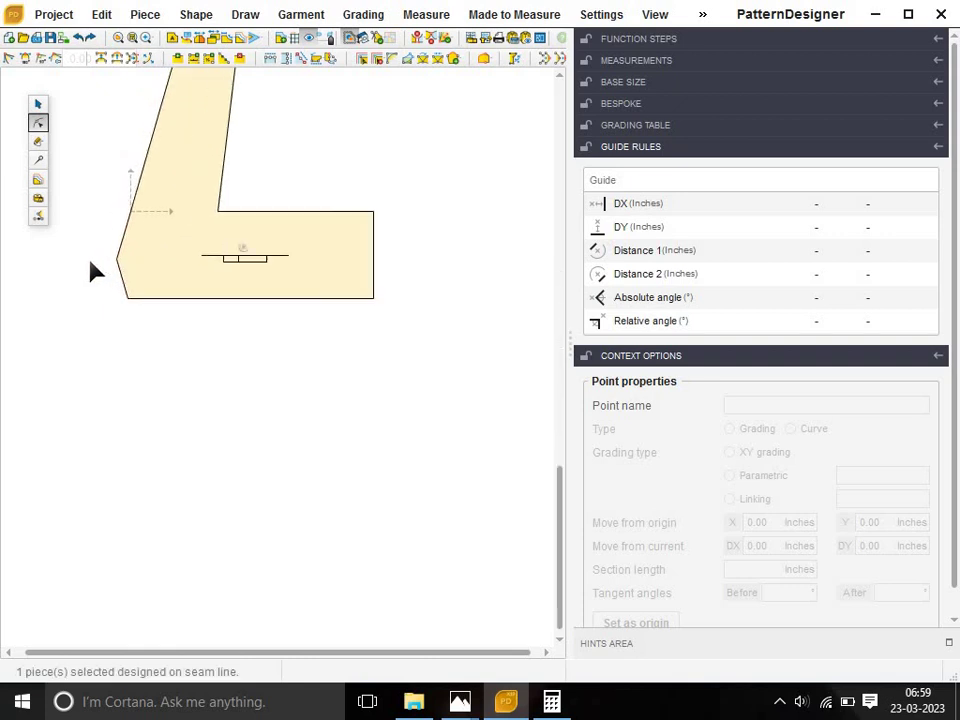
pyautogui.scroll(2, 92, 270)
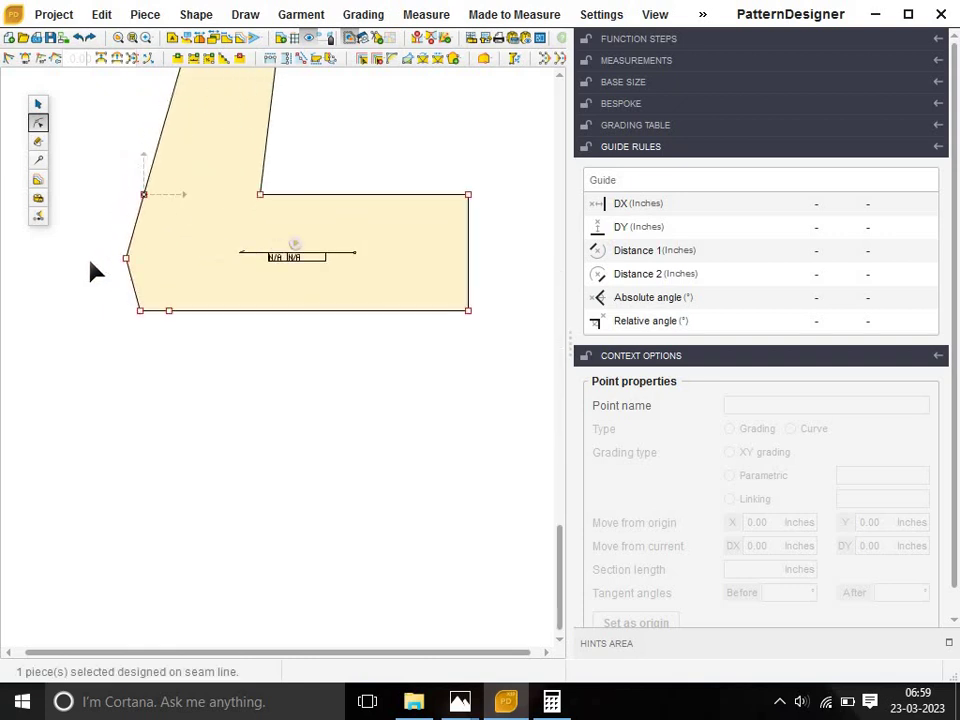
pyautogui.click(153, 300)
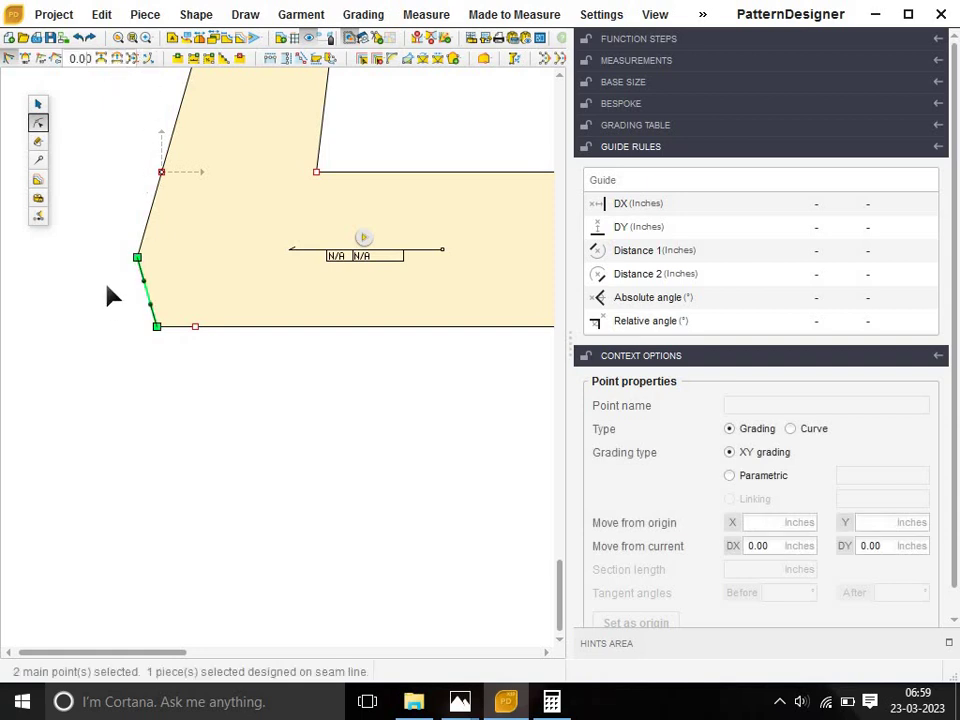
pyautogui.click(39, 60)
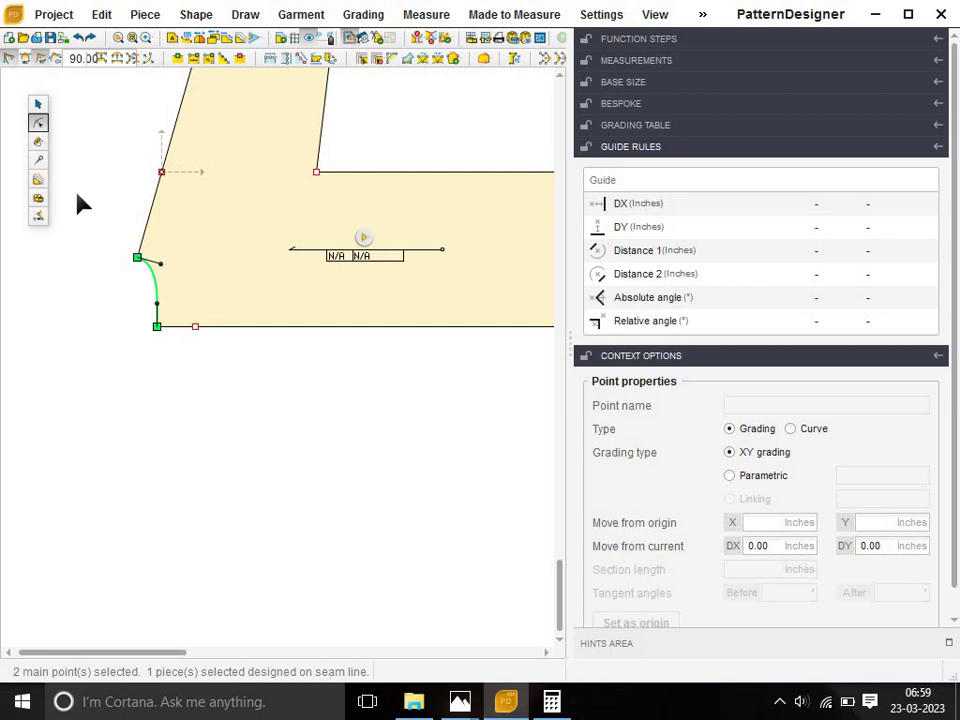
pyautogui.click(145, 251)
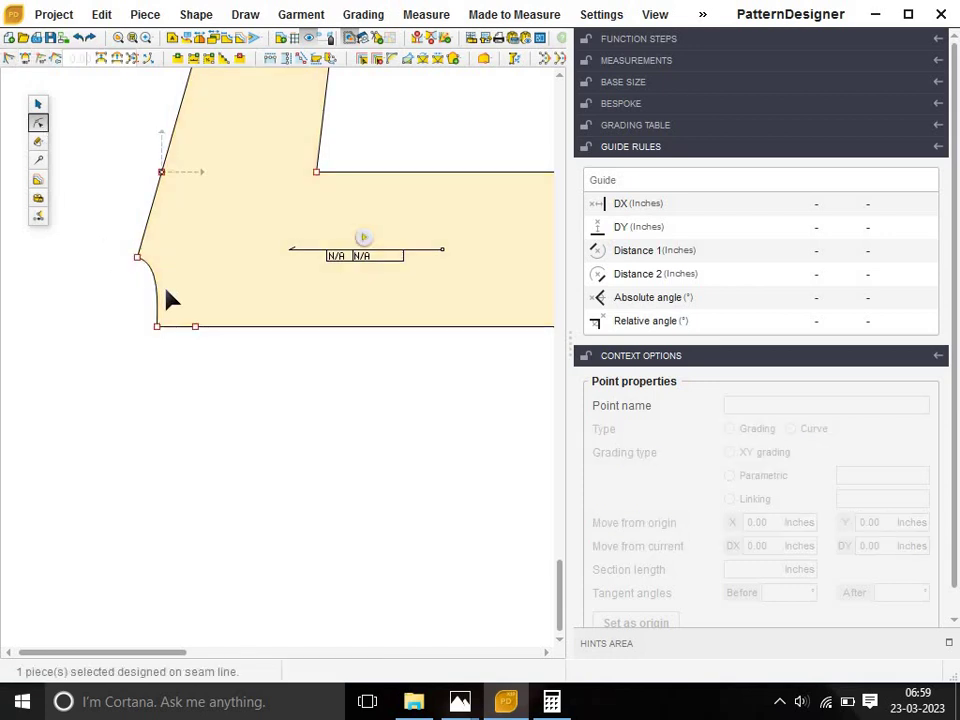
# Check the curve's end points, then choose the bottom edge as the mirror axis.
pyautogui.click(137, 257)
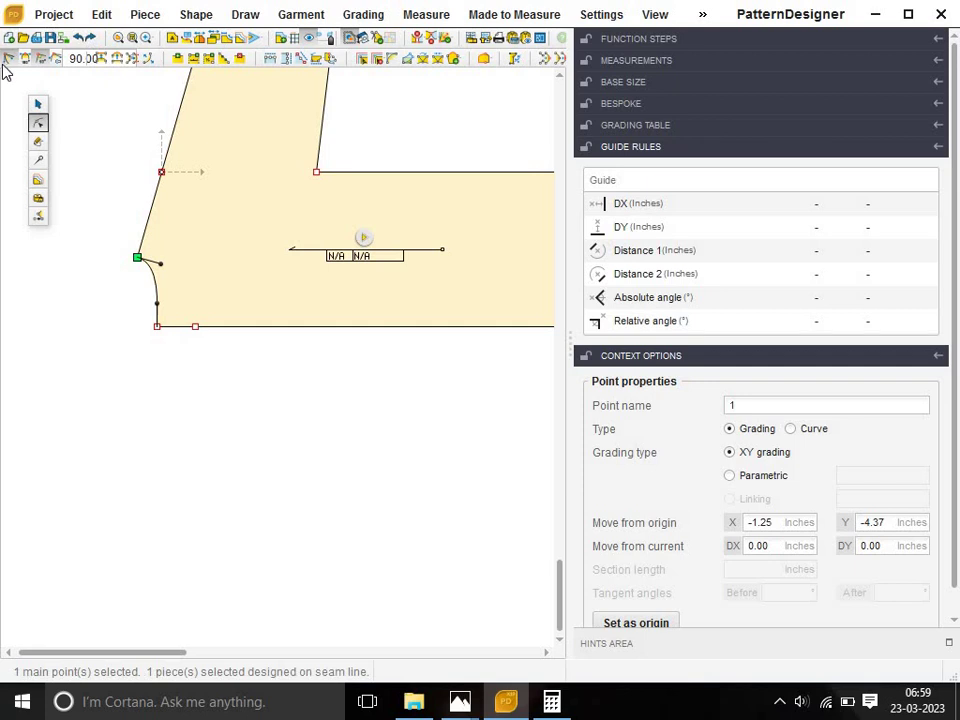
pyautogui.scroll(3, 190, 275)
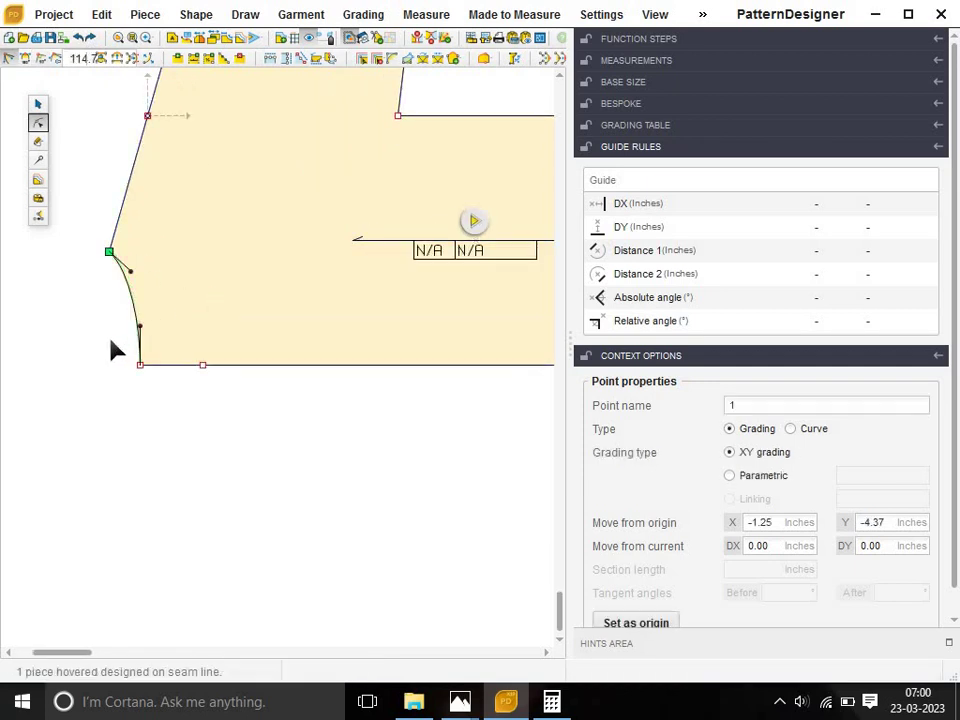
pyautogui.click(133, 347)
pyautogui.click(108, 250)
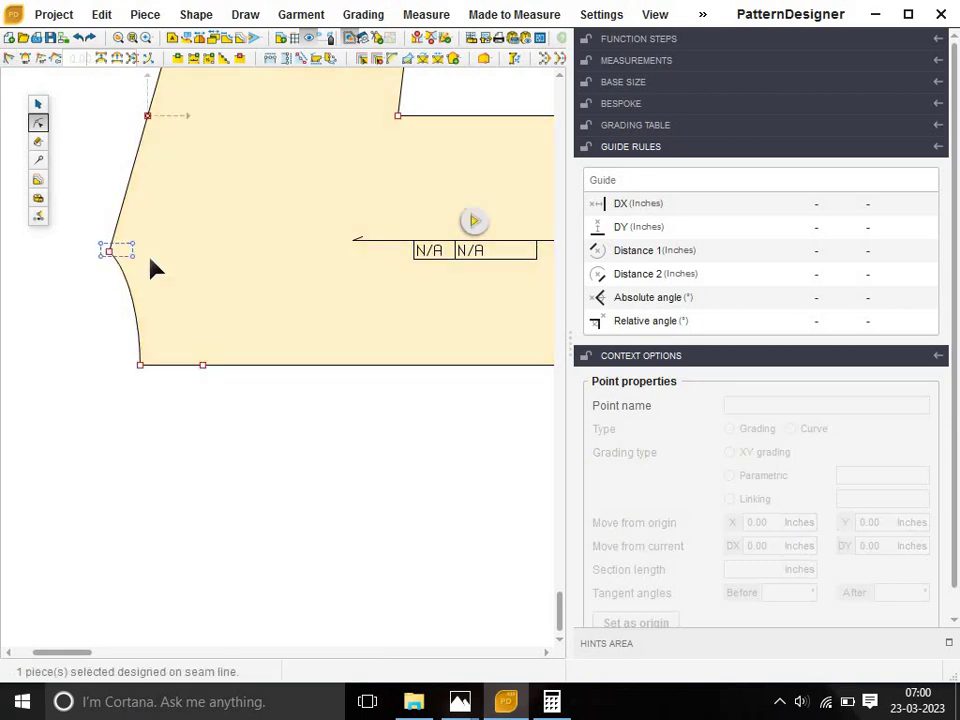
pyautogui.click(141, 274)
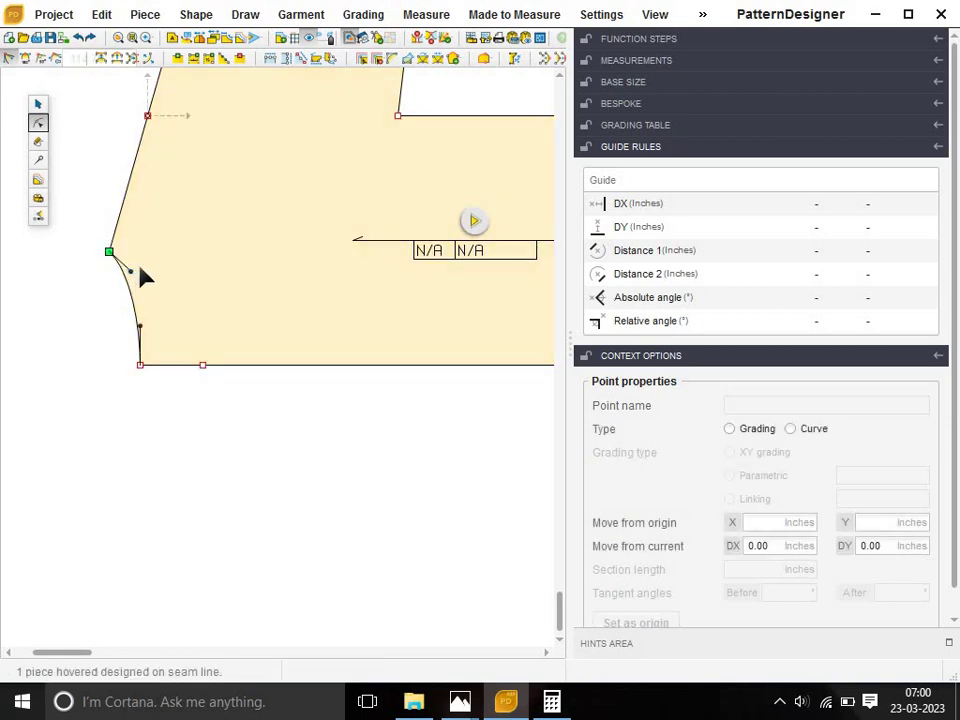
pyautogui.click(133, 268)
pyautogui.click(197, 295)
pyautogui.scroll(-2, 200, 292)
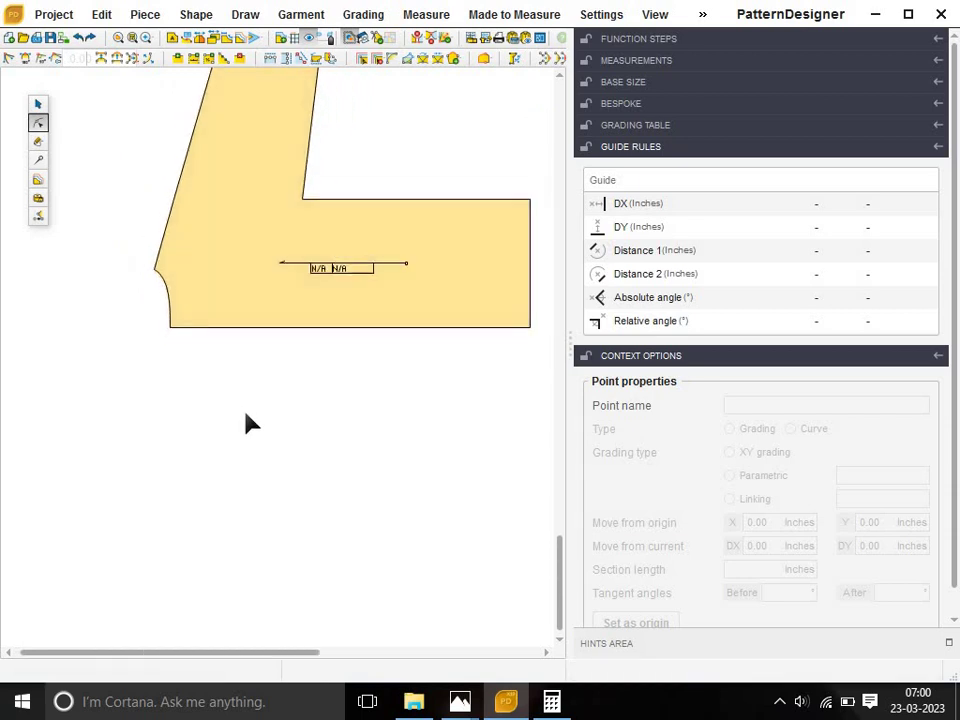
pyautogui.click(38, 160)
pyautogui.click(277, 330)
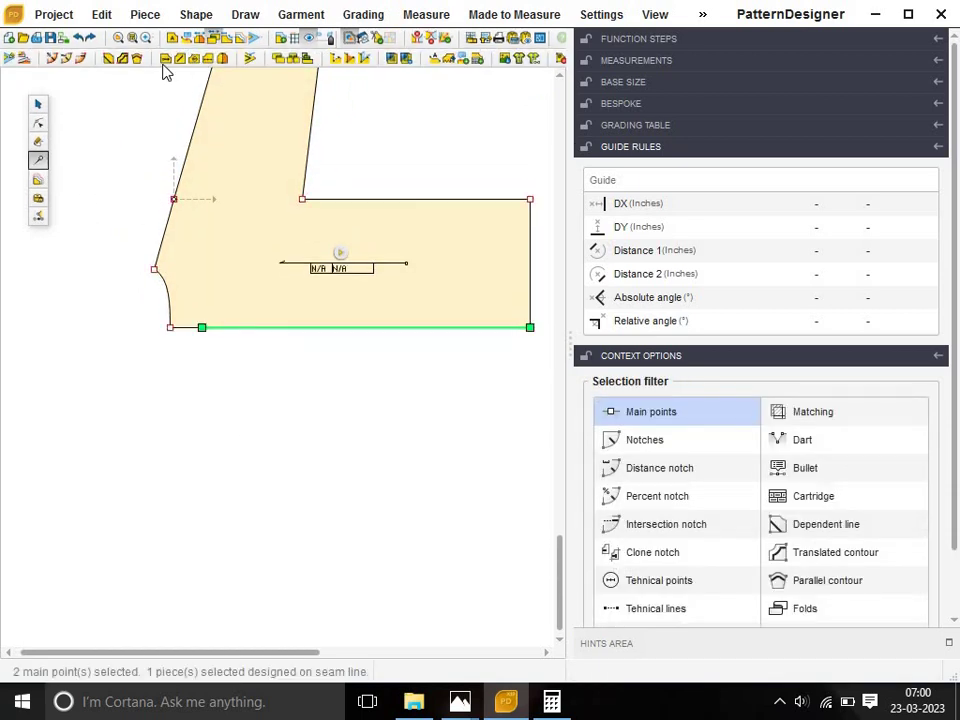
# Mirror the piece across its bottom edge into a full symmetrical sleeve.
pyautogui.click(222, 58)
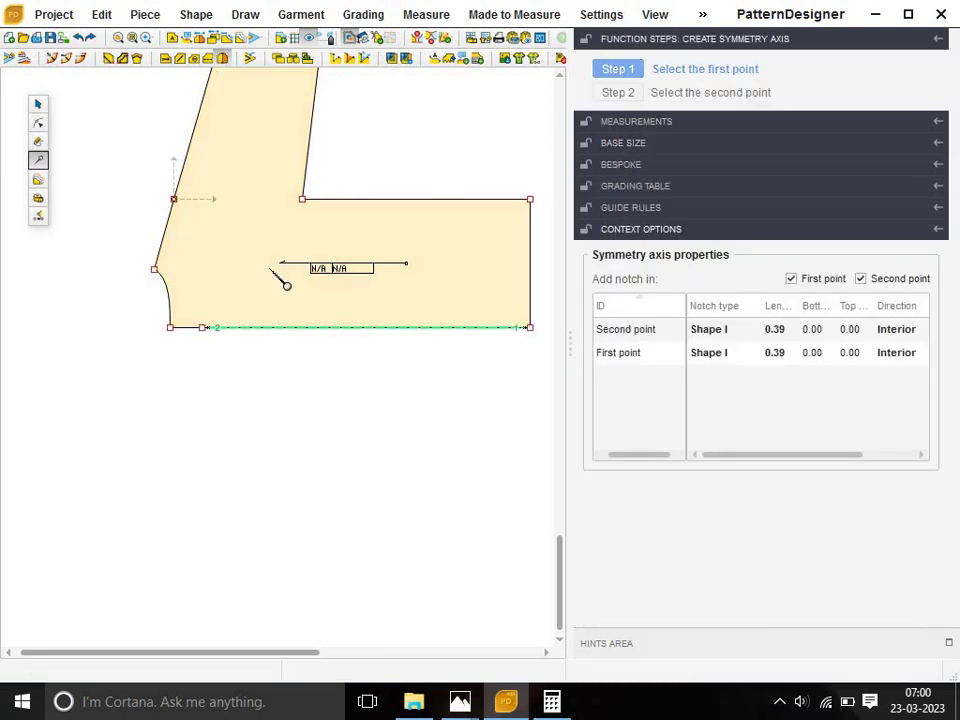
pyautogui.click(200, 40)
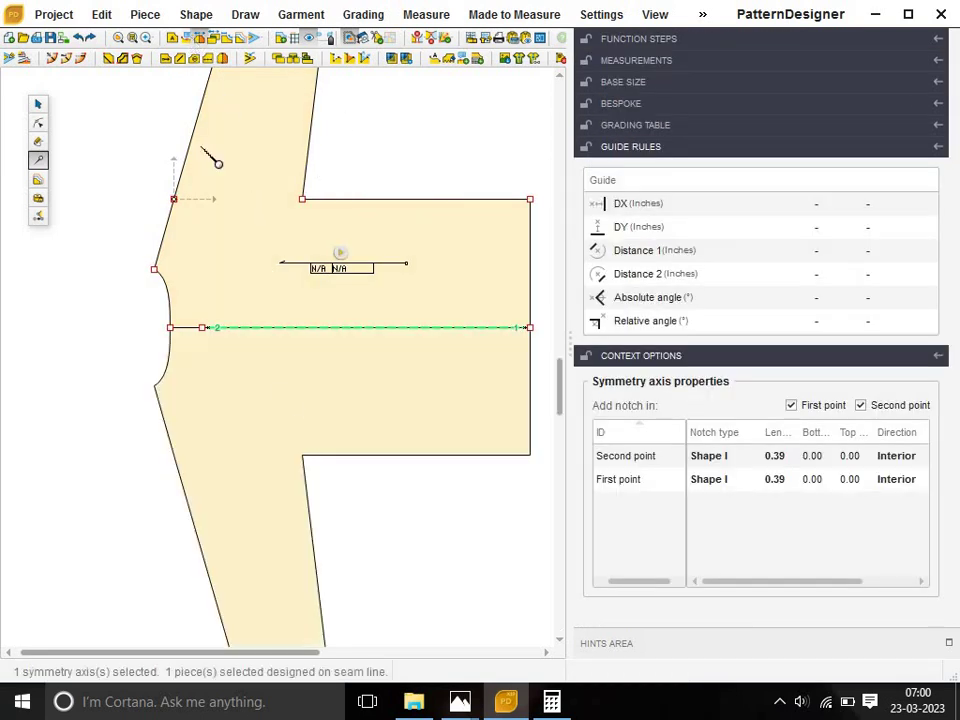
pyautogui.click(152, 418)
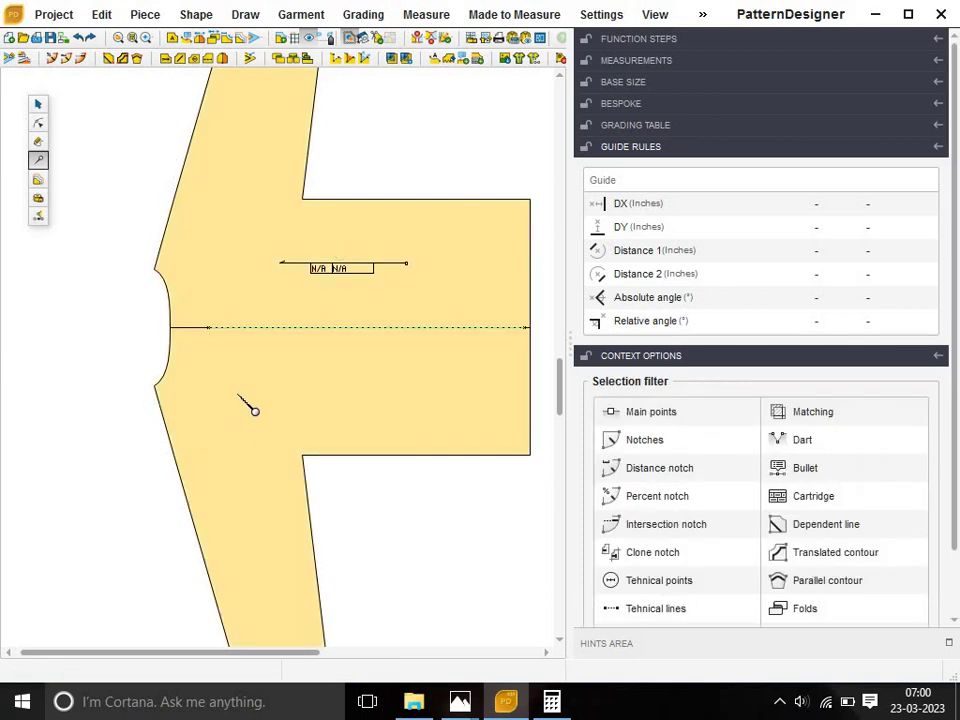
# Duplicate the raglan tee piece and place the copy to the right.
pyautogui.scroll(-1, 254, 410)
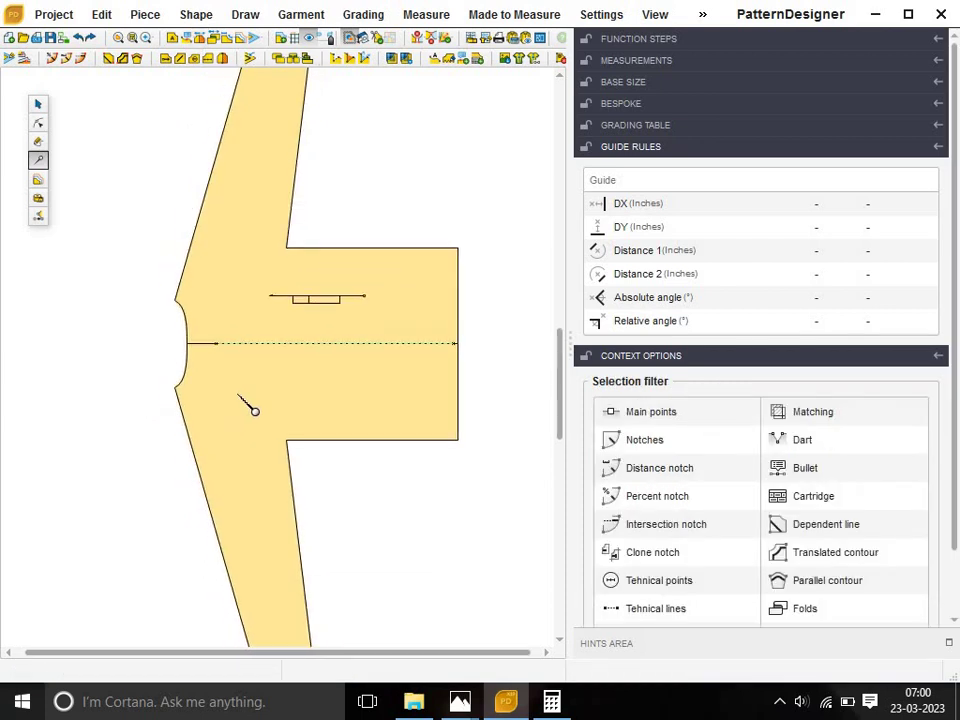
pyautogui.scroll(-2, 254, 410)
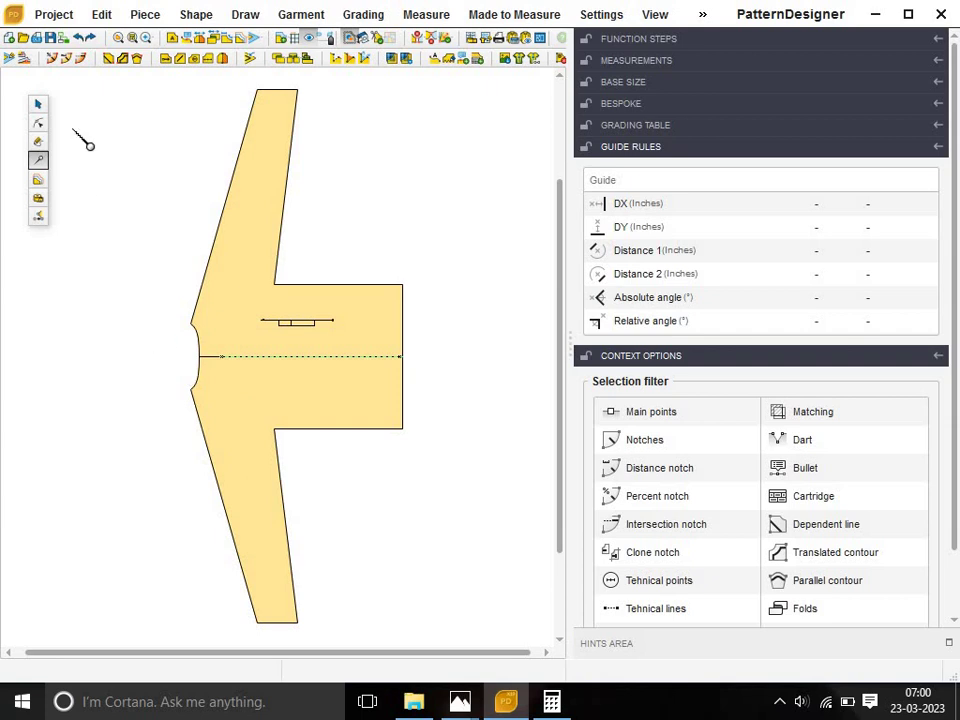
pyautogui.click(38, 103)
pyautogui.click(210, 285)
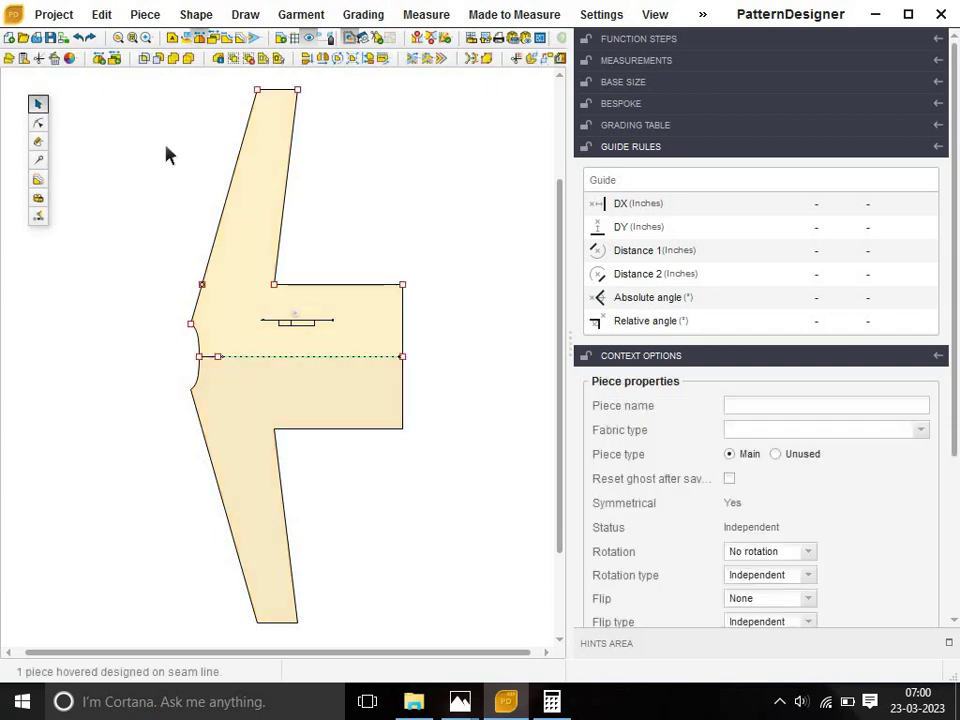
pyautogui.click(9, 57)
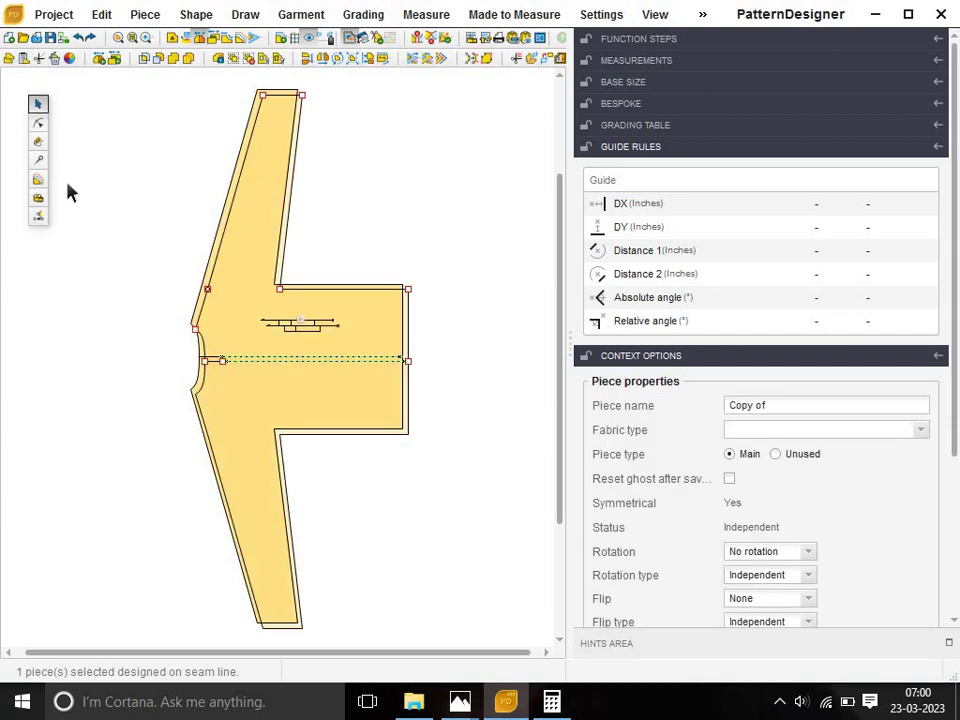
pyautogui.moveTo(246, 326); pyautogui.dragTo(443, 336)
# Shift the left piece further left and delete the extra underarm notch point.
pyautogui.moveTo(242, 343); pyautogui.dragTo(186, 338)
pyautogui.click(68, 107)
pyautogui.click(37, 123)
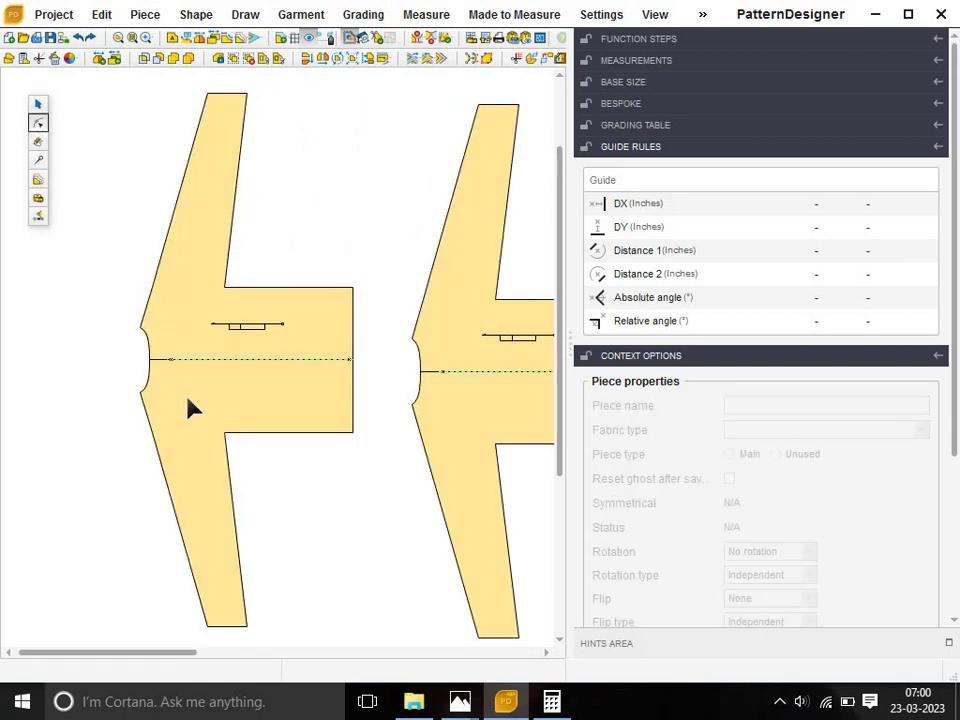
pyautogui.click(160, 373)
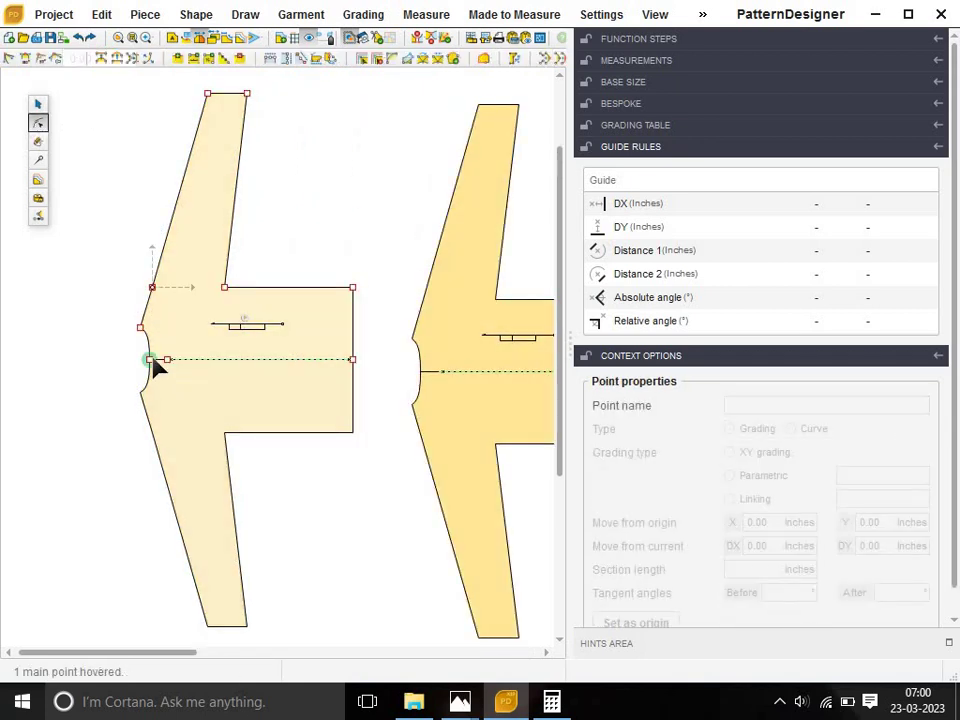
pyautogui.click(155, 365)
pyautogui.click(137, 364)
pyautogui.click(137, 364)
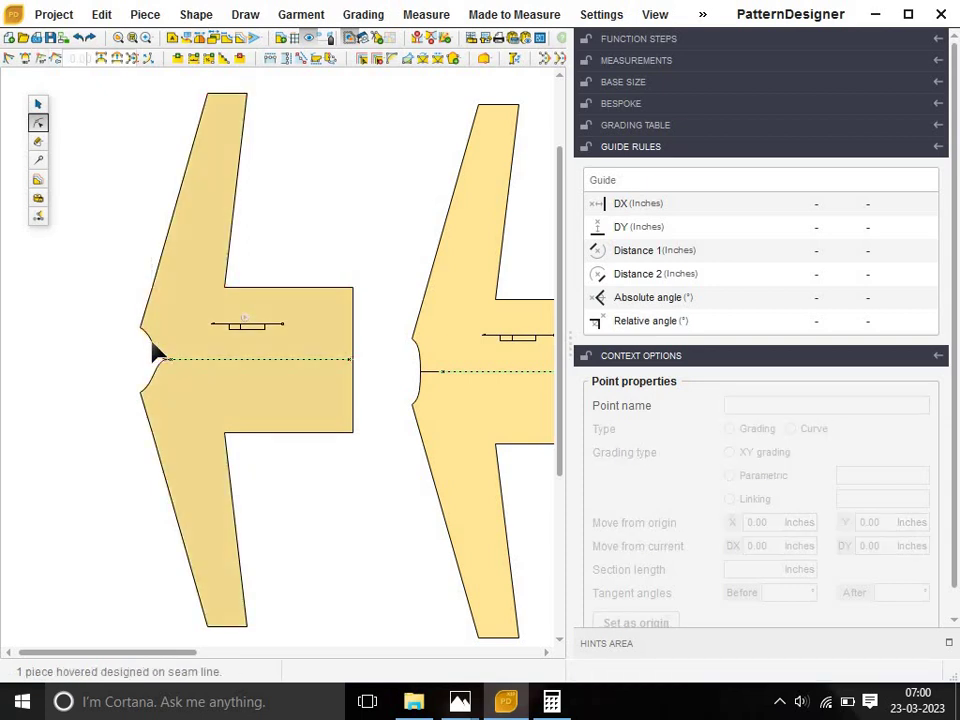
pyautogui.click(158, 355)
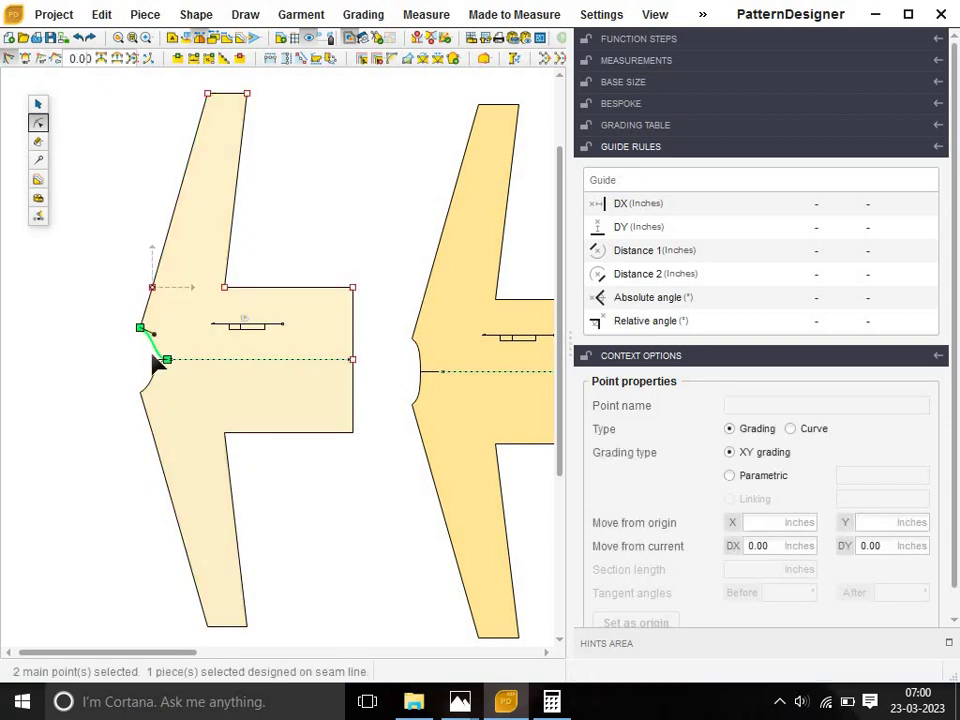
pyautogui.scroll(1, 157, 365)
pyautogui.scroll(1, 160, 370)
pyautogui.click(166, 312)
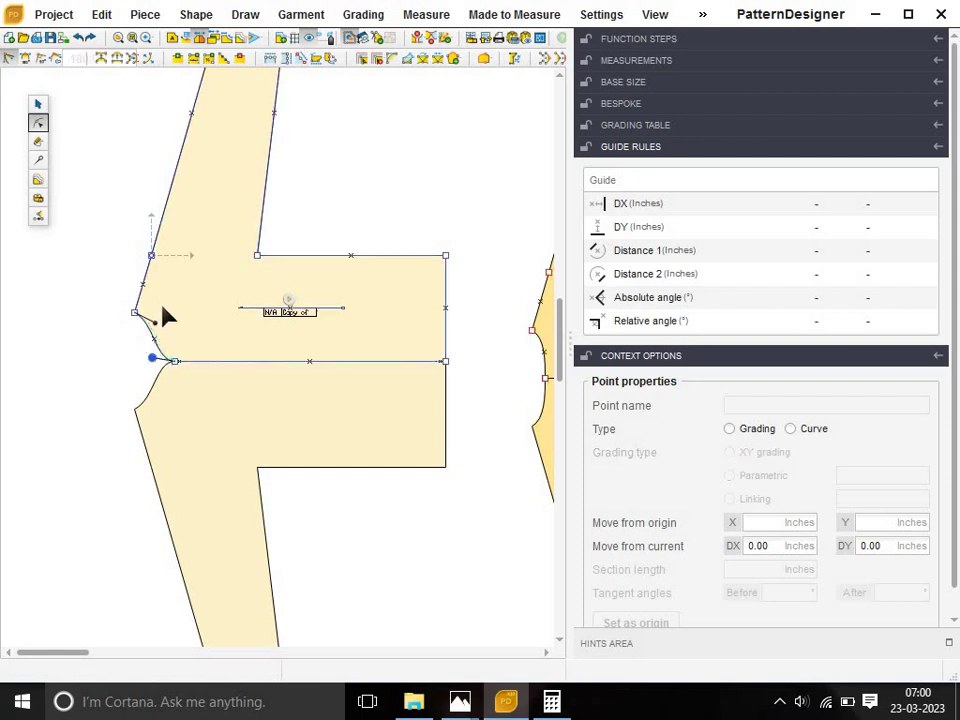
pyautogui.press('Delete')
pyautogui.press('Escape')
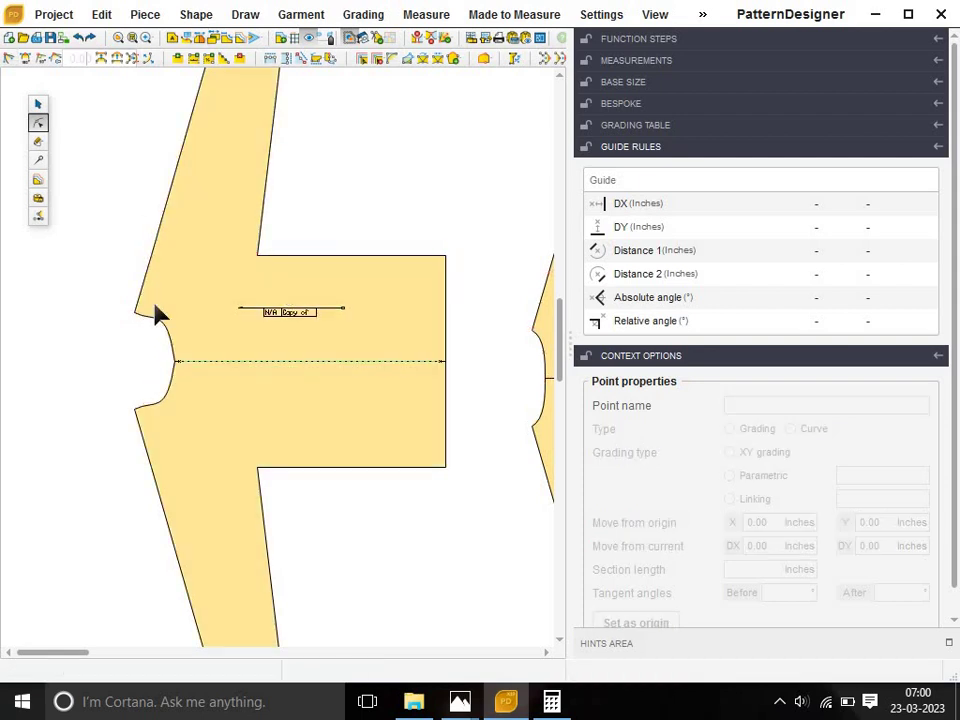
# Select curve points 7 and 6 on the left piece's underarm curve.
pyautogui.scroll(1, 140, 316)
pyautogui.click(172, 341)
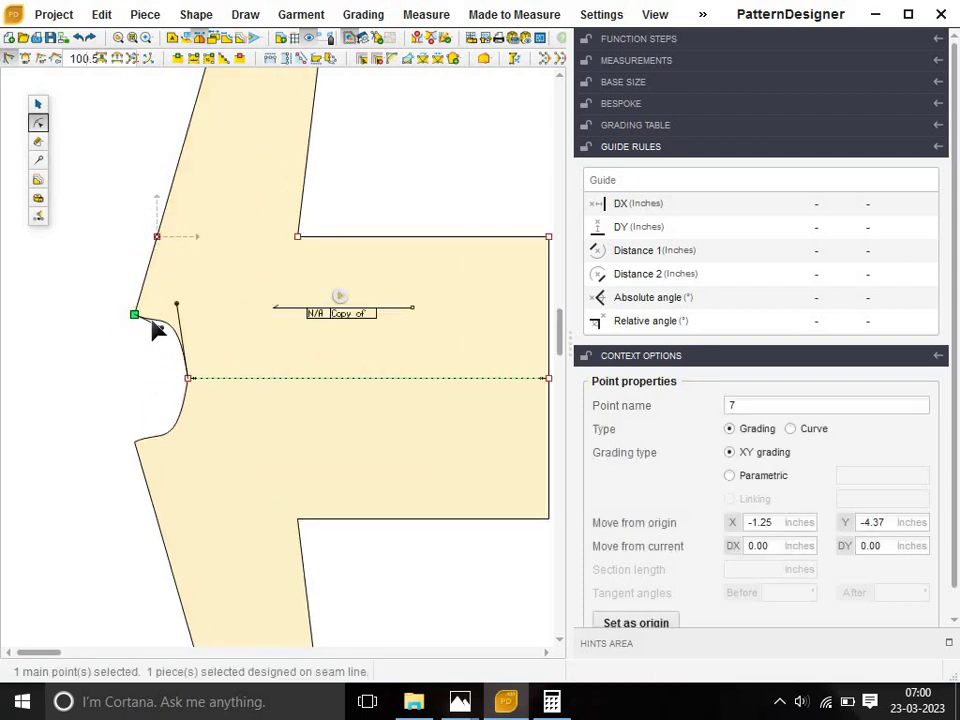
pyautogui.click(171, 321)
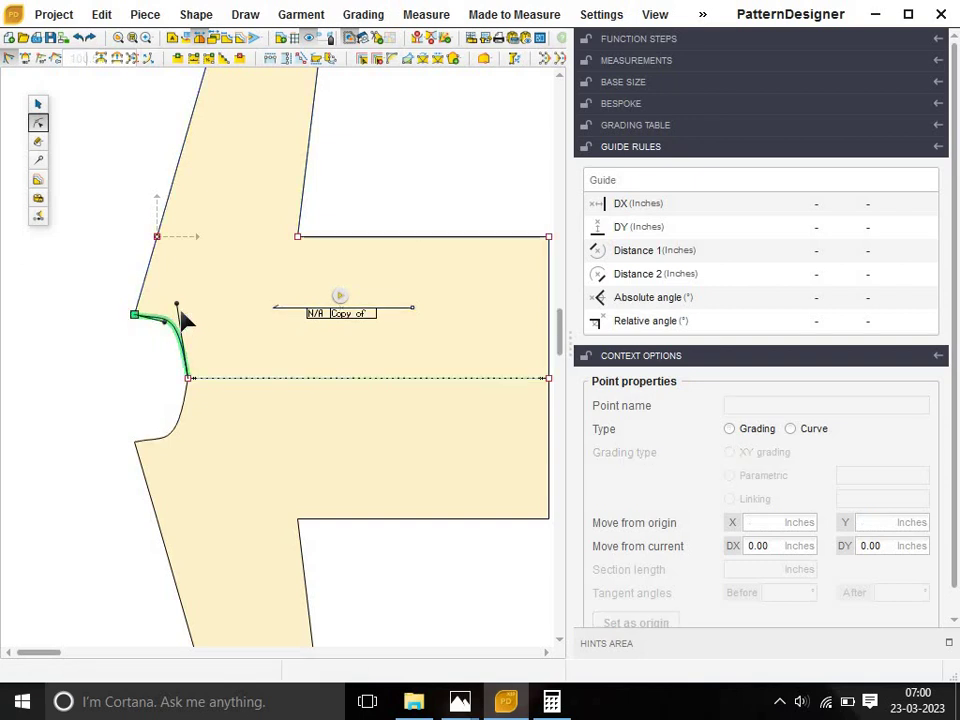
pyautogui.click(183, 318)
pyautogui.click(180, 313)
pyautogui.click(172, 333)
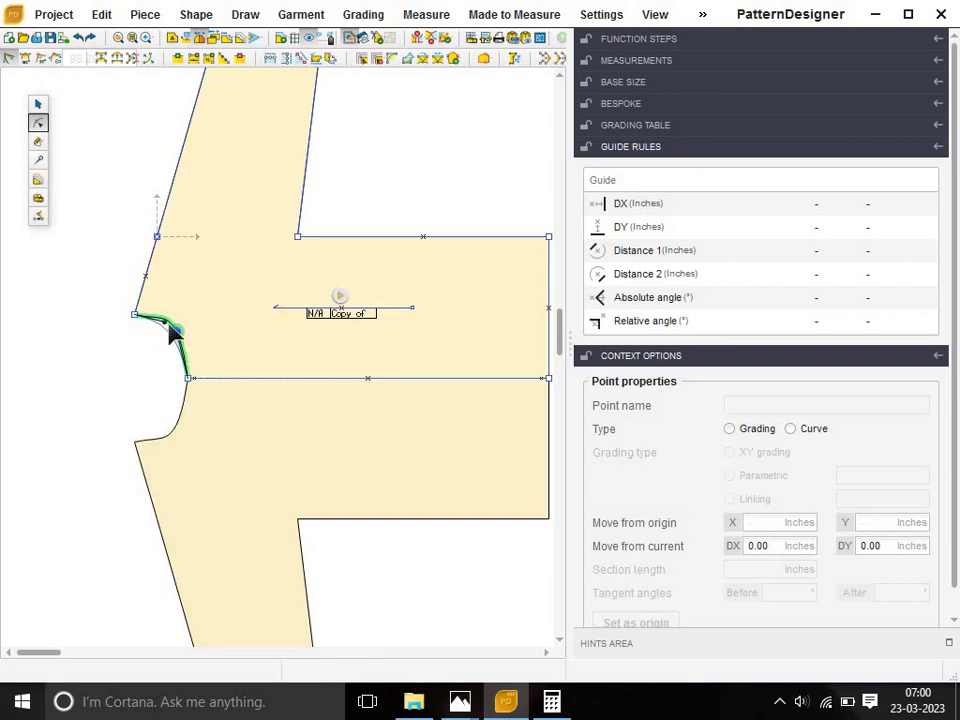
pyautogui.click(233, 362)
pyautogui.click(150, 358)
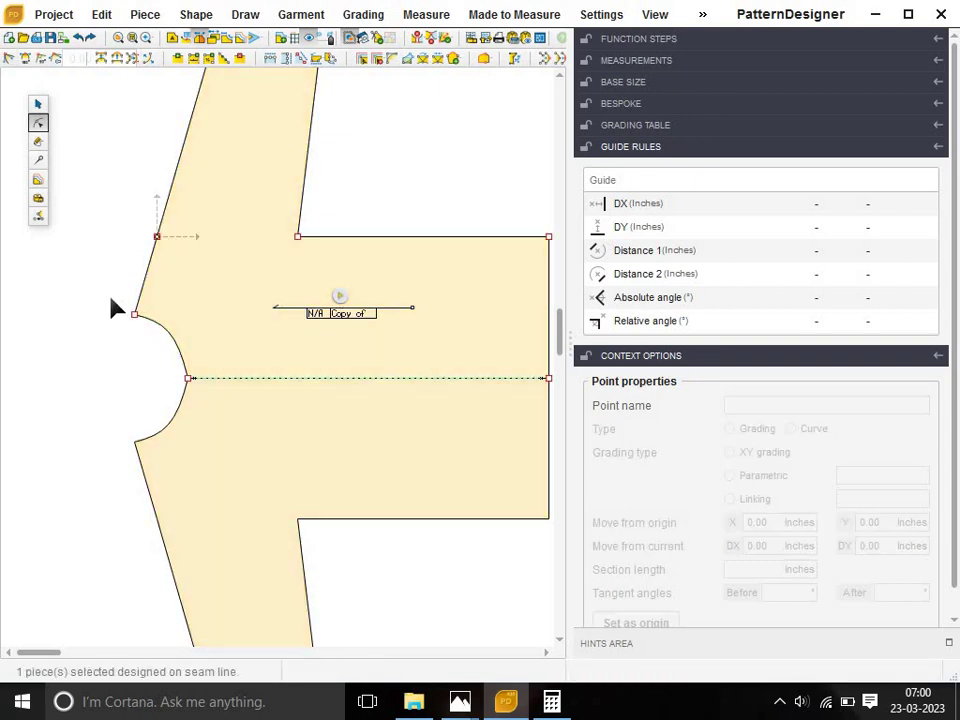
pyautogui.click(158, 355)
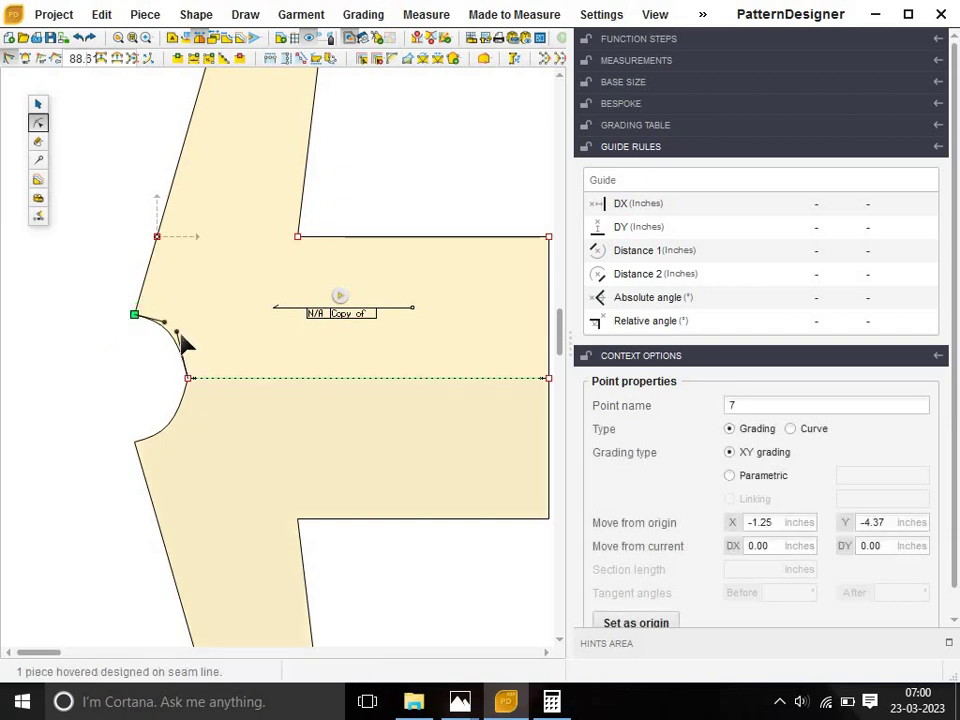
pyautogui.click(188, 377)
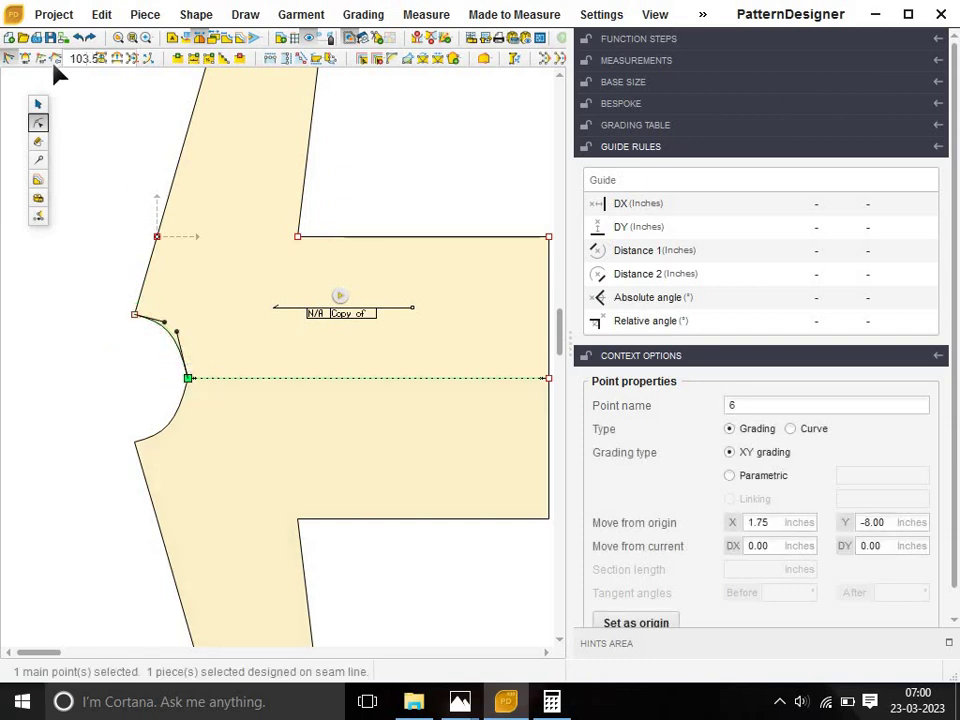
pyautogui.click(210, 392)
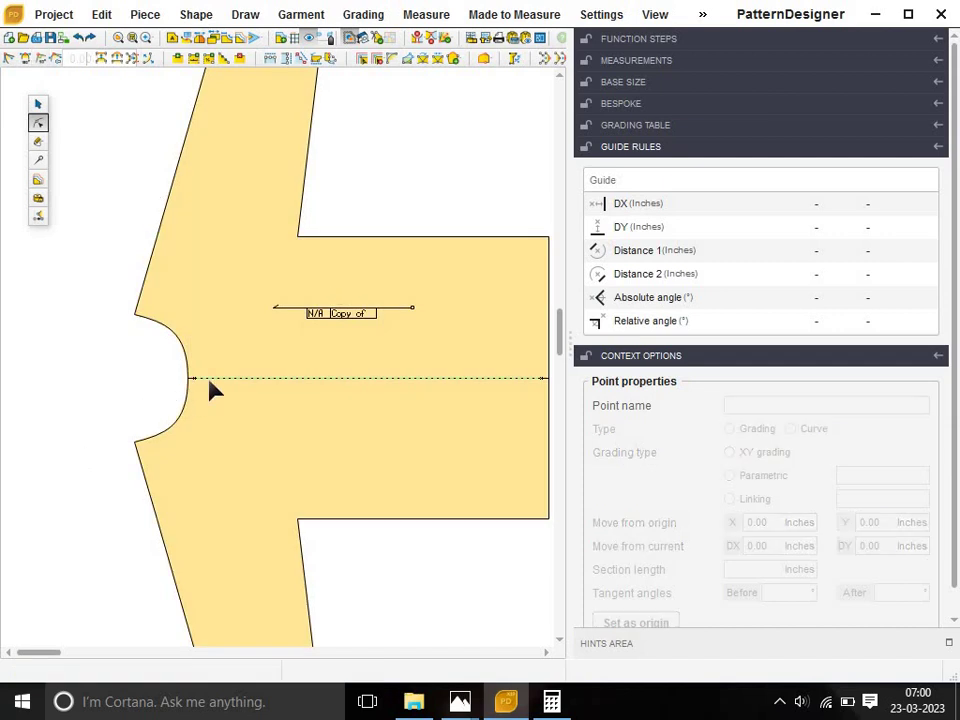
pyautogui.click(190, 380)
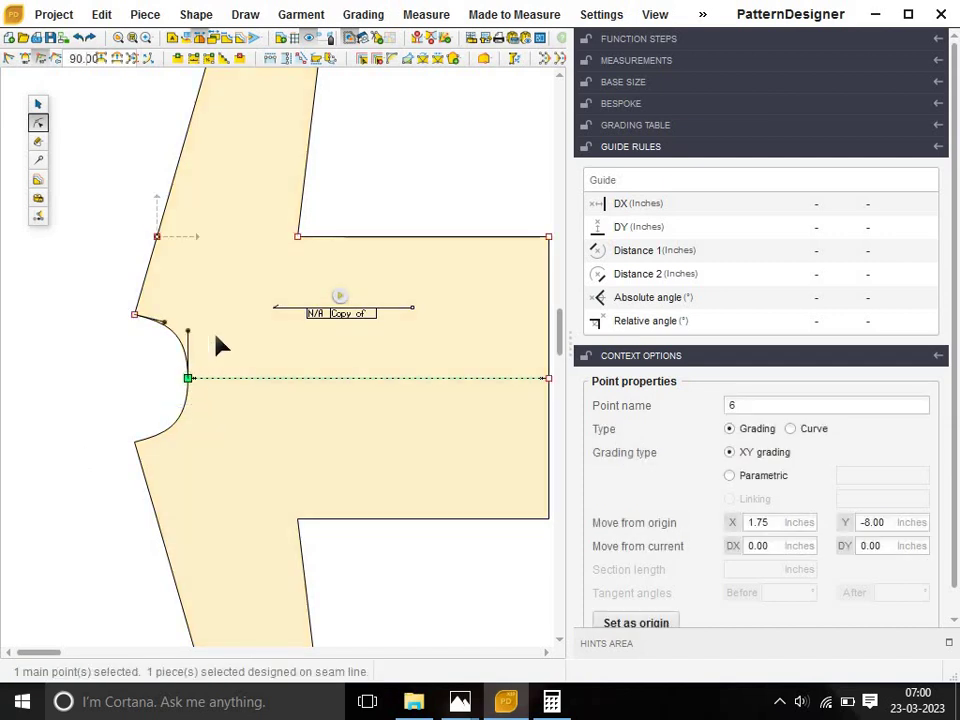
# Try raising the underarm curve's control point, then undo that reshape.
pyautogui.scroll(1, 222, 345)
pyautogui.scroll(1, 222, 345)
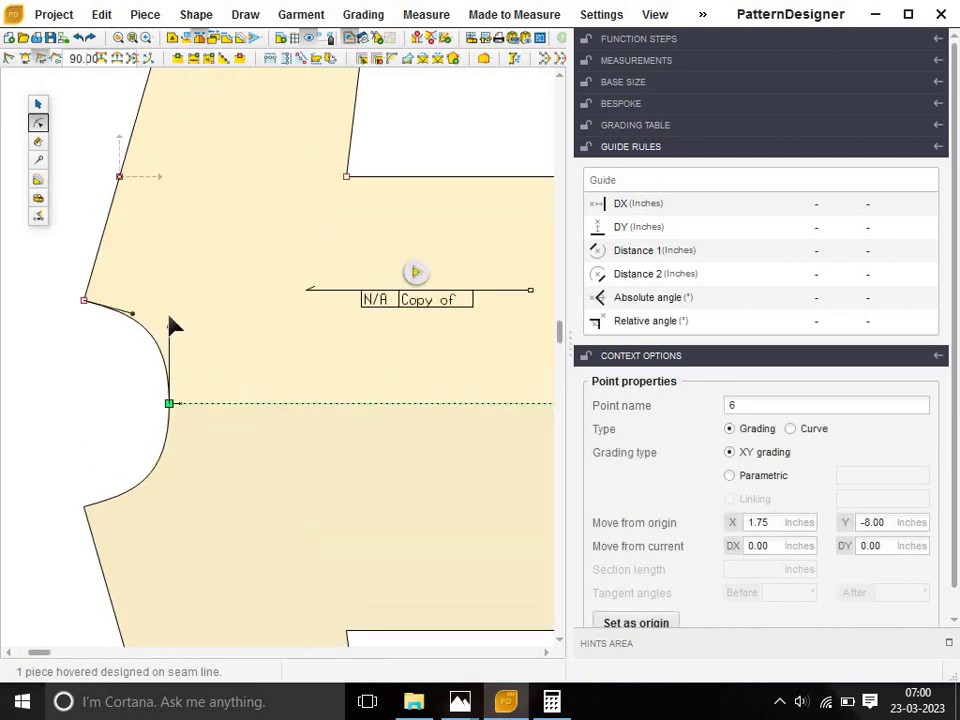
pyautogui.click(169, 317)
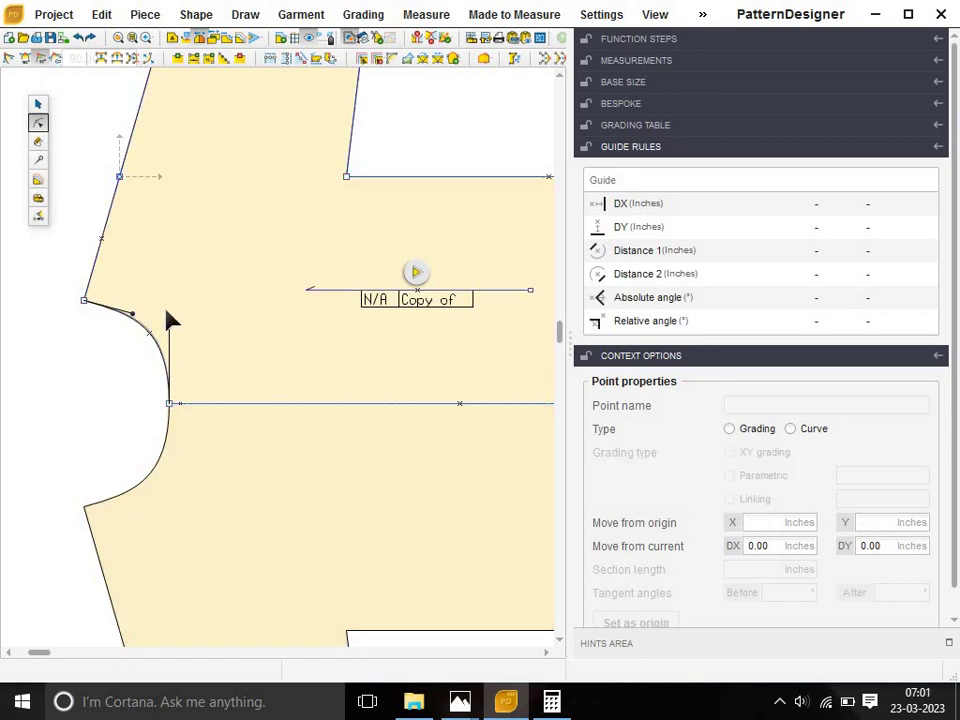
pyautogui.click(111, 377)
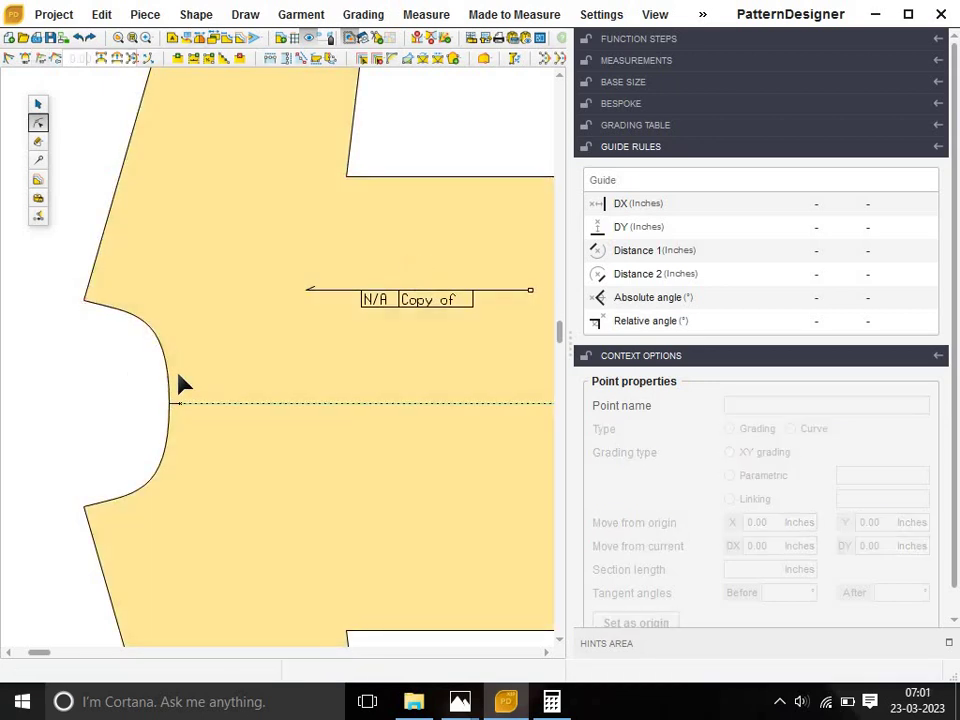
pyautogui.click(190, 400)
pyautogui.click(169, 403)
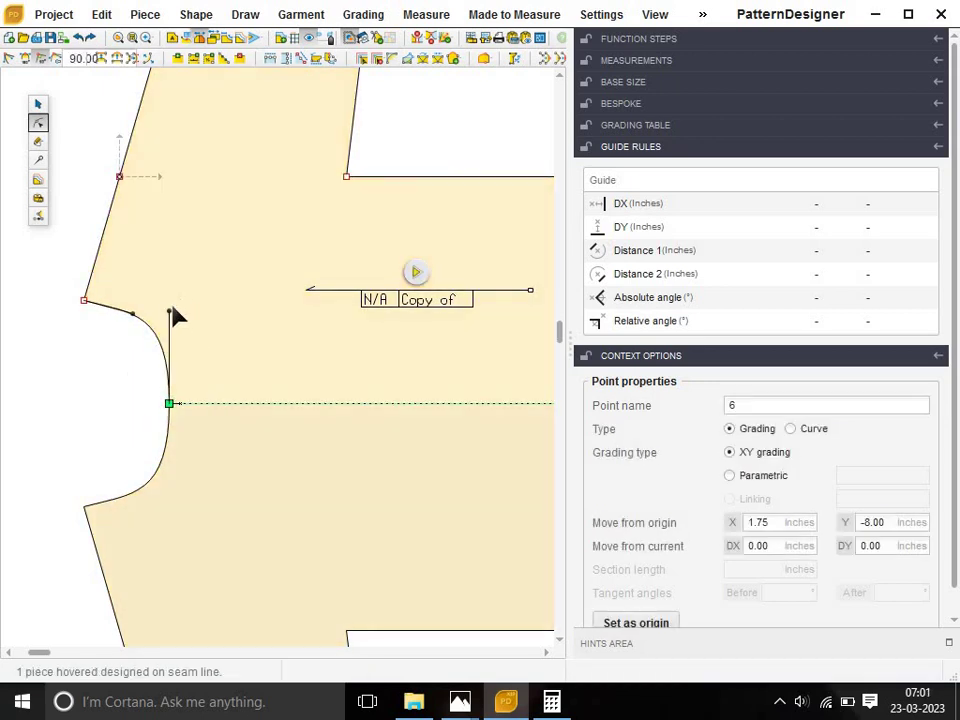
pyautogui.click(170, 317)
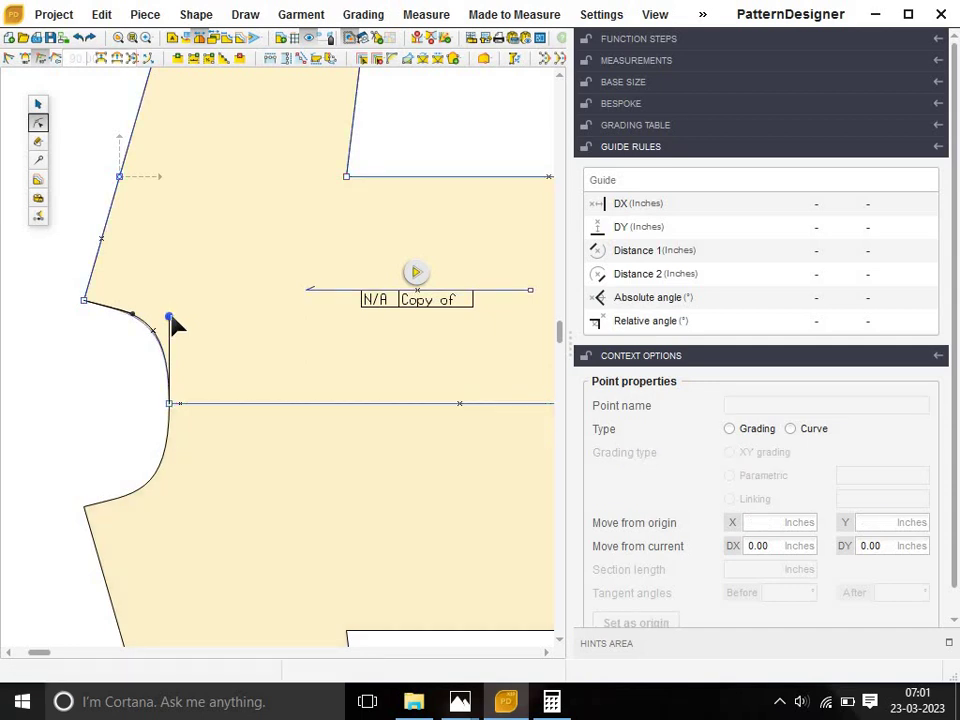
pyautogui.moveTo(171, 321); pyautogui.dragTo(171, 315)
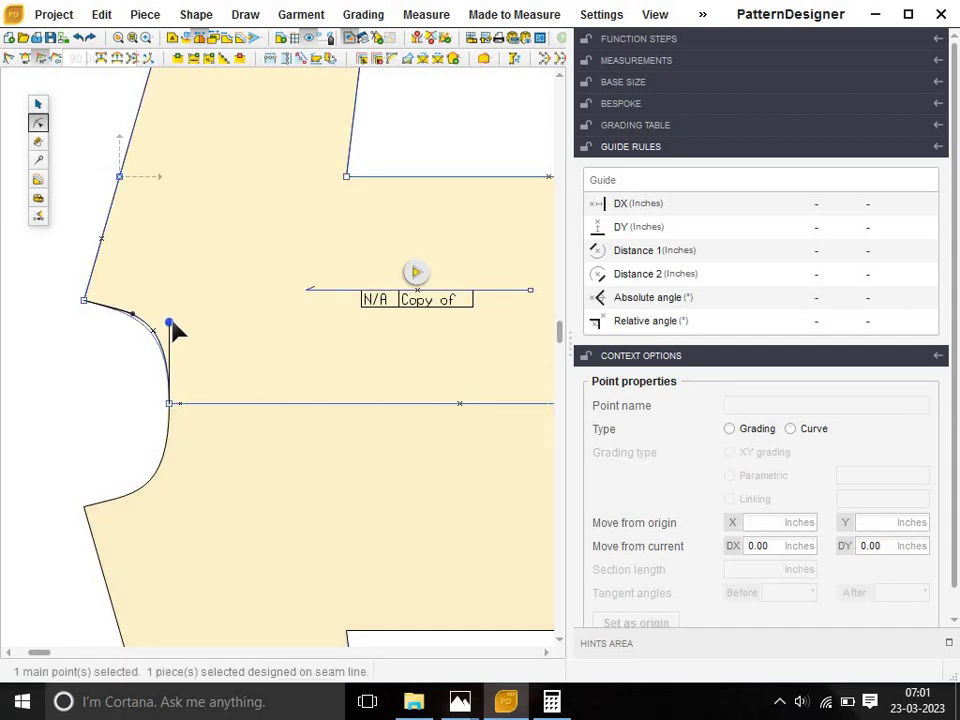
pyautogui.hotkey('ctrl', 'z')
pyautogui.click(90, 364)
pyautogui.scroll(-1, 231, 388)
pyautogui.scroll(-2, 231, 390)
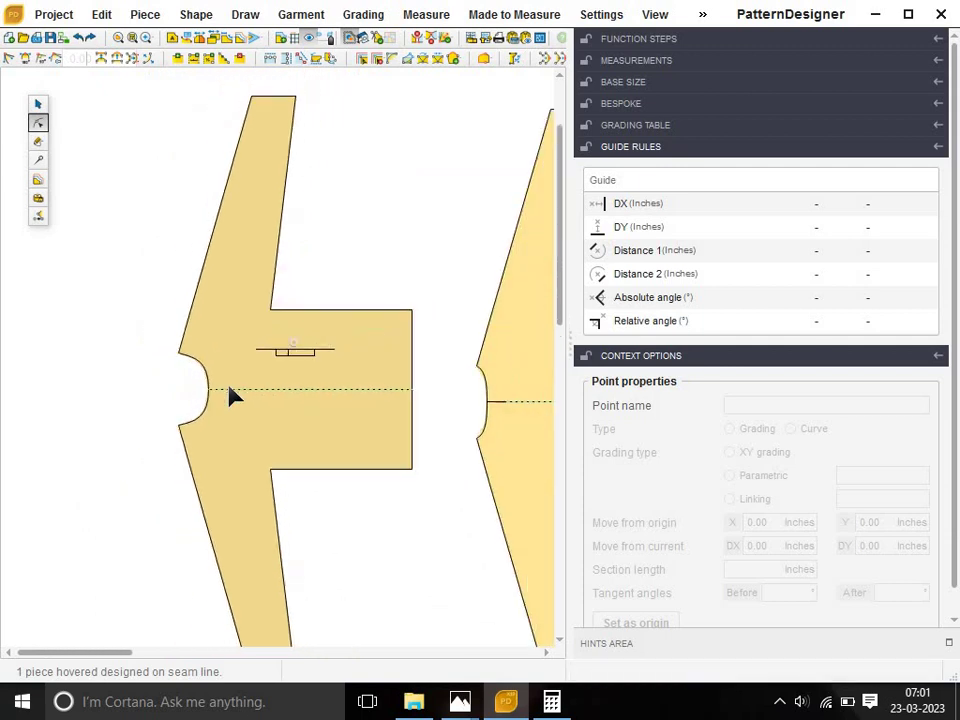
pyautogui.scroll(-2, 347, 452)
pyautogui.scroll(-1, 378, 522)
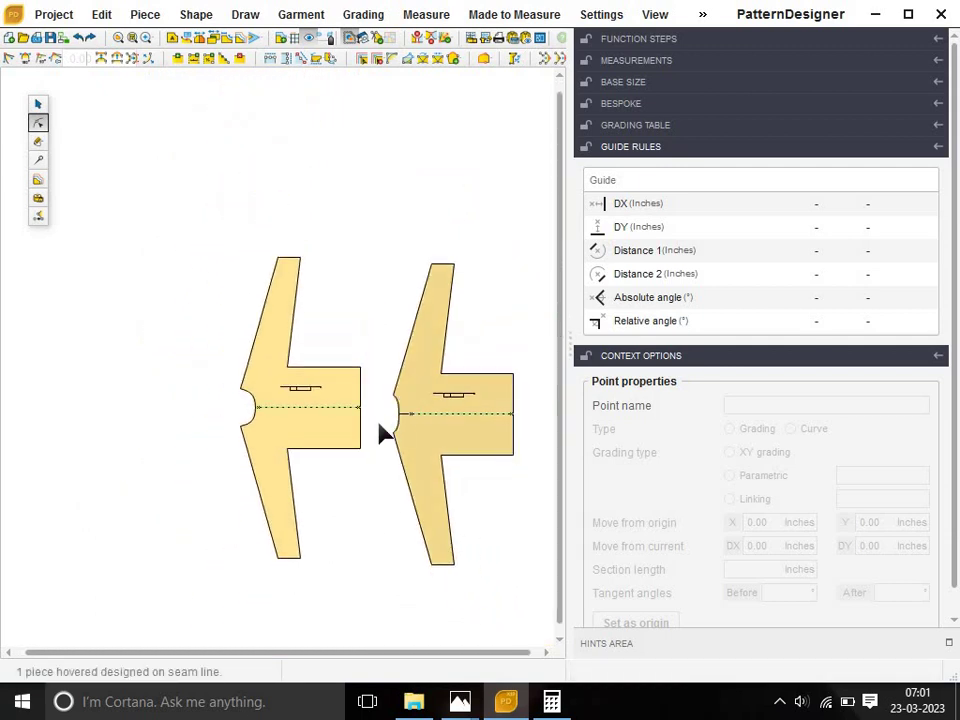
pyautogui.click(405, 400)
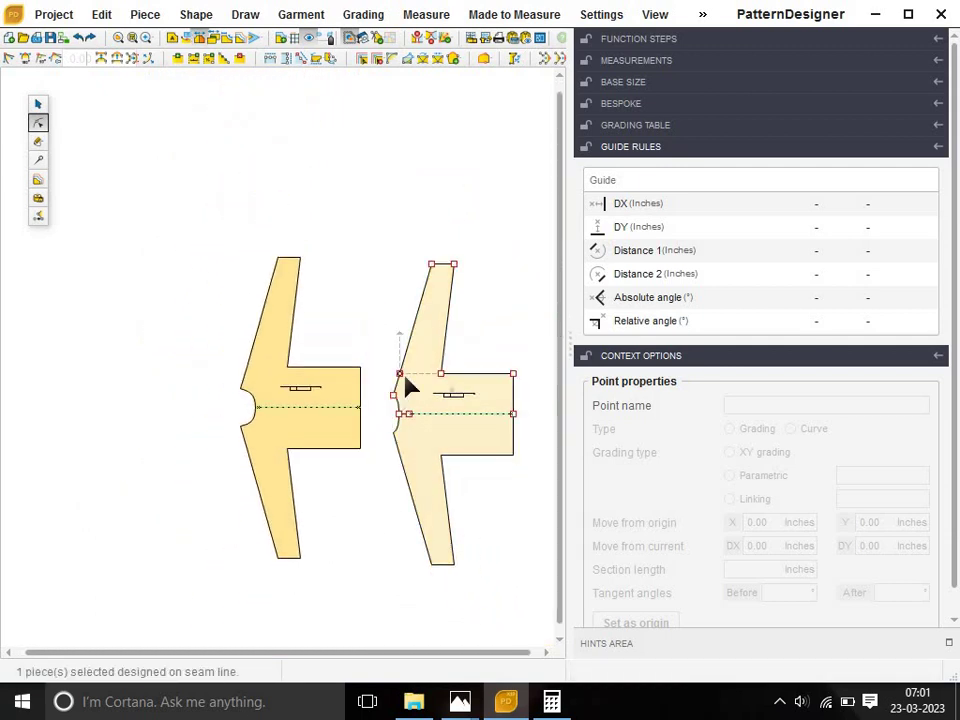
pyautogui.click(38, 104)
pyautogui.click(482, 424)
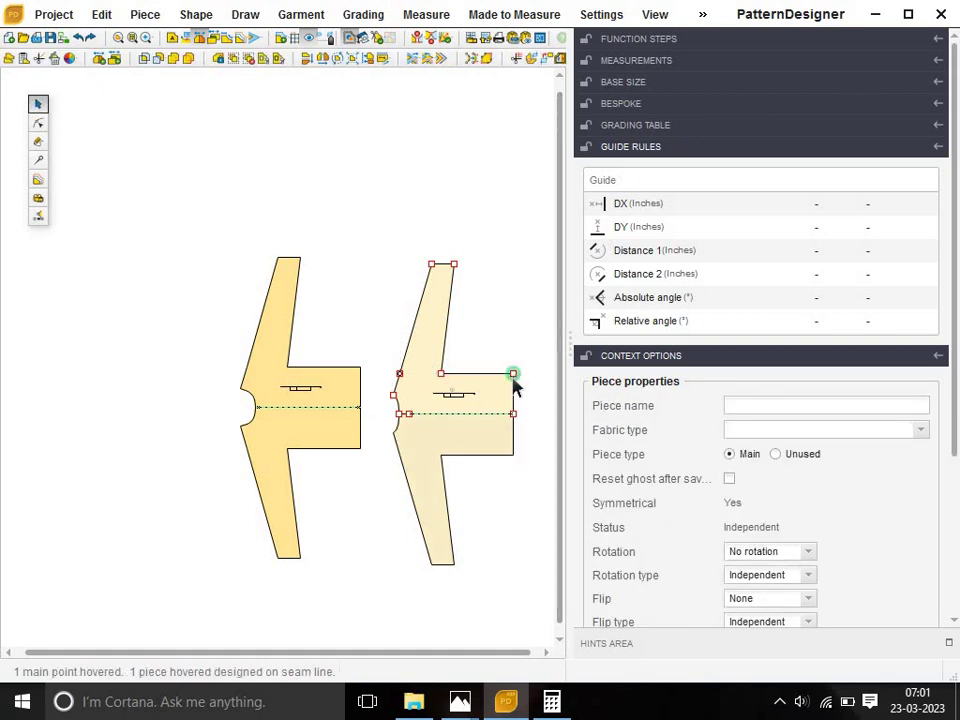
pyautogui.moveTo(515, 388); pyautogui.dragTo(368, 377)
pyautogui.scroll(2, 257, 392)
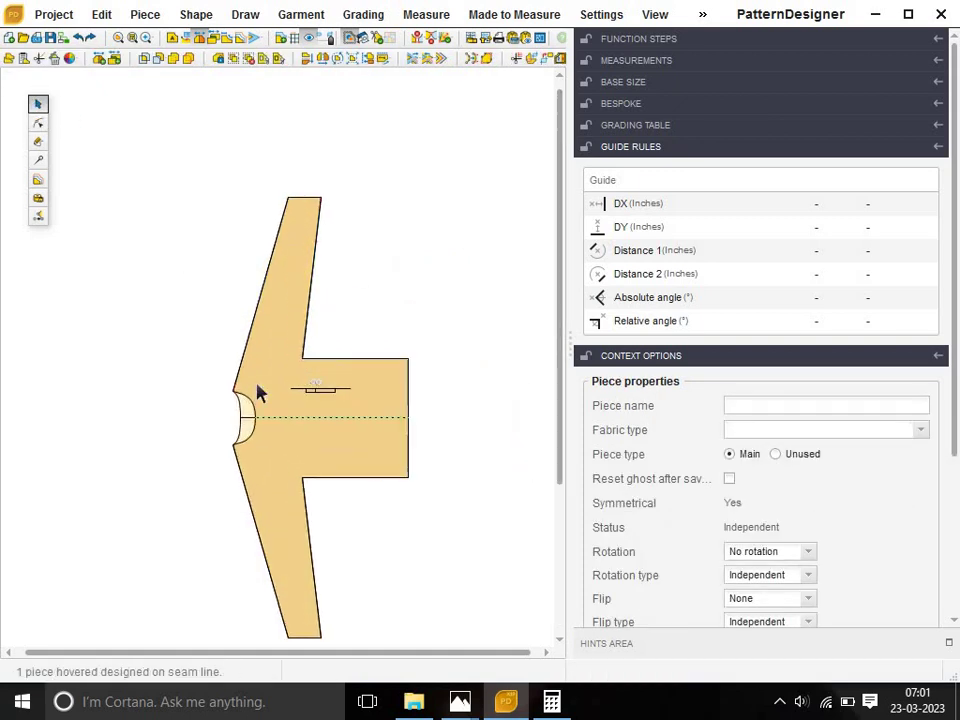
pyautogui.scroll(1, 257, 392)
pyautogui.scroll(1, 257, 392)
pyautogui.scroll(1, 257, 392)
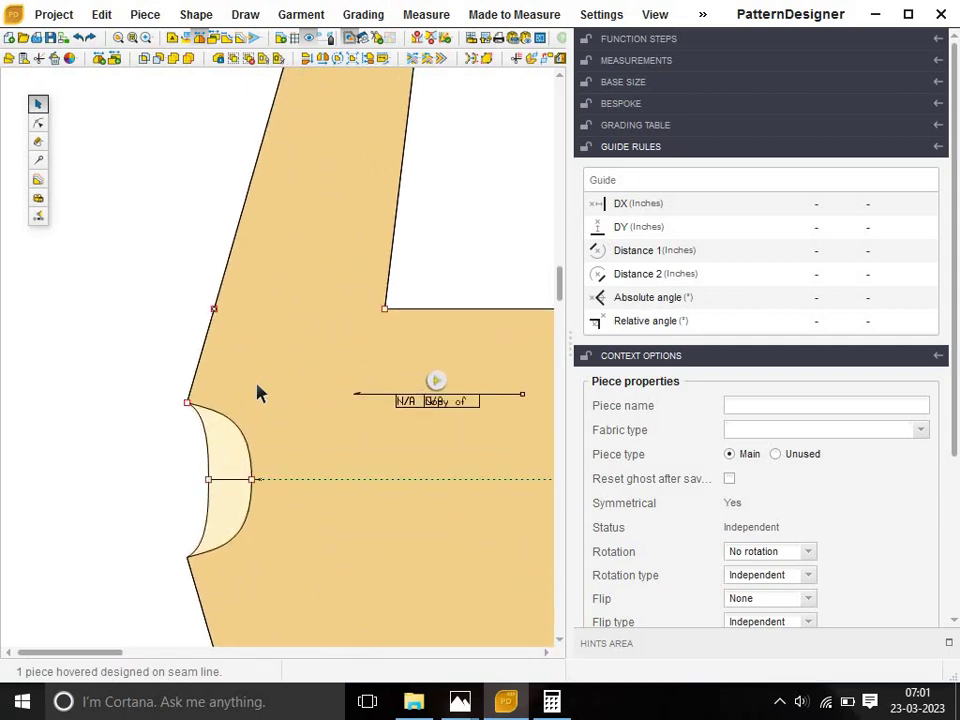
pyautogui.click(231, 478)
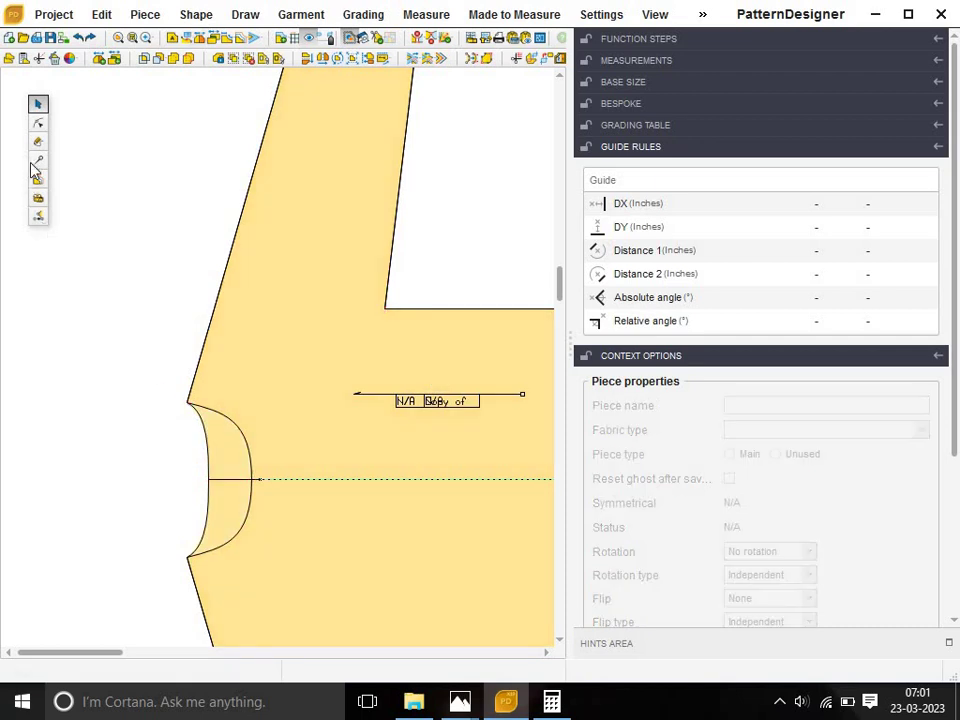
pyautogui.click(38, 122)
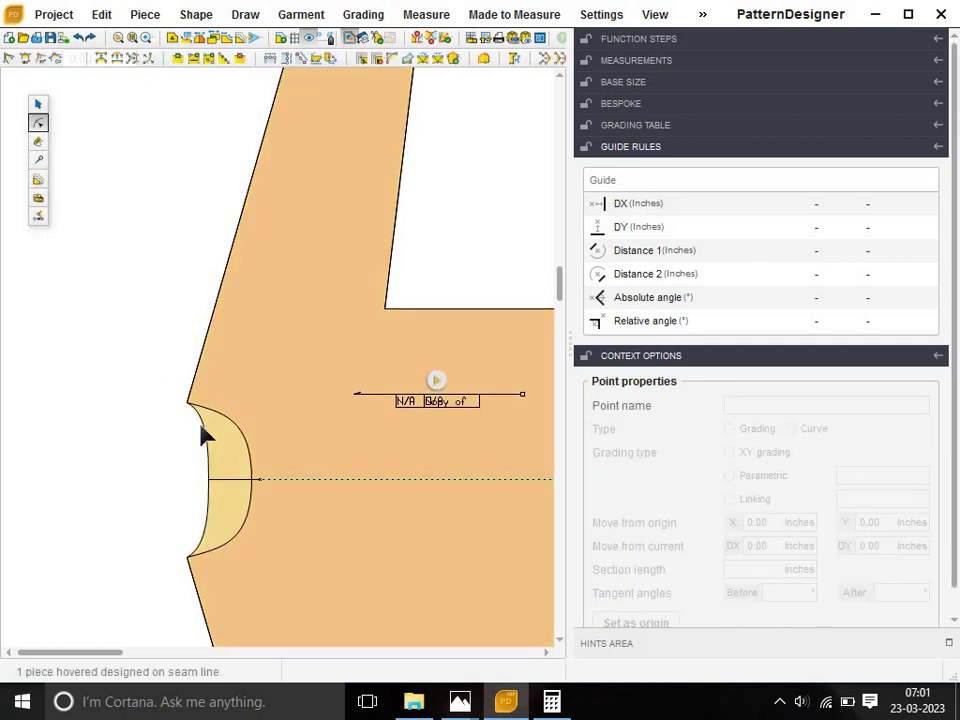
pyautogui.click(207, 436)
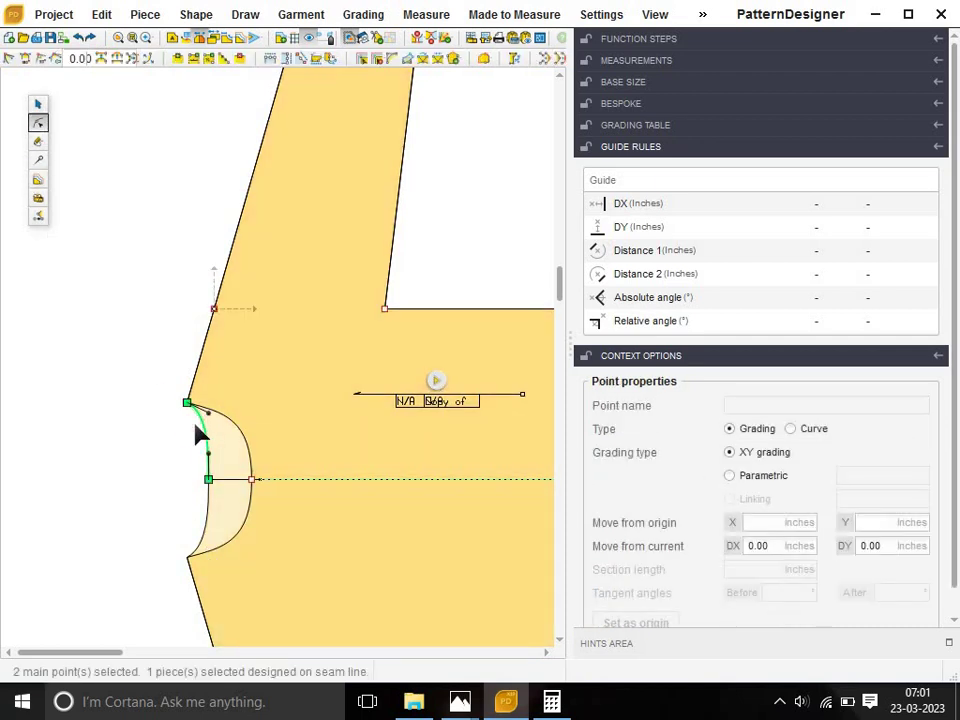
pyautogui.scroll(1, 210, 440)
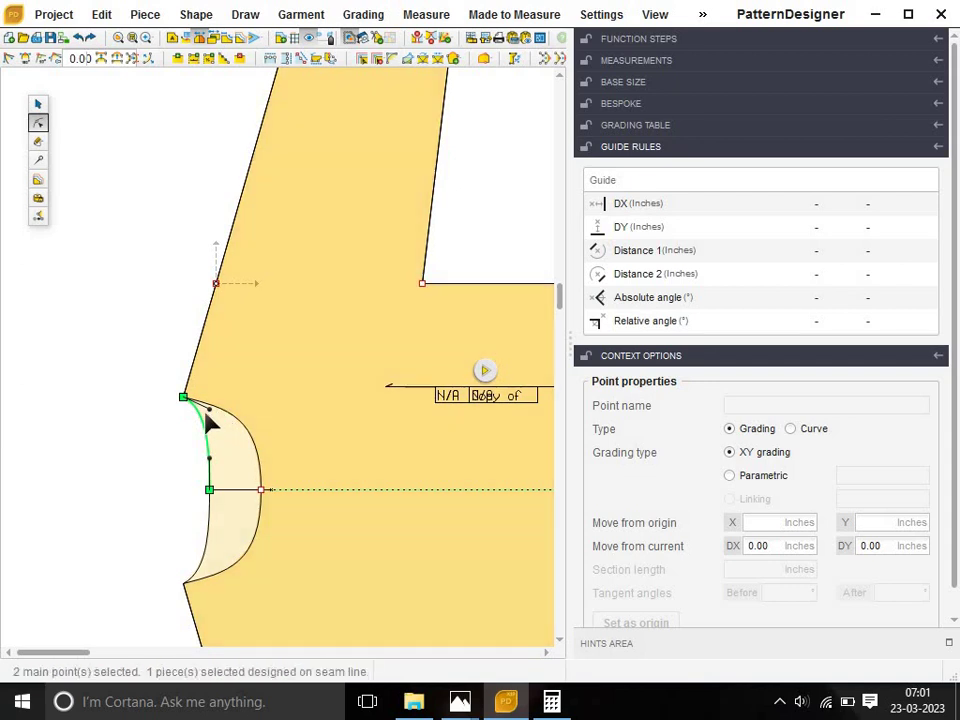
pyautogui.click(210, 412)
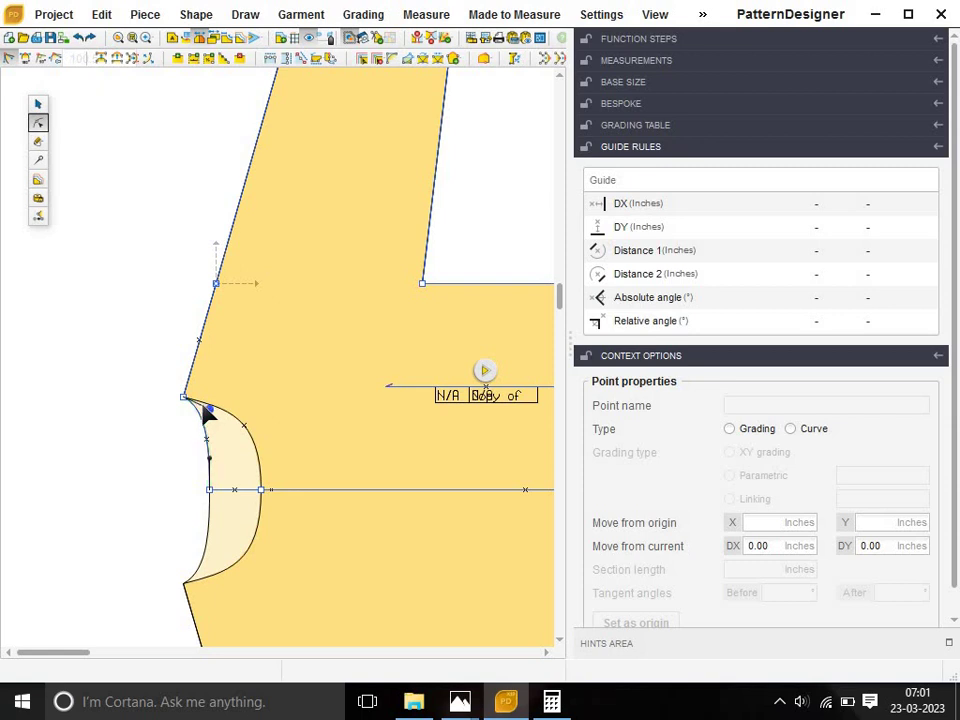
pyautogui.click(186, 399)
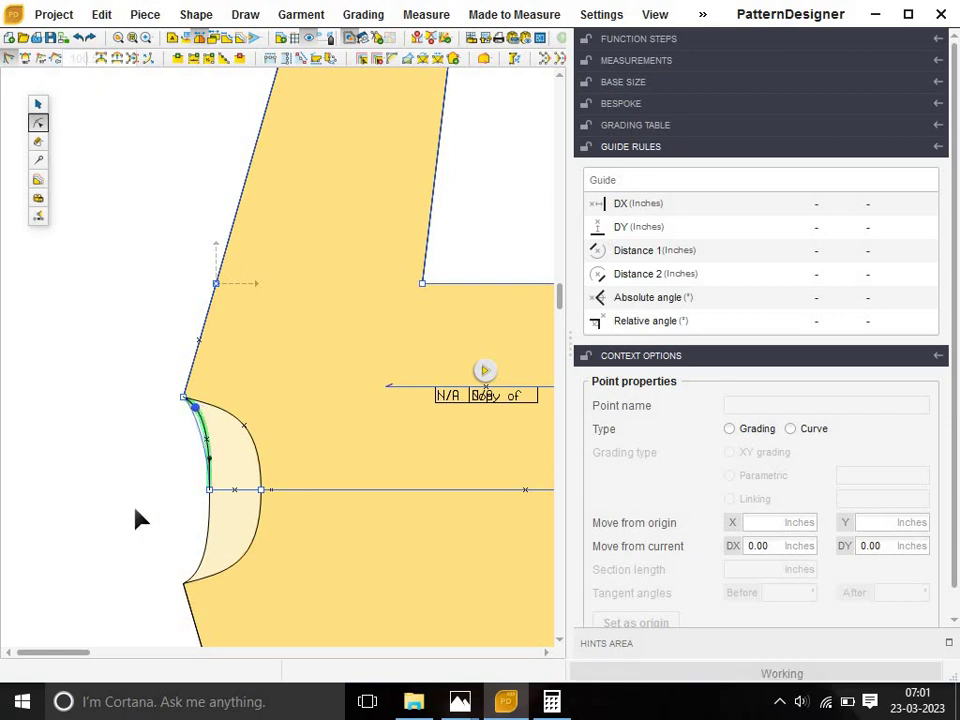
pyautogui.scroll(2, 258, 450)
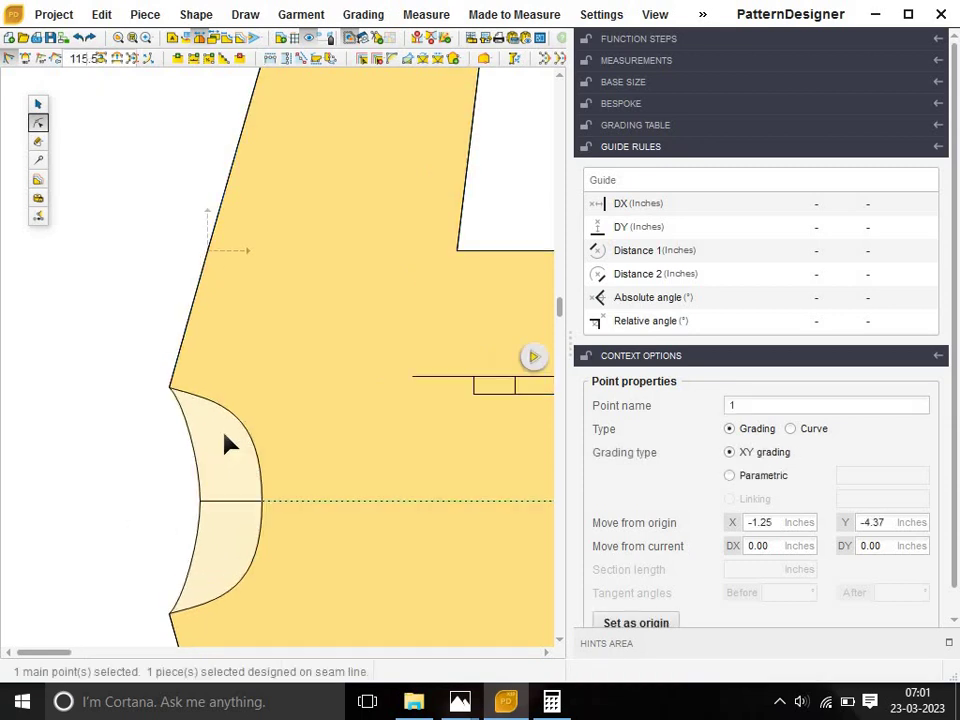
pyautogui.click(170, 397)
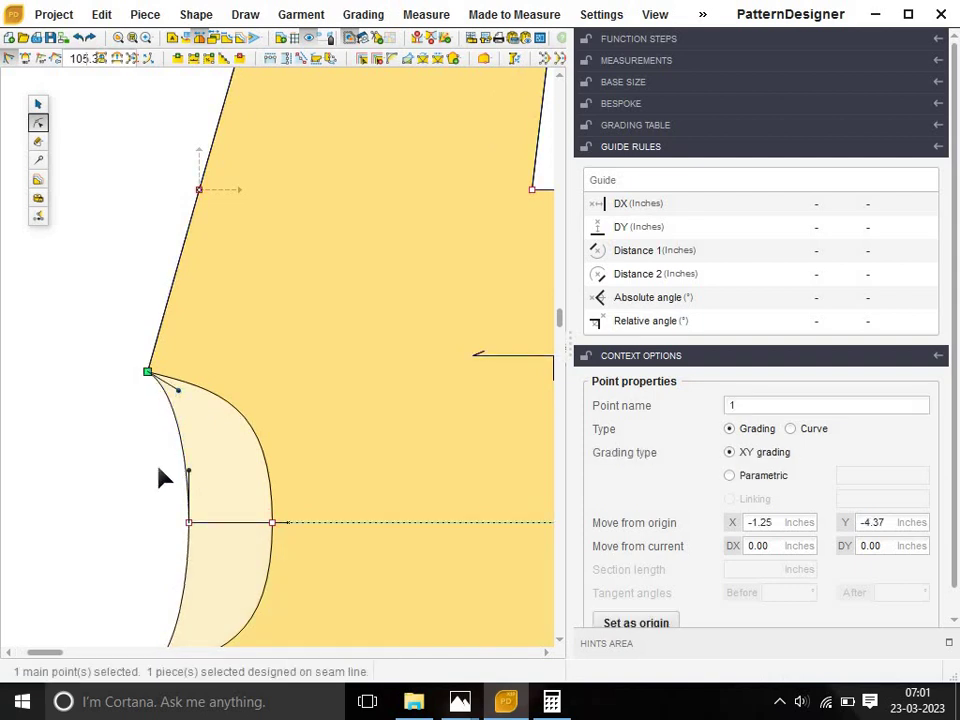
pyautogui.click(258, 466)
pyautogui.scroll(-3, 258, 466)
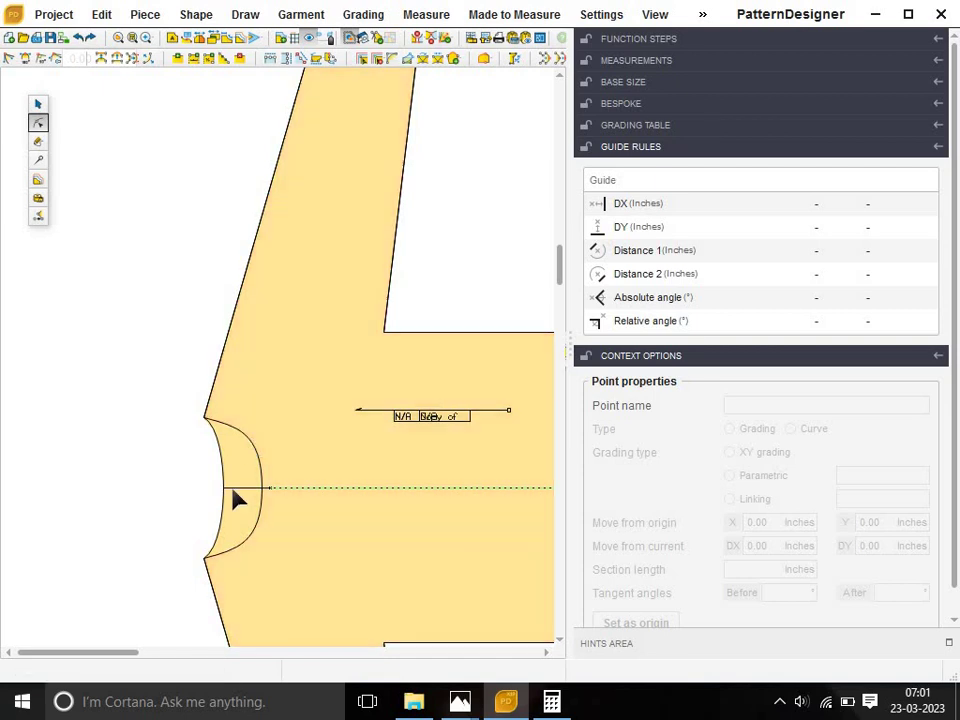
pyautogui.scroll(-1, 233, 490)
pyautogui.scroll(-2, 233, 490)
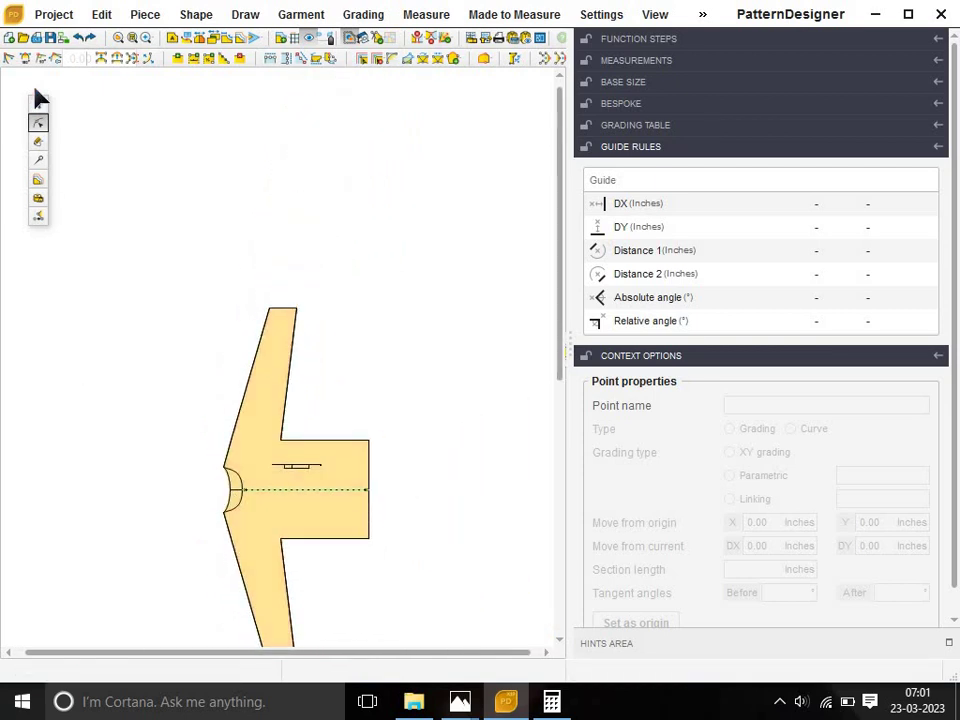
# Drag one tee piece up-right and the other left so they no longer overlap.
pyautogui.click(38, 103)
pyautogui.keyDown('ctrl'); pyautogui.moveTo(275, 480); pyautogui.dragTo(388, 372); pyautogui.keyUp('ctrl')
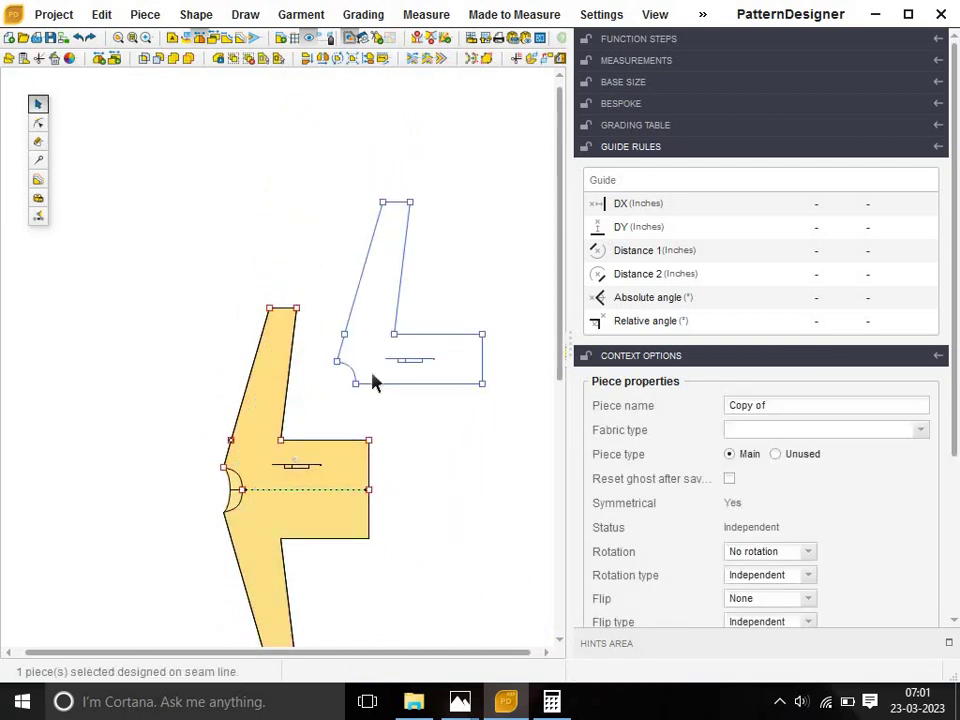
pyautogui.moveTo(259, 489)
pyautogui.keyDown('ctrl'); pyautogui.mouseDown()
pyautogui.moveTo(110, 455)
pyautogui.moveTo(111, 440)
pyautogui.mouseUp(); pyautogui.keyUp('ctrl')
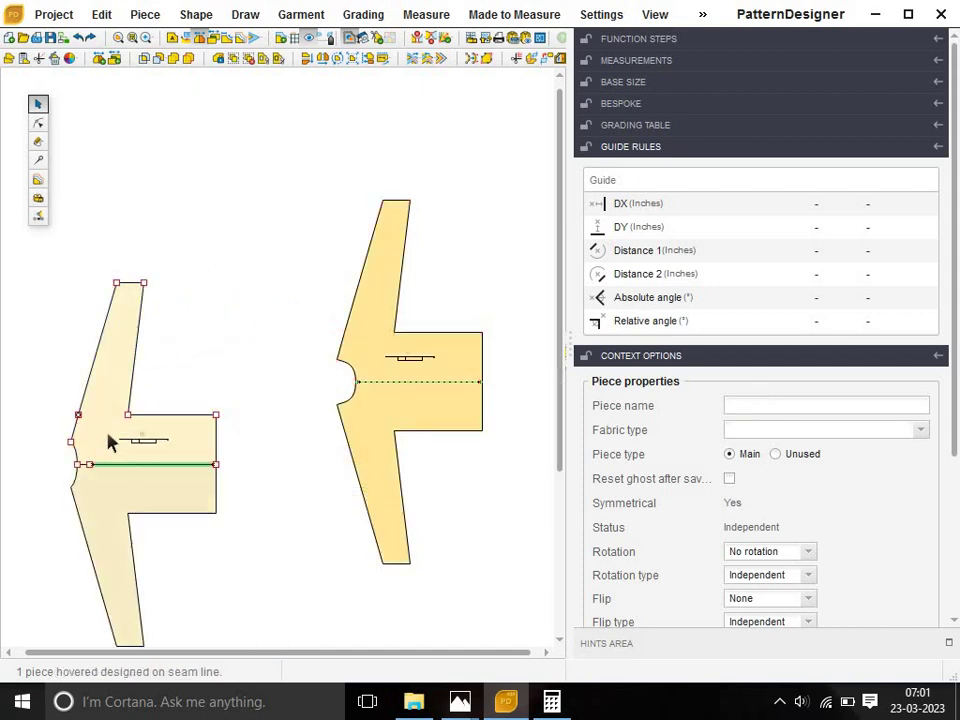
pyautogui.scroll(3, 111, 440)
pyautogui.scroll(-1, 111, 443)
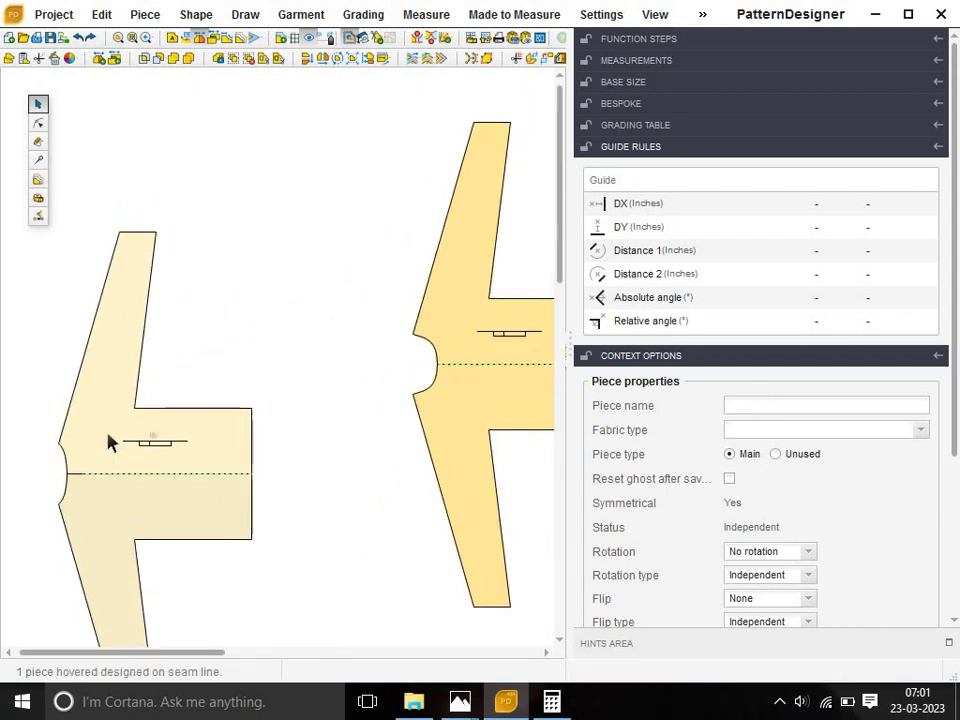
pyautogui.scroll(1, 86, 446)
pyautogui.scroll(1, 86, 446)
pyautogui.scroll(-2, 448, 440)
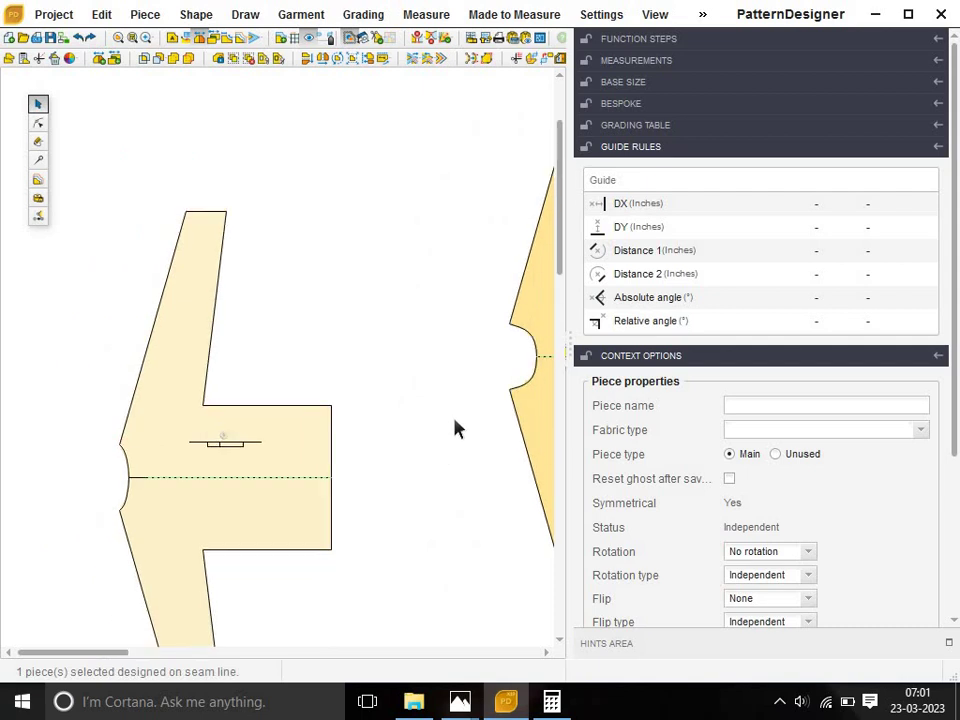
pyautogui.scroll(-2, 510, 380)
pyautogui.scroll(1, 495, 364)
pyautogui.scroll(2, 487, 366)
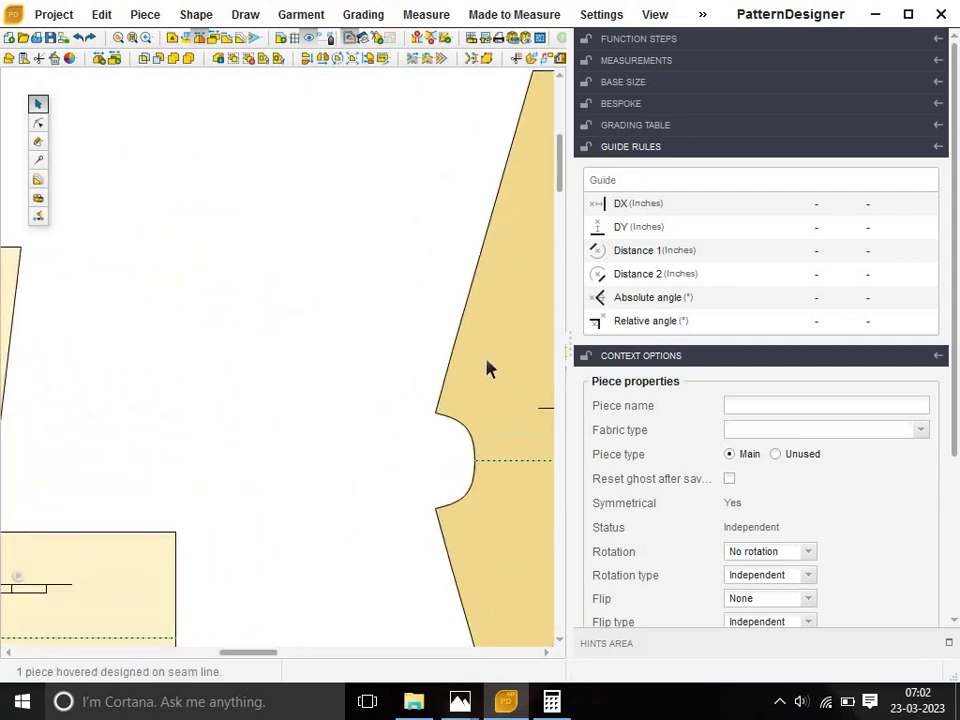
pyautogui.scroll(1, 486, 368)
# Select the right piece's upper armhole curve and its control point.
pyautogui.click(486, 413)
pyautogui.moveTo(364, 388); pyautogui.dragTo(446, 450)
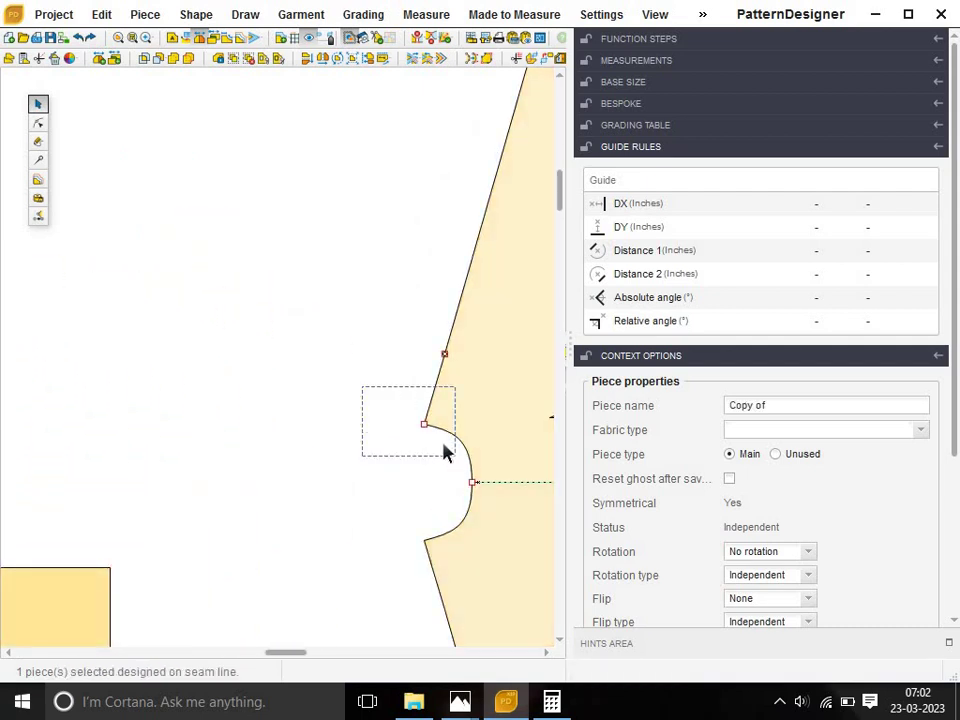
pyautogui.click(439, 424)
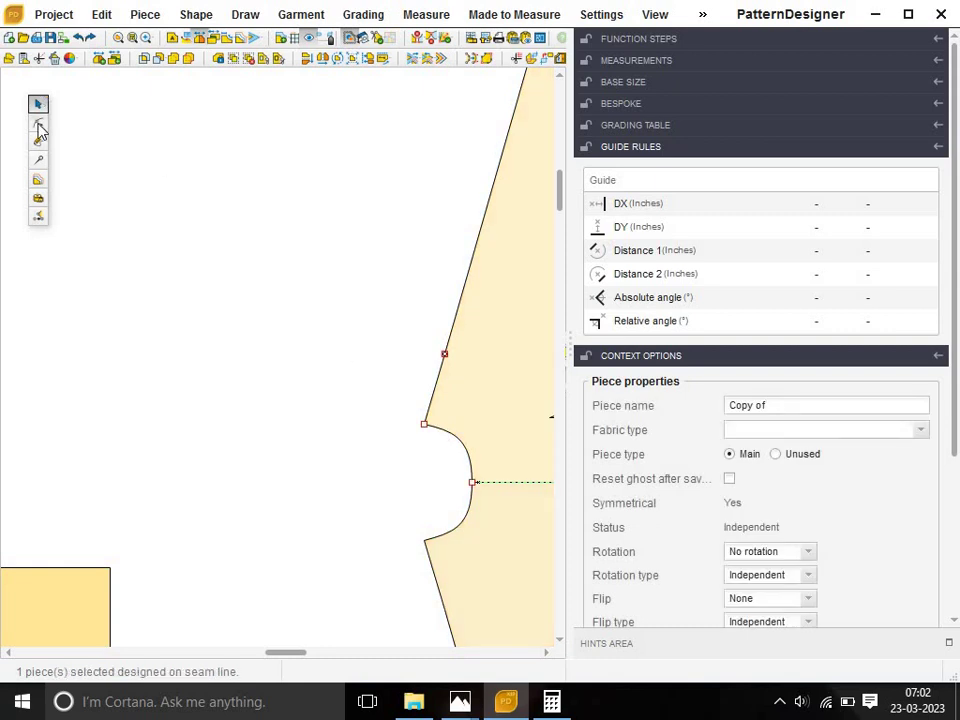
pyautogui.click(38, 122)
pyautogui.click(452, 440)
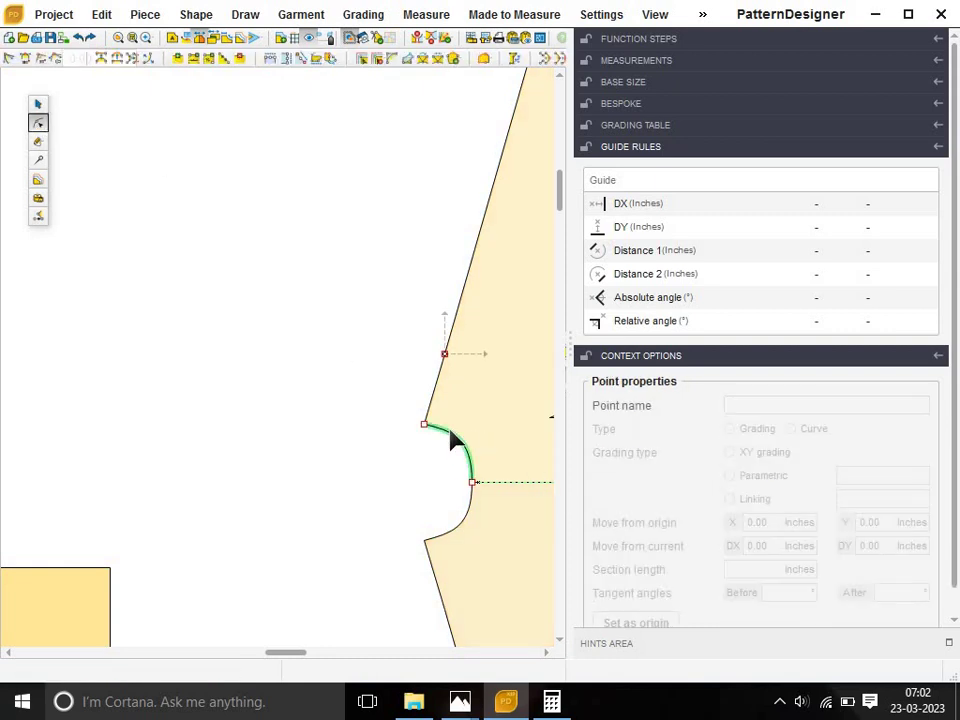
pyautogui.scroll(2, 450, 455)
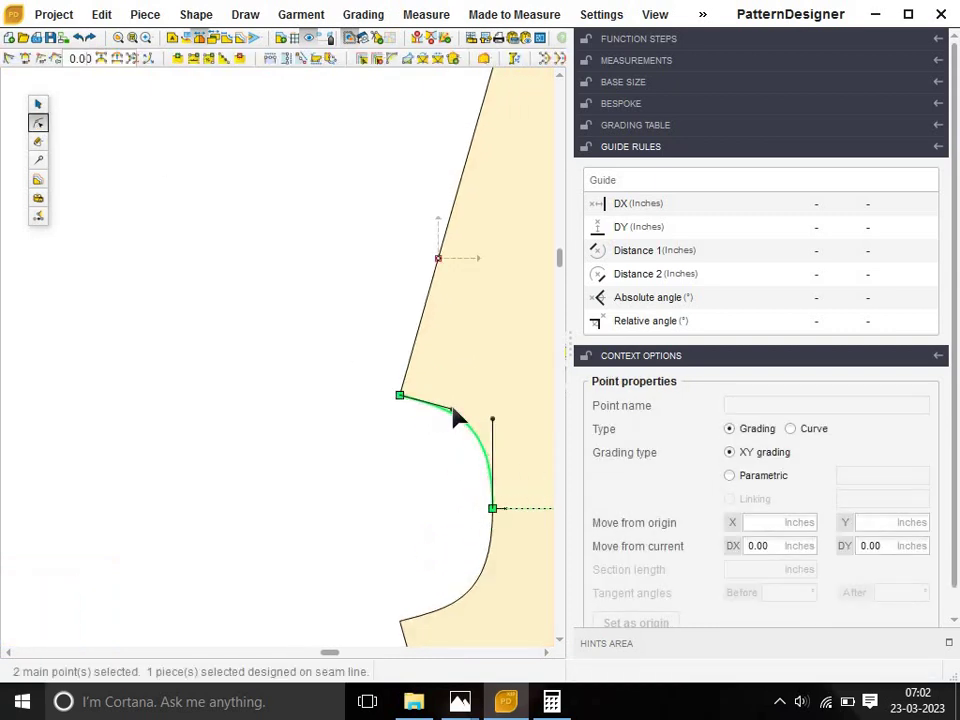
pyautogui.click(452, 410)
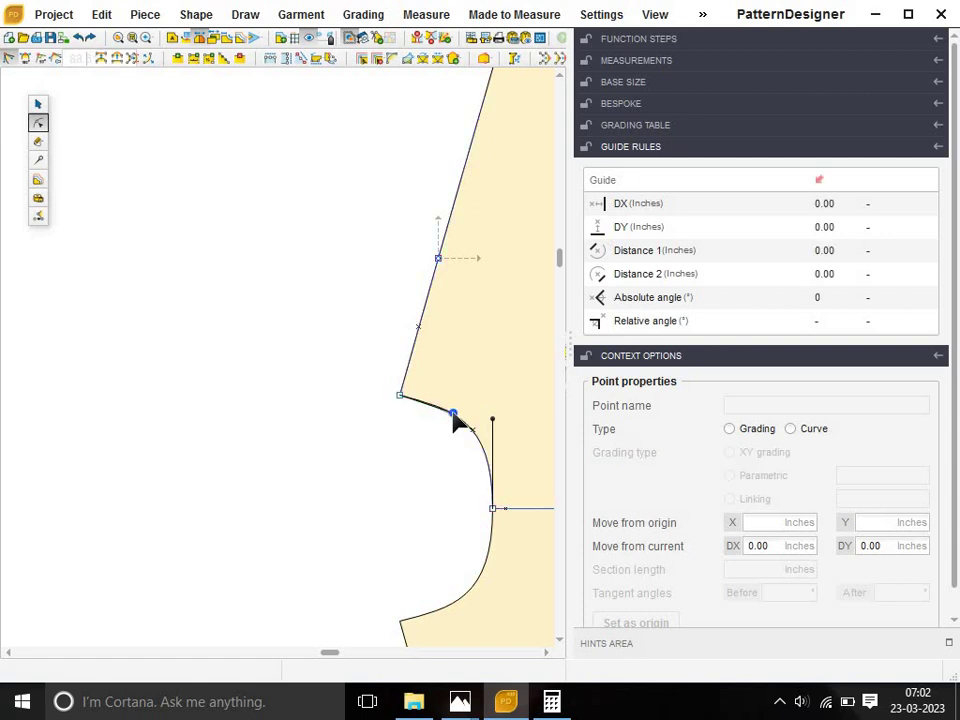
pyautogui.click(458, 430)
pyautogui.scroll(-1, 428, 459)
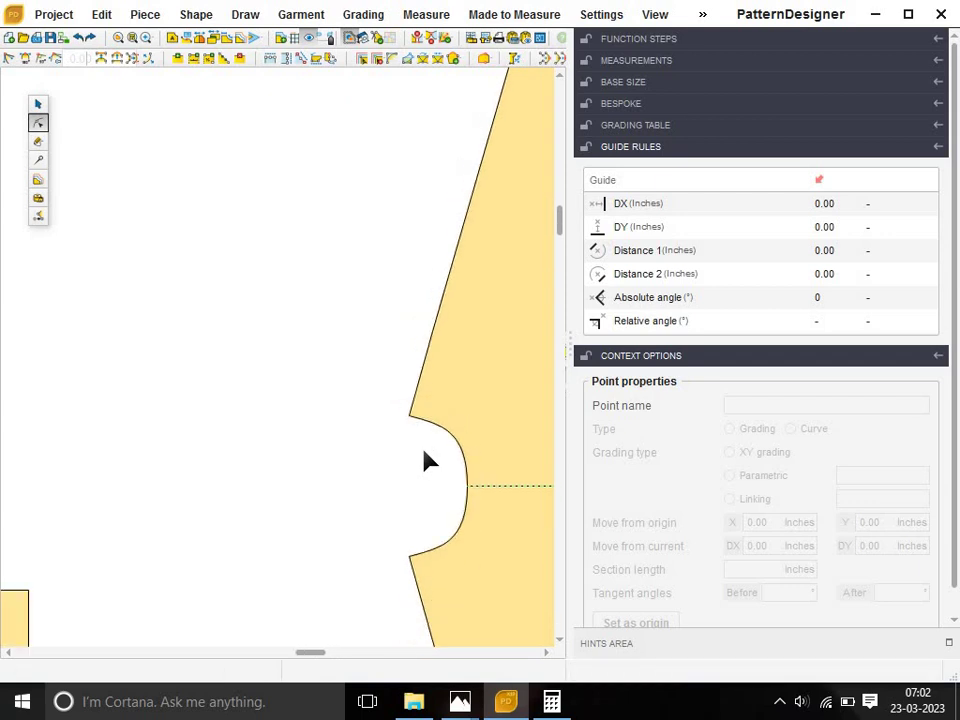
pyautogui.scroll(-1, 428, 459)
pyautogui.scroll(-2, 428, 459)
pyautogui.scroll(1, 268, 508)
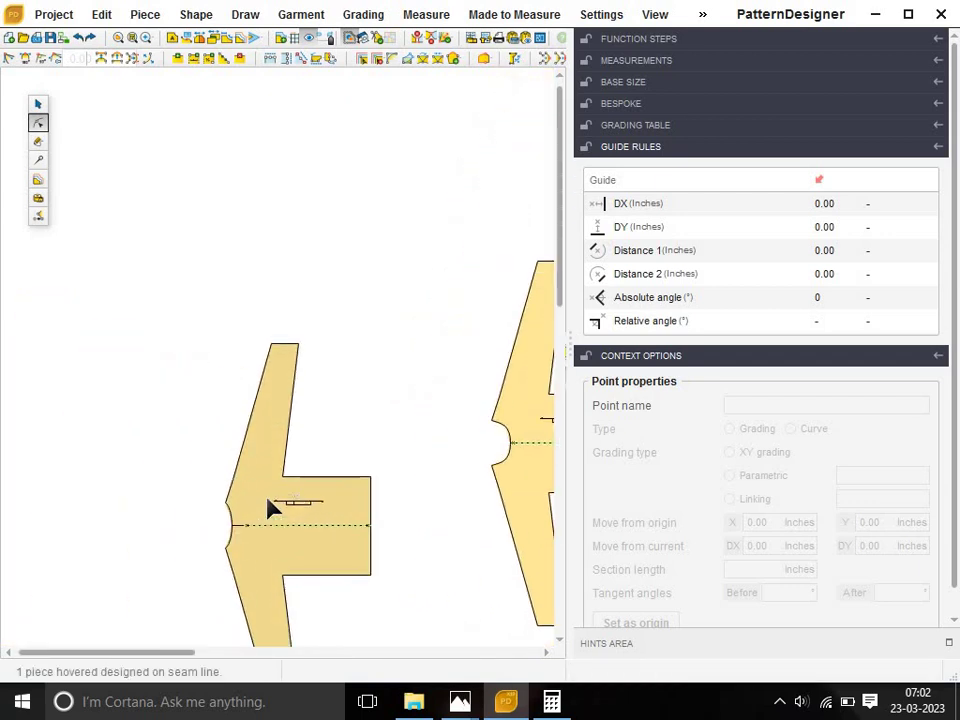
pyautogui.scroll(1, 268, 508)
pyautogui.scroll(1, 268, 508)
pyautogui.scroll(-1, 268, 508)
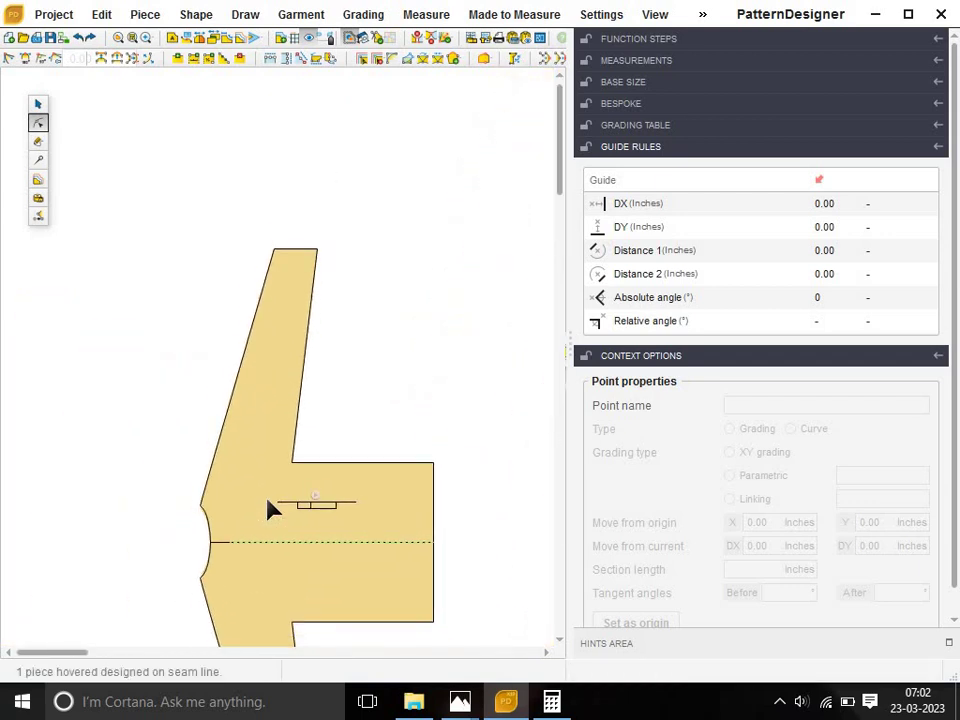
pyautogui.scroll(-1, 268, 508)
pyautogui.scroll(-1, 268, 508)
pyautogui.scroll(-1, 268, 508)
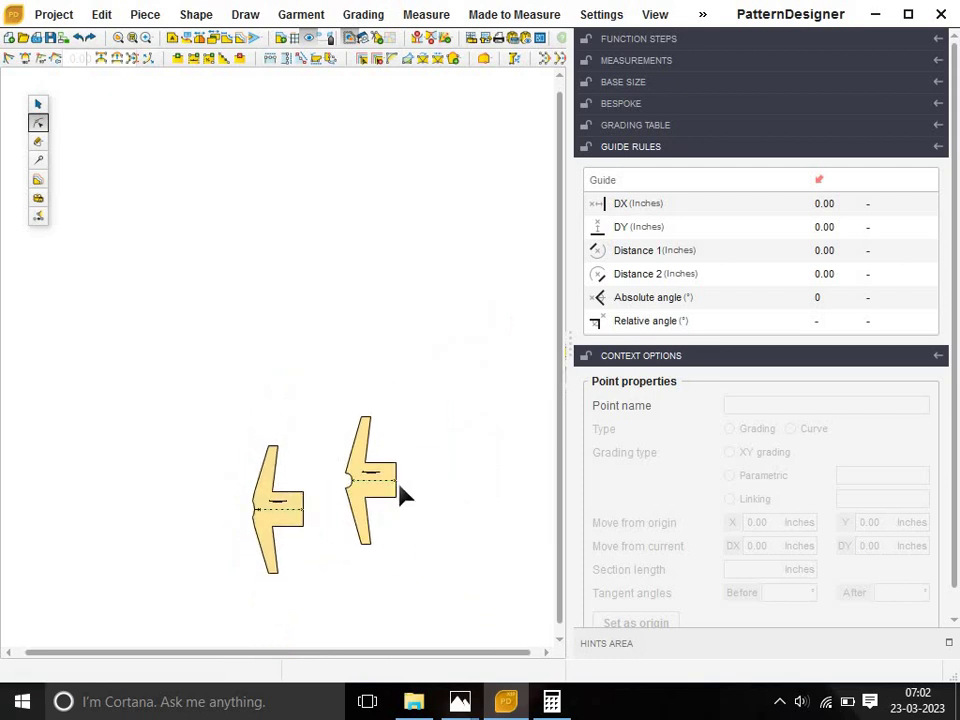
pyautogui.scroll(1, 398, 485)
pyautogui.scroll(1, 396, 465)
pyautogui.scroll(1, 396, 468)
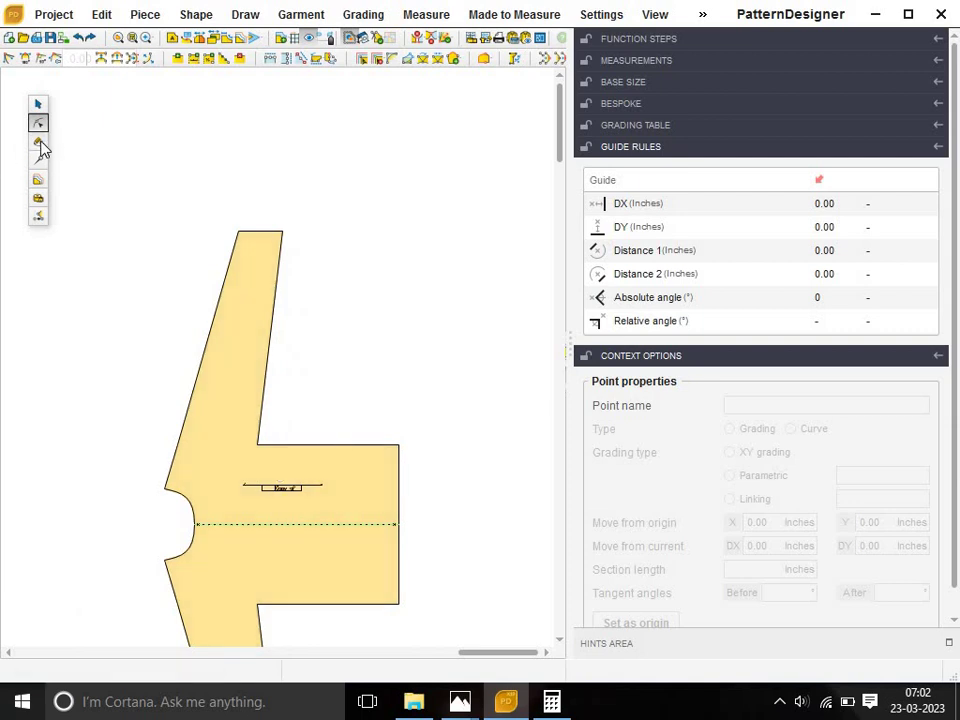
# Draw a straight seam line from the underarm corner to the sleeve-body corner.
pyautogui.click(38, 142)
pyautogui.click(10, 57)
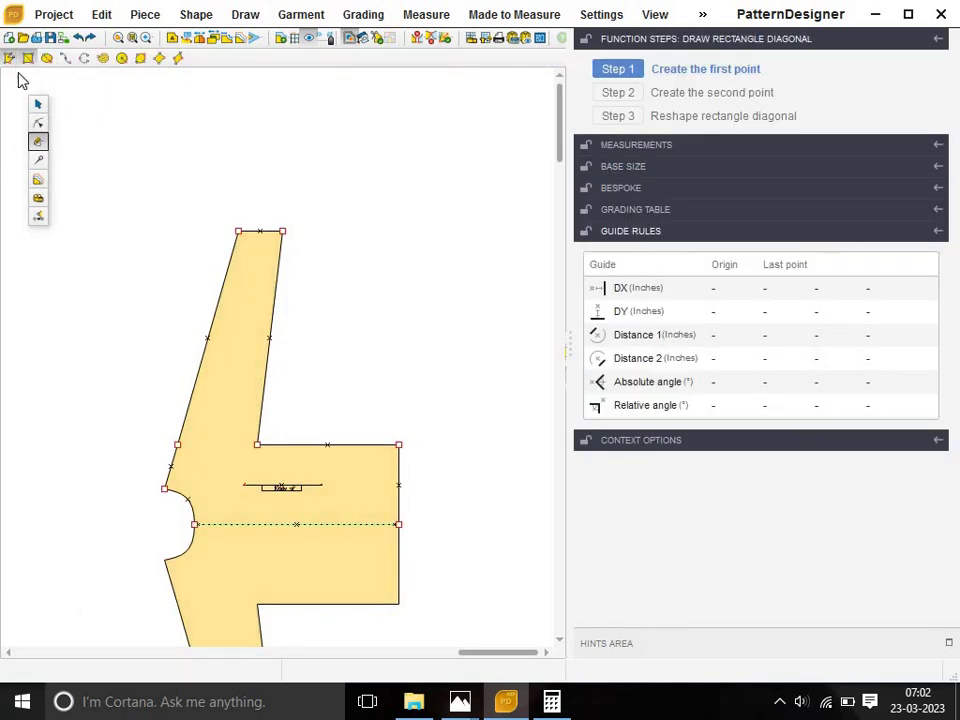
pyautogui.click(164, 488)
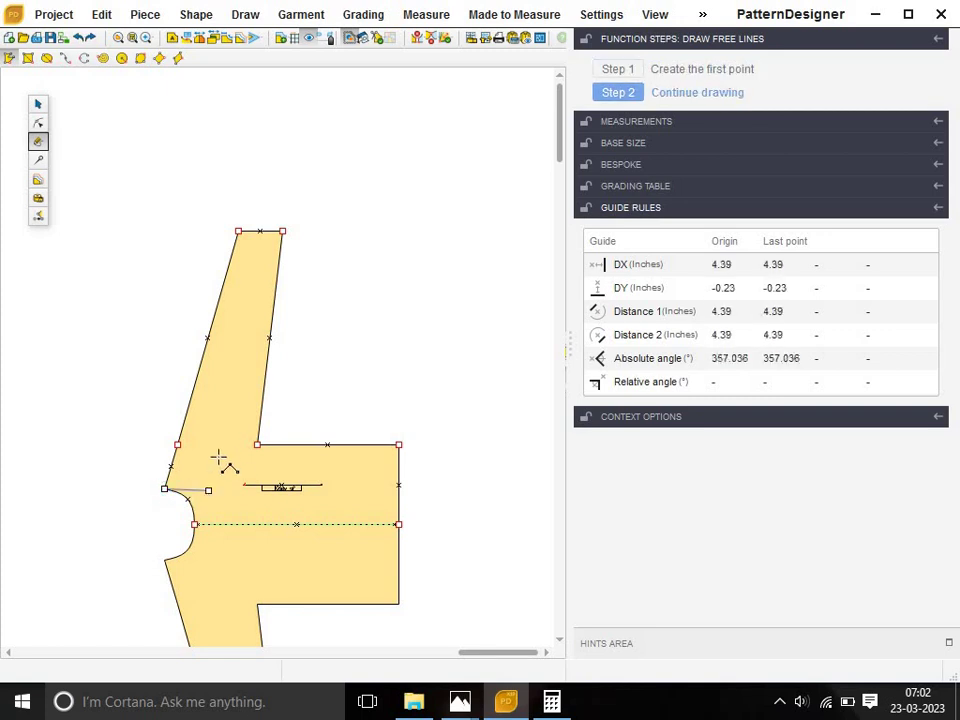
pyautogui.click(257, 444)
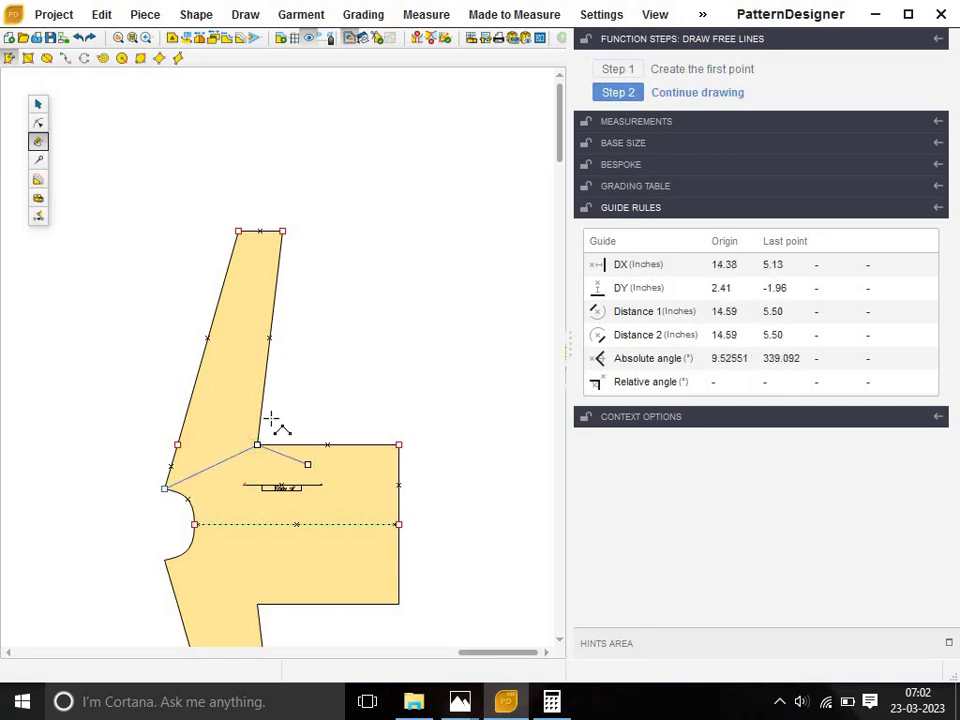
pyautogui.click(38, 103)
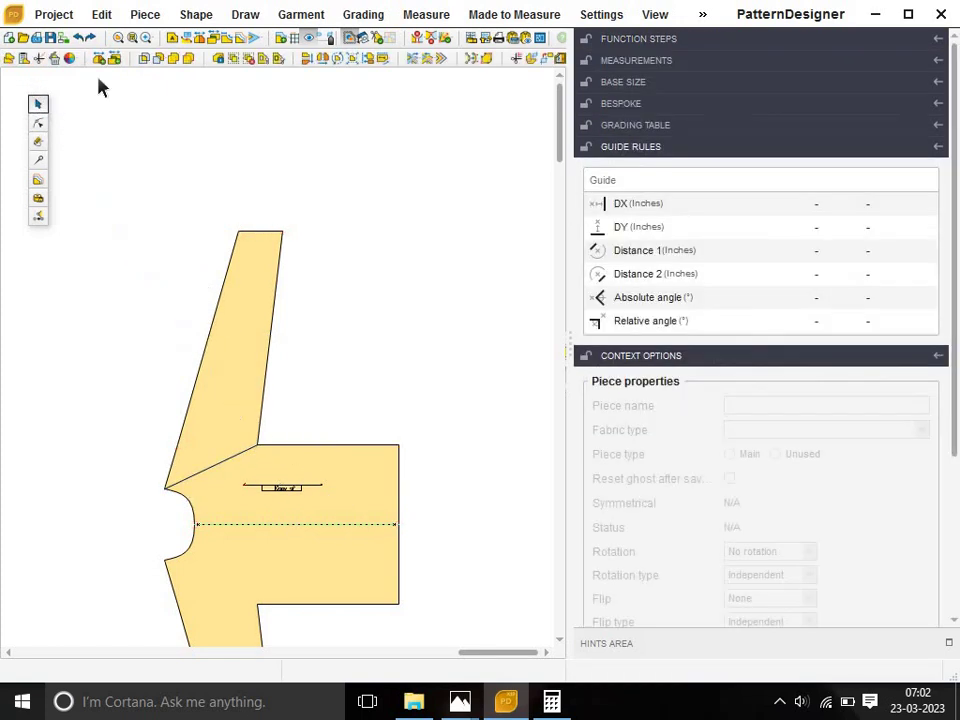
# Try Detach and Attach on the tee piece, then pick the raglan seam line.
pyautogui.click(269, 60)
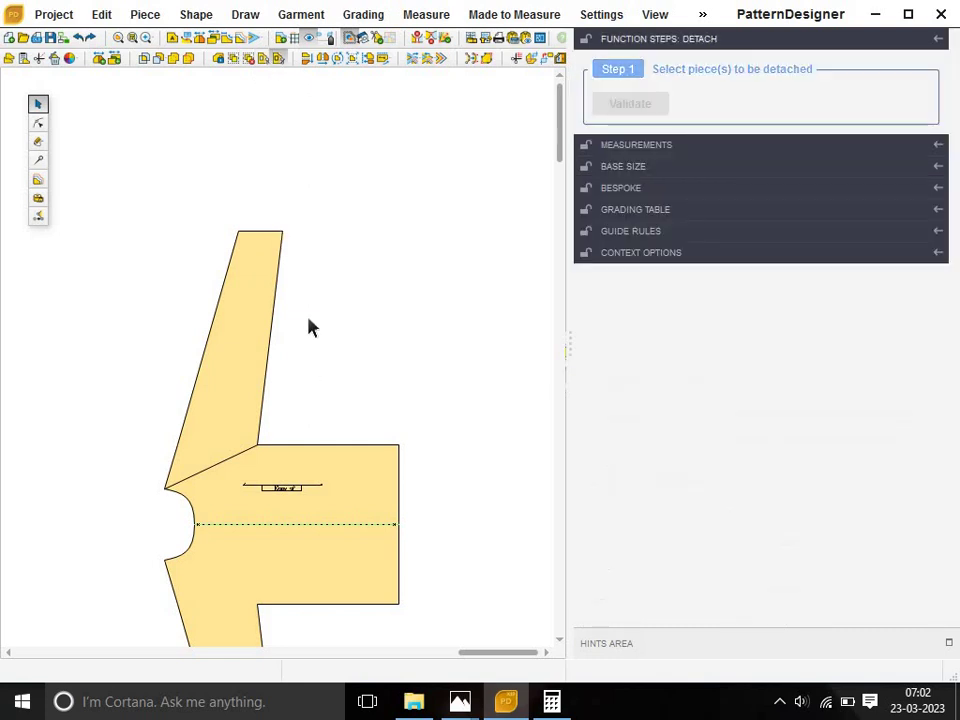
pyautogui.click(290, 489)
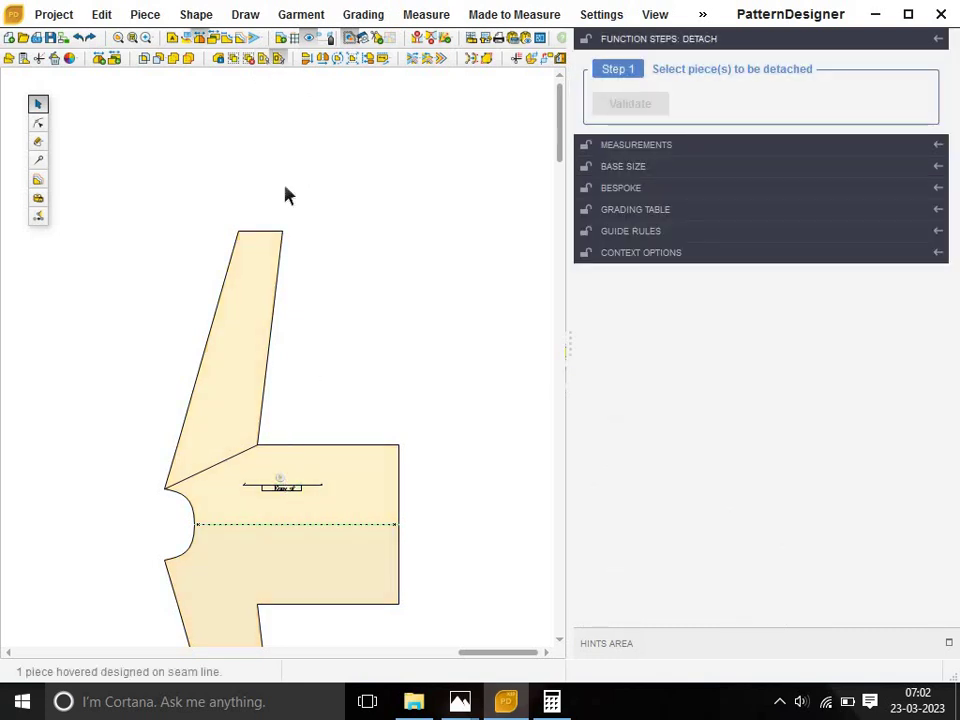
pyautogui.click(268, 60)
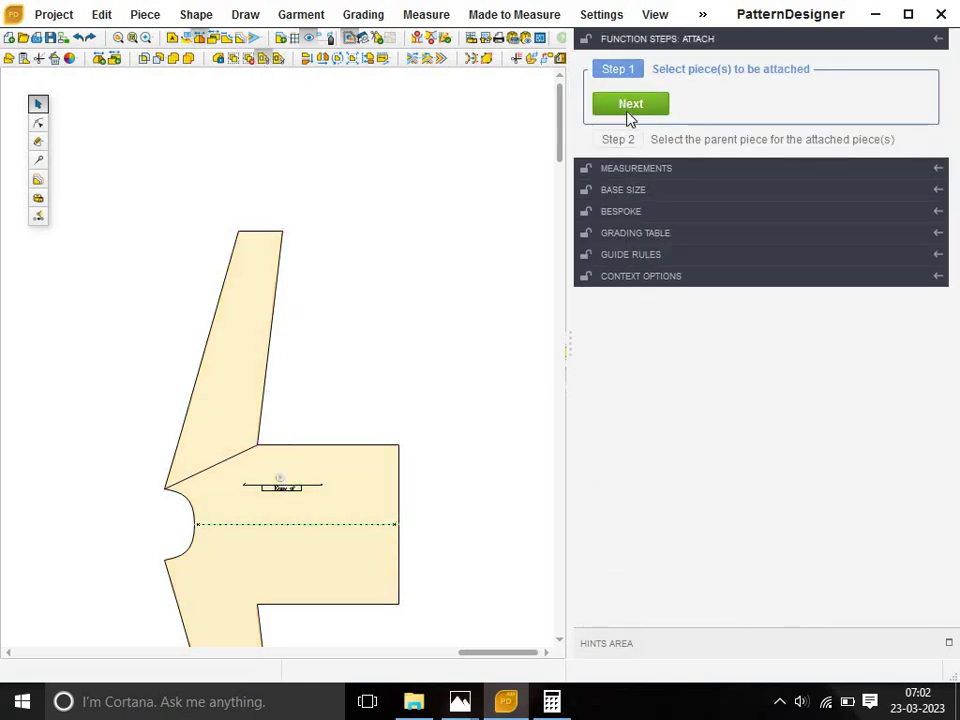
pyautogui.click(630, 103)
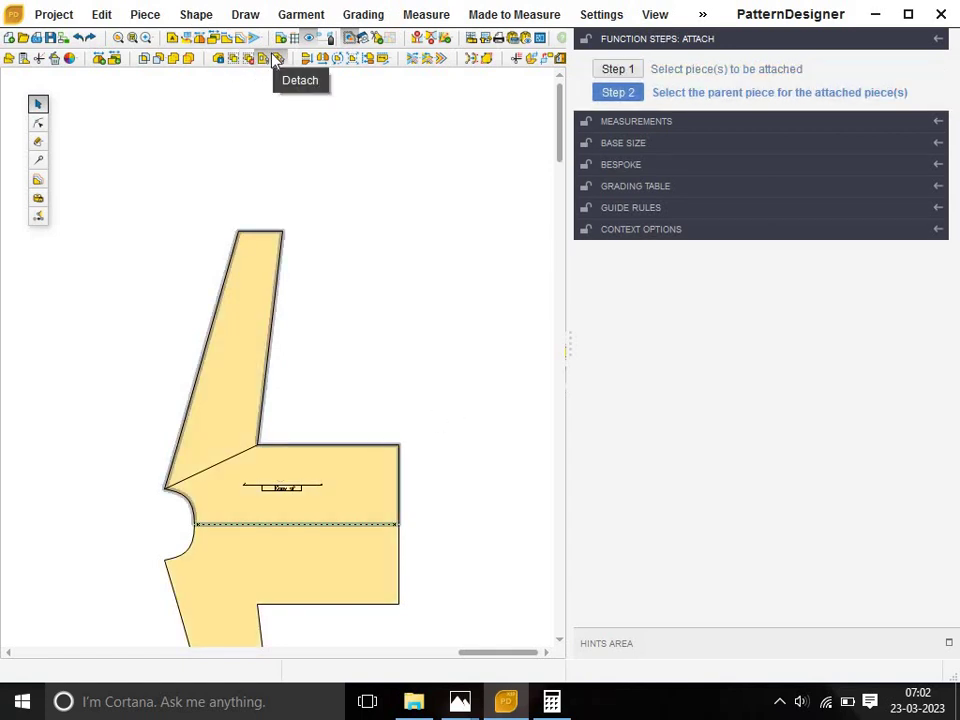
pyautogui.click(276, 60)
pyautogui.click(220, 470)
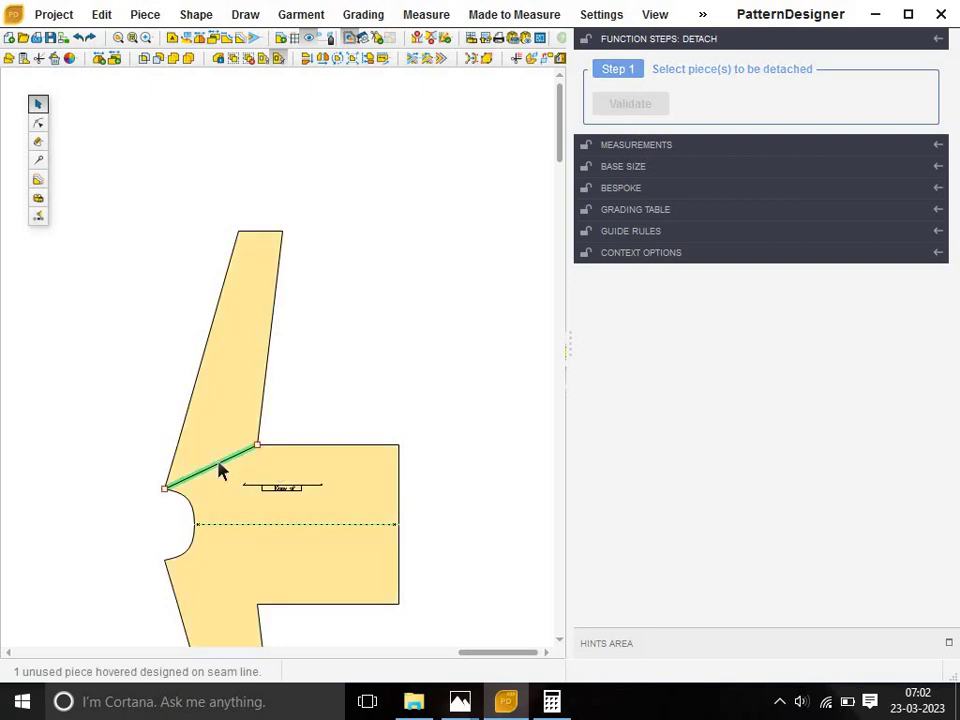
pyautogui.click(38, 124)
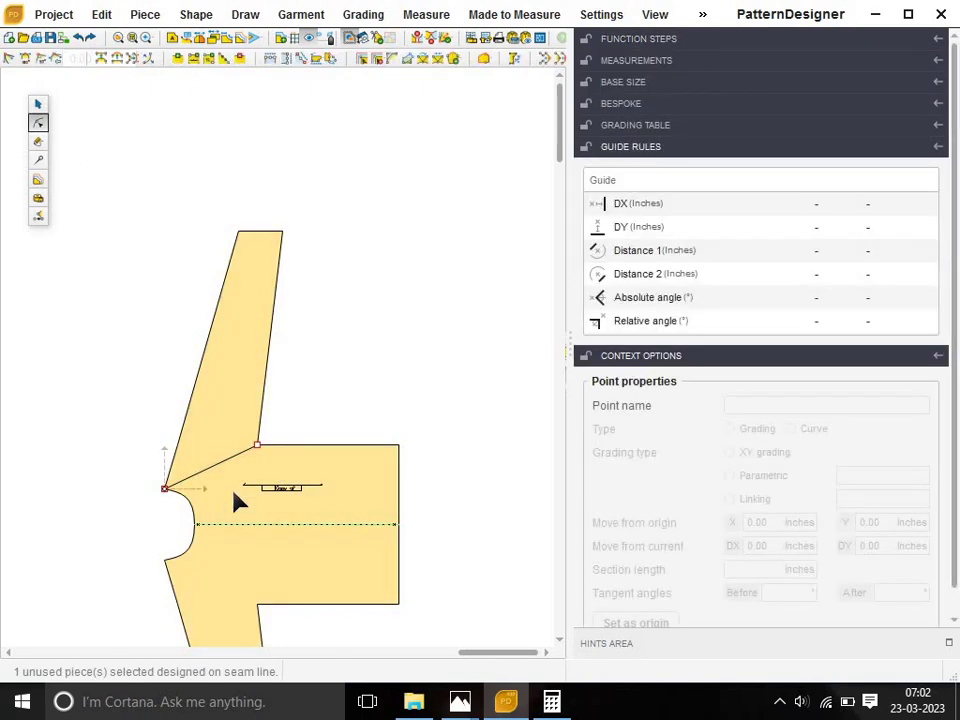
pyautogui.click(229, 461)
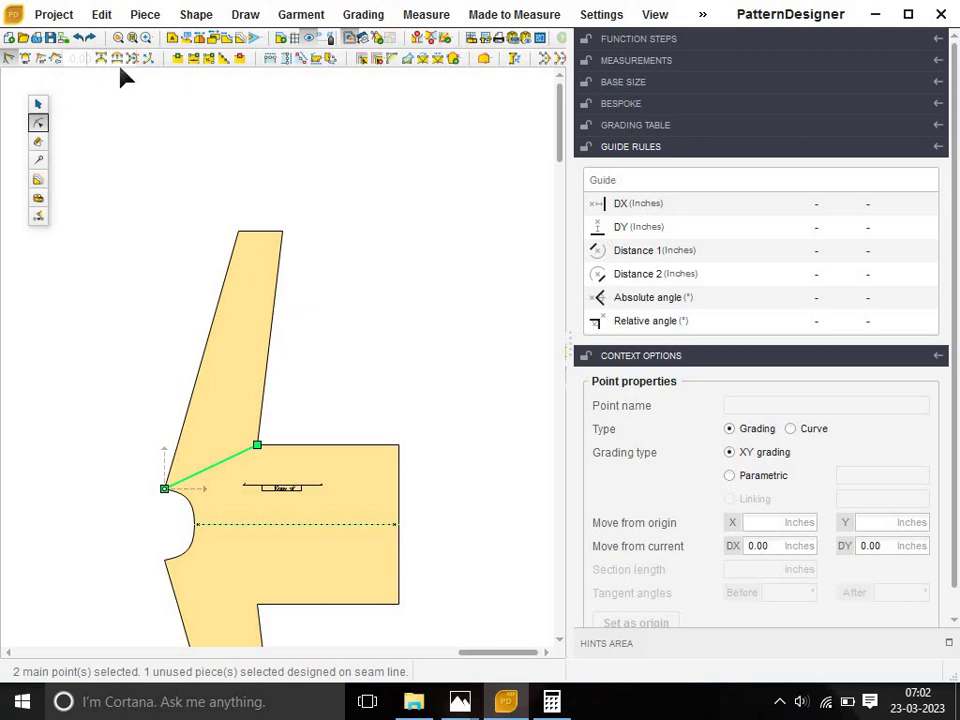
pyautogui.click(228, 462)
pyautogui.click(80, 40)
pyautogui.click(84, 40)
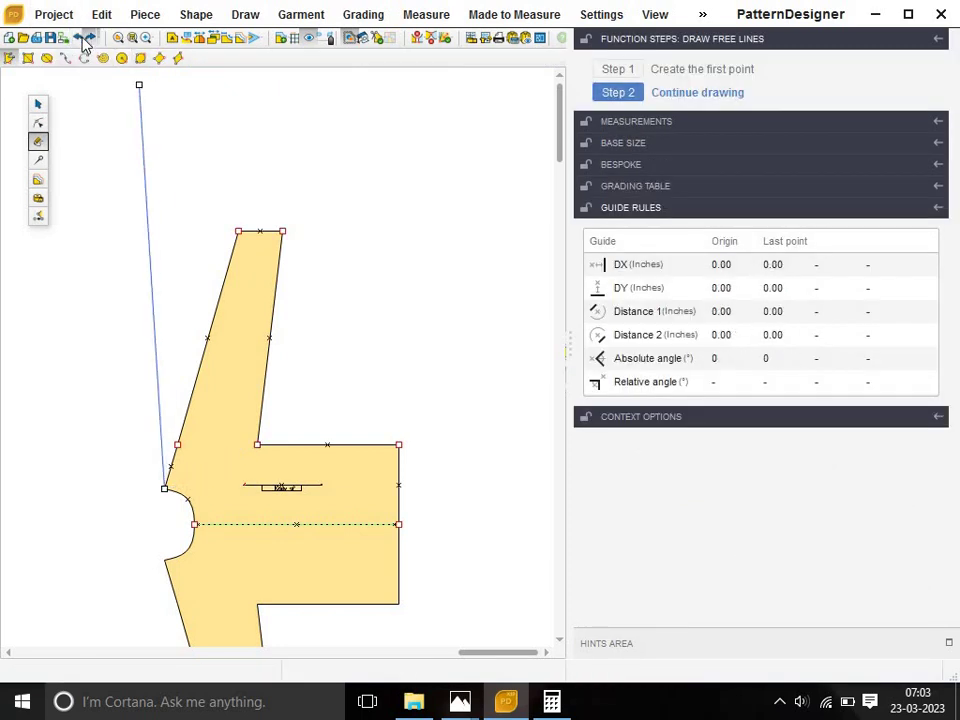
pyautogui.click(84, 40)
pyautogui.click(80, 38)
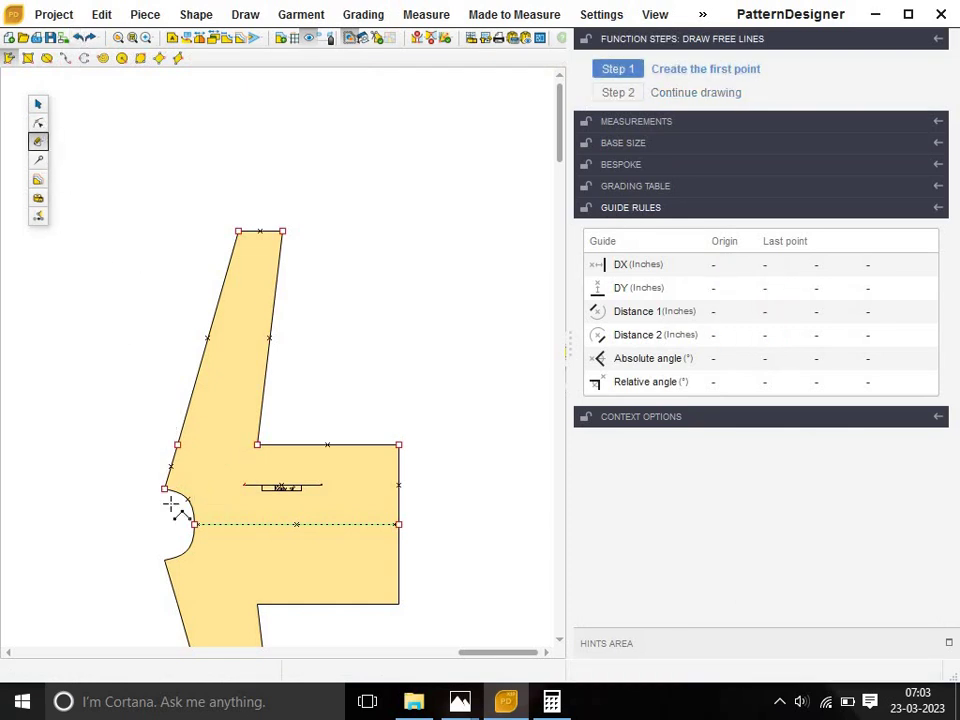
pyautogui.click(38, 122)
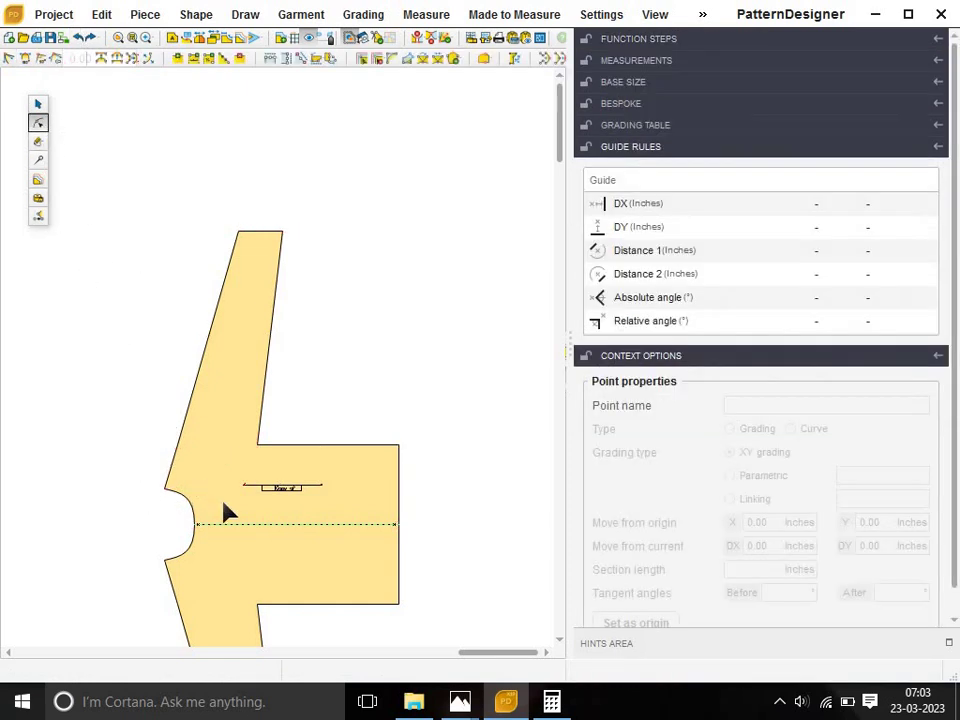
pyautogui.moveTo(460, 702)
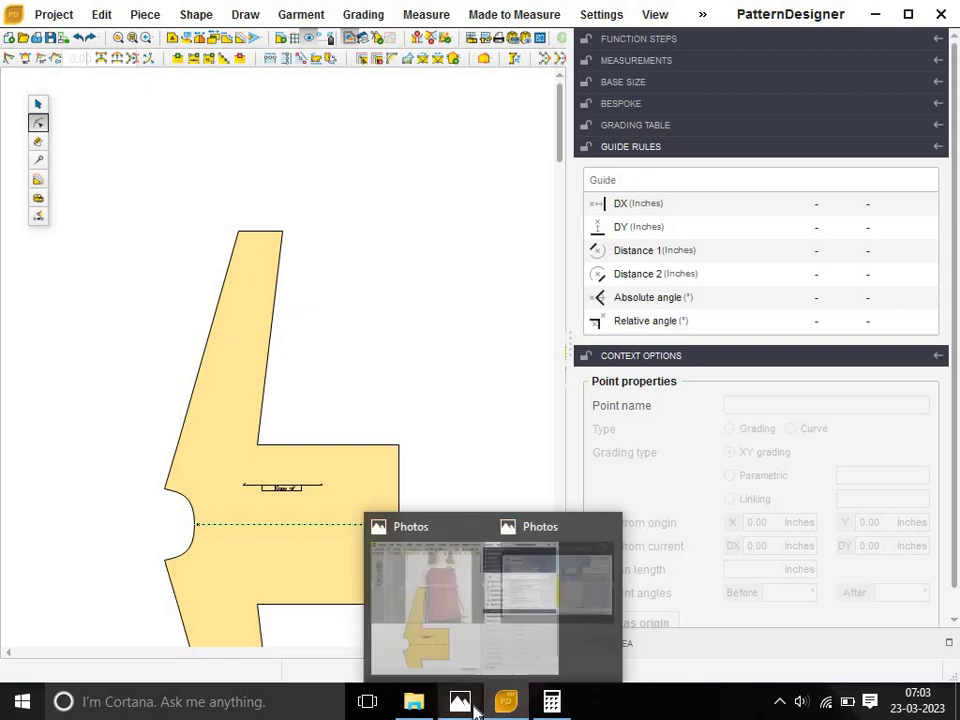
# Show the raglan tee Sample Evaluation Report with front and back neck measurements.
pyautogui.click(511, 621)
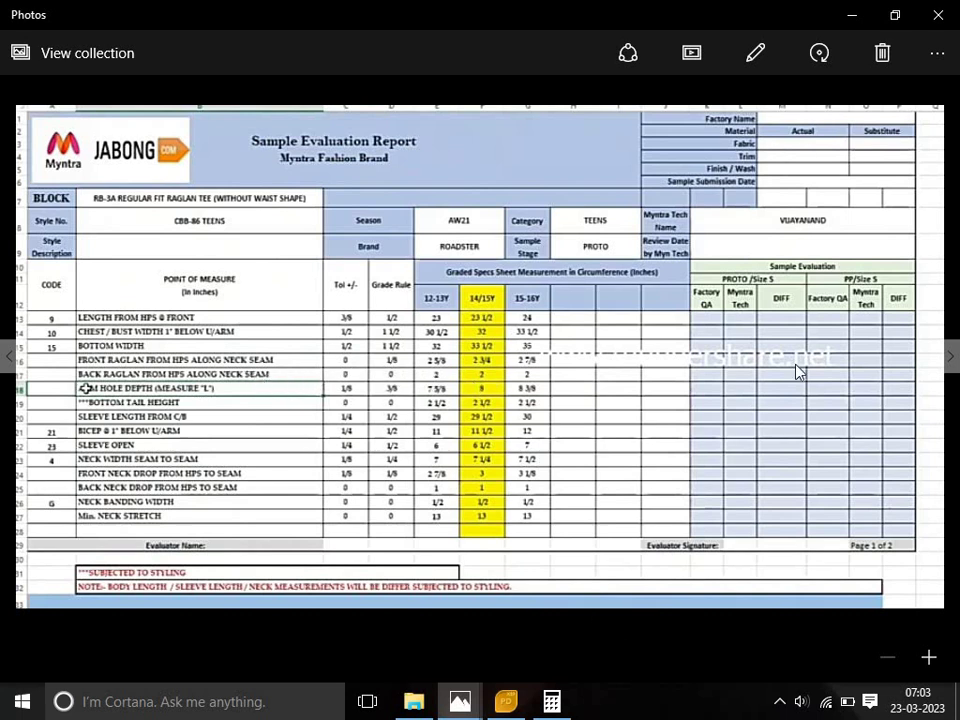
# Add a point 2.75 from the raglan seam's neck end, then undo the misplaced point.
pyautogui.click(851, 15)
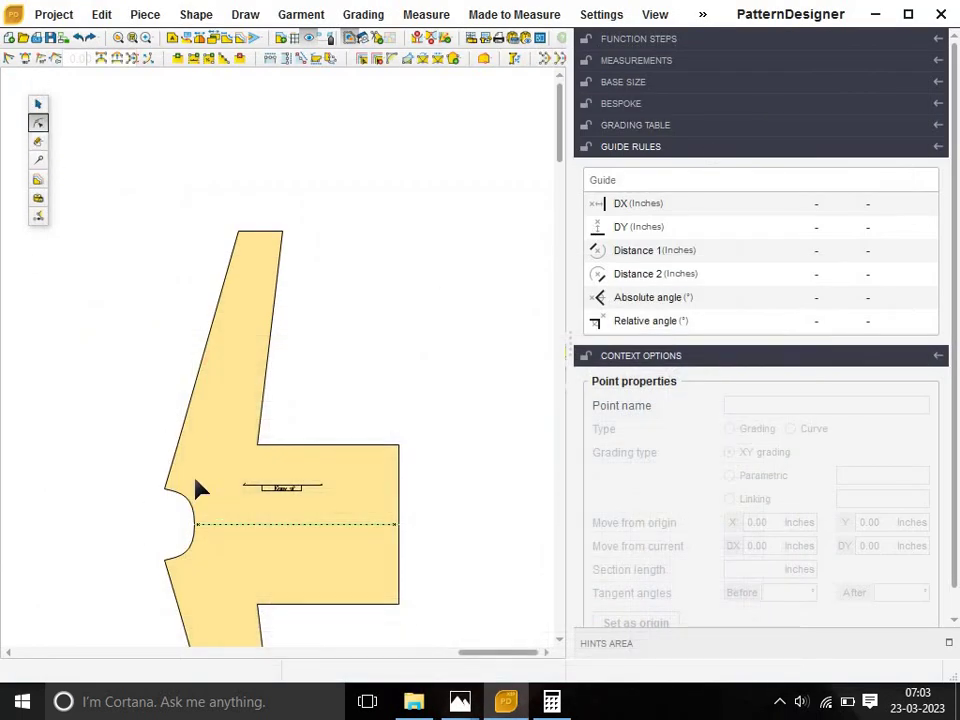
pyautogui.click(164, 494)
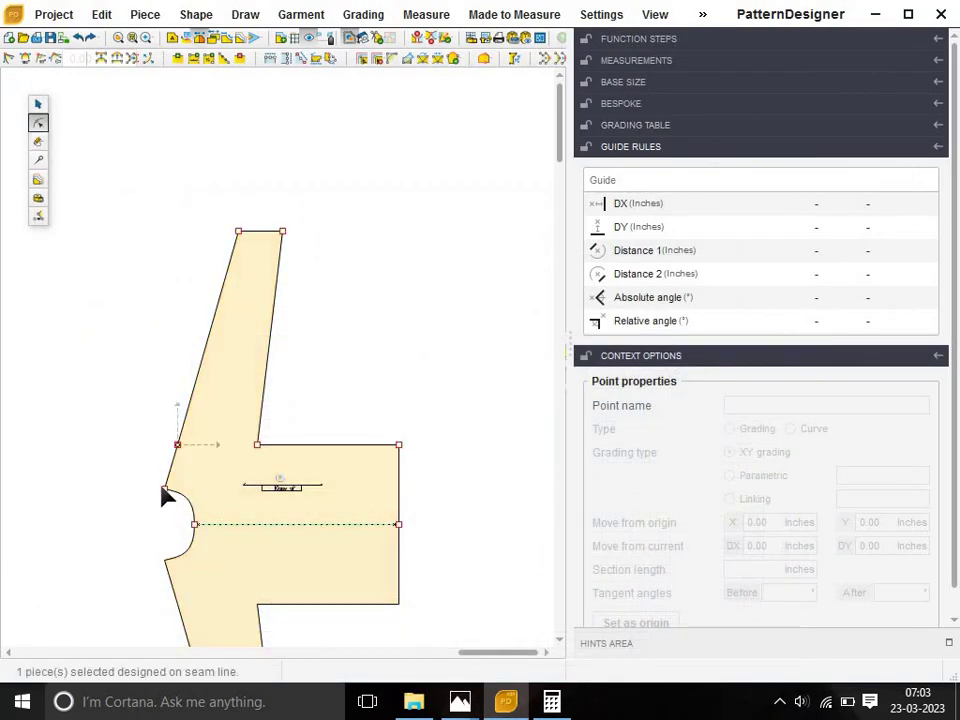
pyautogui.click(164, 489)
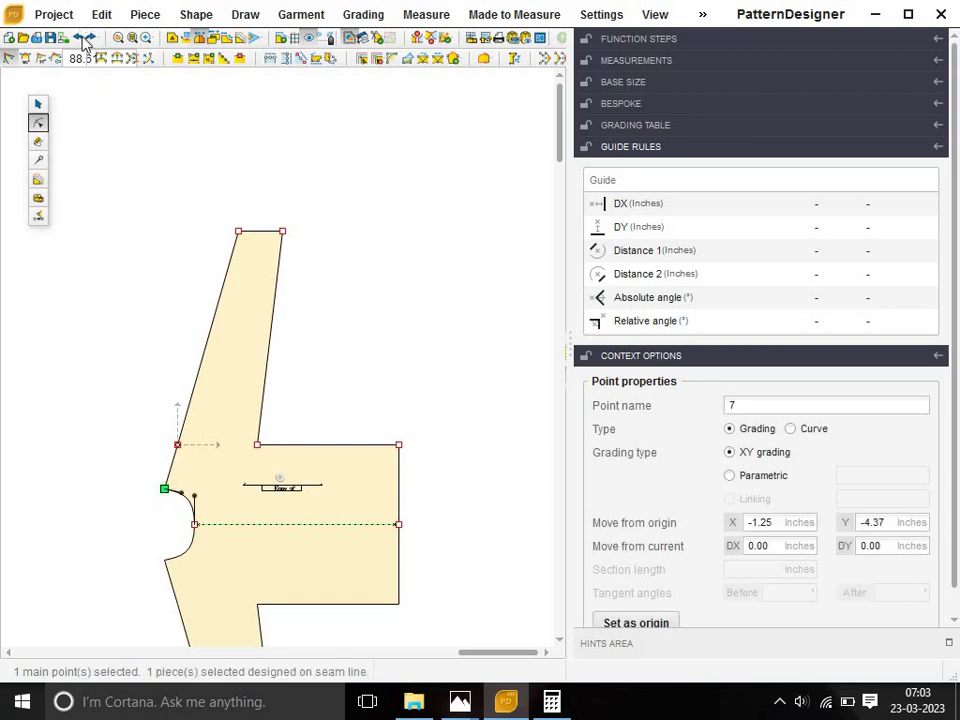
pyautogui.click(196, 58)
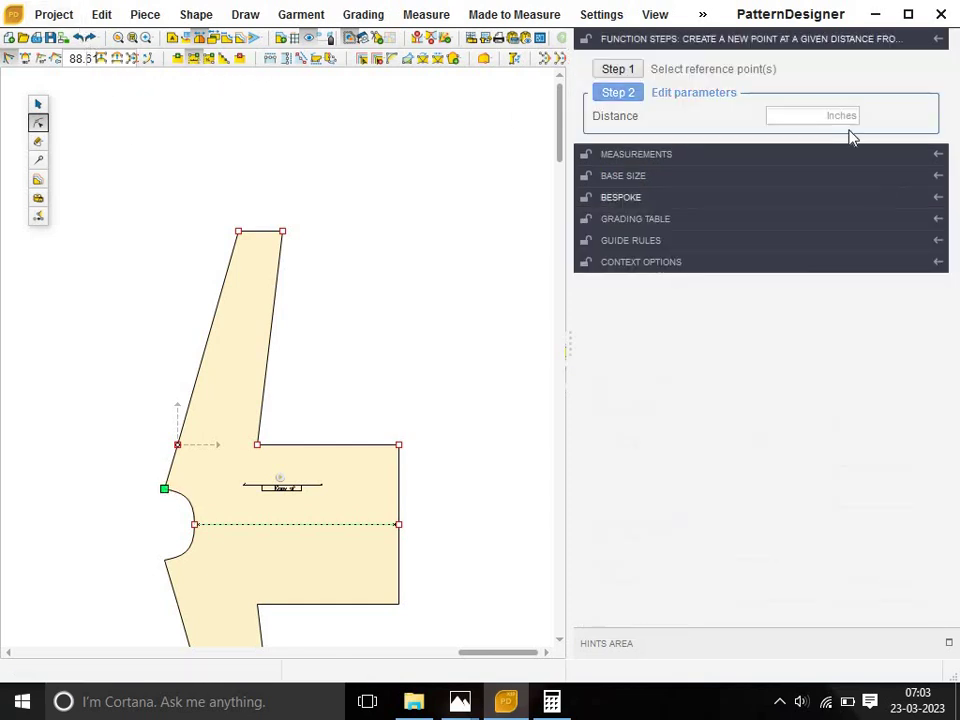
pyautogui.click(825, 115)
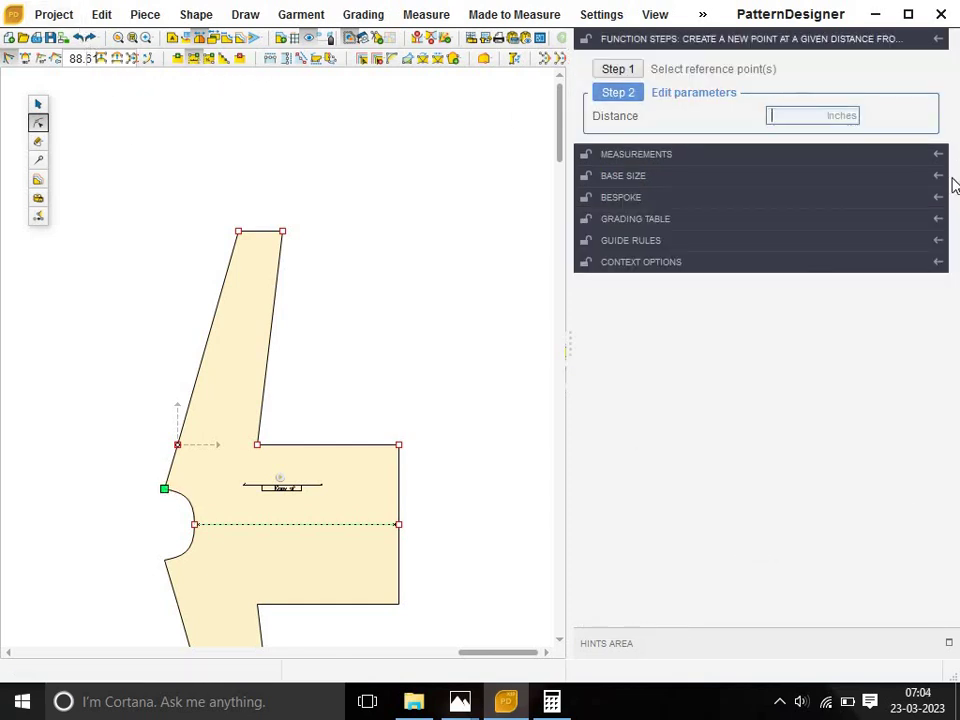
pyautogui.write('2')
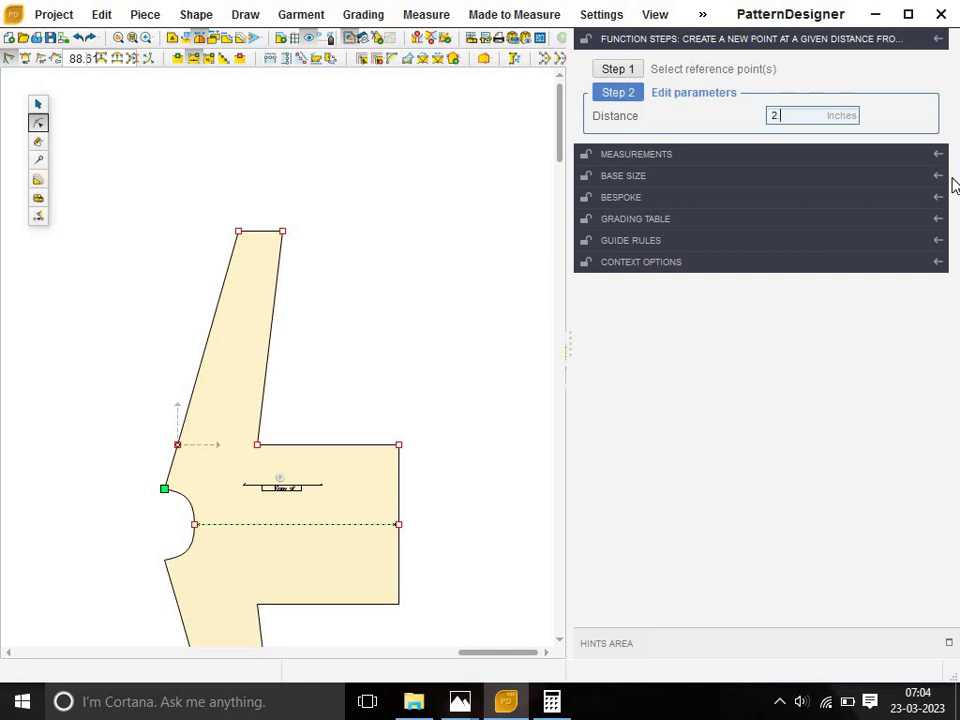
pyautogui.write('.75')
pyautogui.press('Return')
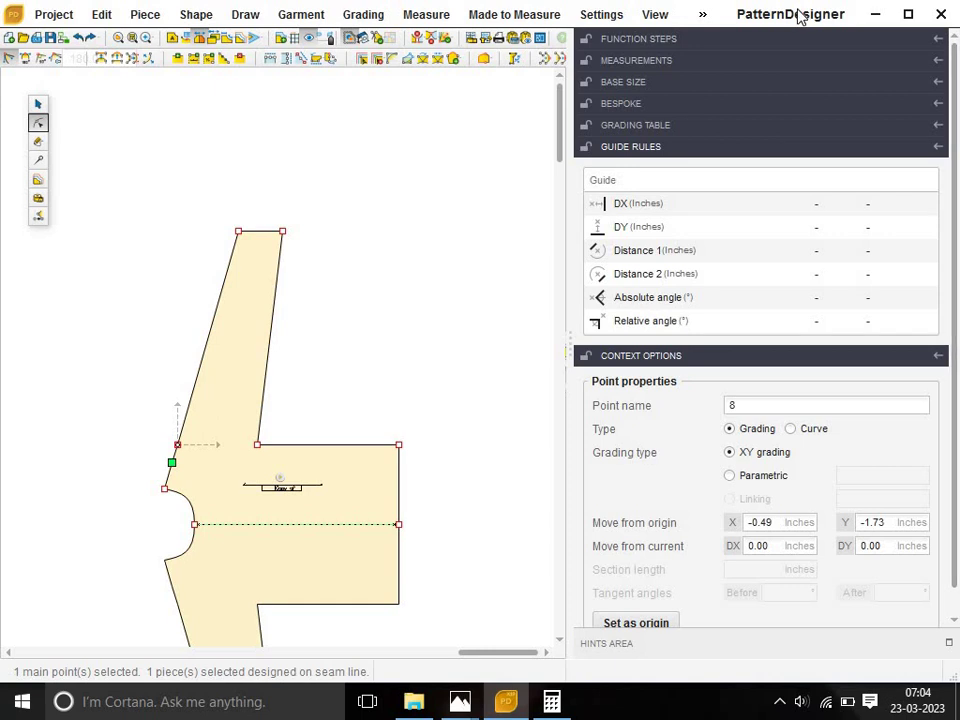
pyautogui.click(77, 38)
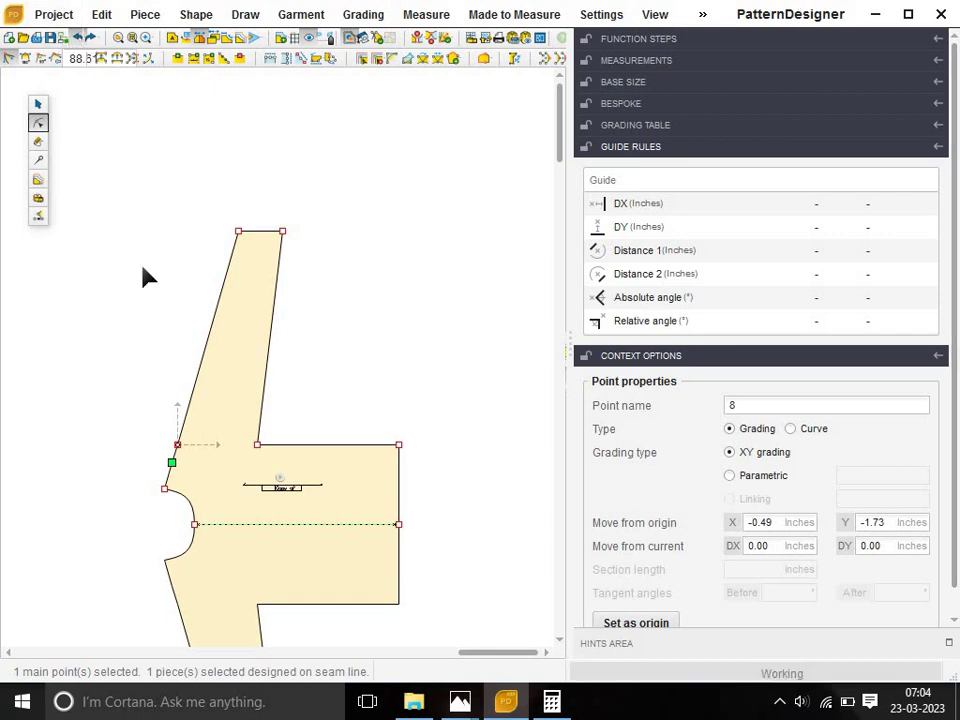
# Create point 8 at -2.75 along the neck curve and zoom out to both pieces.
pyautogui.click(195, 60)
pyautogui.write('-2.75')
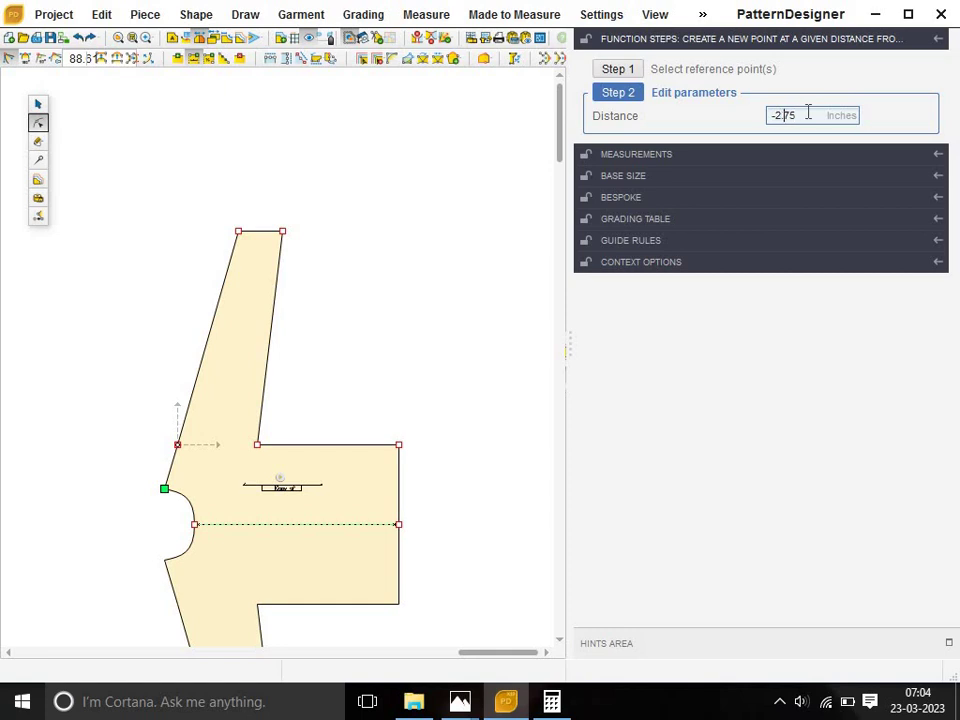
pyautogui.press('Return')
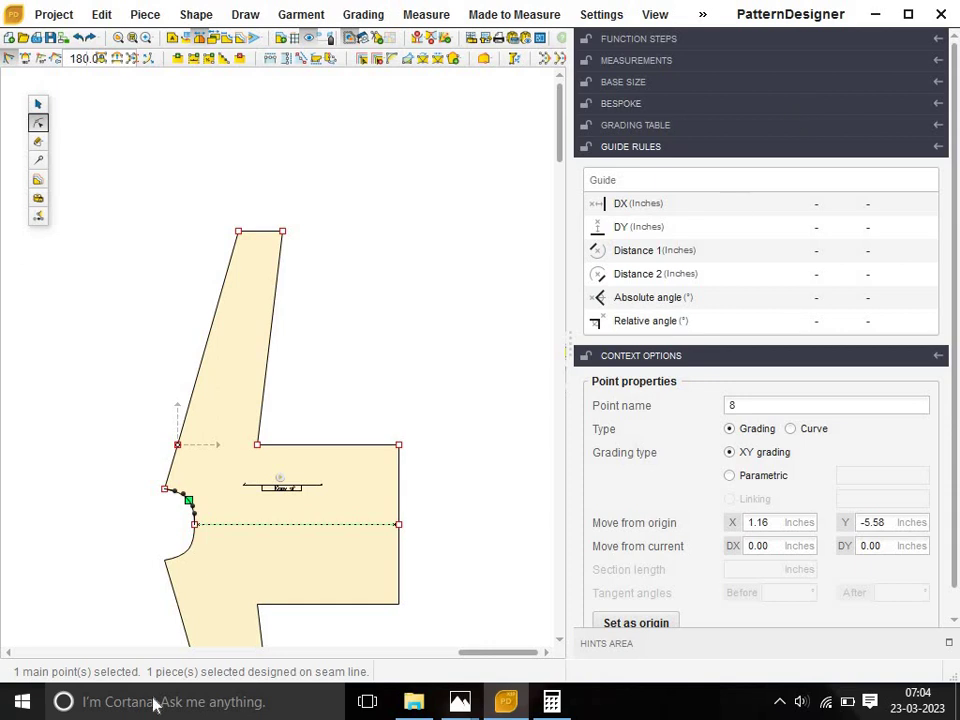
pyautogui.click(132, 37)
pyautogui.click(118, 393)
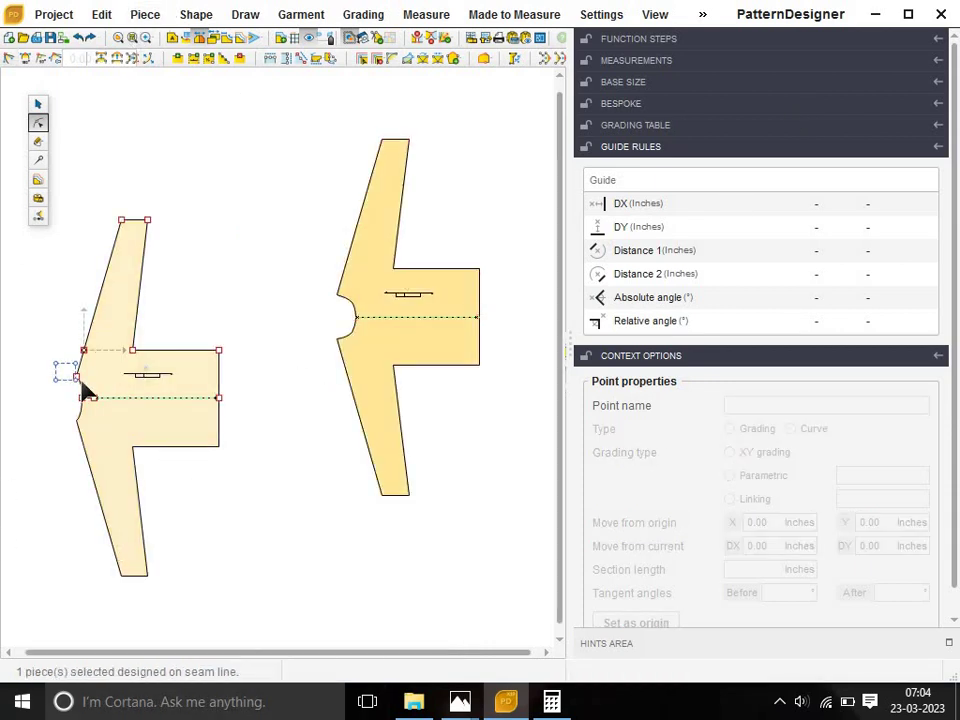
# Add point 9 on the left piece's neck curve, a distance of 4 from raglan point 1.
pyautogui.click(77, 377)
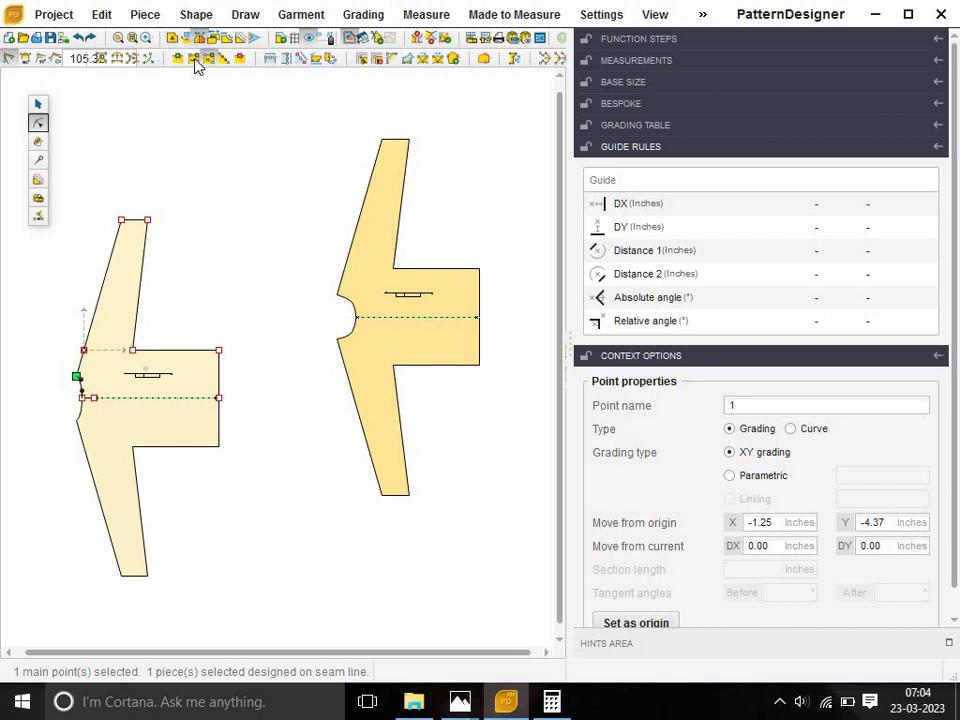
pyautogui.click(196, 58)
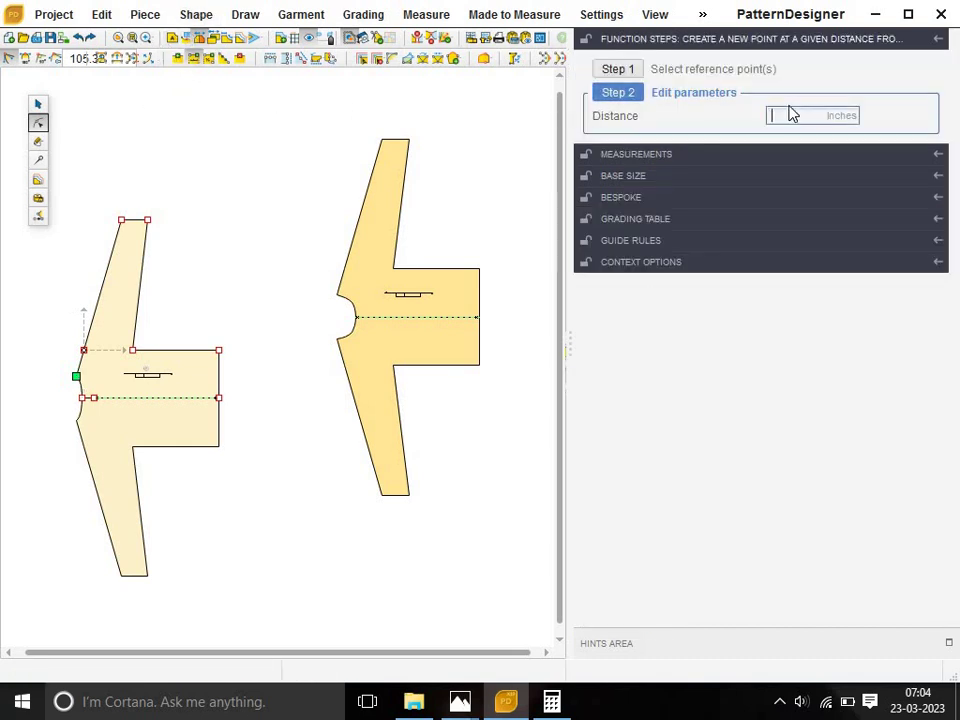
pyautogui.write('4')
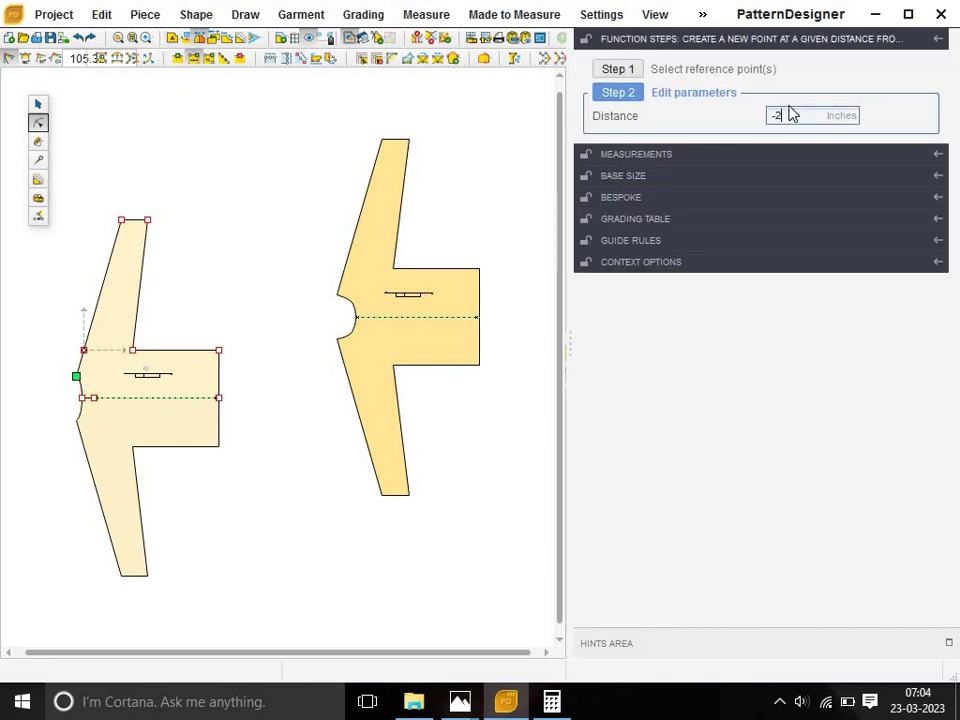
pyautogui.press('Return')
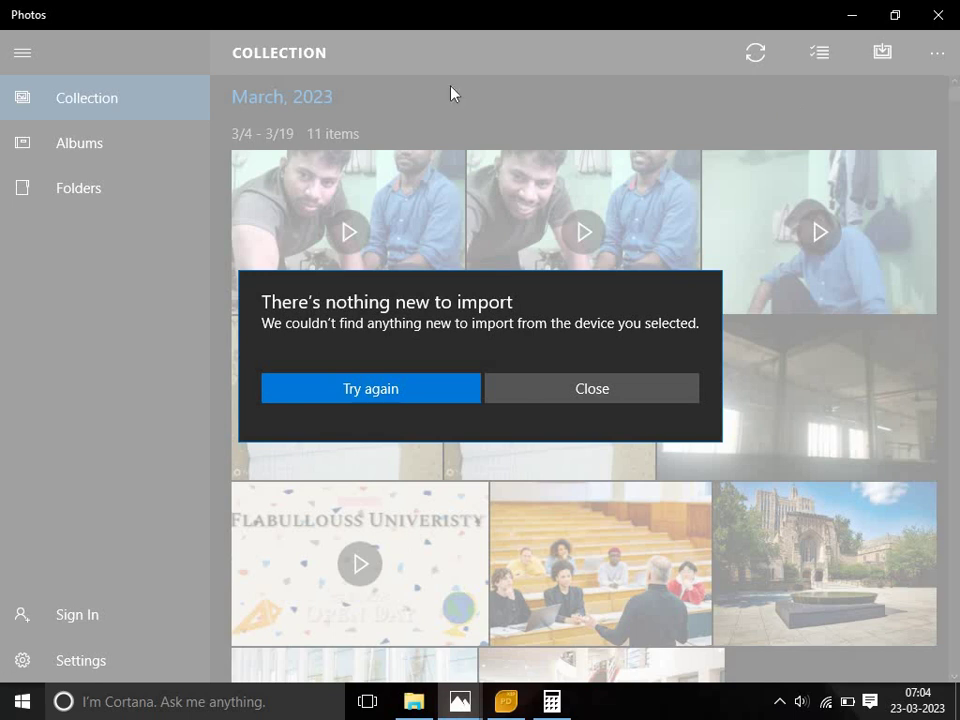
# Dismiss Photos' nothing-new-to-import notice and close the Photos window.
pyautogui.click(592, 385)
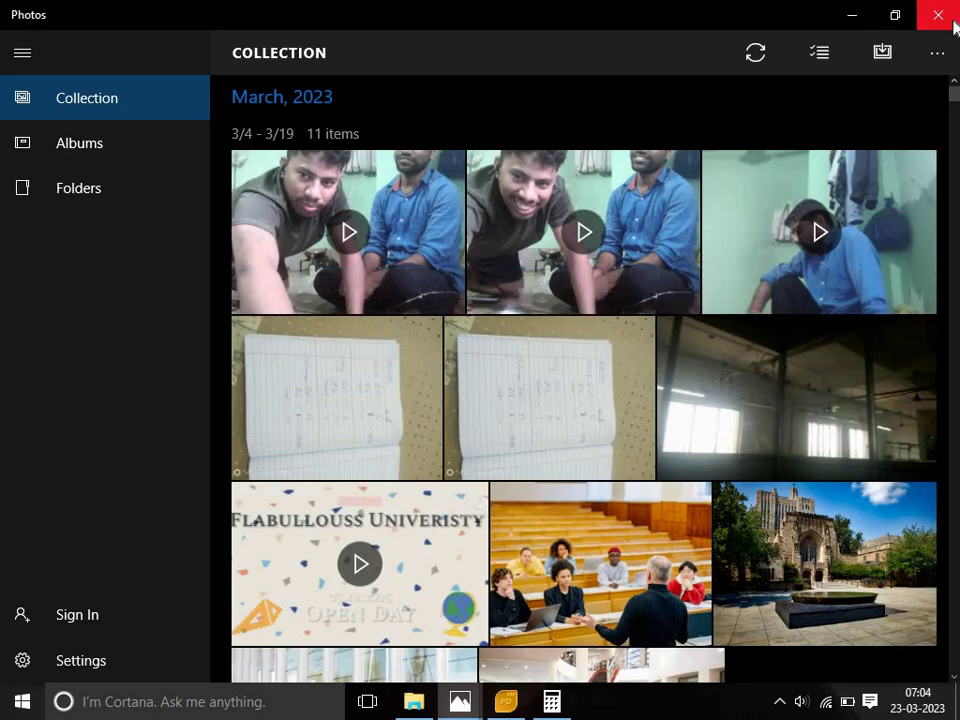
pyautogui.click(938, 15)
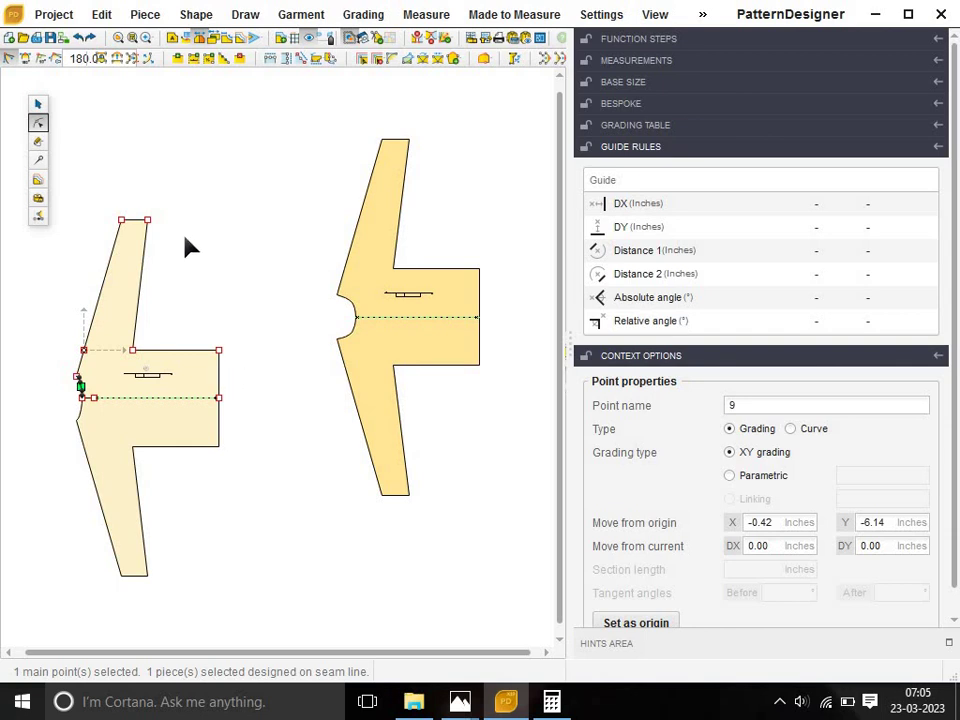
# Draw a straight raglan line on the right piece from the underarm point to the neck corner.
pyautogui.click(38, 143)
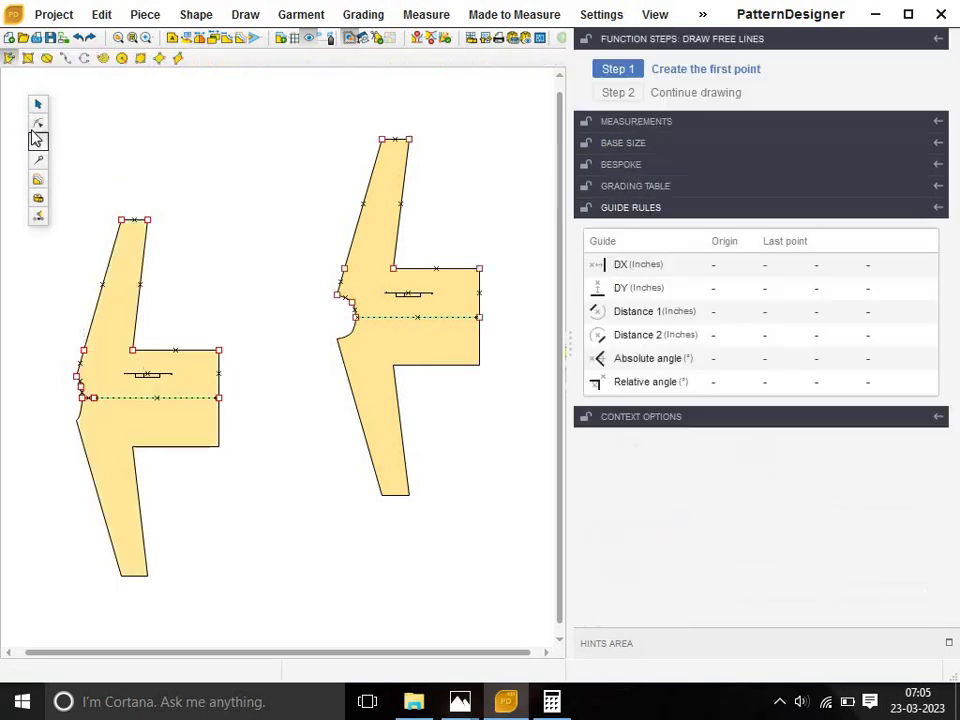
pyautogui.scroll(2, 355, 310)
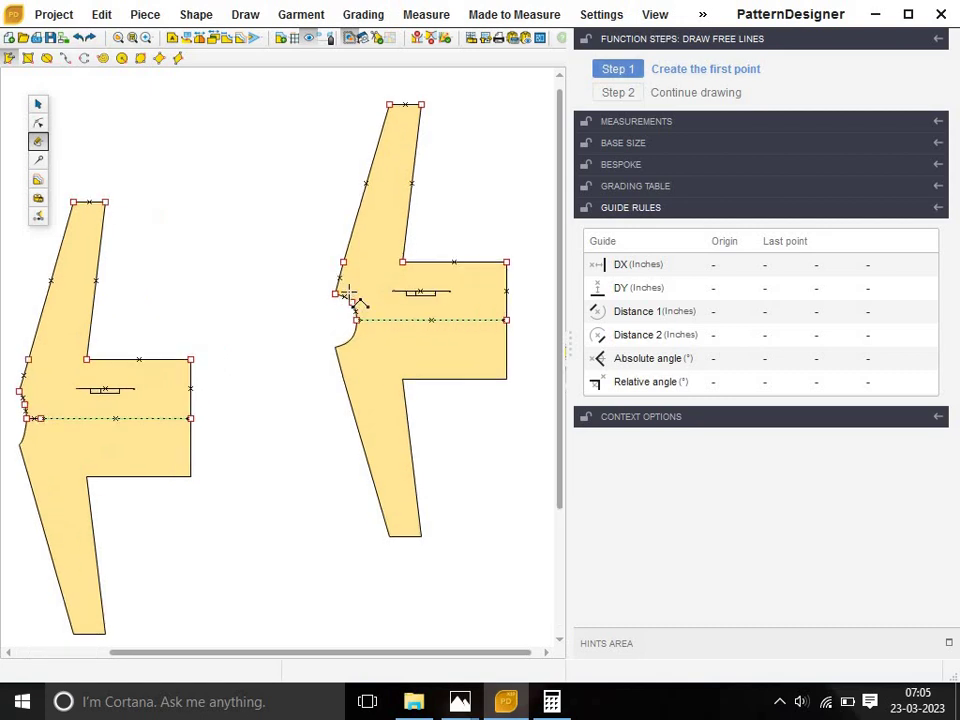
pyautogui.scroll(3, 354, 330)
pyautogui.click(357, 313)
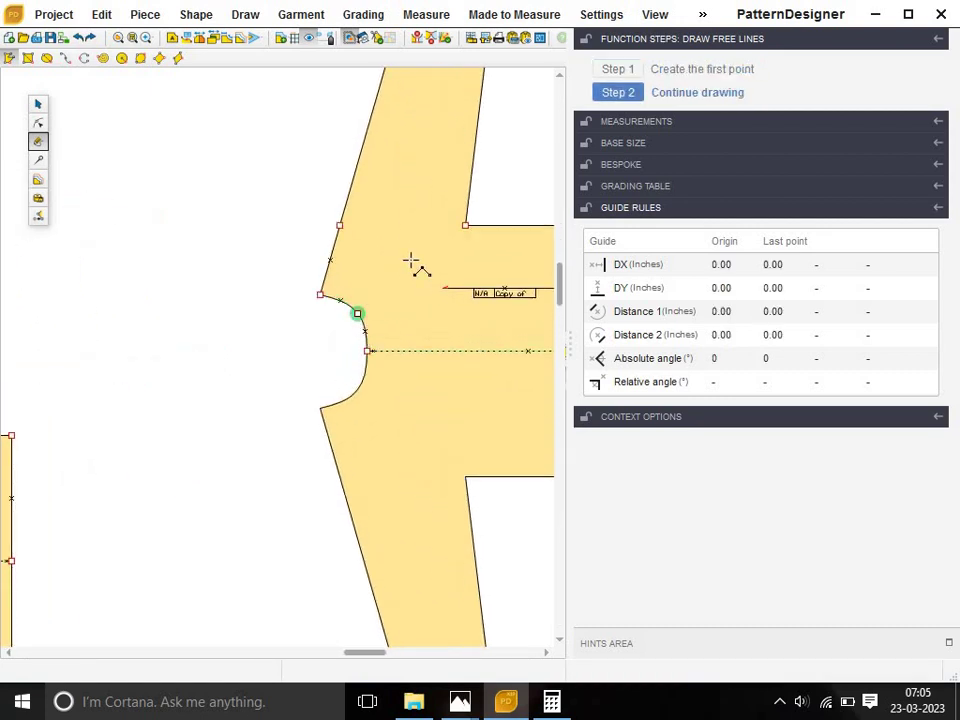
pyautogui.click(465, 225)
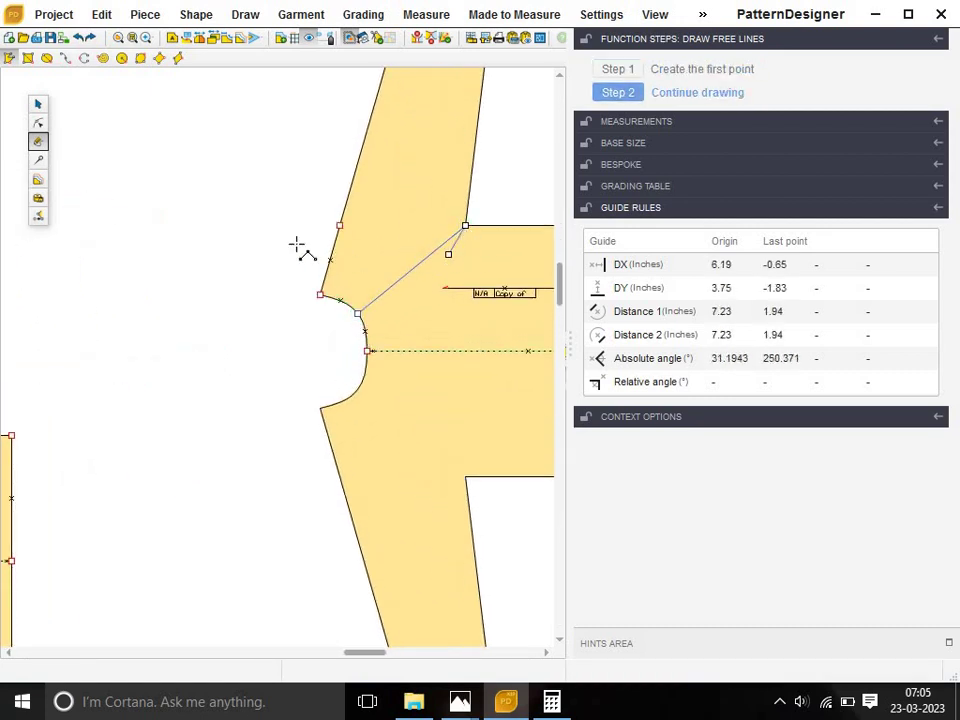
pyautogui.click(39, 105)
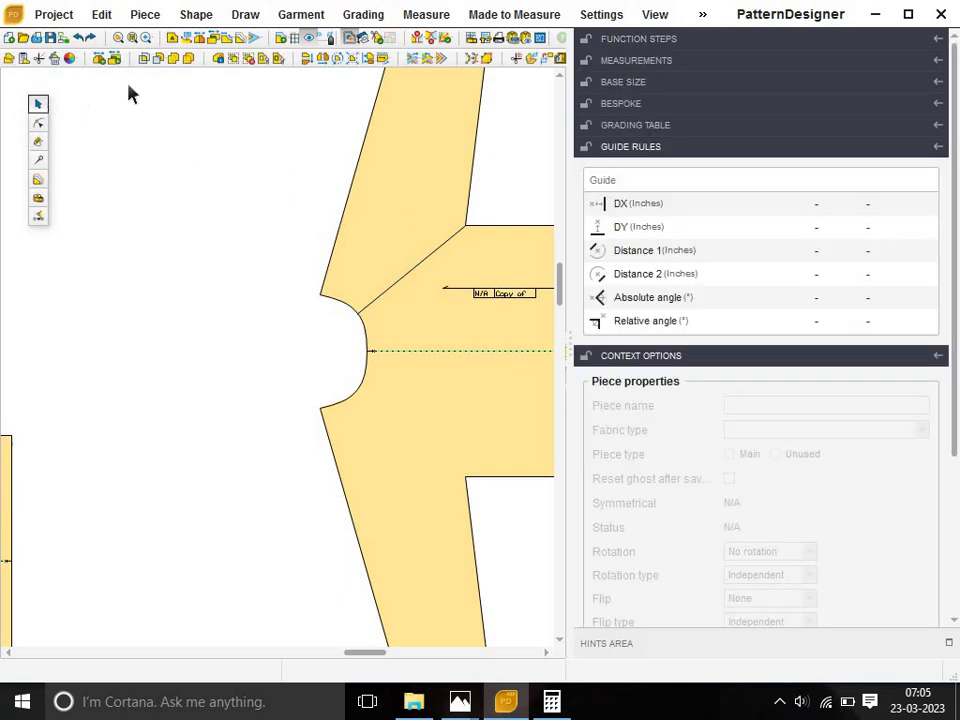
# Attach the new raglan line to the right piece and select its underarm point.
pyautogui.click(260, 59)
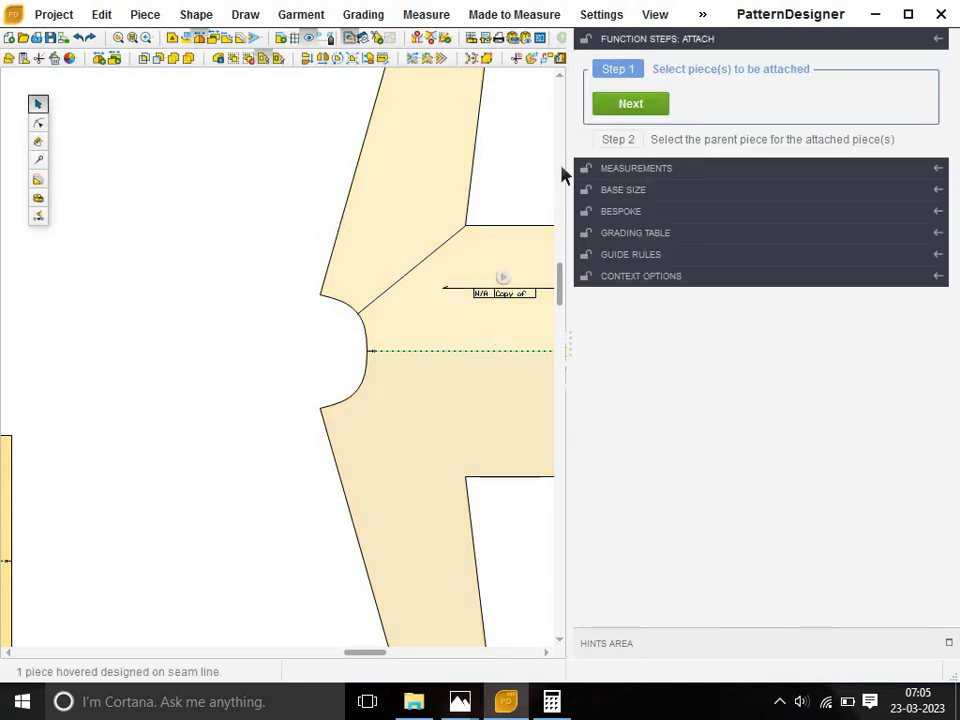
pyautogui.click(627, 110)
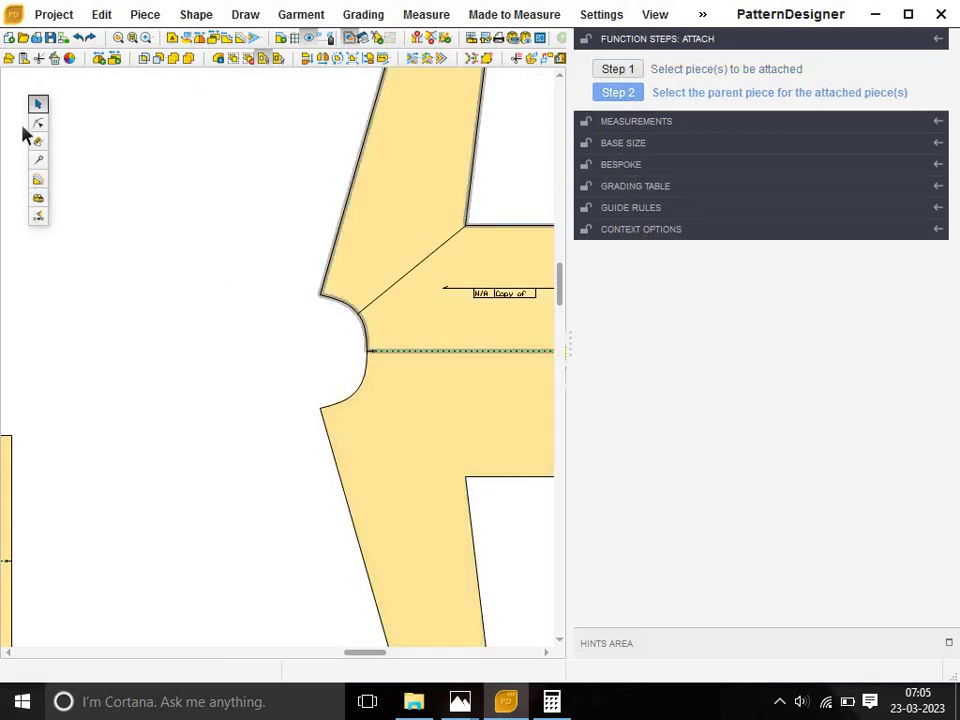
pyautogui.click(38, 123)
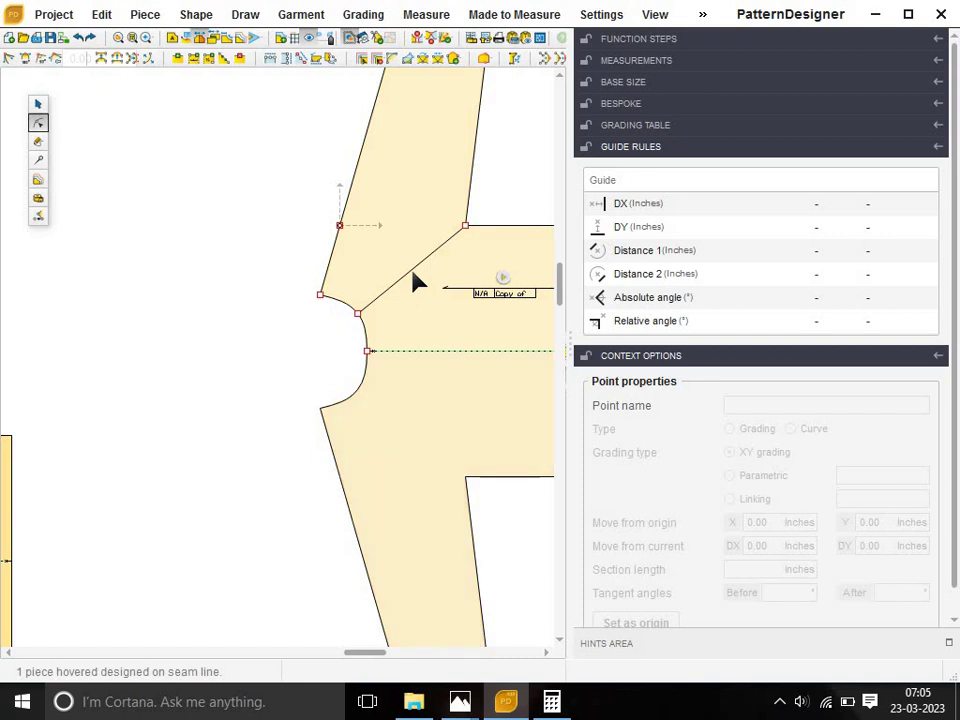
pyautogui.click(412, 271)
# Bend the right piece's straight raglan line into a curve, undoing an accidental straightening.
pyautogui.click(412, 272)
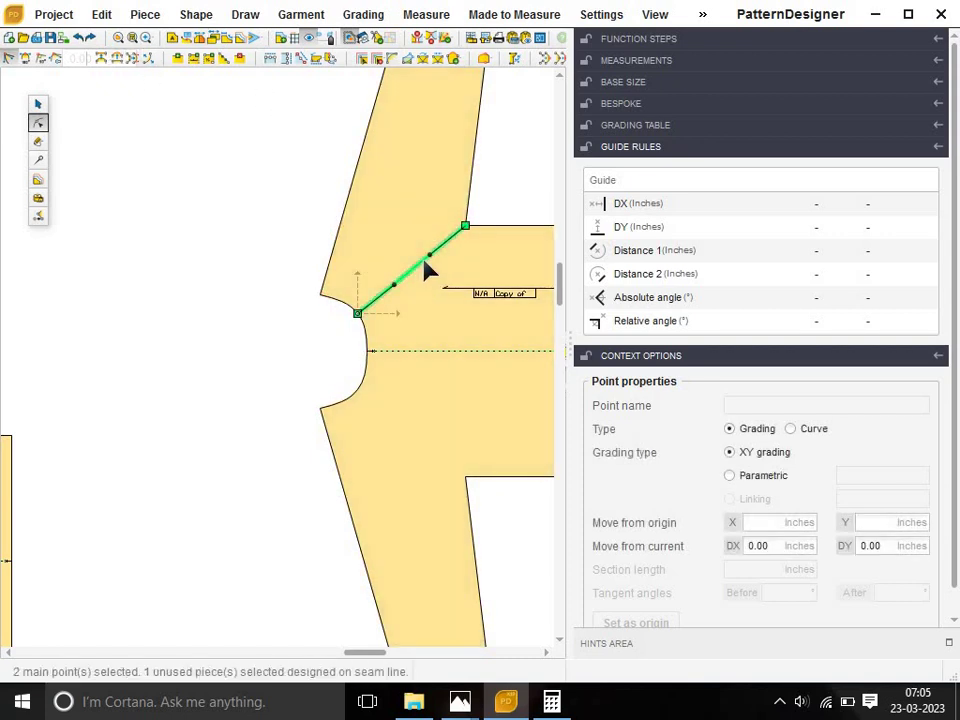
pyautogui.moveTo(431, 269)
pyautogui.mouseDown()
pyautogui.moveTo(448, 284)
pyautogui.moveTo(398, 268)
pyautogui.mouseUp()
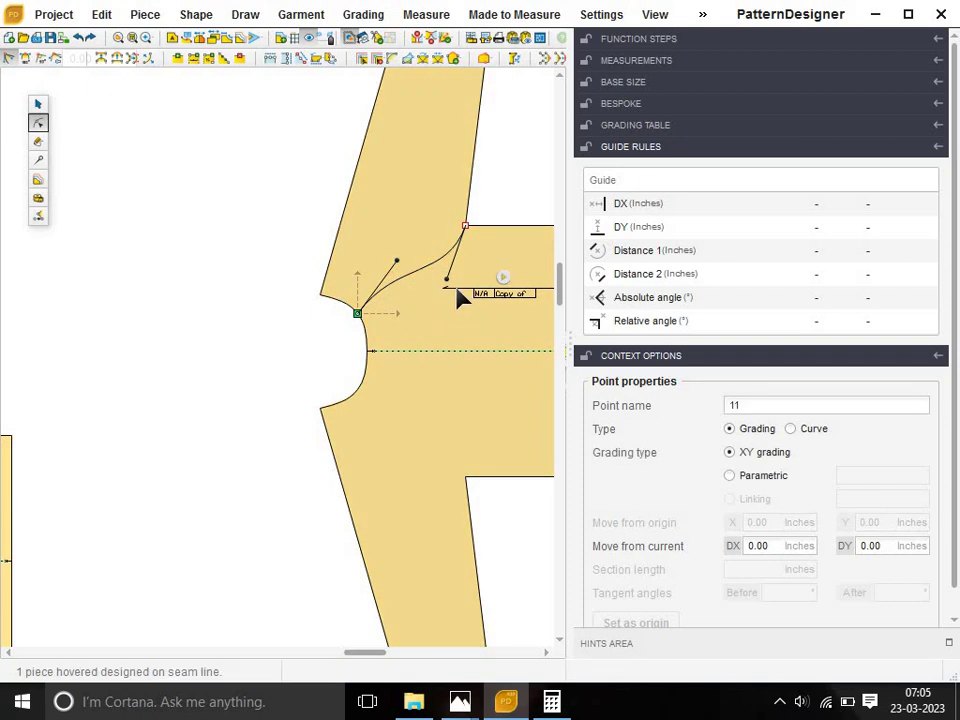
pyautogui.click(446, 286)
pyautogui.click(447, 289)
pyautogui.click(450, 290)
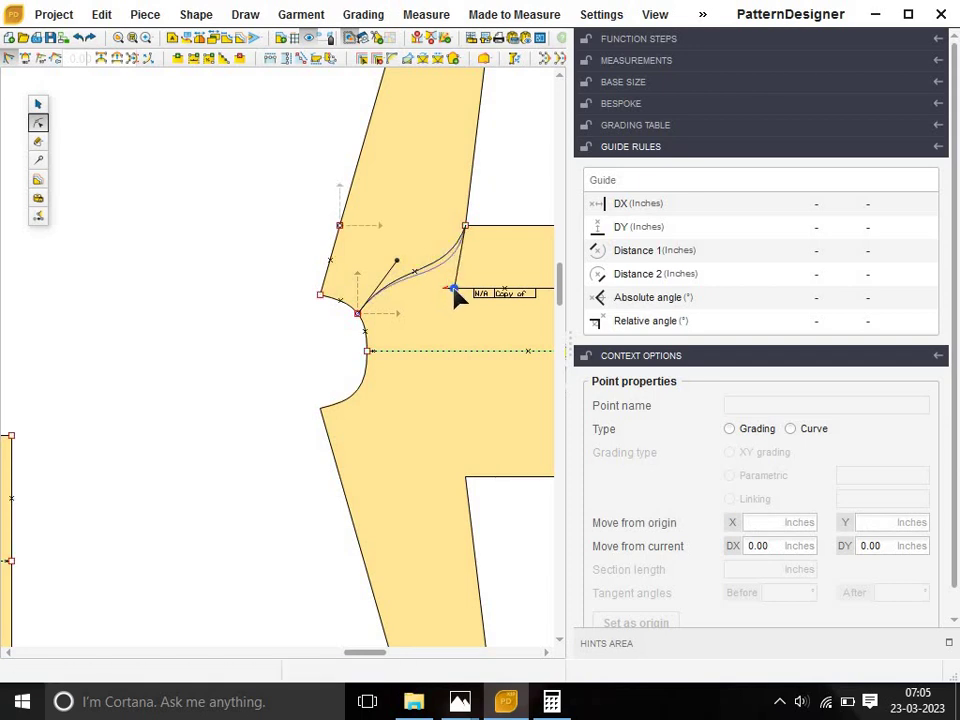
pyautogui.press('Escape')
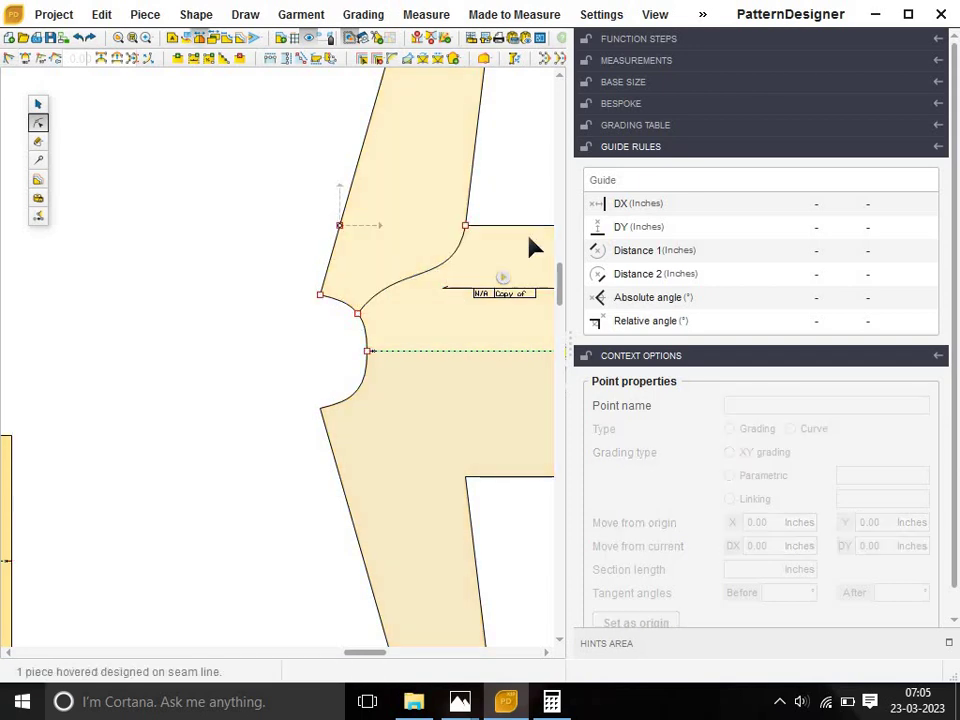
# Adjust the right raglan curve's tangent handles for a smooth underarm-to-neck bend, then check it.
pyautogui.click(358, 316)
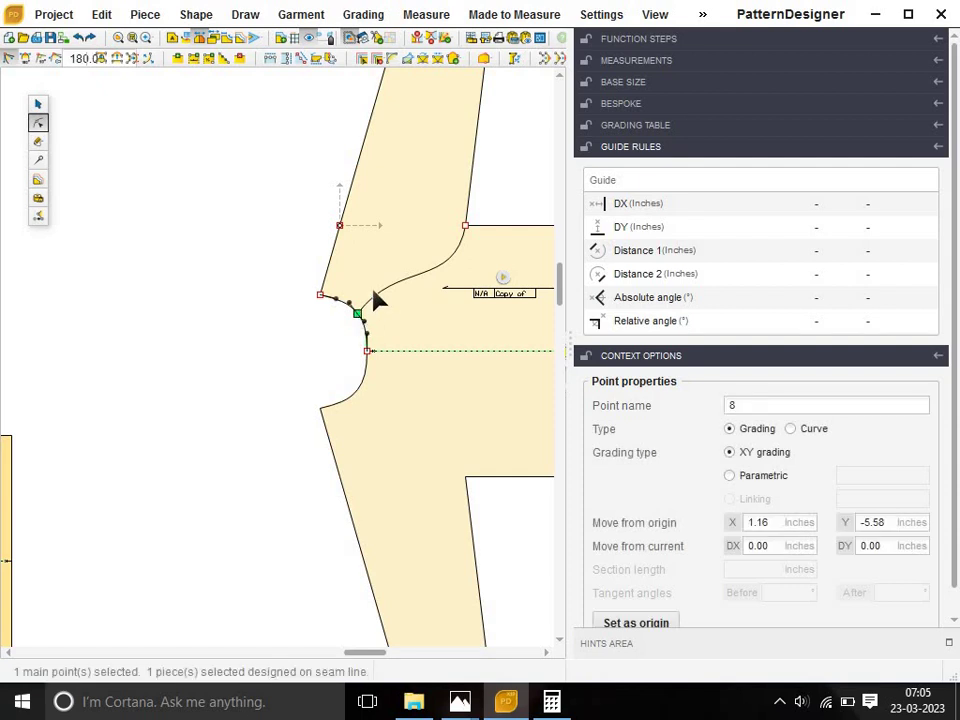
pyautogui.press('Escape')
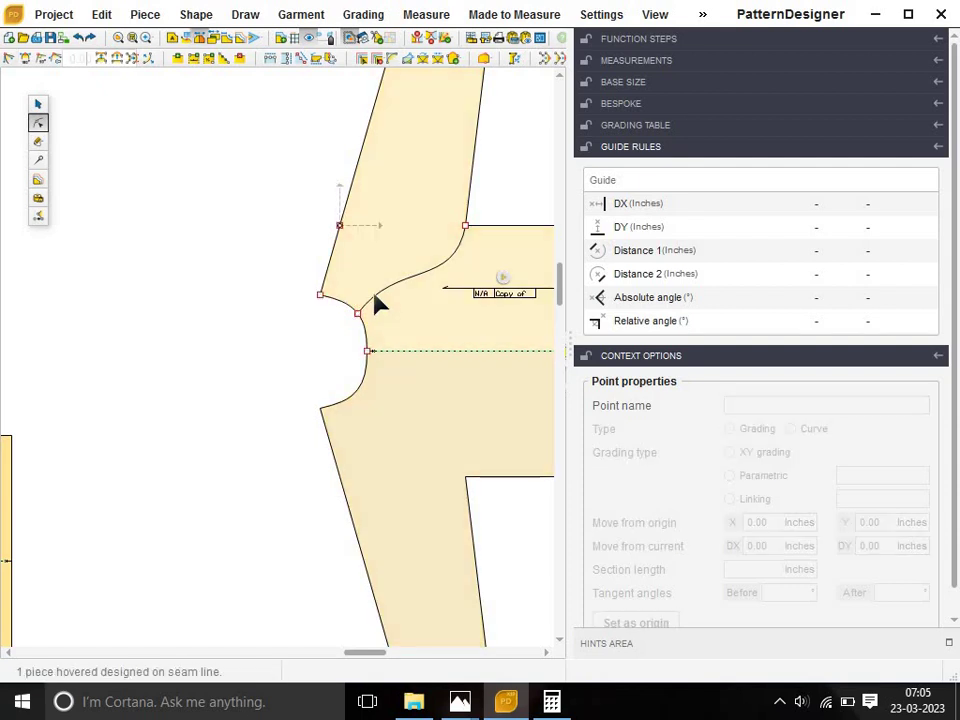
pyautogui.click(378, 305)
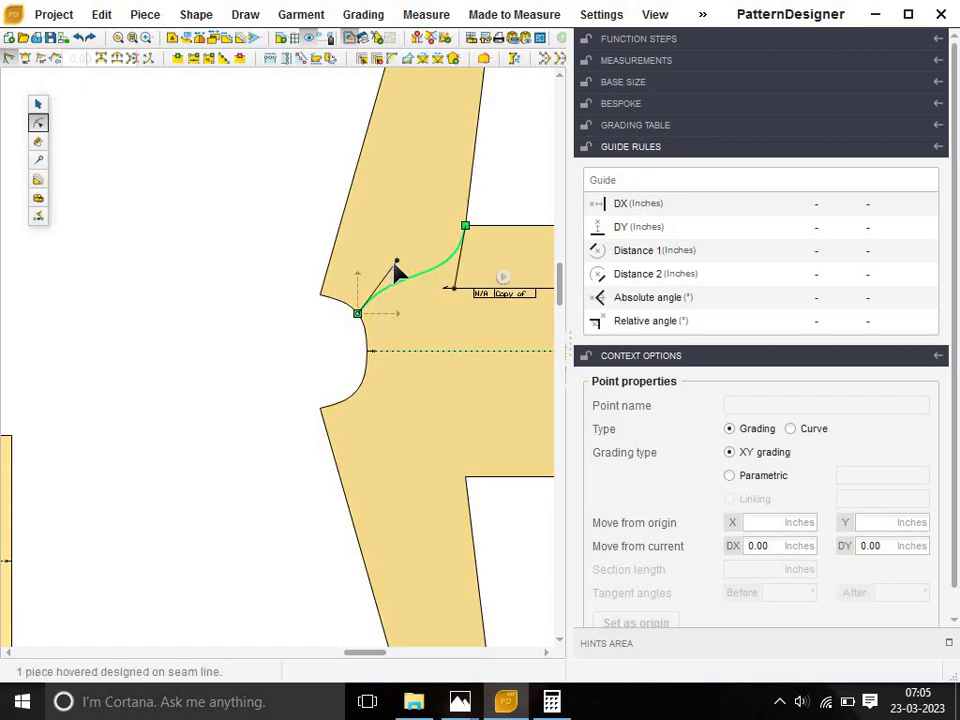
pyautogui.moveTo(396, 260); pyautogui.dragTo(400, 251)
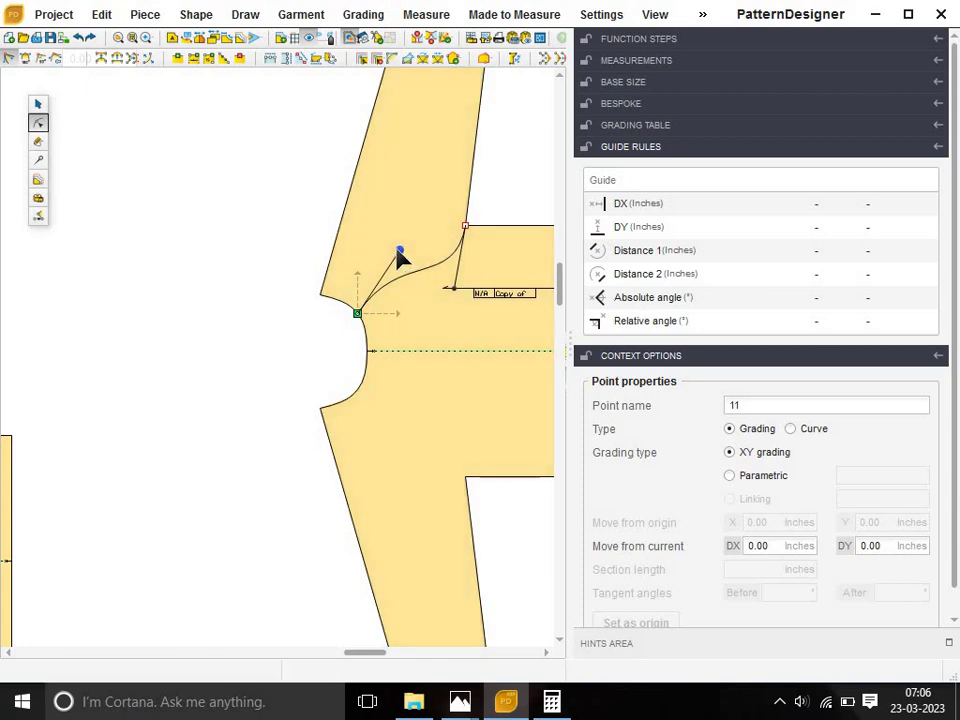
pyautogui.click(262, 328)
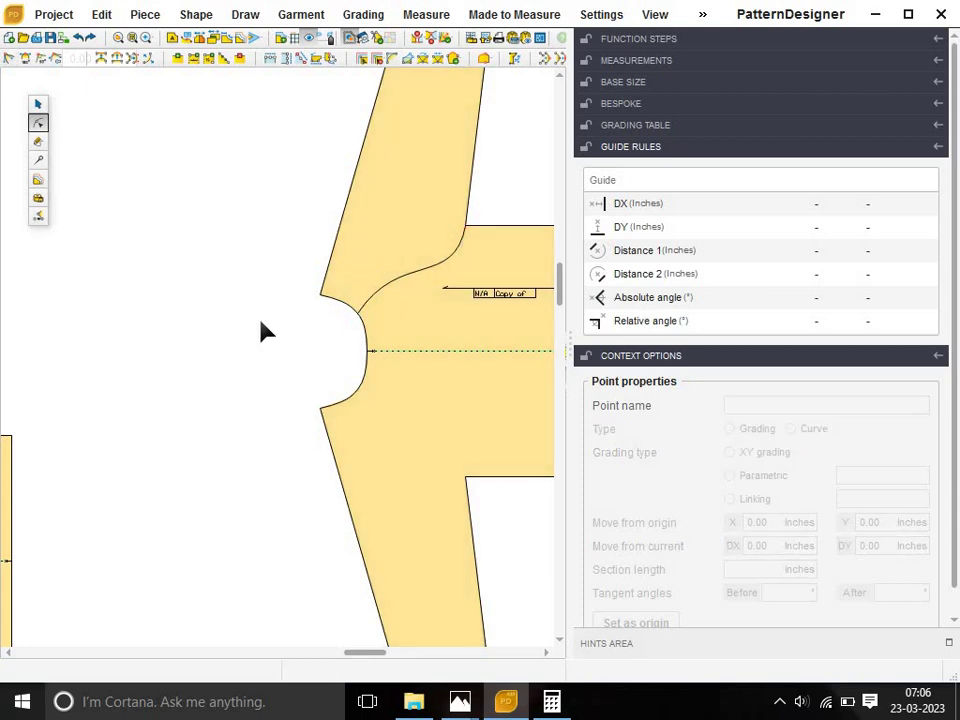
pyautogui.click(423, 272)
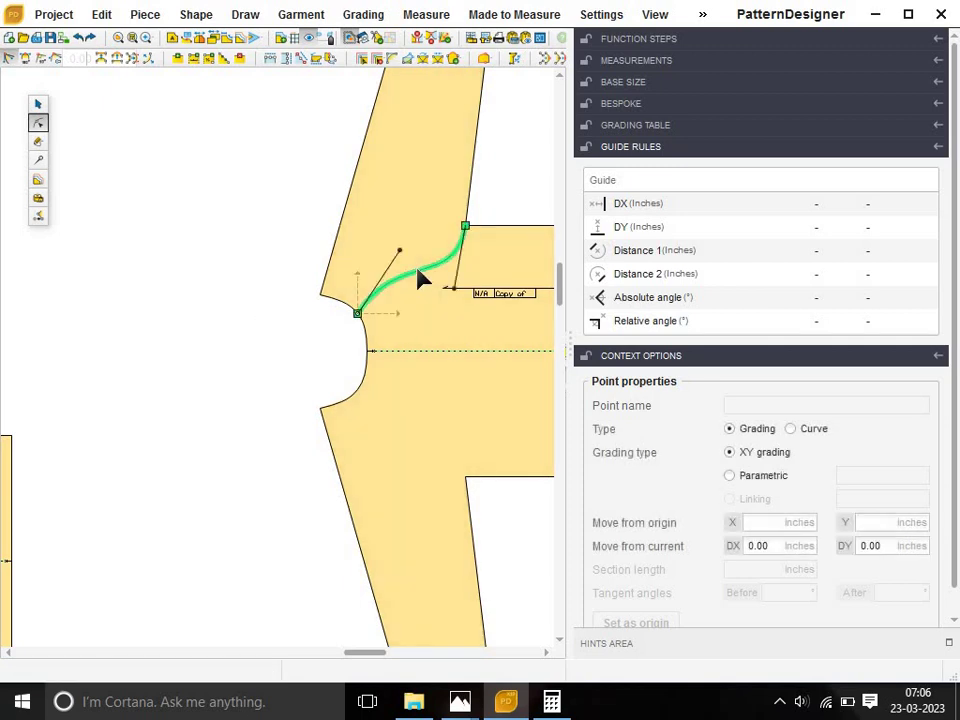
pyautogui.click(447, 281)
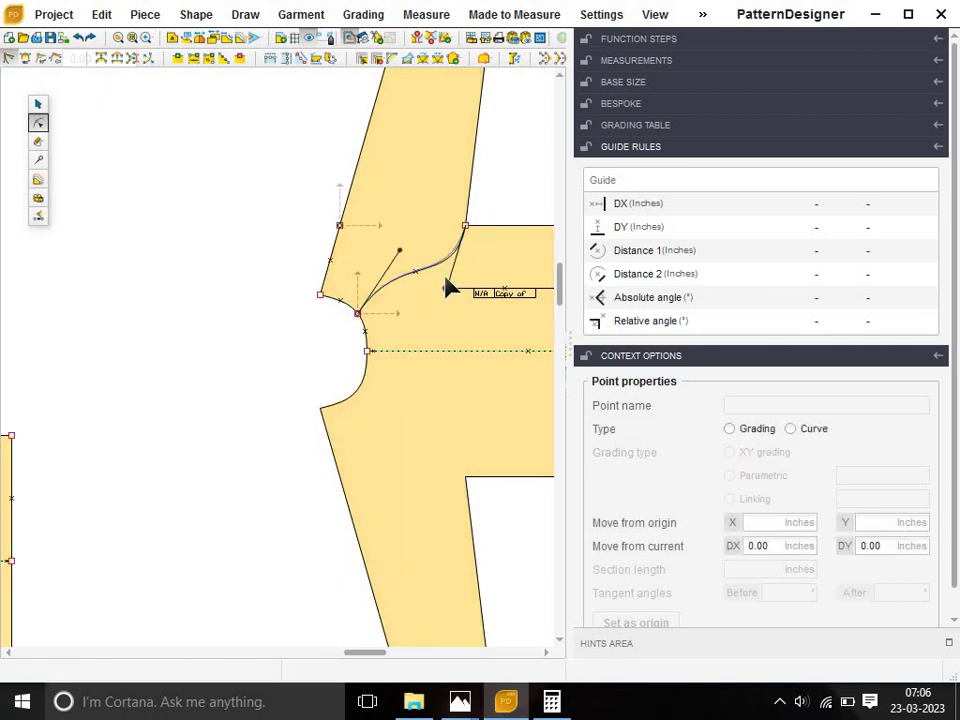
pyautogui.click(271, 334)
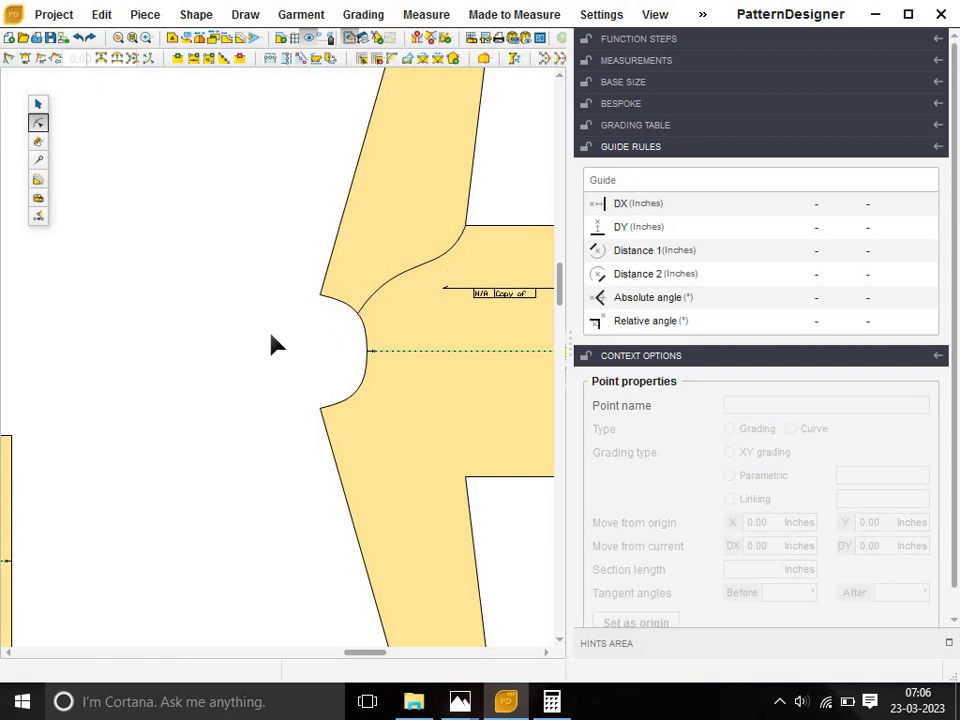
# Zoom to the left piece and discard an unwanted stray line.
pyautogui.scroll(-1, 271, 346)
pyautogui.scroll(-1, 271, 346)
pyautogui.scroll(-1, 271, 346)
pyautogui.scroll(-1, 271, 346)
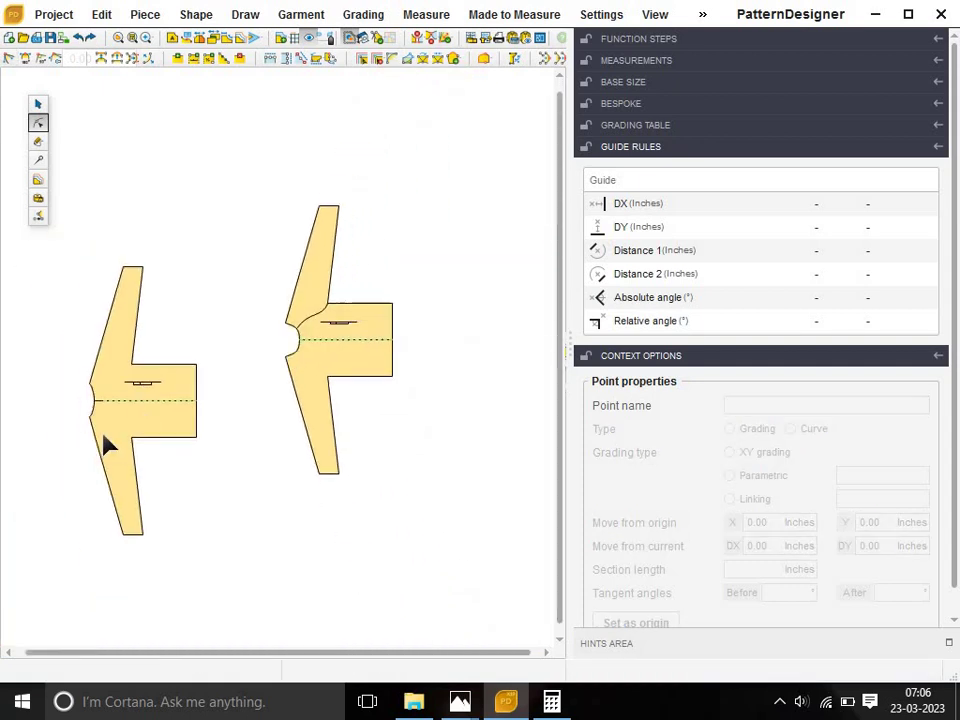
pyautogui.scroll(1, 96, 386)
pyautogui.scroll(1, 92, 390)
pyautogui.scroll(1, 92, 392)
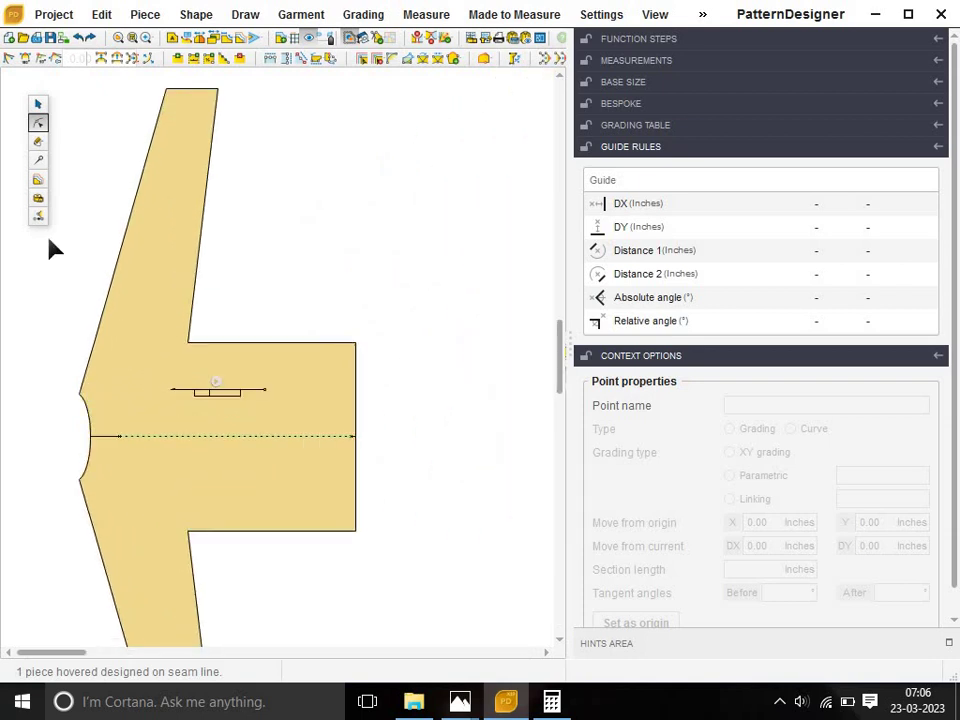
pyautogui.click(37, 141)
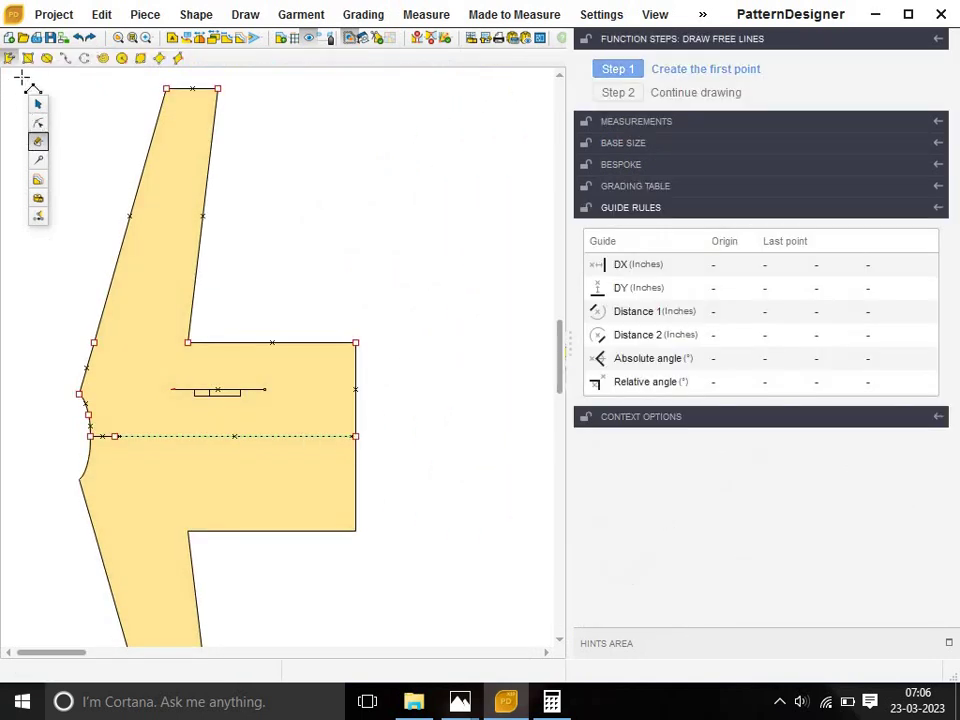
pyautogui.click(116, 420)
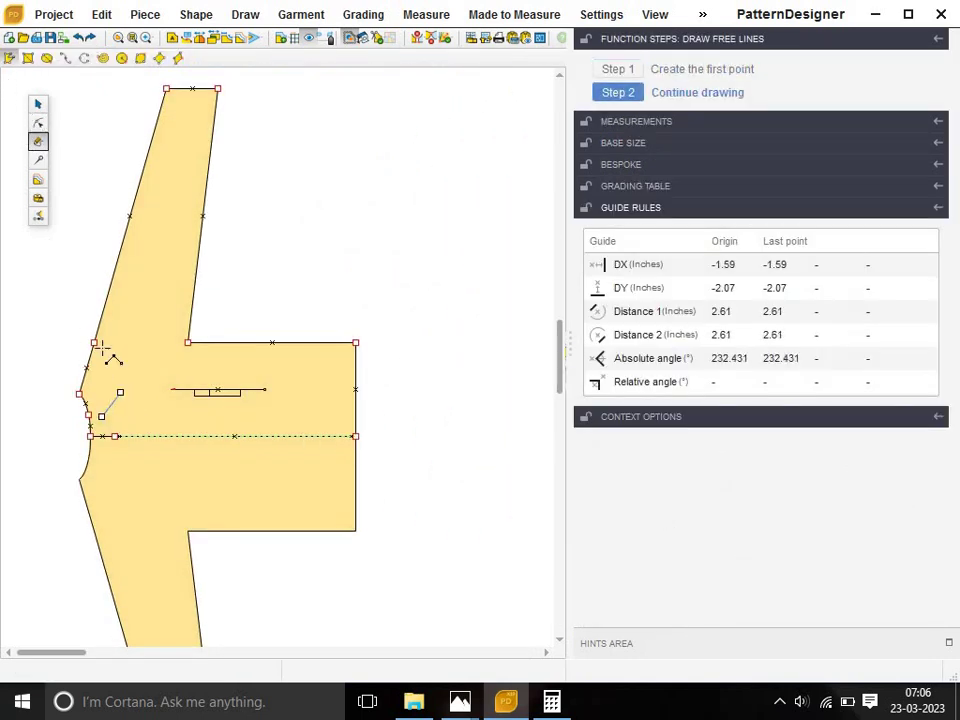
pyautogui.click(38, 105)
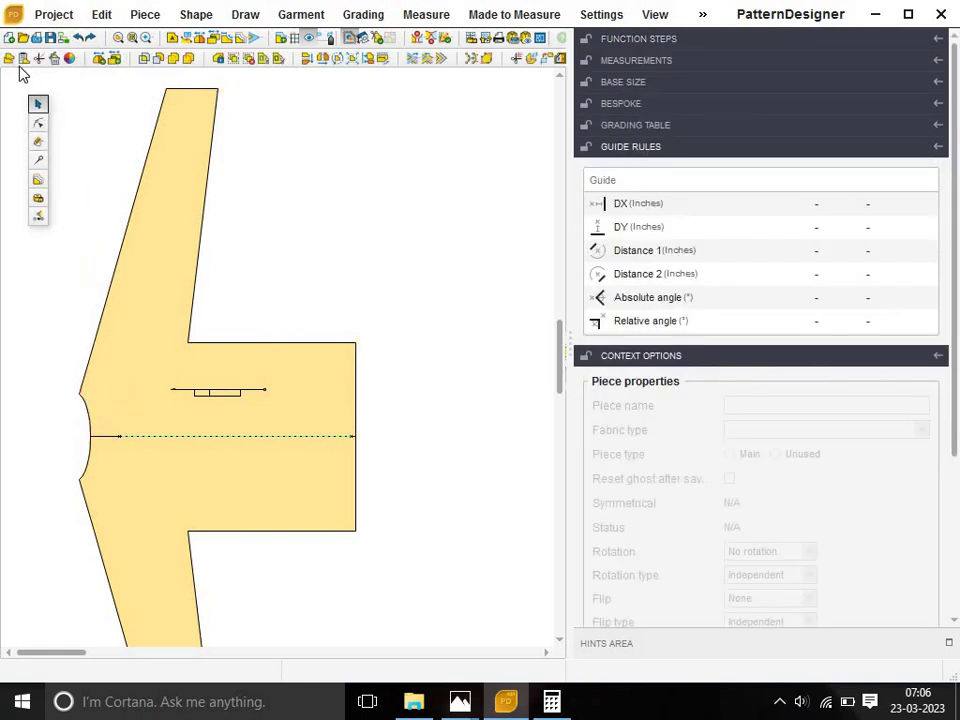
# Draw the left piece's straight raglan line from the underarm point to the neck corner.
pyautogui.click(37, 141)
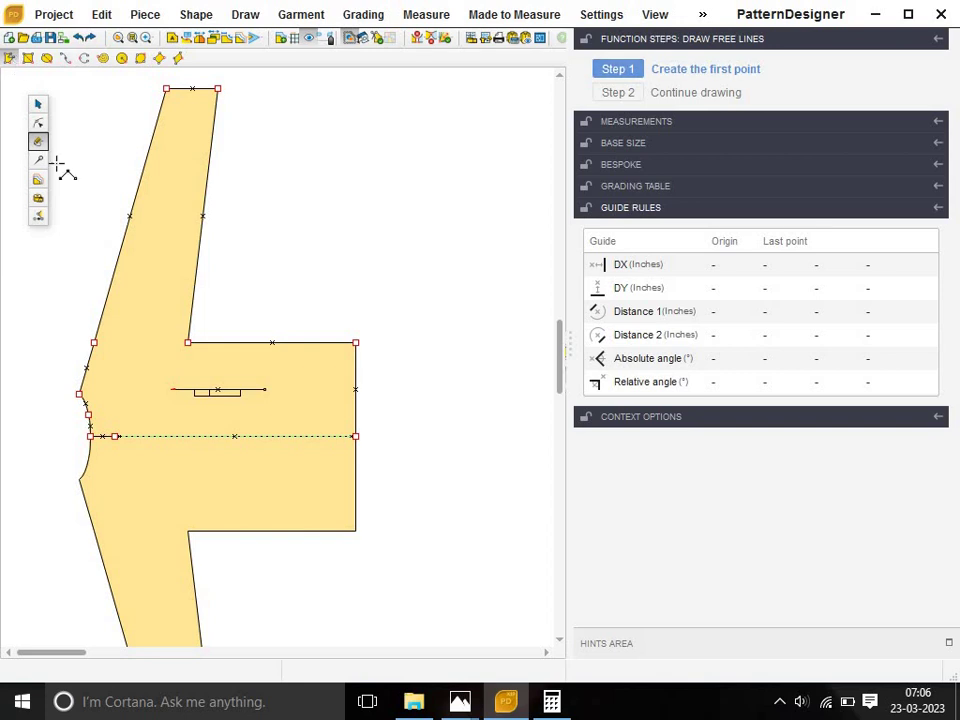
pyautogui.click(88, 413)
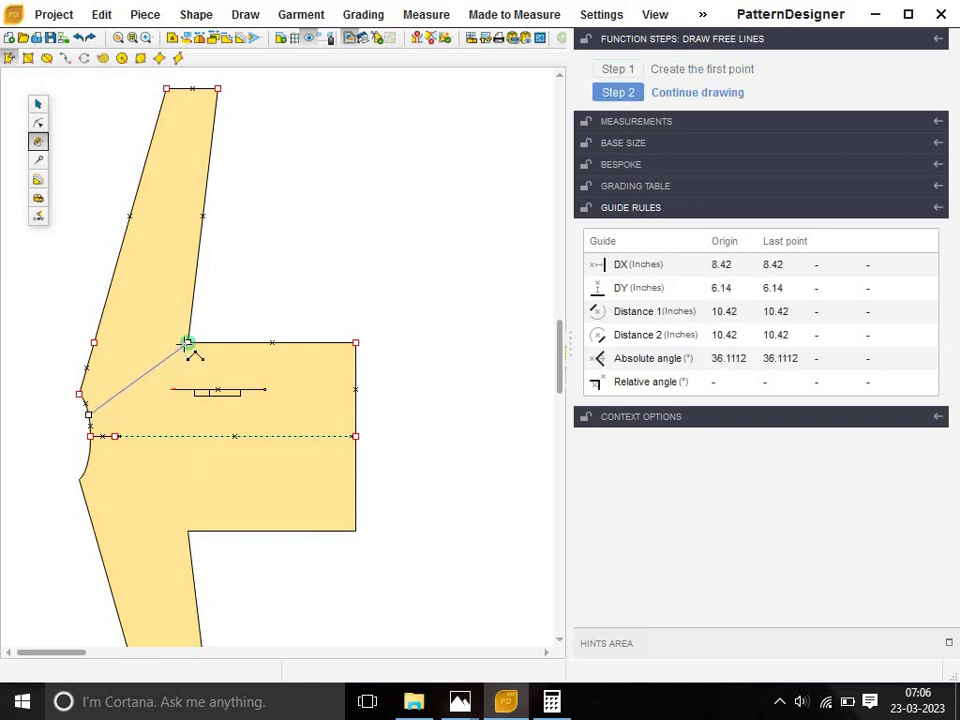
pyautogui.click(187, 343)
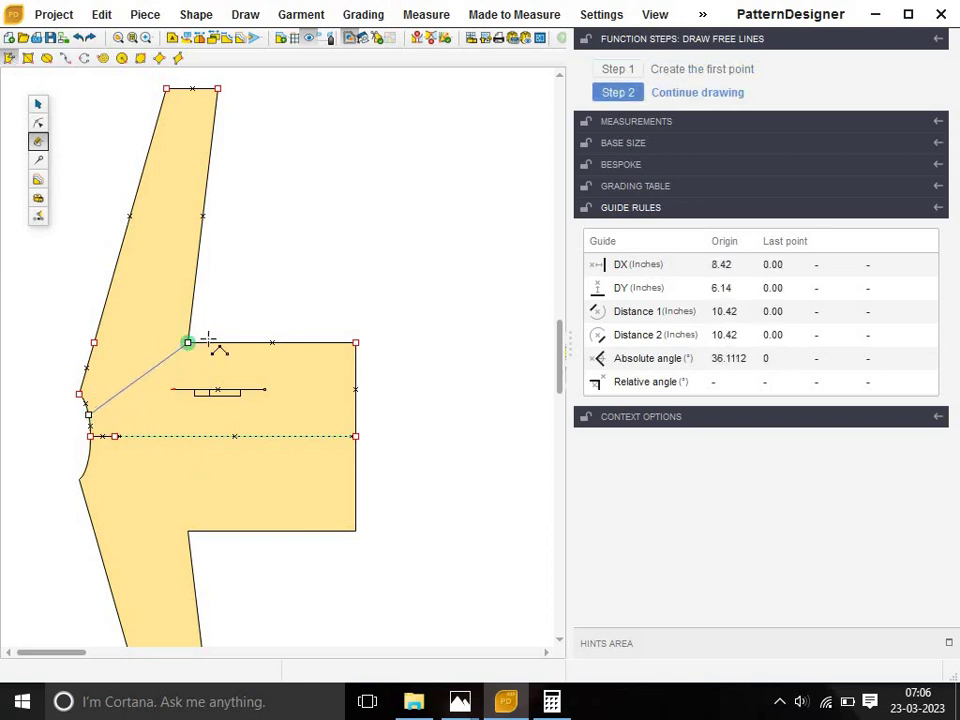
pyautogui.click(38, 103)
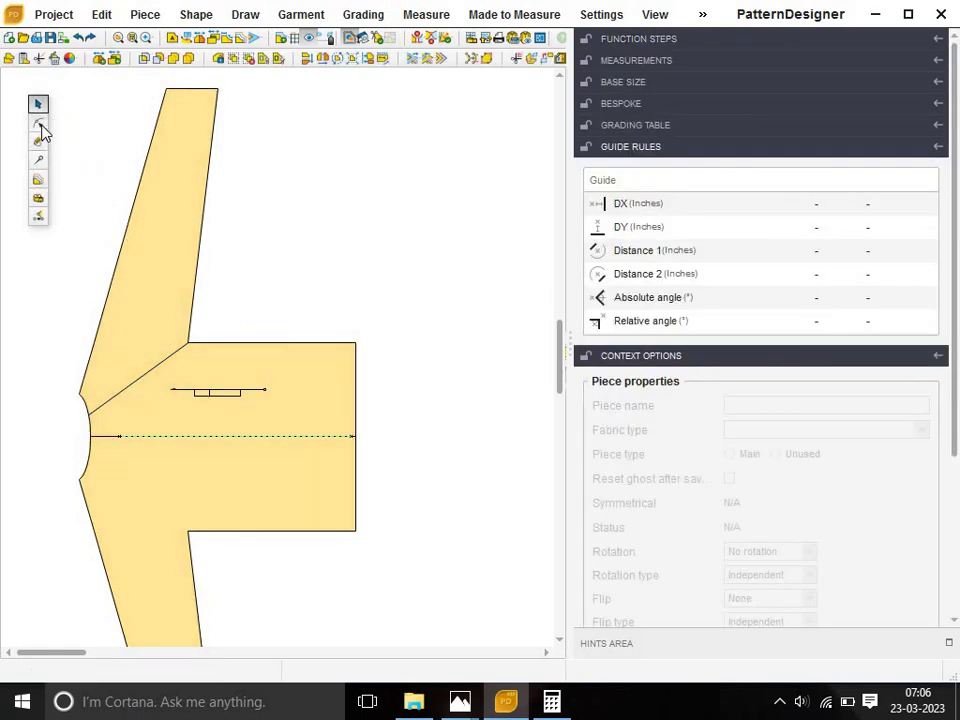
pyautogui.click(38, 123)
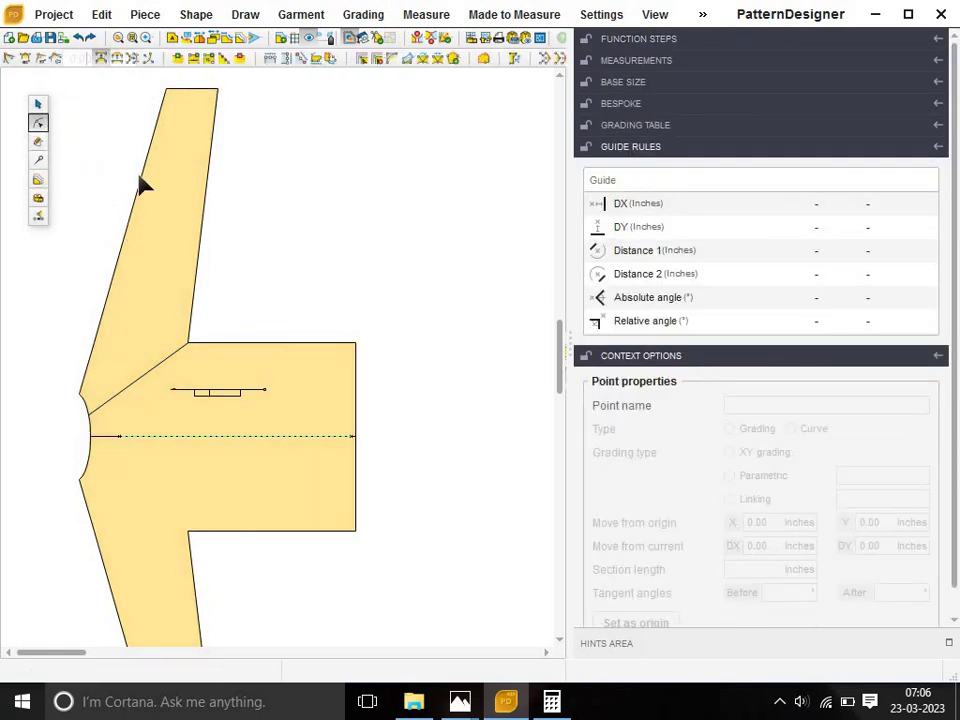
# Convert the left piece's slanted seam with Turn to line and bend it into a curve.
pyautogui.click(146, 378)
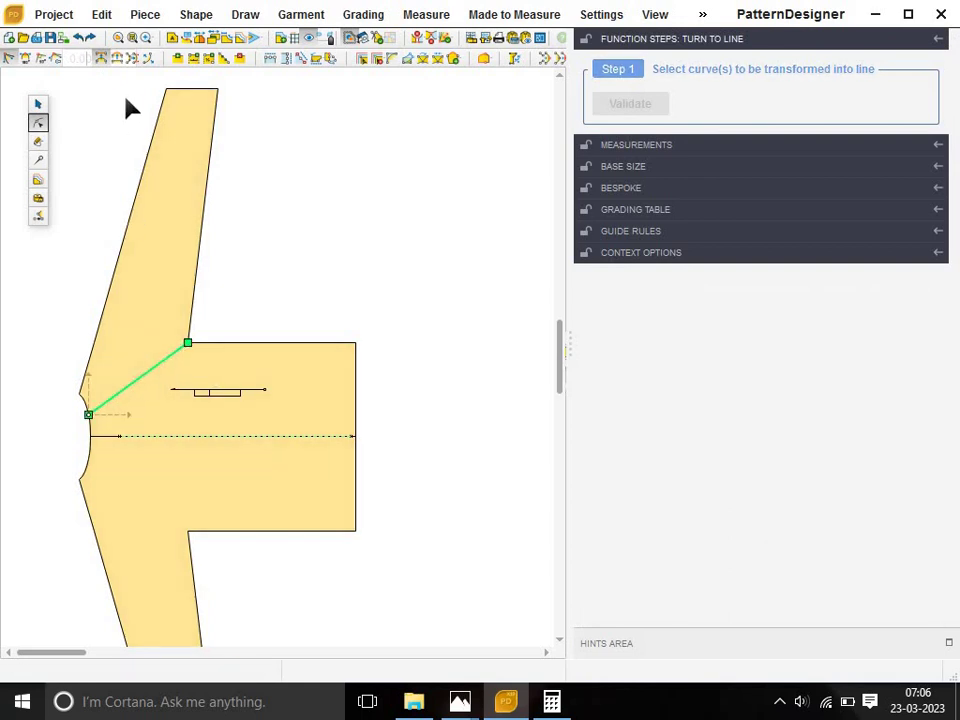
pyautogui.press('Return')
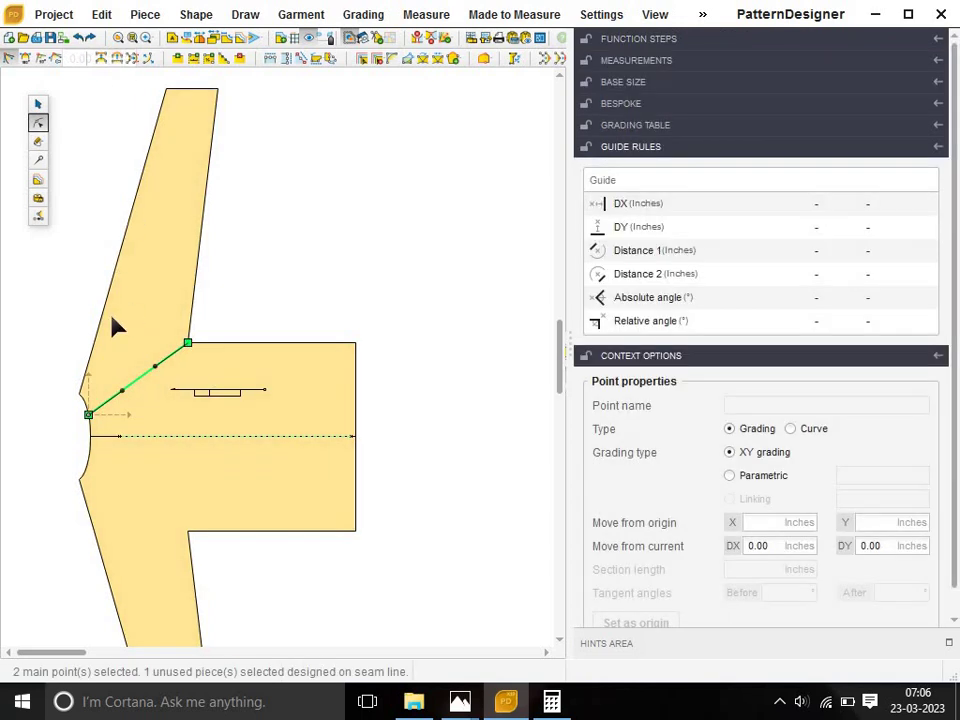
pyautogui.scroll(1, 152, 377)
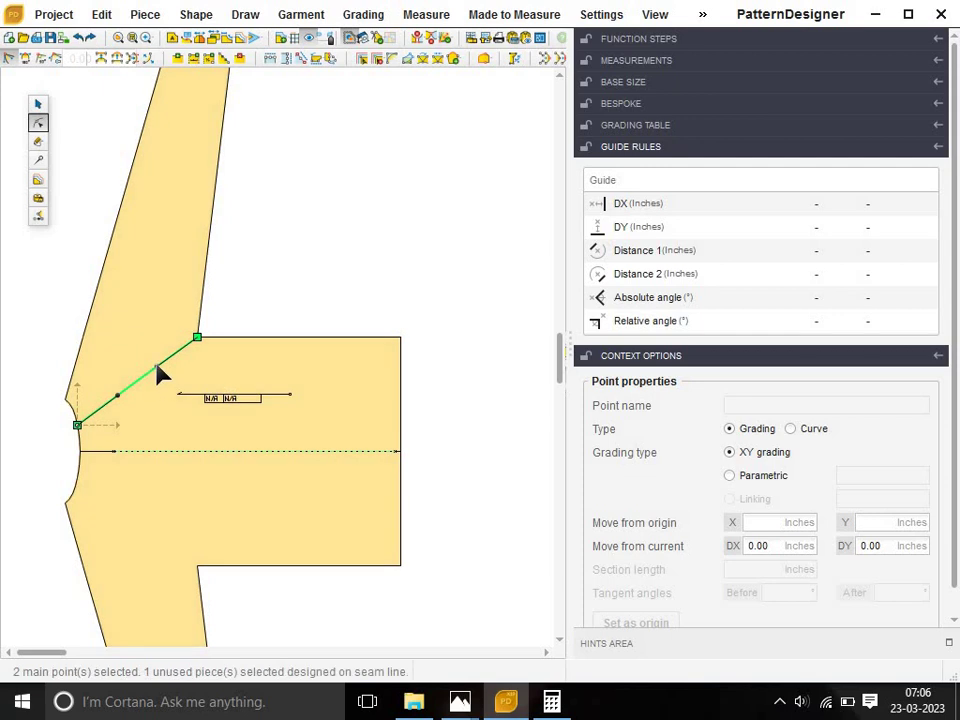
pyautogui.click(157, 367)
pyautogui.moveTo(170, 390); pyautogui.dragTo(122, 394)
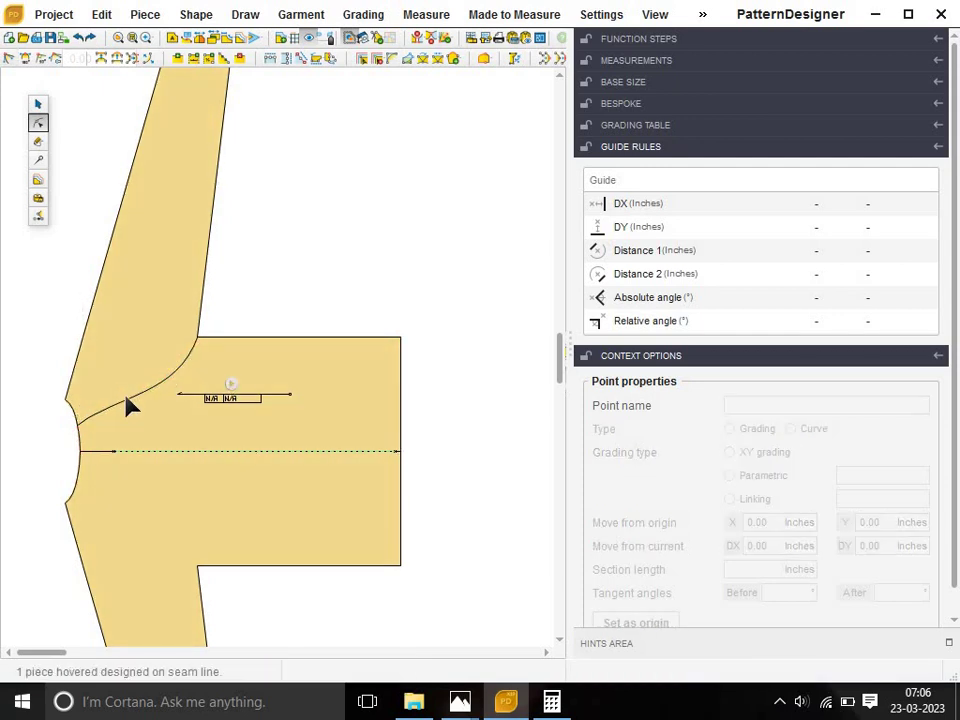
# Refine the left raglan curve's point and tangent handle so the seam bends smoothly.
pyautogui.click(129, 400)
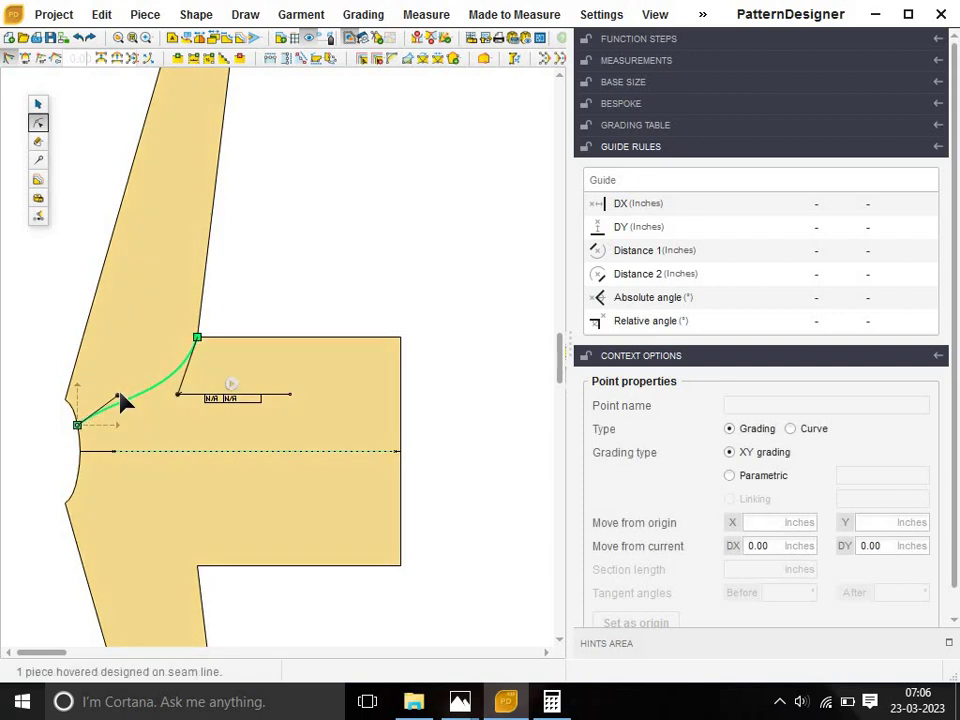
pyautogui.click(126, 382)
pyautogui.moveTo(127, 381); pyautogui.dragTo(206, 411)
pyautogui.click(277, 280)
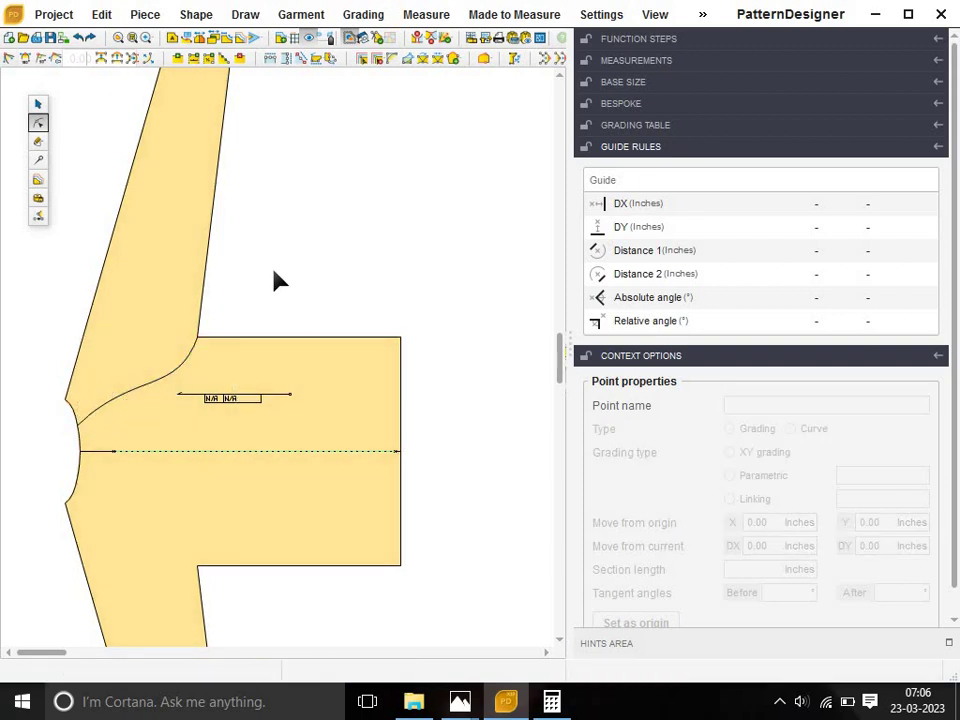
pyautogui.click(140, 394)
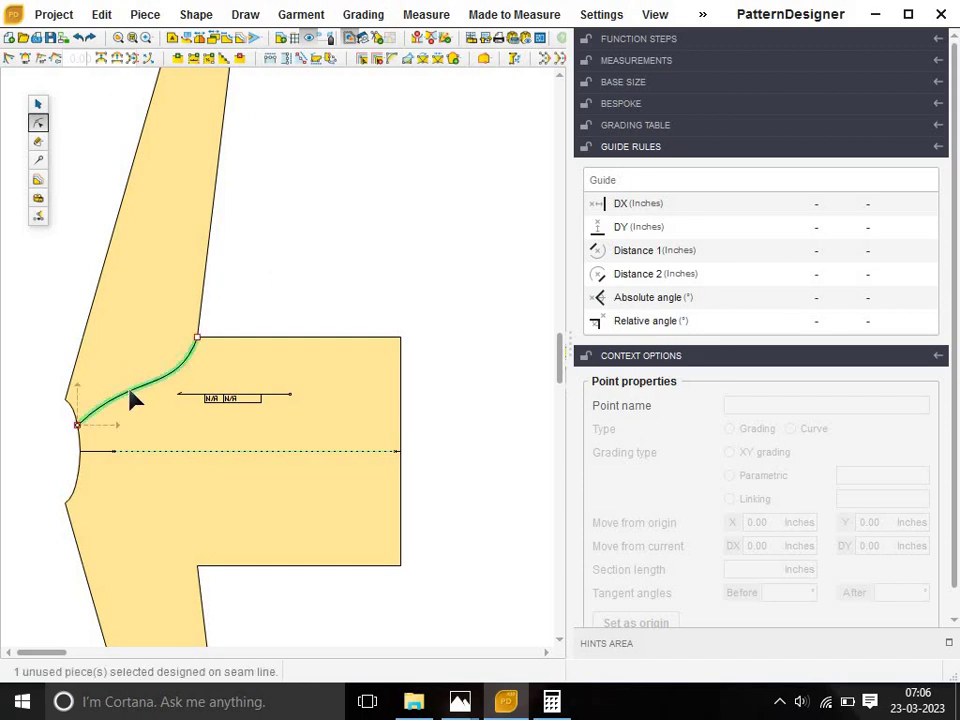
pyautogui.moveTo(138, 372); pyautogui.dragTo(136, 358)
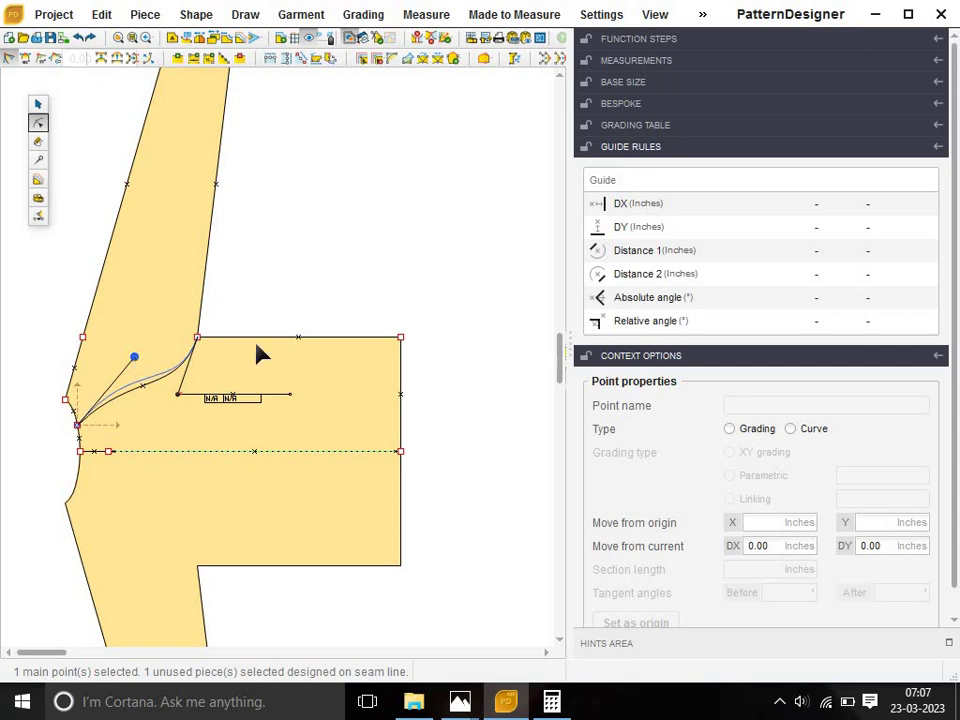
pyautogui.click(296, 306)
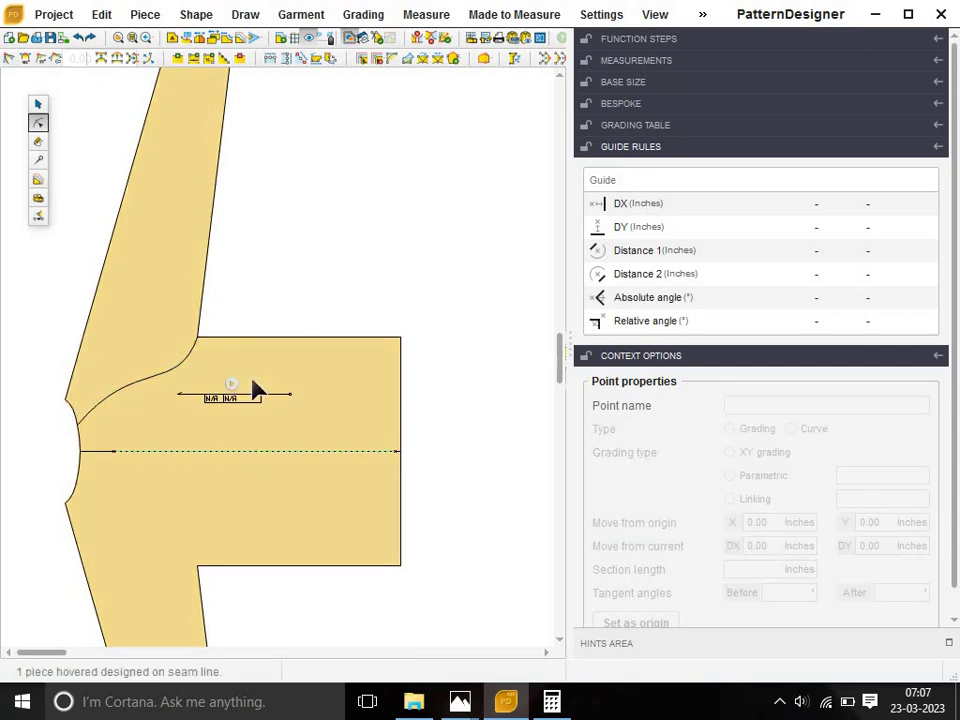
# Make the left and right tee pieces symmetric top and bottom, one after the other.
pyautogui.scroll(-3, 399, 422)
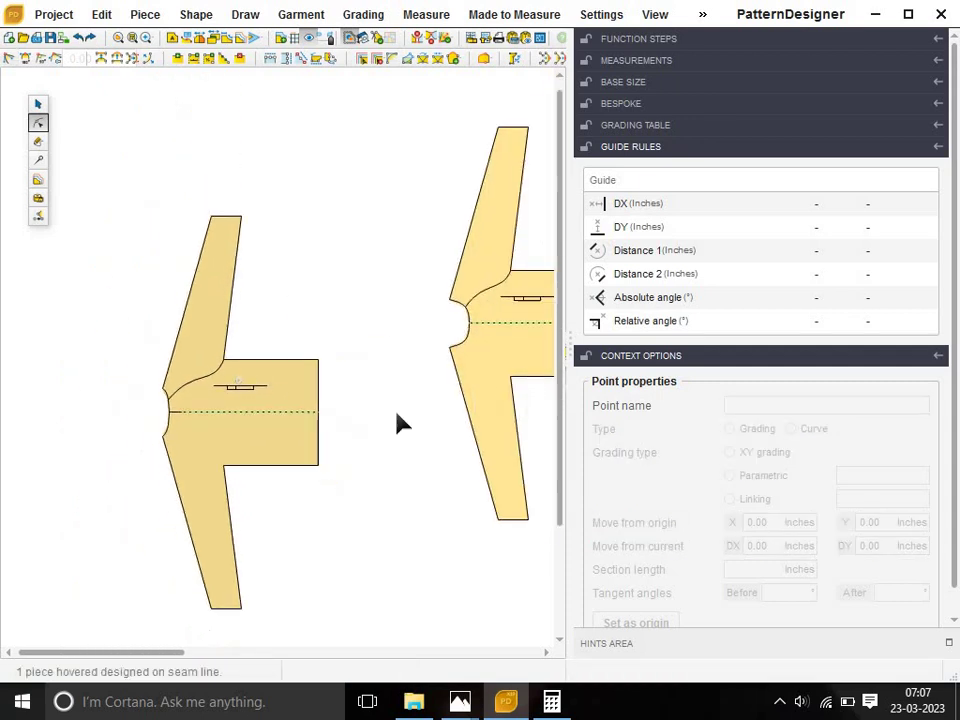
pyautogui.scroll(-1, 396, 416)
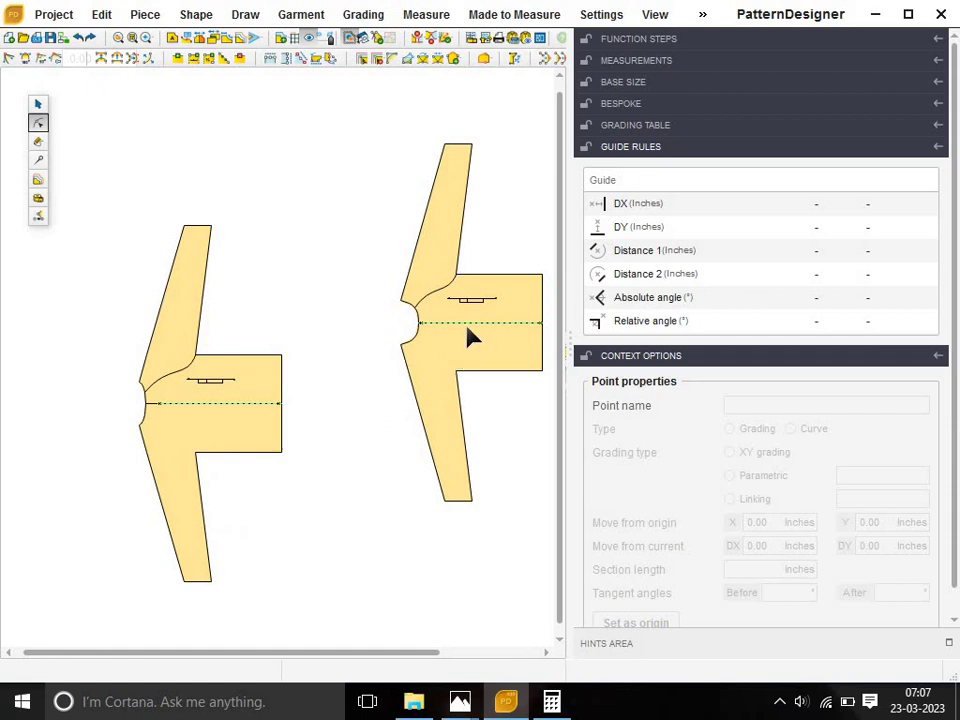
pyautogui.moveTo(80, 185); pyautogui.dragTo(354, 613)
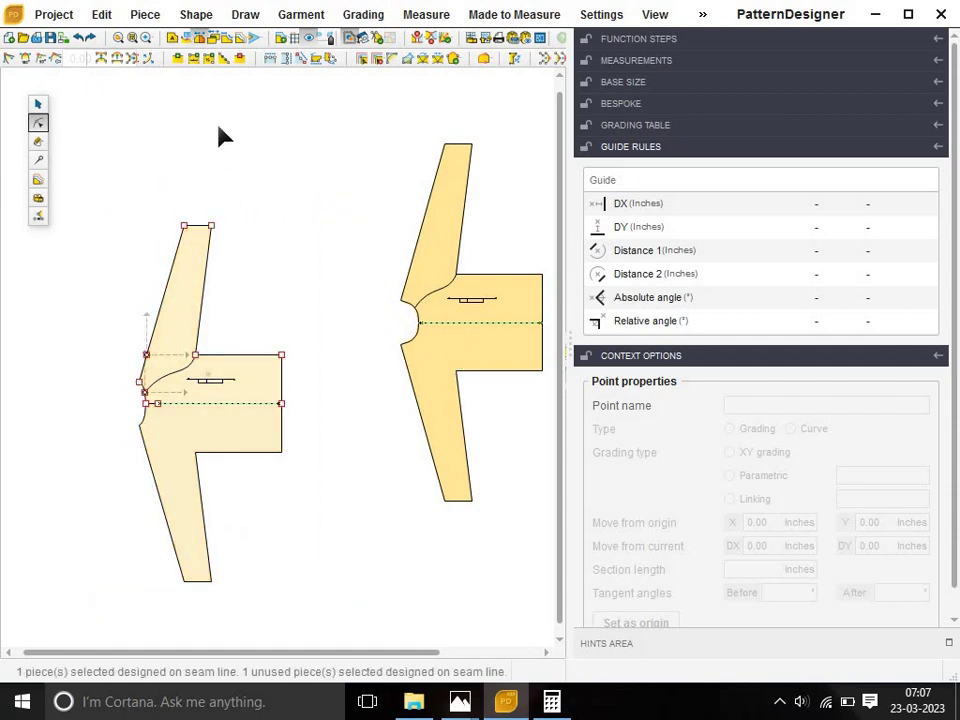
pyautogui.click(39, 105)
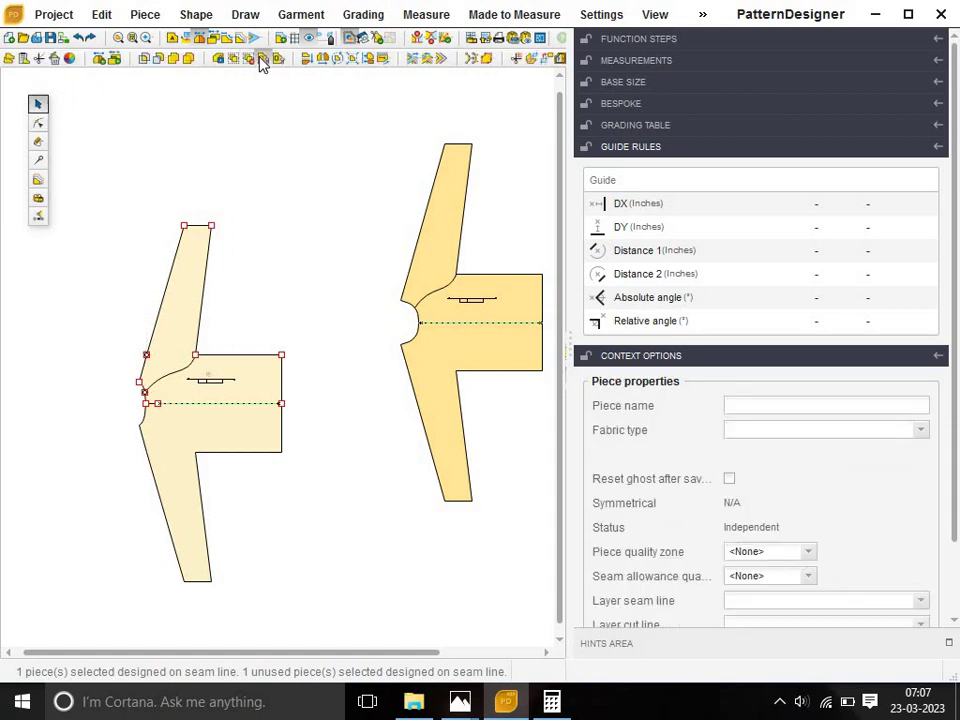
pyautogui.click(262, 62)
pyautogui.click(254, 216)
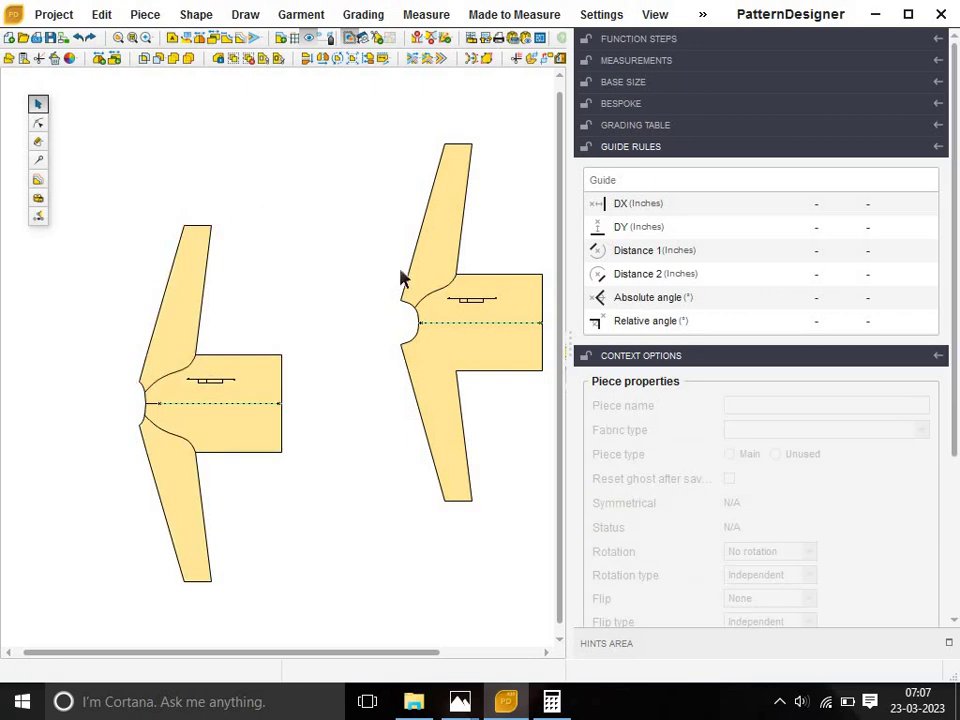
pyautogui.moveTo(336, 133); pyautogui.dragTo(664, 615)
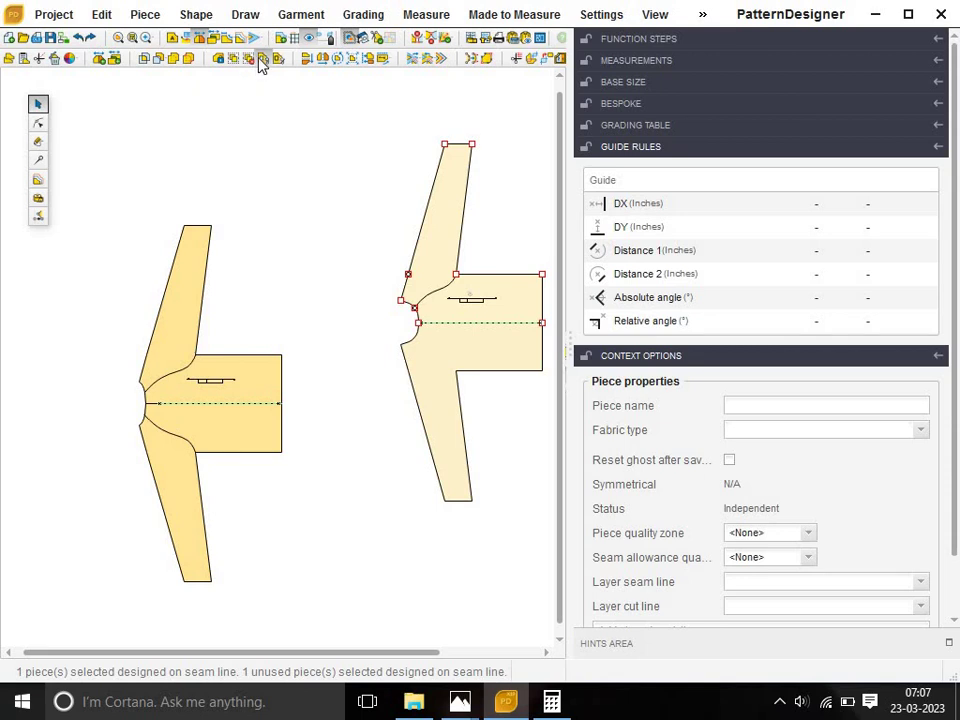
pyautogui.click(262, 62)
pyautogui.click(308, 203)
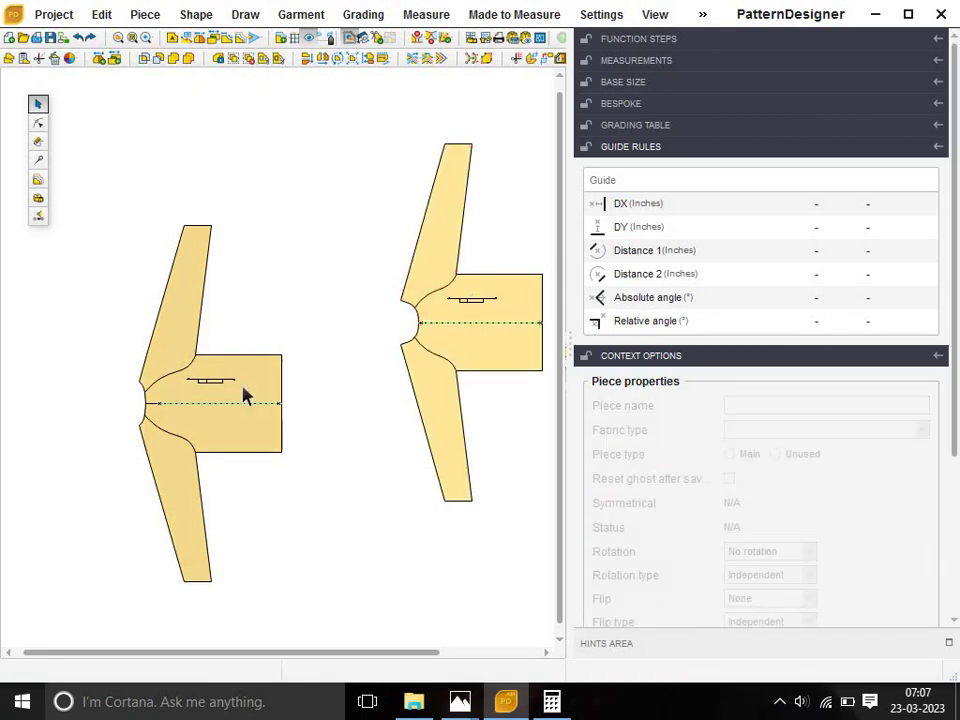
# Zoom into the left piece and select the upper raglan curve's tangent handle end.
pyautogui.scroll(2, 168, 400)
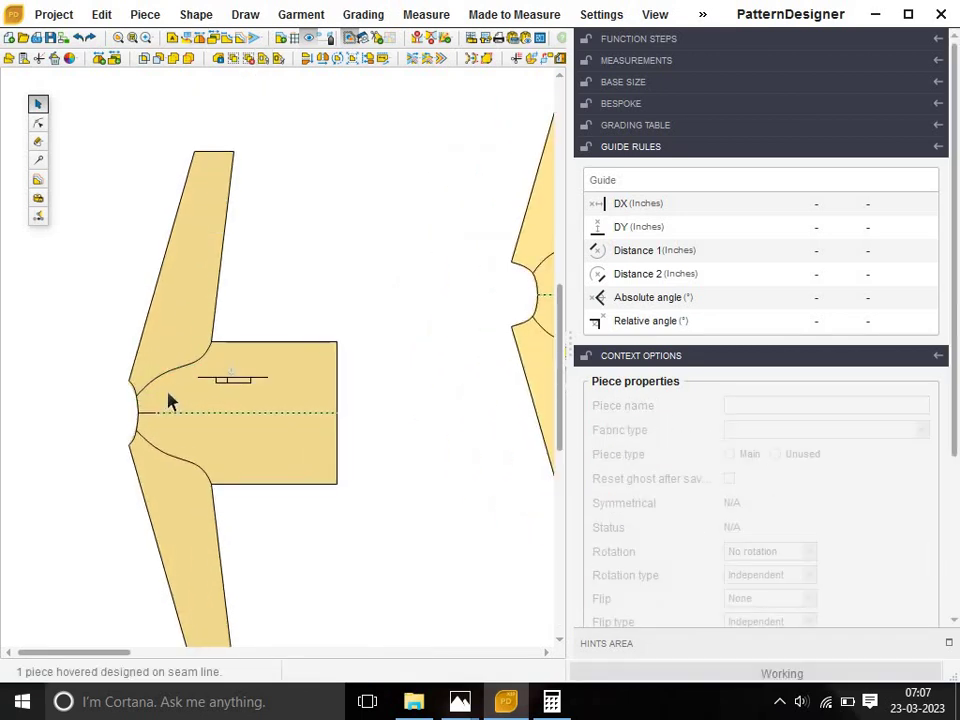
pyautogui.scroll(1, 168, 400)
pyautogui.scroll(1, 168, 400)
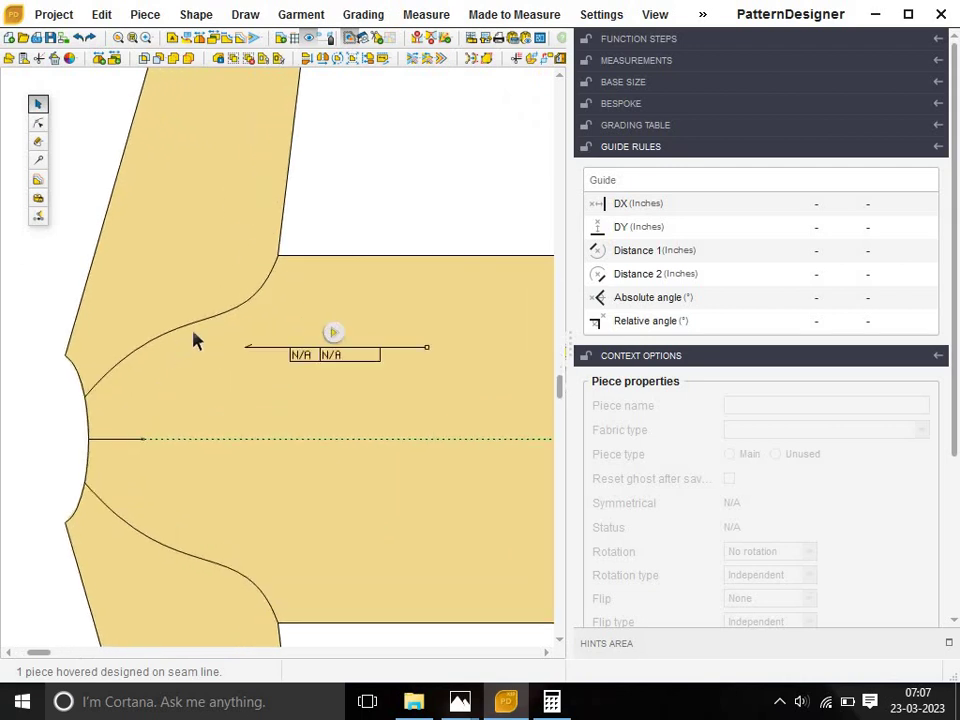
pyautogui.click(38, 125)
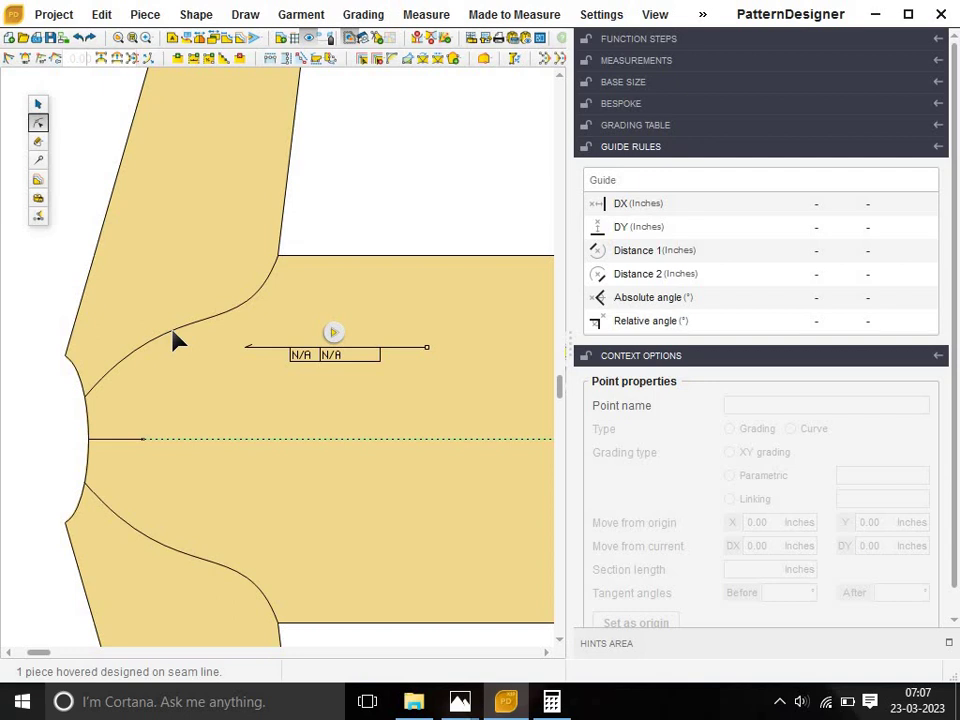
pyautogui.click(174, 339)
pyautogui.click(175, 338)
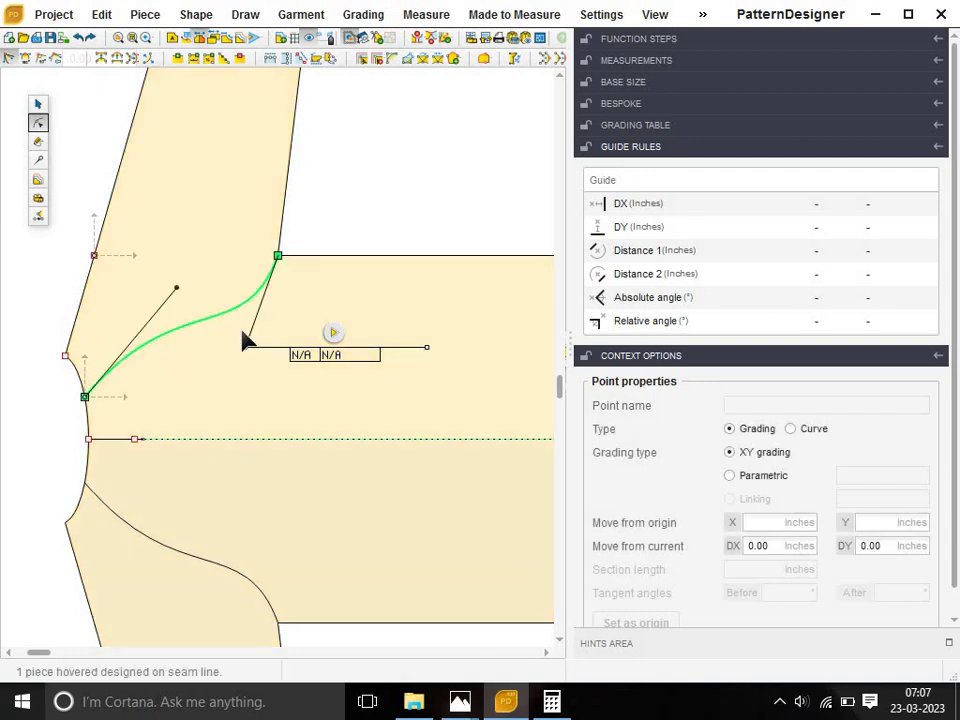
pyautogui.click(177, 286)
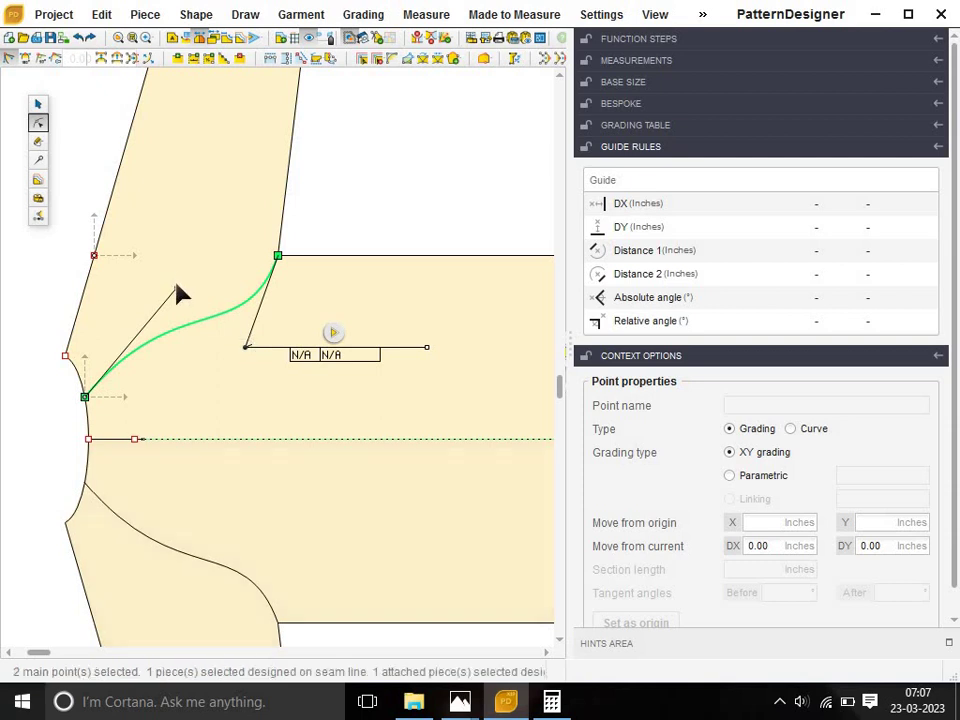
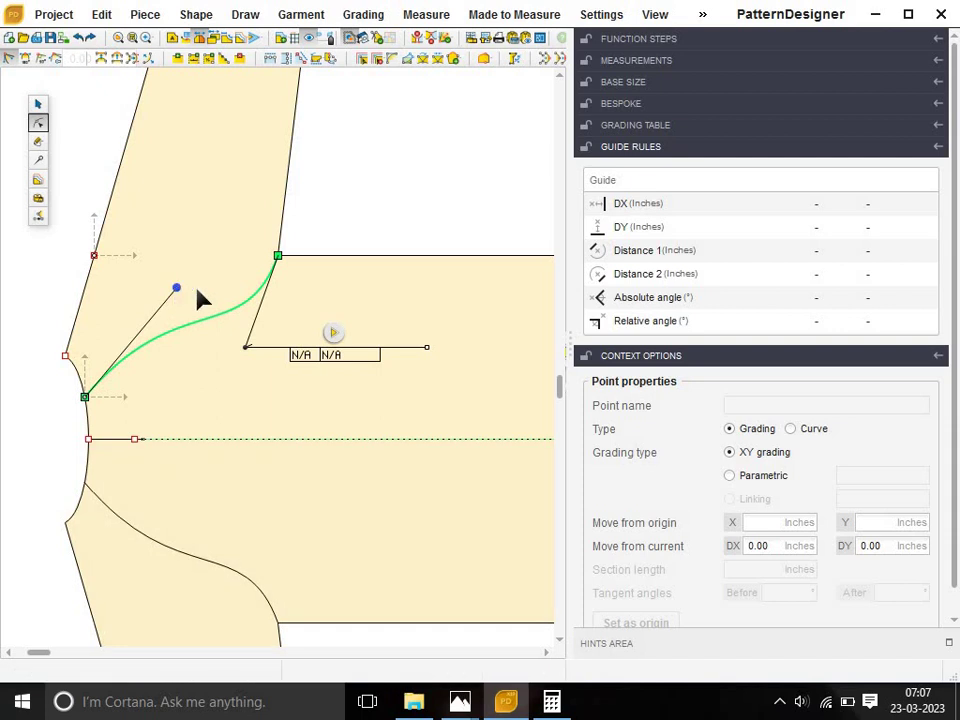
# Inspect the underarm curve's end point, then clear the curve selection.
pyautogui.scroll(-2, 257, 543)
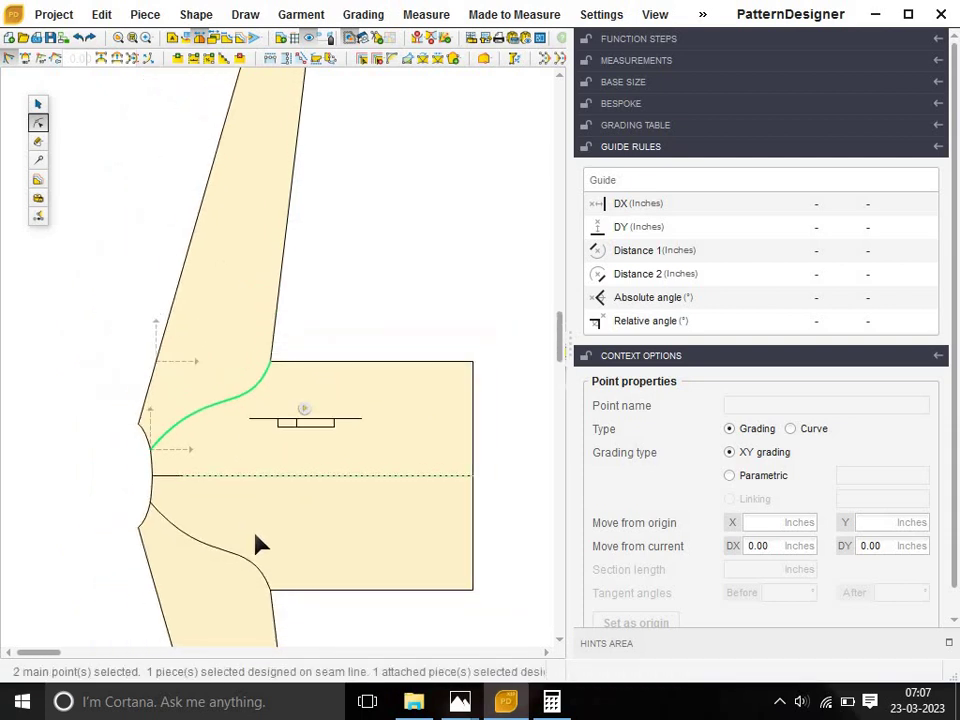
pyautogui.click(249, 418)
pyautogui.click(310, 328)
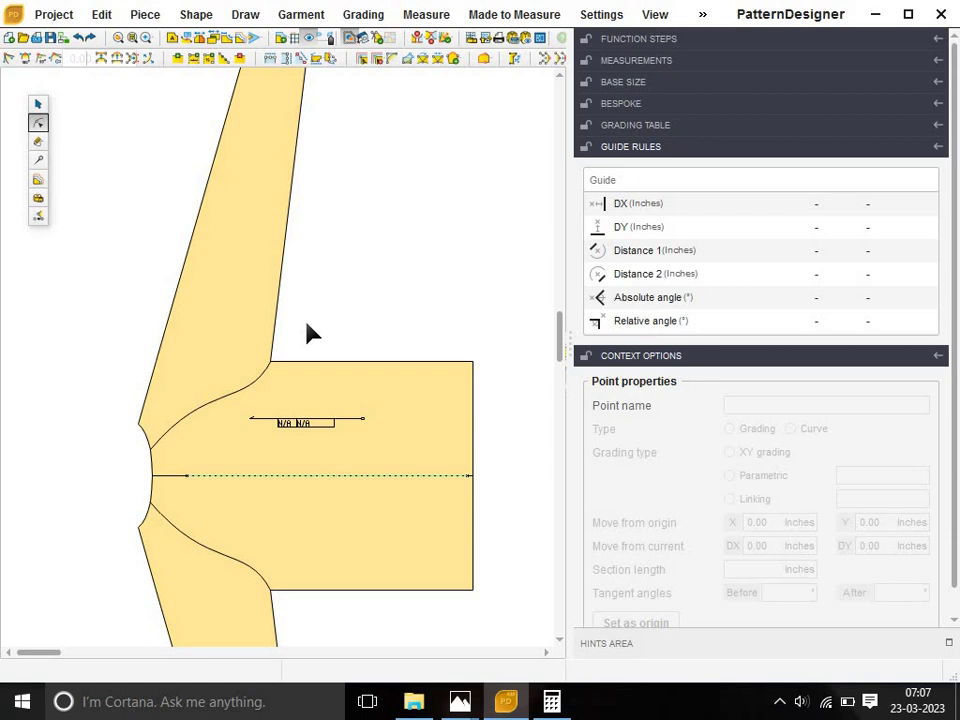
# Try moving the right bodice's top-right corner point inward, then undo it and deselect.
pyautogui.scroll(-5, 310, 333)
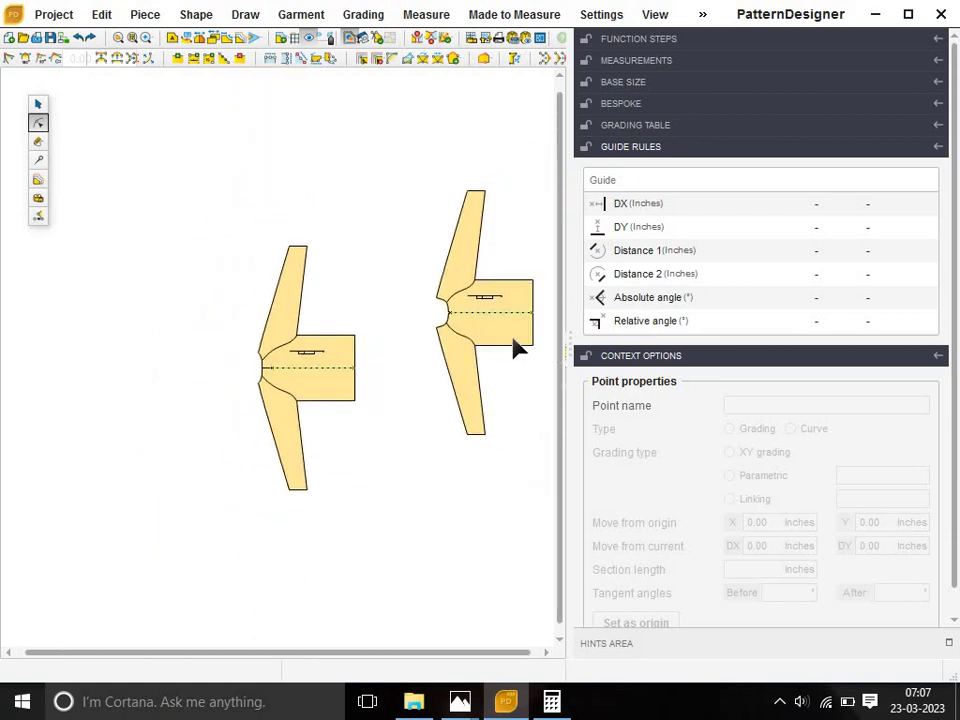
pyautogui.scroll(2, 512, 346)
pyautogui.click(484, 272)
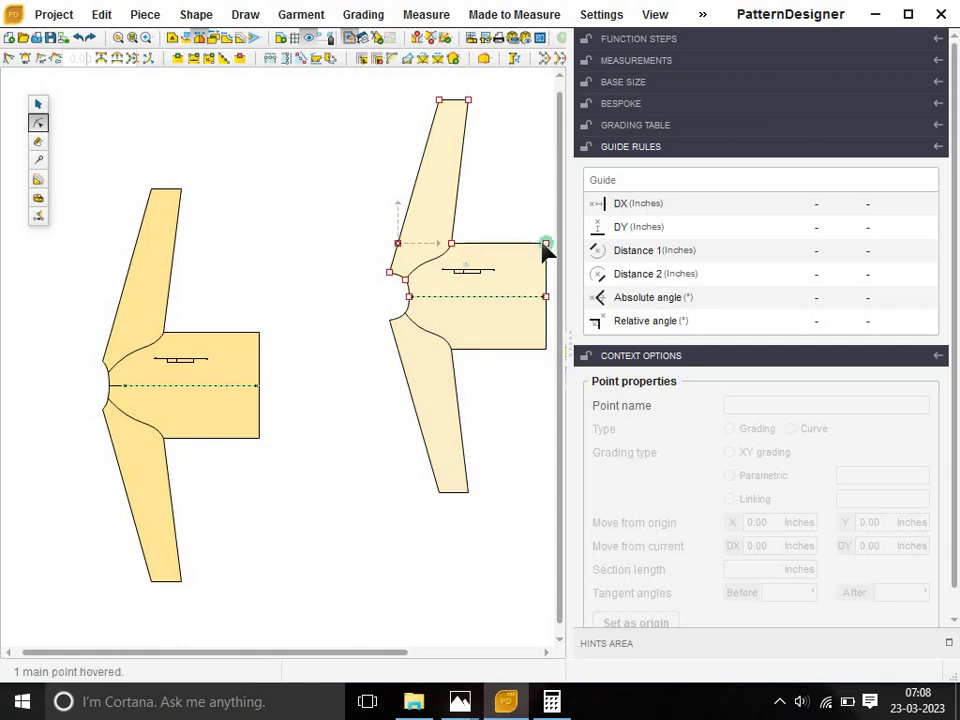
pyautogui.click(545, 245)
pyautogui.moveTo(545, 243); pyautogui.dragTo(435, 285)
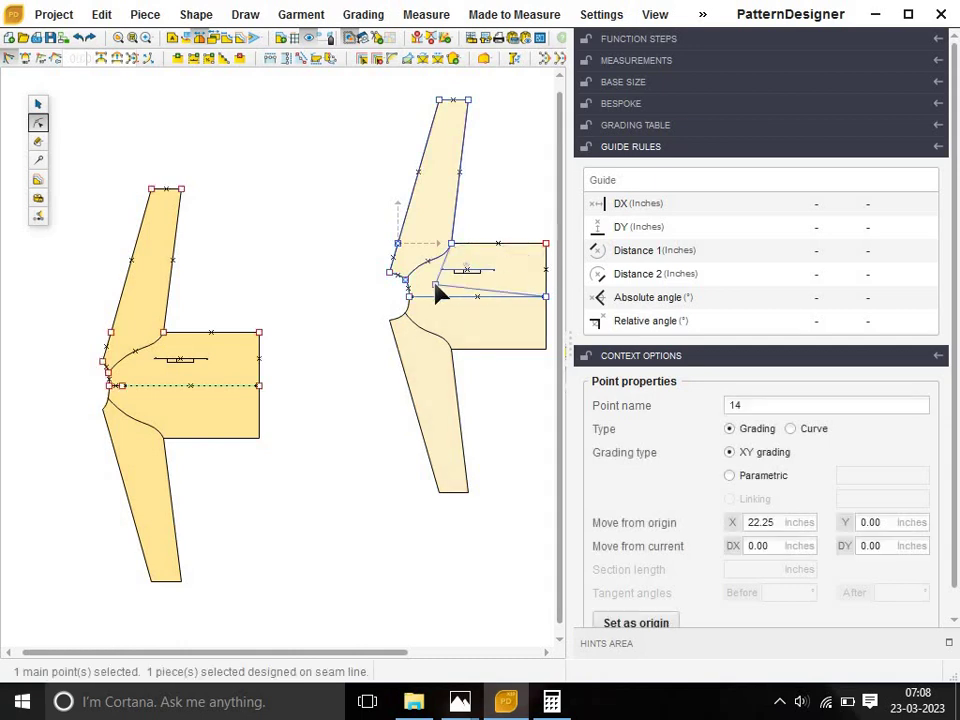
pyautogui.click(78, 37)
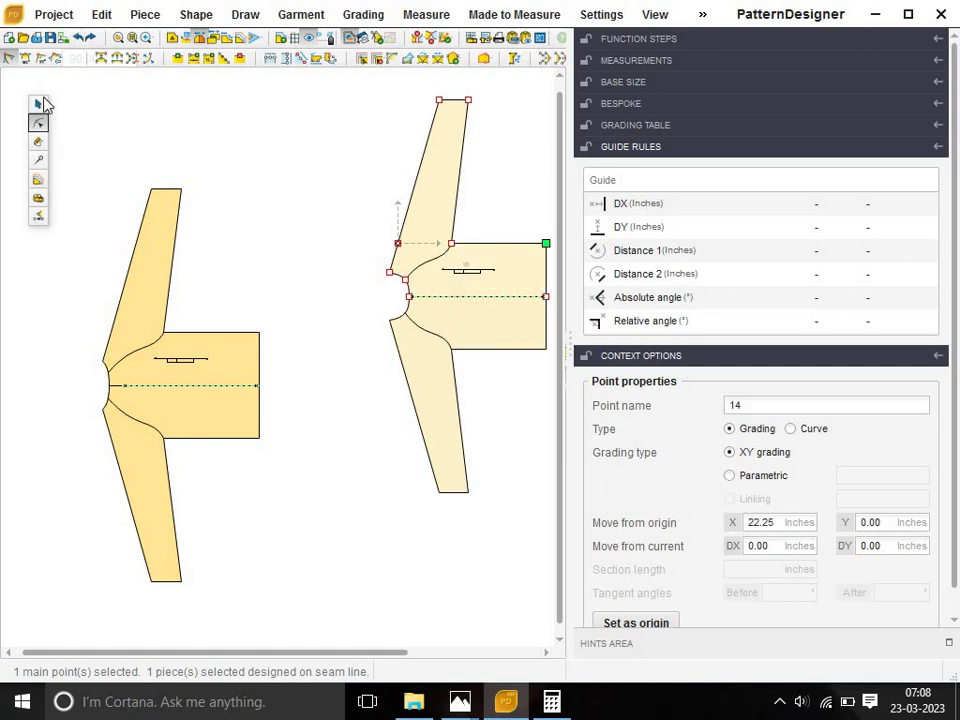
pyautogui.click(56, 106)
# Switch to whole-piece selection and lay the right bodice piece over the left one.
pyautogui.click(40, 104)
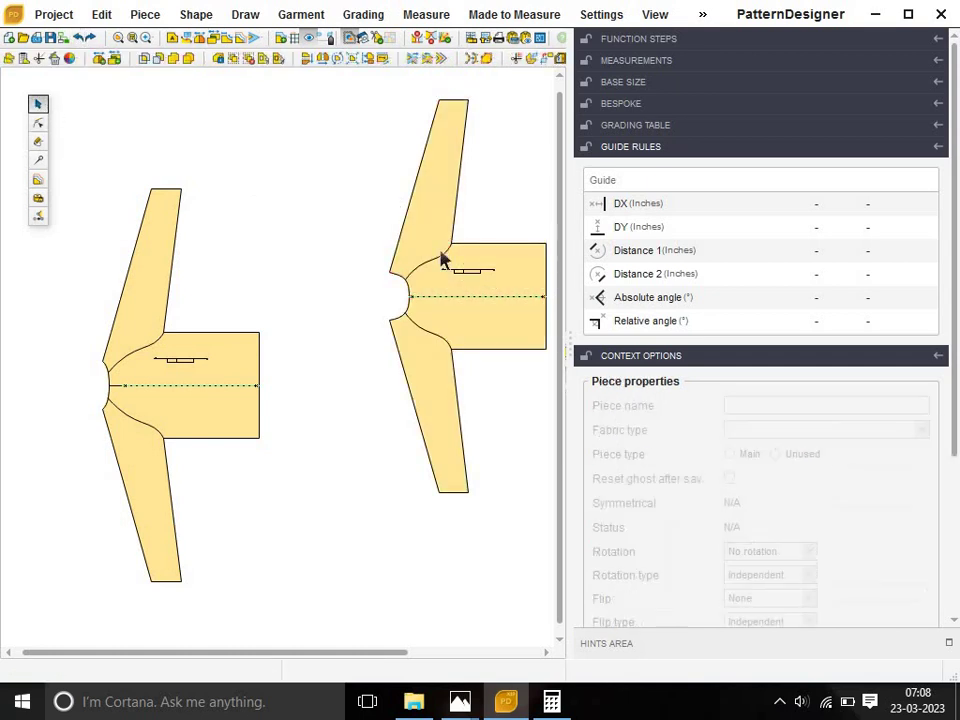
pyautogui.click(510, 278)
pyautogui.moveTo(548, 252); pyautogui.dragTo(262, 335)
# Zoom into the armhole, highlight the upper underarm curve, and enter Shape mode.
pyautogui.scroll(2, 140, 350)
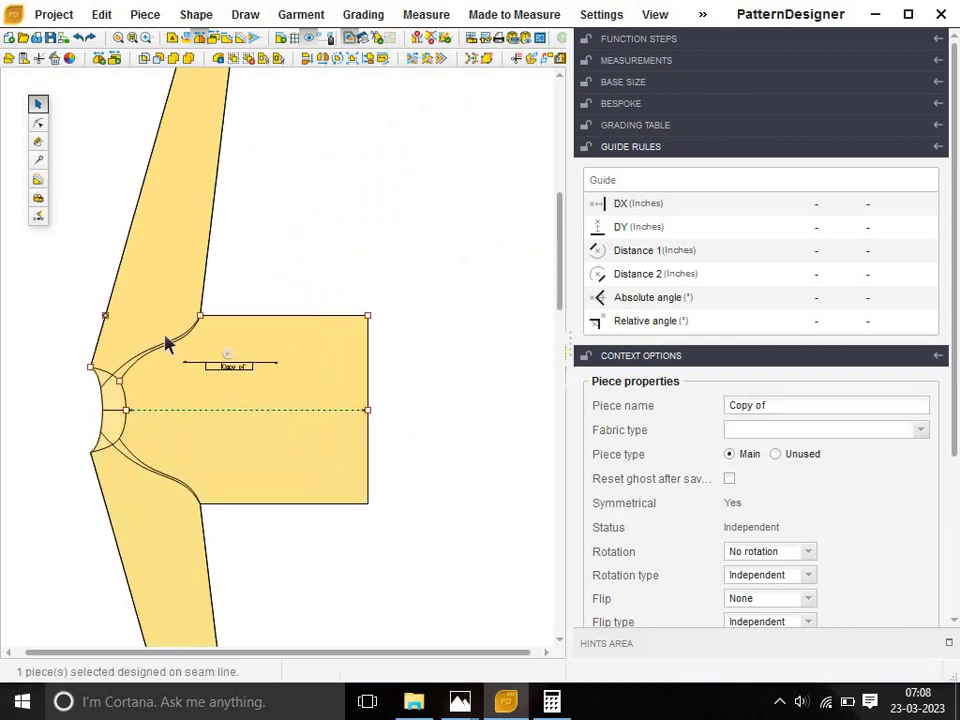
pyautogui.scroll(2, 200, 315)
pyautogui.scroll(2, 221, 321)
pyautogui.scroll(1, 220, 340)
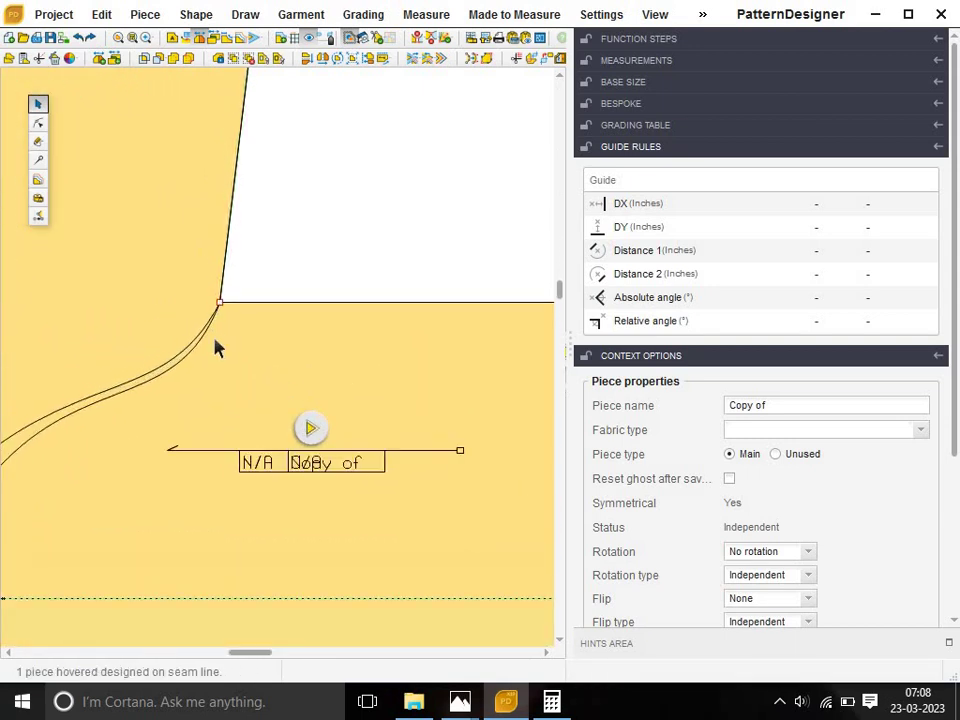
pyautogui.scroll(-1, 196, 349)
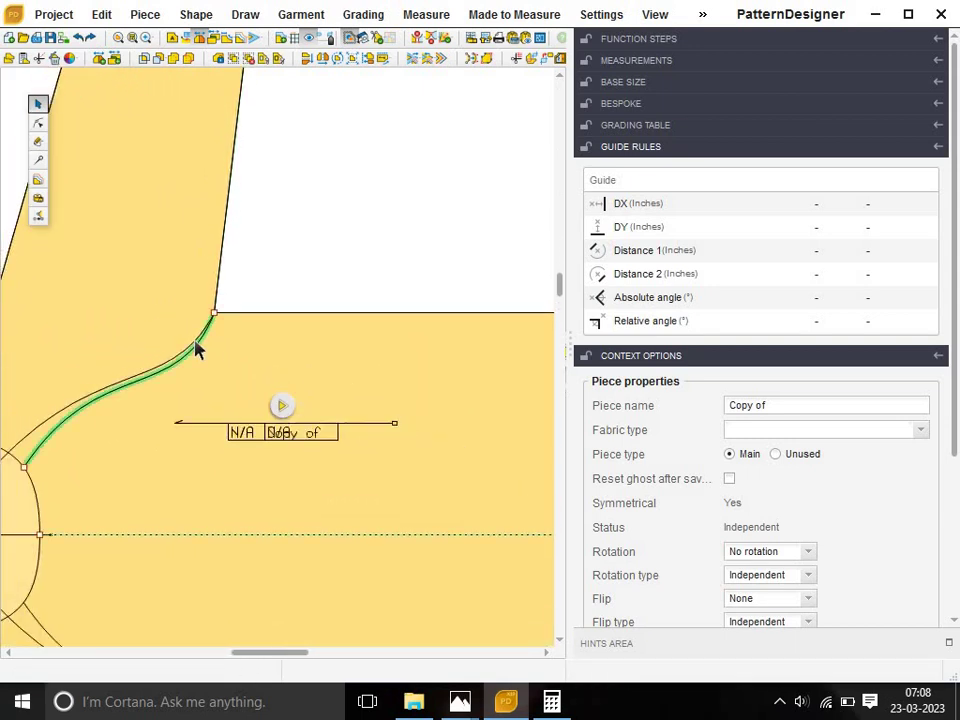
pyautogui.scroll(-1, 195, 345)
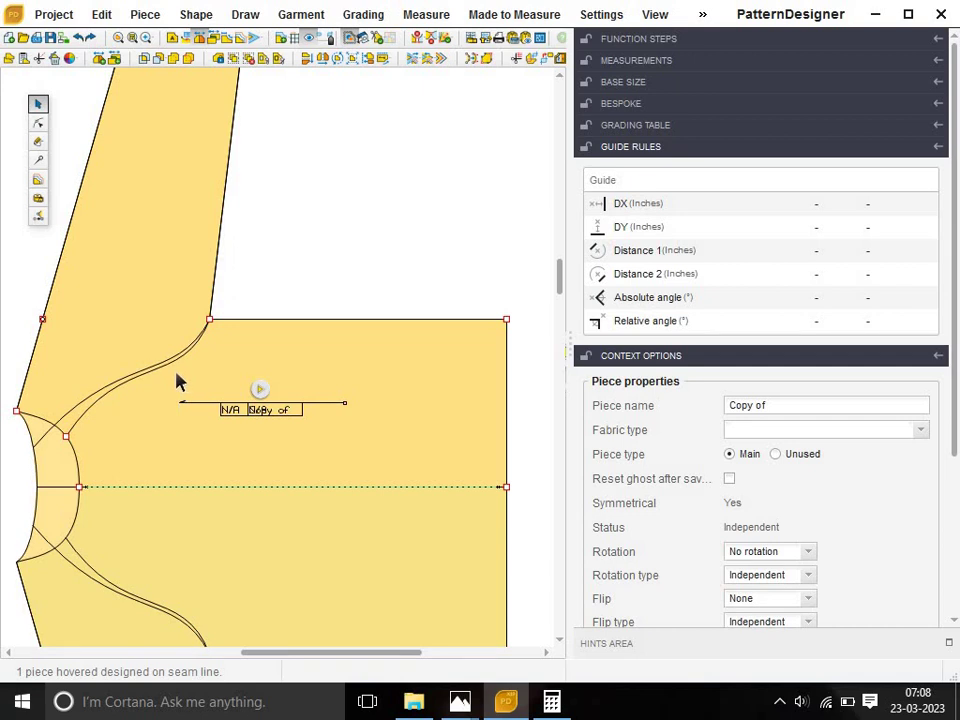
pyautogui.scroll(1, 176, 381)
pyautogui.scroll(1, 176, 381)
pyautogui.scroll(1, 176, 381)
pyautogui.scroll(1, 221, 341)
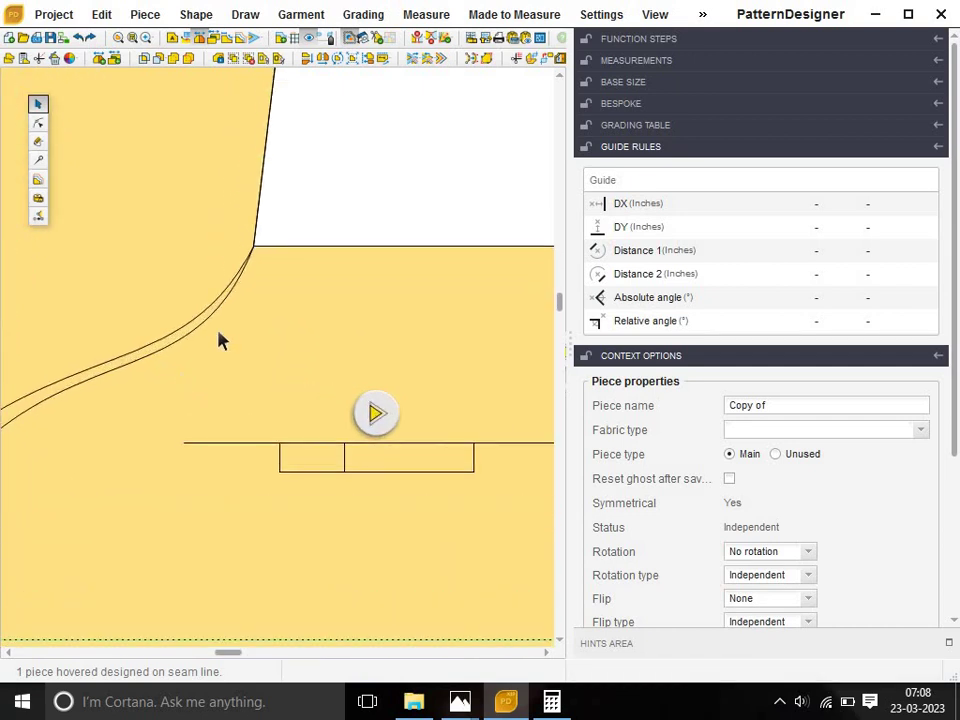
pyautogui.click(182, 330)
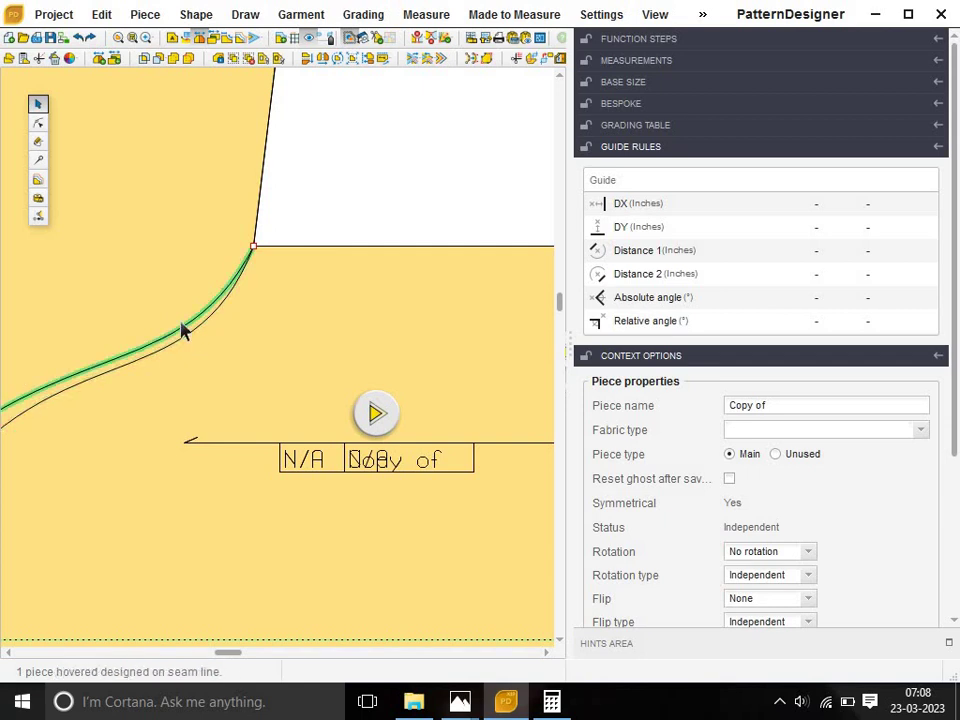
pyautogui.click(37, 122)
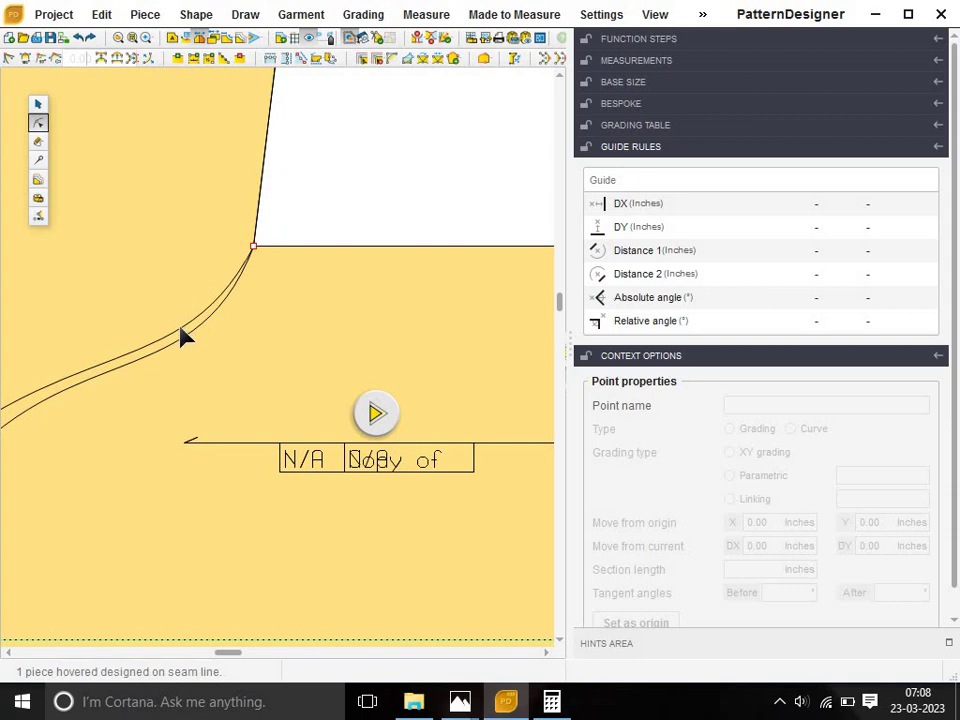
pyautogui.scroll(-2, 178, 338)
pyautogui.scroll(-2, 170, 339)
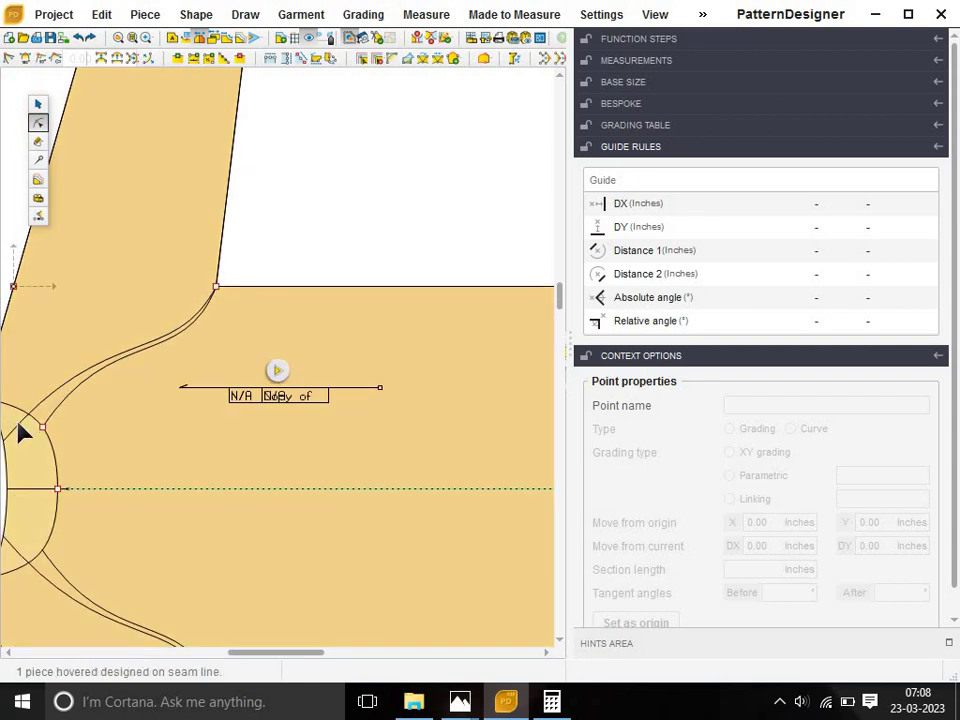
# Adjust the tangent handle of the upper underarm seam curve.
pyautogui.click(22, 432)
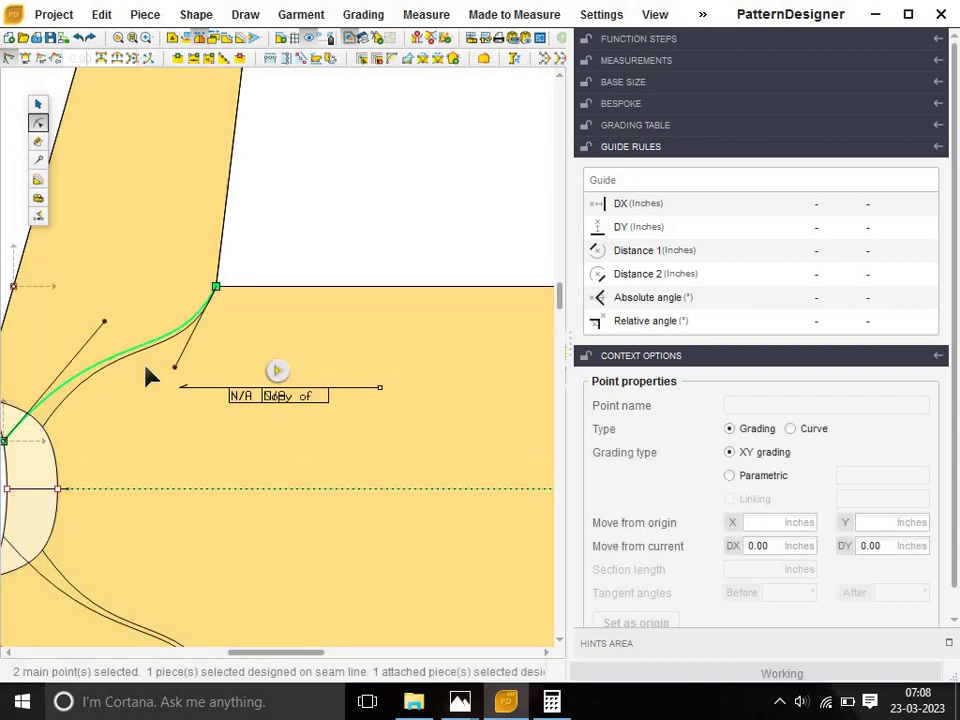
pyautogui.scroll(2, 165, 380)
pyautogui.scroll(1, 190, 380)
pyautogui.scroll(1, 215, 385)
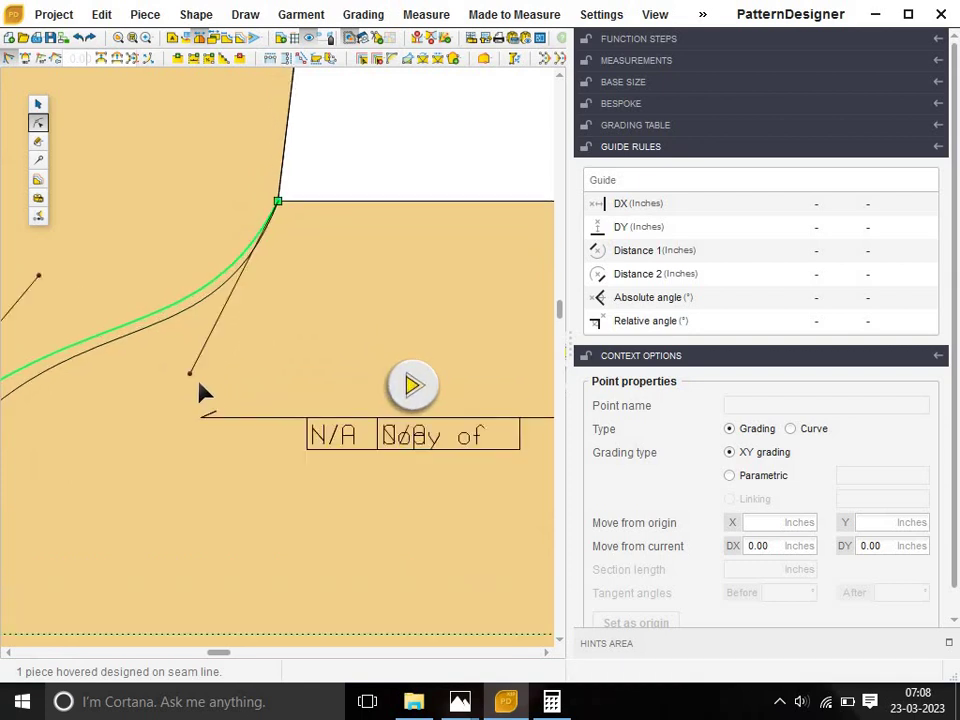
pyautogui.click(191, 378)
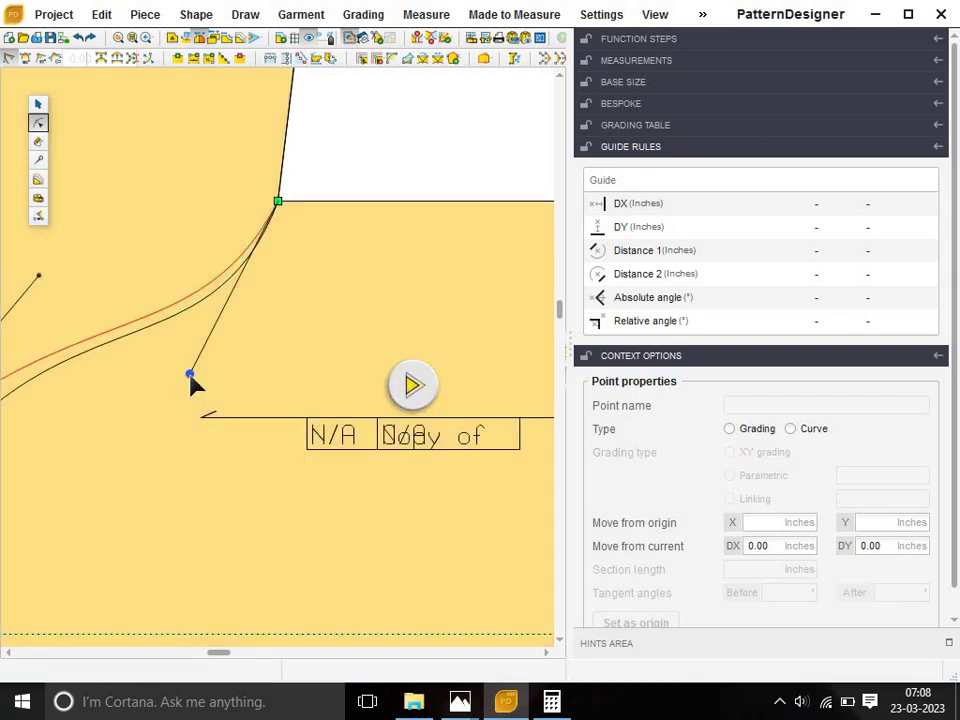
pyautogui.moveTo(203, 390); pyautogui.dragTo(204, 390)
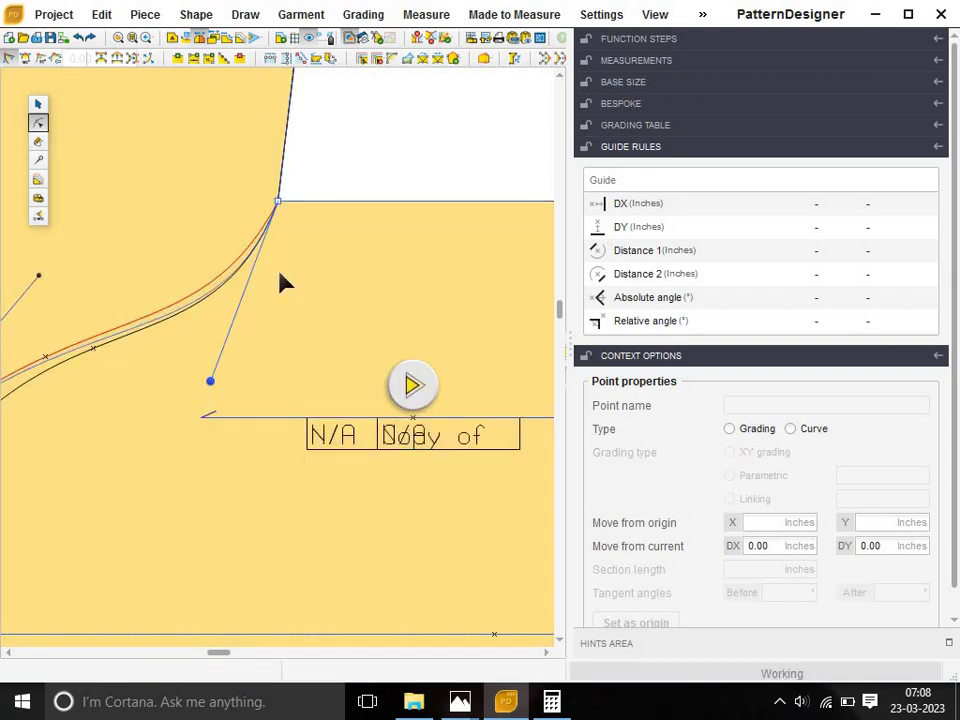
pyautogui.click(278, 202)
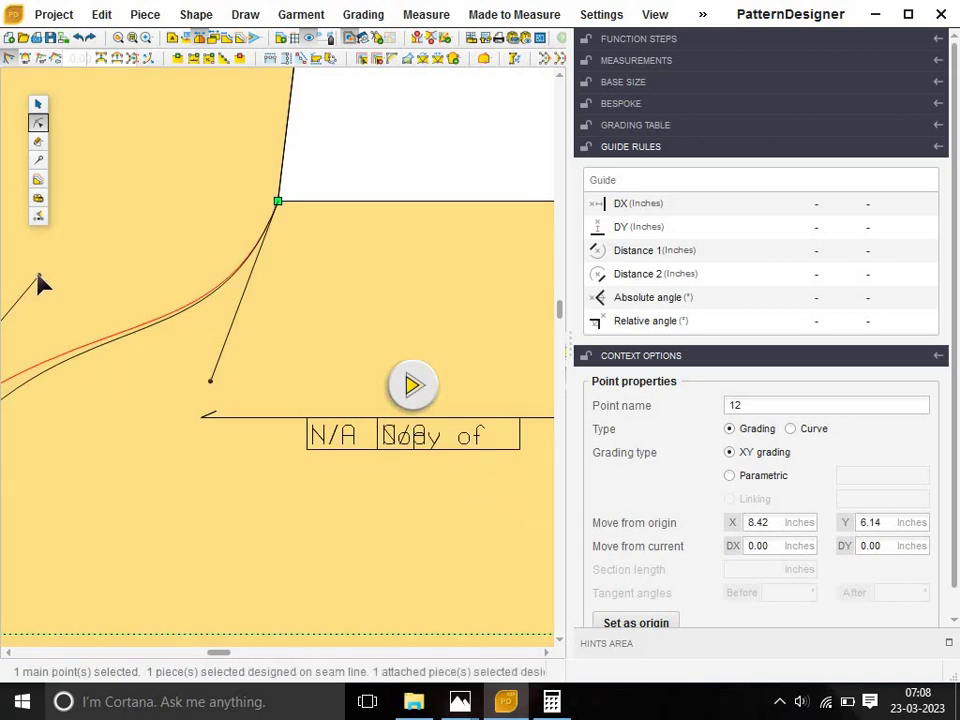
# Drag curve point 13 down to reshape the underarm.
pyautogui.moveTo(37, 277); pyautogui.dragTo(37, 292)
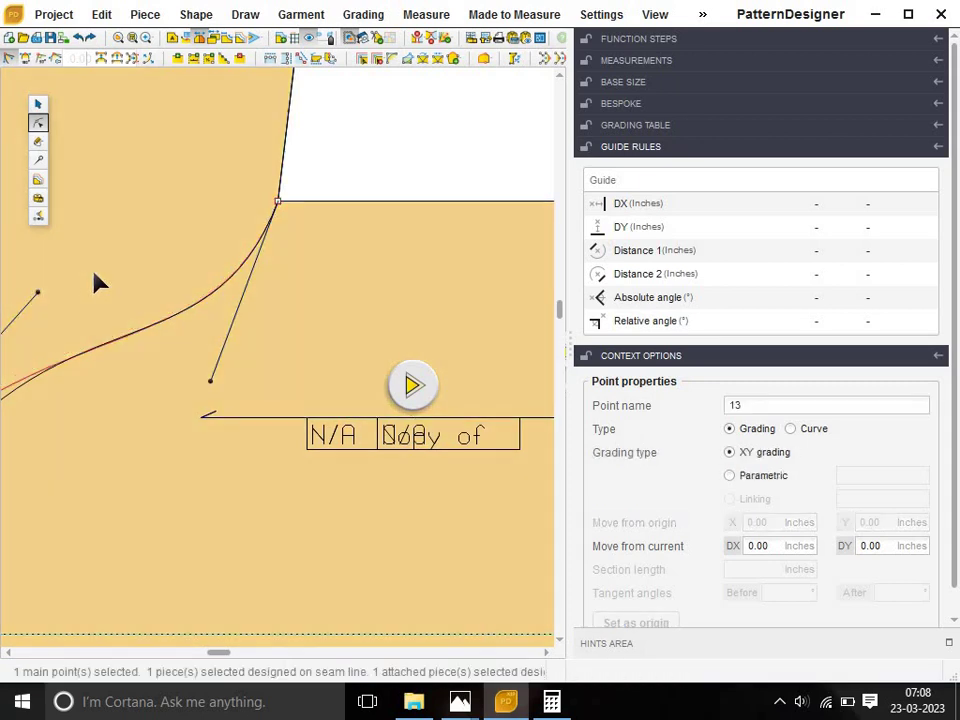
pyautogui.scroll(-2, 111, 289)
pyautogui.scroll(-2, 103, 311)
pyautogui.scroll(-2, 60, 360)
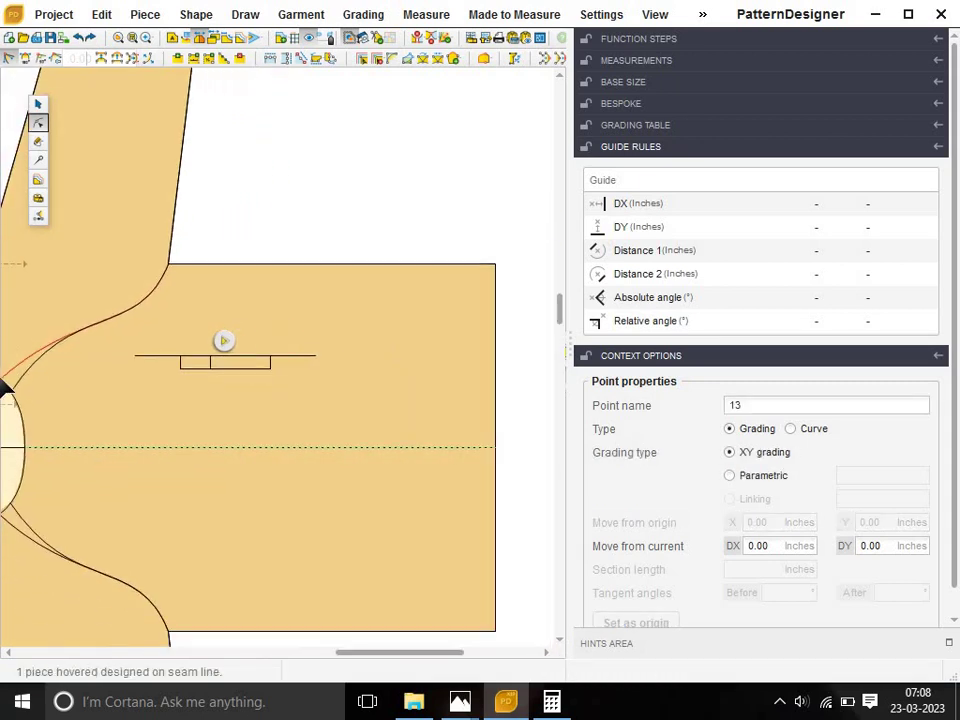
pyautogui.scroll(-2, 30, 360)
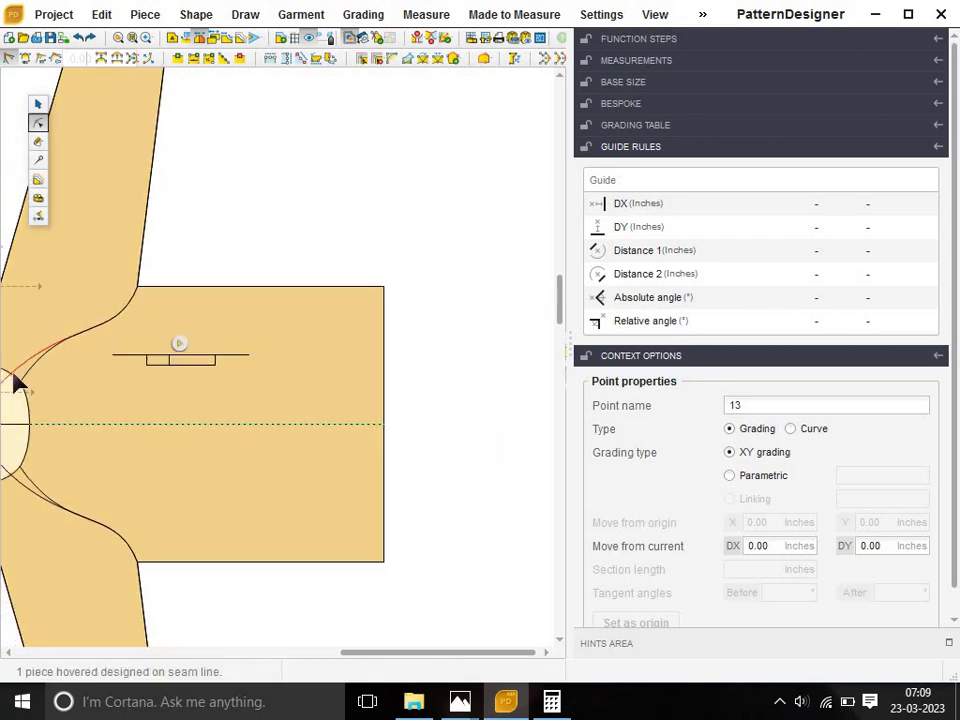
pyautogui.scroll(-2, 51, 386)
pyautogui.scroll(-2, 64, 386)
pyautogui.scroll(-1, 55, 320)
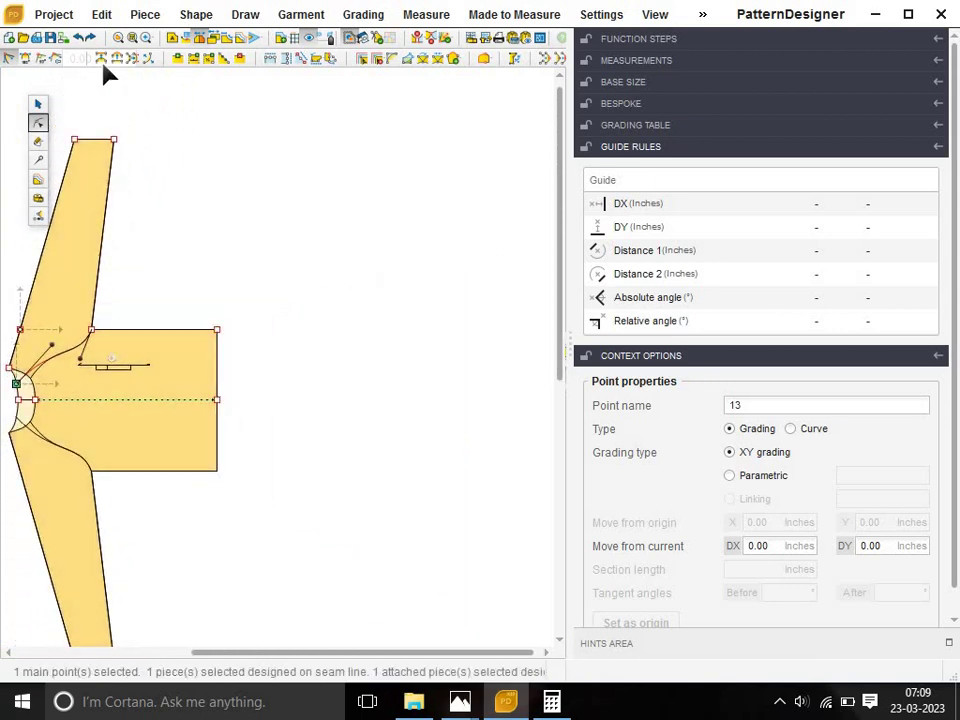
# Fit the whole piece into view and deselect the curve point.
pyautogui.click(118, 38)
pyautogui.scroll(2, 253, 274)
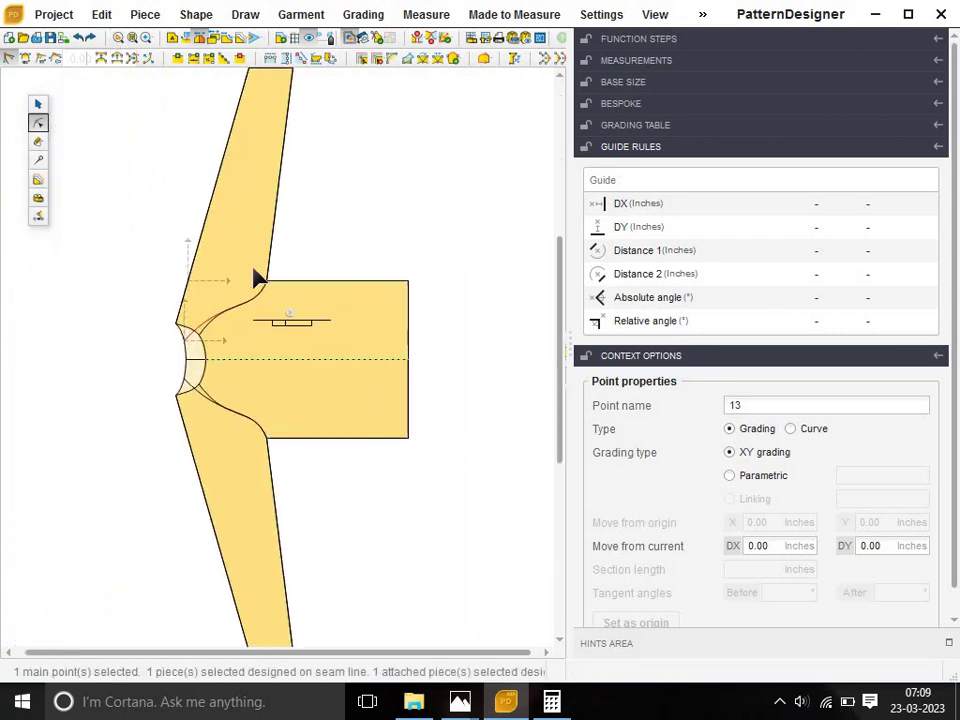
pyautogui.scroll(1, 278, 275)
pyautogui.scroll(2, 276, 274)
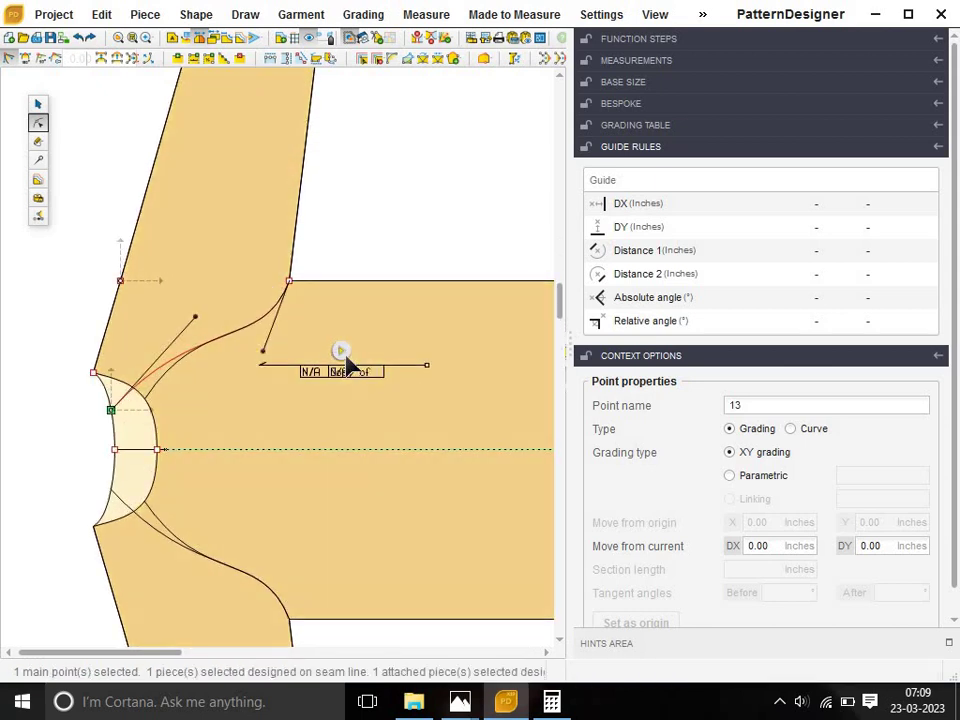
pyautogui.scroll(1, 340, 362)
pyautogui.scroll(1, 330, 354)
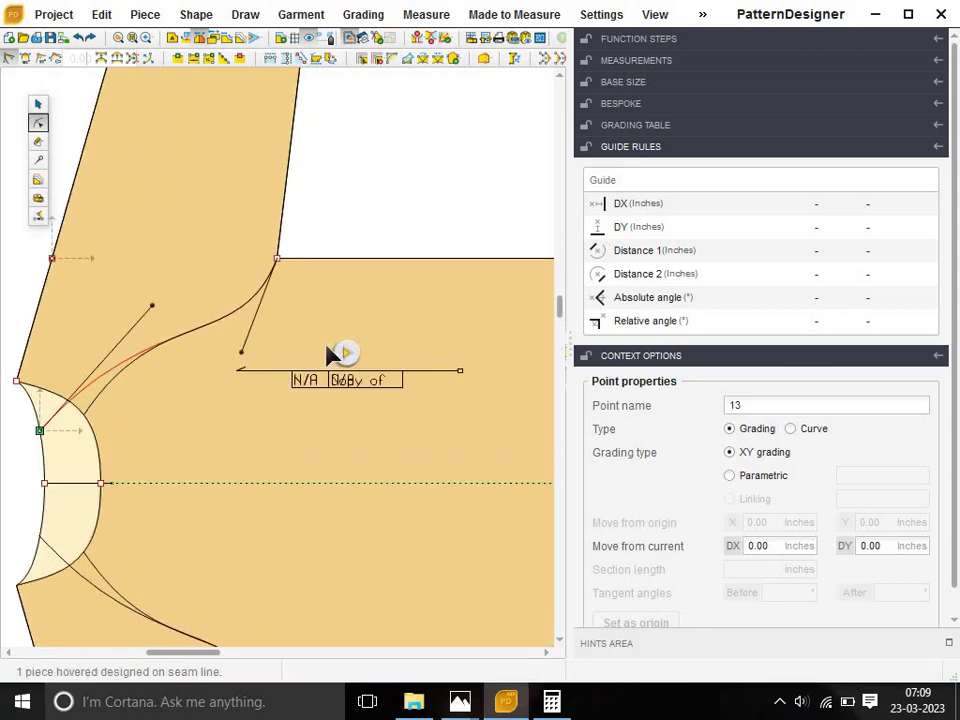
pyautogui.scroll(-1, 330, 354)
pyautogui.scroll(-1, 330, 354)
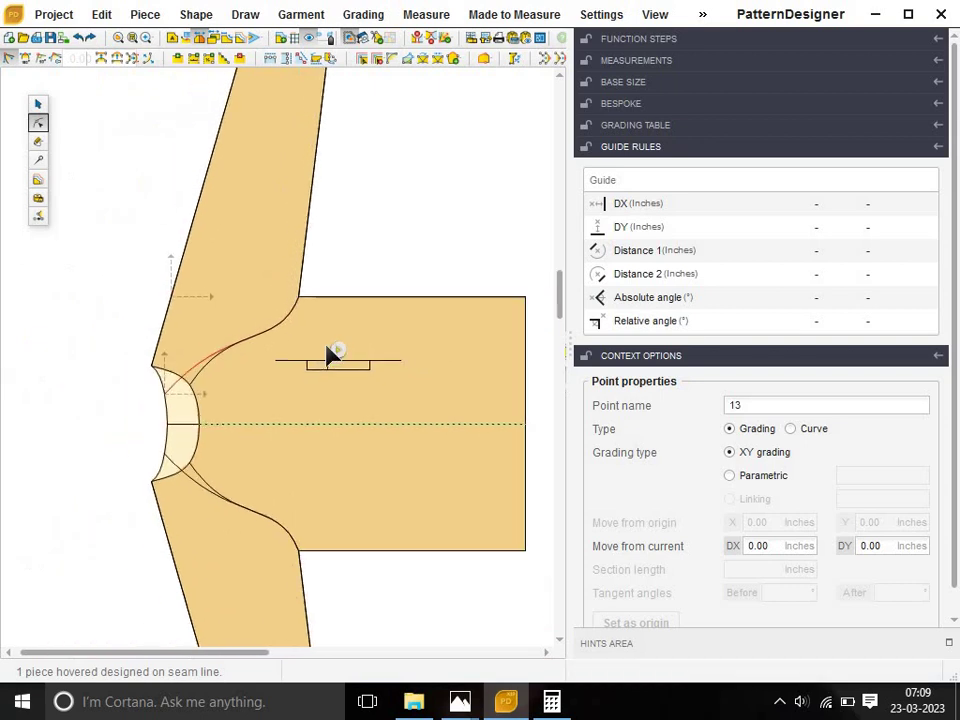
pyautogui.scroll(-1, 330, 354)
pyautogui.scroll(-1, 330, 354)
pyautogui.click(272, 317)
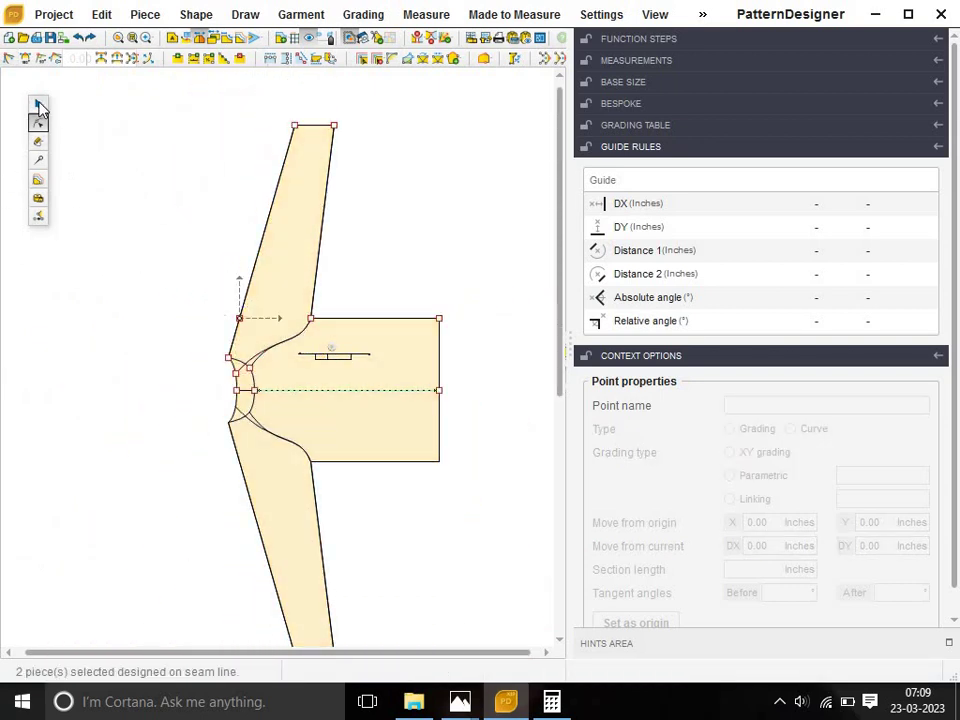
# Move the 'Copy of' bodice to the original's upper right, lower the original, and deselect.
pyautogui.moveTo(250, 280); pyautogui.dragTo(117, 276)
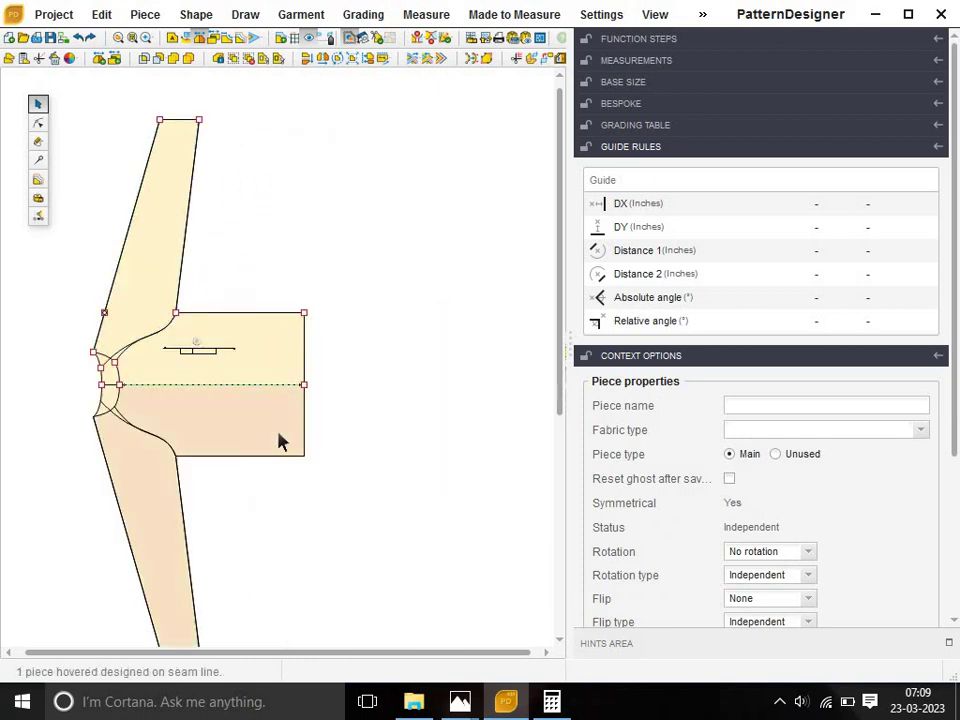
pyautogui.keyDown('ctrl'); pyautogui.moveTo(231, 354); pyautogui.dragTo(362, 232); pyautogui.keyUp('ctrl')
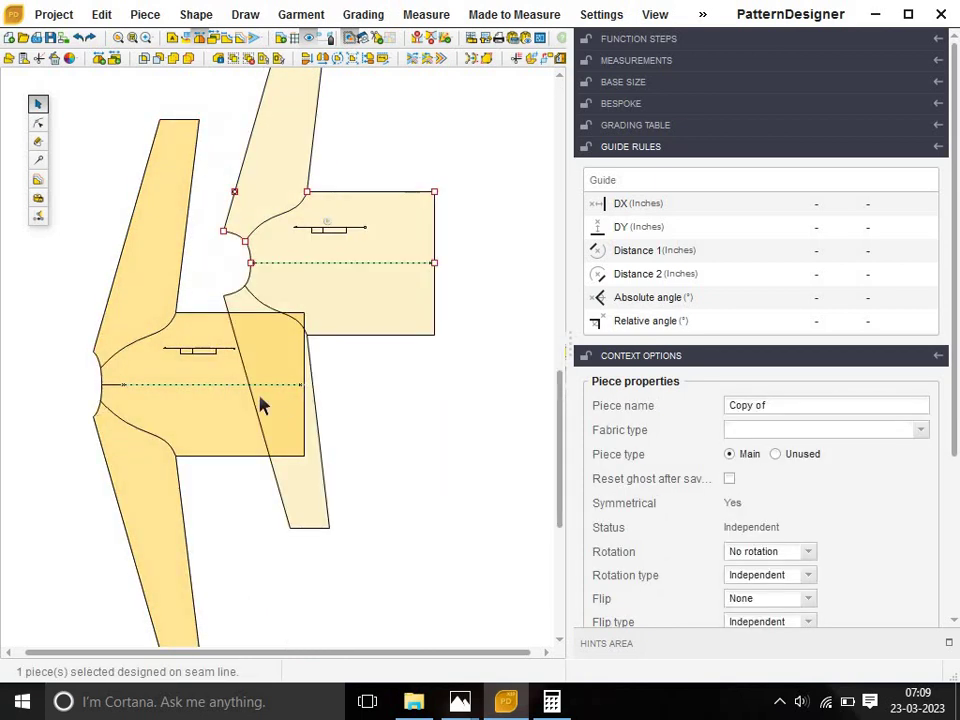
pyautogui.scroll(-2, 192, 358)
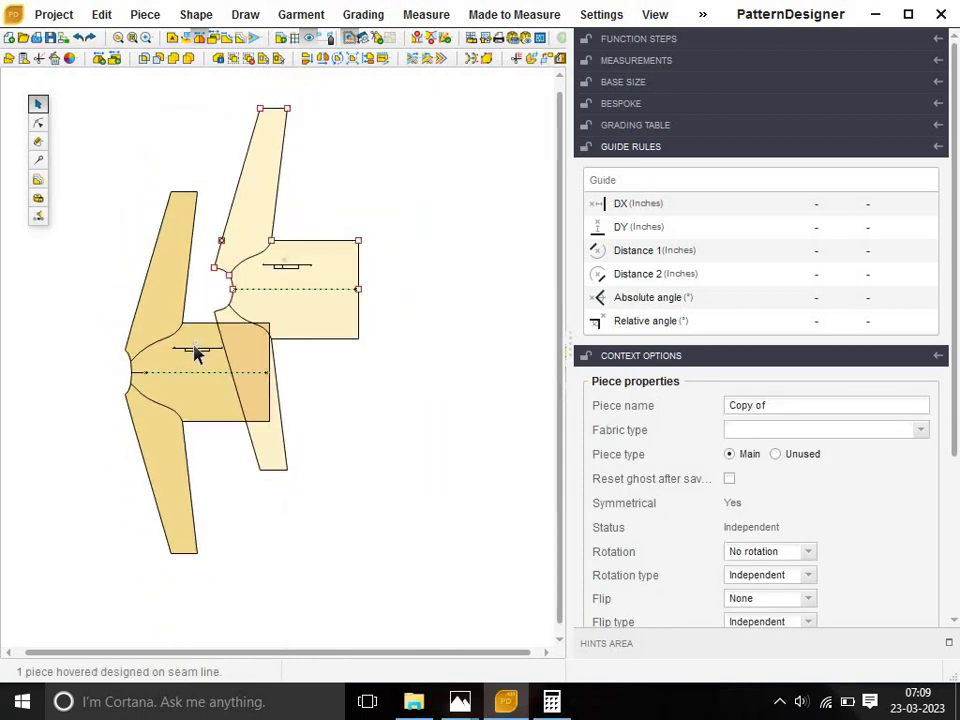
pyautogui.moveTo(232, 378); pyautogui.dragTo(326, 377)
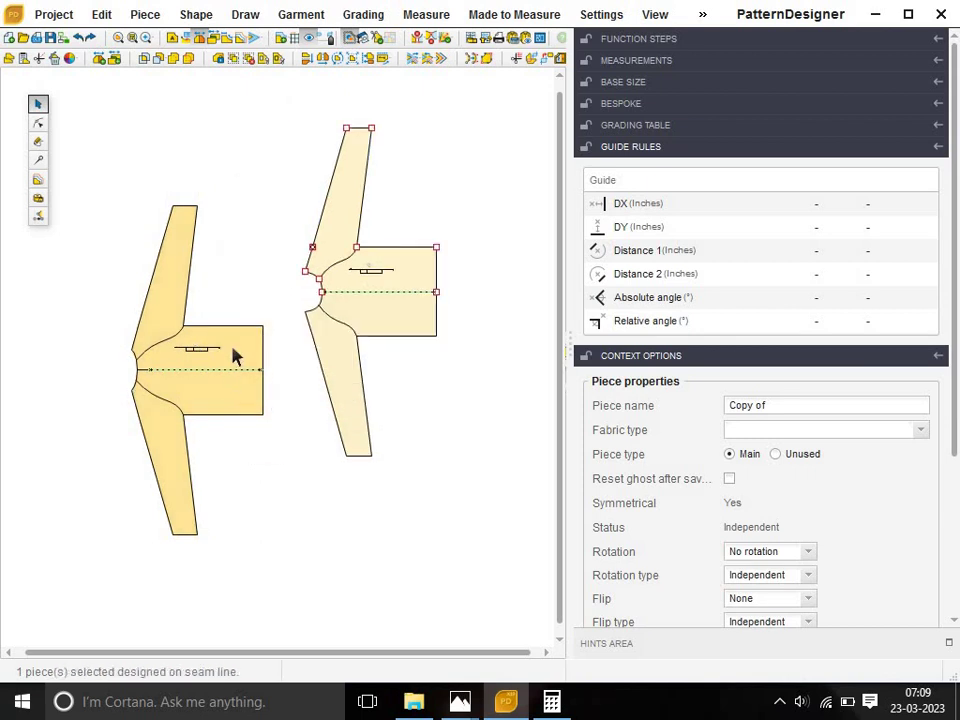
pyautogui.moveTo(231, 371); pyautogui.dragTo(236, 426)
pyautogui.click(259, 476)
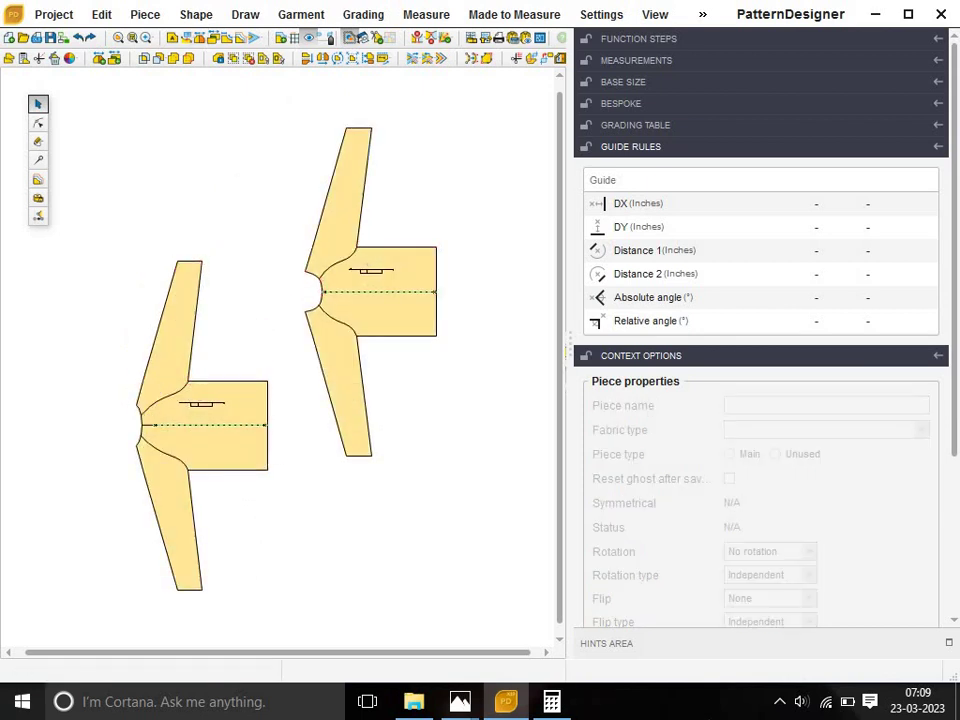
# Create a linked piece from the upper body section and place it below the bodices.
pyautogui.click(531, 60)
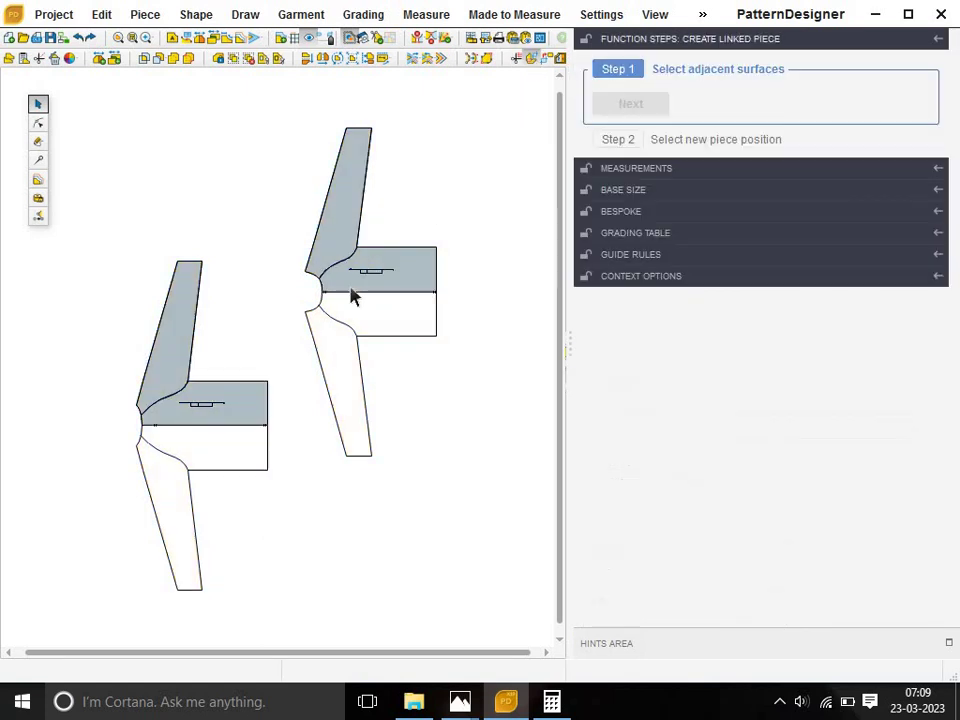
pyautogui.click(215, 418)
pyautogui.click(655, 107)
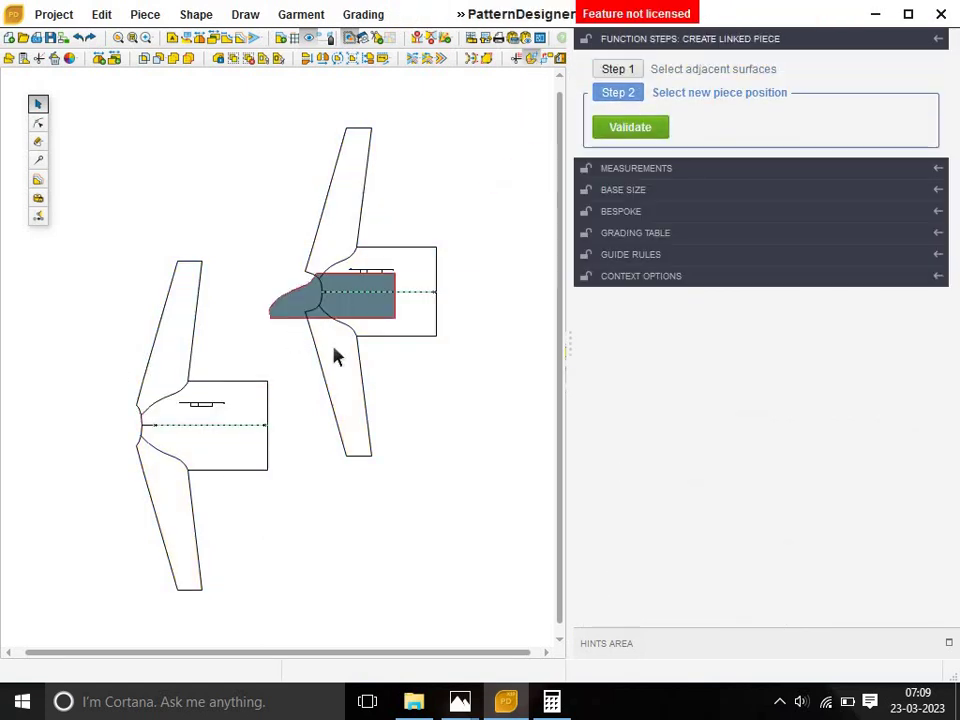
pyautogui.click(366, 560)
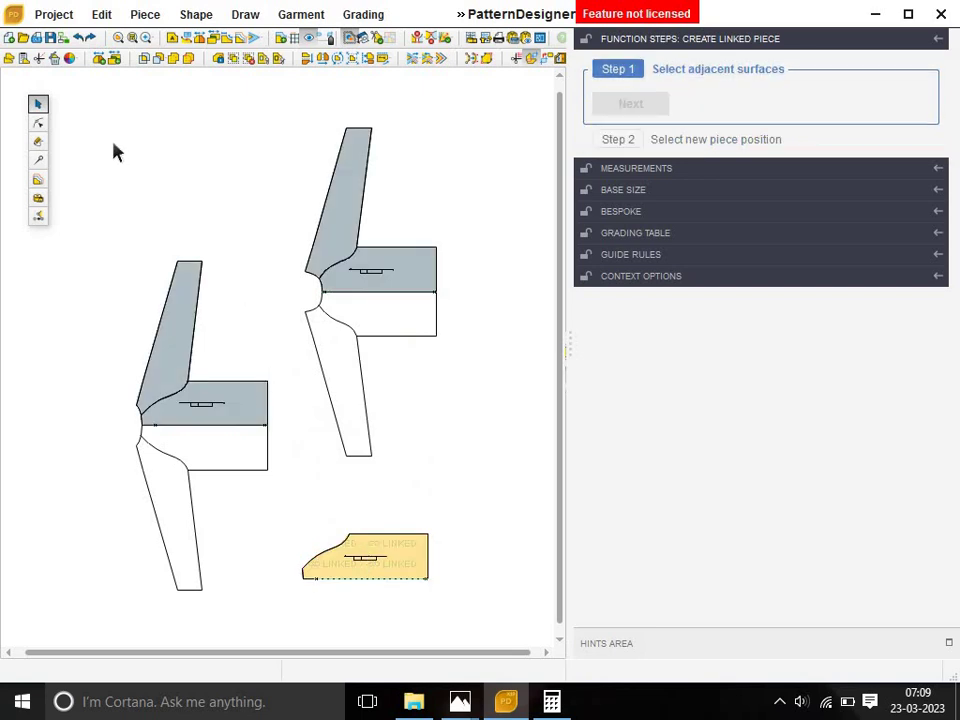
# Break the new bottom piece's link so it becomes independent.
pyautogui.click(546, 58)
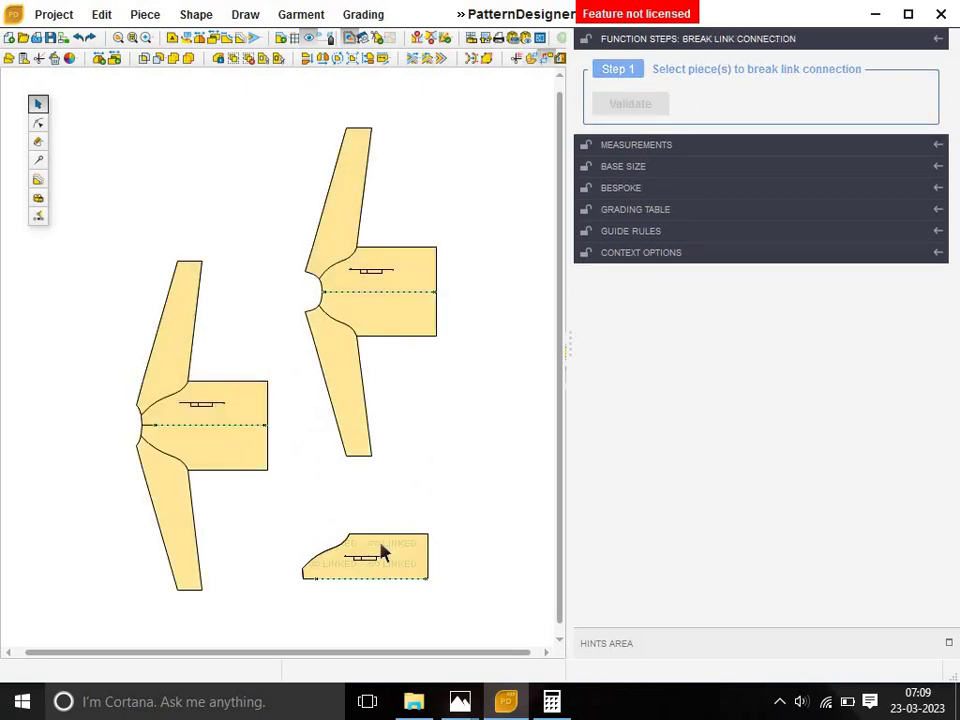
pyautogui.click(378, 541)
pyautogui.click(626, 104)
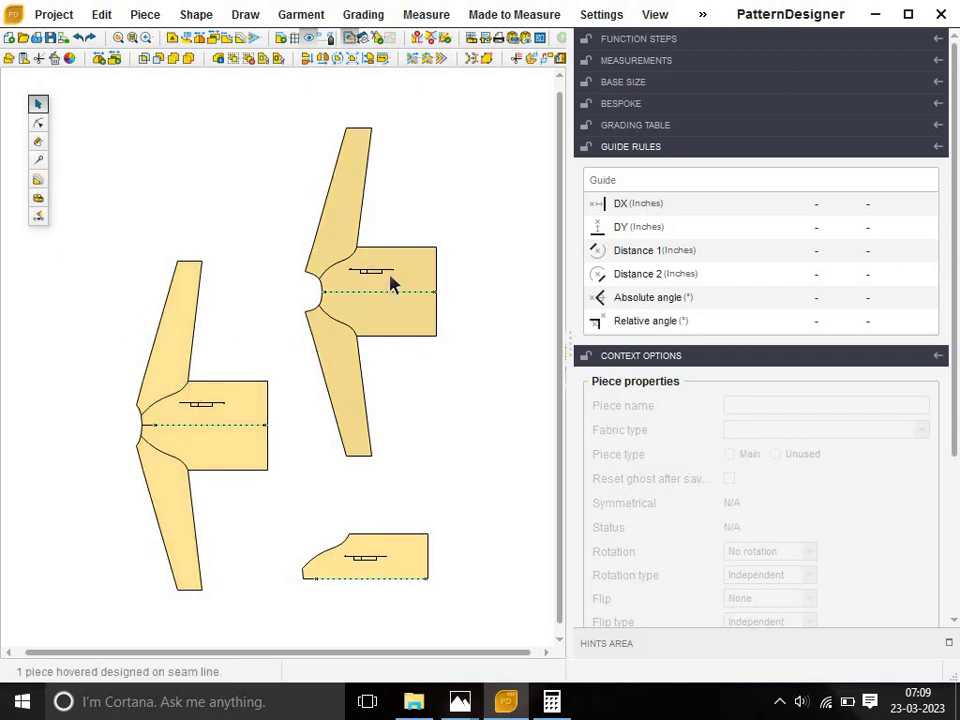
# Create a linked piece from the right bodice's upper section and place it to the right.
pyautogui.click(441, 188)
pyautogui.click(531, 60)
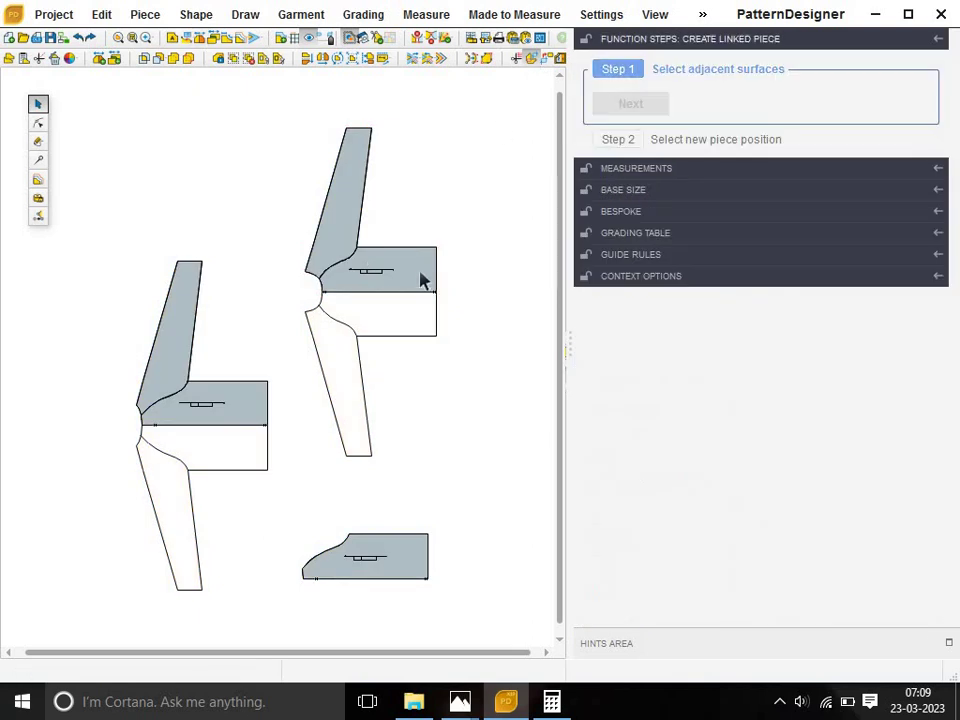
pyautogui.click(408, 280)
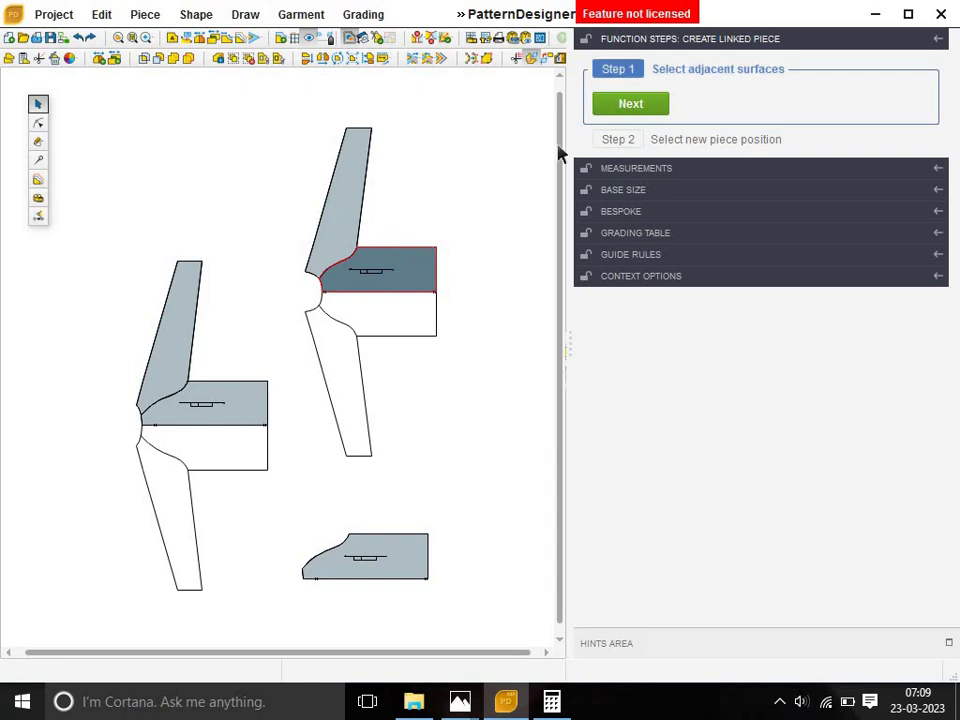
pyautogui.click(620, 104)
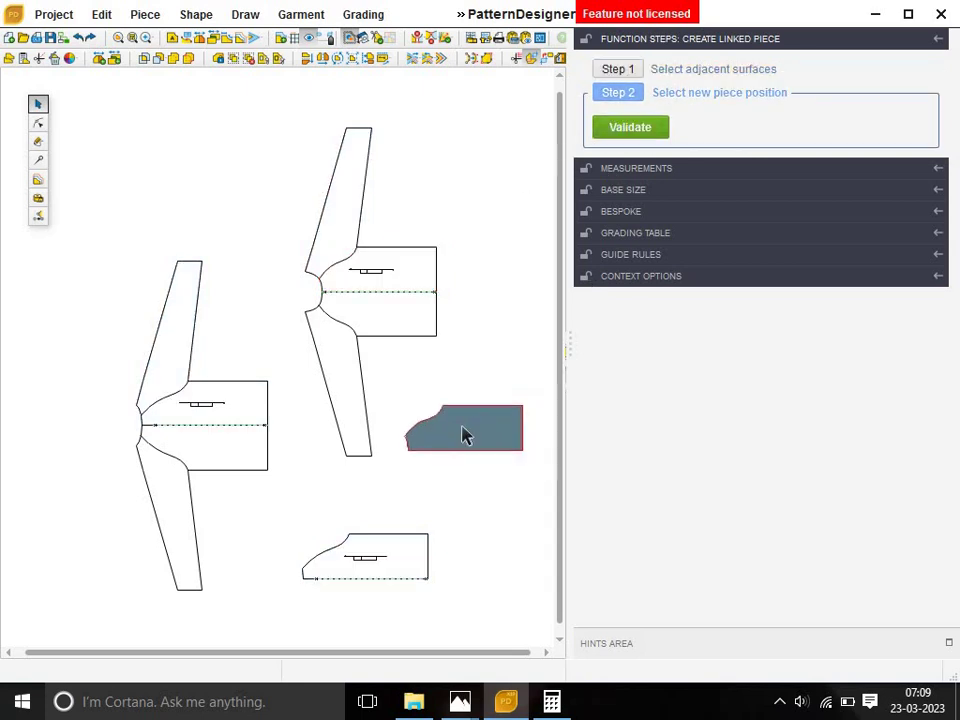
pyautogui.click(466, 440)
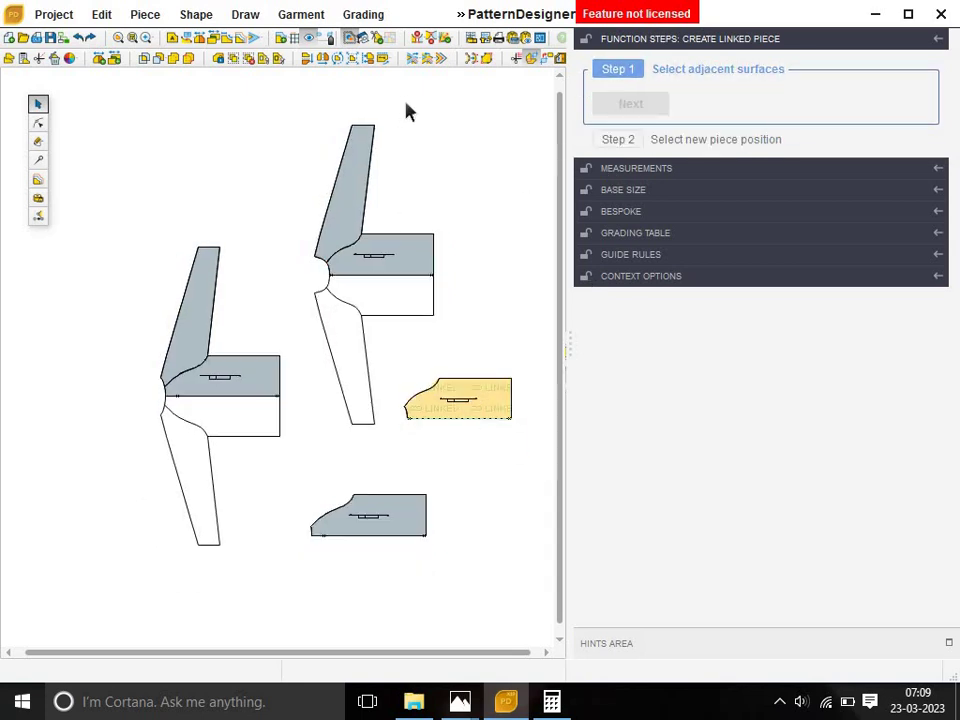
# Break the new small piece's link and select it for naming.
pyautogui.click(537, 57)
pyautogui.click(469, 388)
pyautogui.click(631, 105)
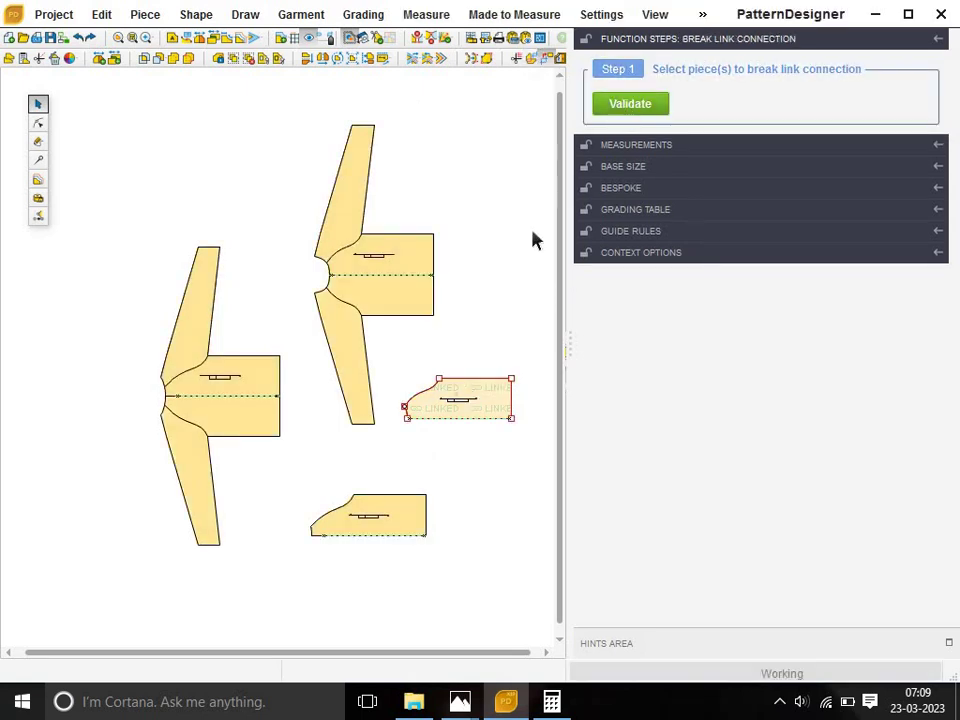
pyautogui.click(254, 237)
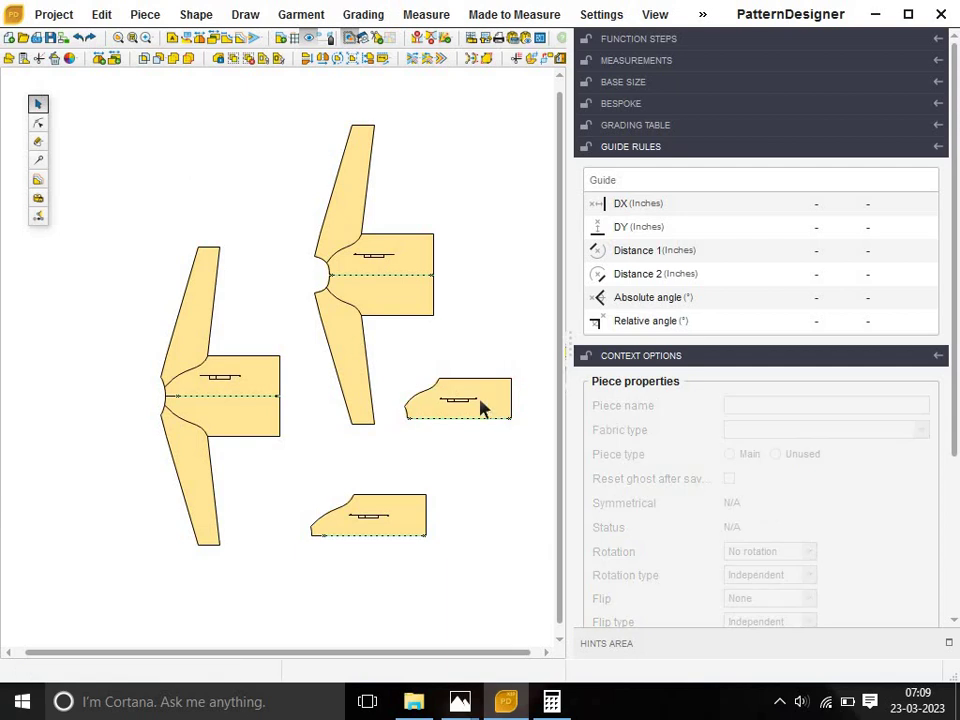
pyautogui.click(484, 405)
pyautogui.click(757, 404)
pyautogui.write('frount')
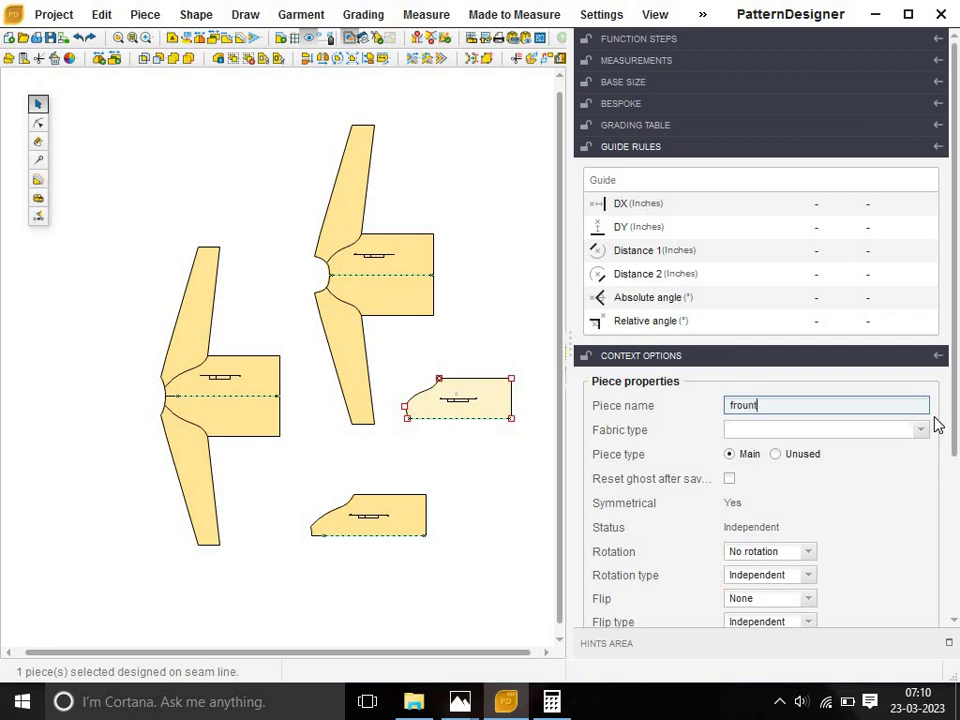
# Confirm the name 'frount', then name the bottom small piece 'back'.
pyautogui.press('Return')
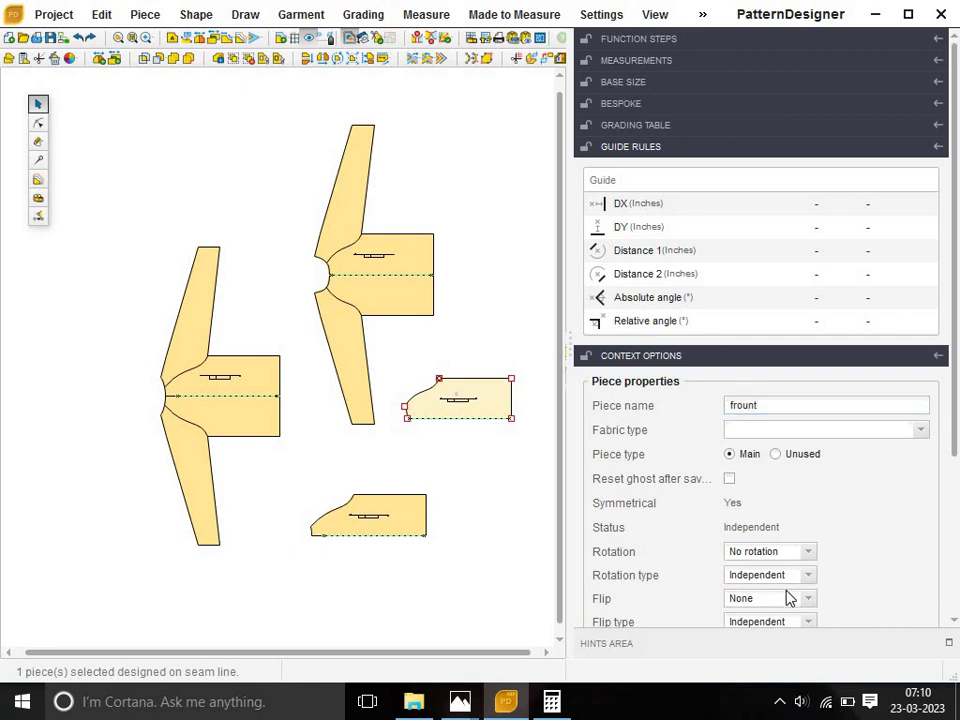
pyautogui.click(418, 530)
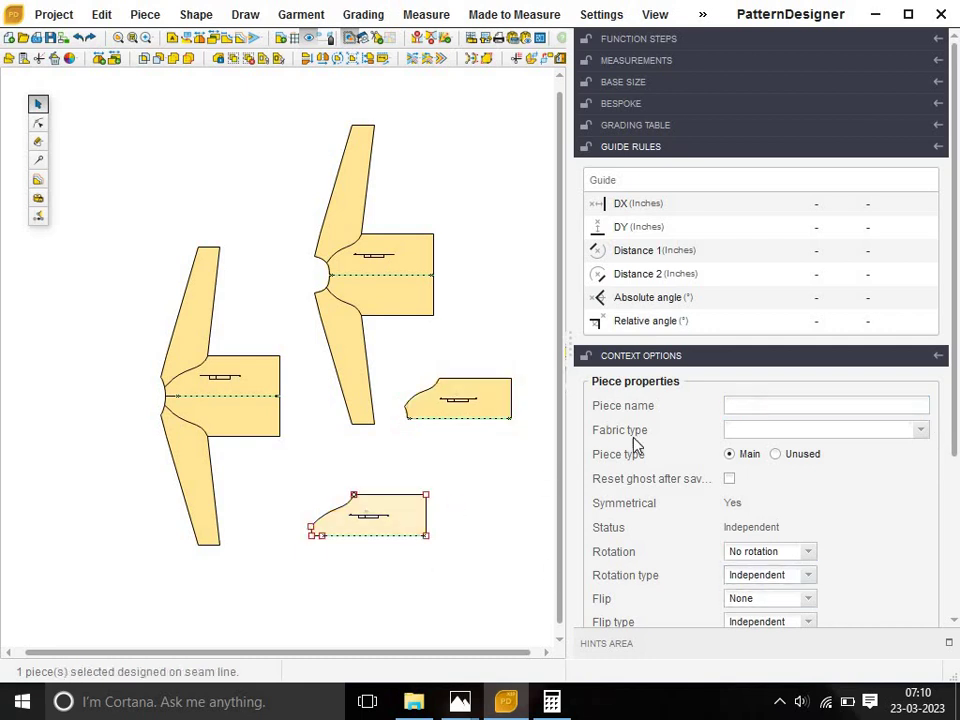
pyautogui.click(752, 405)
pyautogui.write('back')
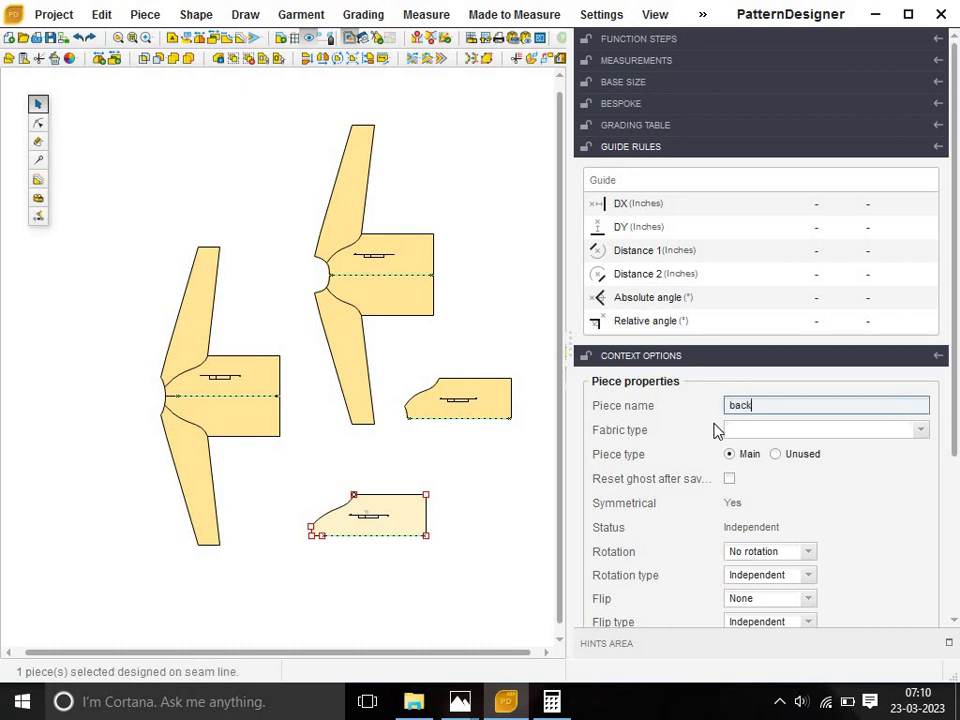
pyautogui.press('Return')
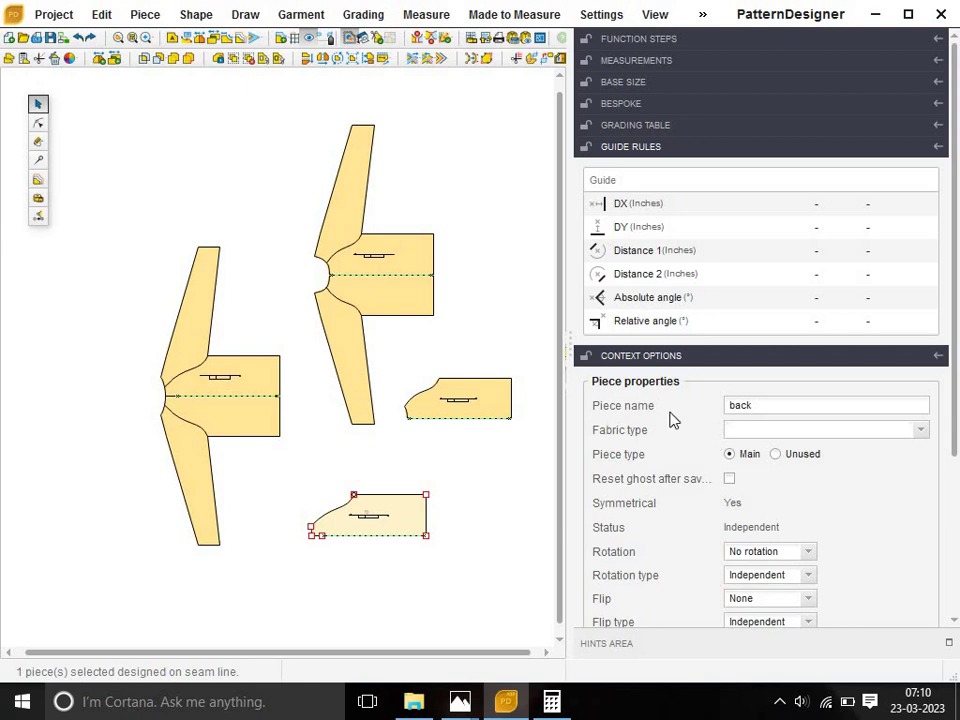
# Extract the upper sleeve section as an unlinked piece at the top left.
pyautogui.click(529, 59)
pyautogui.click(339, 189)
pyautogui.click(614, 106)
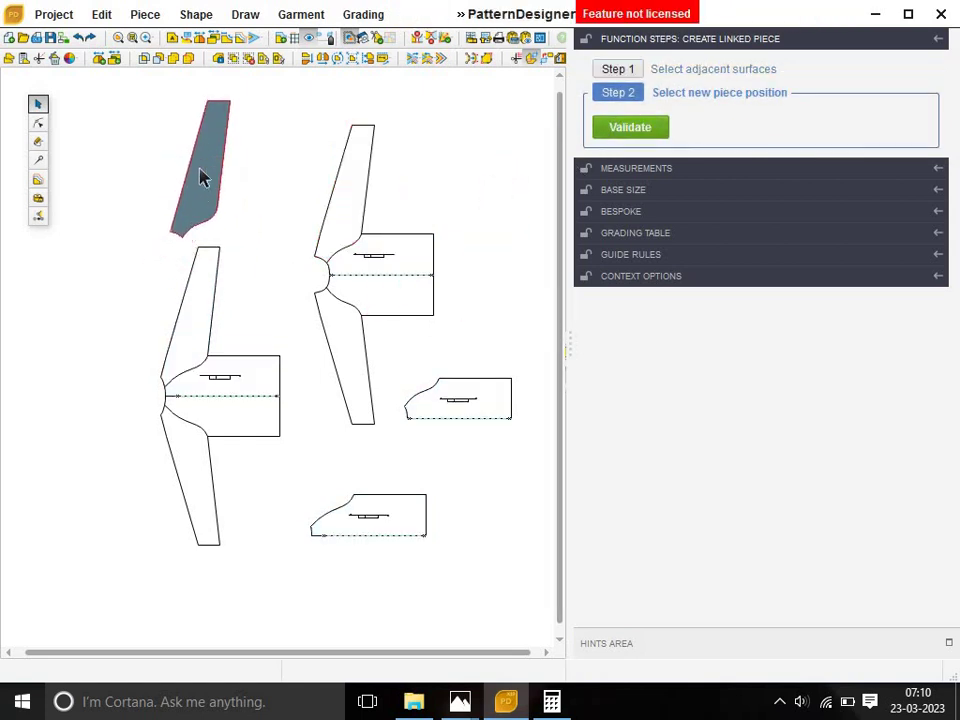
pyautogui.click(200, 177)
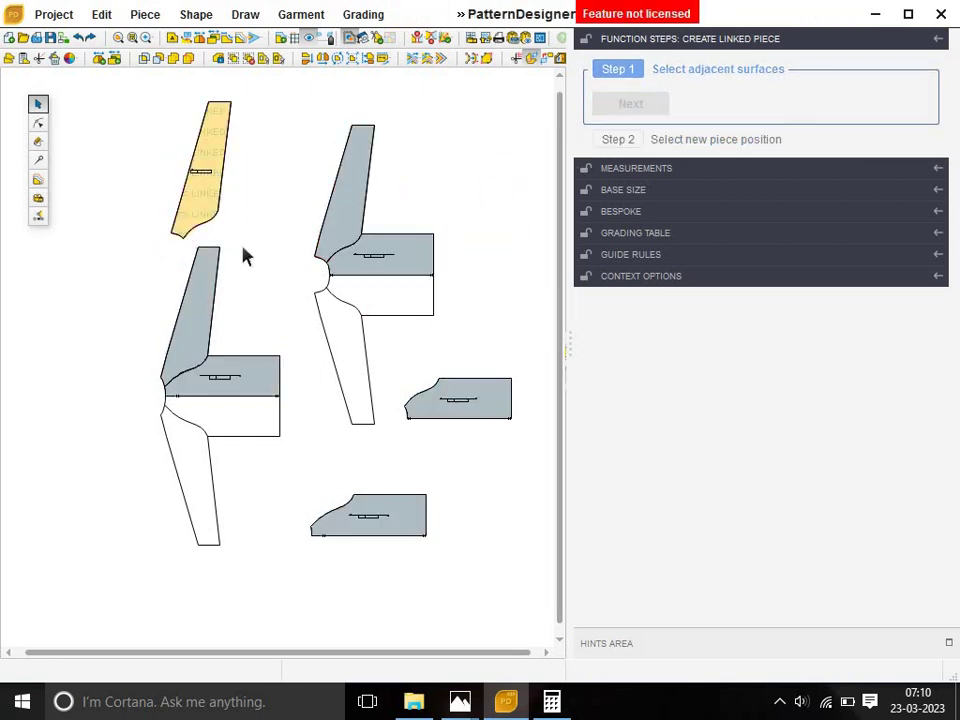
pyautogui.click(545, 58)
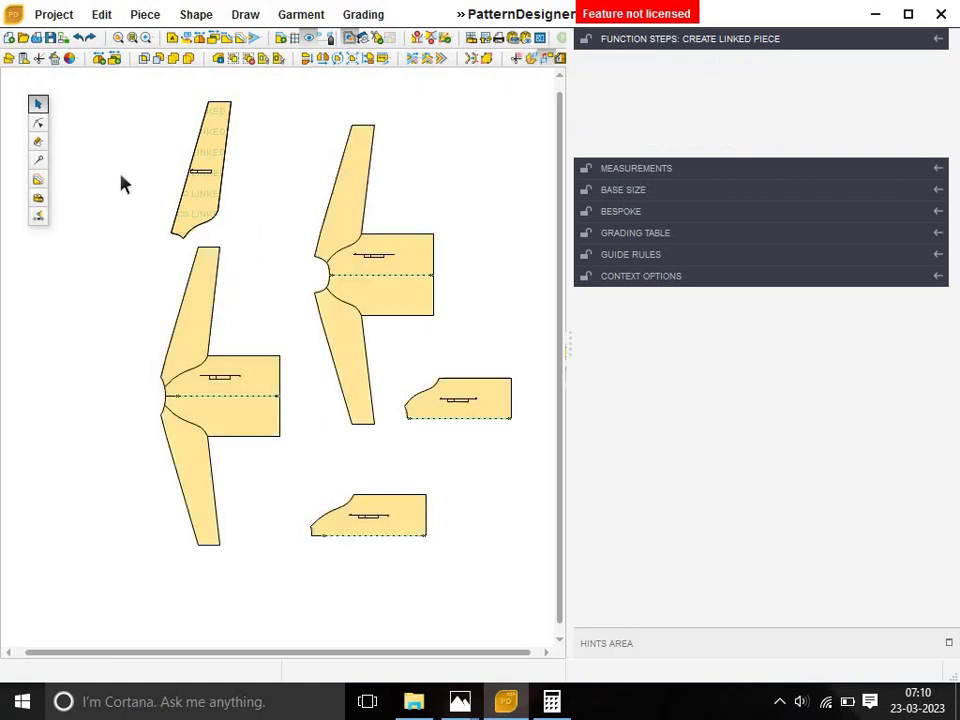
pyautogui.click(212, 165)
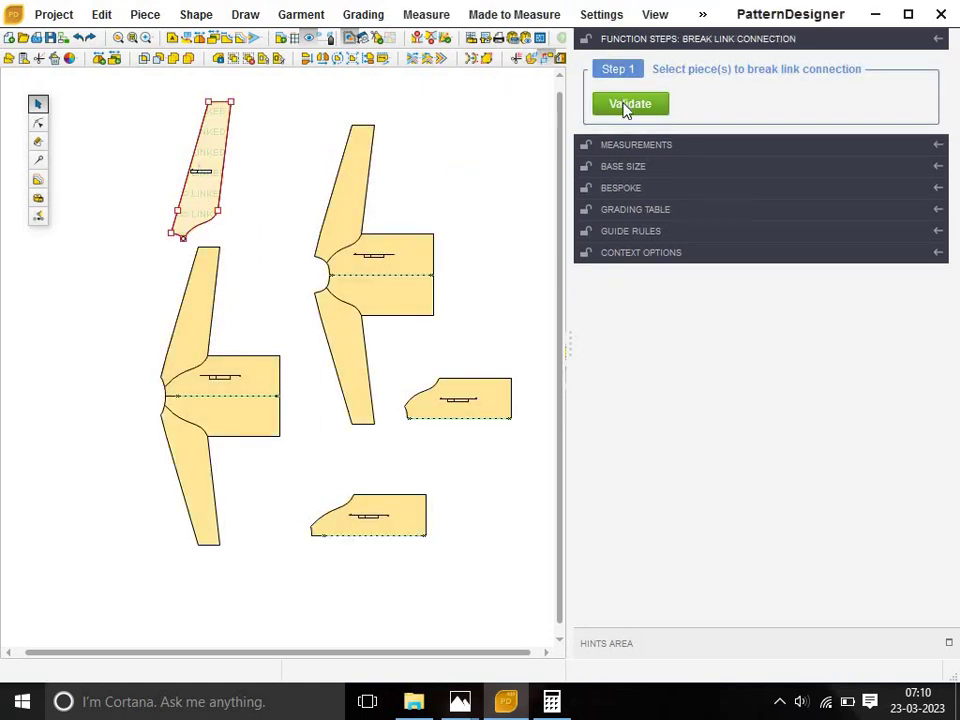
pyautogui.click(627, 104)
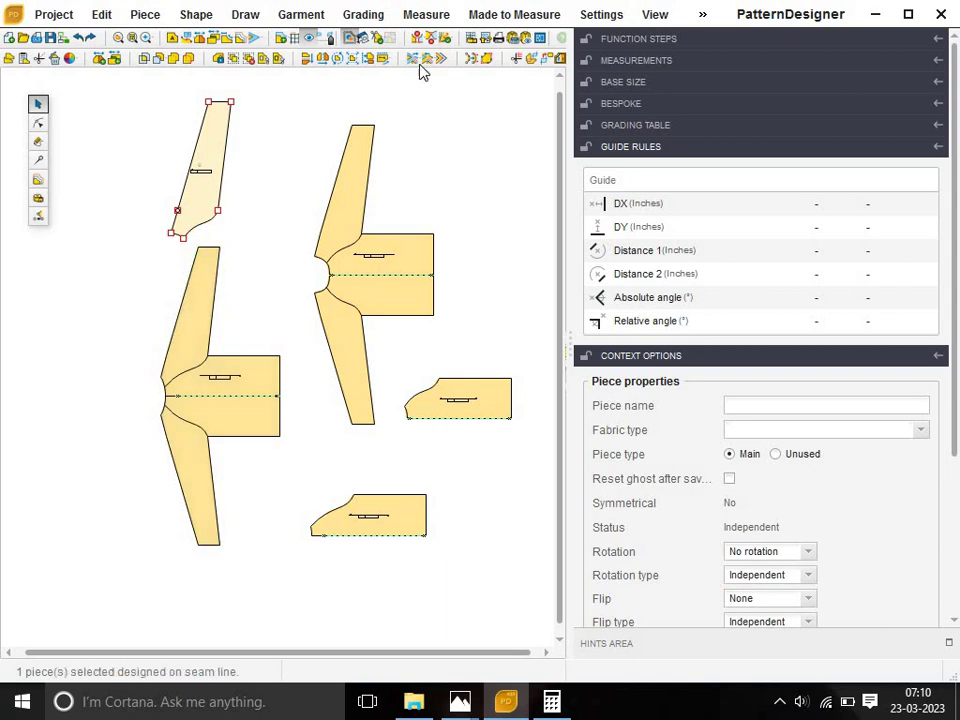
# Extract a second sleeve section, place it at the far top left, and unlink it.
pyautogui.click(517, 58)
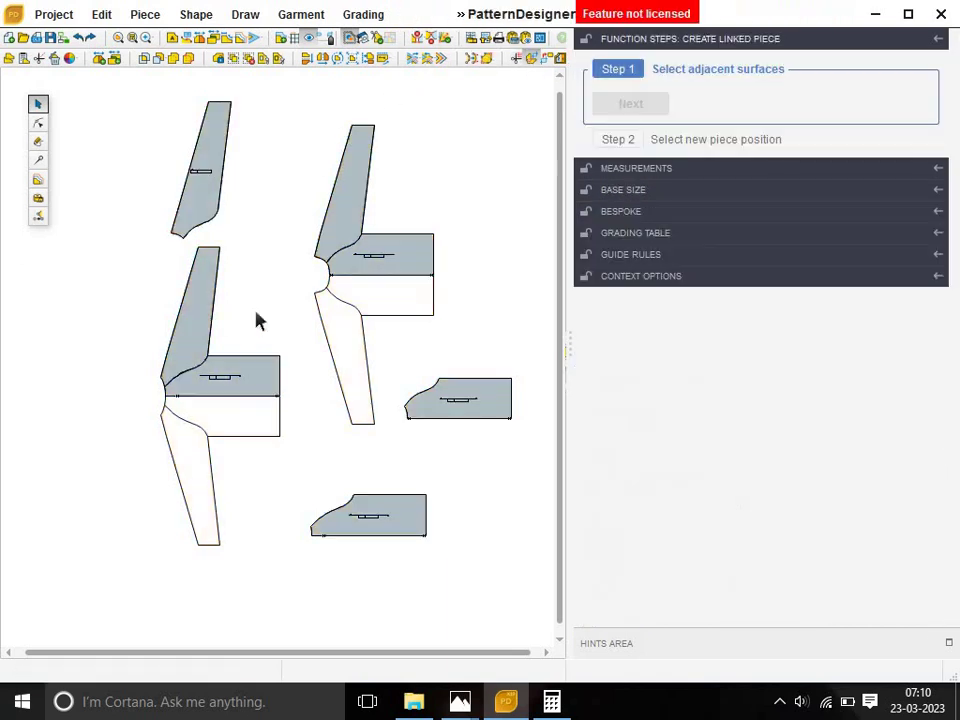
pyautogui.click(193, 336)
pyautogui.click(606, 108)
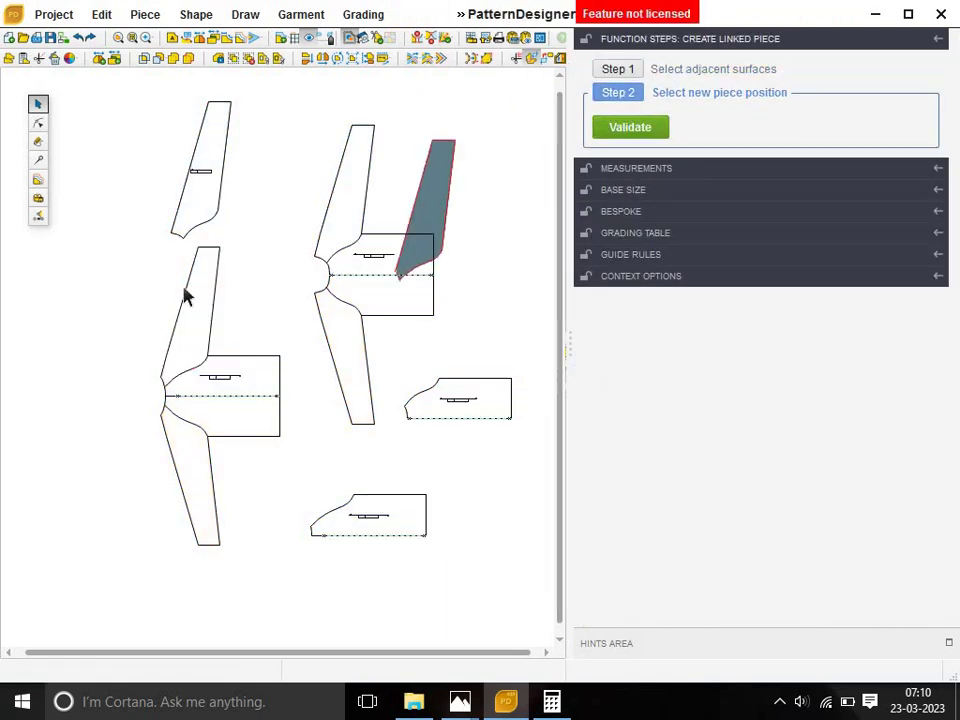
pyautogui.click(124, 180)
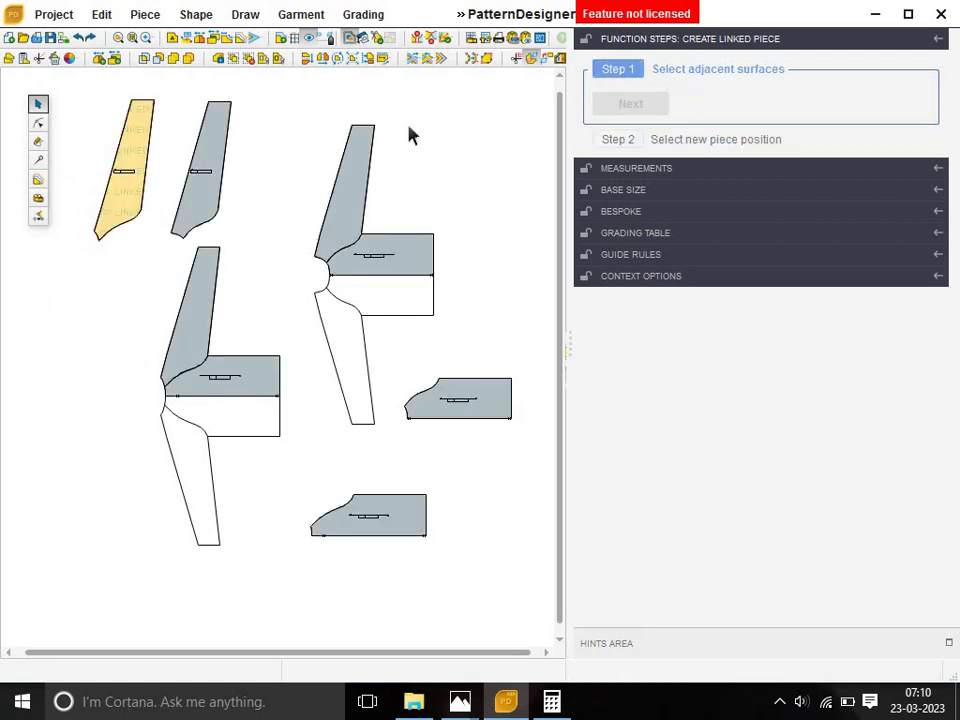
pyautogui.click(552, 58)
pyautogui.click(140, 176)
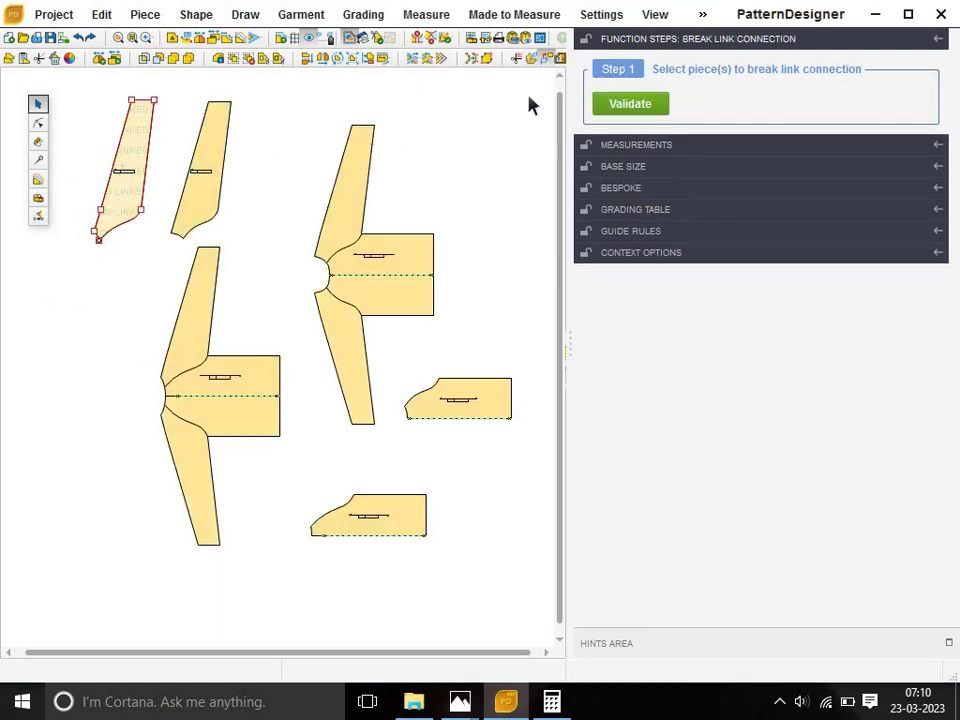
pyautogui.click(613, 104)
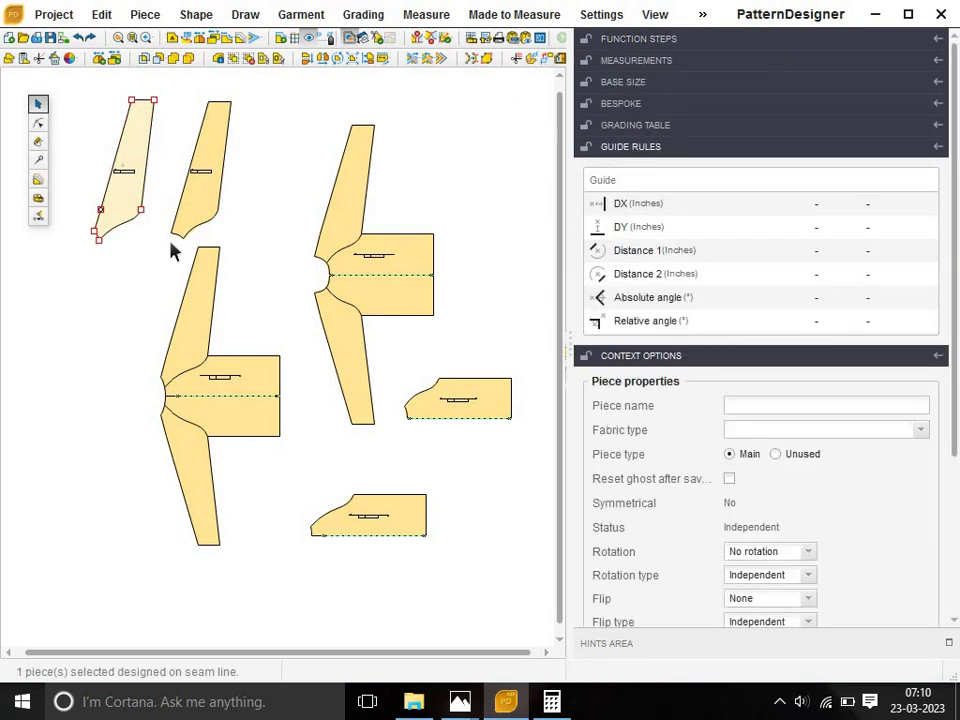
pyautogui.click(150, 259)
# Move the middle sleeve piece further right, clear of the other pieces.
pyautogui.scroll(-1, 140, 195)
pyautogui.scroll(2, 138, 182)
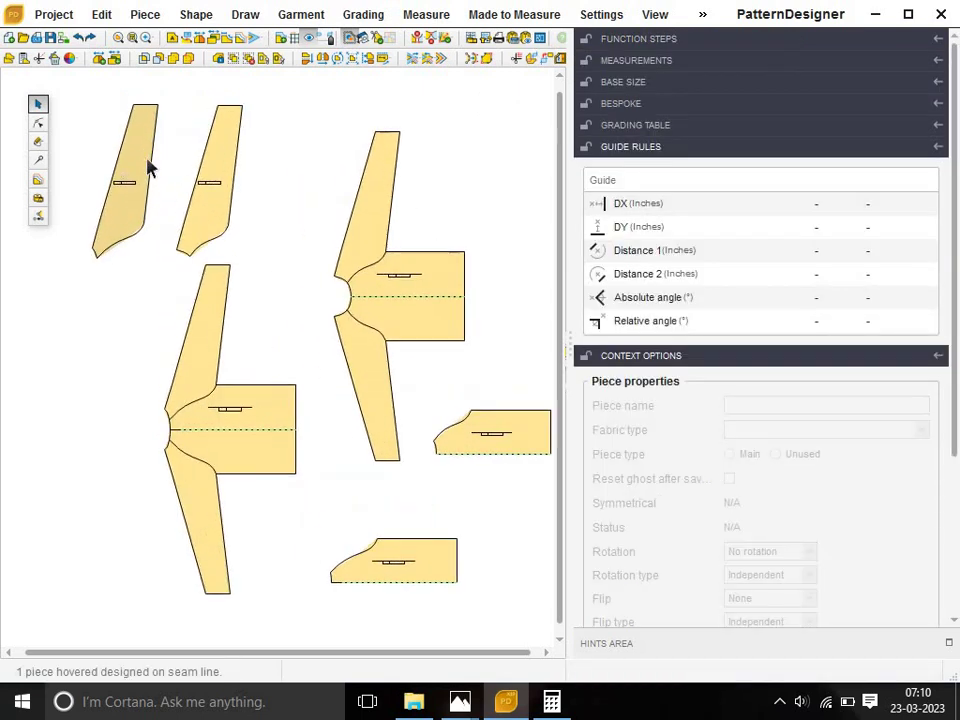
pyautogui.scroll(2, 141, 180)
pyautogui.scroll(1, 140, 180)
pyautogui.click(141, 184)
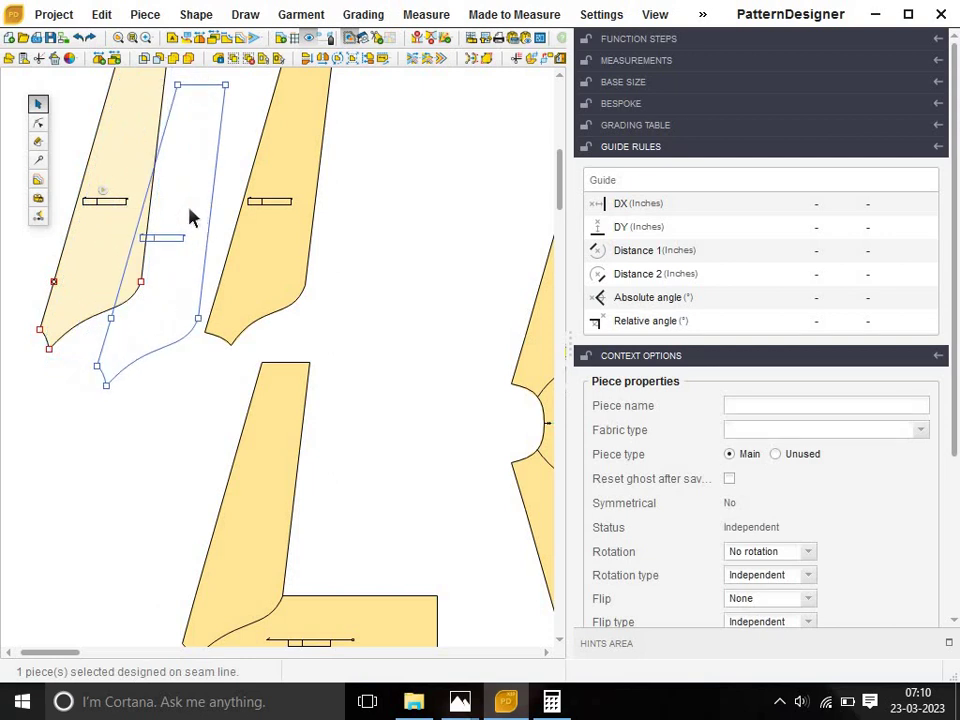
pyautogui.scroll(1, 225, 170)
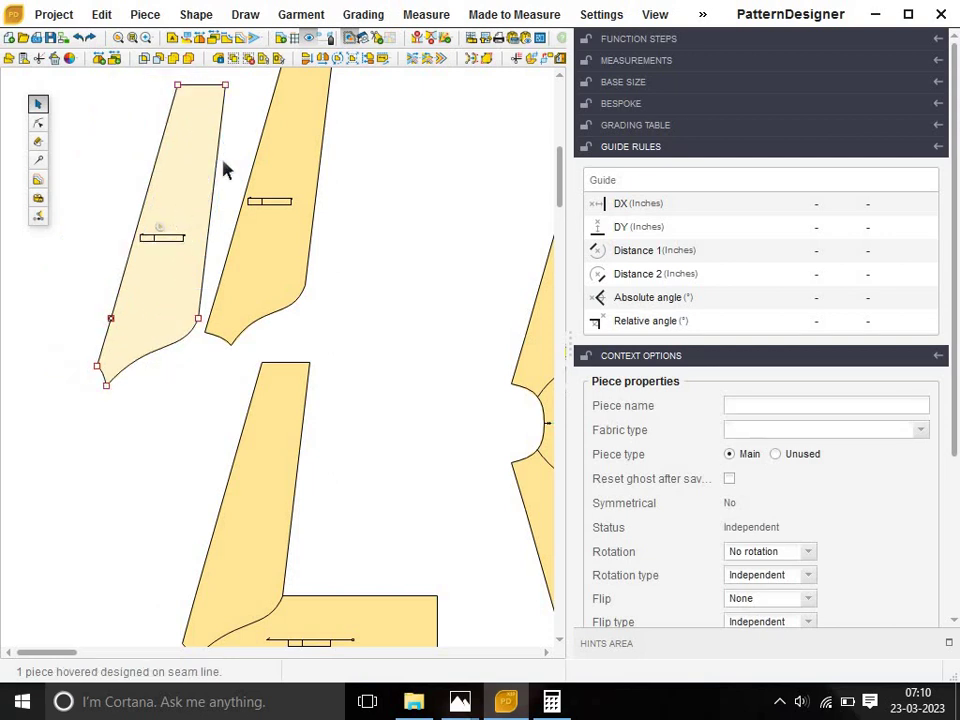
pyautogui.click(323, 58)
pyautogui.click(219, 272)
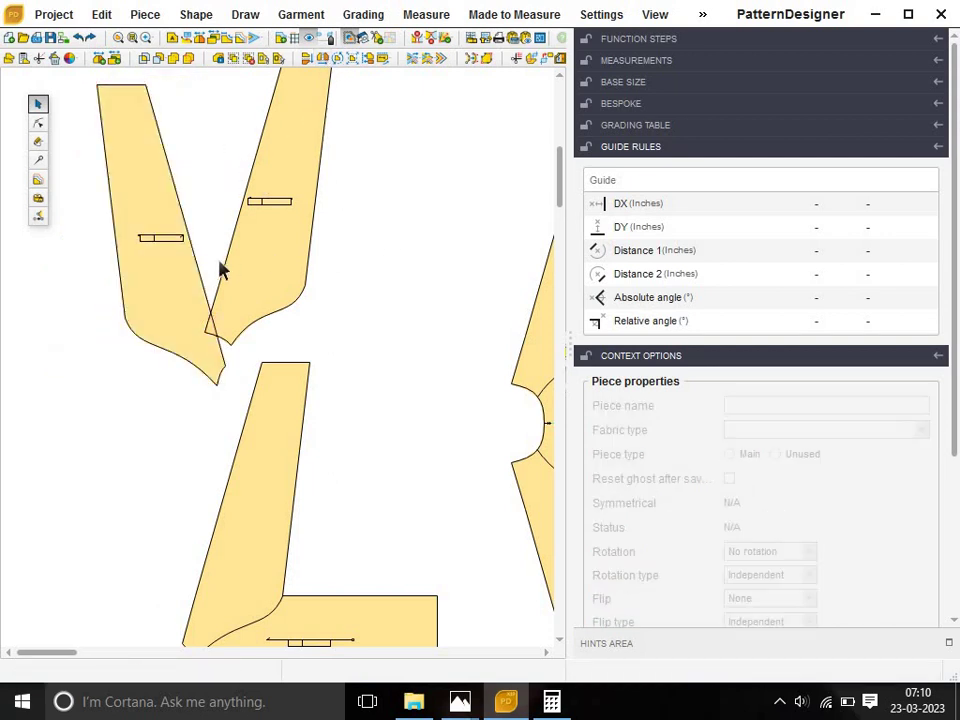
pyautogui.click(330, 313)
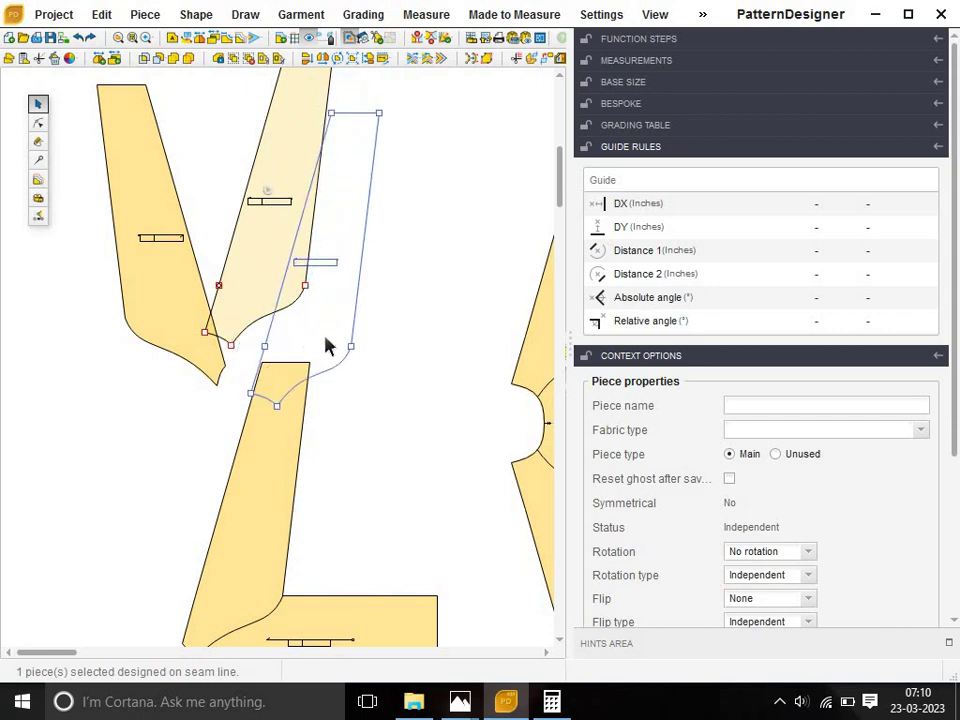
pyautogui.click(368, 361)
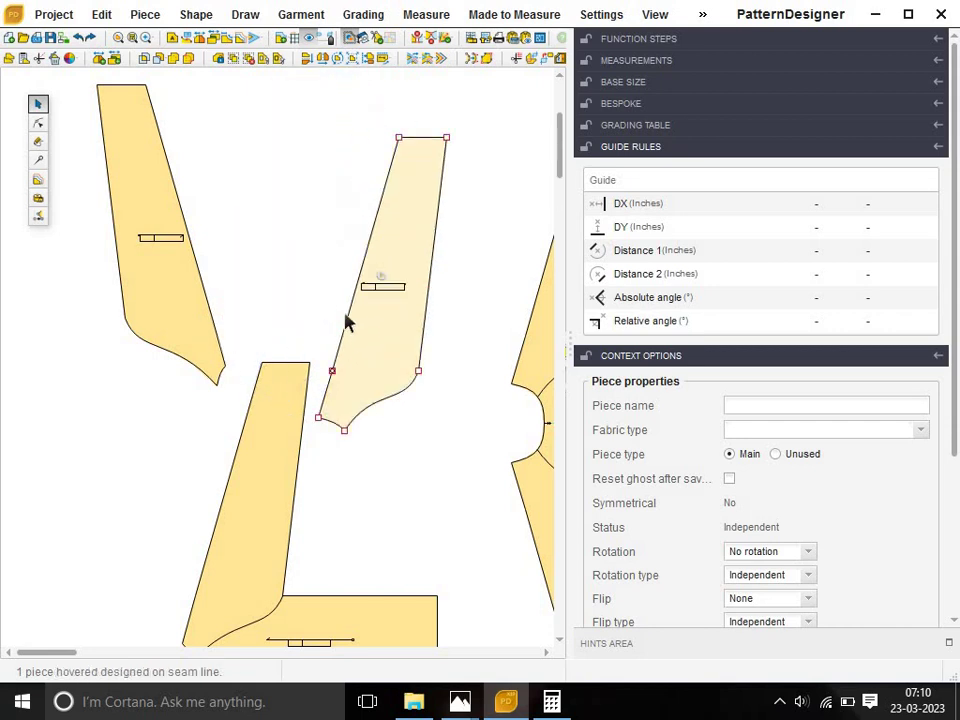
# Delete the extra outer-edge point on the first sleeve and rotate that edge horizontal.
pyautogui.click(36, 126)
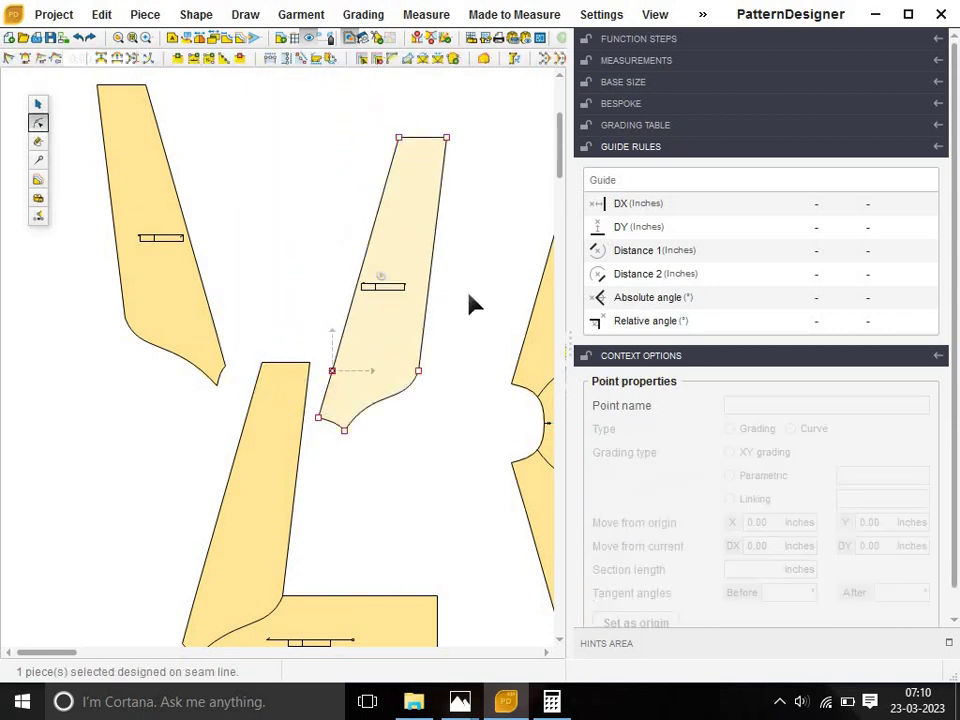
pyautogui.click(363, 292)
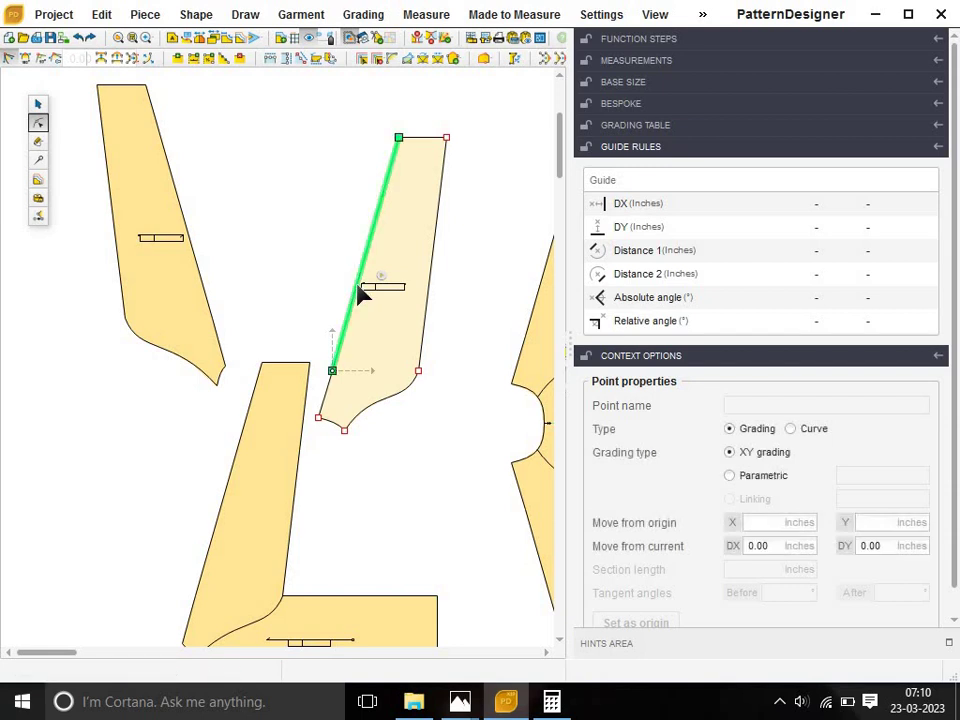
pyautogui.press('Delete')
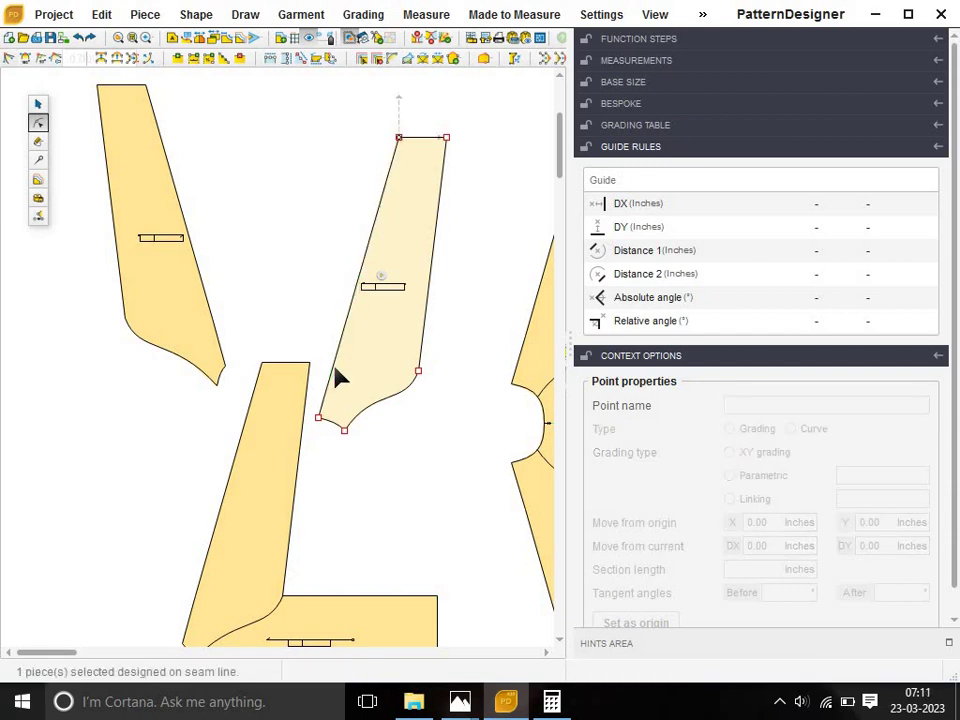
pyautogui.click(336, 371)
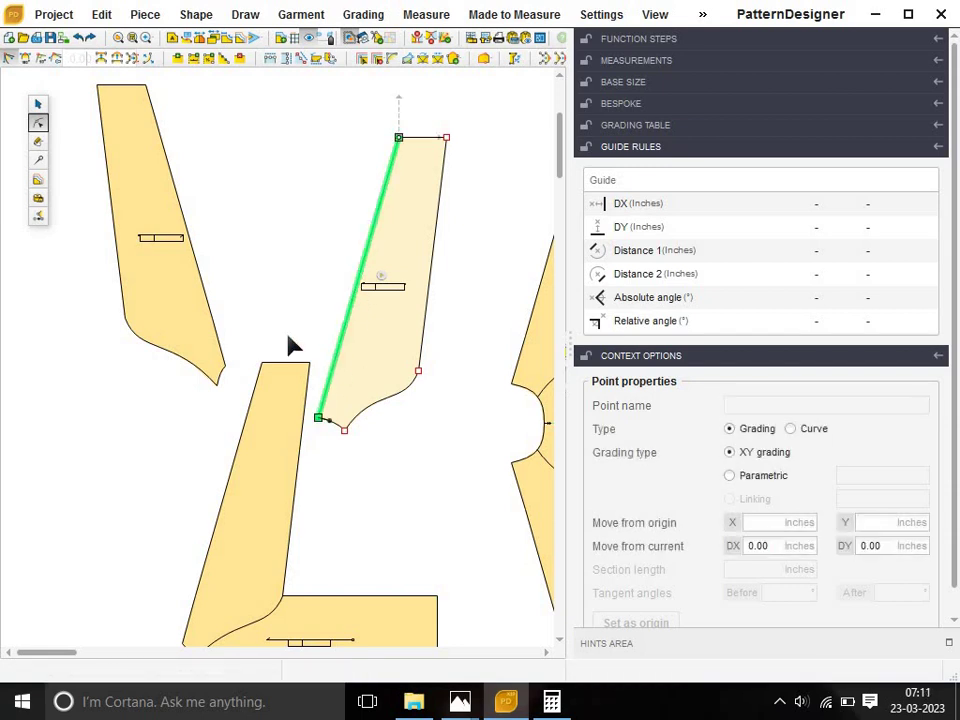
pyautogui.click(318, 59)
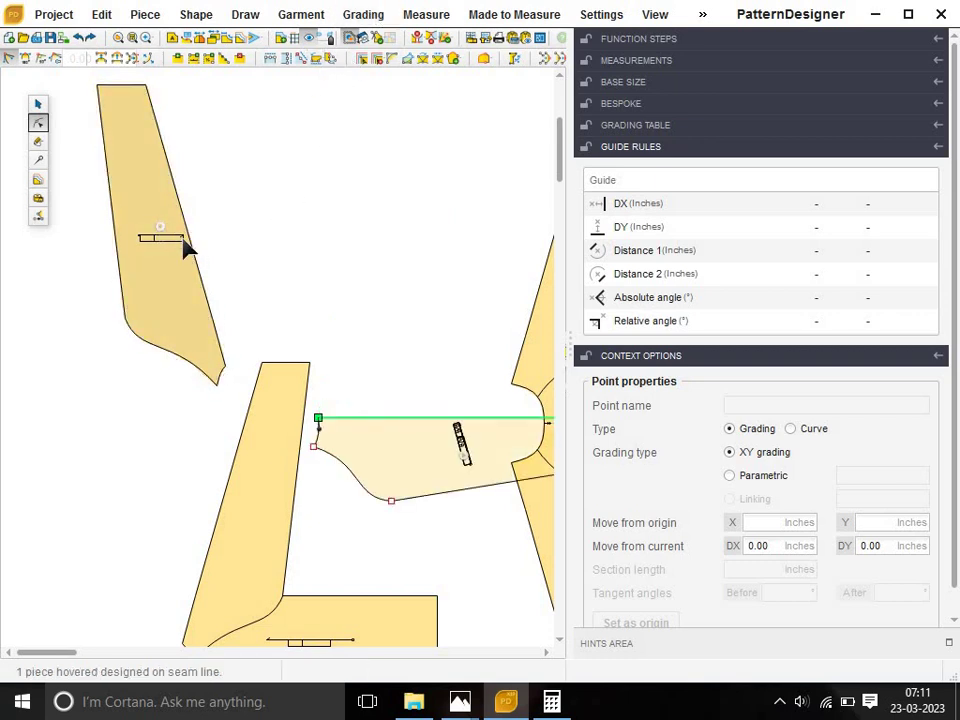
# Straighten the other sleeve's outer edge and rotate it horizontal, then return to piece mode.
pyautogui.click(203, 270)
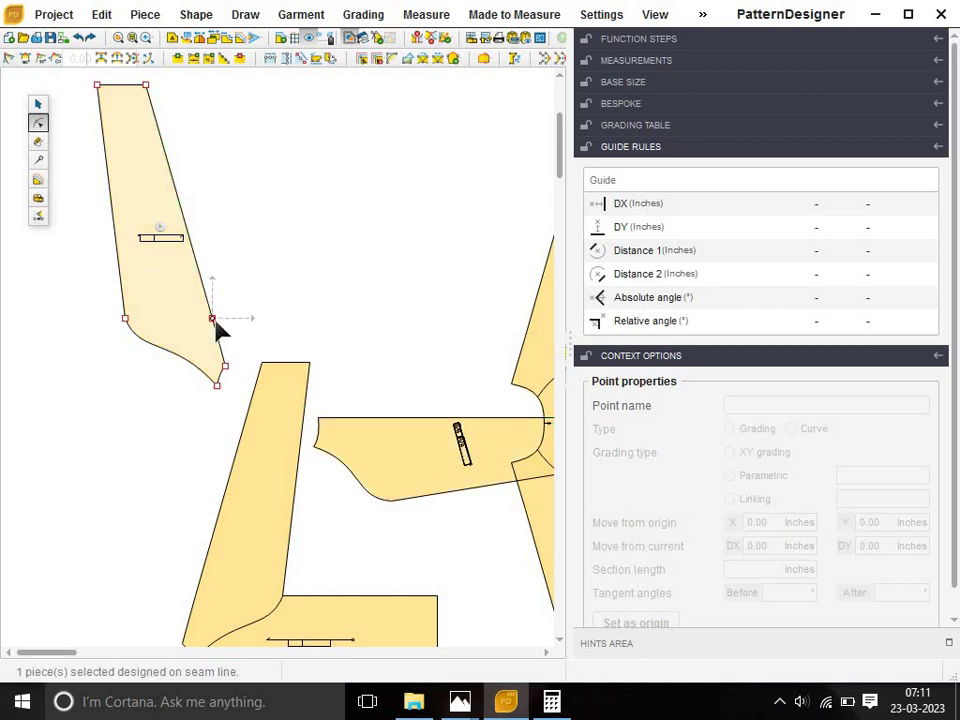
pyautogui.click(212, 318)
pyautogui.press('Delete')
pyautogui.click(207, 298)
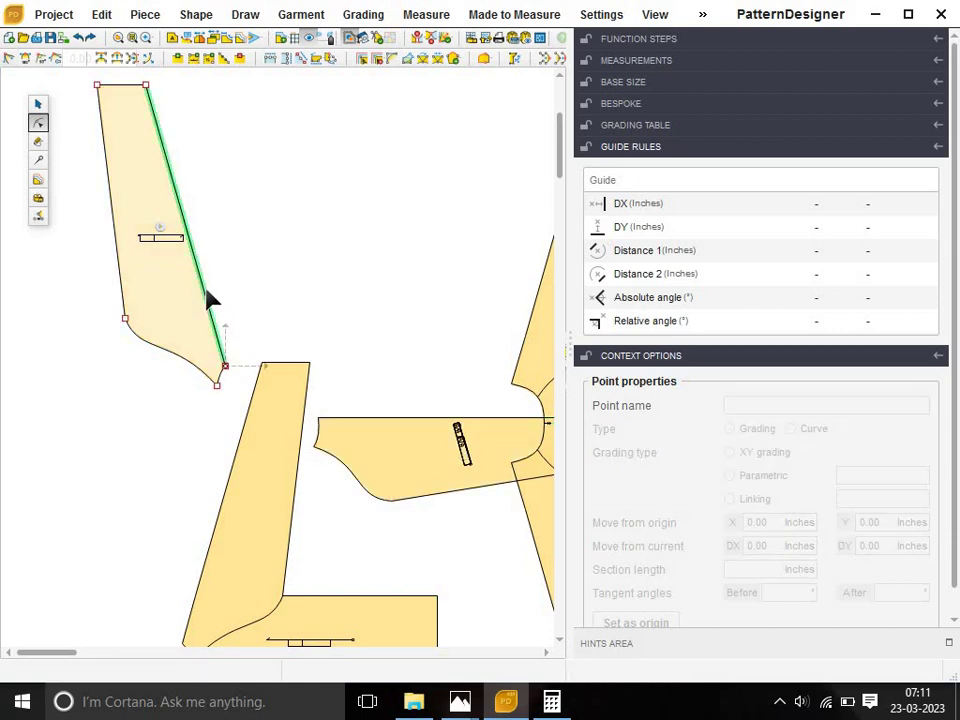
pyautogui.click(311, 59)
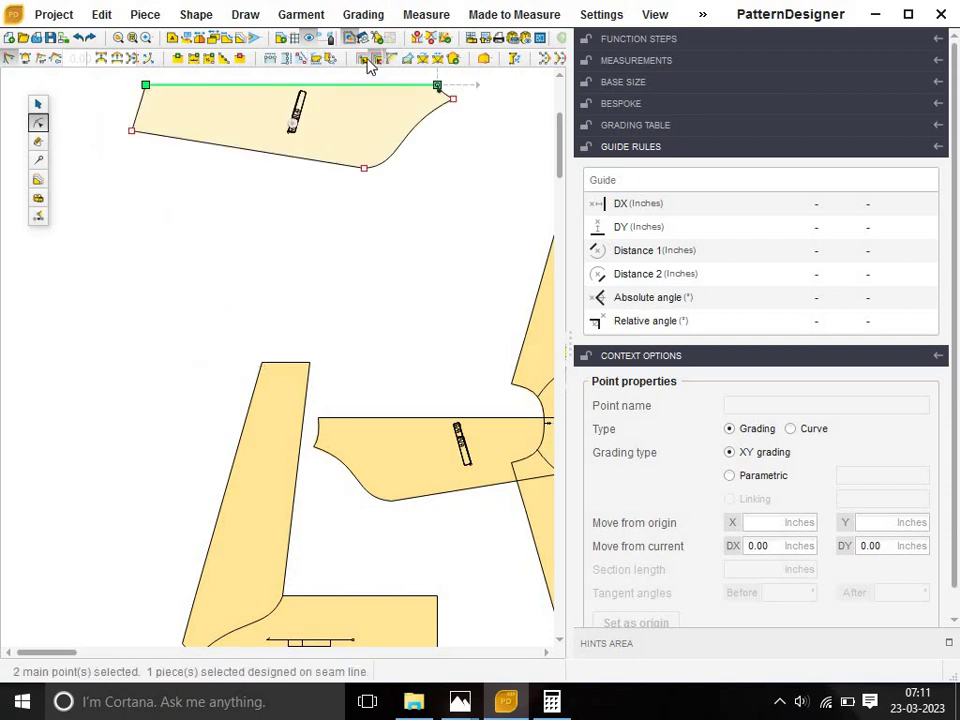
pyautogui.click(38, 103)
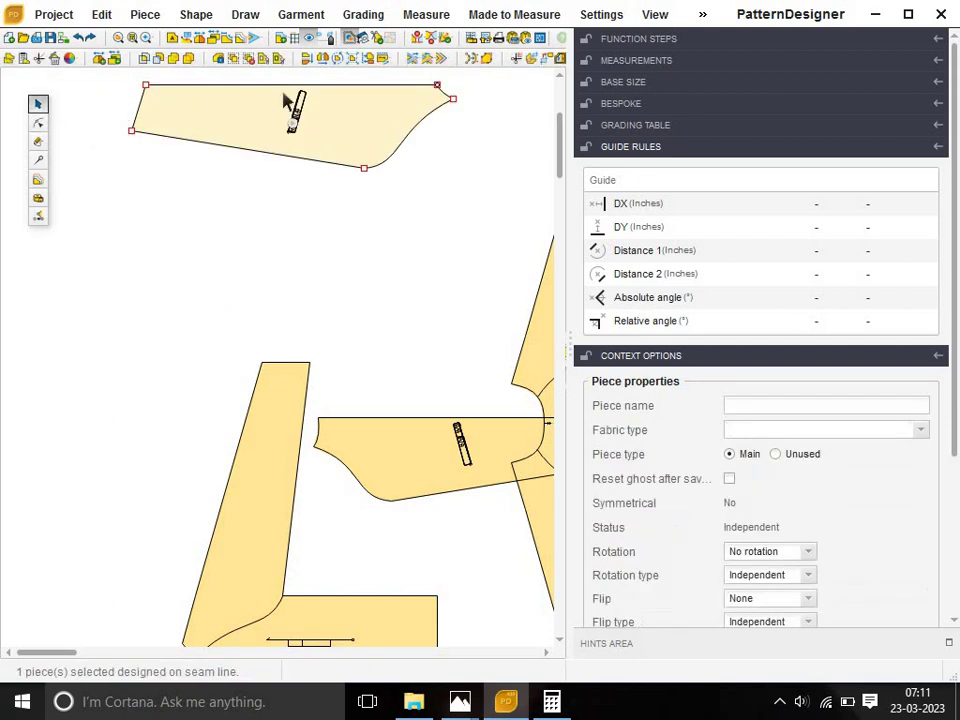
# Move the overlapping sleeve half up beneath the other half.
pyautogui.click(372, 272)
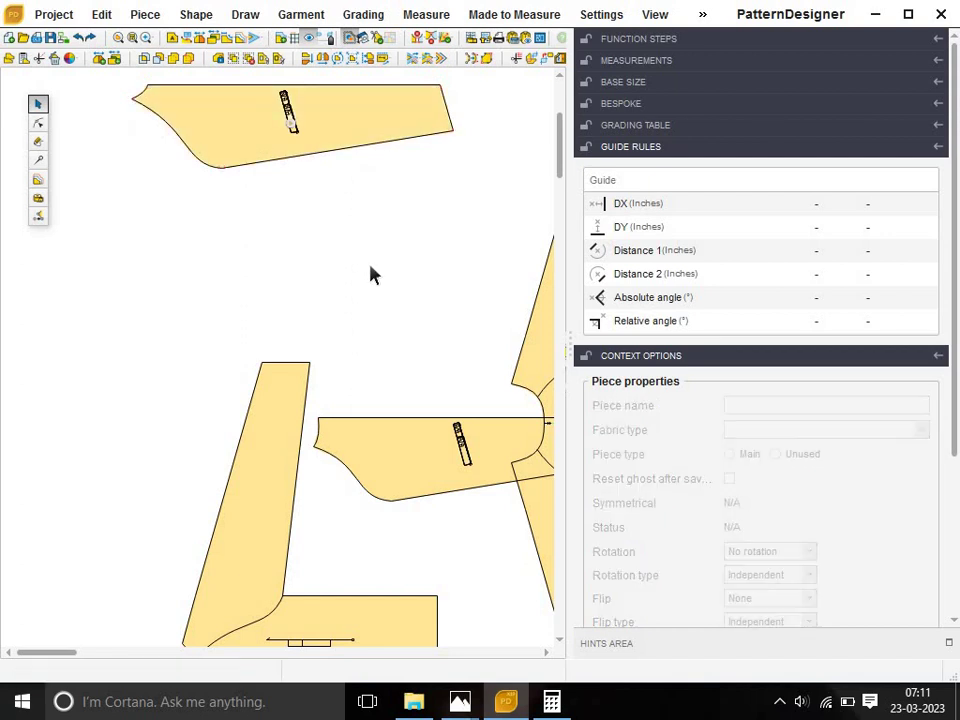
pyautogui.scroll(-1, 360, 281)
pyautogui.scroll(-2, 350, 314)
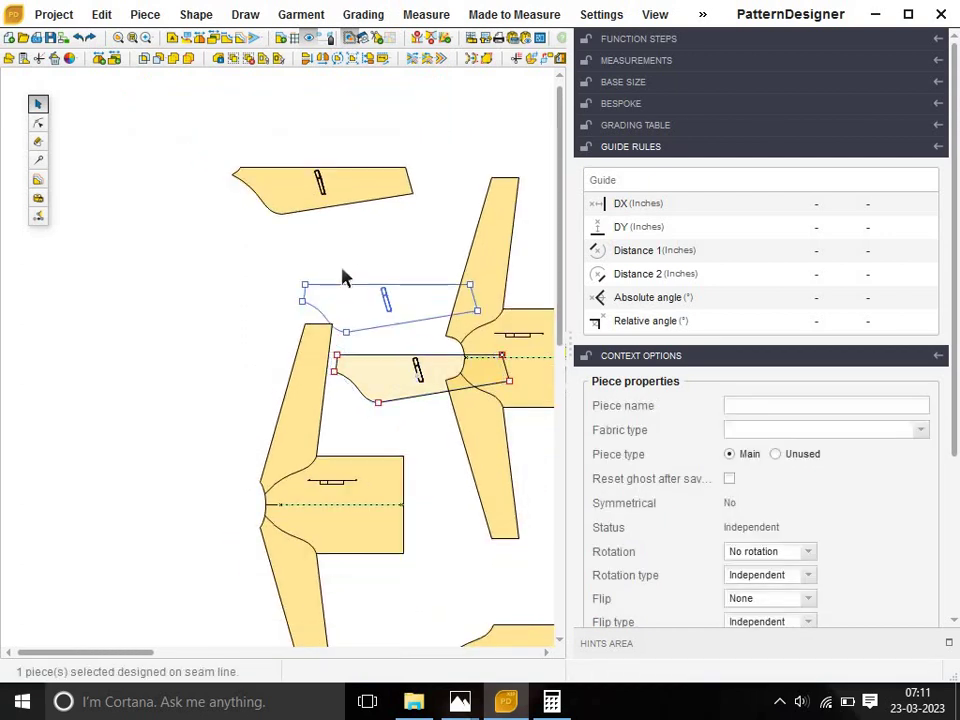
pyautogui.moveTo(391, 372)
pyautogui.mouseDown()
pyautogui.moveTo(343, 274)
pyautogui.moveTo(291, 250)
pyautogui.mouseUp()
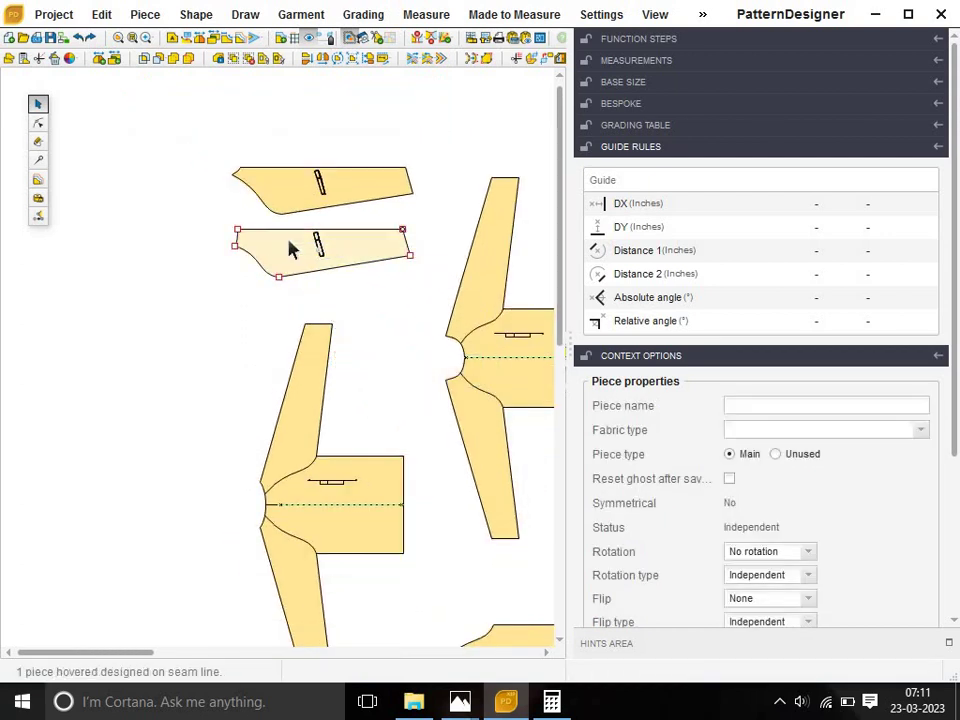
pyautogui.click(385, 255)
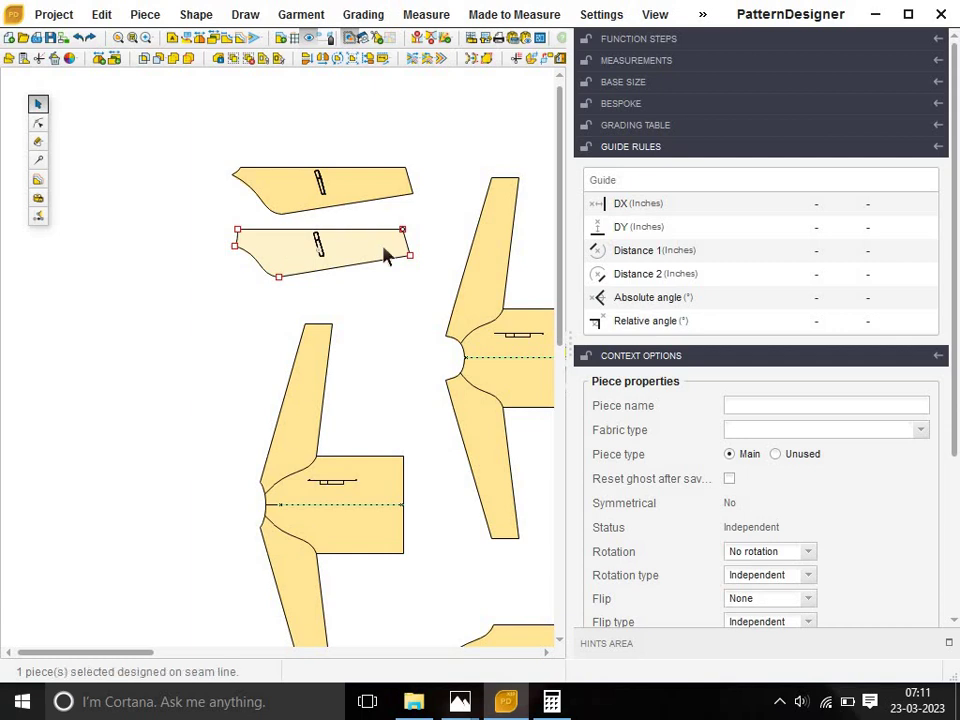
pyautogui.scroll(1, 345, 258)
pyautogui.scroll(1, 345, 258)
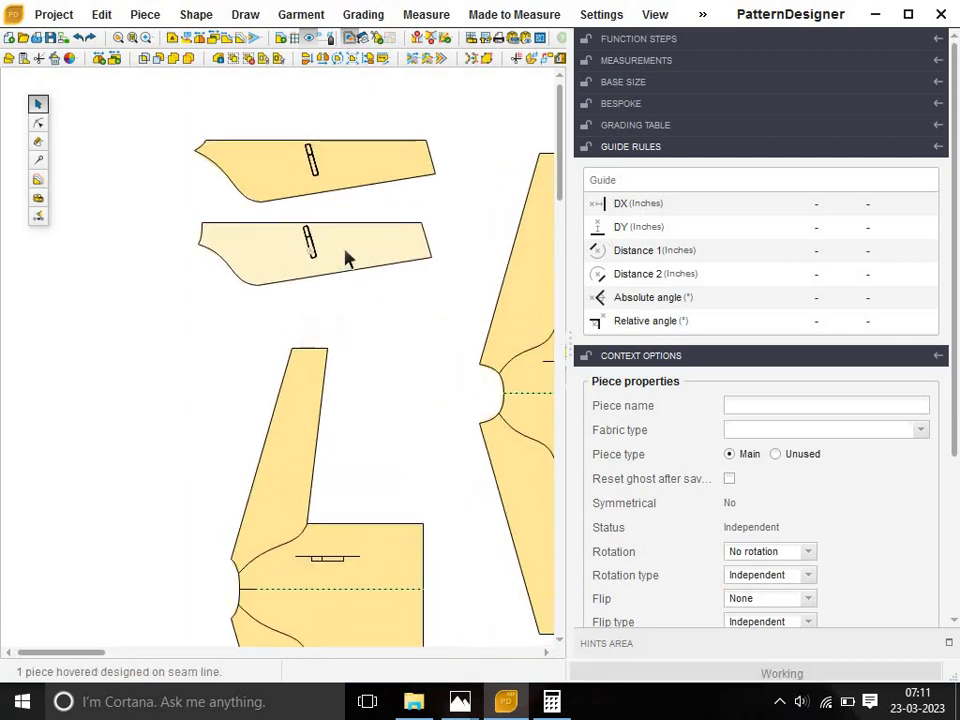
pyautogui.scroll(1, 345, 258)
pyautogui.scroll(-1, 345, 258)
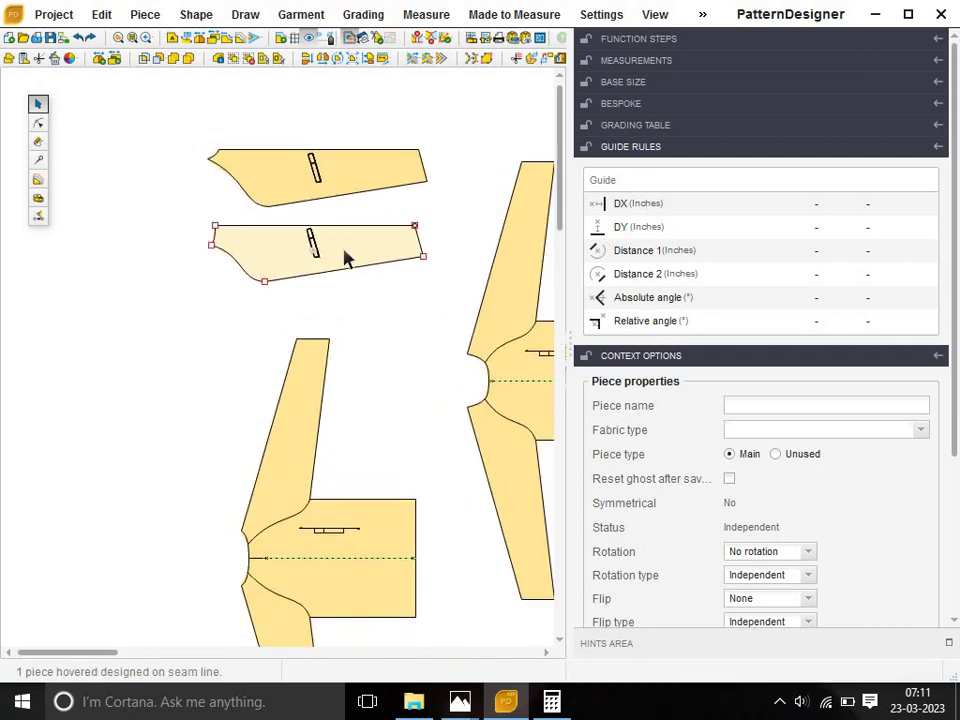
# Flip the upper sleeve half vertically, butt it onto the lower half's edge, and select both.
pyautogui.click(317, 170)
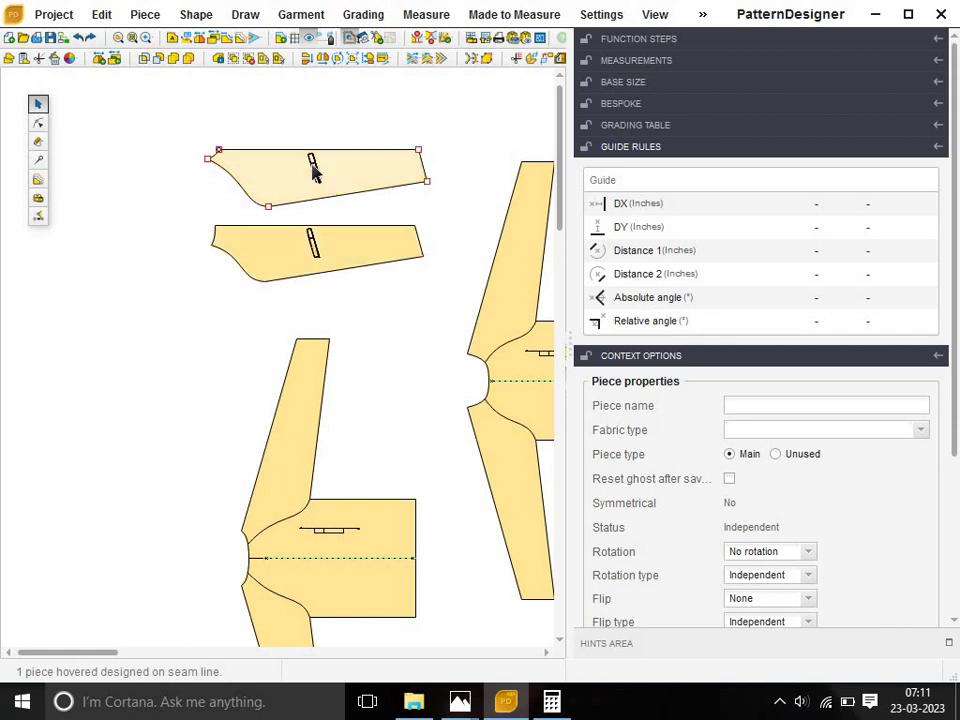
pyautogui.click(307, 60)
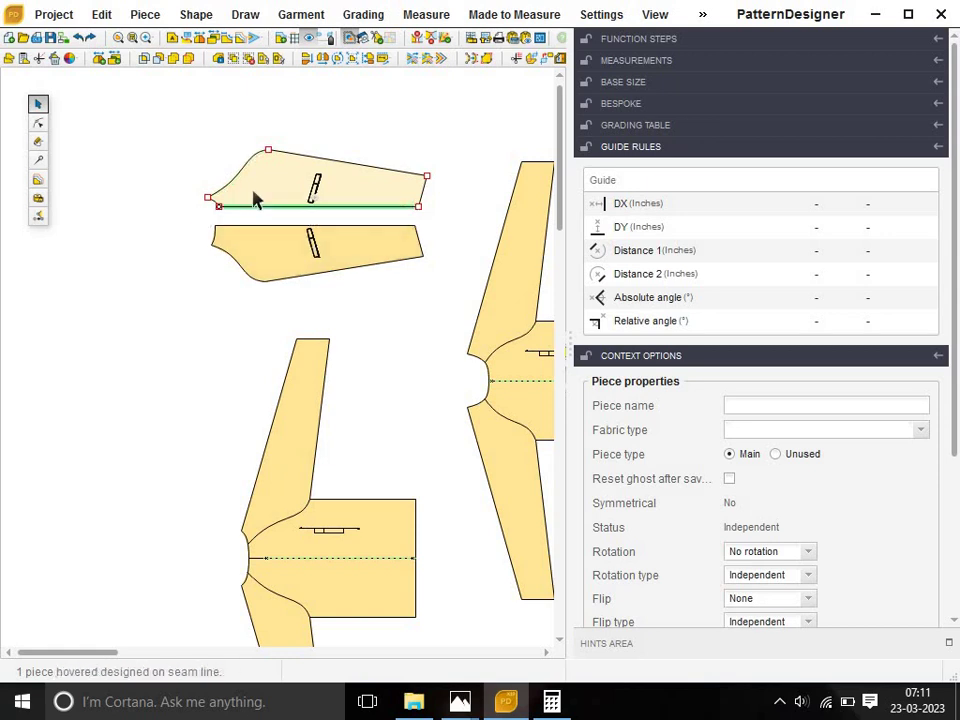
pyautogui.scroll(2, 252, 195)
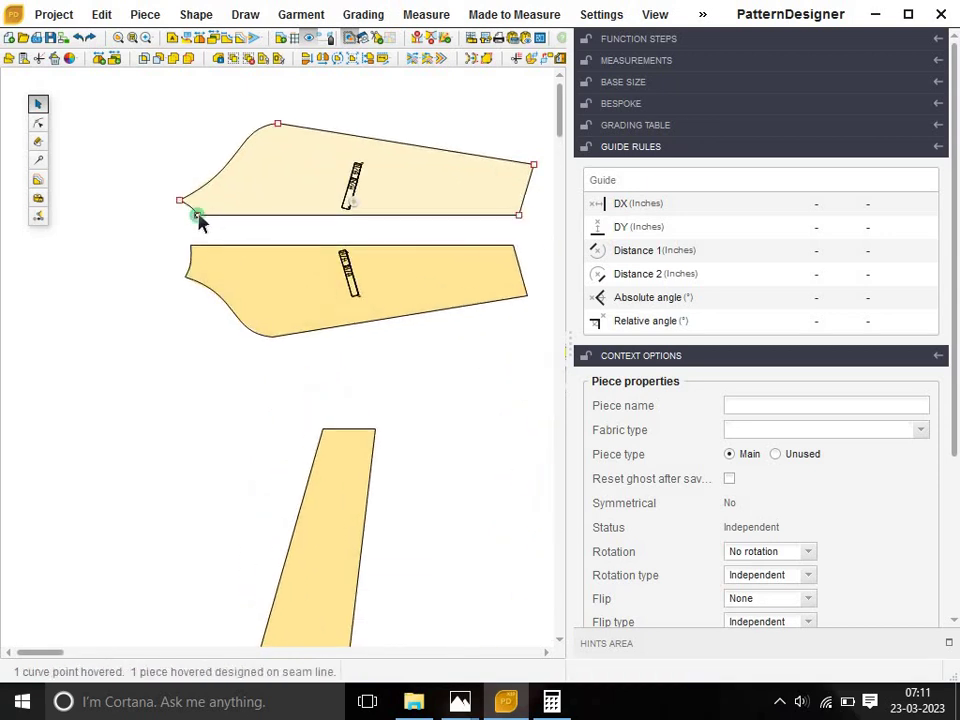
pyautogui.moveTo(196, 233); pyautogui.dragTo(190, 248)
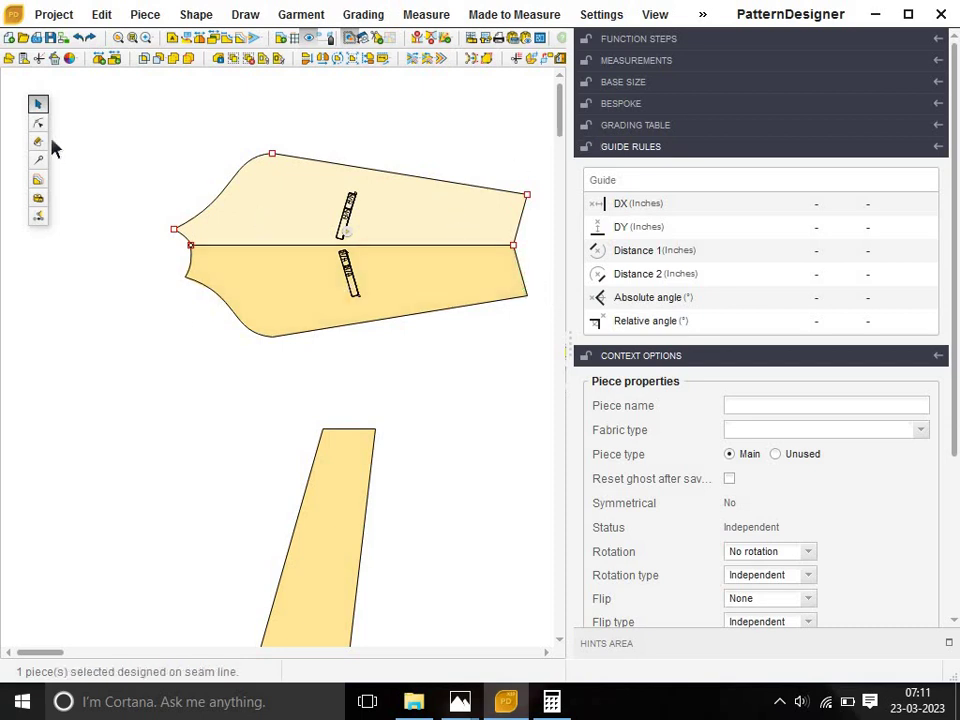
pyautogui.moveTo(53, 141)
pyautogui.mouseDown()
pyautogui.moveTo(575, 347)
pyautogui.moveTo(604, 385)
pyautogui.mouseUp()
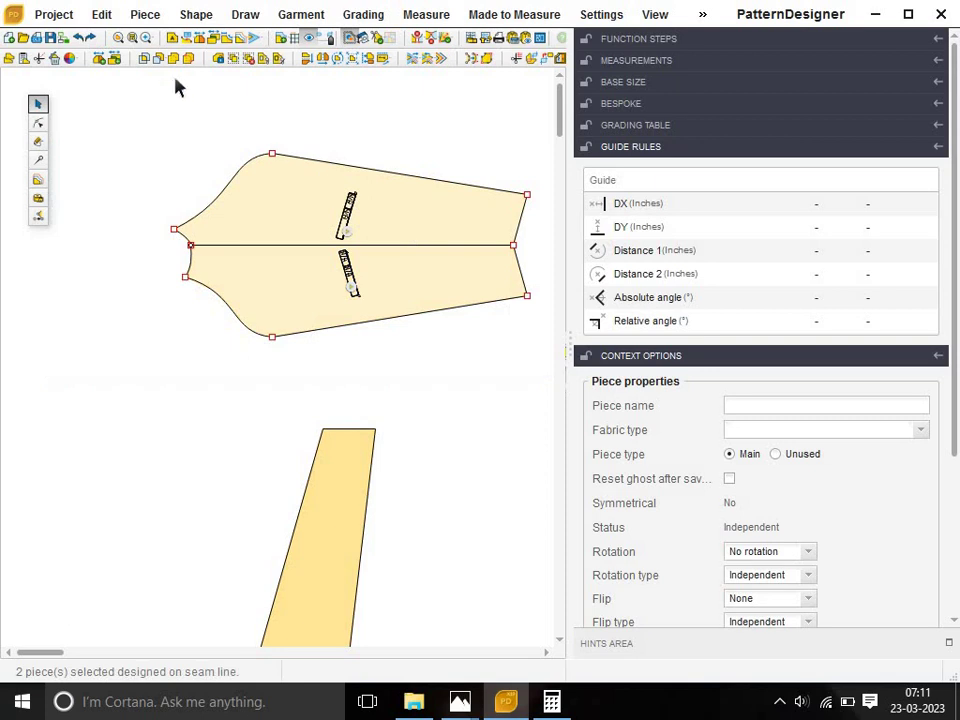
# Join the two sleeve halves into one piece and delete the notch on its right edge.
pyautogui.click(175, 61)
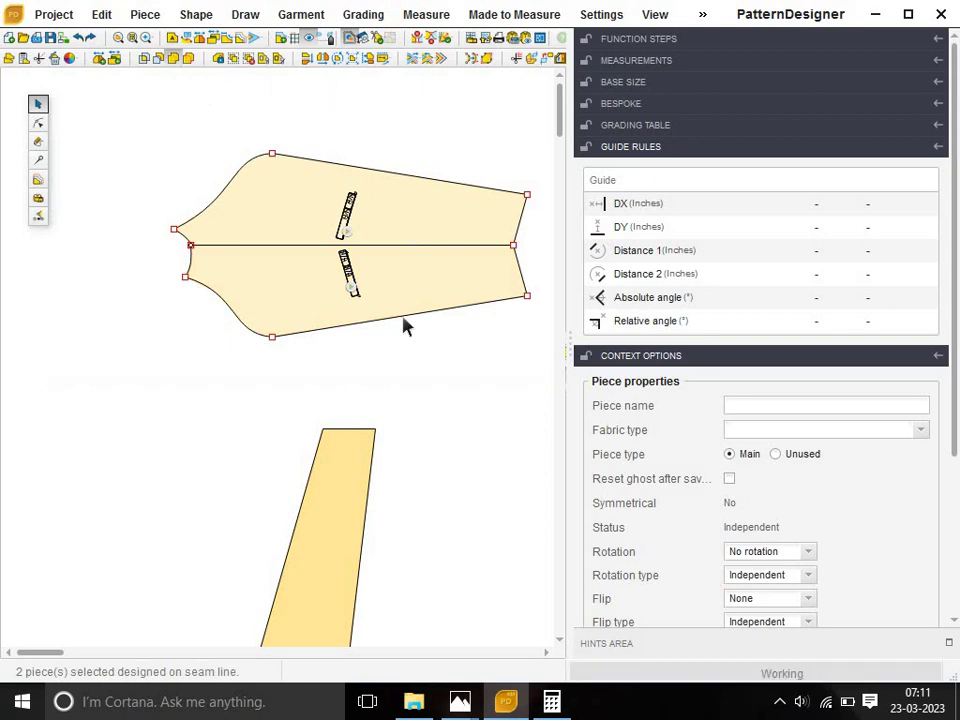
pyautogui.click(502, 266)
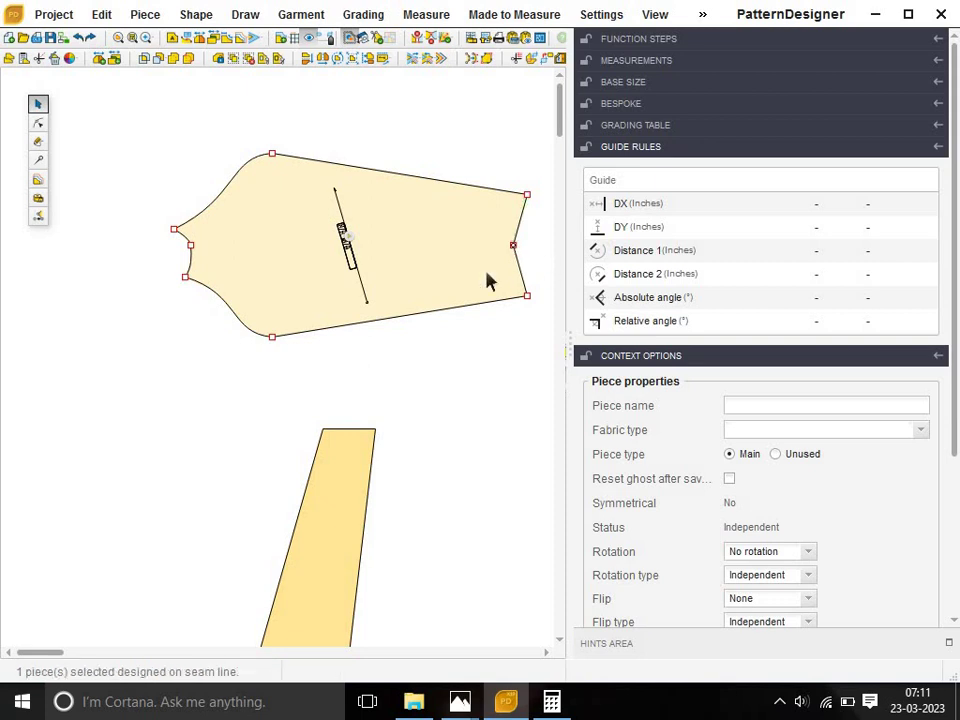
pyautogui.click(38, 122)
pyautogui.click(513, 246)
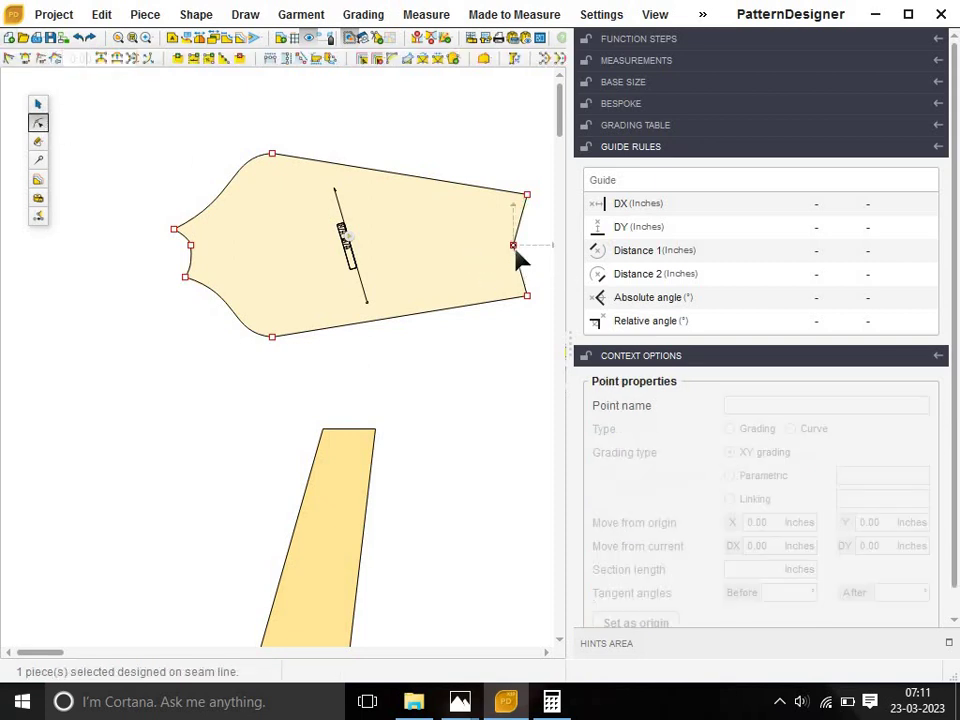
pyautogui.click(515, 247)
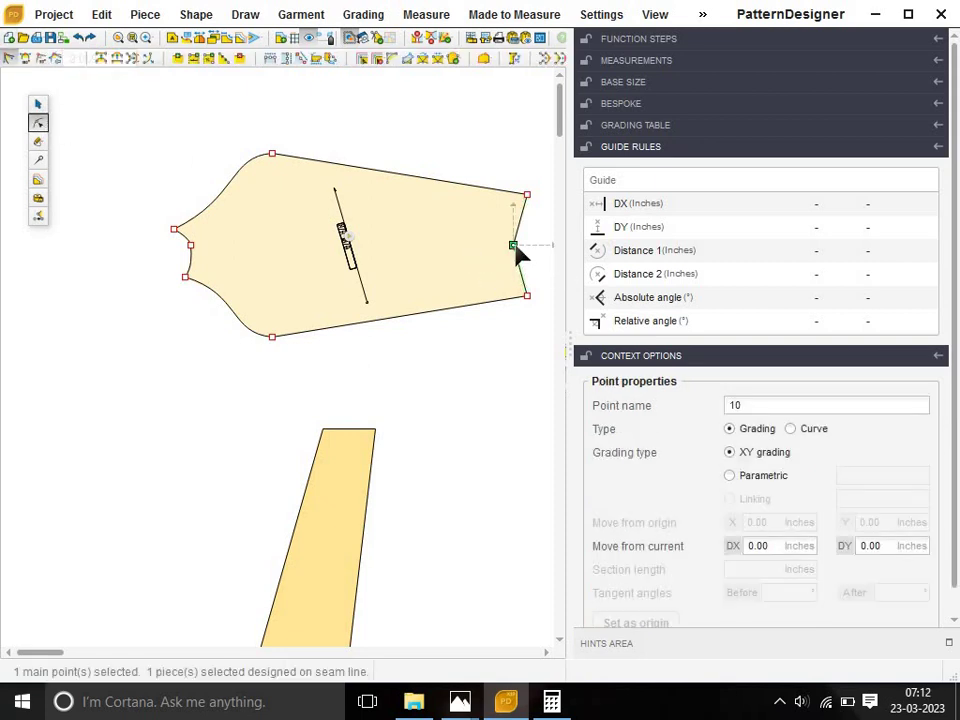
pyautogui.click(38, 104)
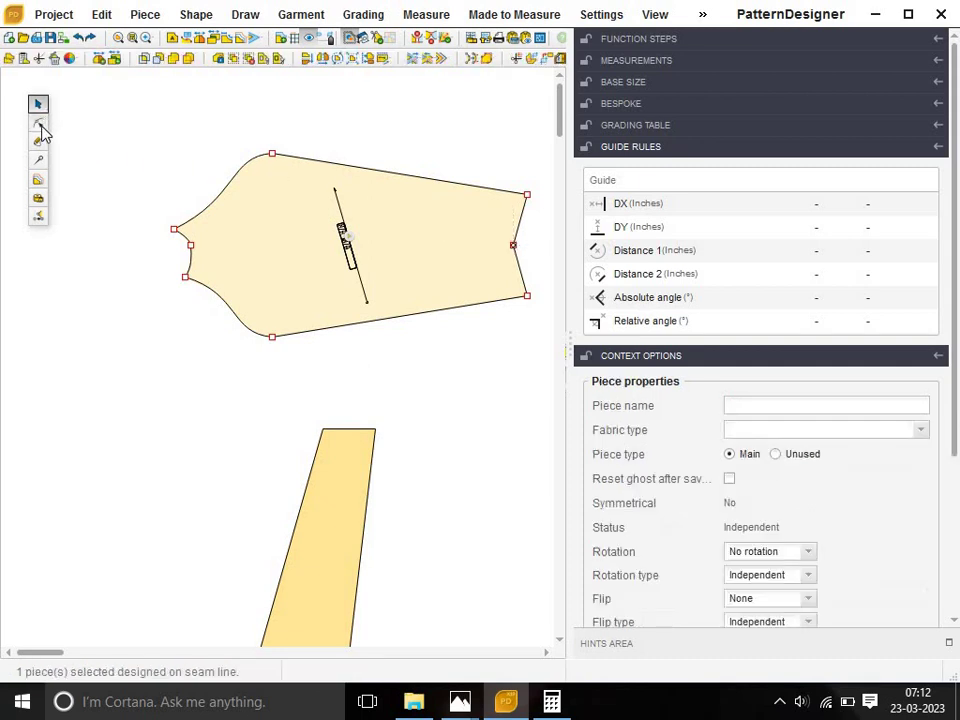
pyautogui.click(514, 246)
pyautogui.press('Delete')
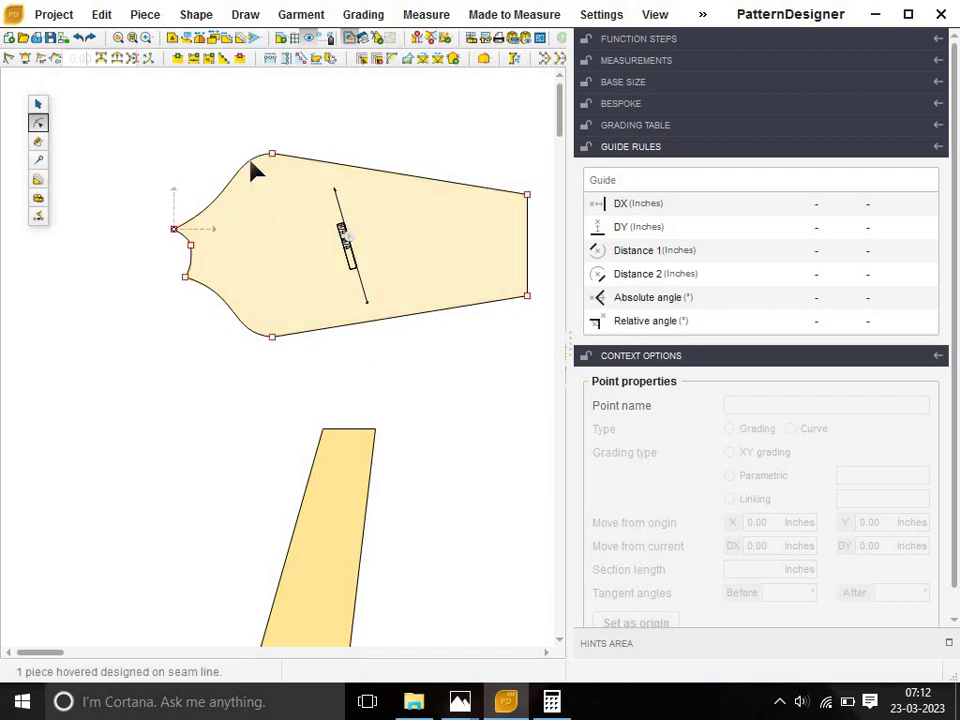
# Adjust the tangents at the sleeve cap's top and bottom points to reshape both cap curves.
pyautogui.click(272, 155)
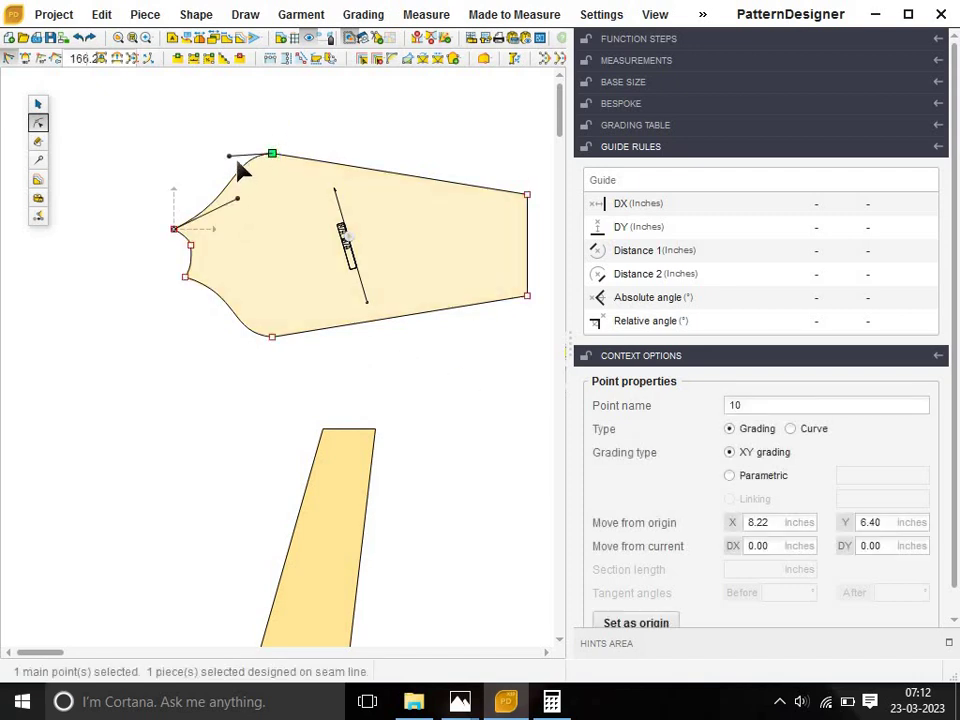
pyautogui.click(256, 190)
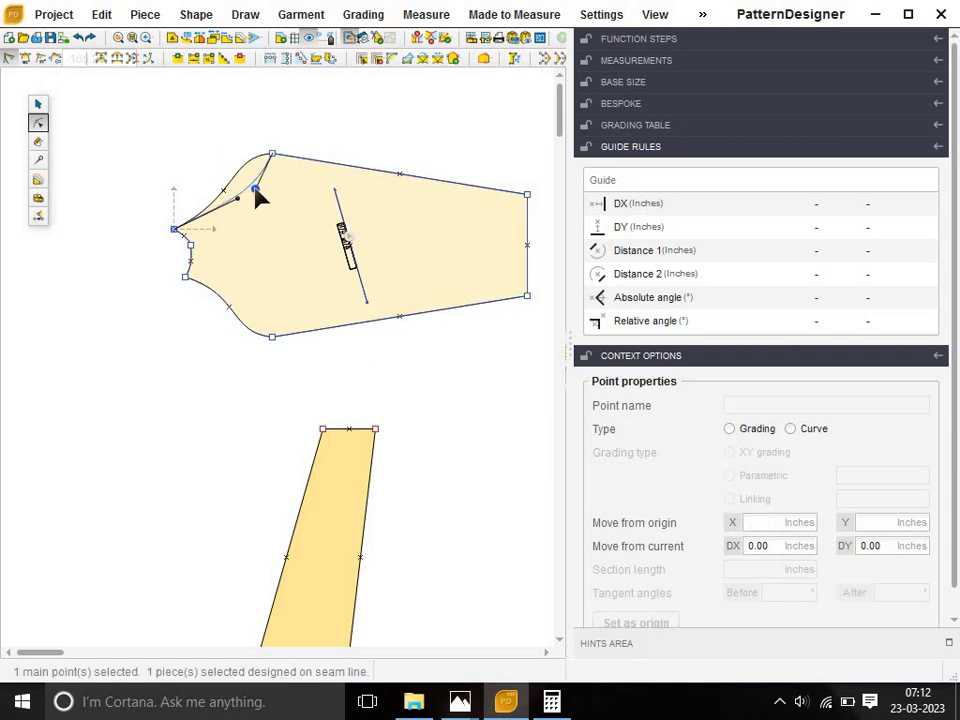
pyautogui.click(262, 382)
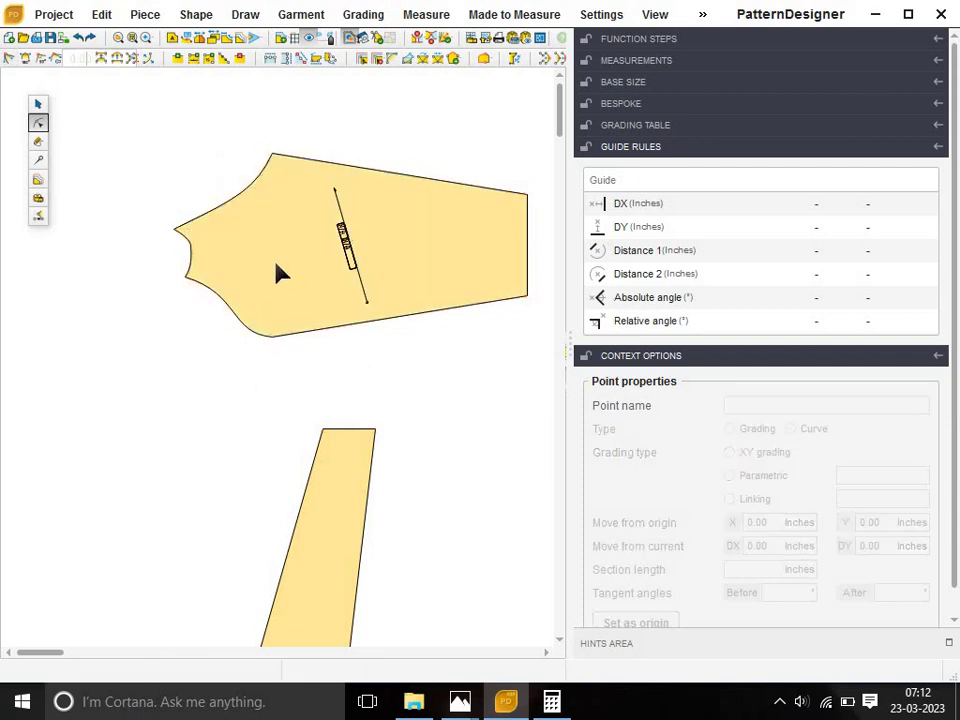
pyautogui.click(279, 322)
pyautogui.click(272, 337)
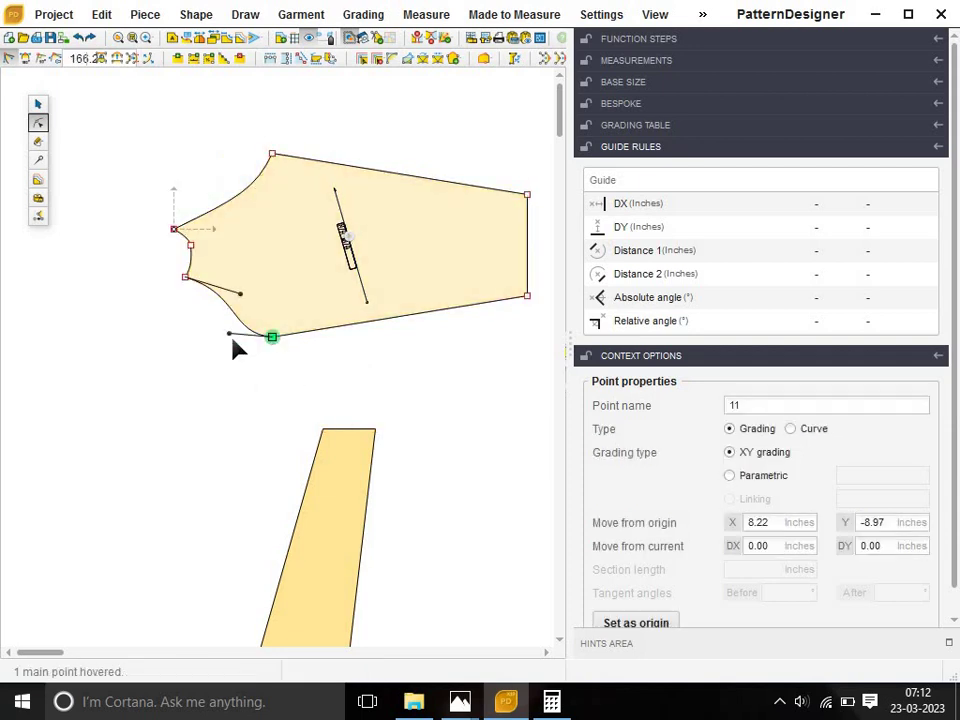
pyautogui.click(242, 314)
pyautogui.click(254, 312)
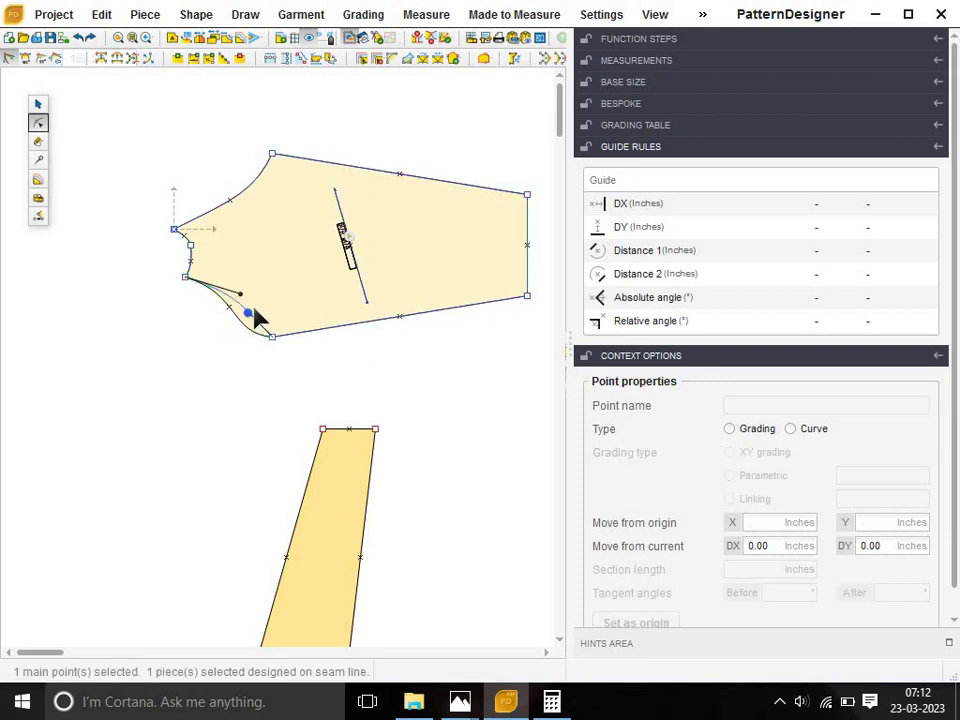
pyautogui.click(201, 375)
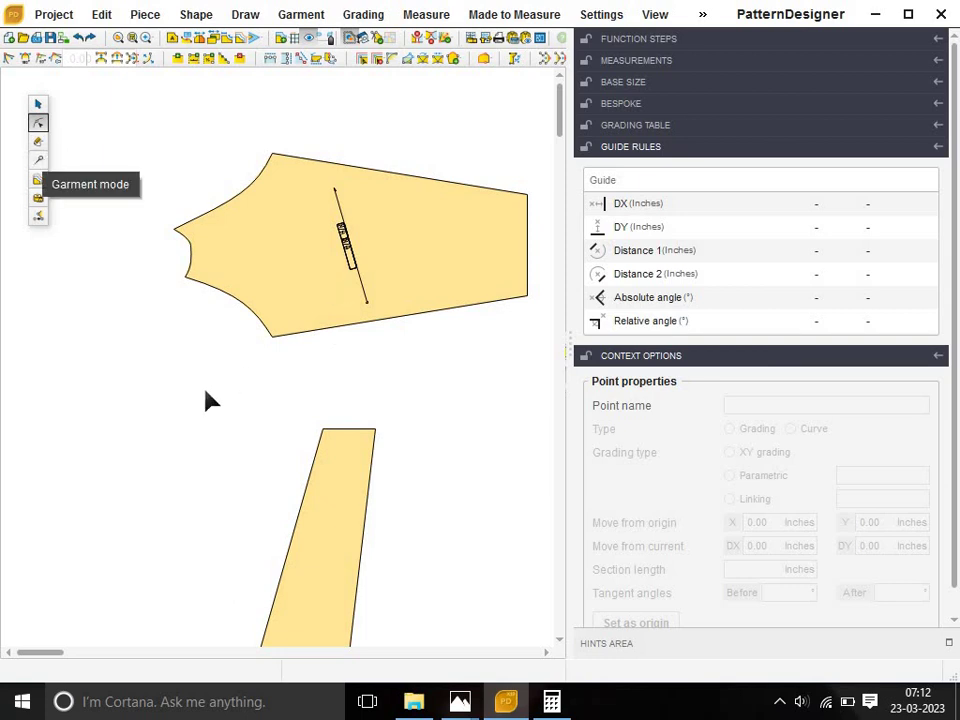
# Drag the left kimono bodice piece to the layout's left edge and start Declare Projection.
pyautogui.scroll(-1, 248, 283)
pyautogui.scroll(-2, 240, 284)
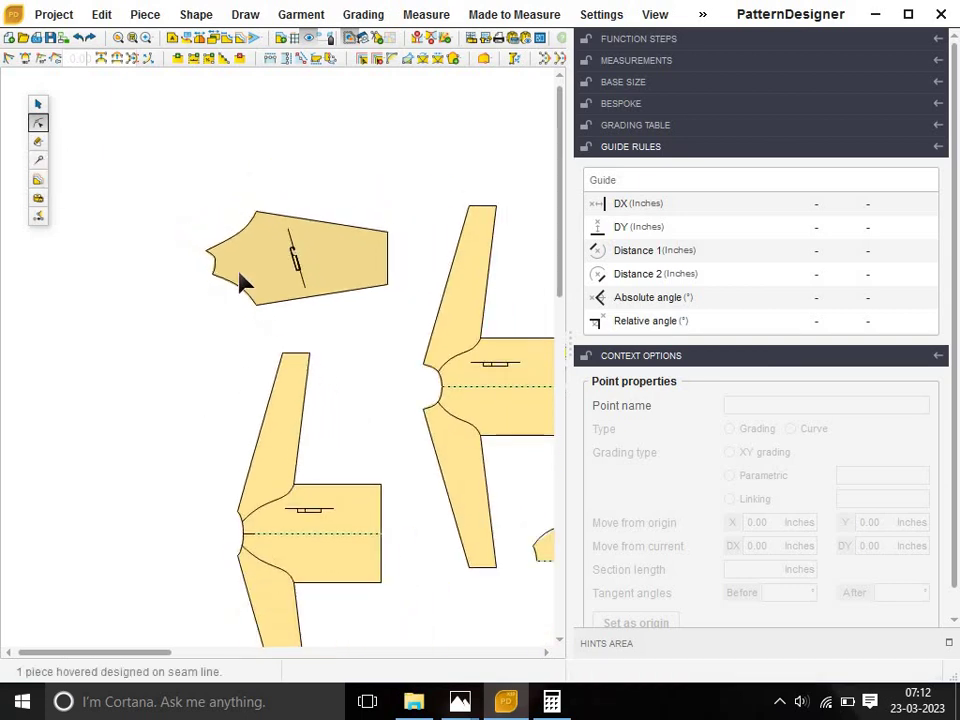
pyautogui.scroll(-2, 240, 283)
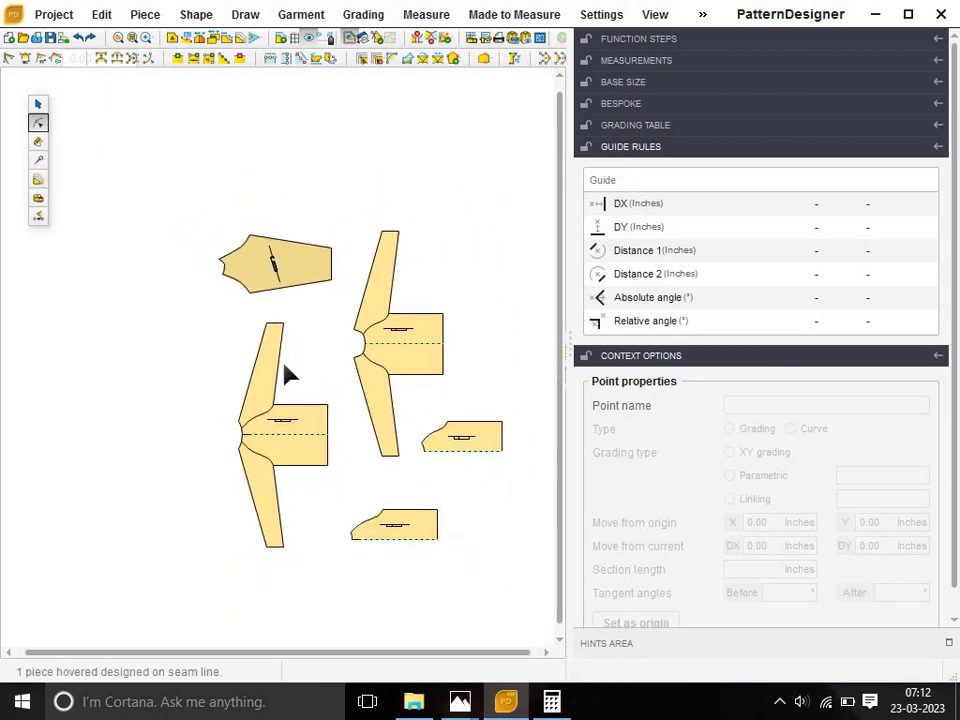
pyautogui.click(37, 103)
pyautogui.click(268, 439)
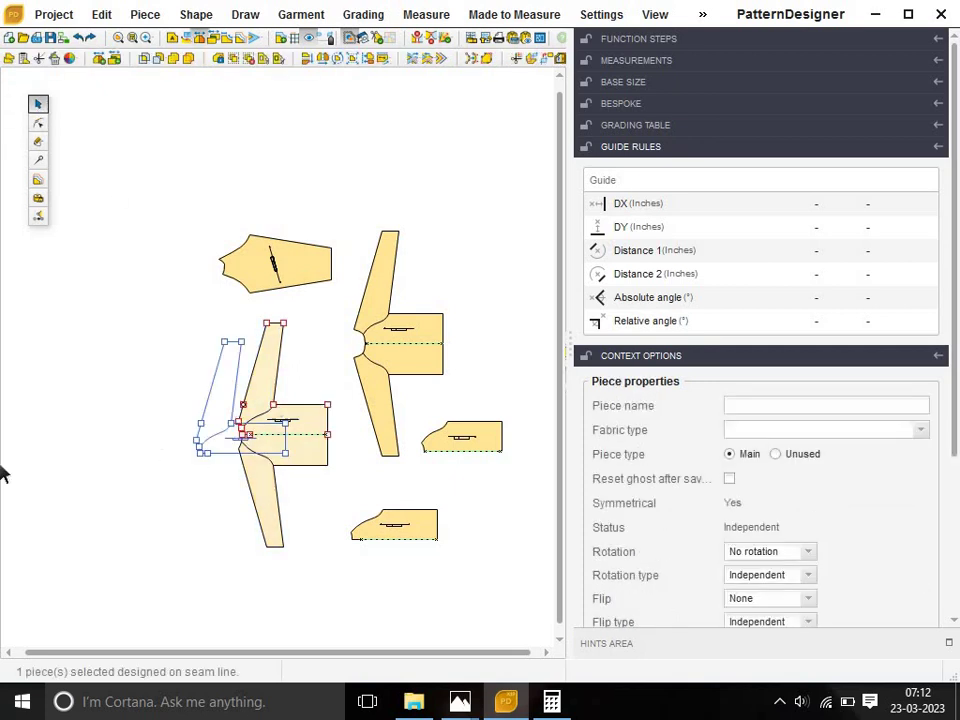
pyautogui.moveTo(268, 439); pyautogui.dragTo(3, 475)
pyautogui.moveTo(428, 350); pyautogui.dragTo(45, 482)
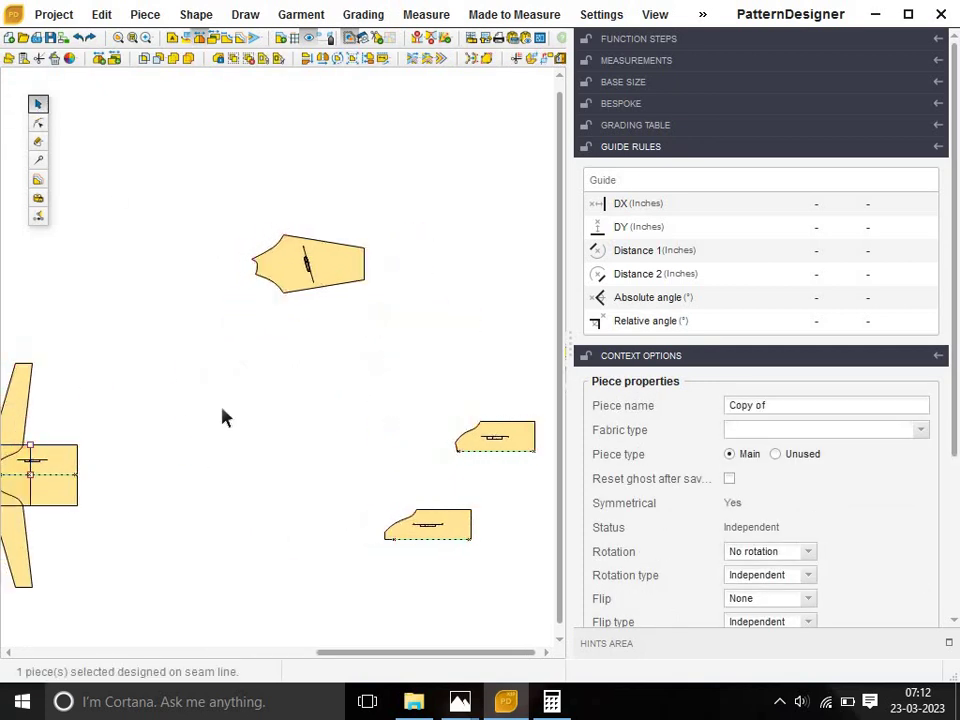
pyautogui.click(40, 123)
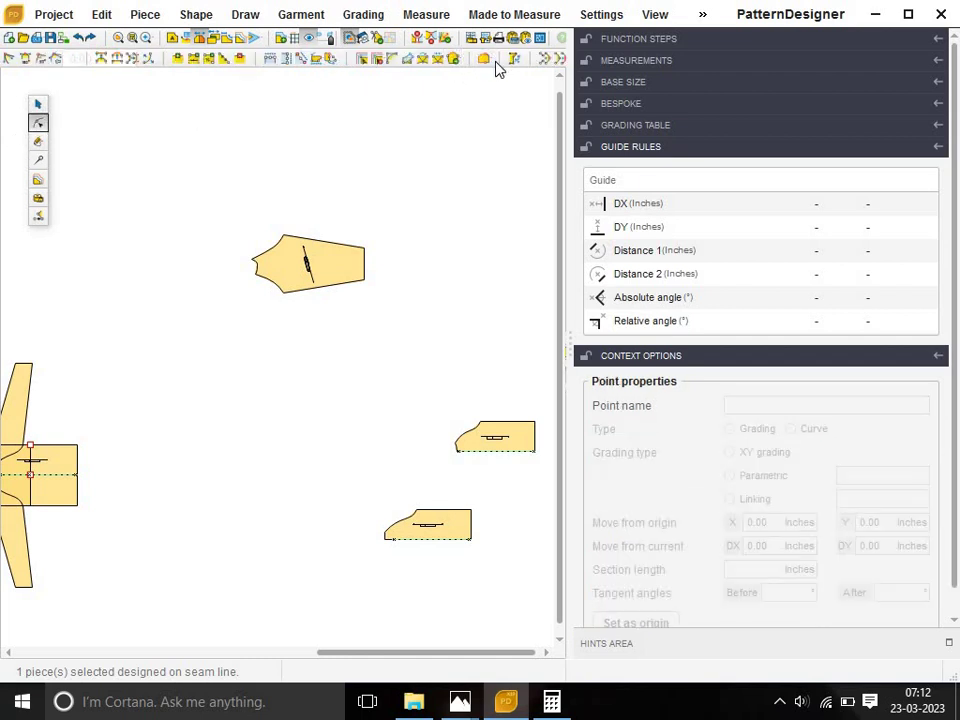
pyautogui.click(484, 60)
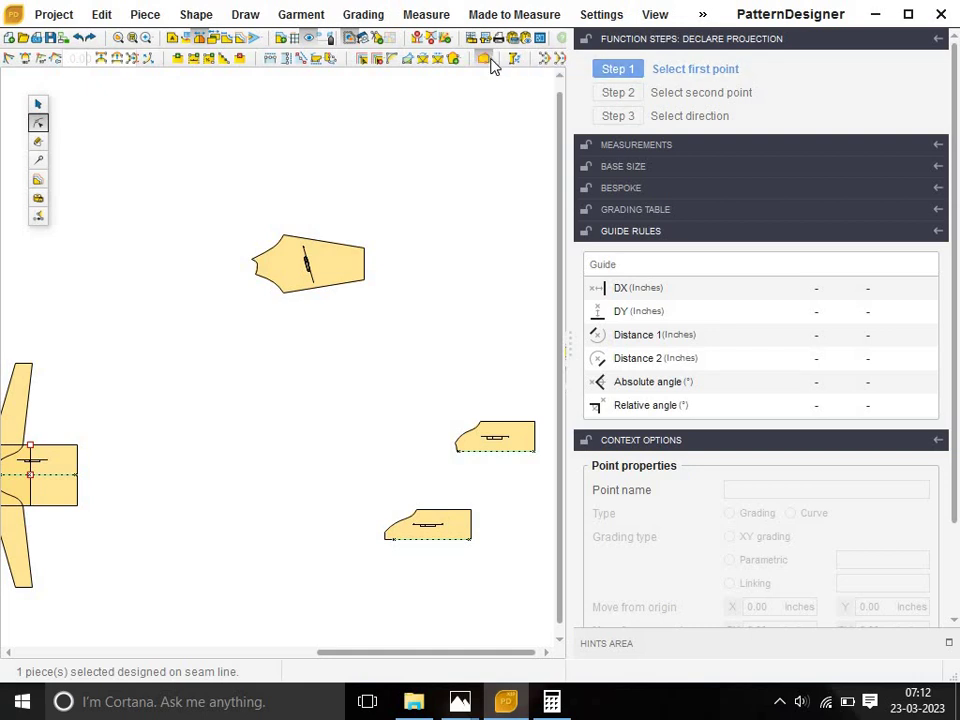
# Collapse the side panels and try a projection starting at the sleeve's left point.
pyautogui.click(457, 60)
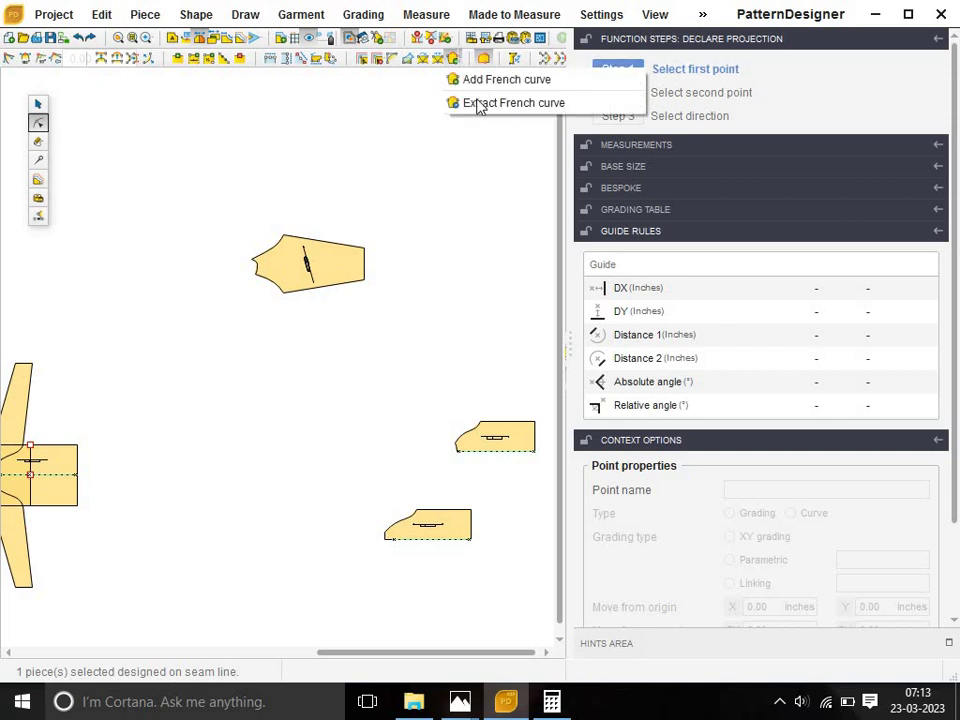
pyautogui.click(465, 195)
pyautogui.scroll(2, 495, 145)
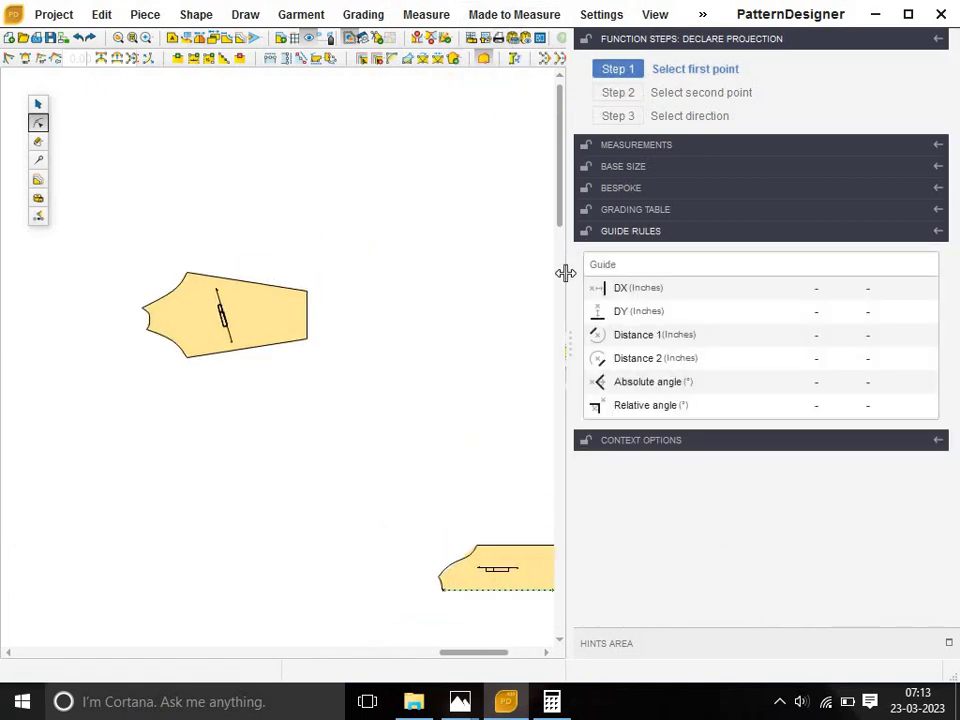
pyautogui.click(571, 342)
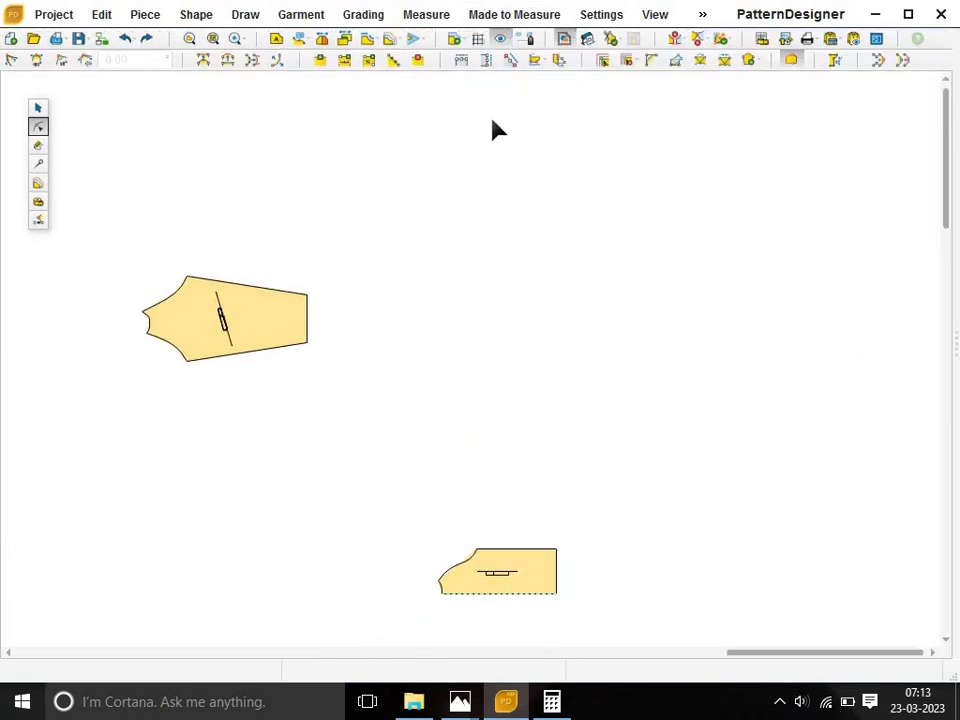
pyautogui.click(801, 62)
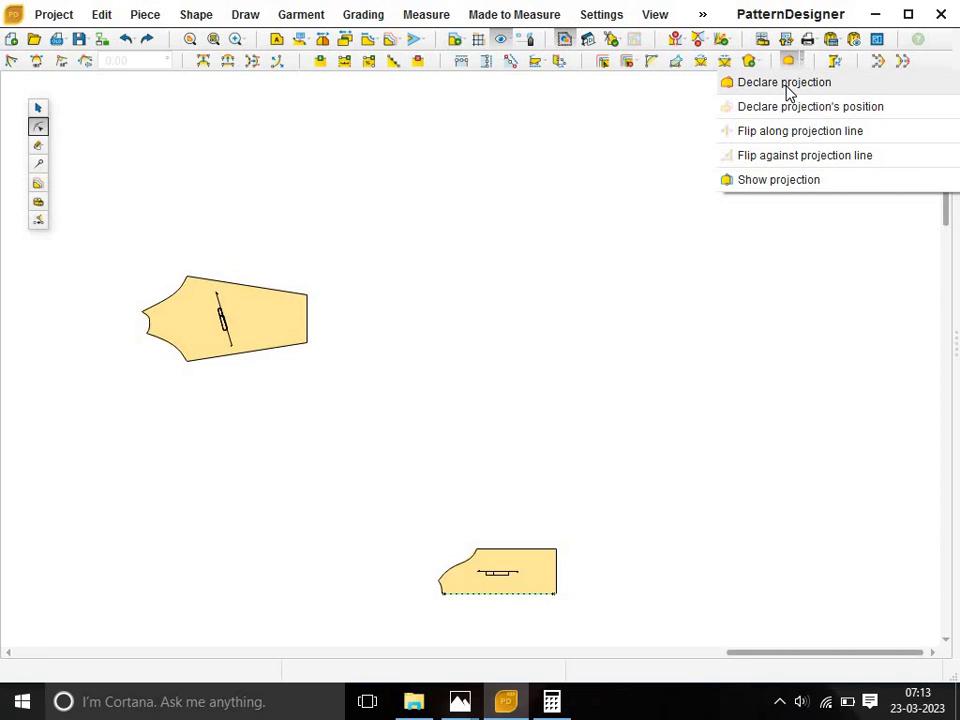
pyautogui.click(786, 86)
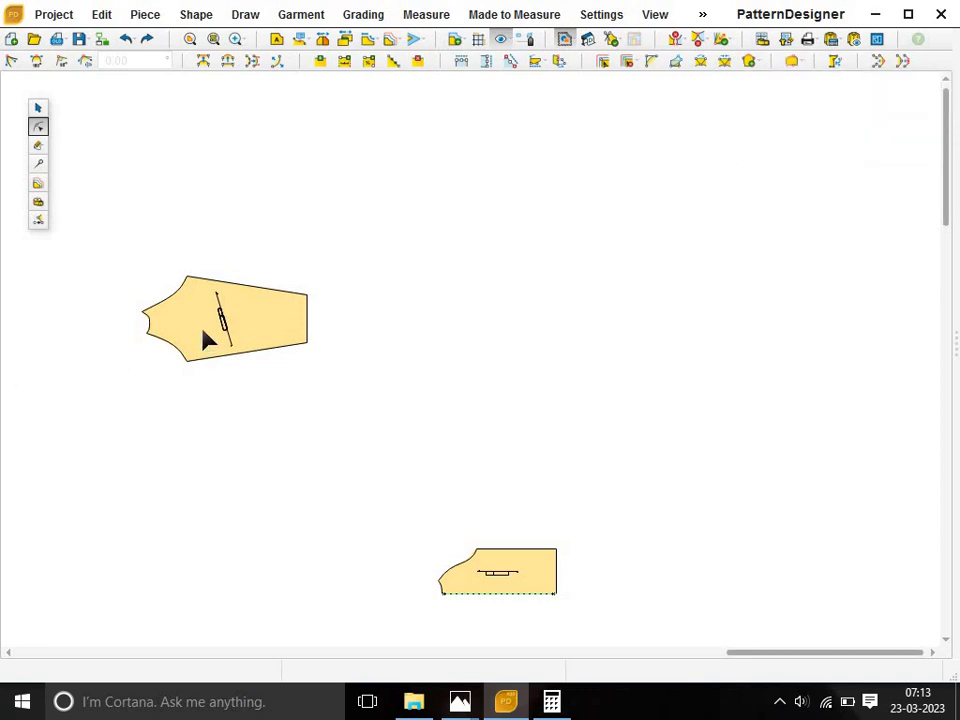
pyautogui.click(143, 323)
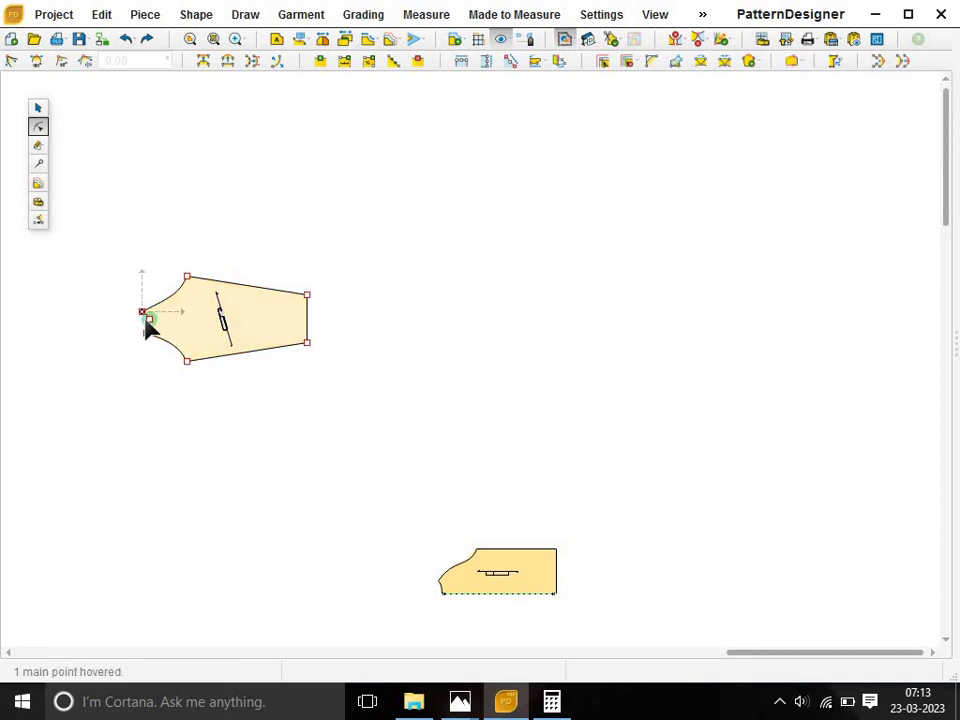
pyautogui.click(148, 320)
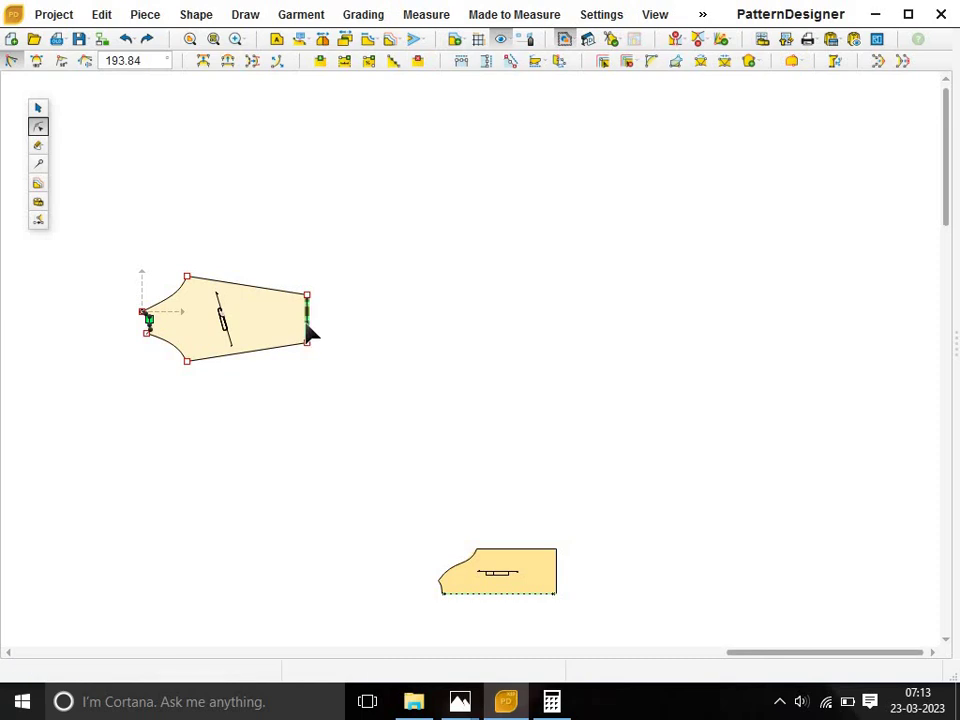
# Undo that projection step and select the sleeve's straight right edge for dividing.
pyautogui.click(308, 330)
pyautogui.click(253, 294)
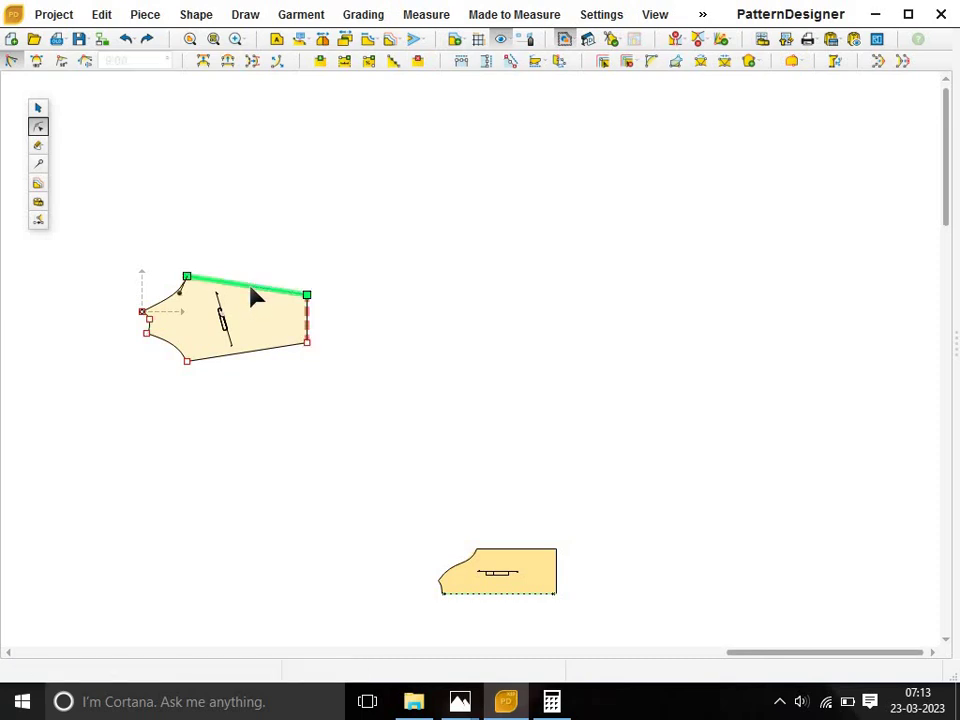
pyautogui.click(792, 62)
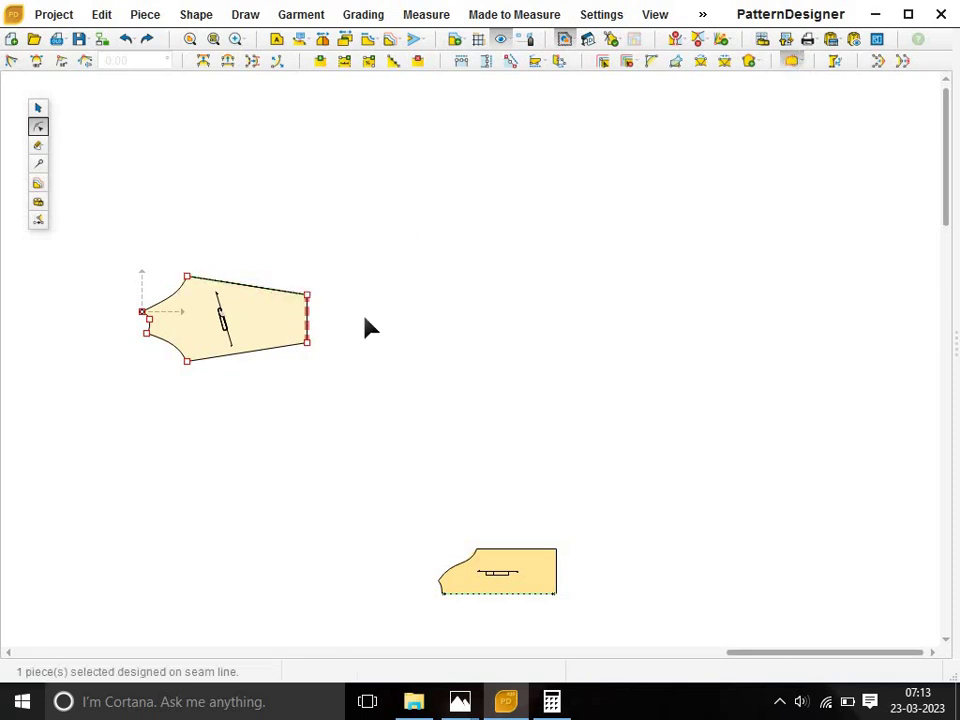
pyautogui.click(125, 48)
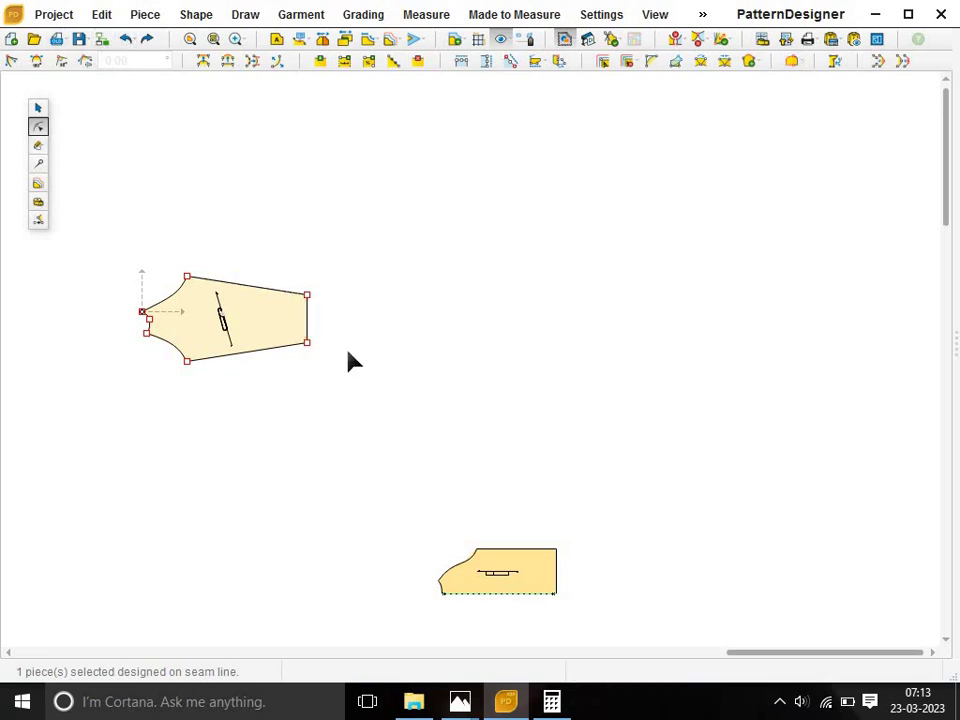
pyautogui.click(307, 325)
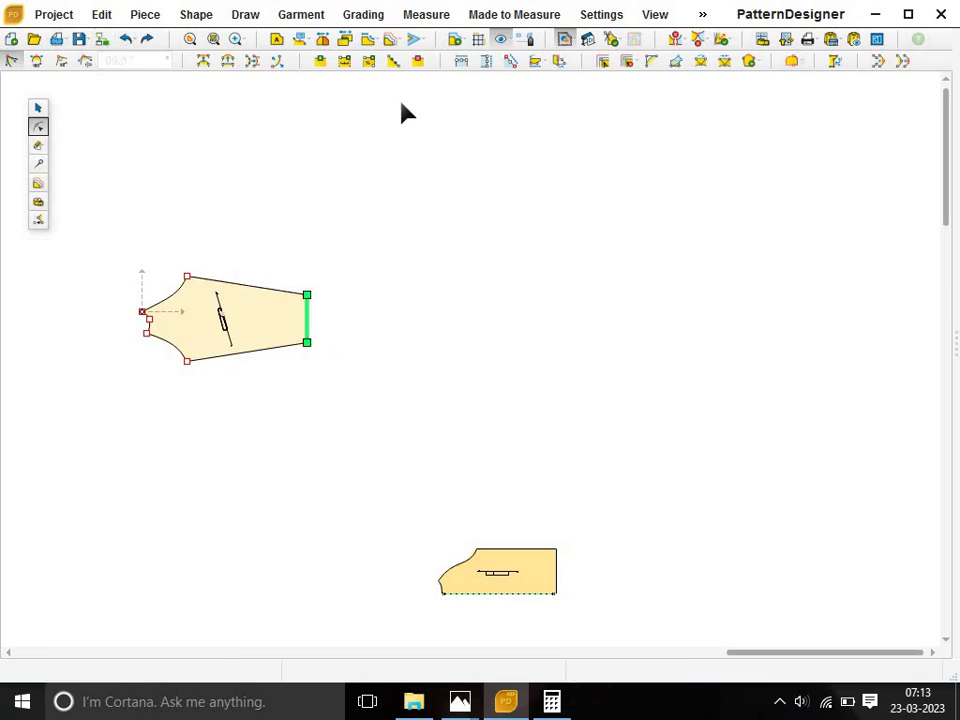
pyautogui.click(393, 61)
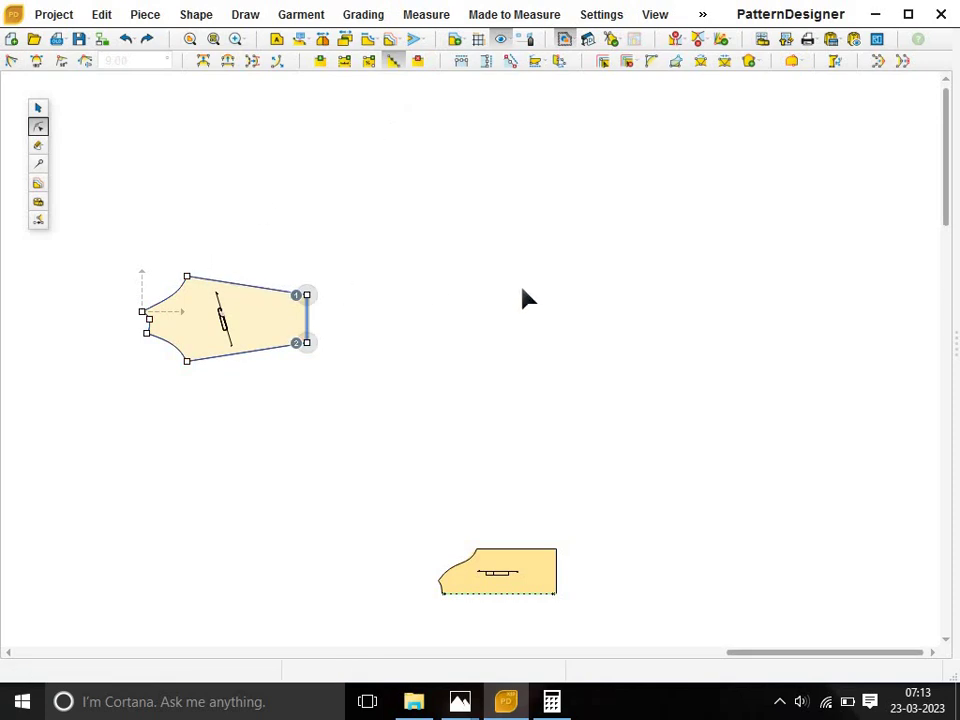
# Divide the sleeve's right edge into 2 equal parts, then collapse the side panels.
pyautogui.click(954, 339)
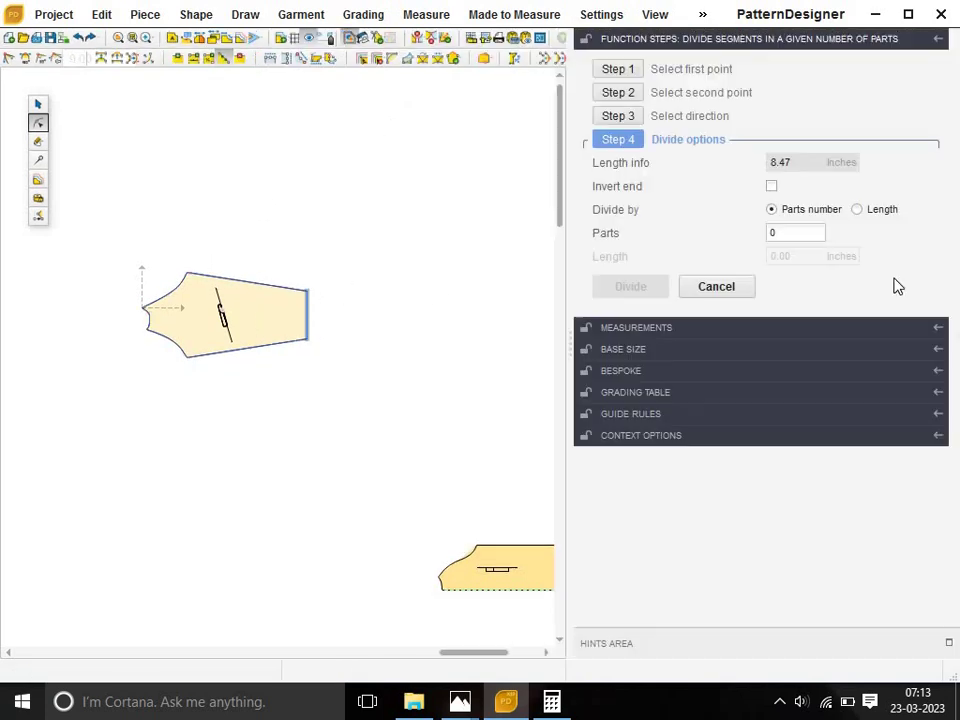
pyautogui.doubleClick(772, 232)
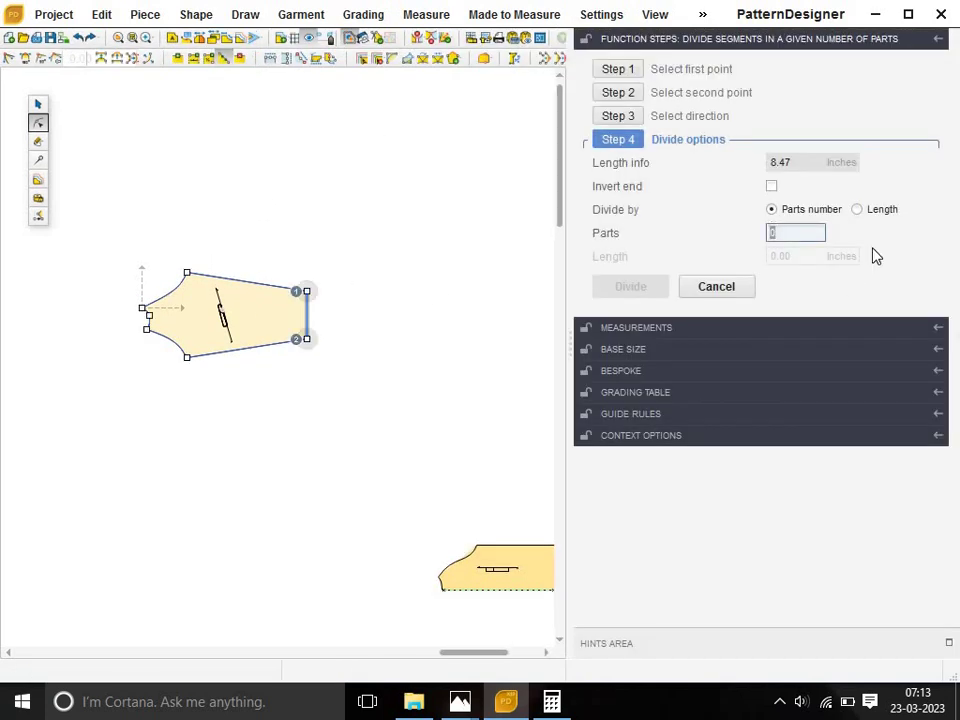
pyautogui.write('2')
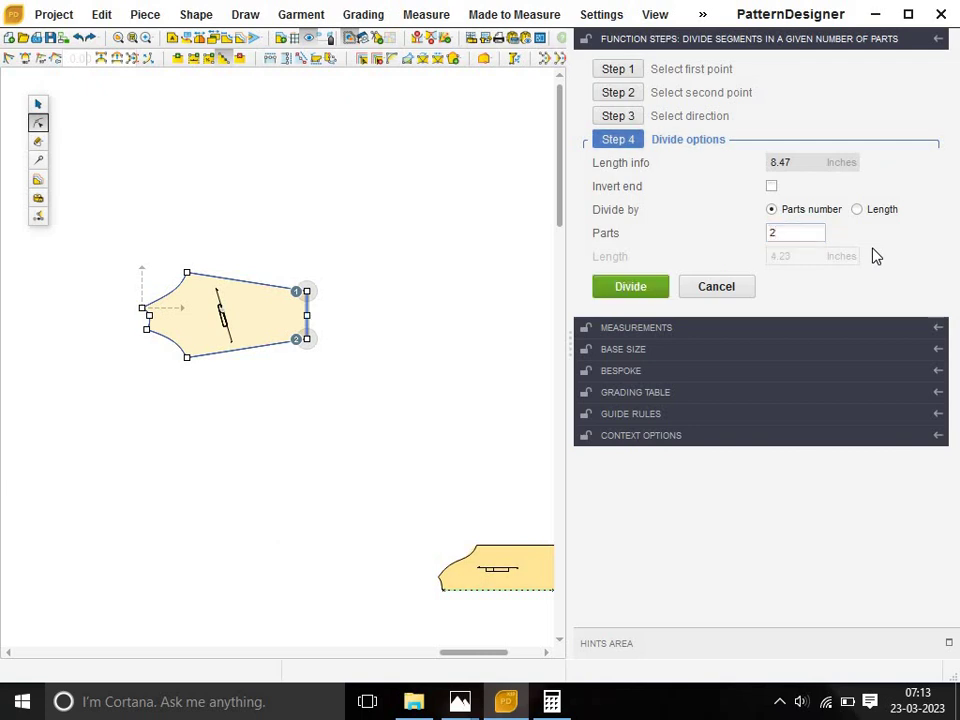
pyautogui.click(657, 286)
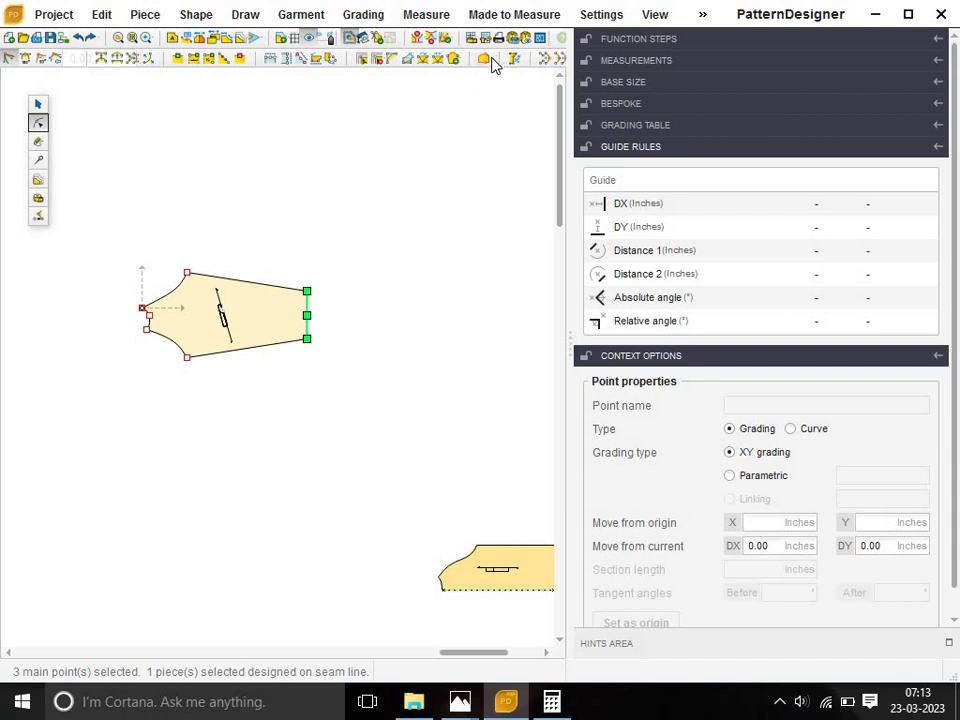
pyautogui.doubleClick(570, 346)
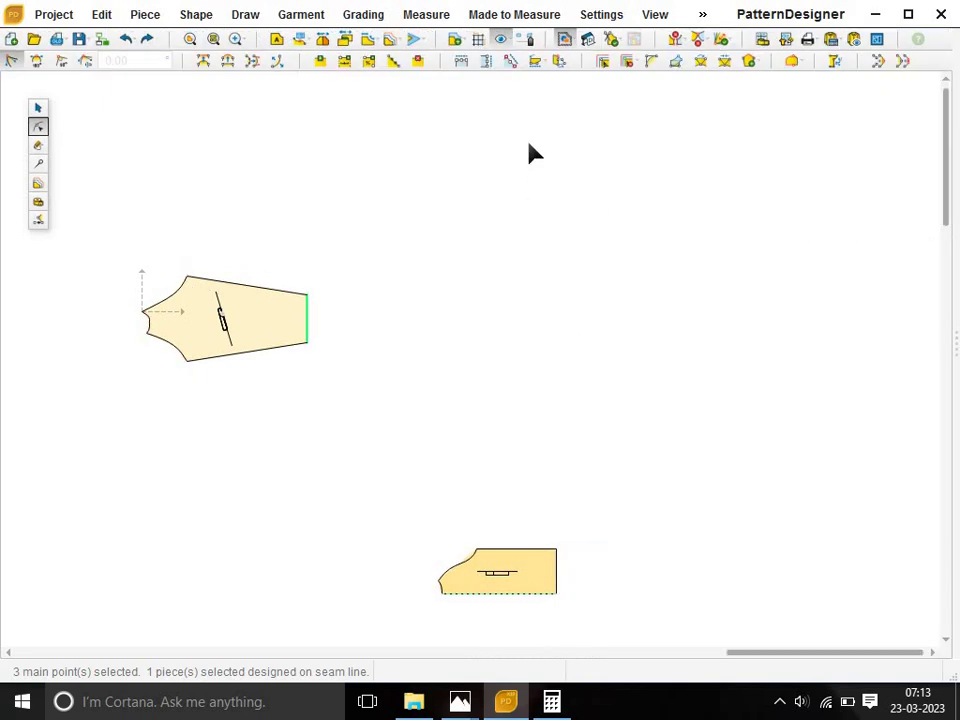
# Declare a projection line from the sleeve's left point to its right-edge midpoint, then zoom in.
pyautogui.click(798, 64)
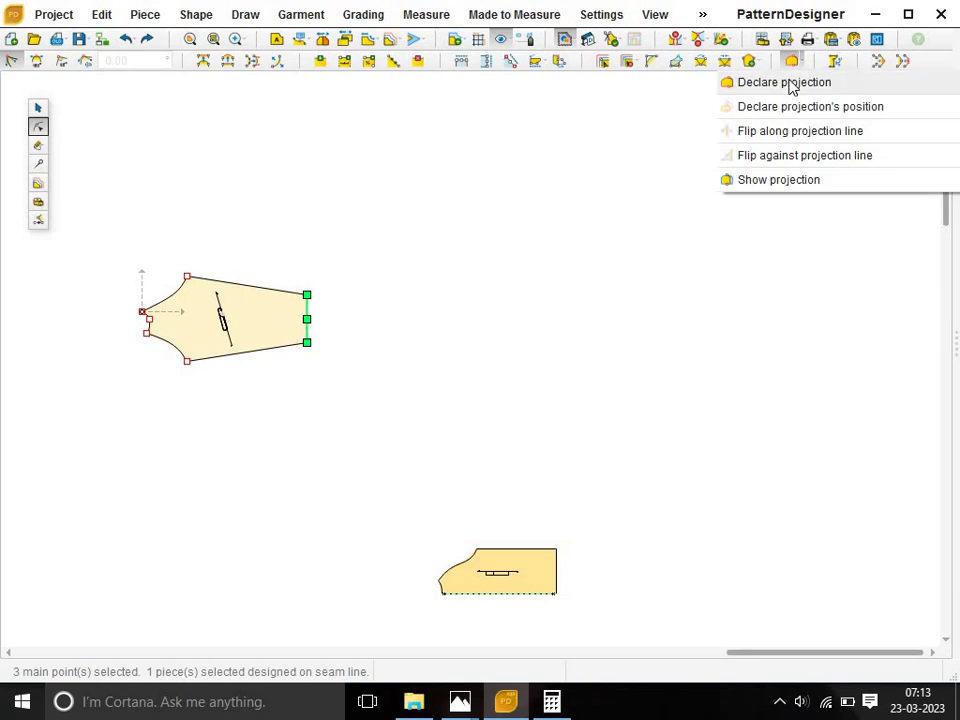
pyautogui.click(785, 83)
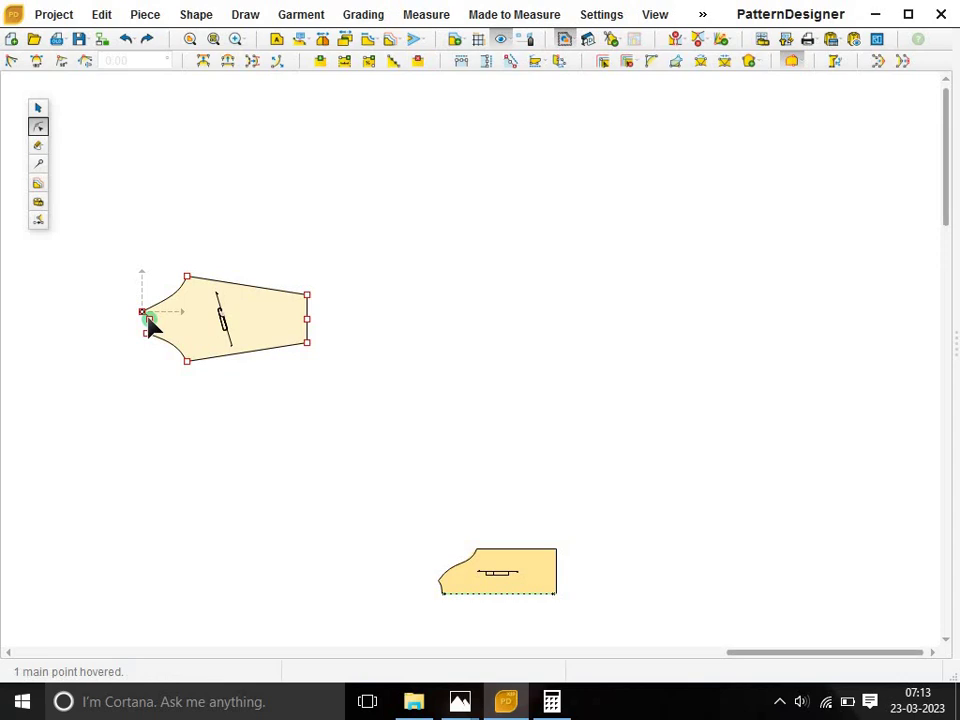
pyautogui.click(148, 320)
pyautogui.click(306, 319)
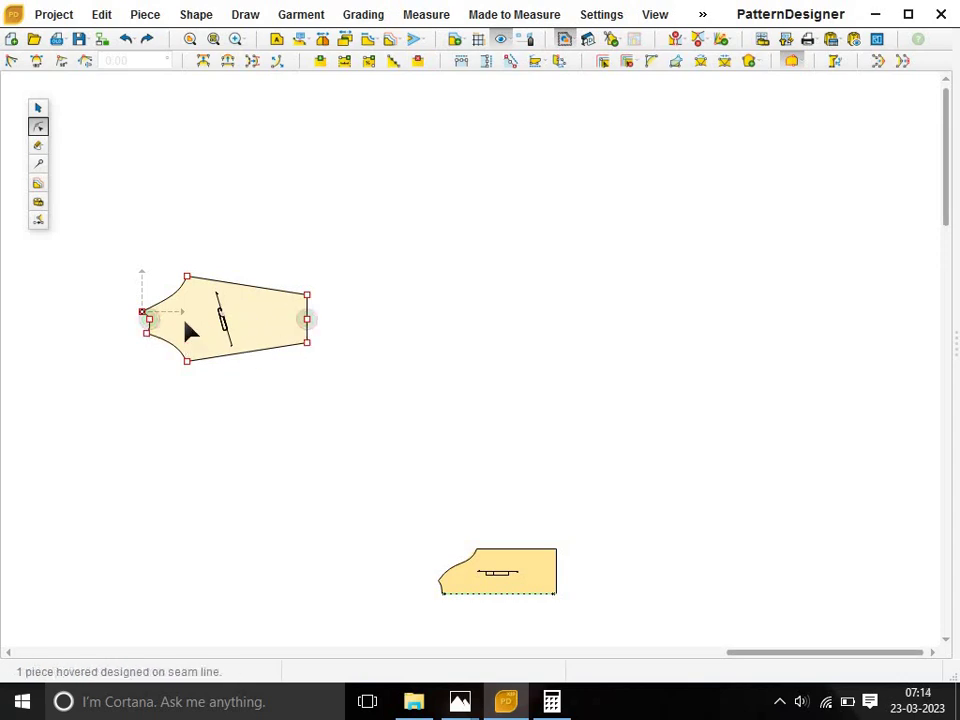
pyautogui.click(212, 318)
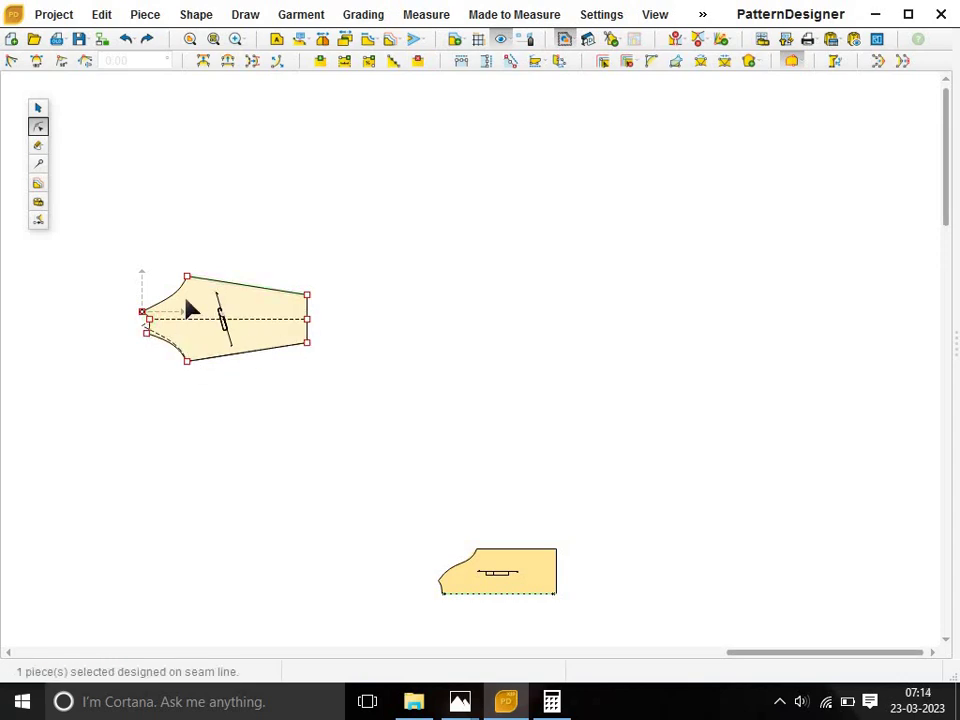
pyautogui.scroll(1, 190, 308)
pyautogui.scroll(1, 186, 306)
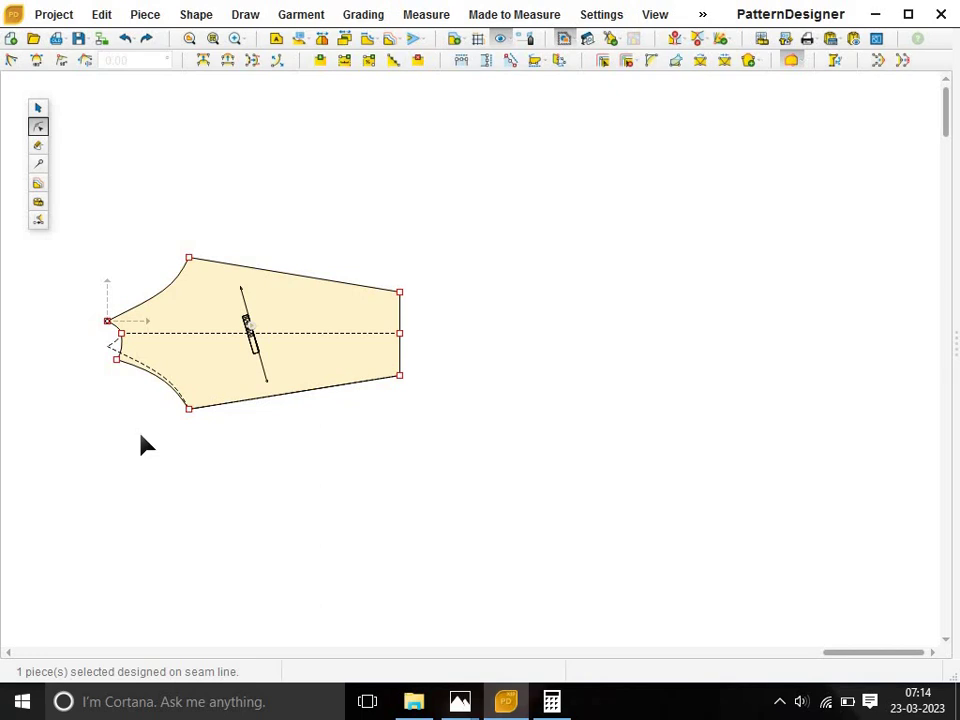
# Undo the projection line and flip the sleeve piece vertically, reversing its grainline.
pyautogui.click(125, 40)
pyautogui.click(125, 41)
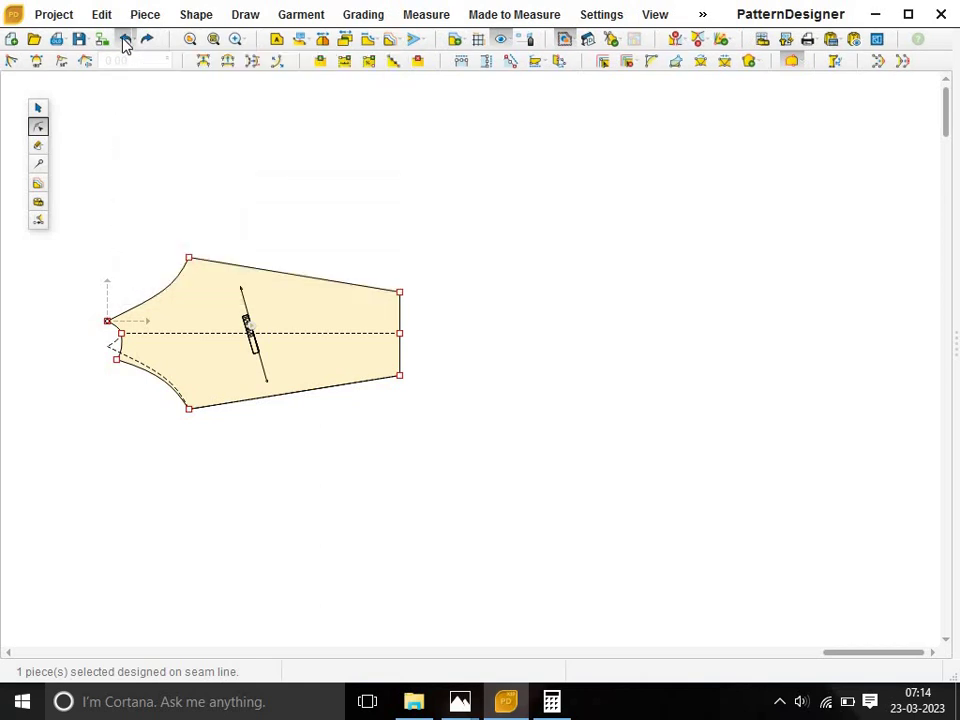
pyautogui.click(490, 410)
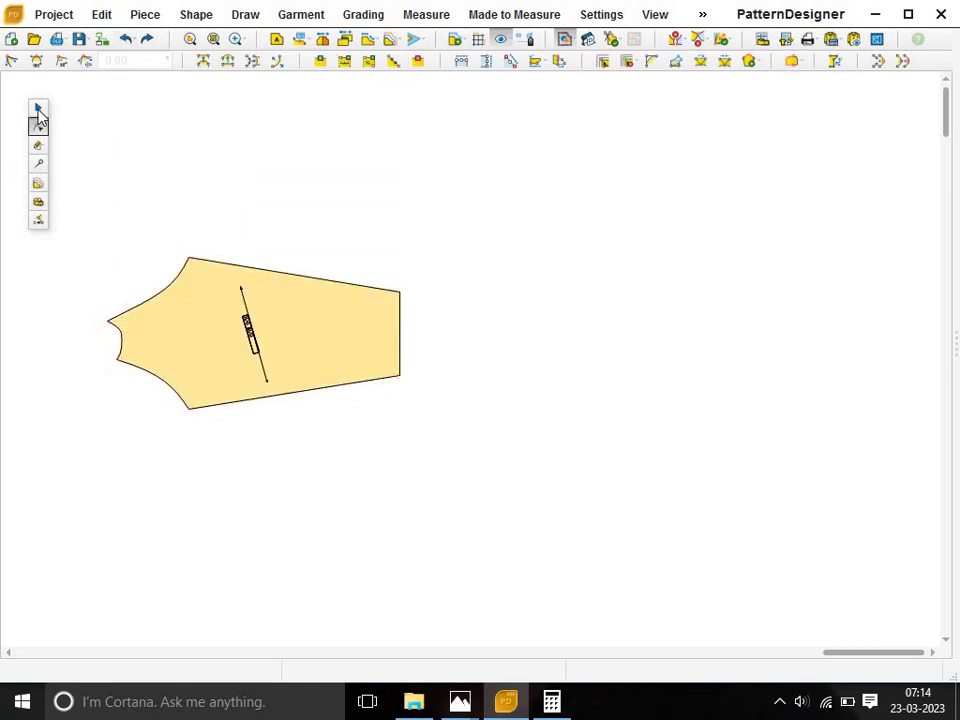
pyautogui.click(38, 107)
pyautogui.click(207, 337)
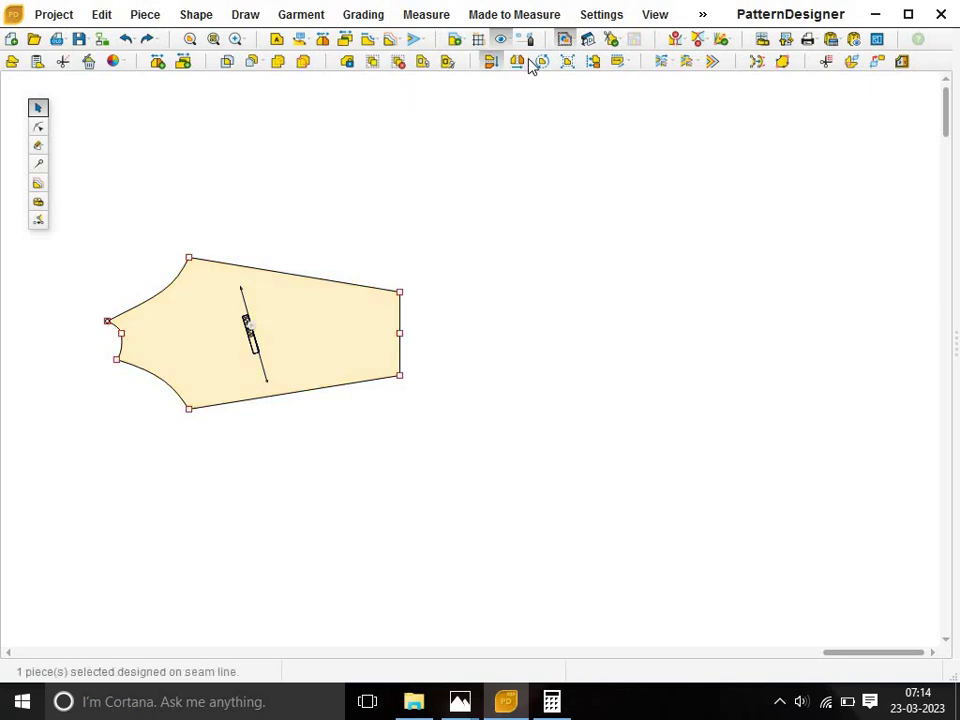
pyautogui.click(491, 62)
pyautogui.click(429, 413)
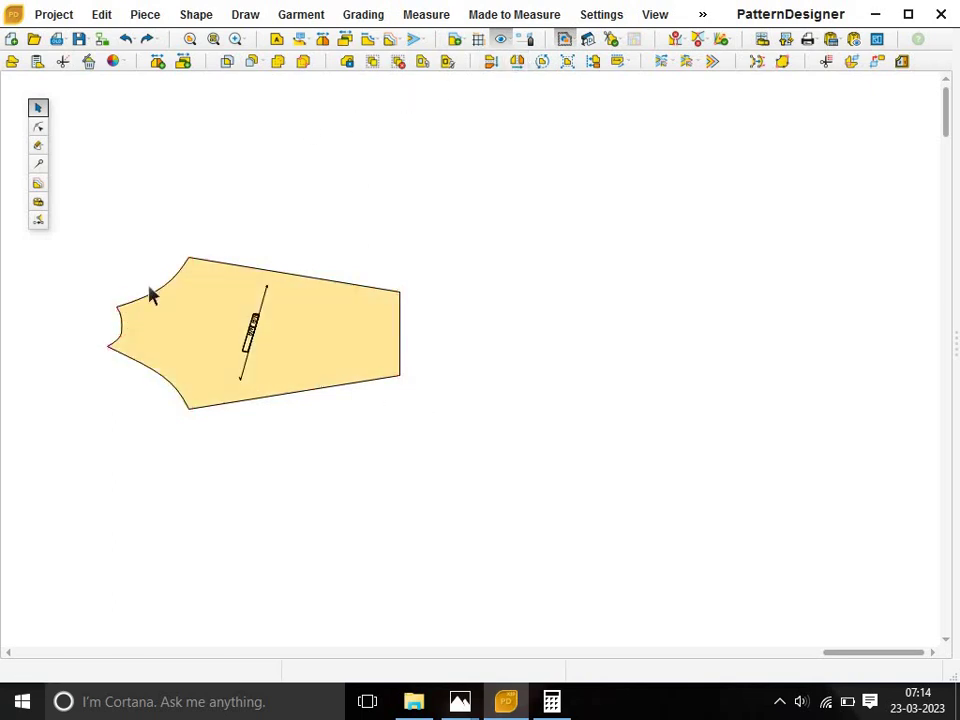
pyautogui.click(38, 128)
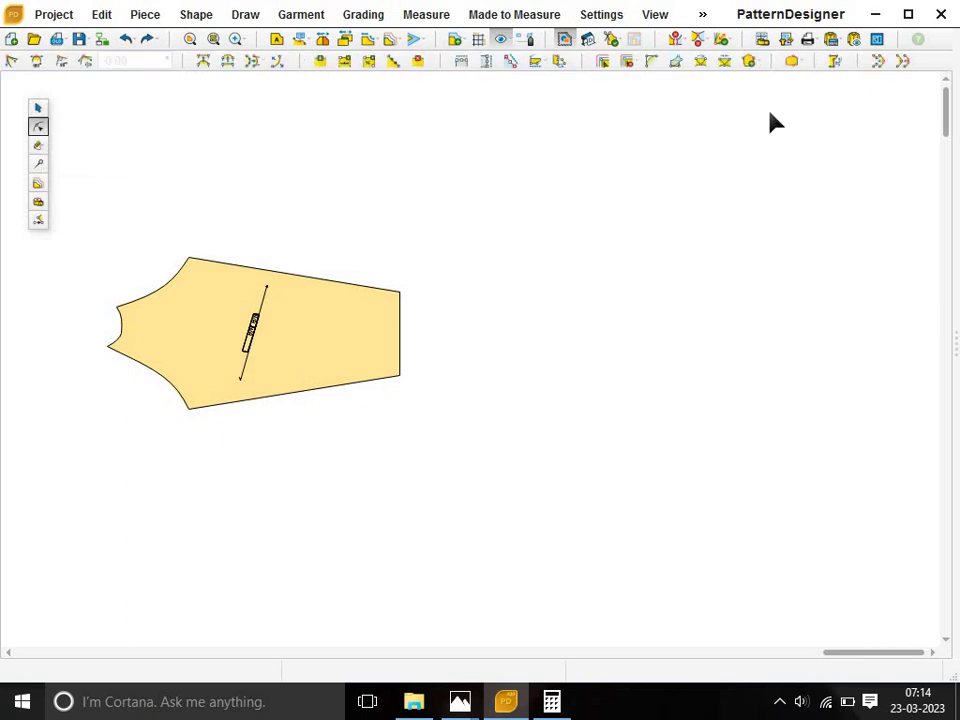
# Draw a new projection line across the flipped sleeve, from its left point to the right-edge midpoint.
pyautogui.click(806, 67)
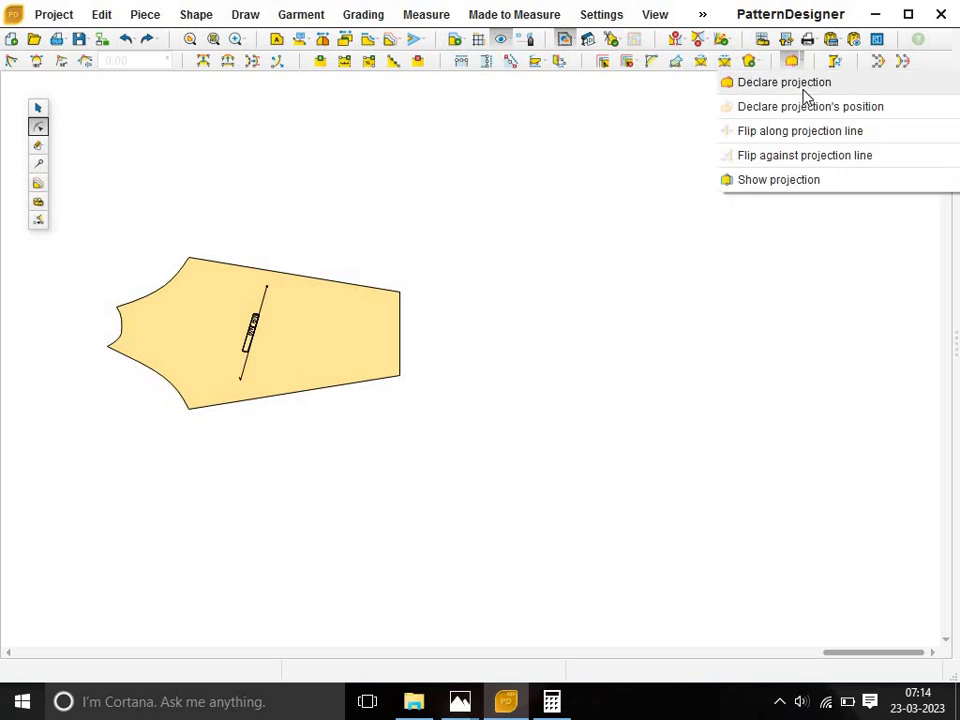
pyautogui.click(806, 82)
pyautogui.click(124, 339)
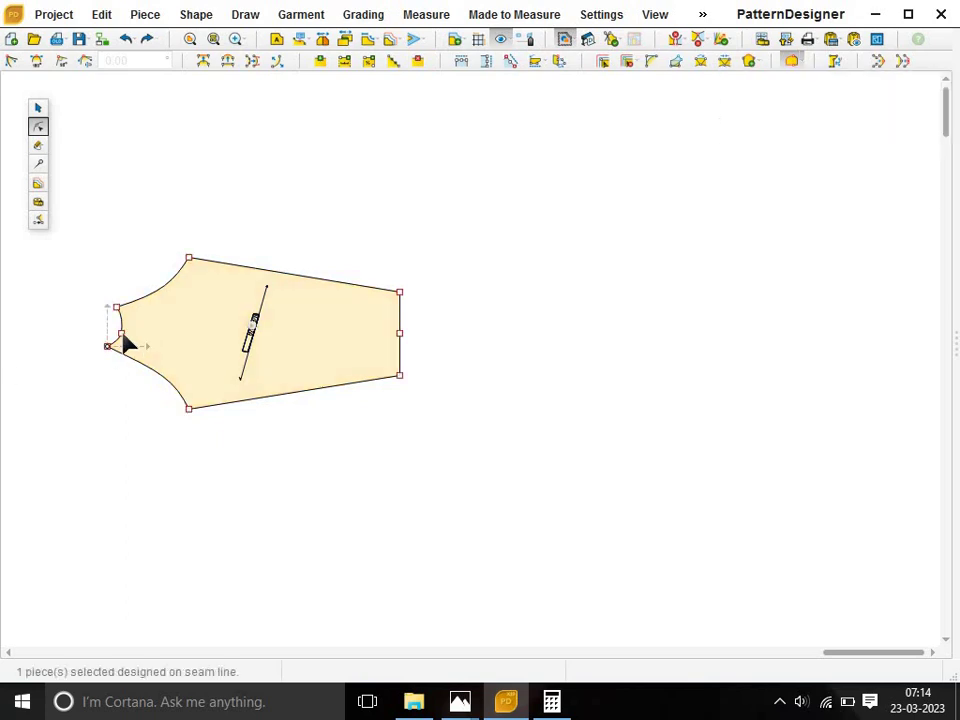
pyautogui.click(400, 335)
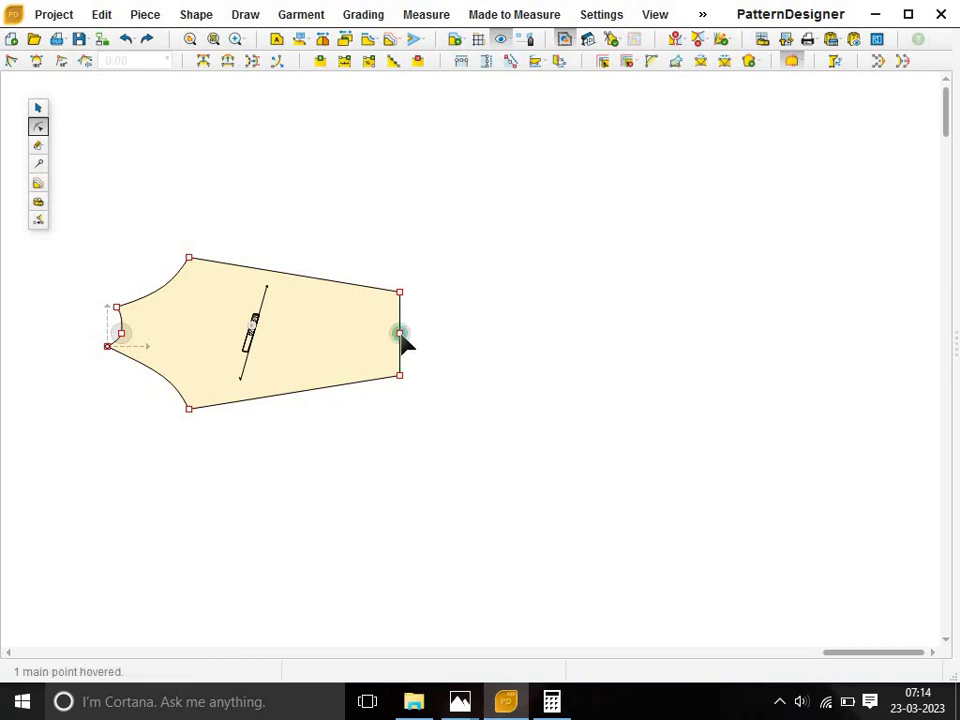
pyautogui.click(400, 334)
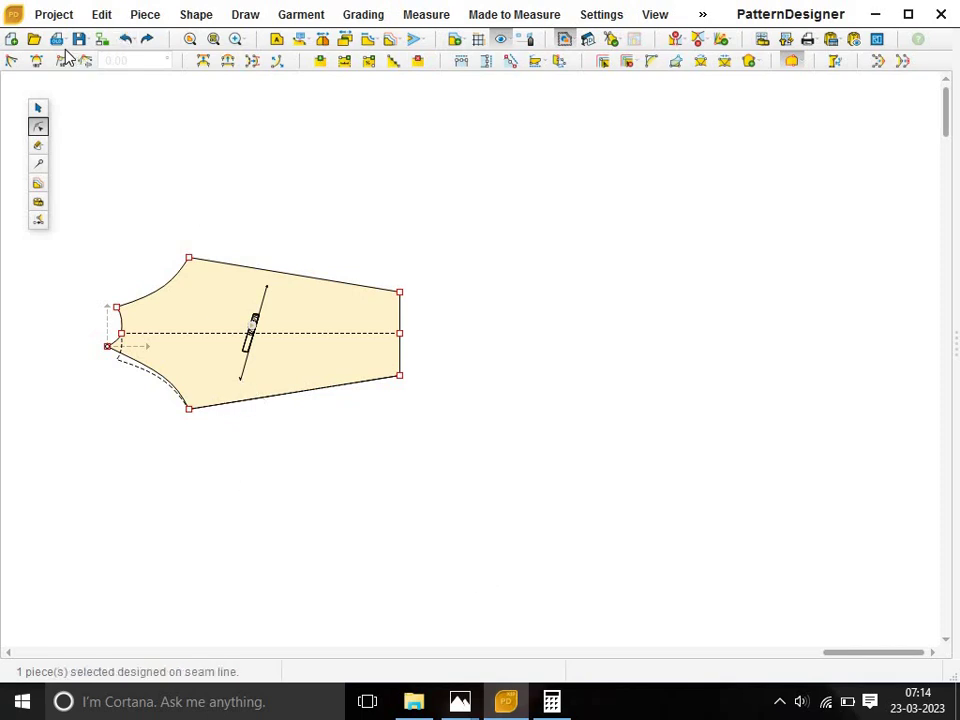
pyautogui.click(46, 108)
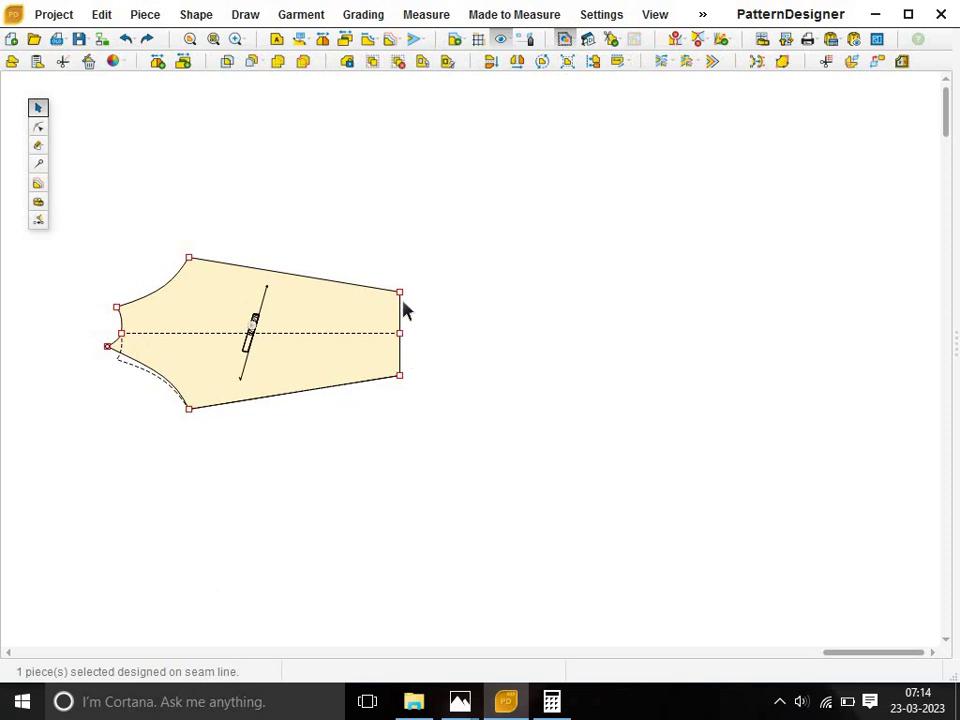
pyautogui.scroll(-2, 403, 303)
pyautogui.click(290, 307)
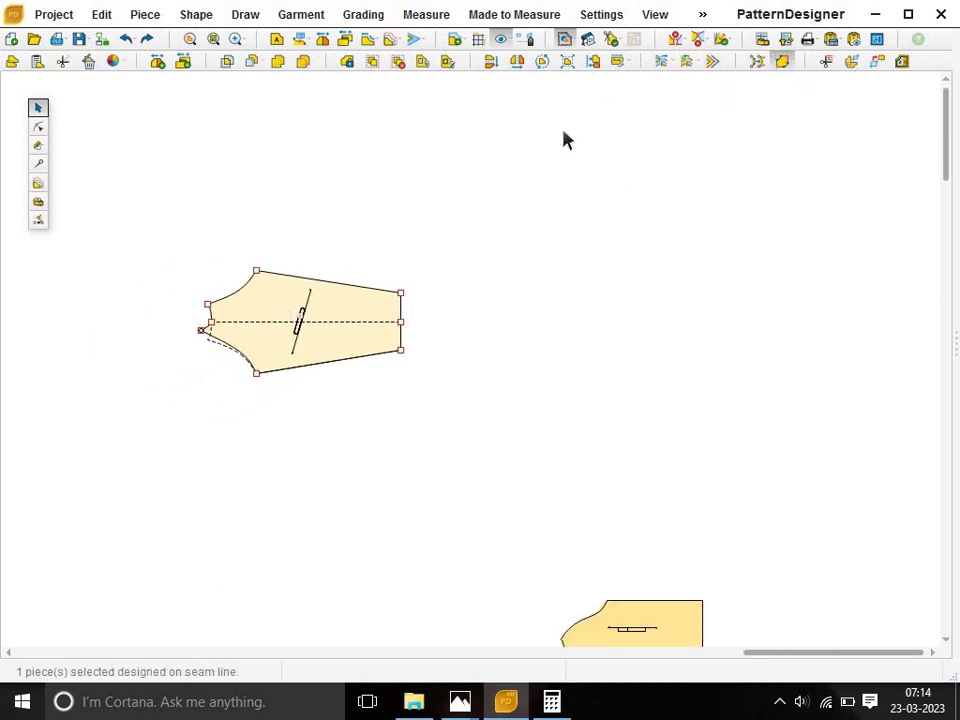
pyautogui.click(39, 128)
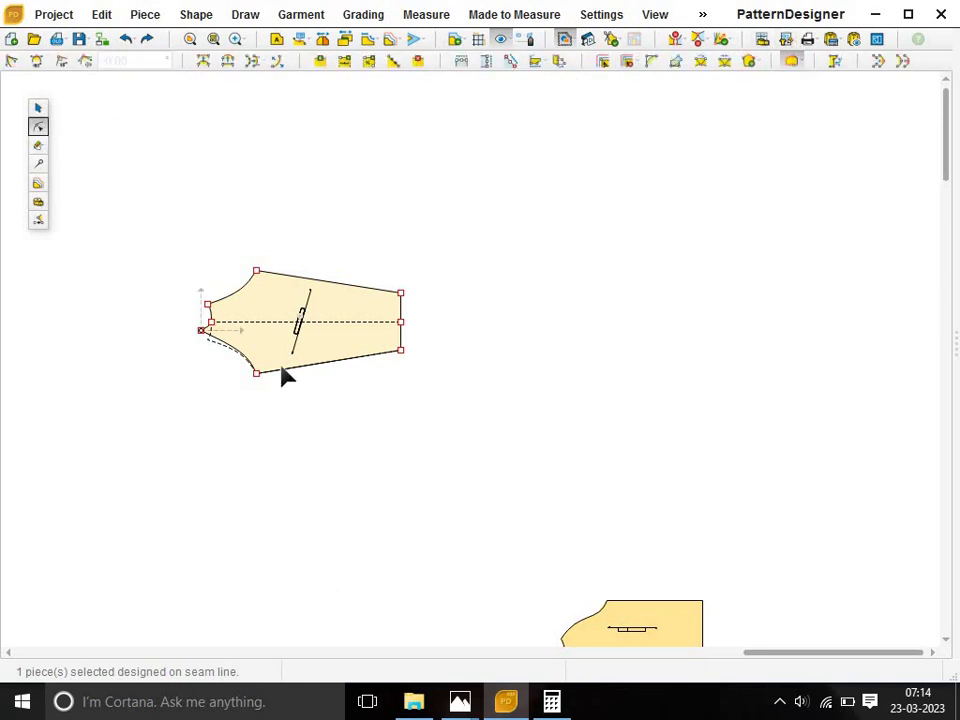
# Switch off Show projection for the sleeve and zoom out to view all pattern pieces.
pyautogui.click(806, 66)
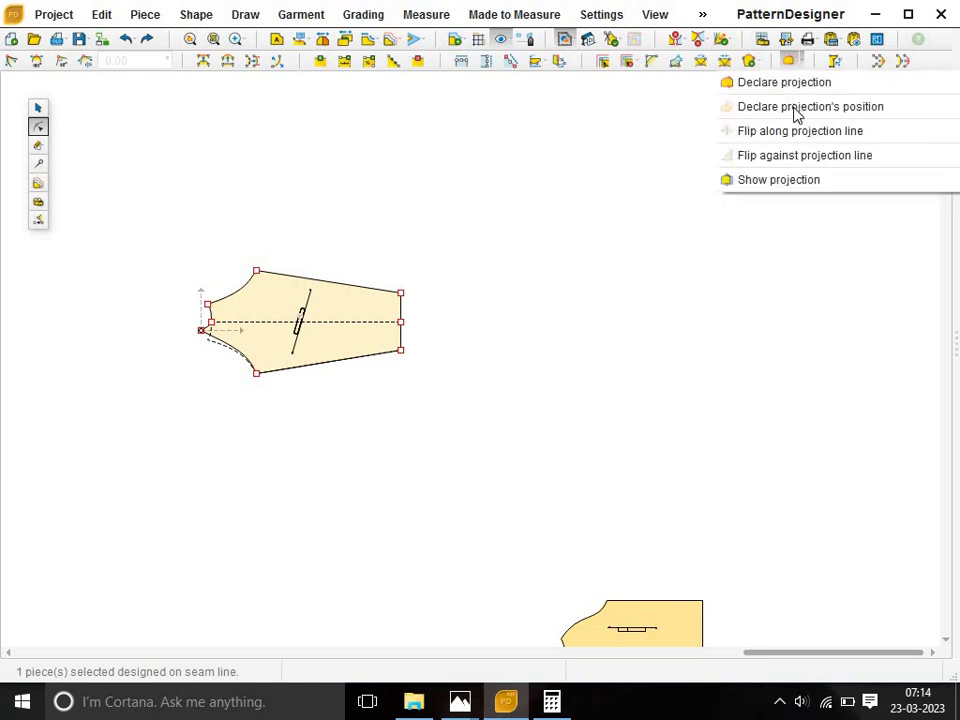
pyautogui.click(782, 180)
pyautogui.click(531, 300)
pyautogui.scroll(-1, 530, 298)
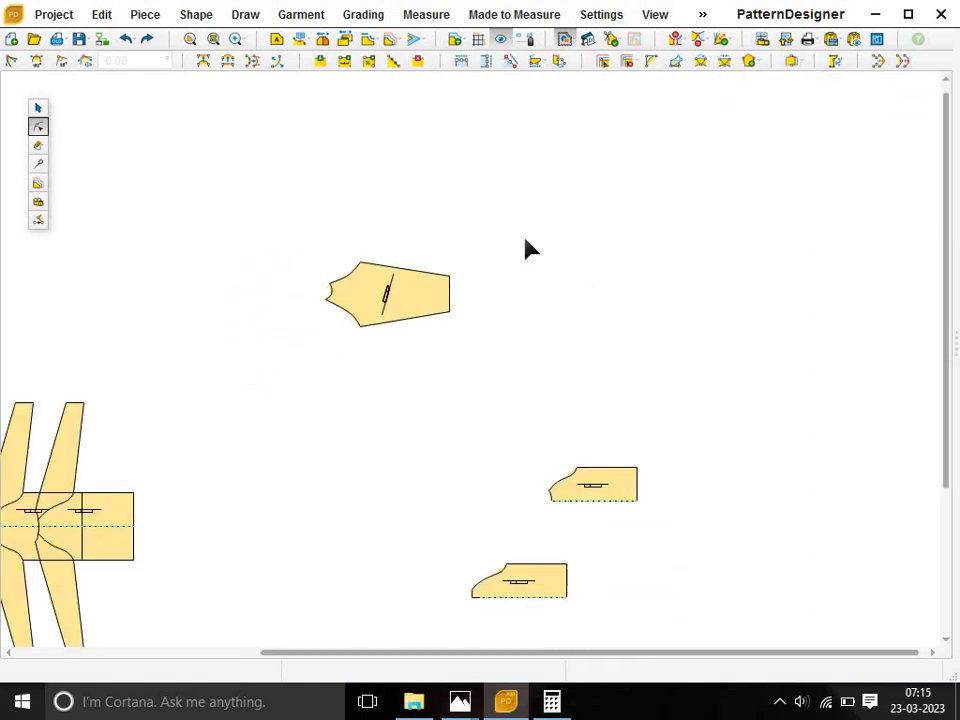
pyautogui.scroll(-1, 527, 247)
pyautogui.scroll(1, 625, 297)
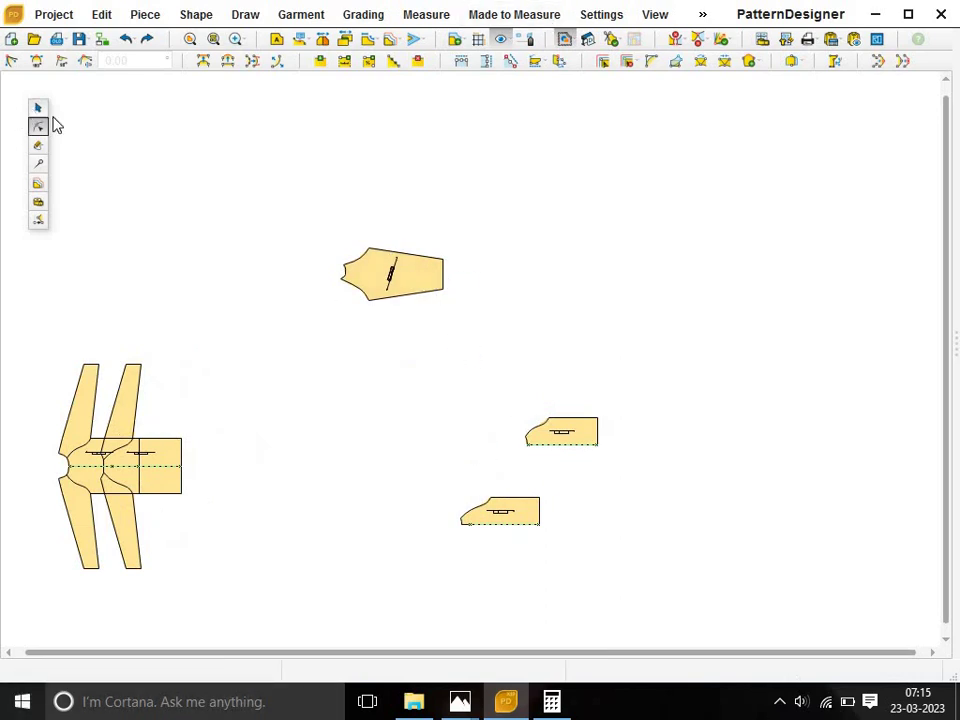
pyautogui.moveTo(414, 270); pyautogui.dragTo(489, 399)
pyautogui.moveTo(425, 280); pyautogui.dragTo(470, 360)
pyautogui.scroll(2, 604, 494)
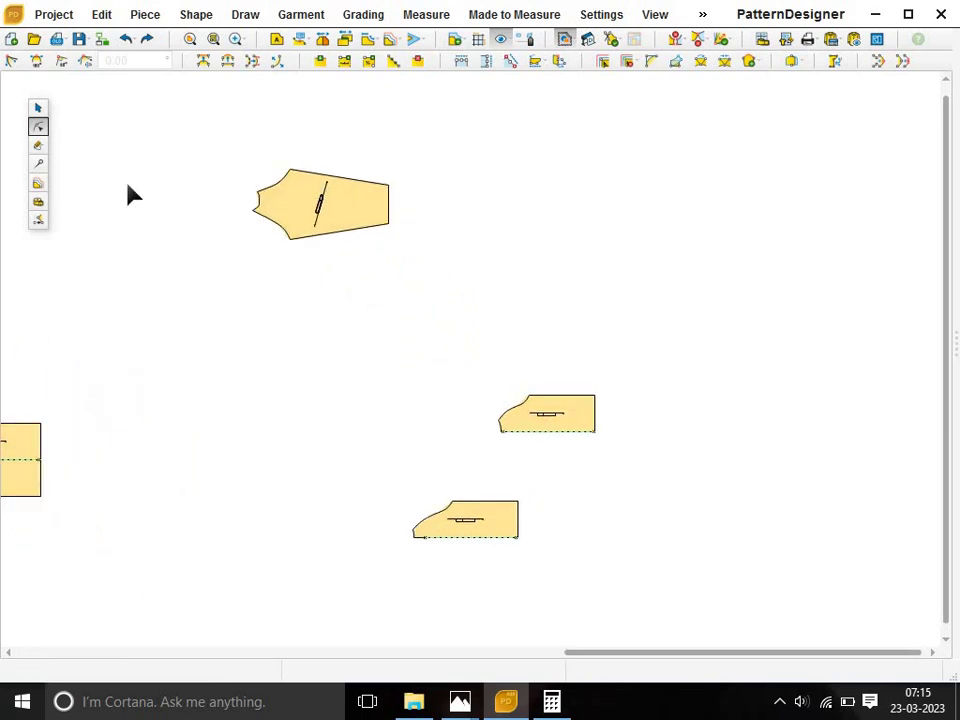
# Drag the upper bodice piece onto the lower one so the two are stacked.
pyautogui.click(38, 107)
pyautogui.click(476, 536)
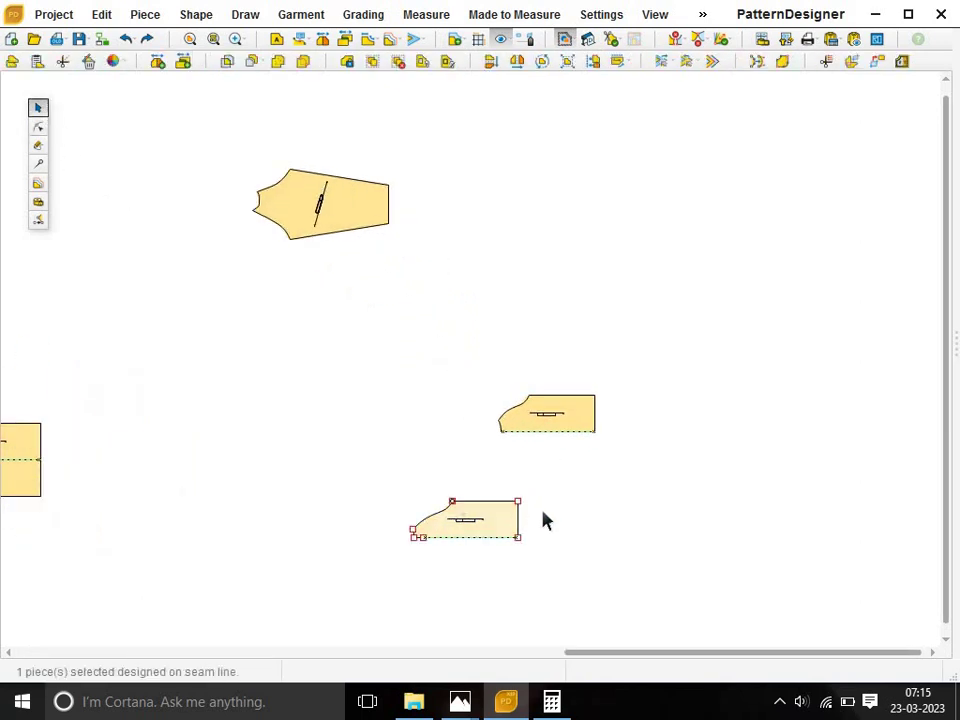
pyautogui.scroll(1, 526, 513)
pyautogui.scroll(1, 526, 513)
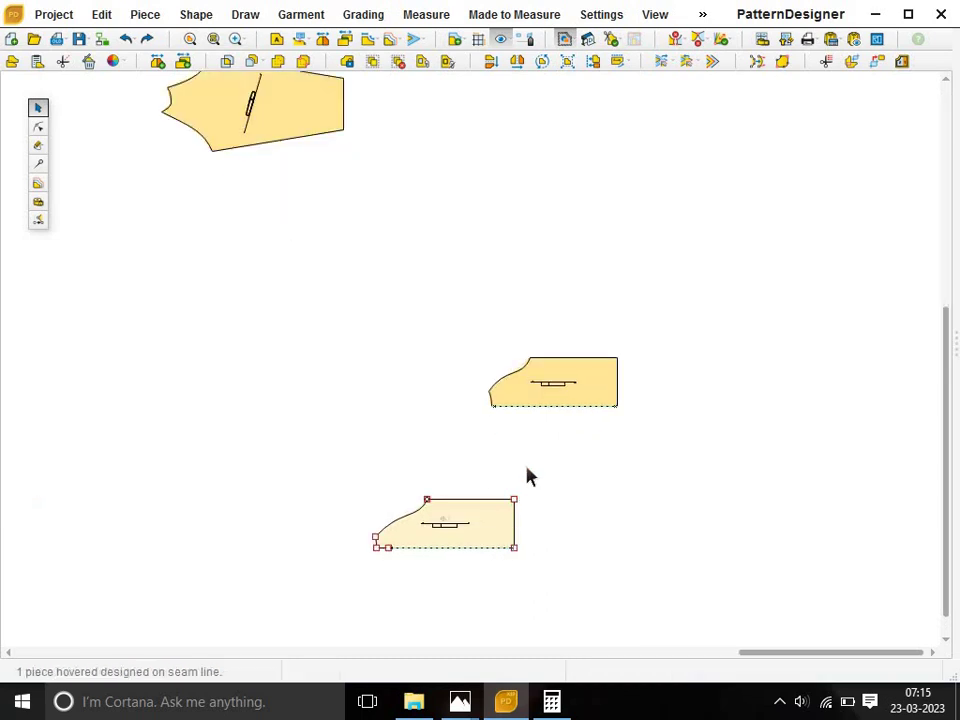
pyautogui.click(572, 390)
pyautogui.moveTo(572, 390); pyautogui.dragTo(620, 370)
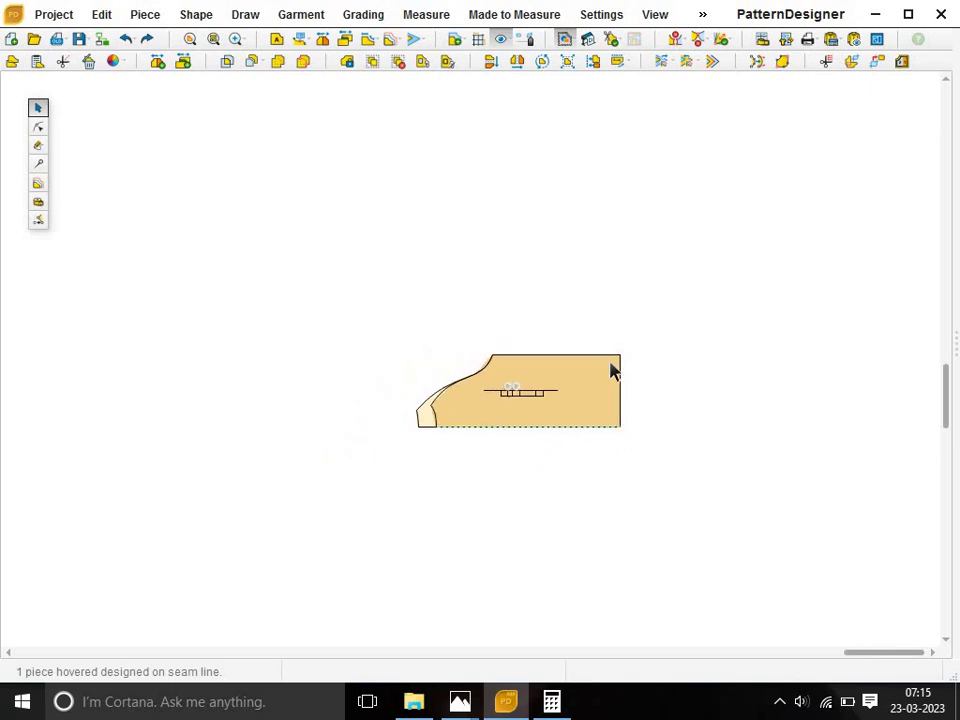
# Place the sleeve just above the bodice, its bottom corner at the bodice's armhole corner.
pyautogui.scroll(-2, 613, 371)
pyautogui.moveTo(369, 186)
pyautogui.mouseDown()
pyautogui.moveTo(638, 380)
pyautogui.moveTo(634, 366)
pyautogui.mouseUp()
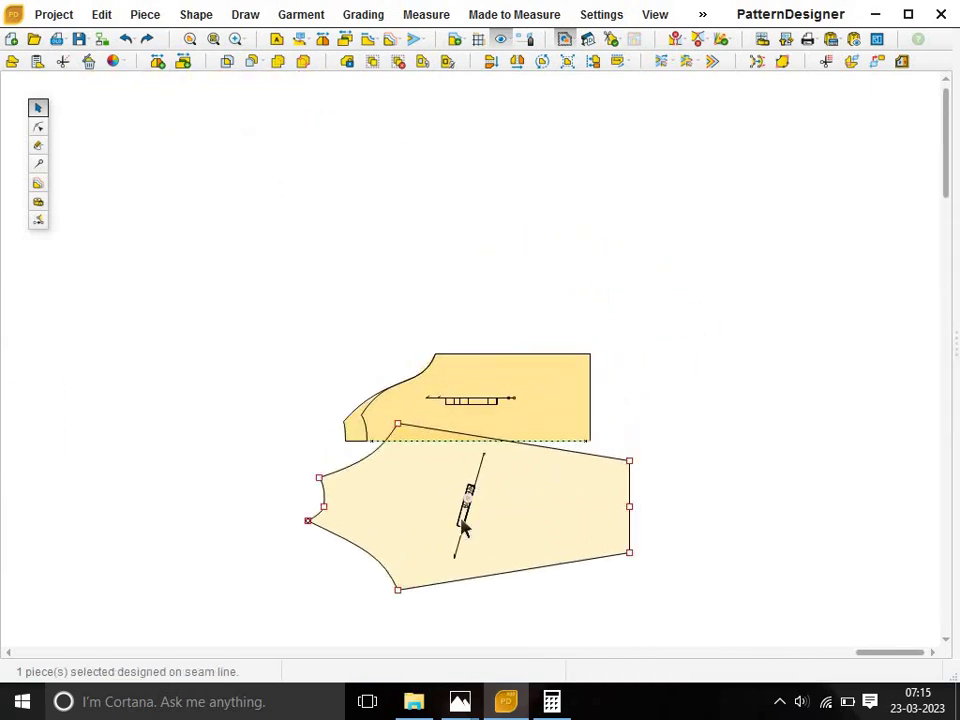
pyautogui.scroll(1, 410, 424)
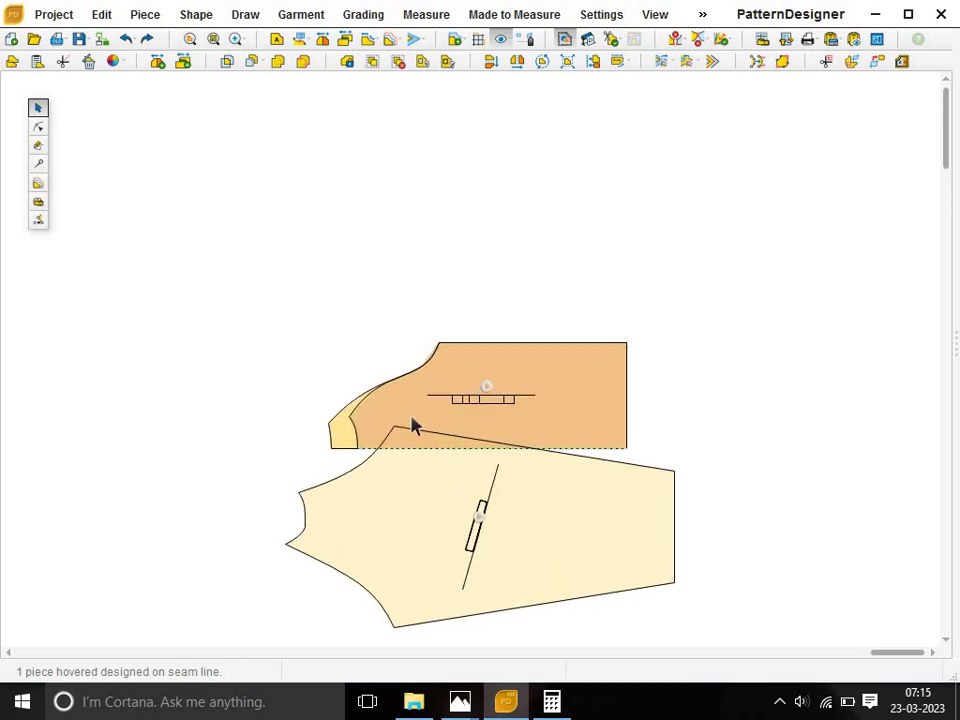
pyautogui.moveTo(394, 432); pyautogui.dragTo(441, 347)
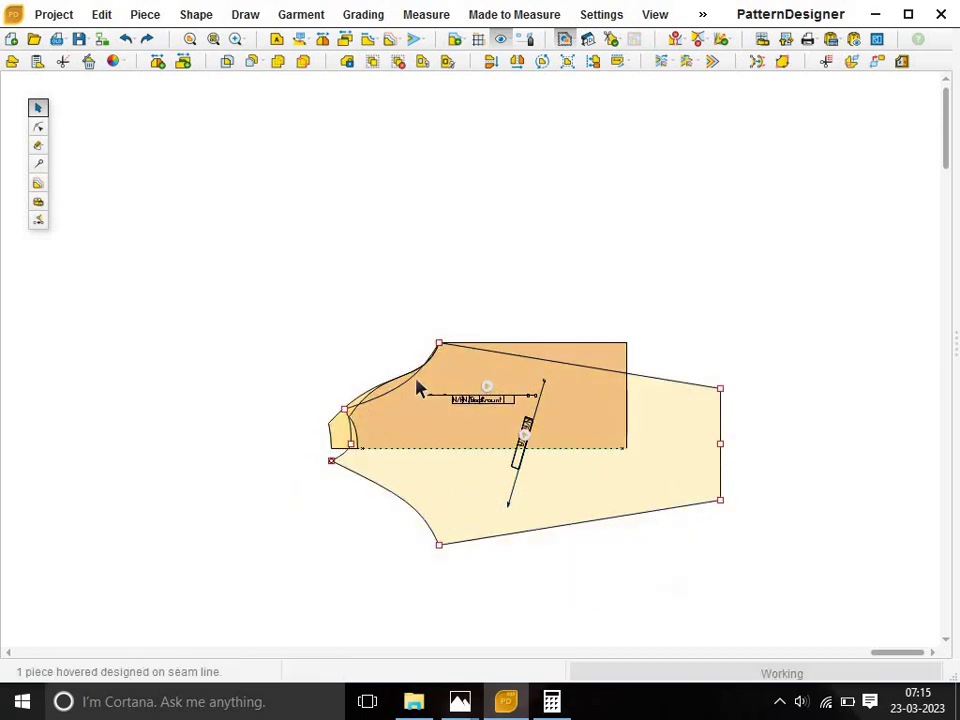
pyautogui.scroll(1, 418, 388)
pyautogui.click(494, 386)
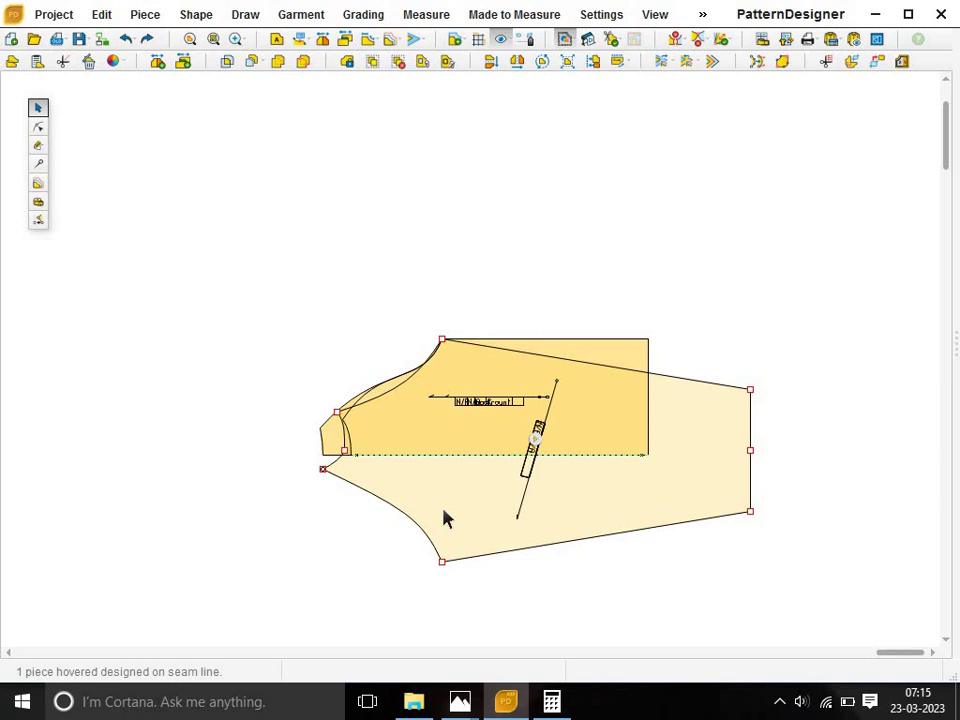
pyautogui.click(421, 461)
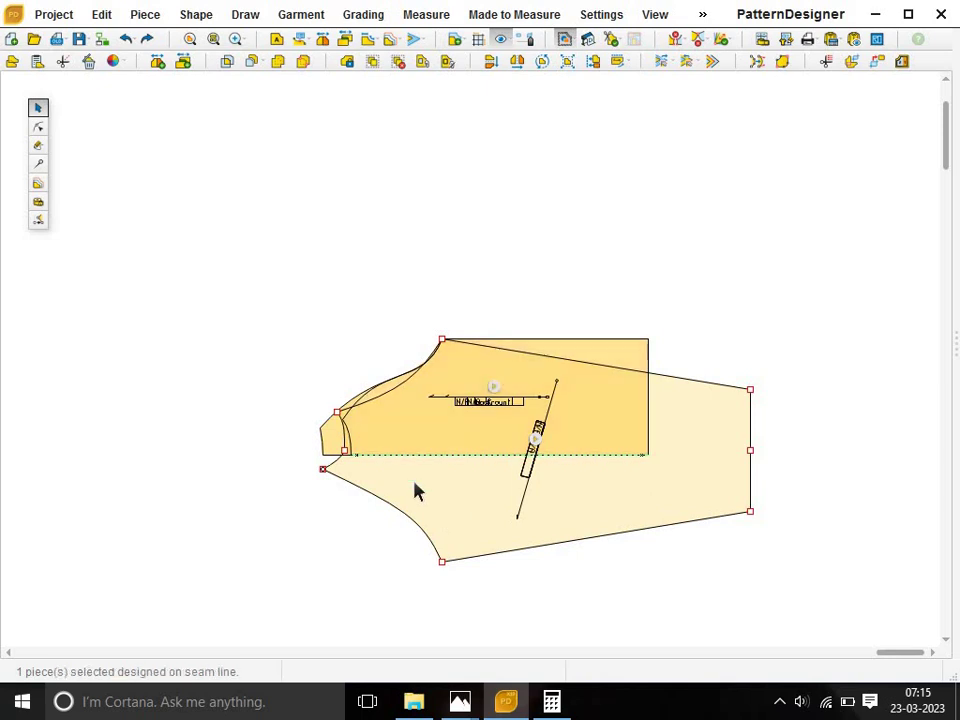
pyautogui.moveTo(425, 305); pyautogui.dragTo(435, 315)
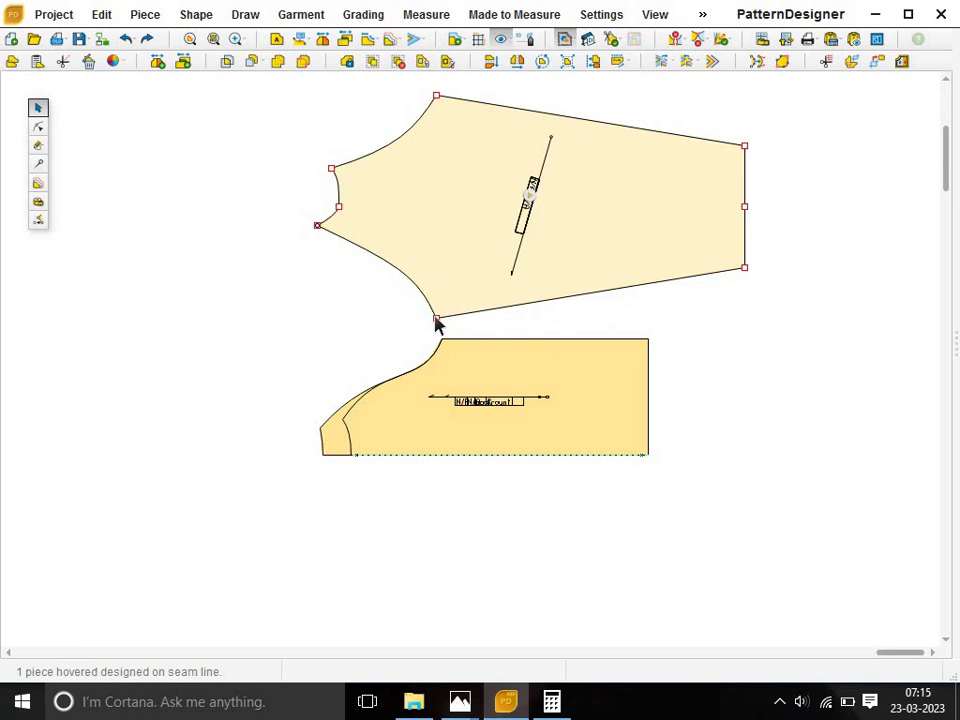
pyautogui.moveTo(445, 341); pyautogui.dragTo(440, 341)
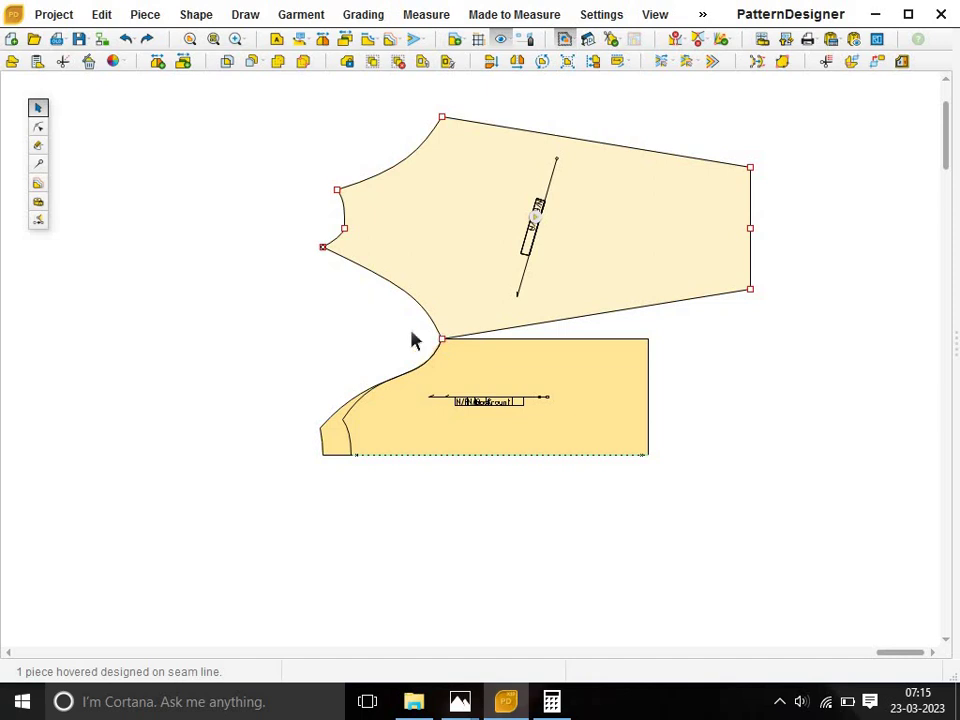
pyautogui.moveTo(435, 281); pyautogui.dragTo(431, 264)
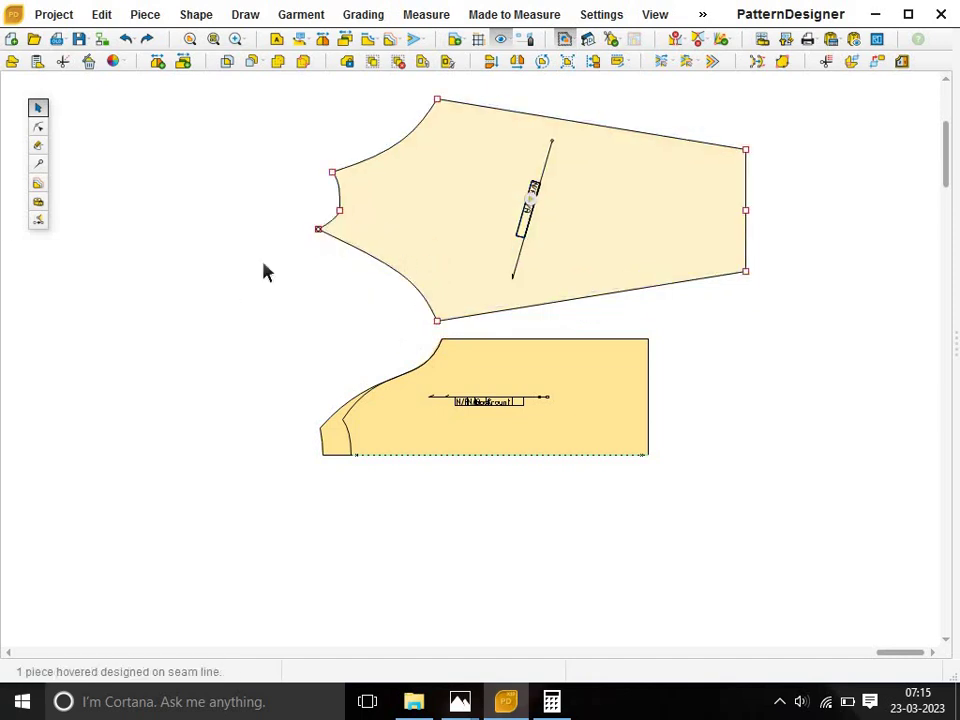
pyautogui.click(38, 188)
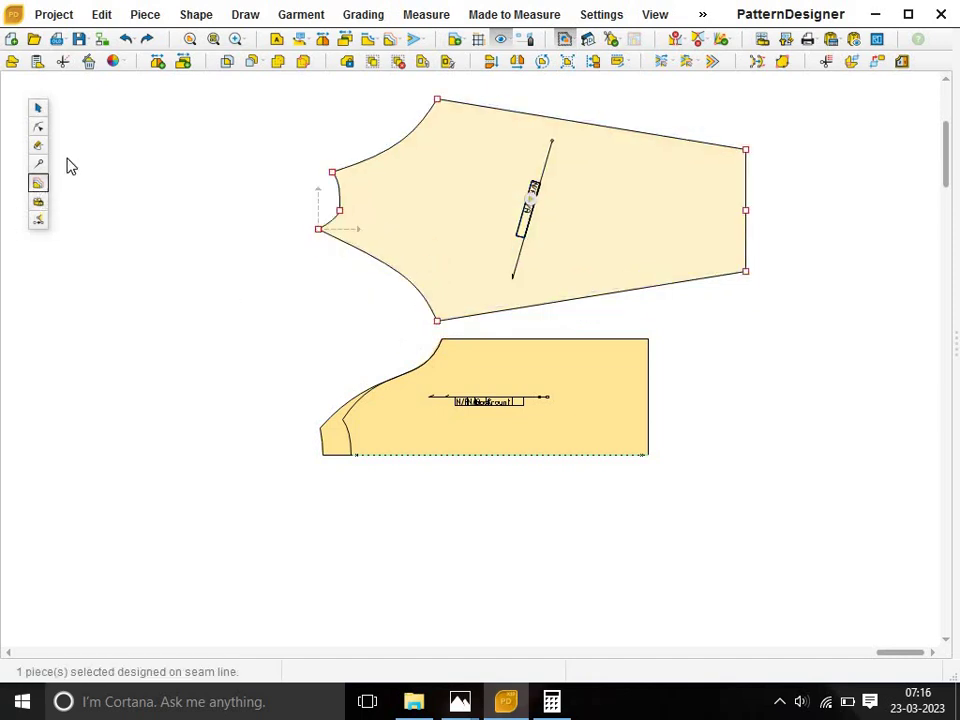
pyautogui.click(37, 204)
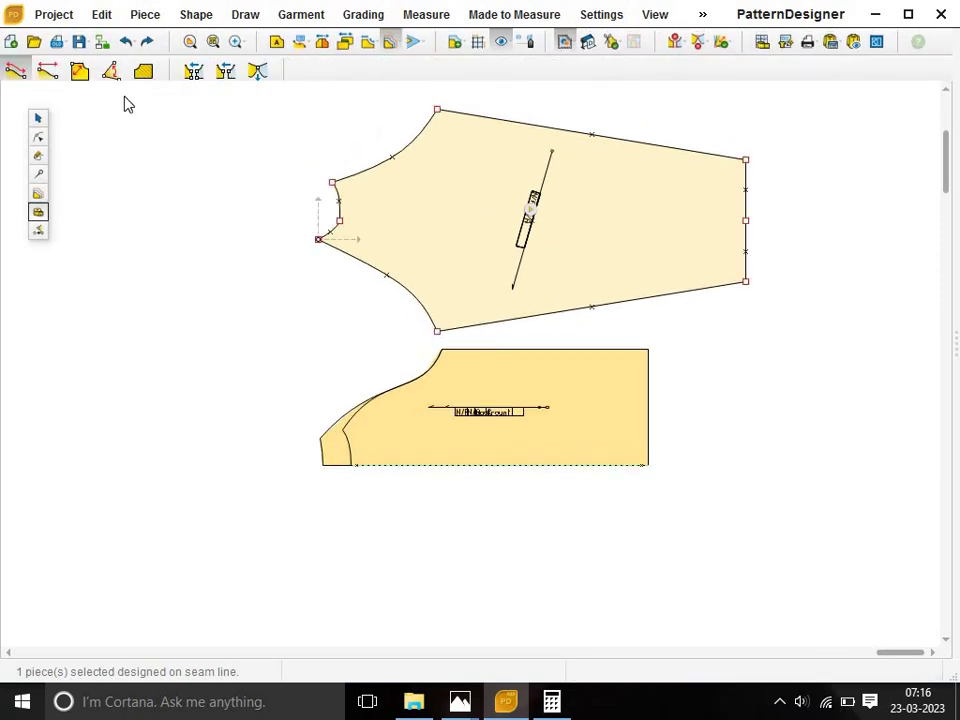
pyautogui.click(193, 70)
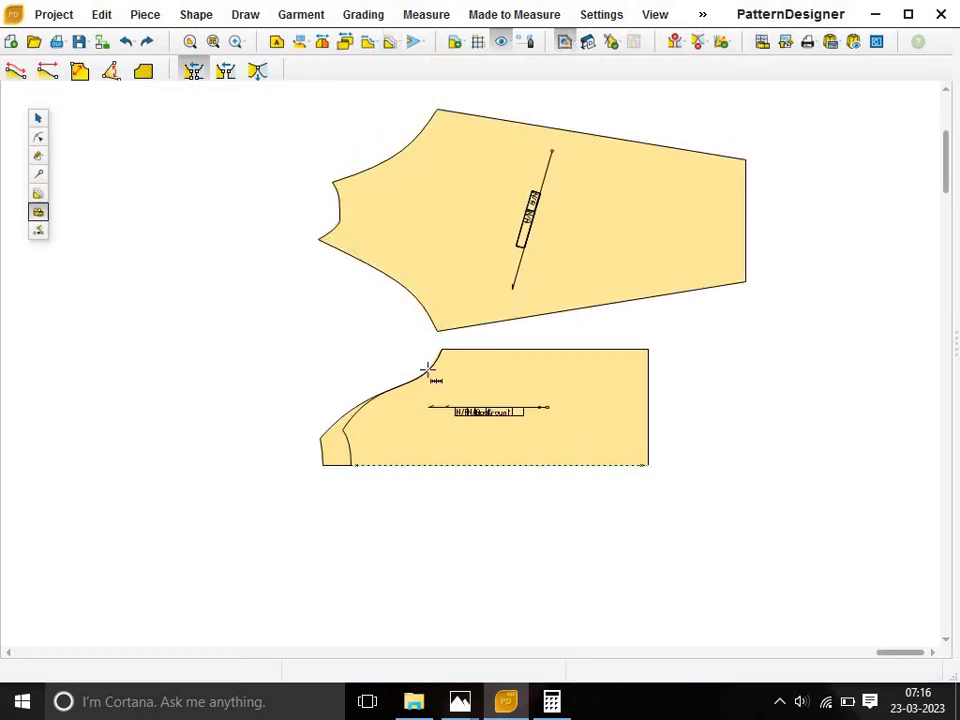
pyautogui.click(334, 438)
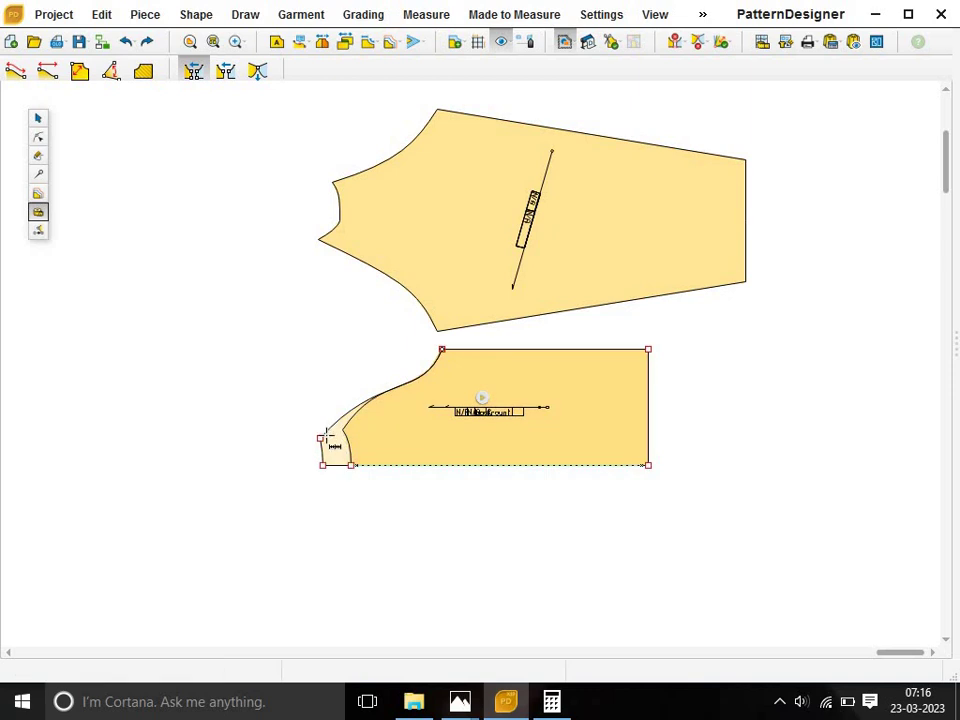
pyautogui.click(320, 437)
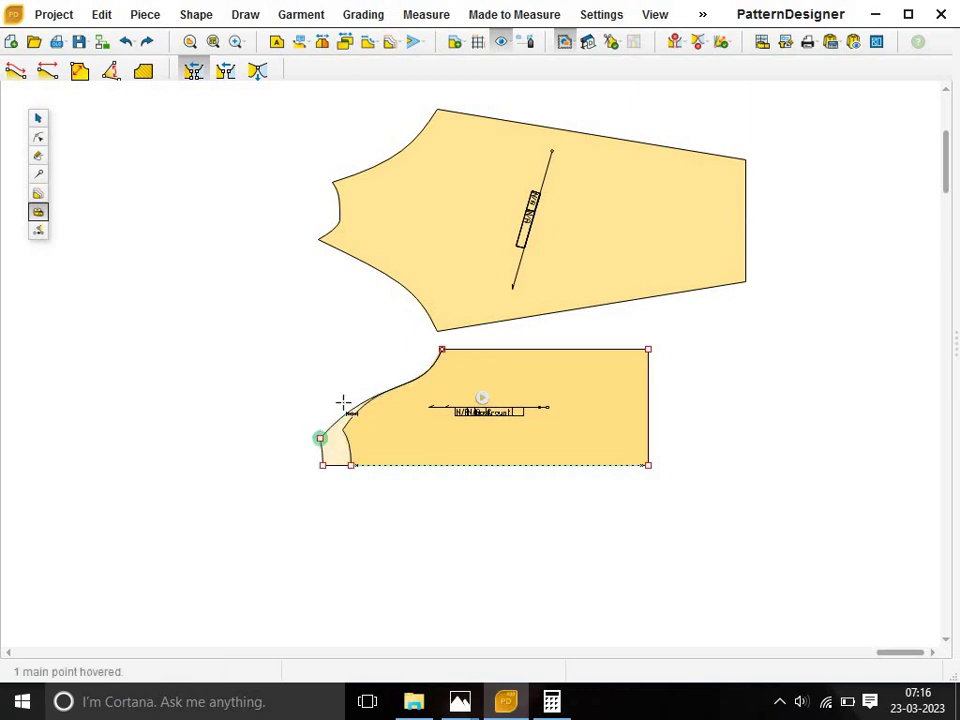
pyautogui.click(441, 349)
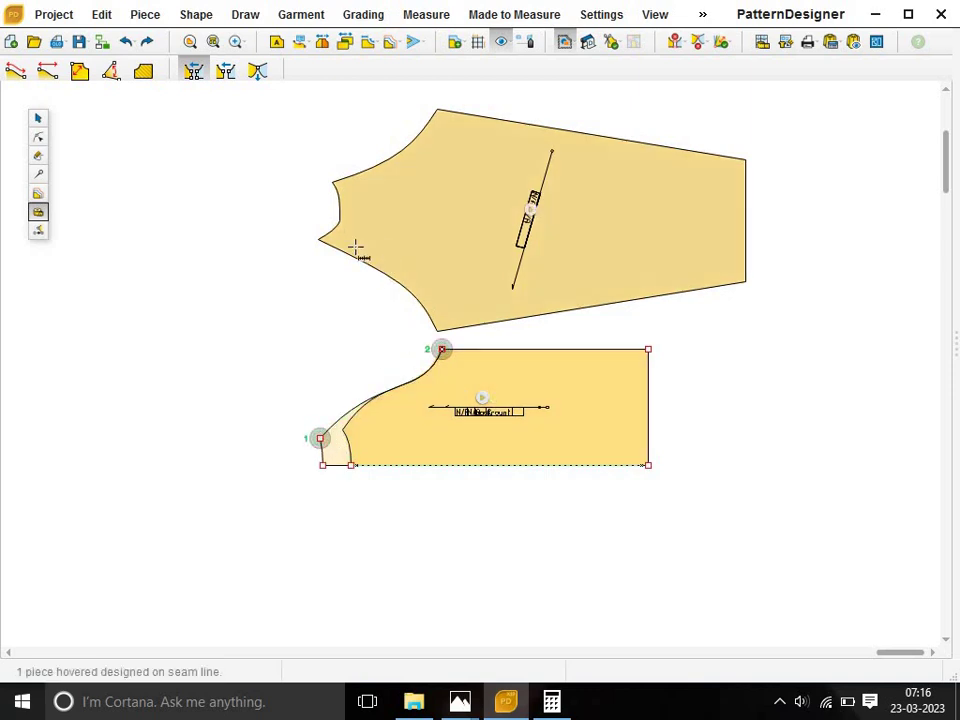
pyautogui.click(356, 246)
pyautogui.click(331, 258)
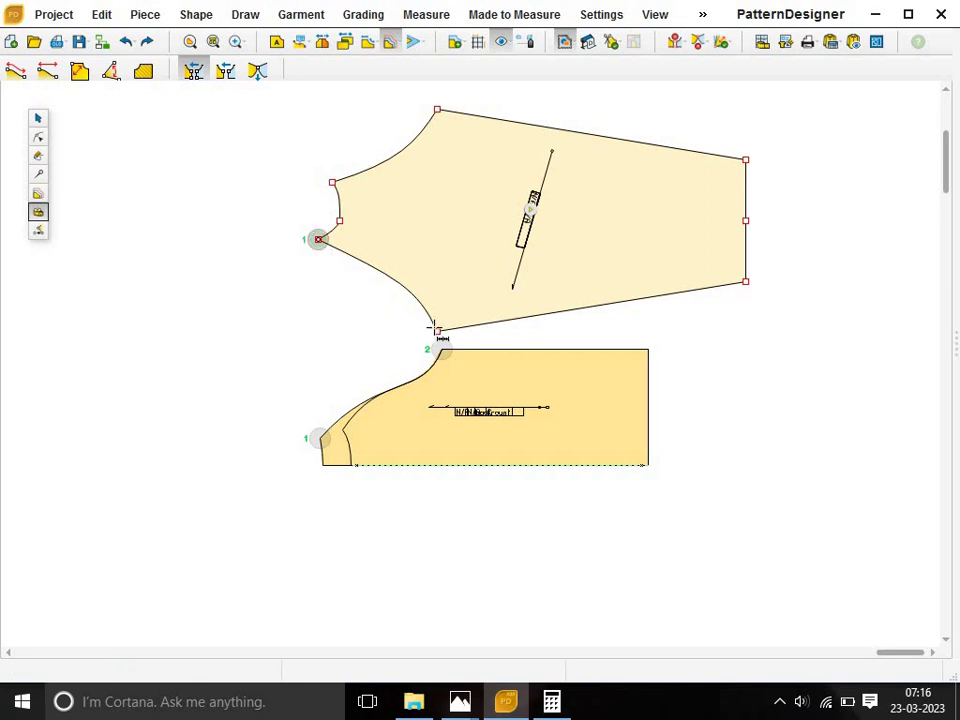
pyautogui.click(437, 333)
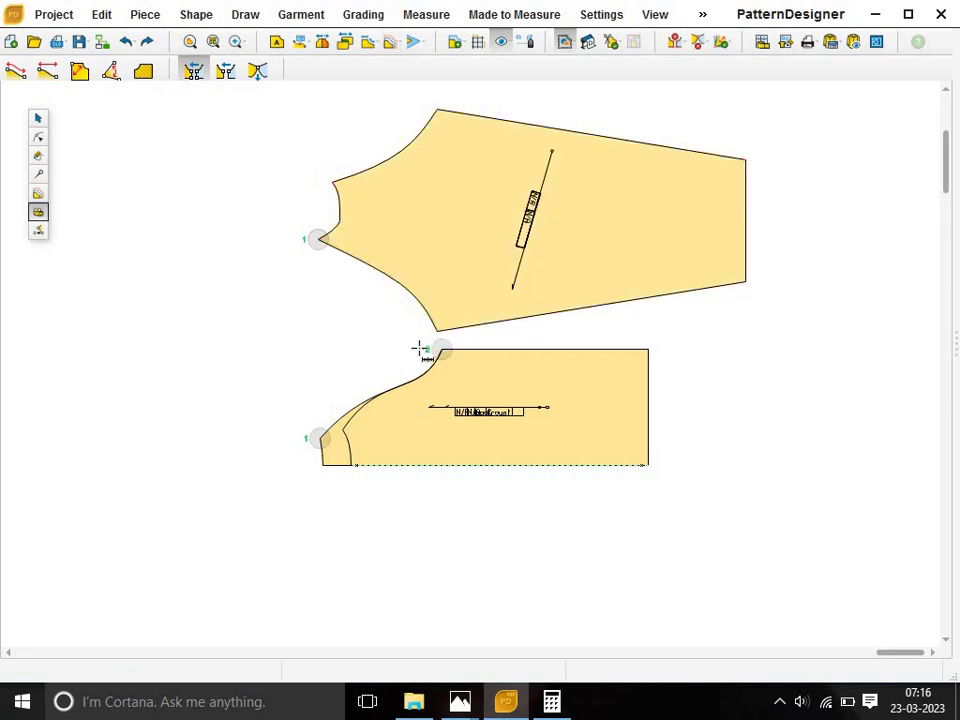
pyautogui.click(414, 289)
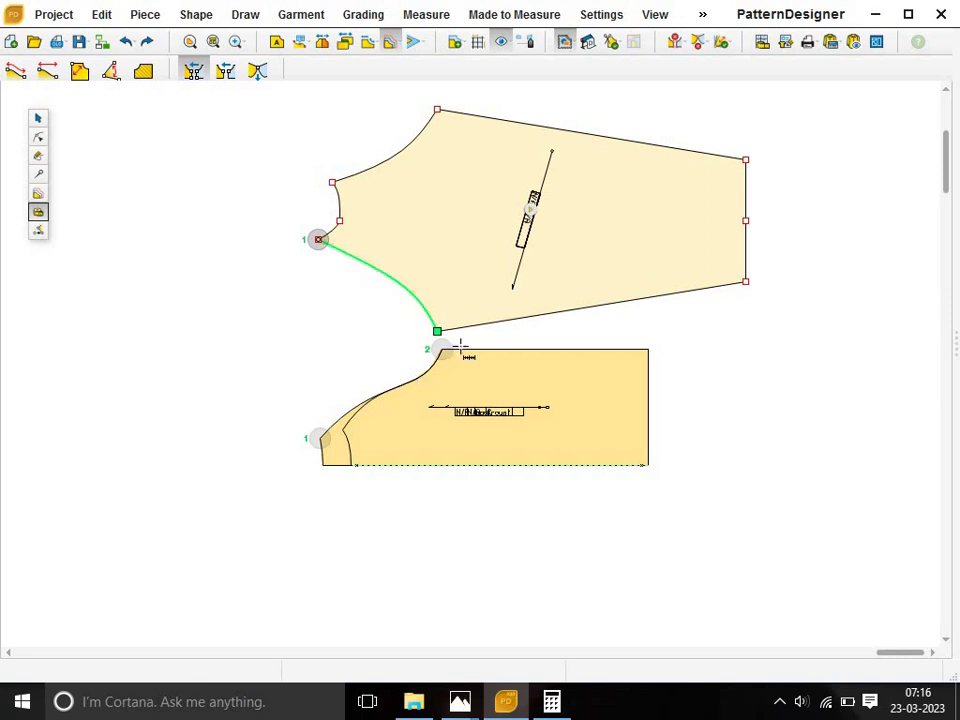
pyautogui.click(39, 120)
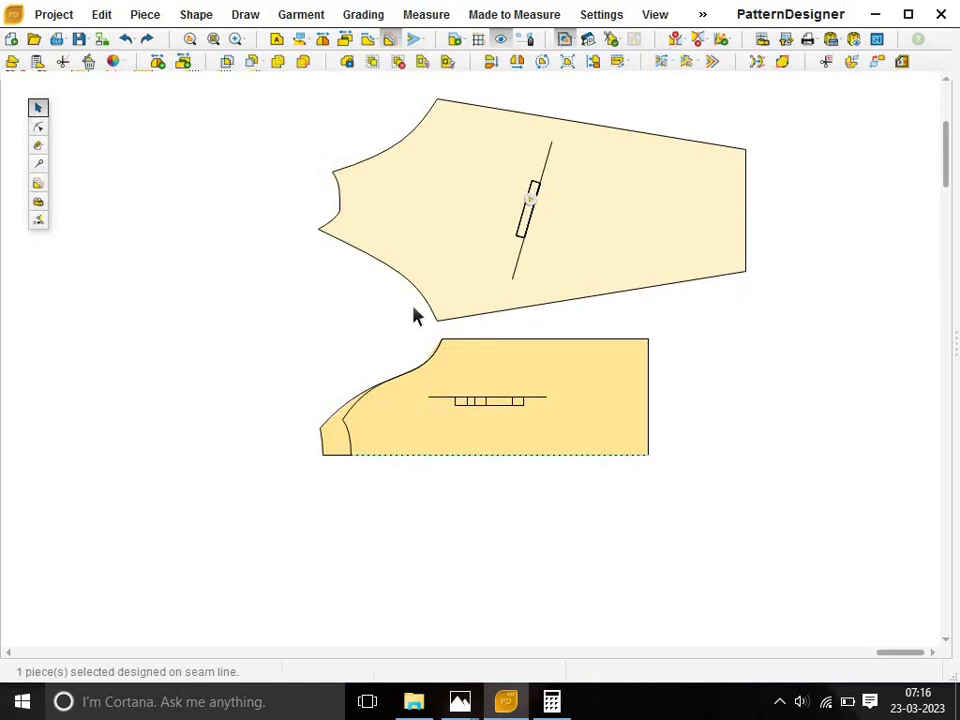
pyautogui.click(38, 205)
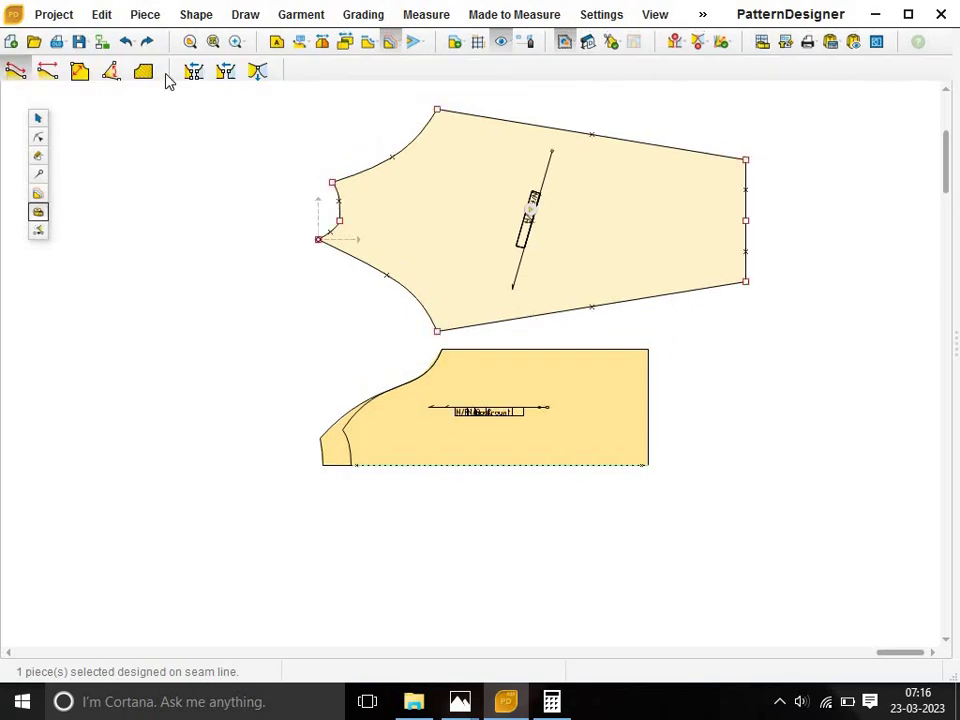
pyautogui.click(193, 72)
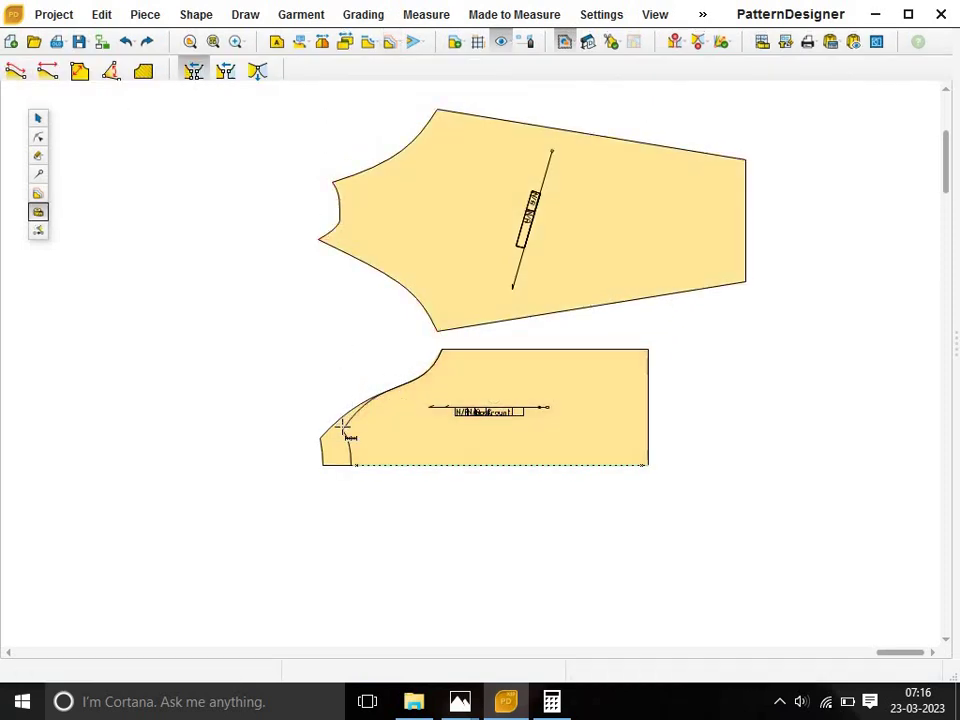
pyautogui.click(343, 430)
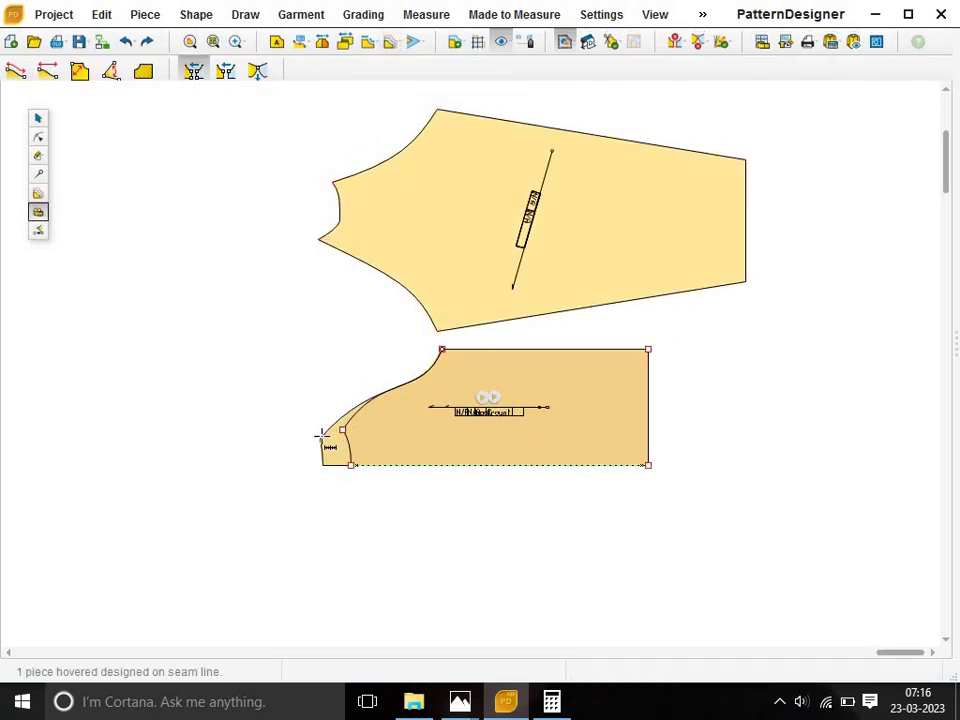
pyautogui.click(321, 437)
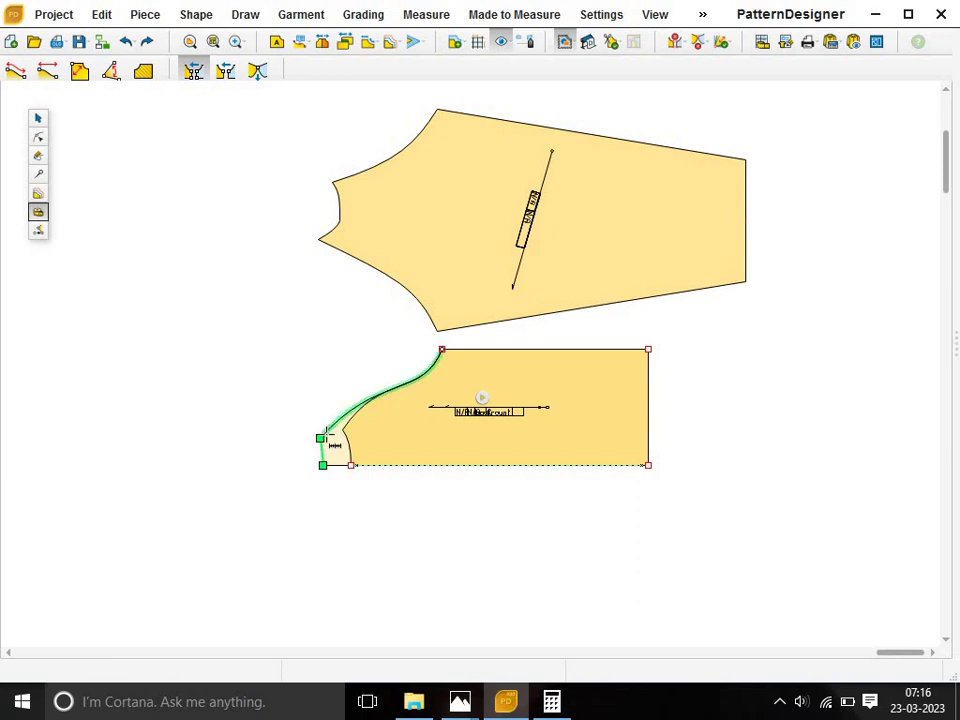
pyautogui.click(320, 438)
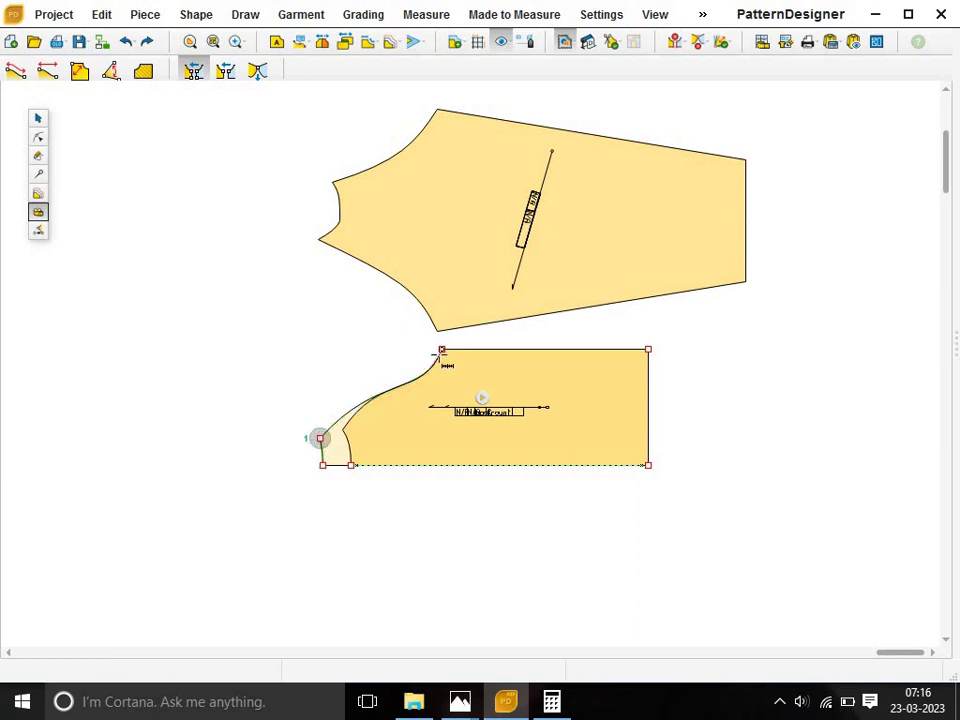
pyautogui.click(441, 349)
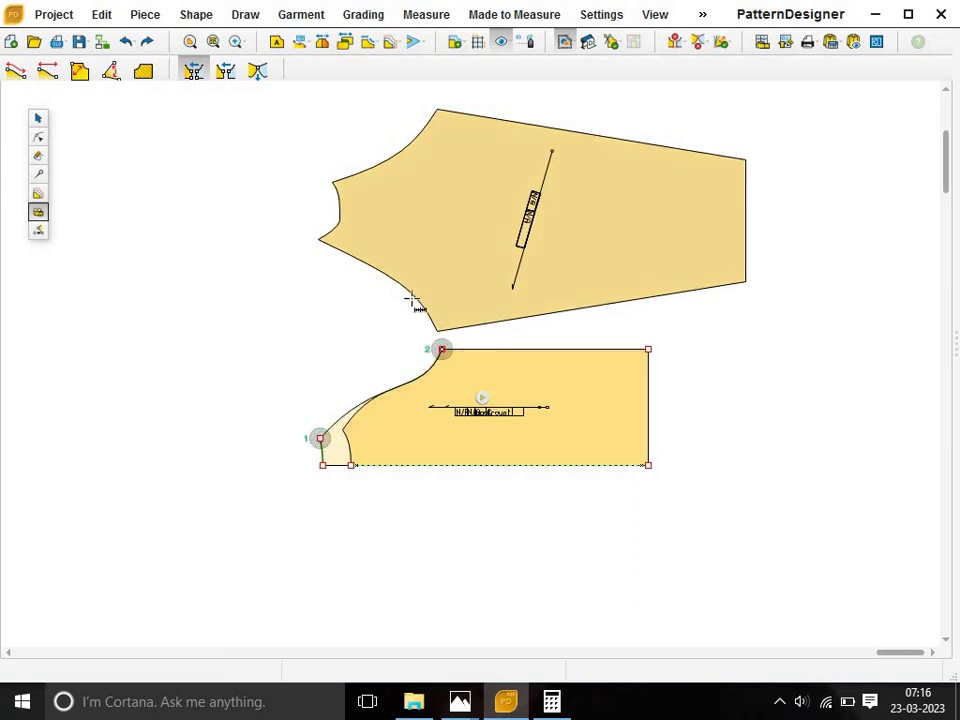
pyautogui.click(451, 297)
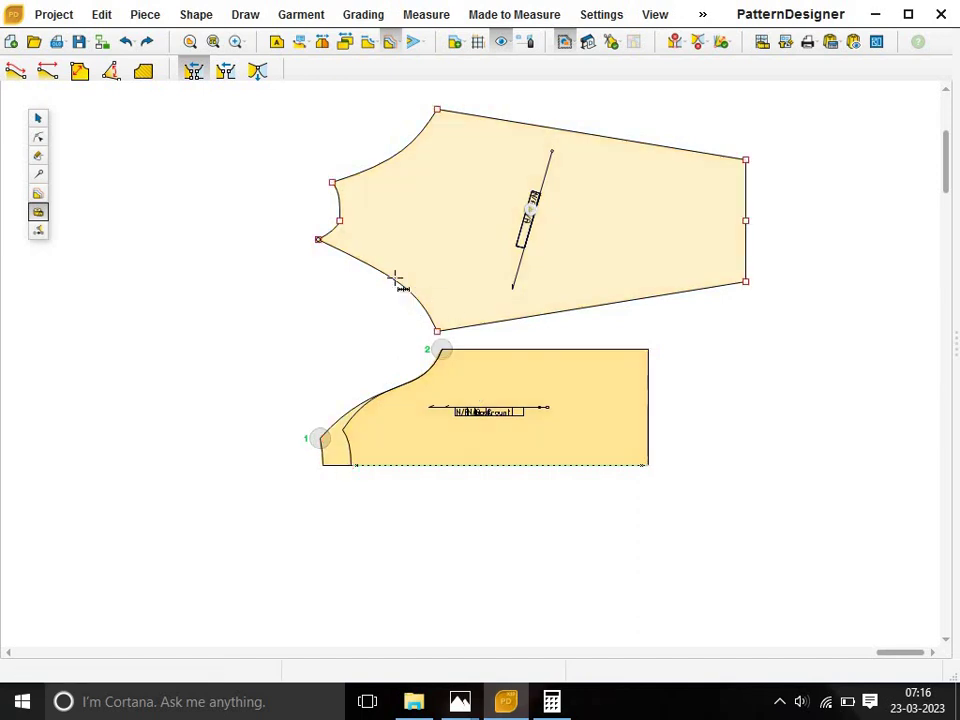
pyautogui.click(317, 240)
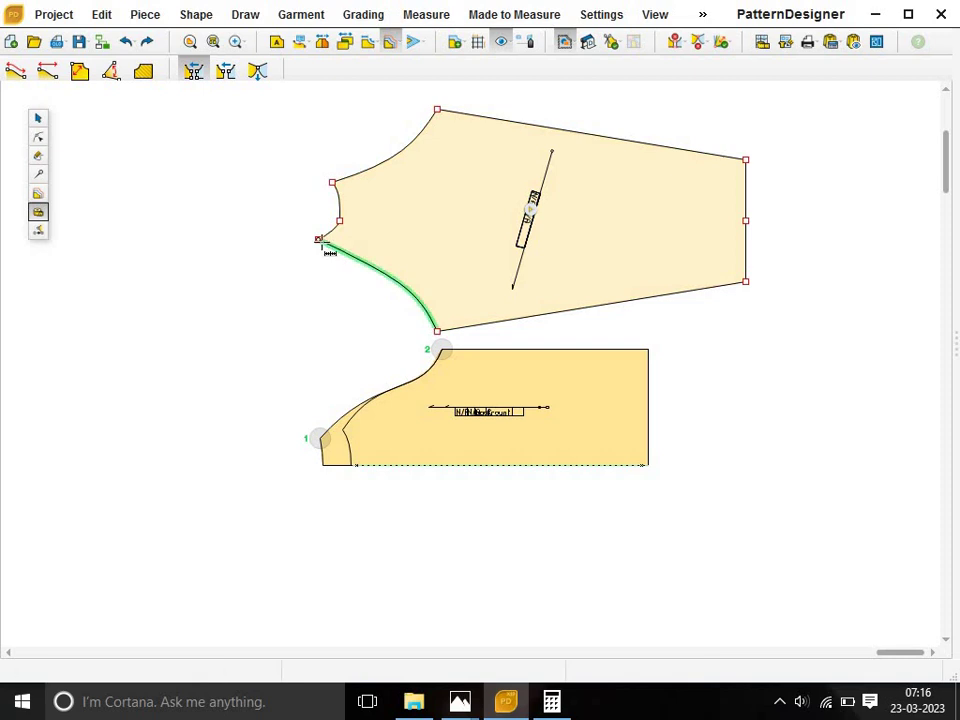
pyautogui.click(318, 240)
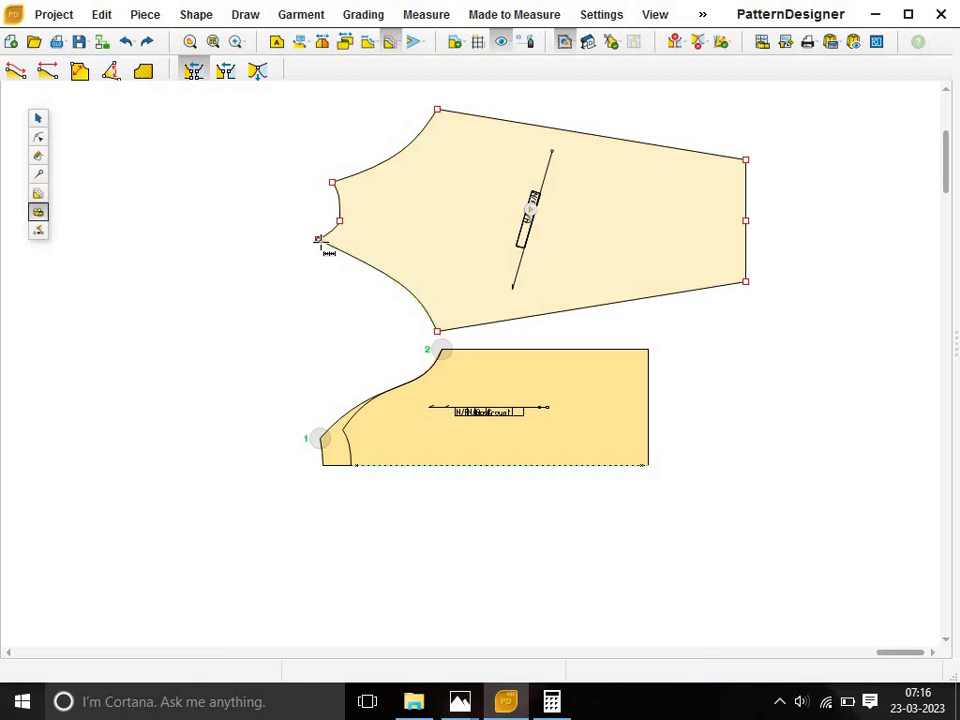
pyautogui.click(437, 333)
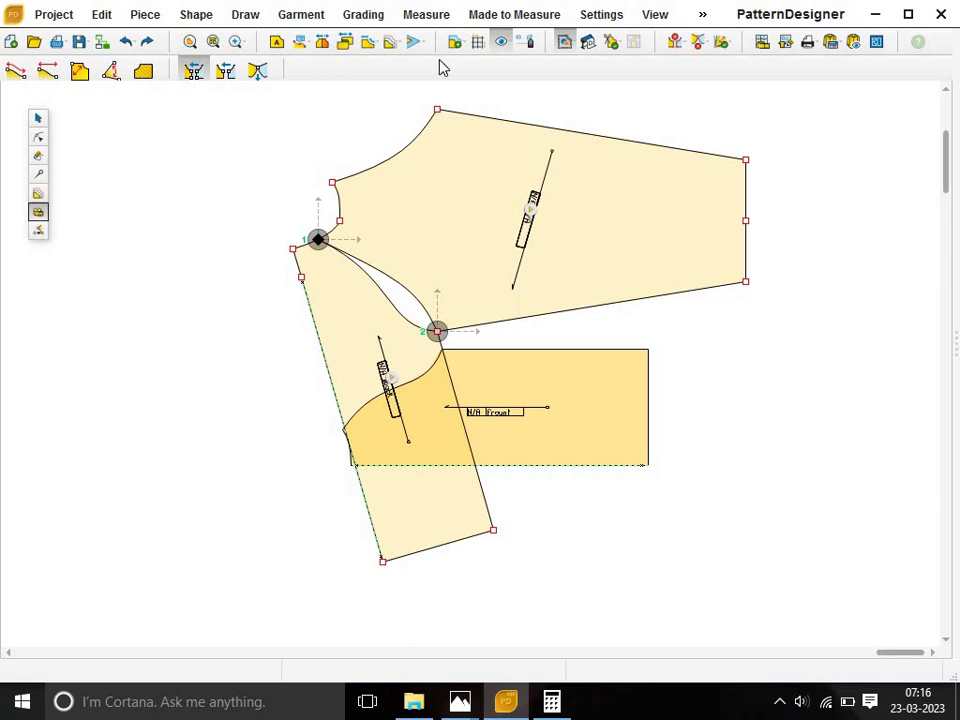
pyautogui.click(124, 41)
pyautogui.click(122, 41)
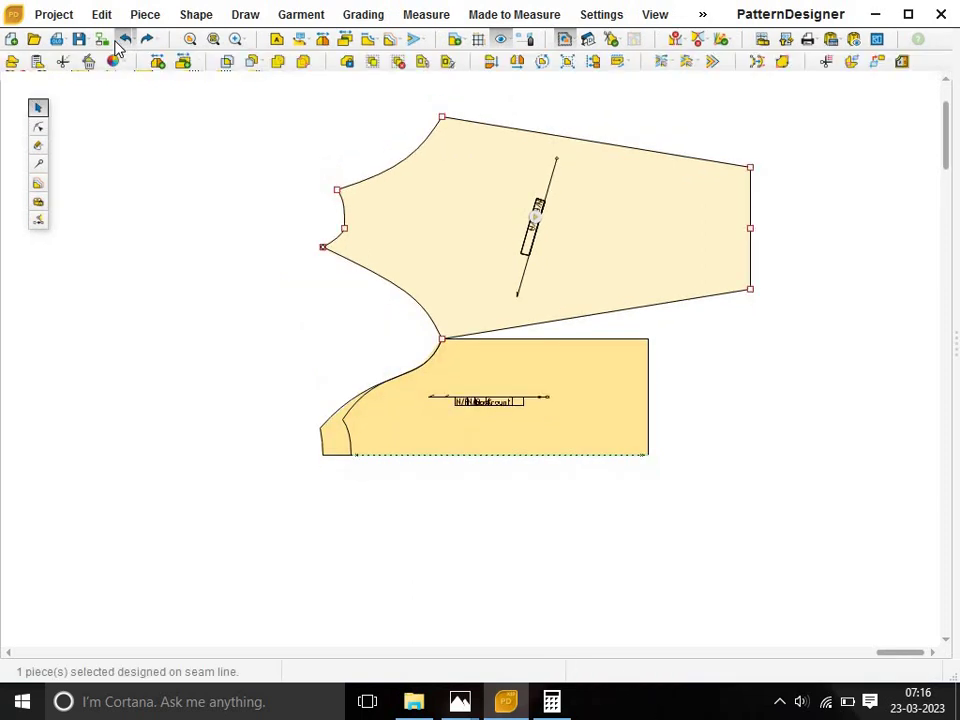
# Show outline points and set the sleeve's rotation centre to its bottom-left corner.
pyautogui.click(542, 62)
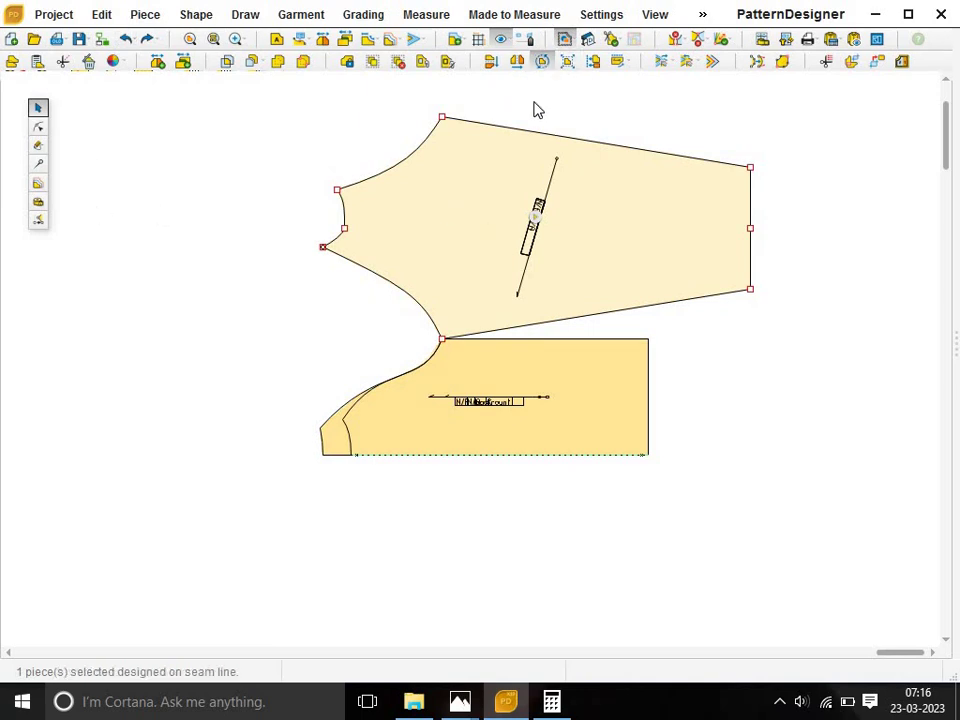
pyautogui.click(518, 325)
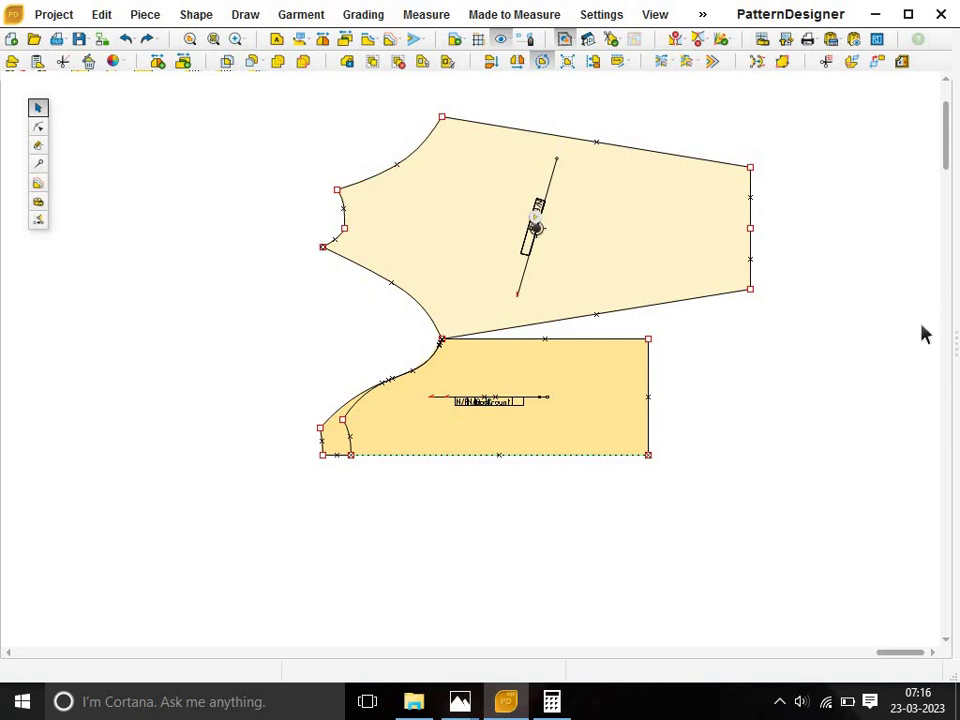
pyautogui.click(953, 342)
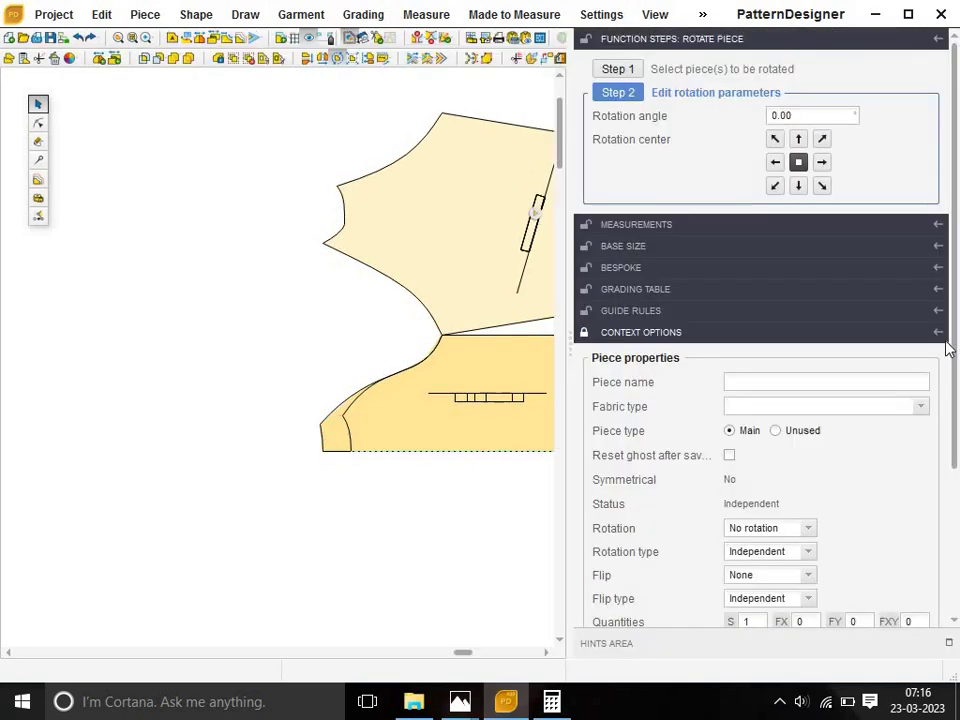
pyautogui.click(132, 37)
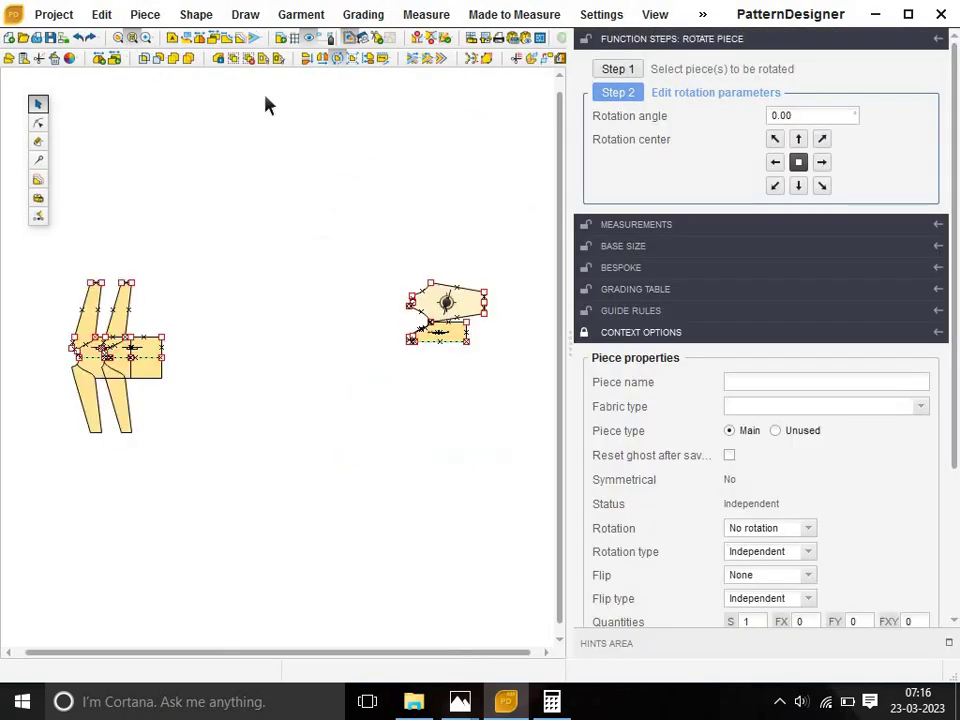
pyautogui.click(775, 162)
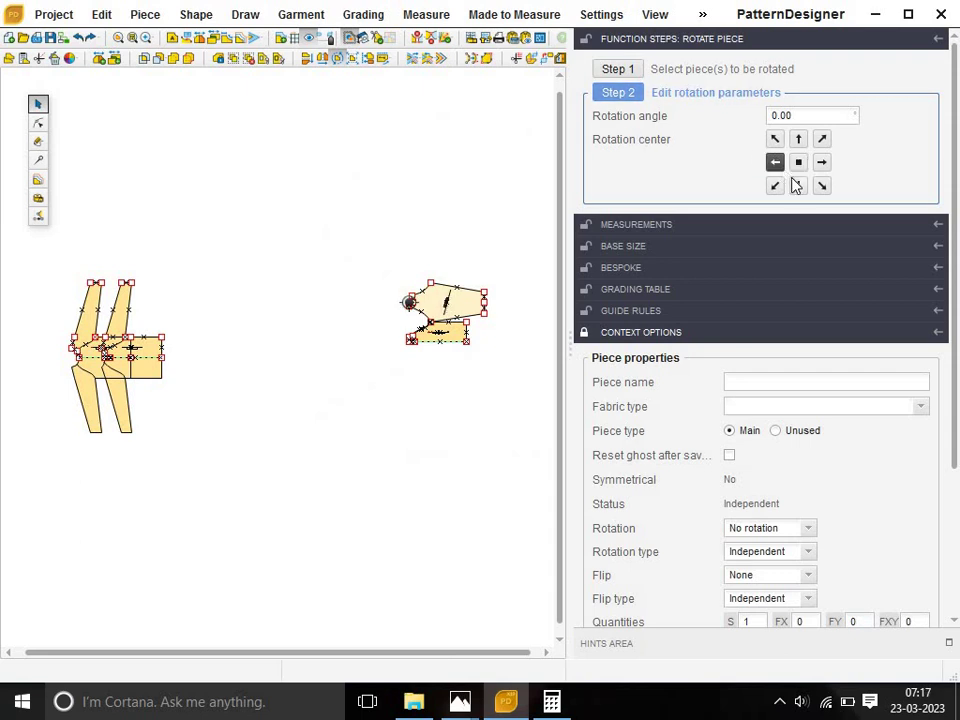
pyautogui.click(798, 186)
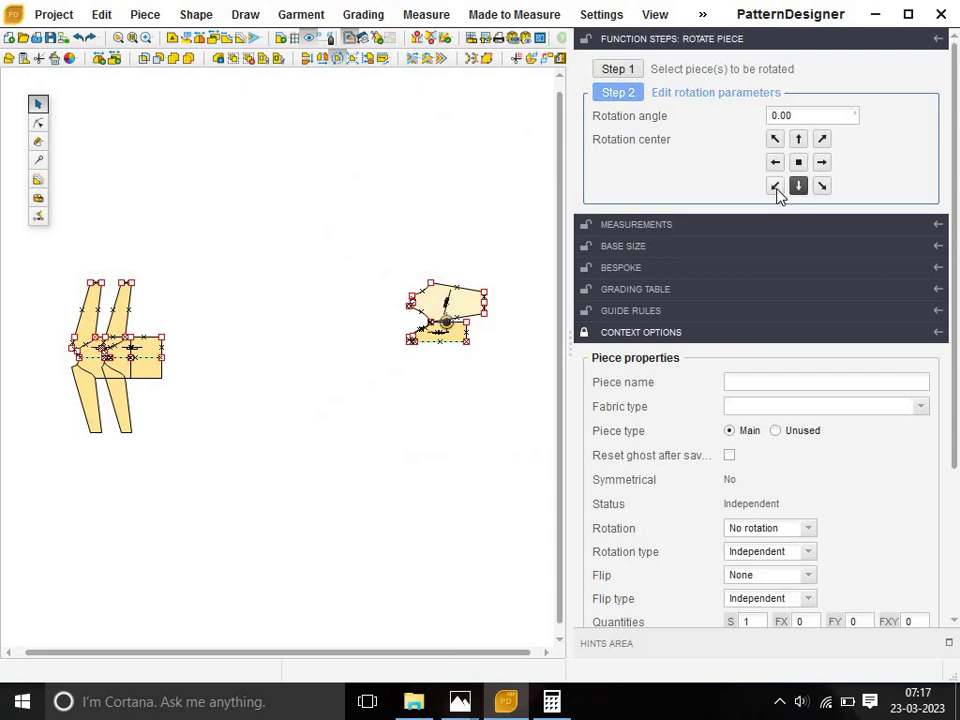
pyautogui.click(776, 186)
# Rotate the sleeve about its bottom corner until its underarm curve follows the bodice armhole.
pyautogui.scroll(1, 465, 312)
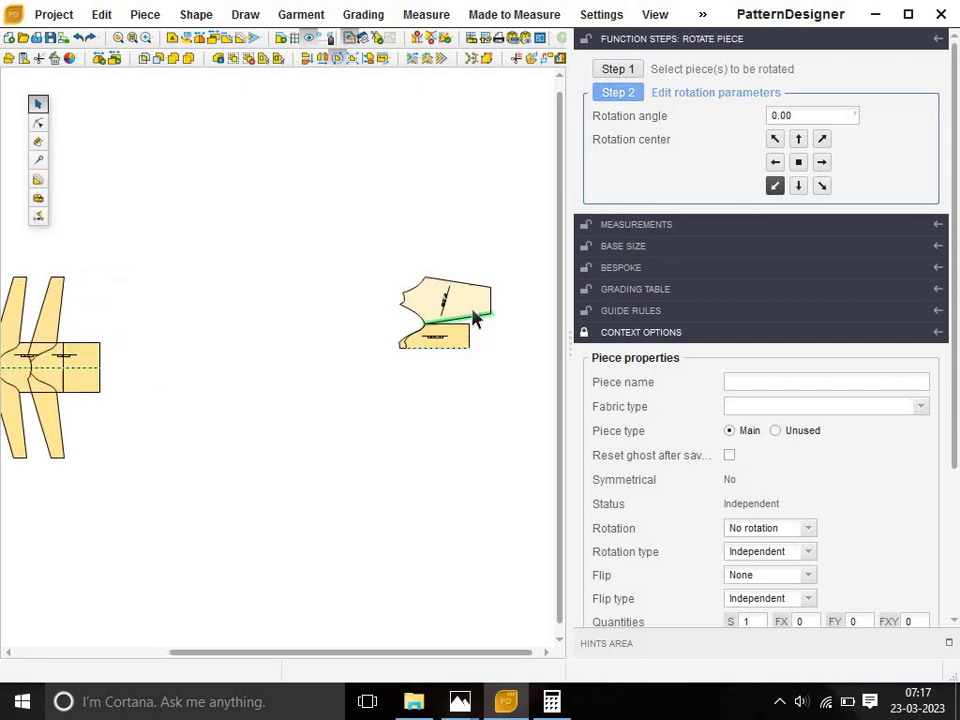
pyautogui.scroll(2, 480, 315)
pyautogui.scroll(2, 480, 314)
pyautogui.scroll(1, 480, 313)
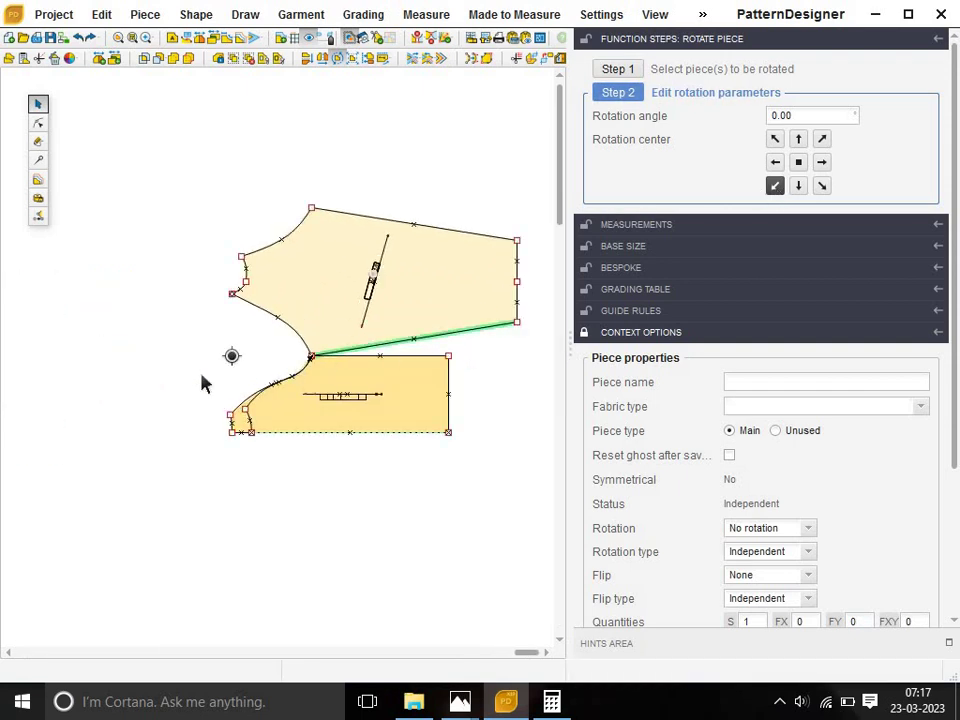
pyautogui.click(309, 357)
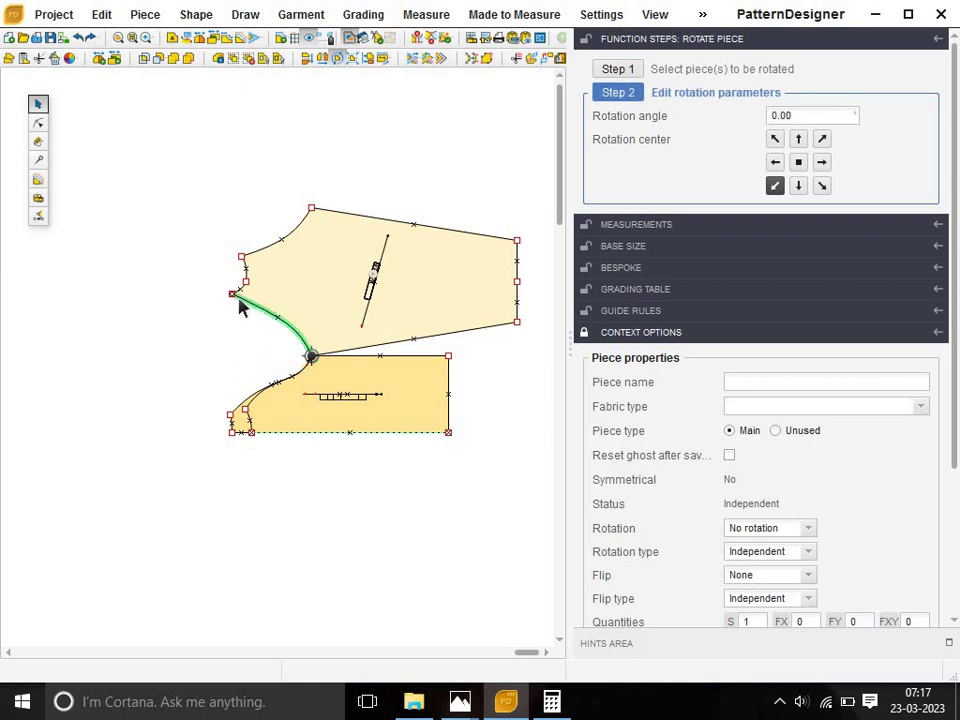
pyautogui.moveTo(232, 294); pyautogui.dragTo(238, 406)
pyautogui.scroll(2, 293, 405)
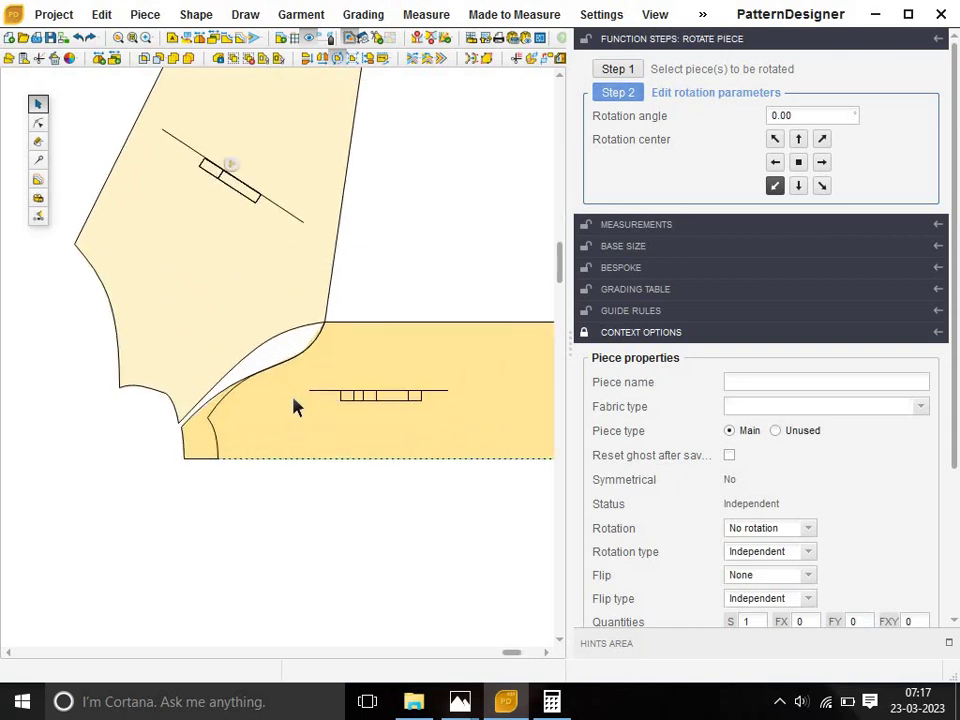
pyautogui.scroll(2, 293, 405)
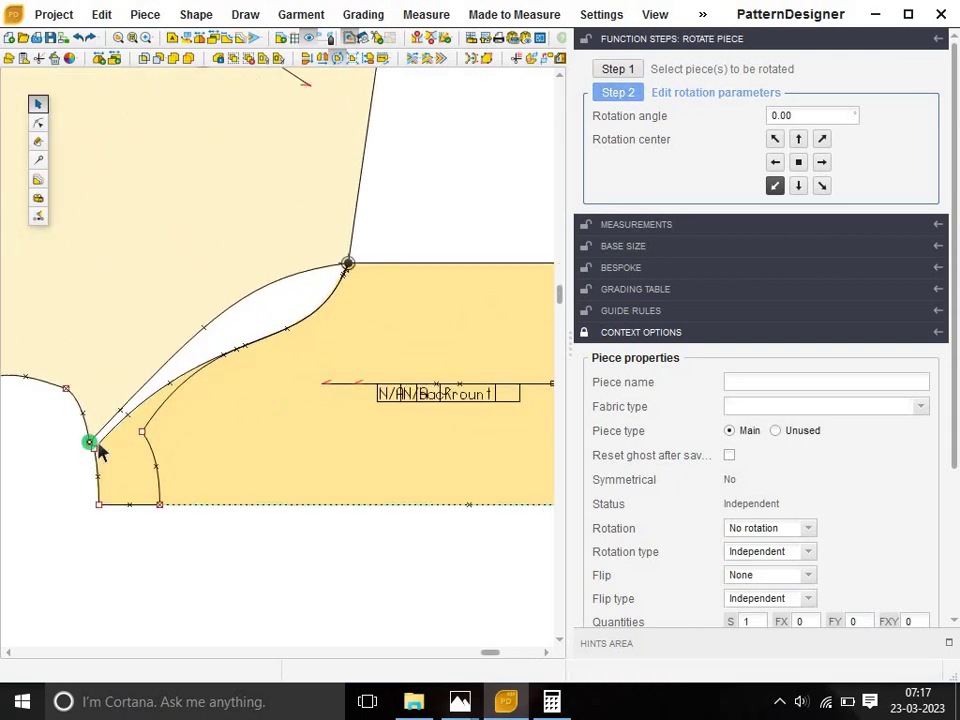
pyautogui.scroll(1, 87, 445)
pyautogui.moveTo(87, 447); pyautogui.dragTo(92, 452)
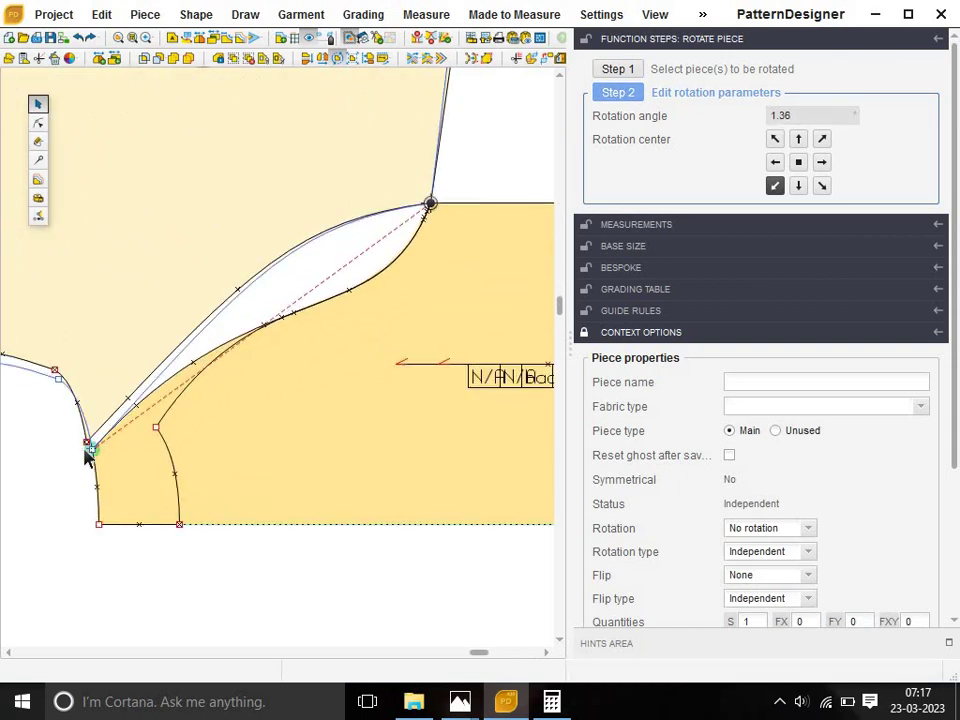
pyautogui.scroll(-1, 336, 388)
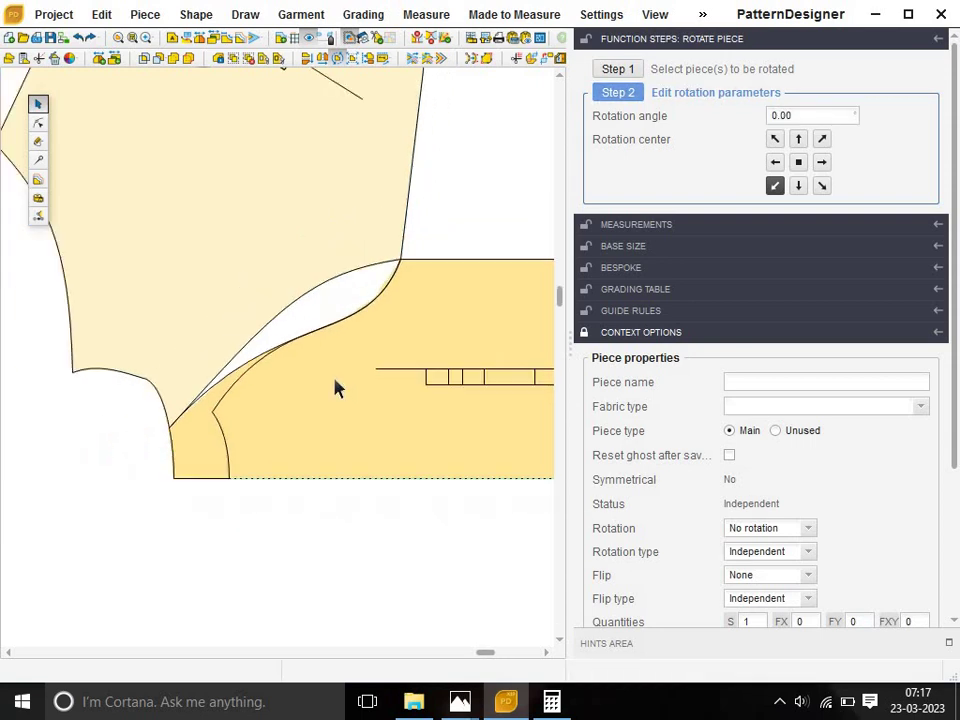
pyautogui.scroll(-1, 336, 388)
pyautogui.scroll(-1, 336, 388)
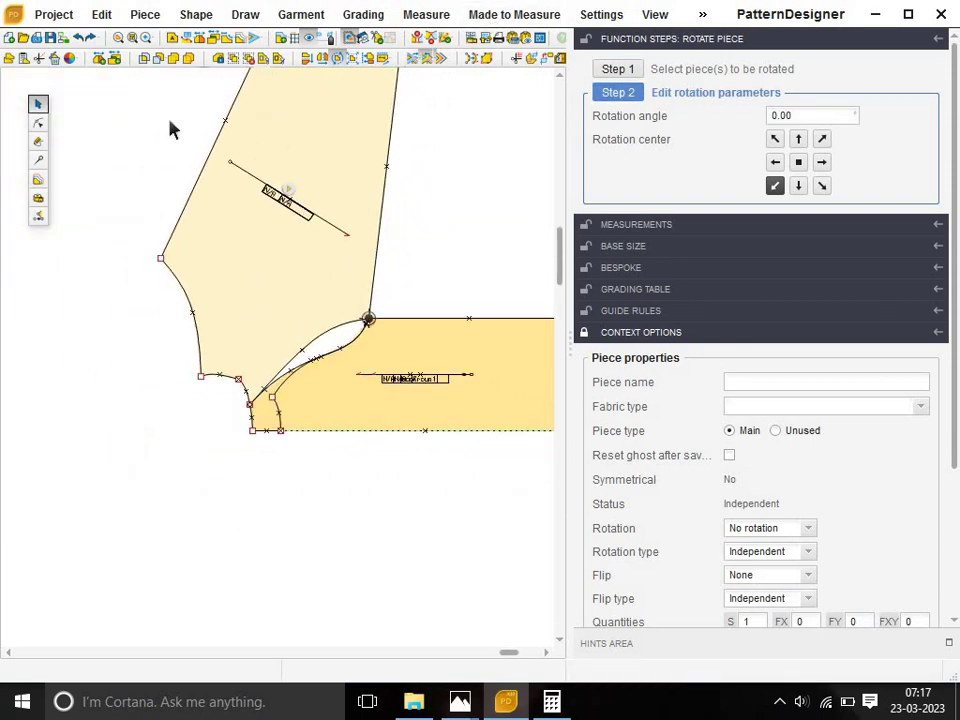
pyautogui.click(39, 122)
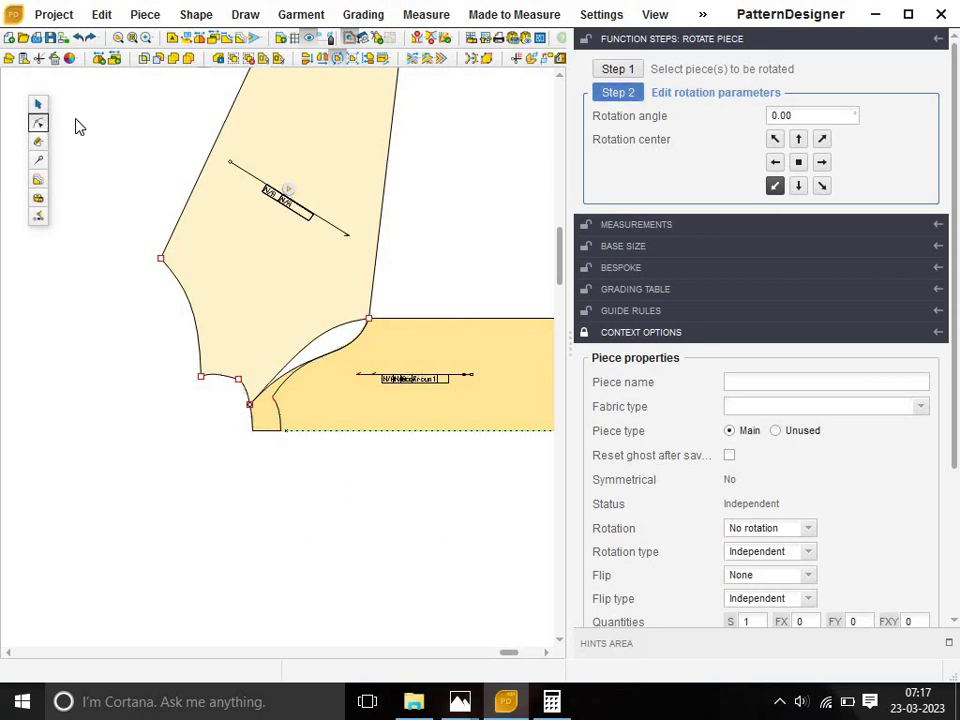
# Show the projection lines on the bodice and zoom in on the armhole curves.
pyautogui.click(480, 61)
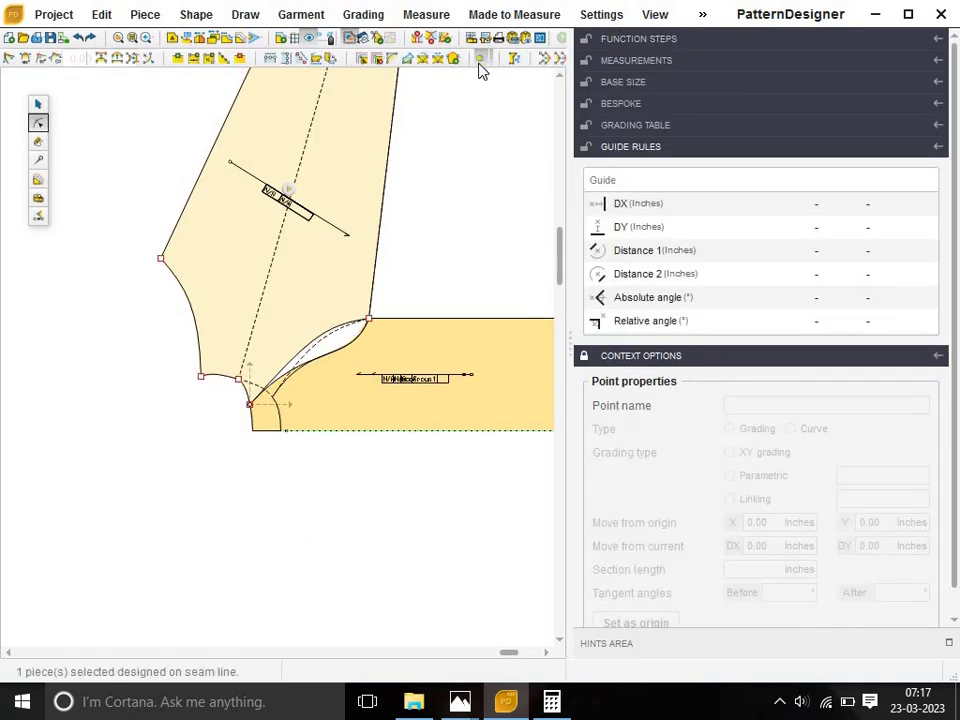
pyautogui.scroll(2, 400, 355)
pyautogui.scroll(1, 400, 355)
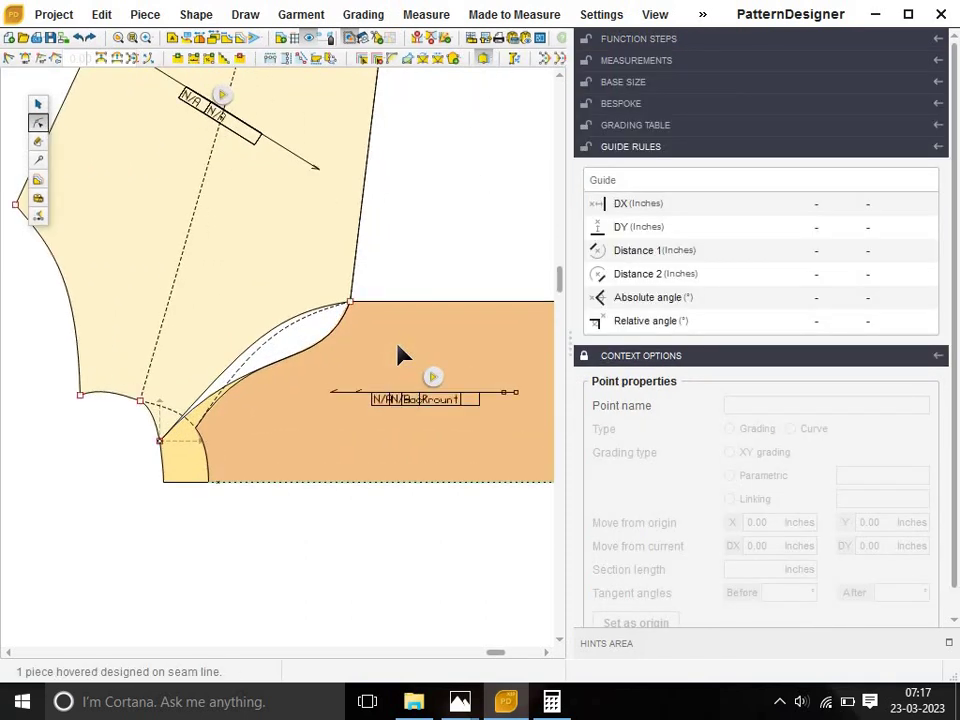
pyautogui.scroll(1, 290, 398)
pyautogui.scroll(1, 223, 399)
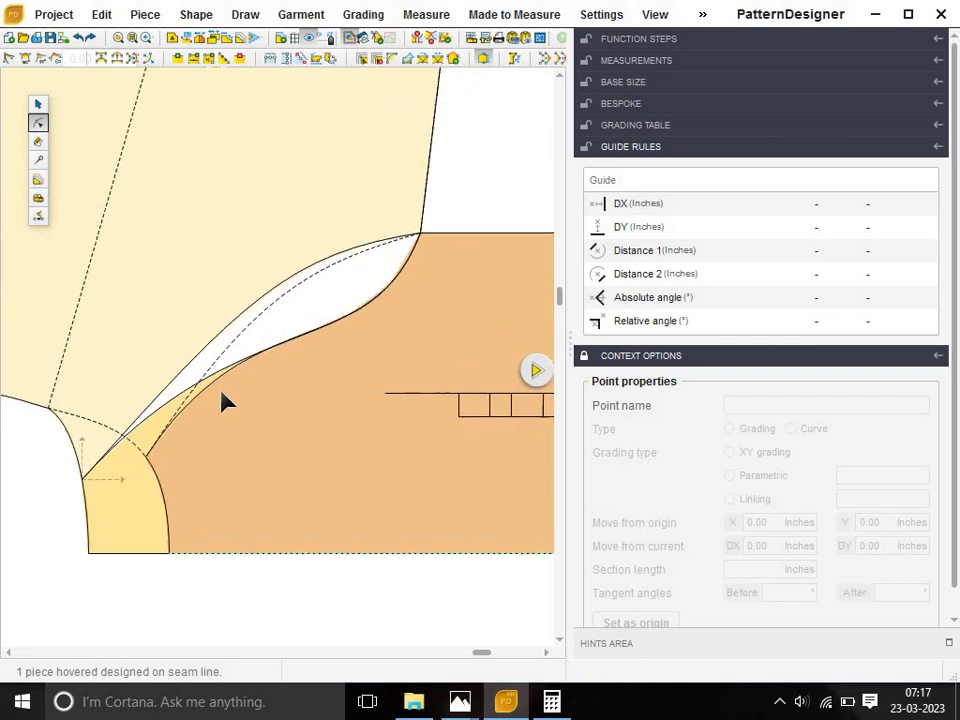
pyautogui.scroll(1, 223, 399)
pyautogui.scroll(1, 216, 403)
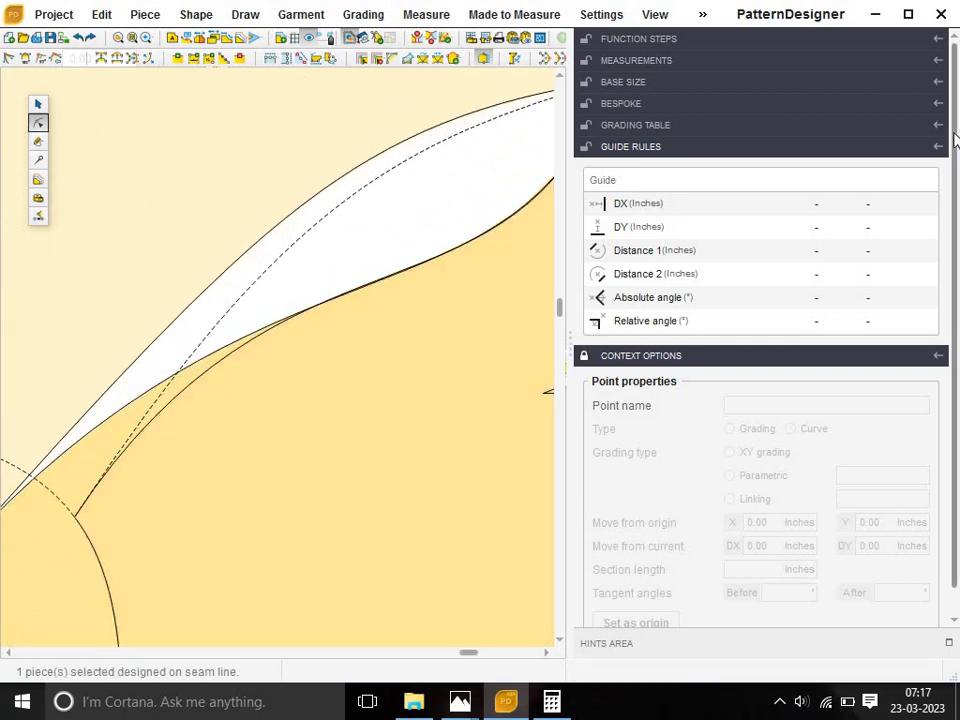
# Zoom back out to the full view, then select and deselect the upper bodice piece.
pyautogui.scroll(-1, 236, 317)
pyautogui.scroll(-1, 236, 317)
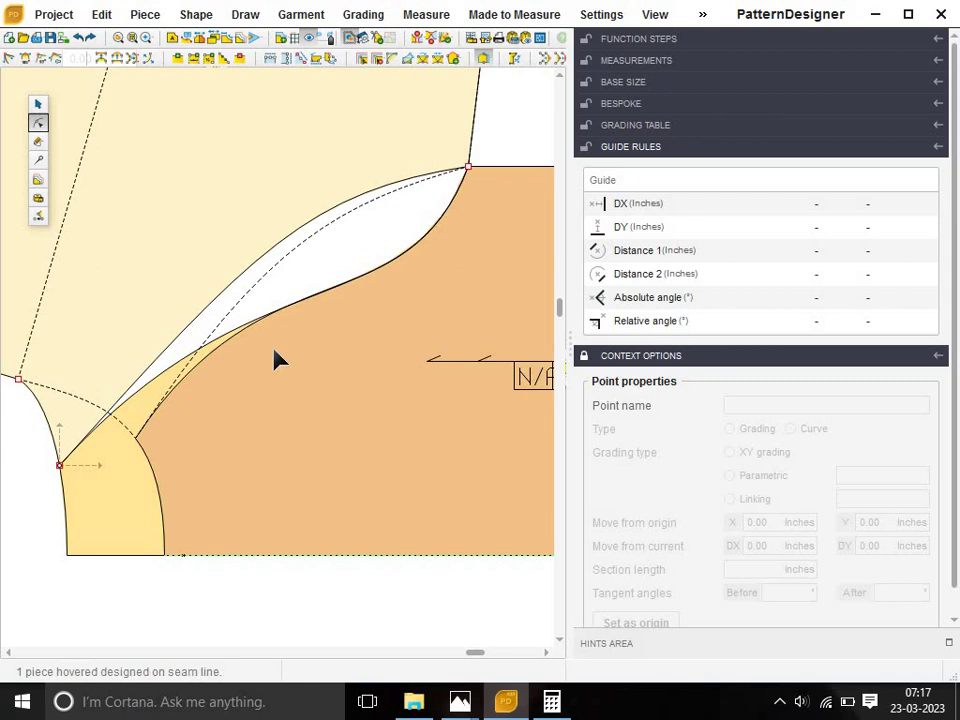
pyautogui.scroll(-1, 276, 360)
pyautogui.scroll(-1, 276, 360)
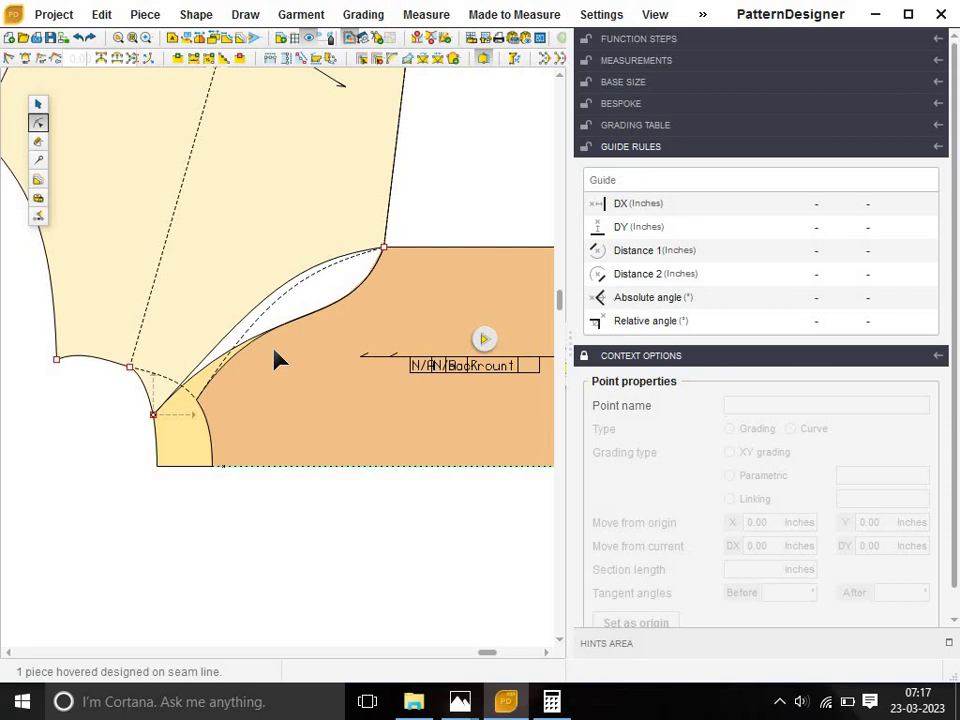
pyautogui.scroll(-1, 277, 360)
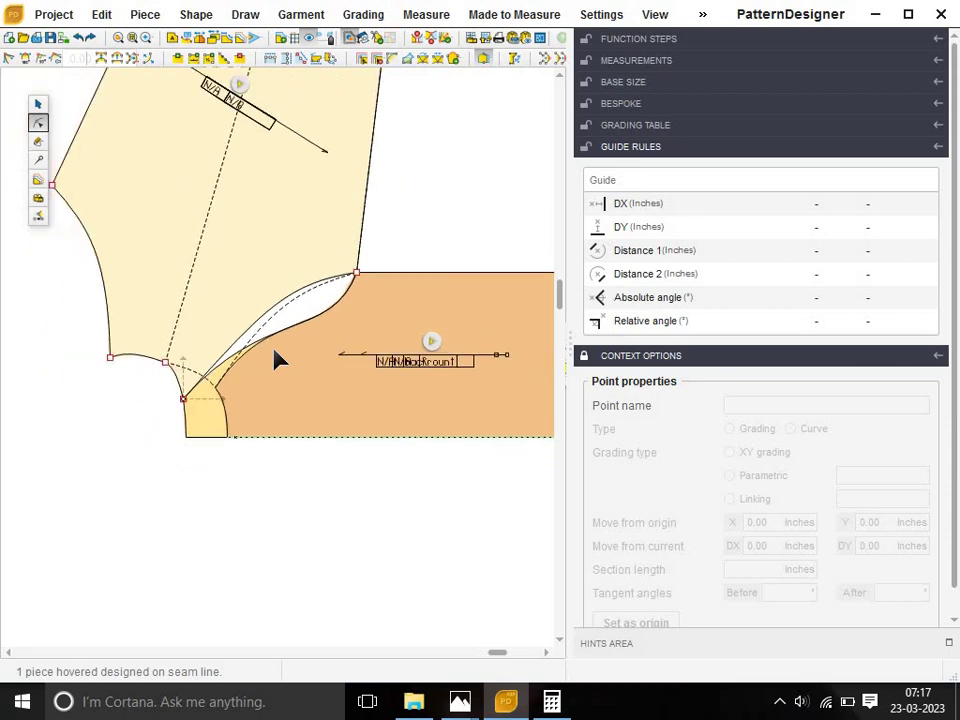
pyautogui.scroll(-1, 277, 360)
pyautogui.scroll(-1, 277, 360)
pyautogui.scroll(-1, 277, 360)
pyautogui.scroll(-1, 277, 360)
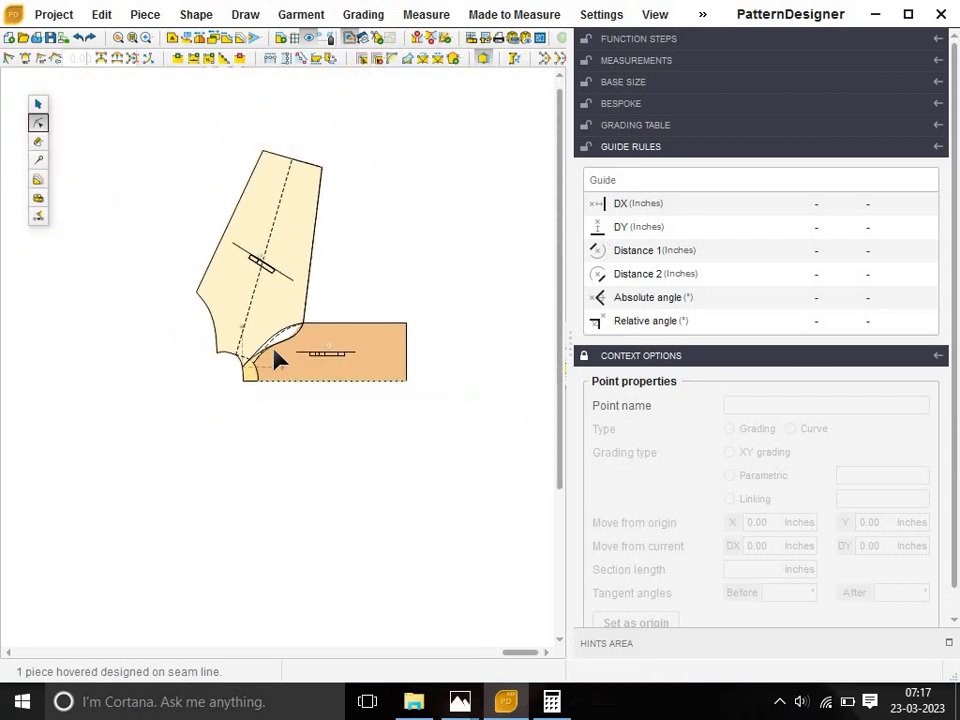
pyautogui.click(275, 360)
pyautogui.click(396, 232)
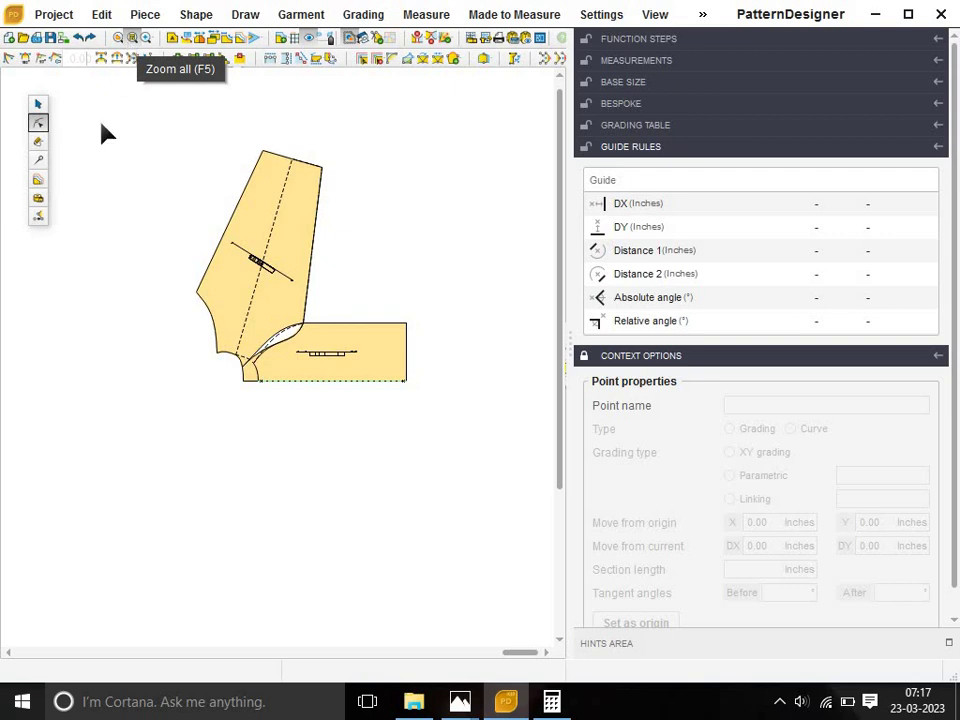
# Drag the bodice piece up and left, off the sleeve.
pyautogui.click(42, 104)
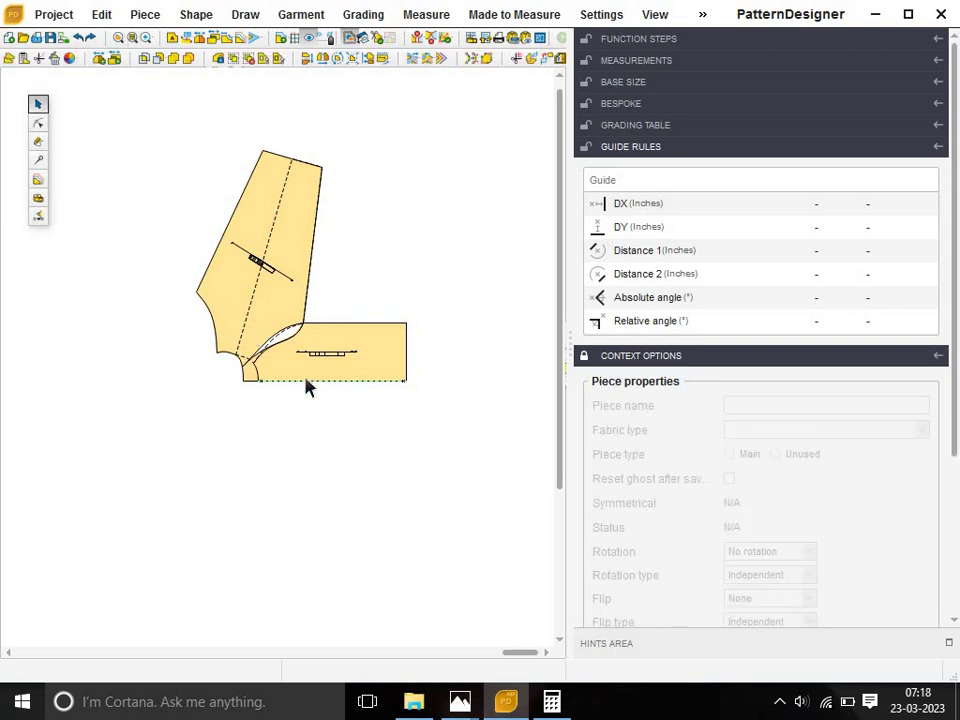
pyautogui.moveTo(261, 240); pyautogui.dragTo(230, 200)
pyautogui.click(328, 313)
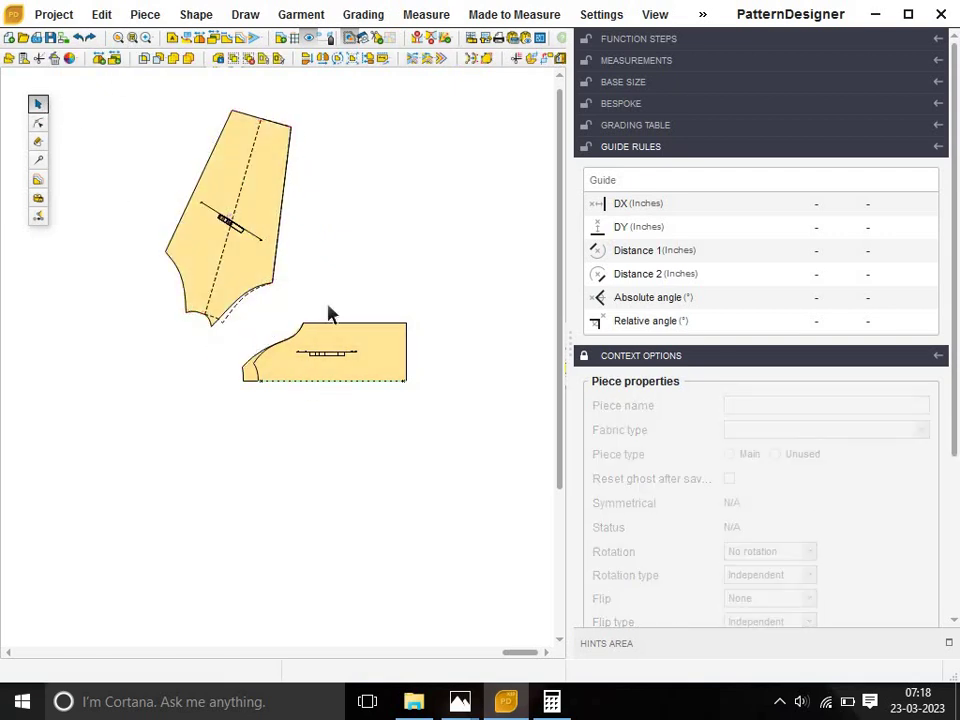
# Inspect the bodice's right side edge with the point tool, then collapse the Function Steps side panel.
pyautogui.click(251, 190)
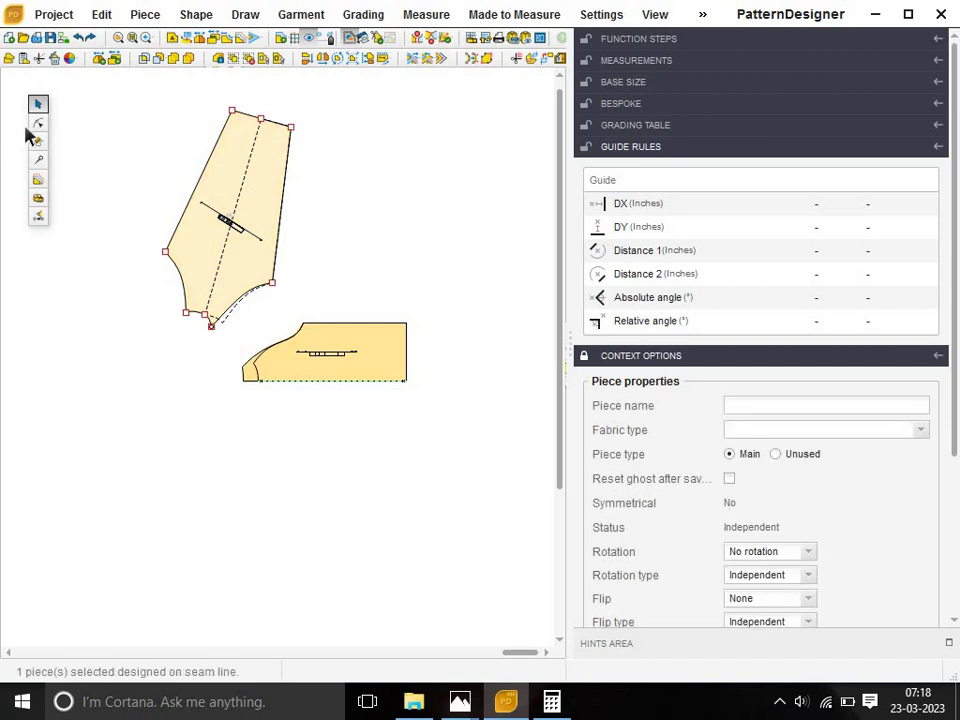
pyautogui.click(37, 125)
pyautogui.click(284, 200)
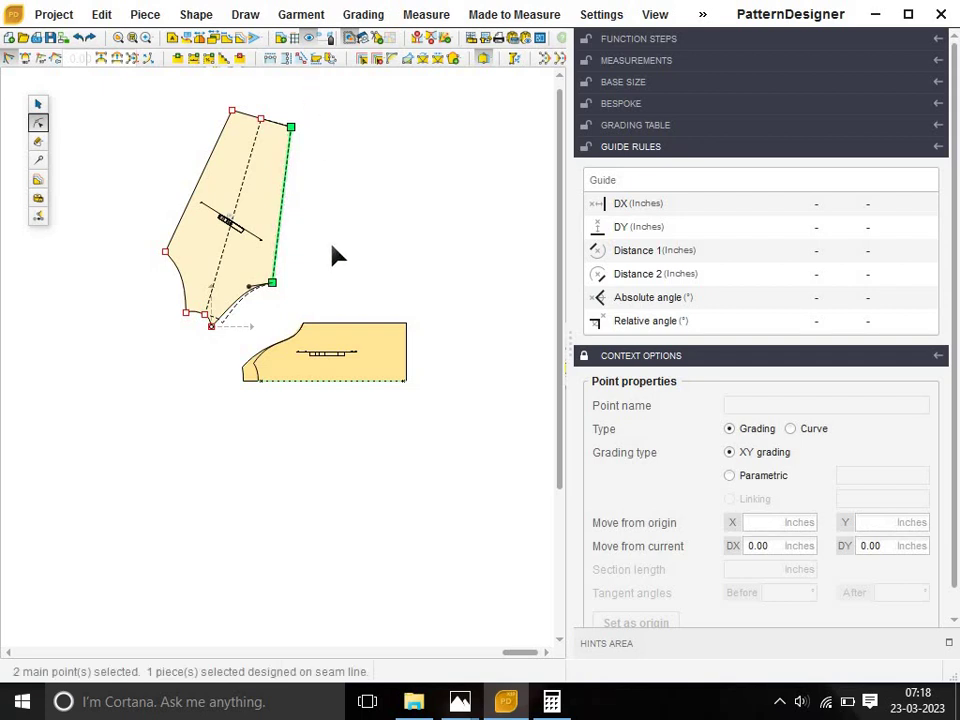
pyautogui.click(293, 229)
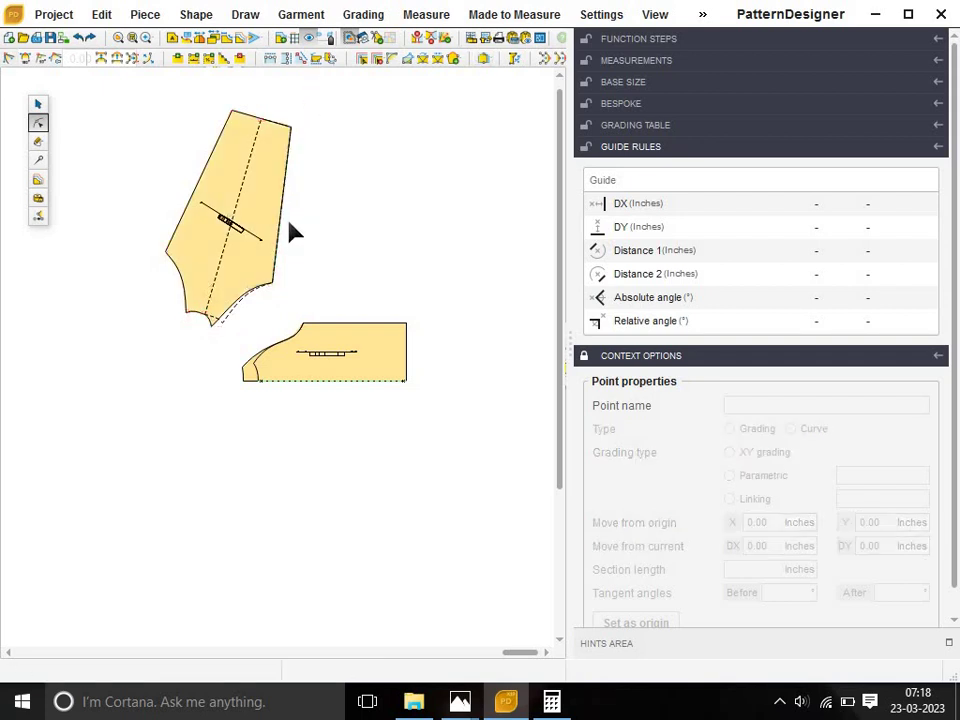
pyautogui.click(266, 214)
pyautogui.click(37, 105)
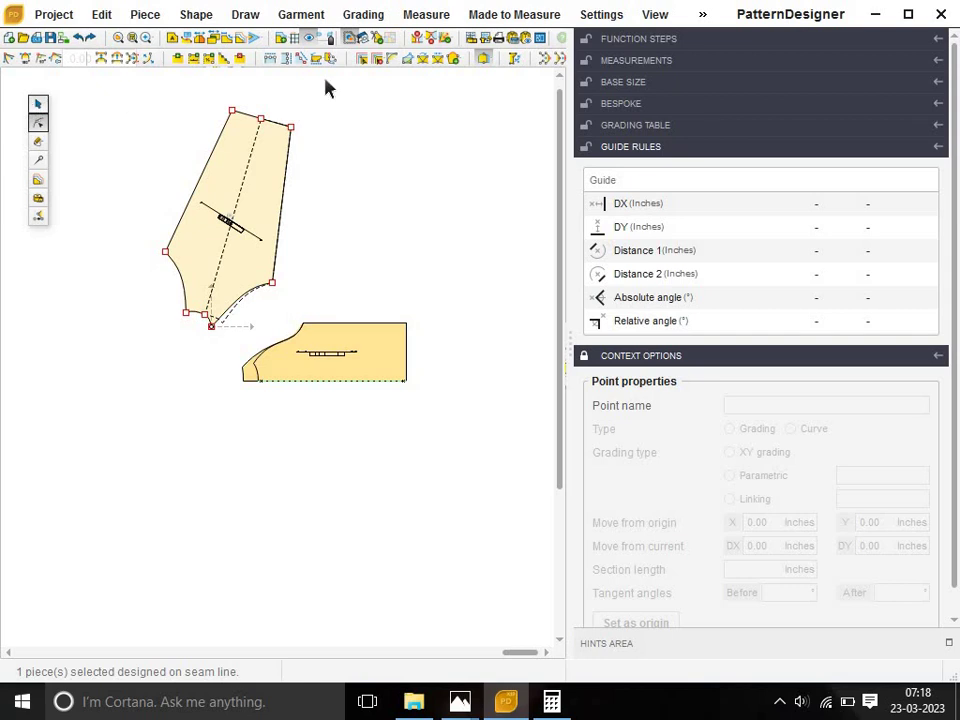
pyautogui.click(486, 62)
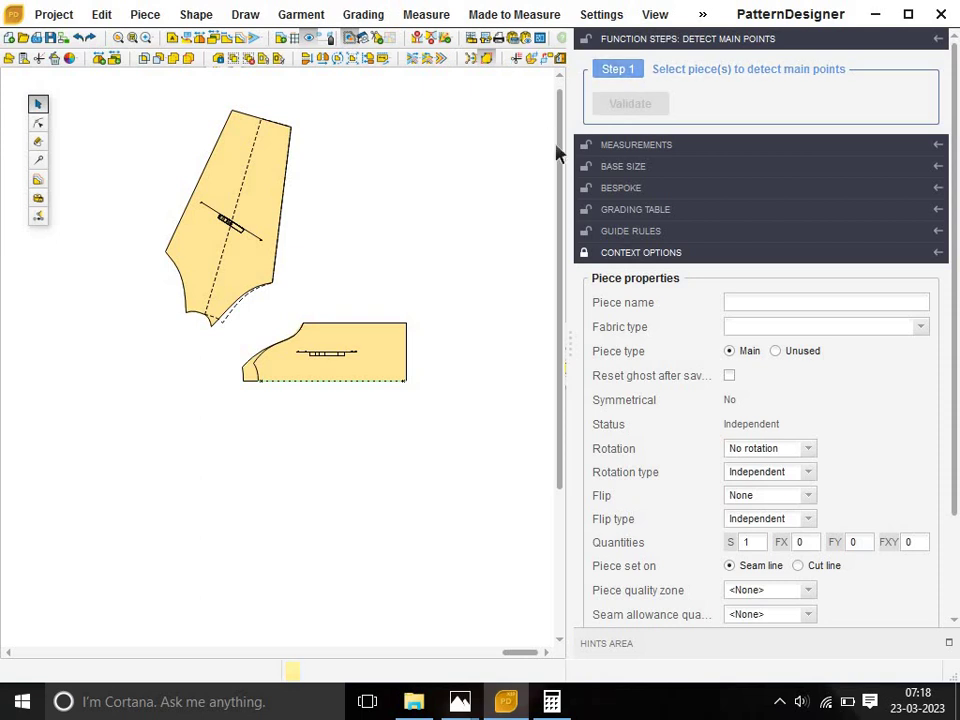
pyautogui.click(571, 347)
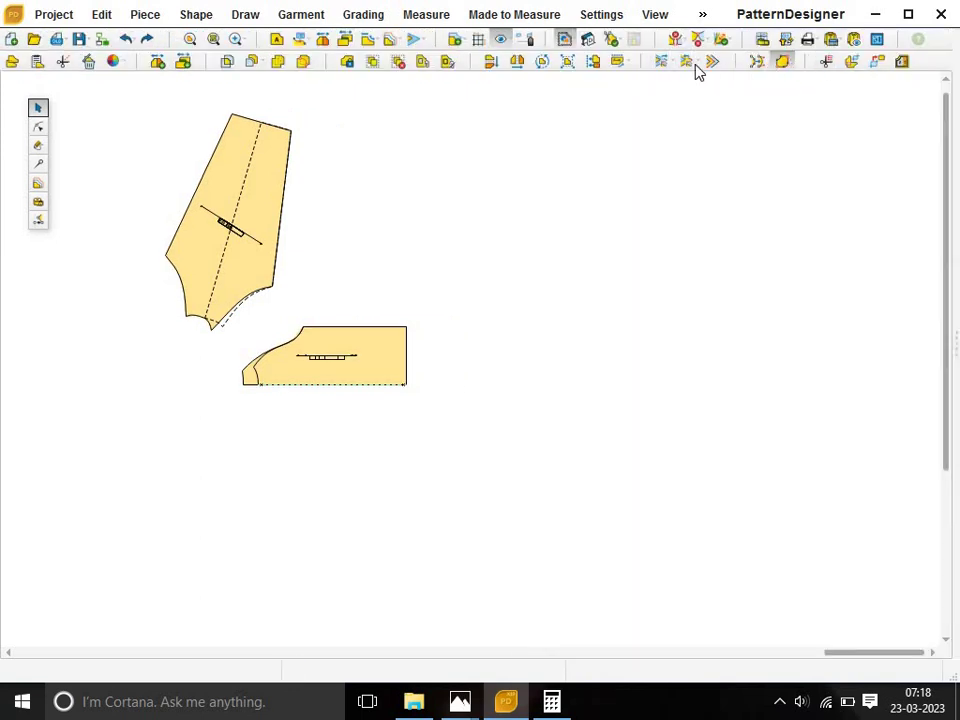
# Untick Show projection to hide the bodice's dashed projection lines.
pyautogui.click(38, 127)
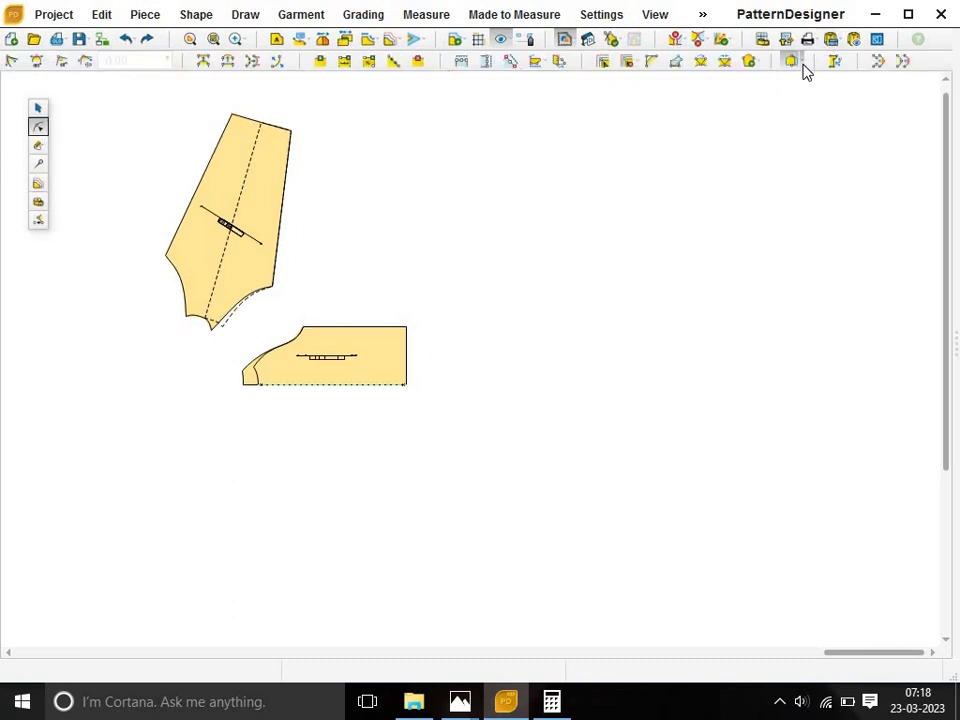
pyautogui.click(792, 62)
pyautogui.click(790, 181)
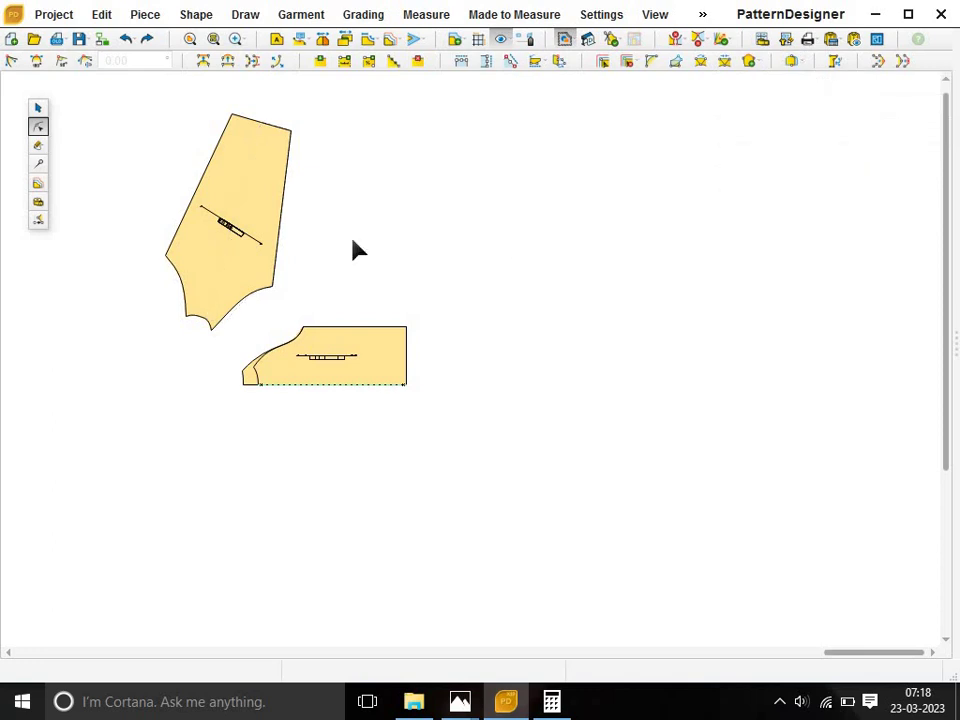
pyautogui.click(38, 107)
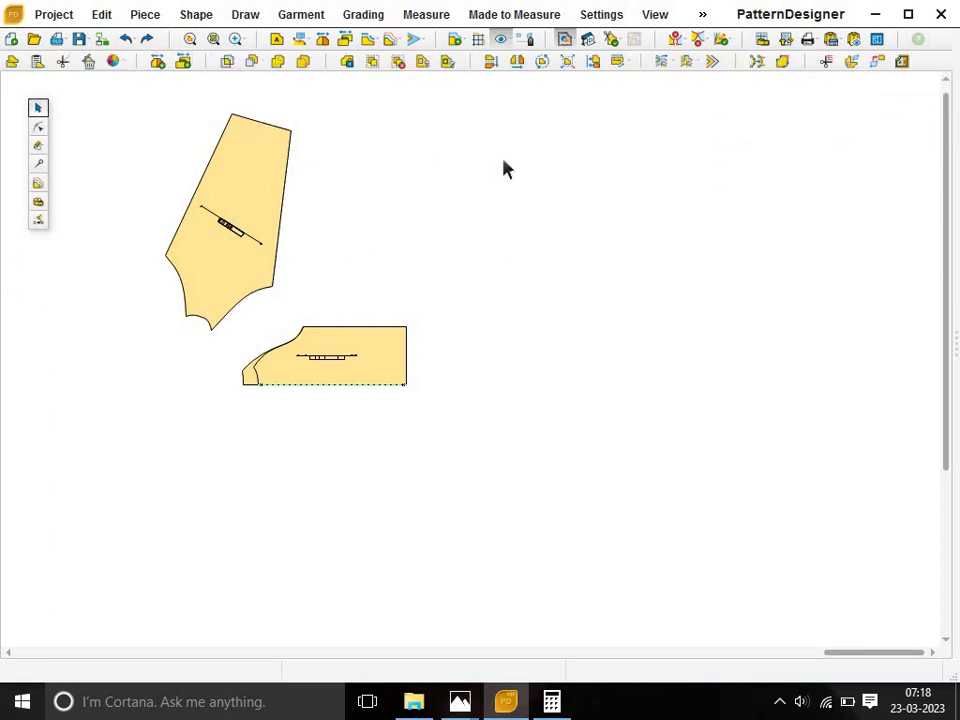
# Switch to grading mode and open the Edit size set dialog.
pyautogui.click(38, 145)
pyautogui.click(38, 183)
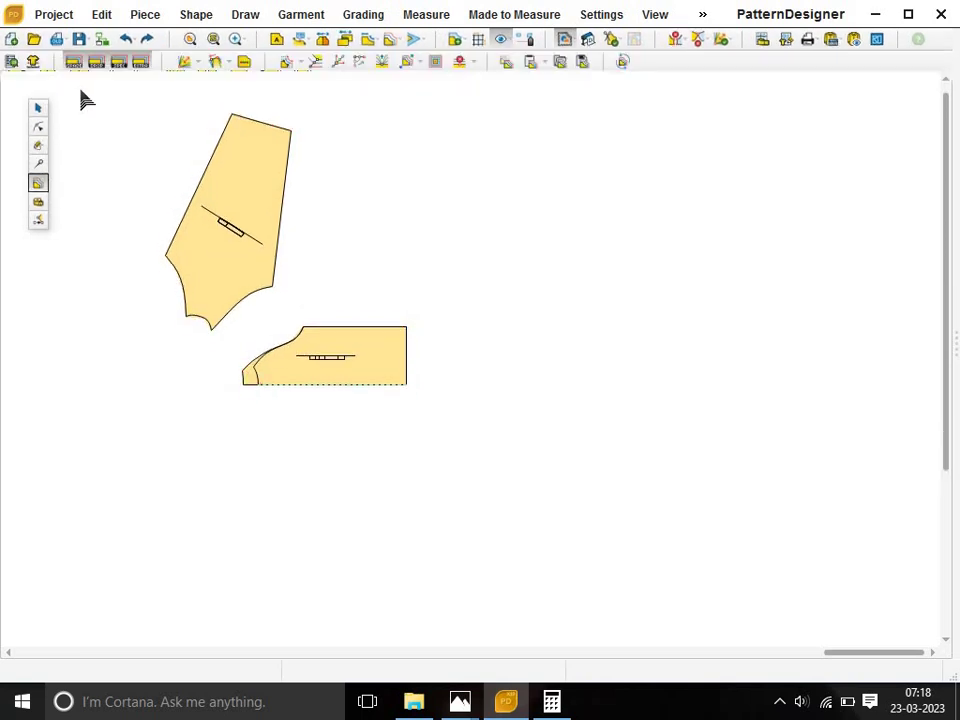
pyautogui.click(12, 61)
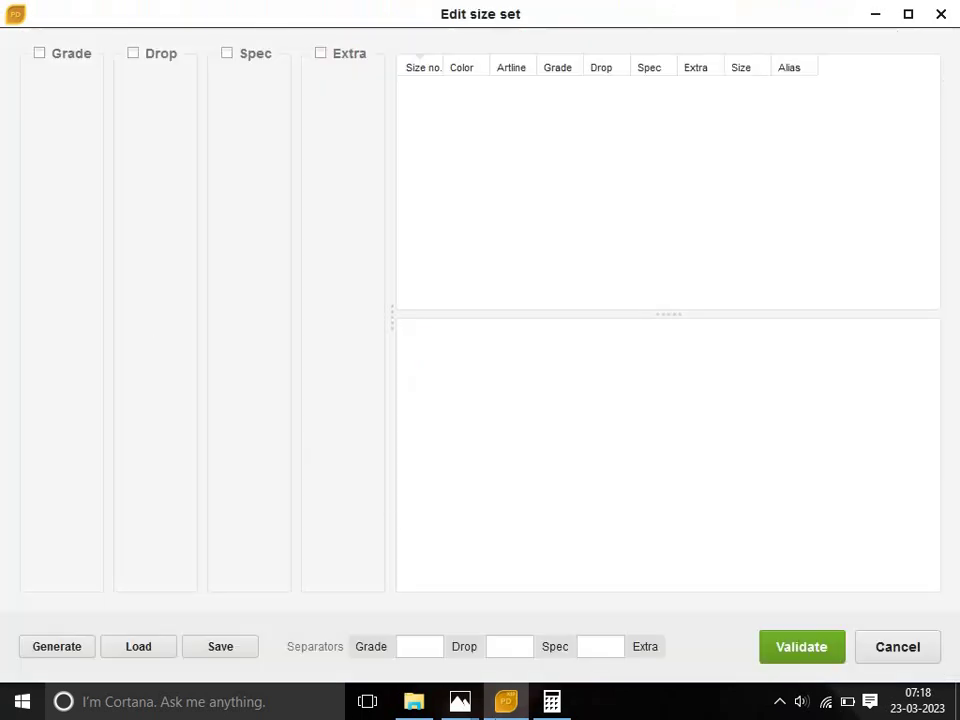
# Review the size spec sheet image in Photos, then open the Generate size set dialog.
pyautogui.click(460, 703)
pyautogui.click(555, 600)
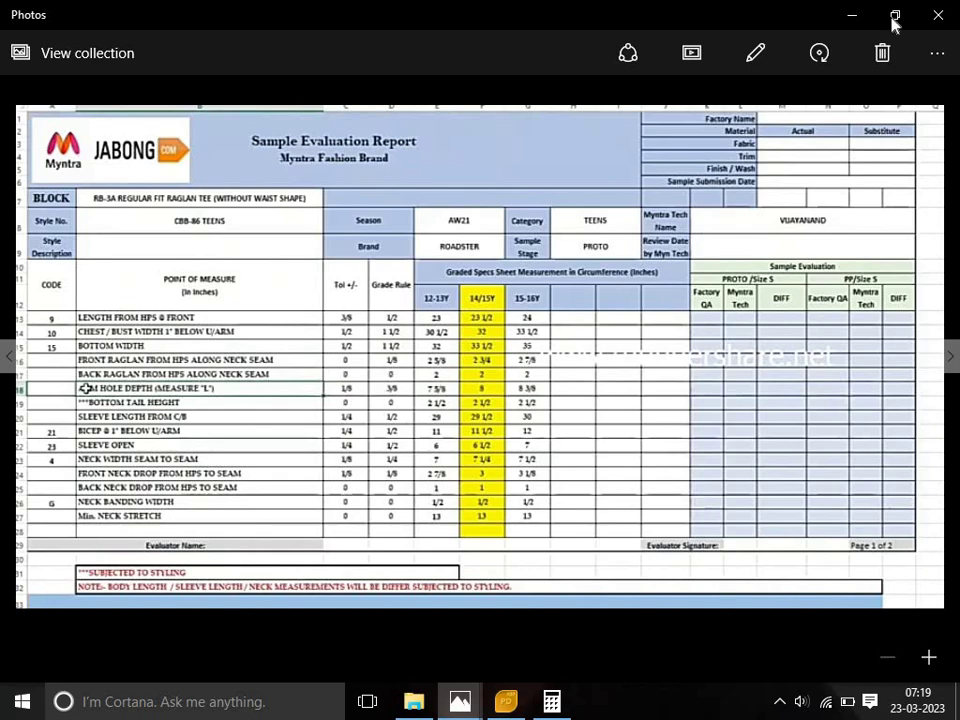
pyautogui.hotkey('alt', 'Tab')
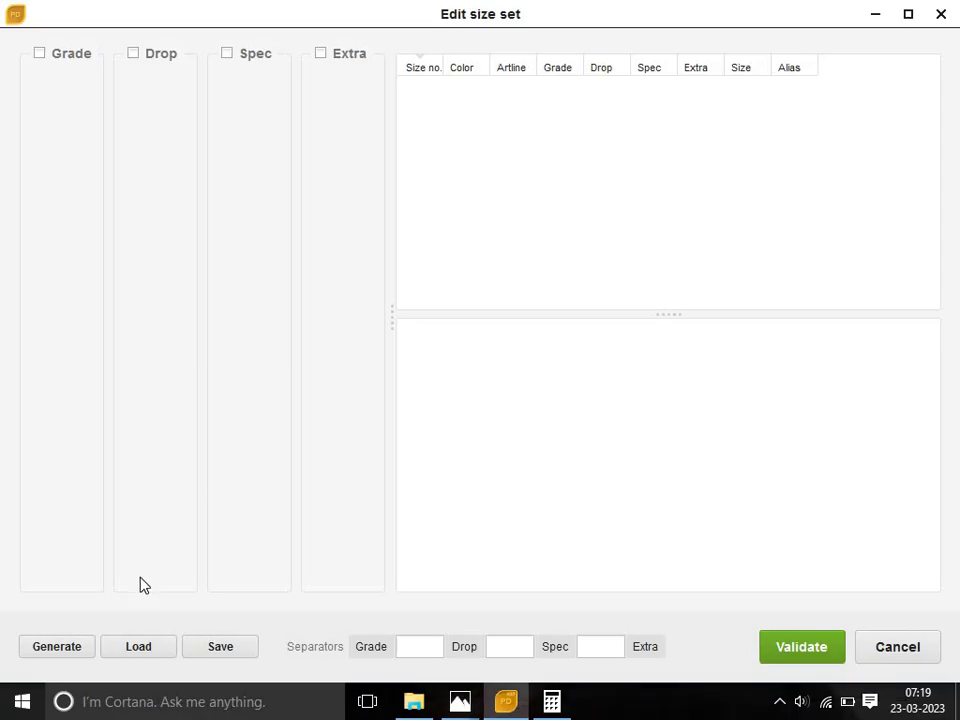
pyautogui.click(57, 647)
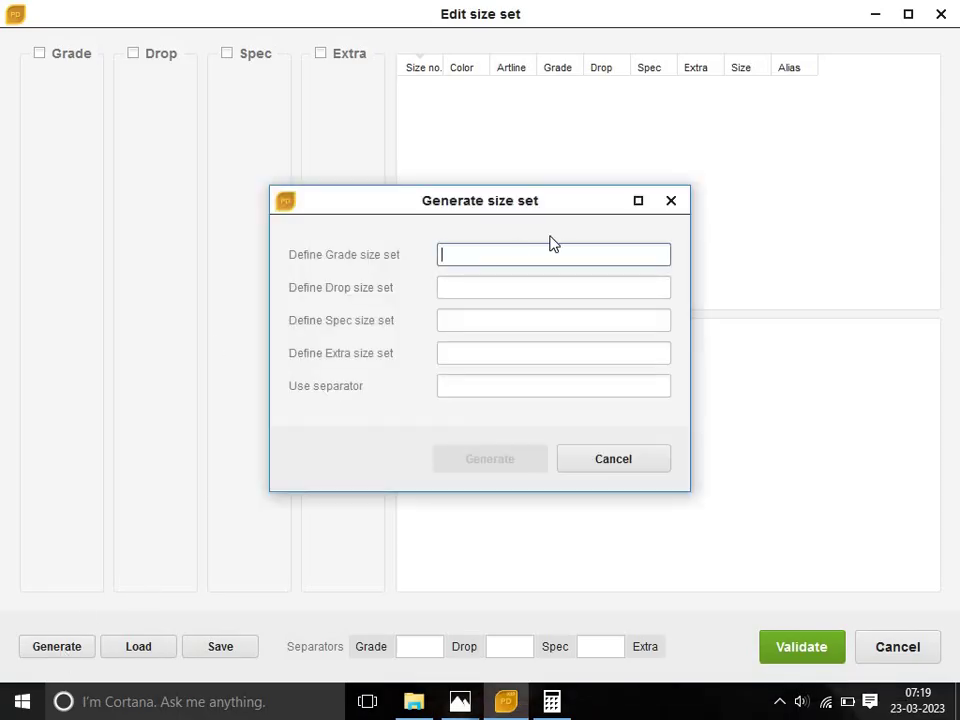
# Generate the grade sizes 12-13, 14-15 and 15-16, then close the size set editor.
pyautogui.write('12-13 14-15 15-16')
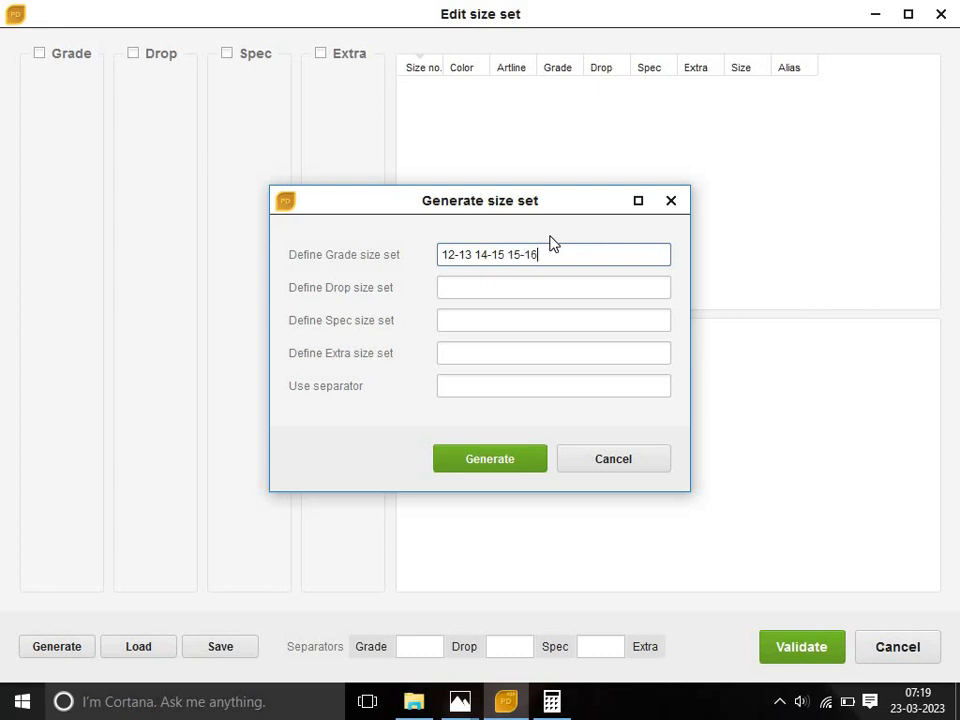
pyautogui.click(476, 466)
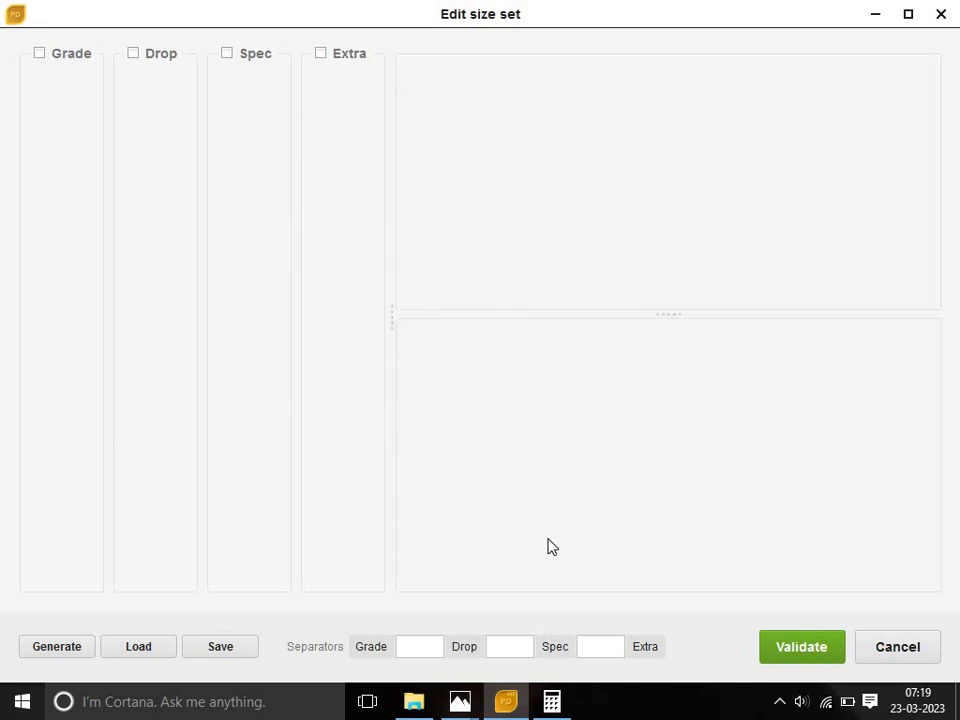
pyautogui.click(763, 651)
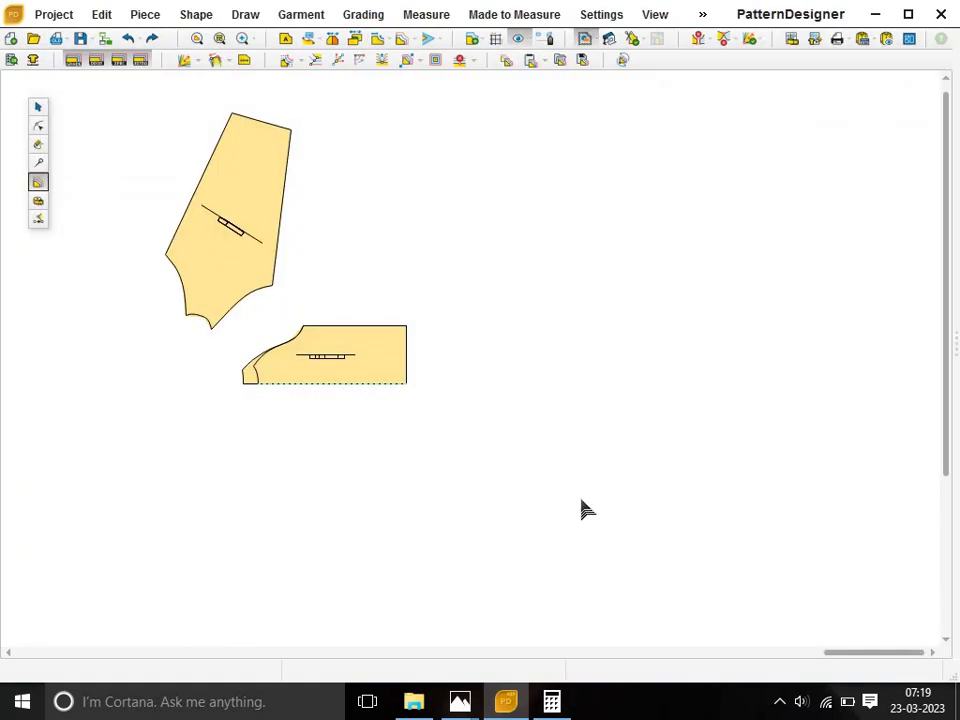
# Set 14-15 as the base size in the Grade list and reopen the spec sheet.
pyautogui.click(953, 352)
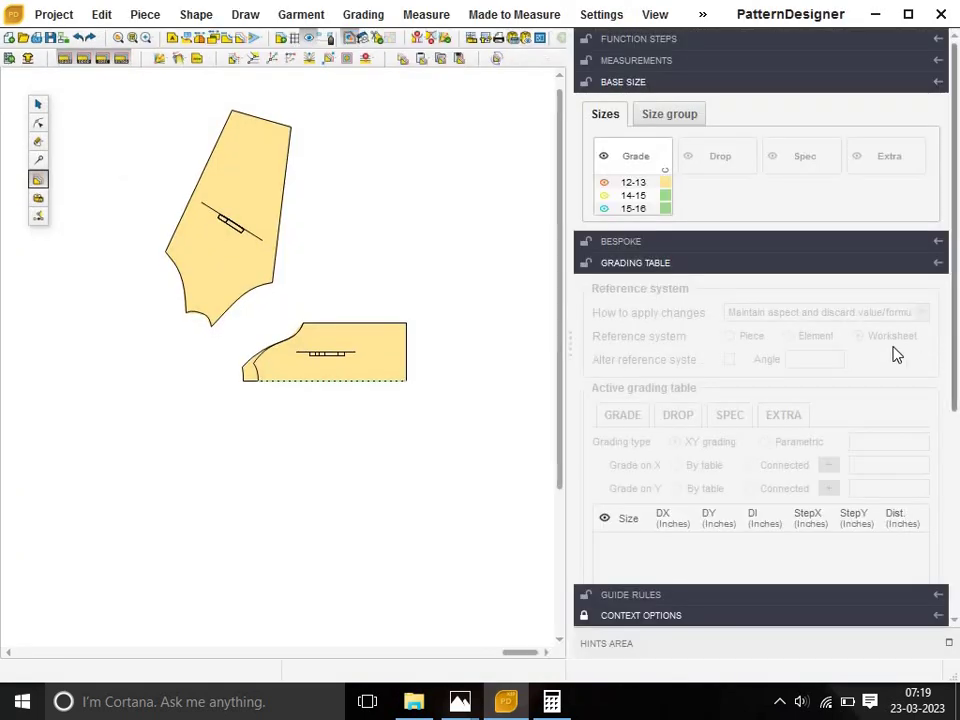
pyautogui.click(666, 196)
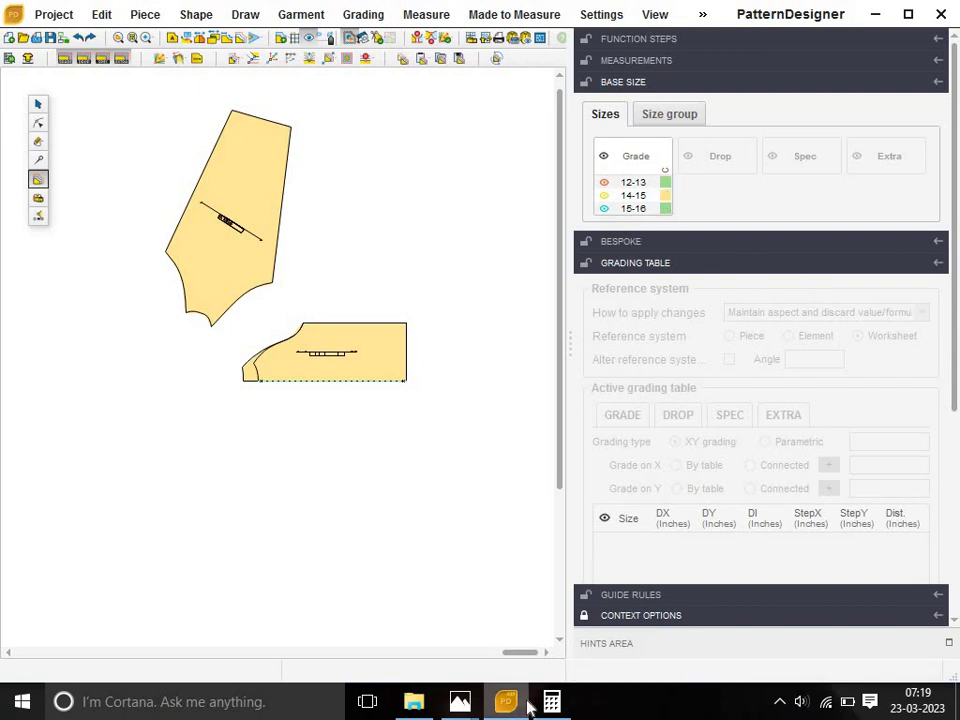
pyautogui.moveTo(460, 702)
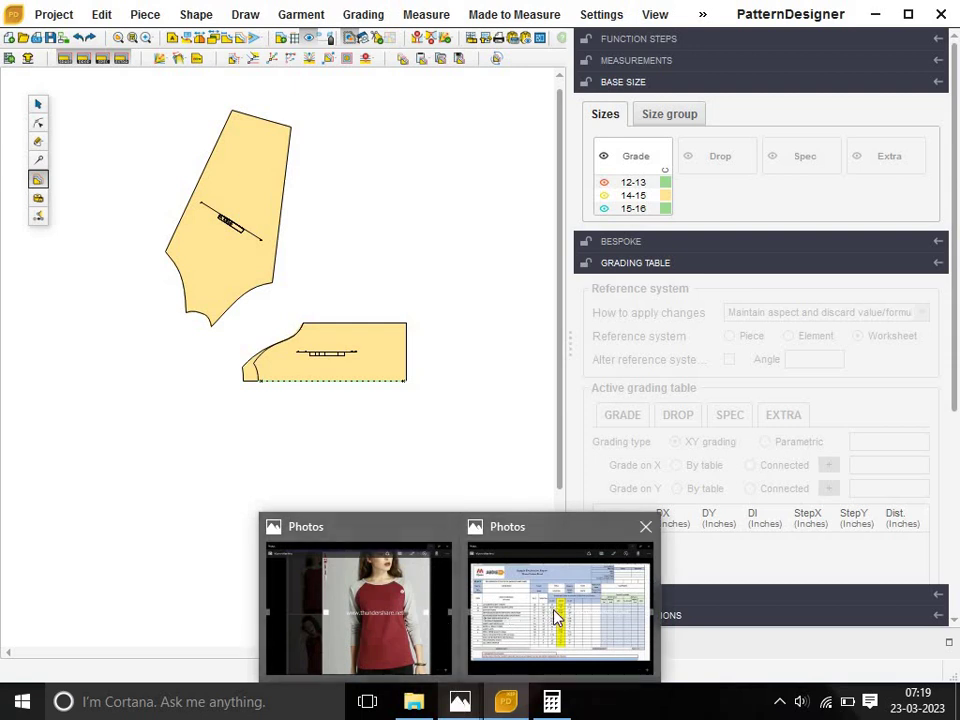
pyautogui.click(557, 617)
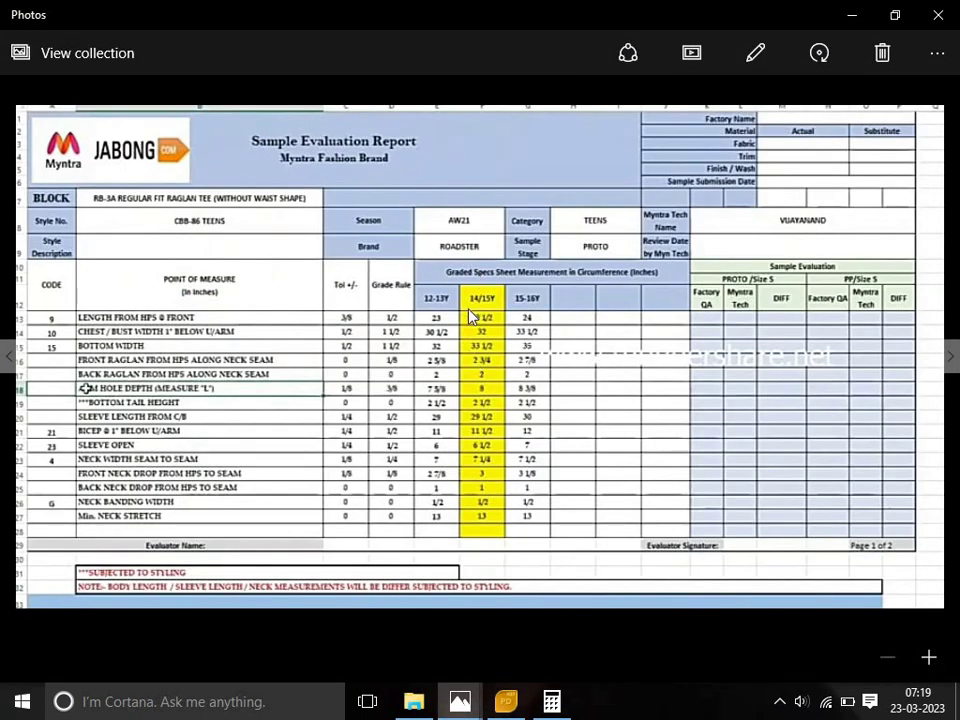
# Check the 14/15Y spec measurements, toggling the Photos sheet away and back, then minimize it.
pyautogui.click(850, 16)
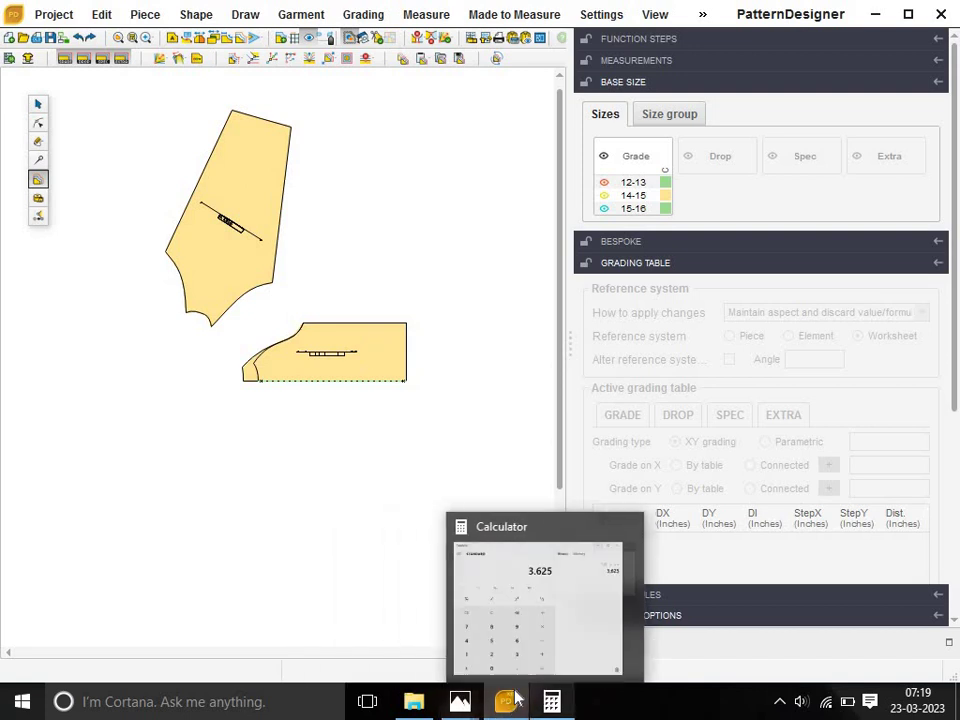
pyautogui.moveTo(459, 701)
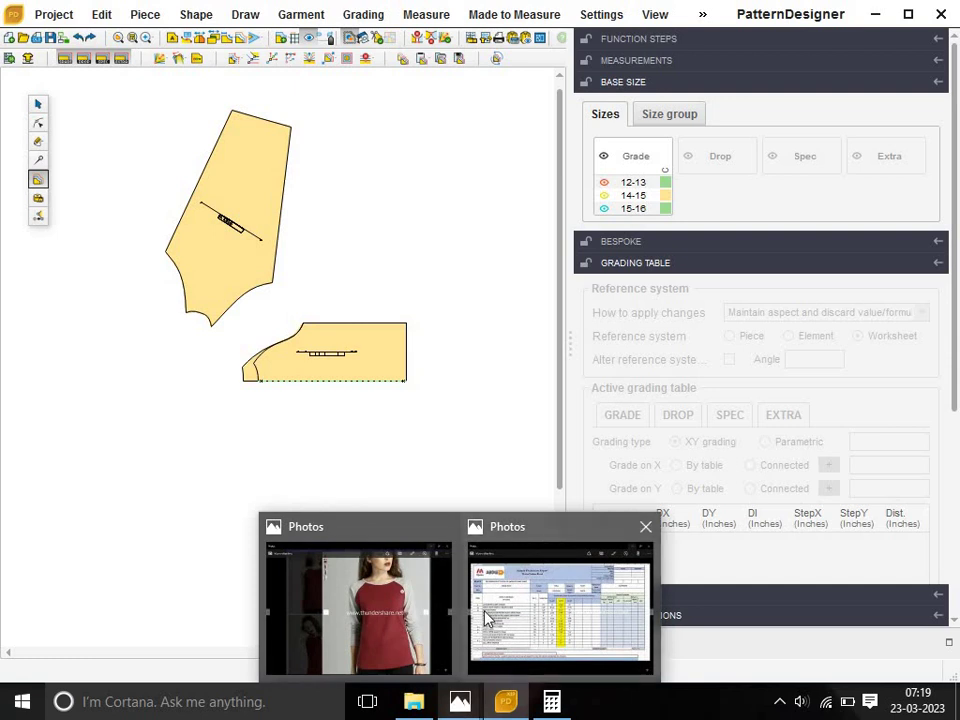
pyautogui.click(485, 617)
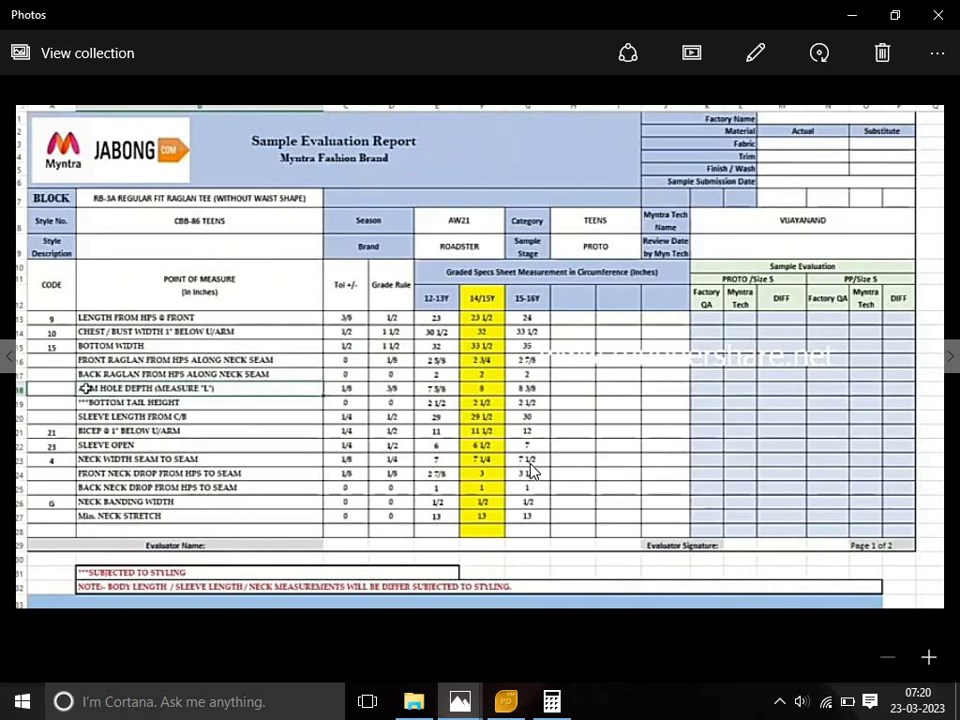
pyautogui.click(853, 22)
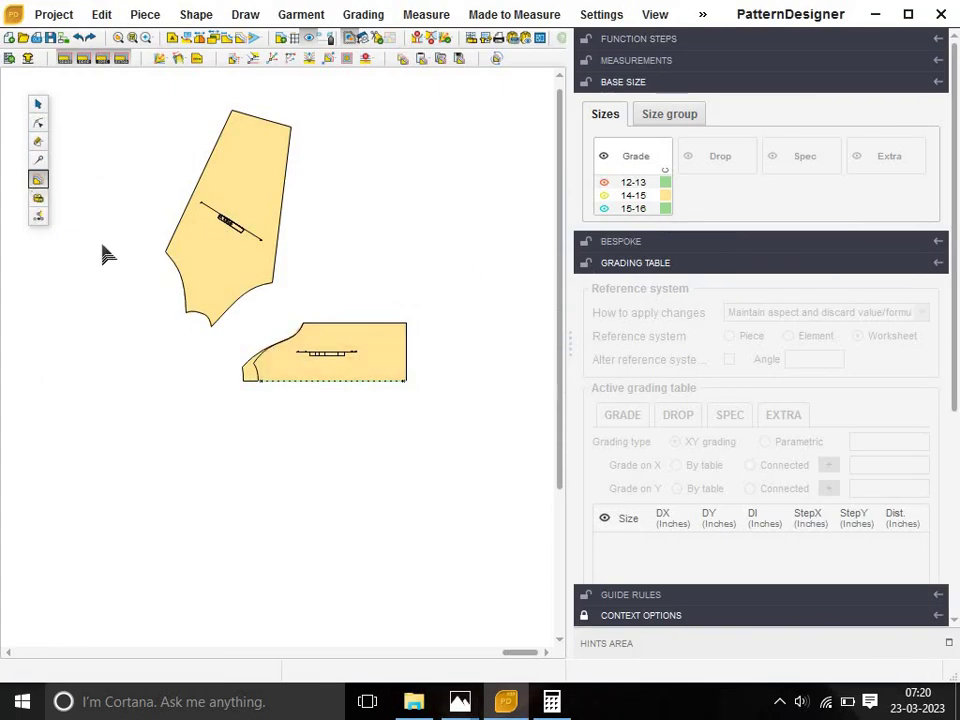
# Drag the bodice down onto the sleeve so they join at the underarm.
pyautogui.click(38, 104)
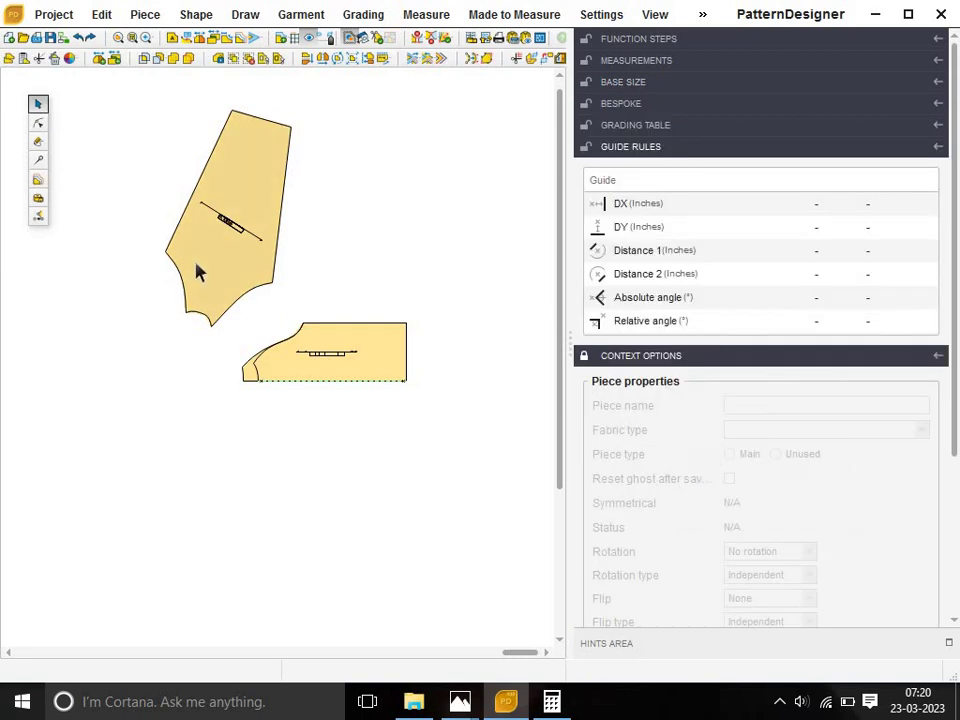
pyautogui.scroll(2, 220, 314)
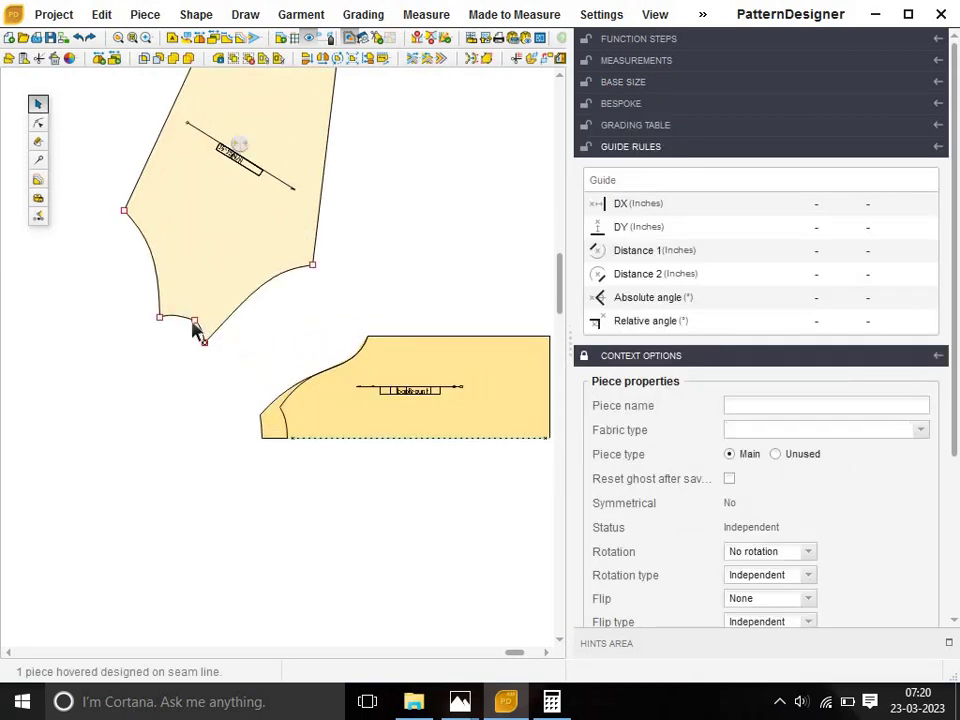
pyautogui.click(206, 343)
pyautogui.moveTo(206, 347); pyautogui.dragTo(257, 418)
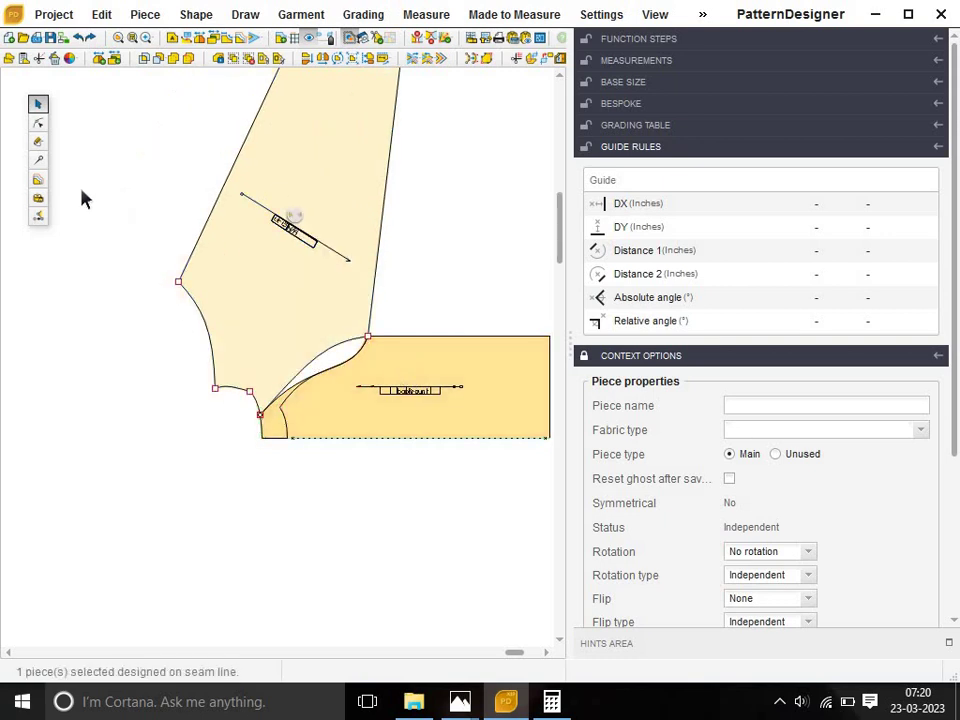
# With the grading tool, select the bodice and sleeve underarm points.
pyautogui.click(39, 182)
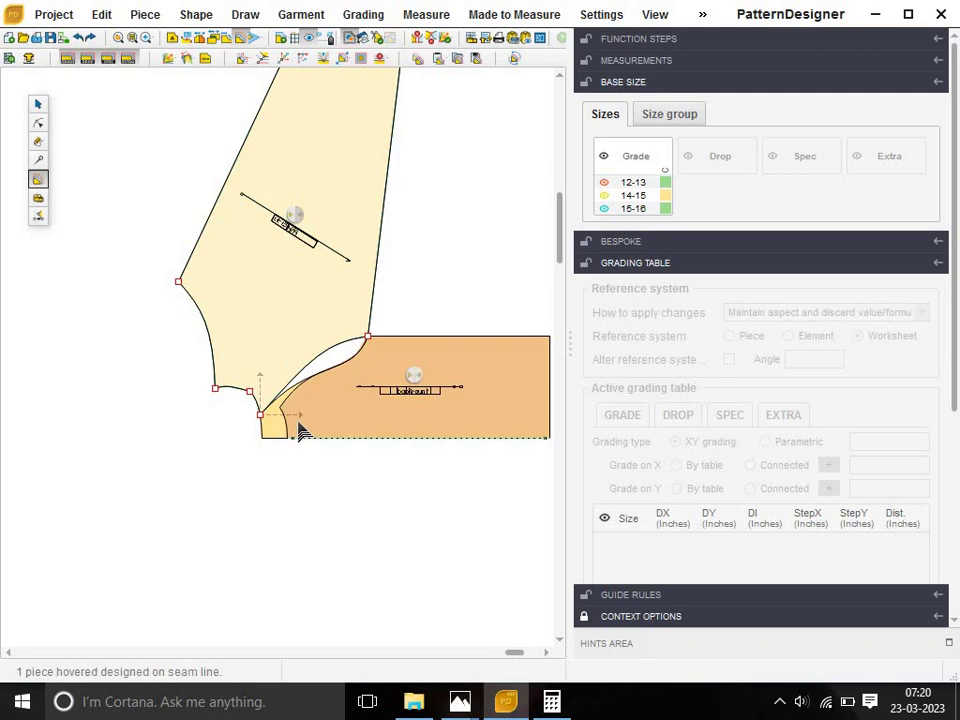
pyautogui.moveTo(189, 382); pyautogui.dragTo(278, 456)
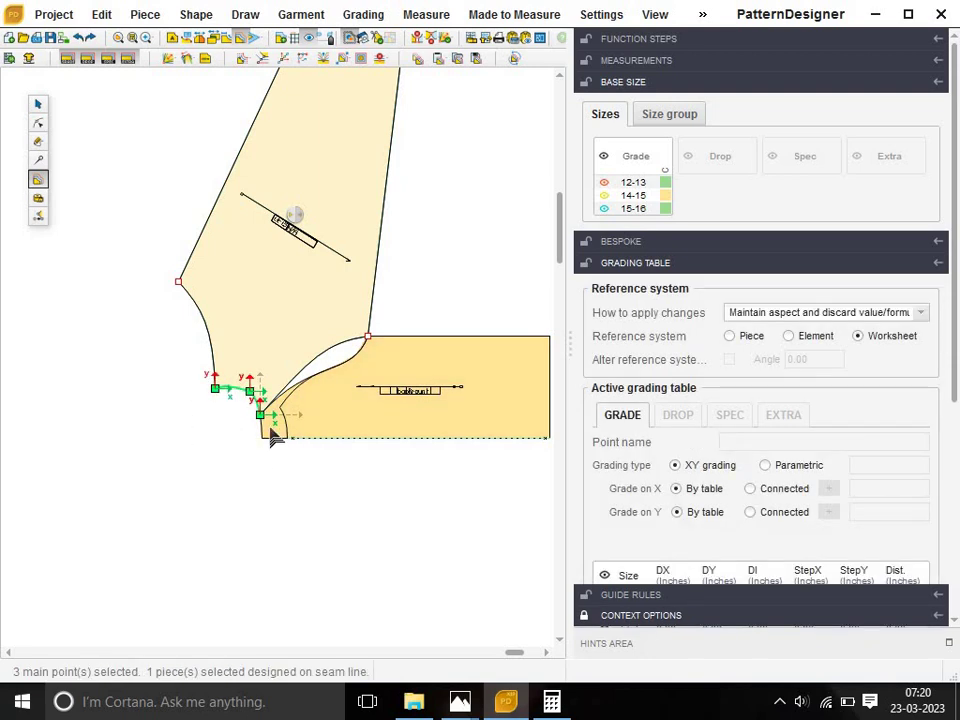
pyautogui.click(273, 427)
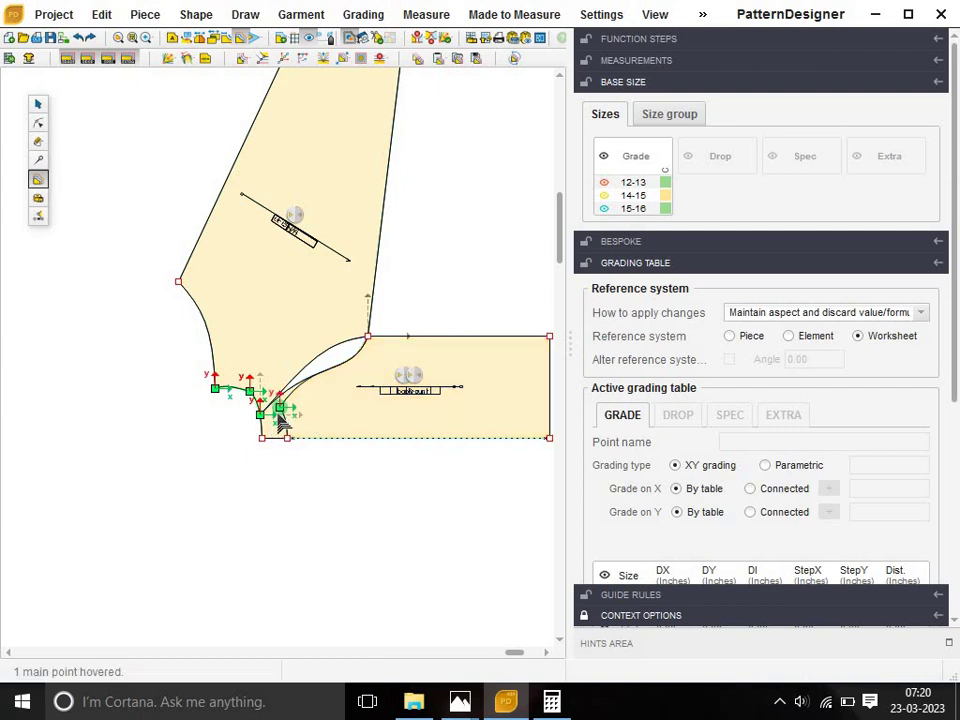
pyautogui.keyDown('ctrl'); pyautogui.click(279, 410); pyautogui.keyUp('ctrl')
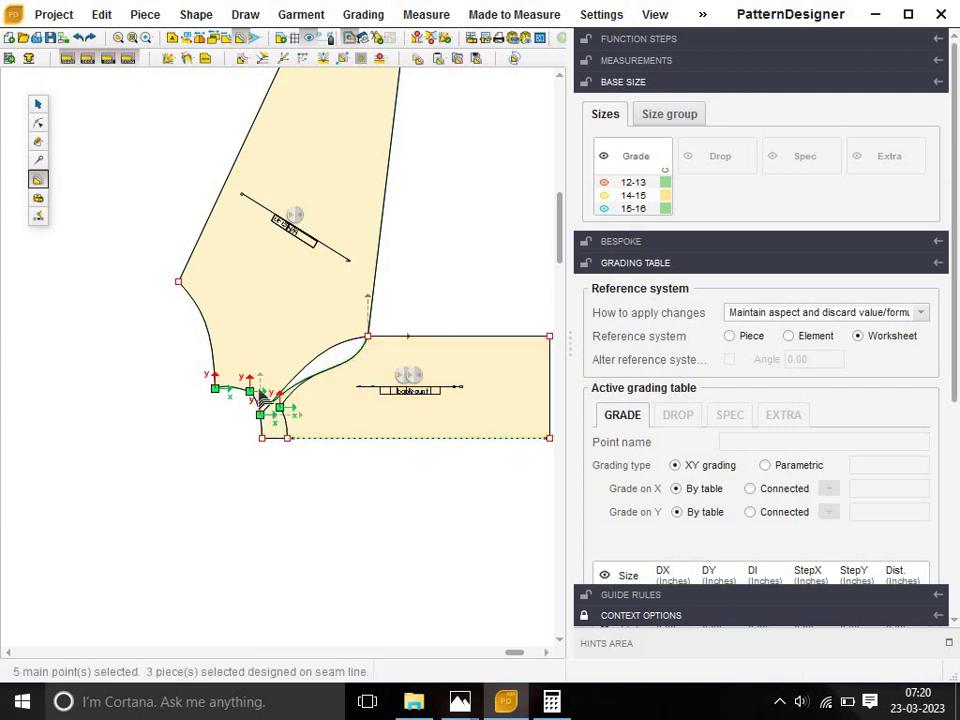
pyautogui.moveTo(267, 421); pyautogui.dragTo(252, 398)
pyautogui.keyDown('ctrl'); pyautogui.click(251, 393); pyautogui.keyUp('ctrl')
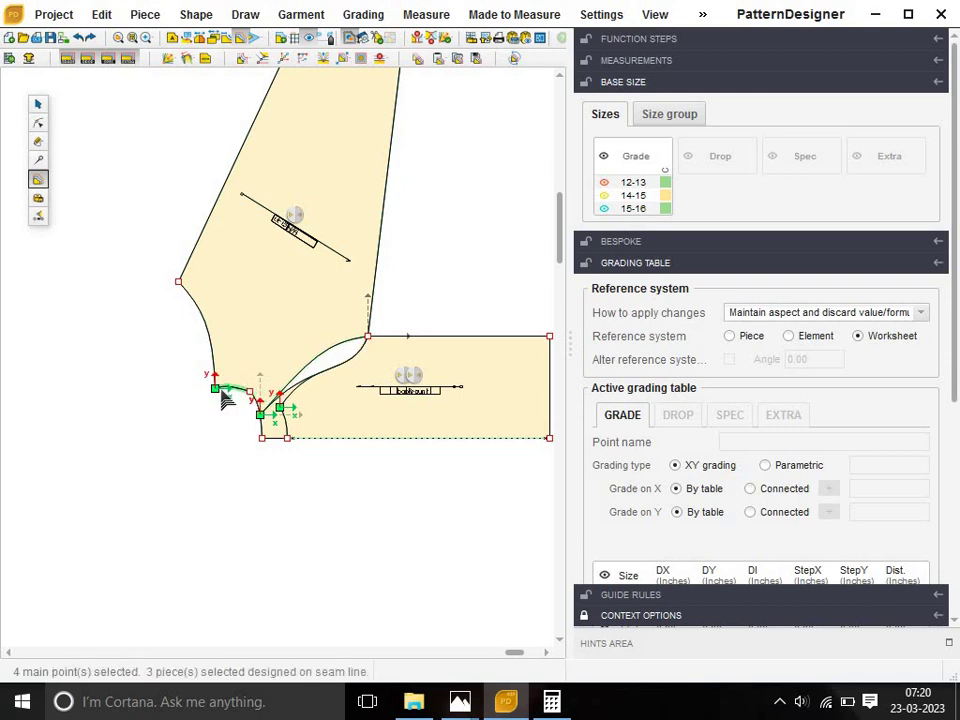
pyautogui.keyDown('ctrl'); pyautogui.click(251, 394); pyautogui.keyUp('ctrl')
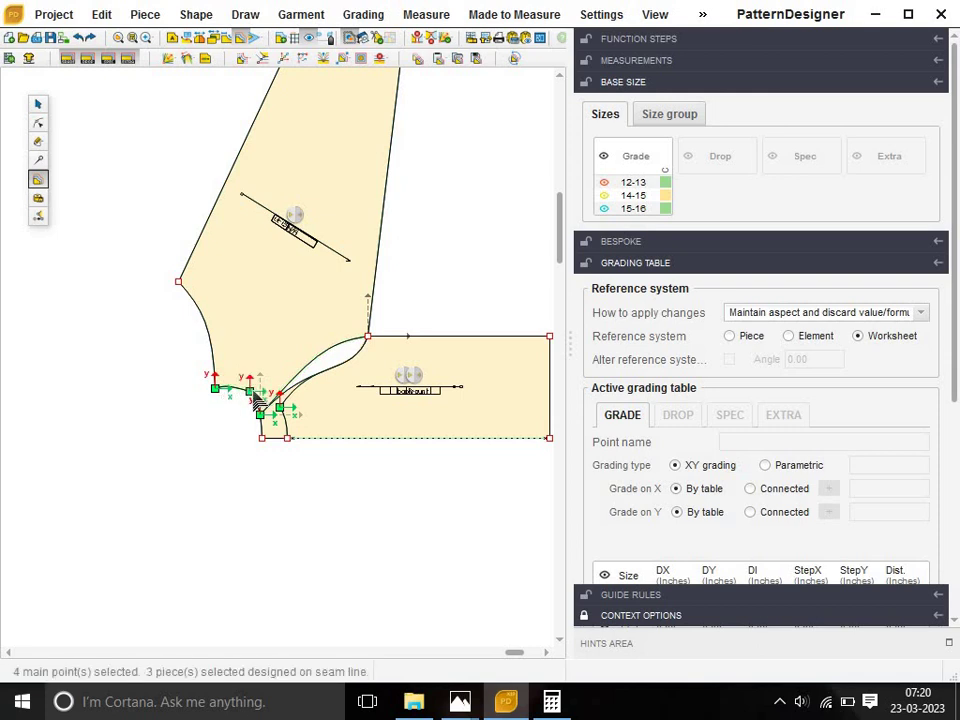
pyautogui.scroll(-3, 906, 424)
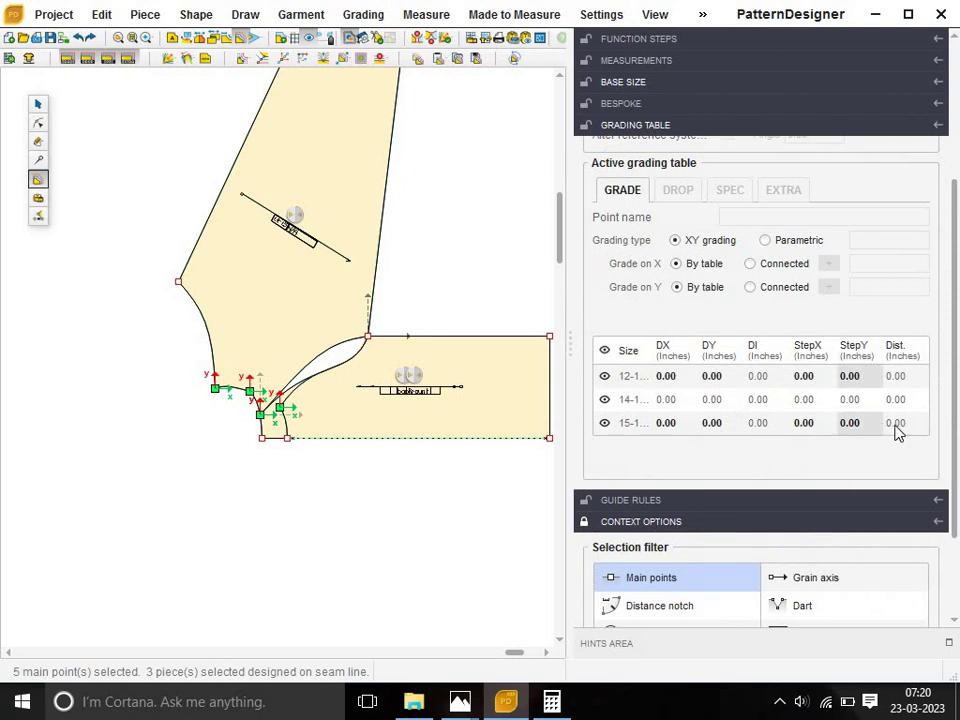
# Enter StepY 0.12 in the grading table for the selected underarm points.
pyautogui.press('BackSpace')
pyautogui.write('.12')
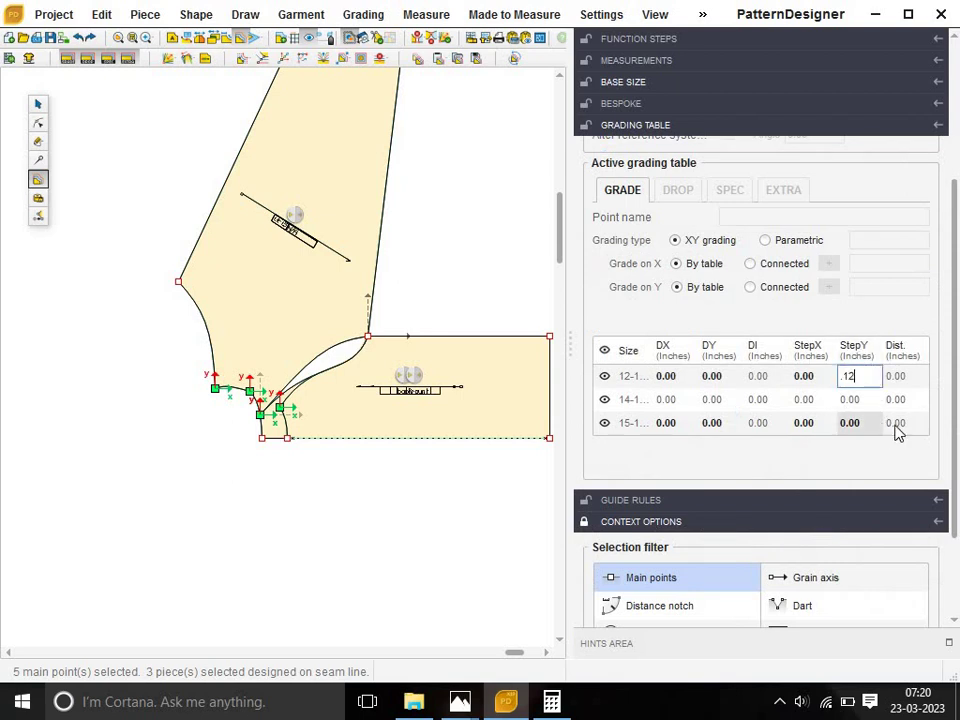
pyautogui.press('Return')
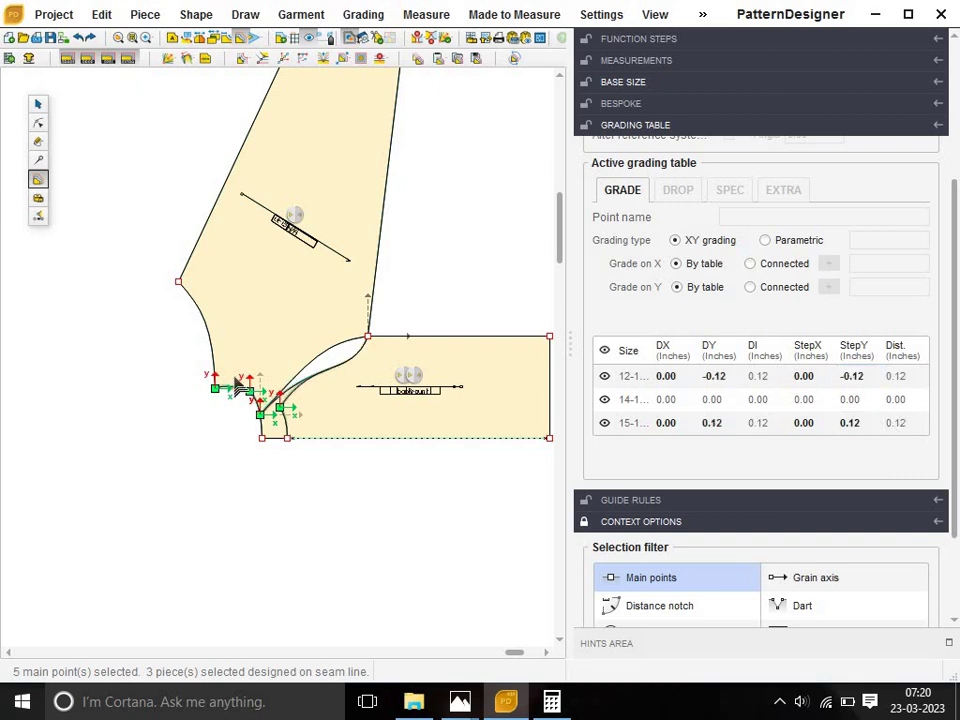
pyautogui.scroll(1, 277, 385)
pyautogui.scroll(1, 277, 385)
pyautogui.scroll(1, 272, 379)
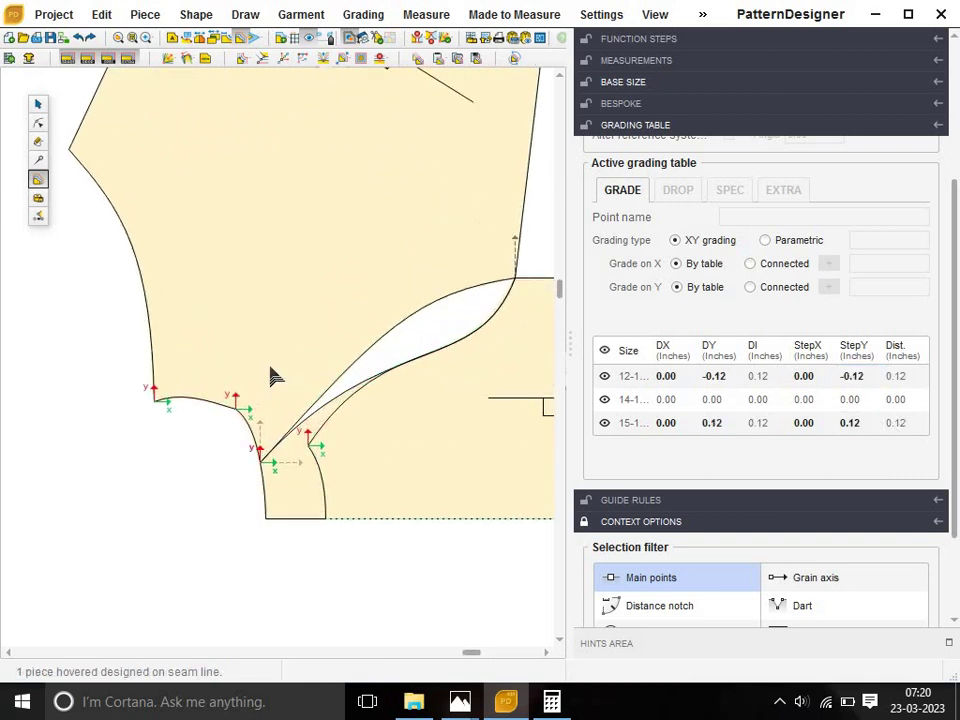
pyautogui.scroll(-2, 272, 376)
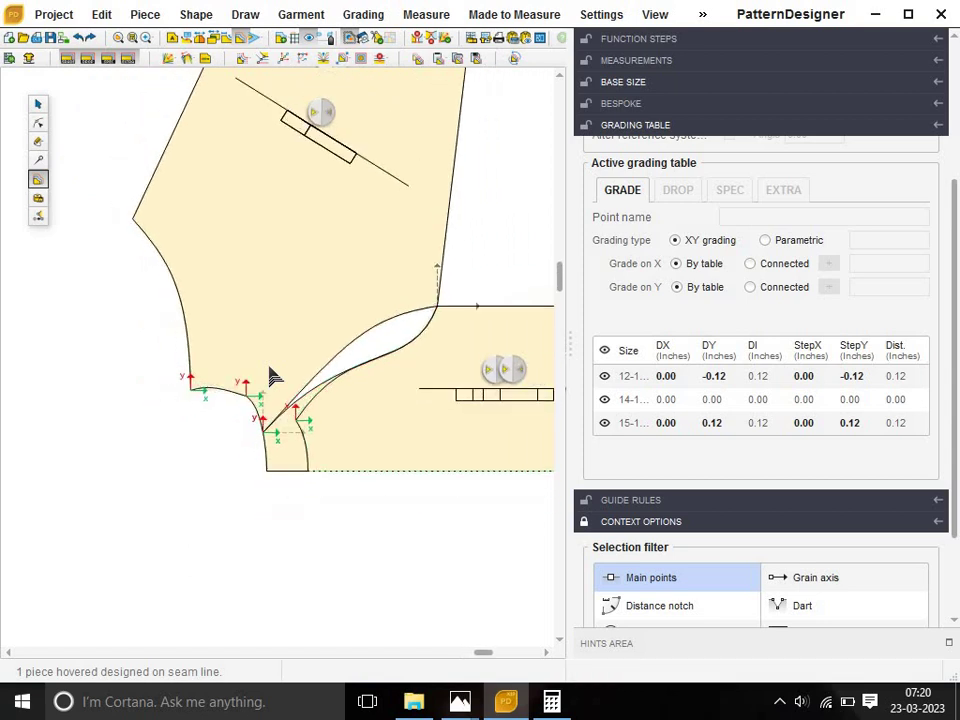
pyautogui.click(38, 103)
pyautogui.scroll(-2, 290, 310)
# Drag the upper piece up and away from the other piece.
pyautogui.hotkey('ctrl', 'a')
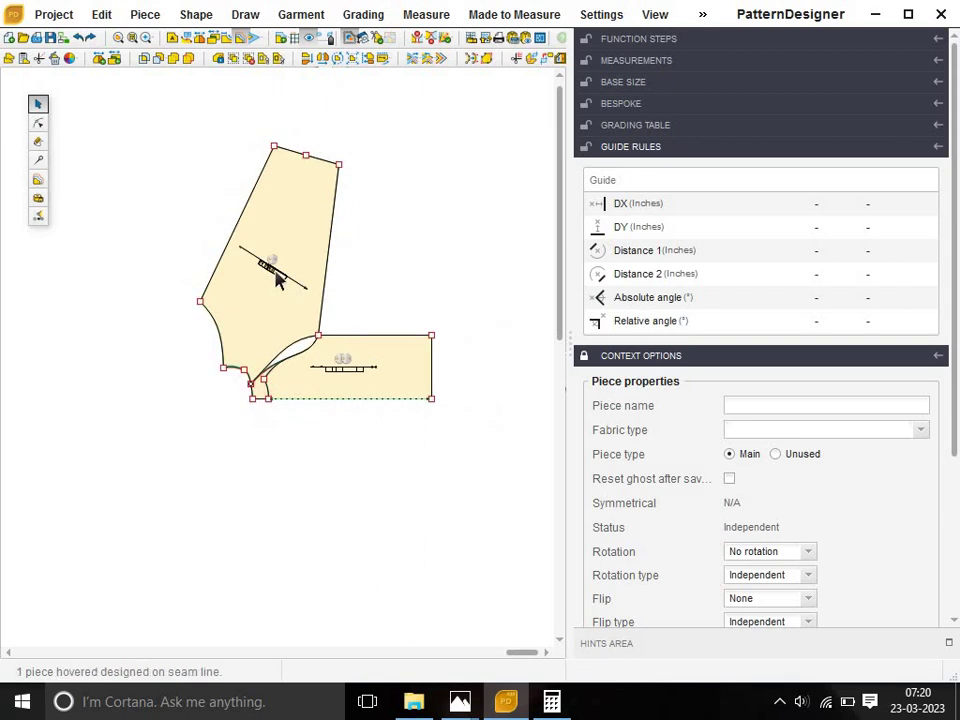
pyautogui.click(263, 407)
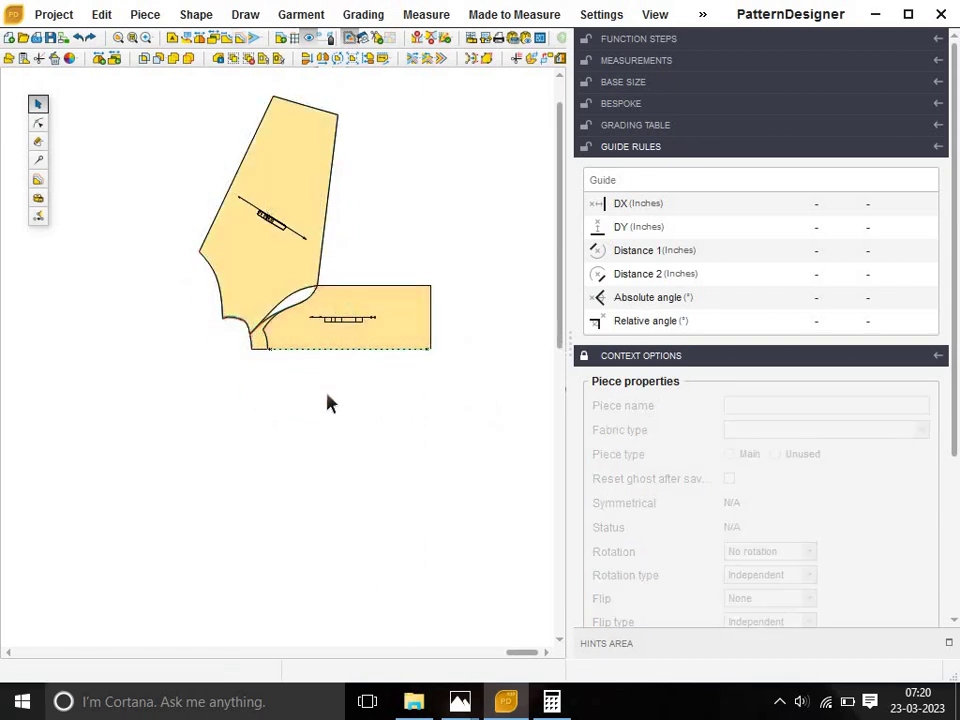
pyautogui.moveTo(263, 270); pyautogui.dragTo(216, 246)
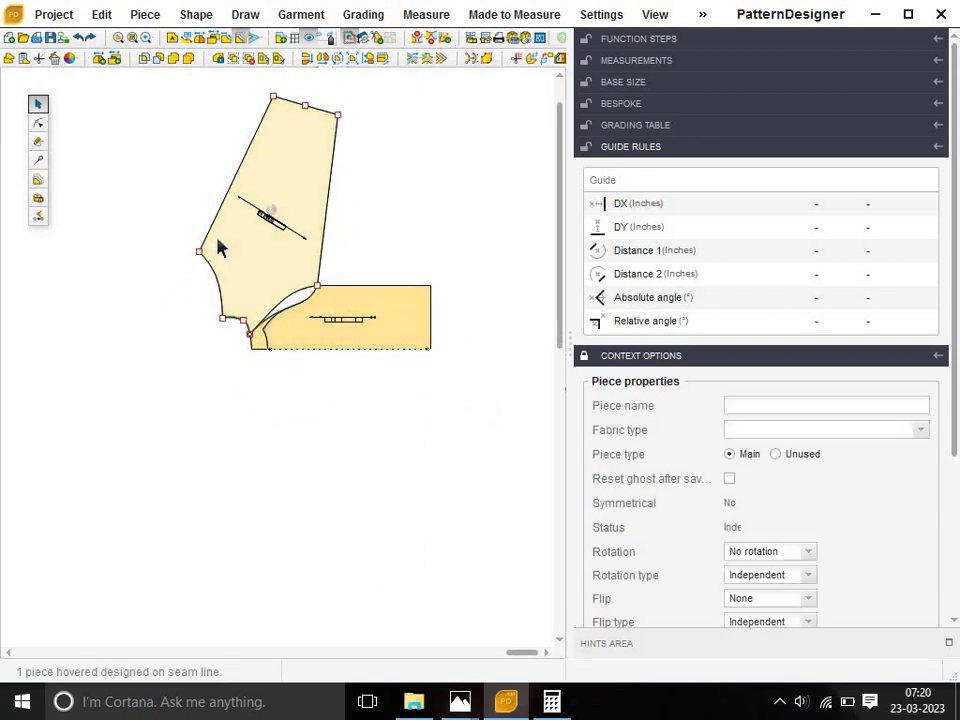
pyautogui.click(276, 422)
pyautogui.scroll(-1, 336, 268)
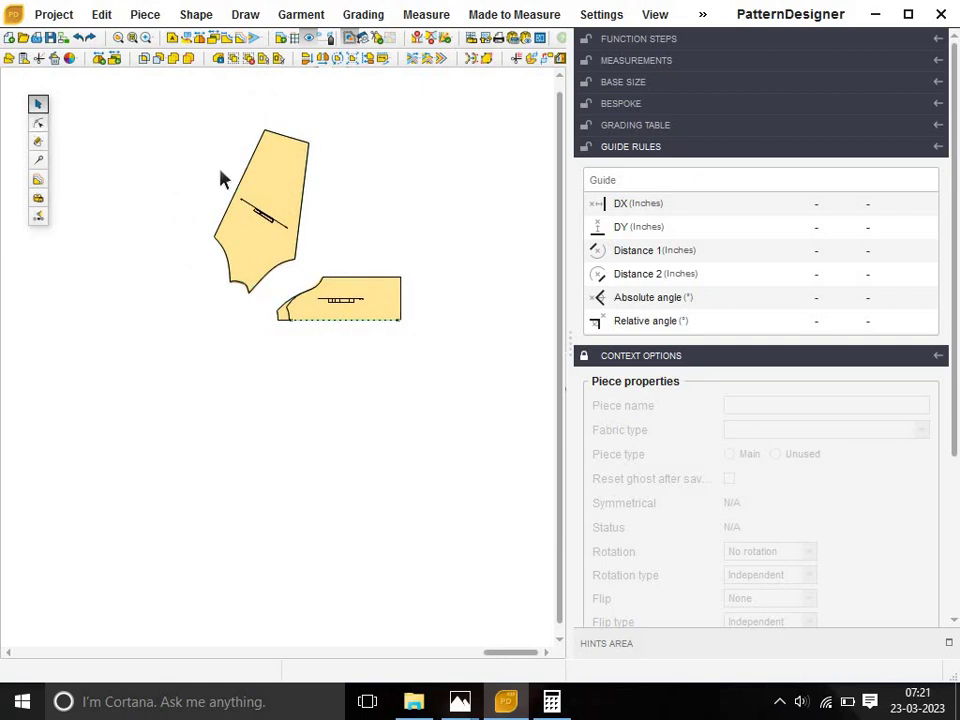
# Rotate the piece with align collinearly so its straight edge lies level.
pyautogui.click(38, 122)
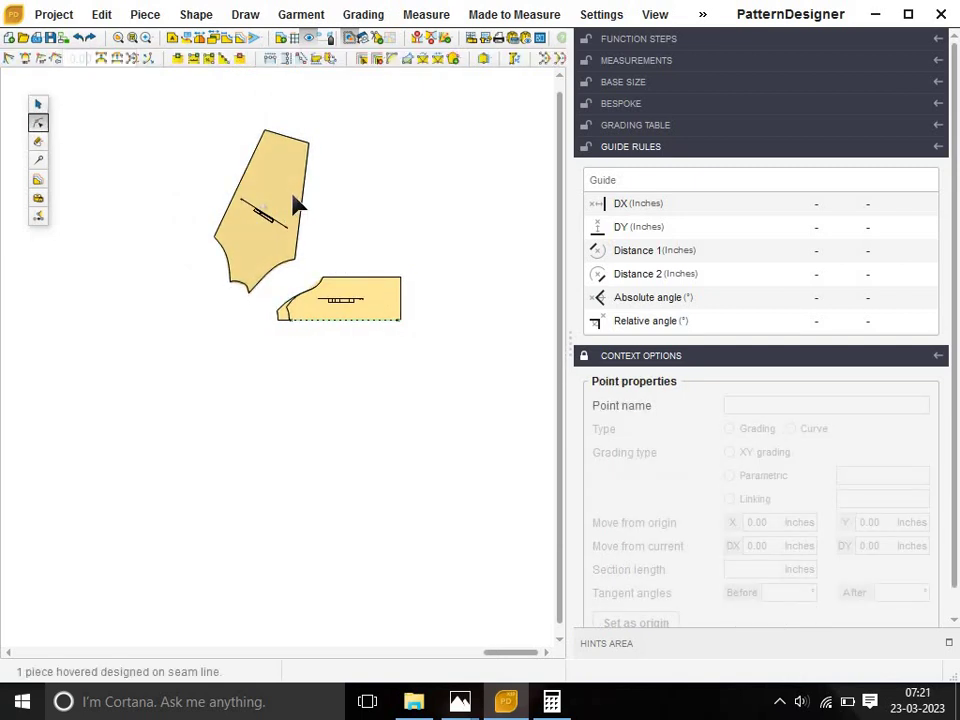
pyautogui.click(300, 199)
pyautogui.click(303, 200)
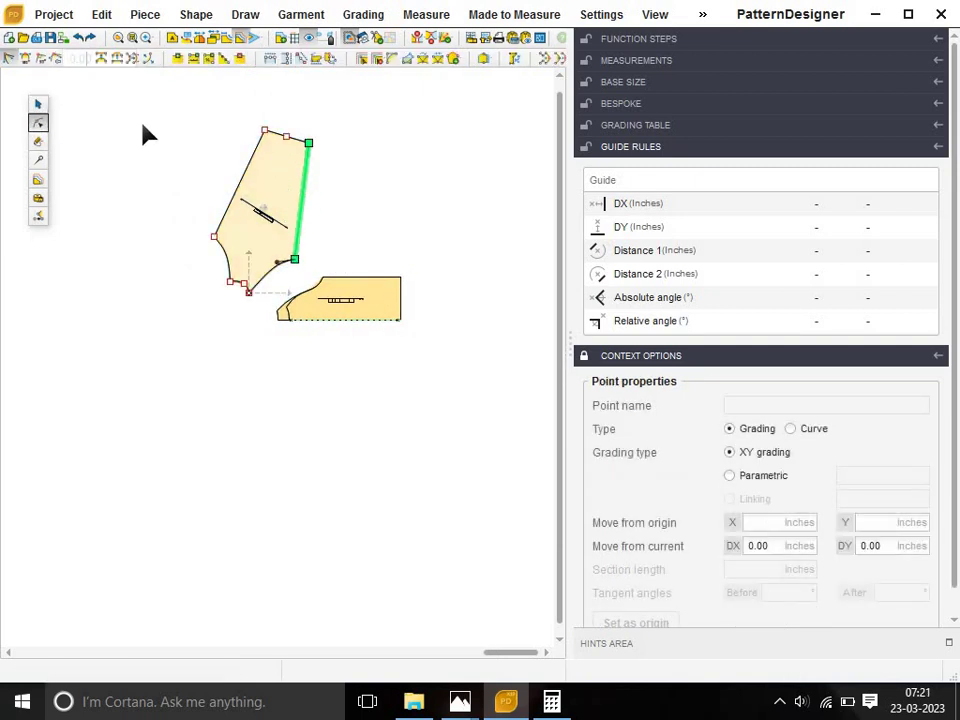
pyautogui.click(302, 58)
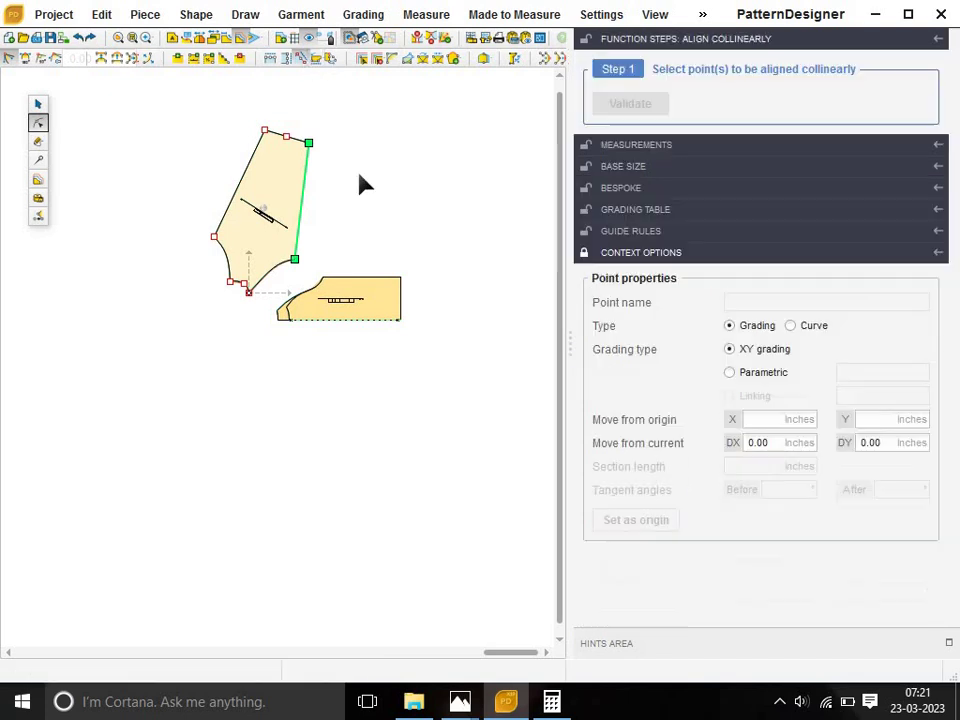
pyautogui.click(316, 59)
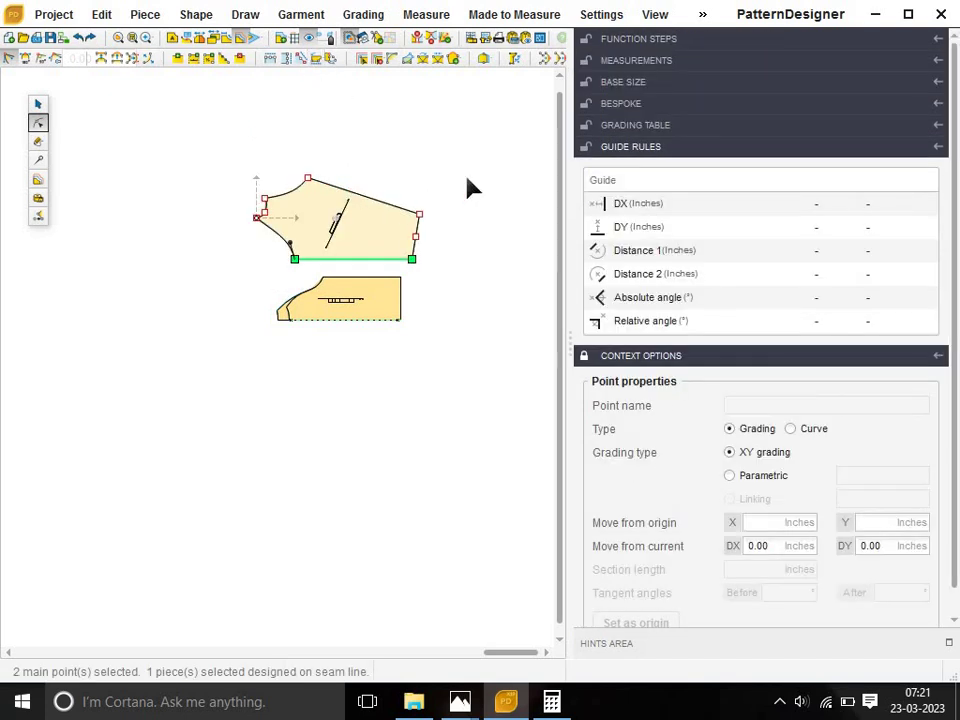
pyautogui.click(472, 187)
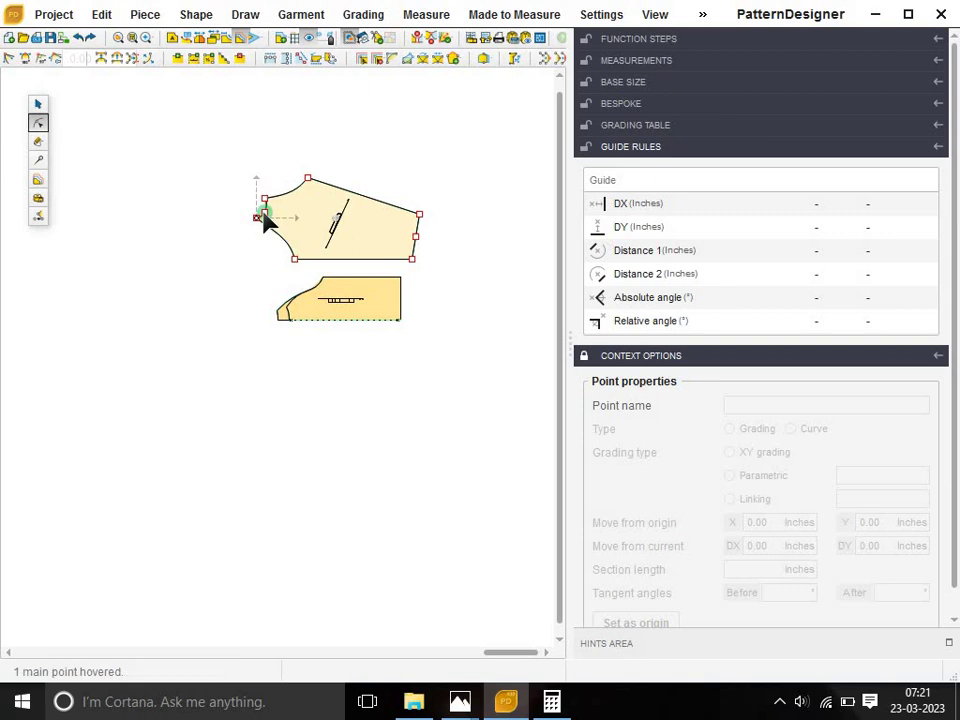
# Align two selected points by rotation, then drag the sleeve left above the bodice.
pyautogui.click(284, 218)
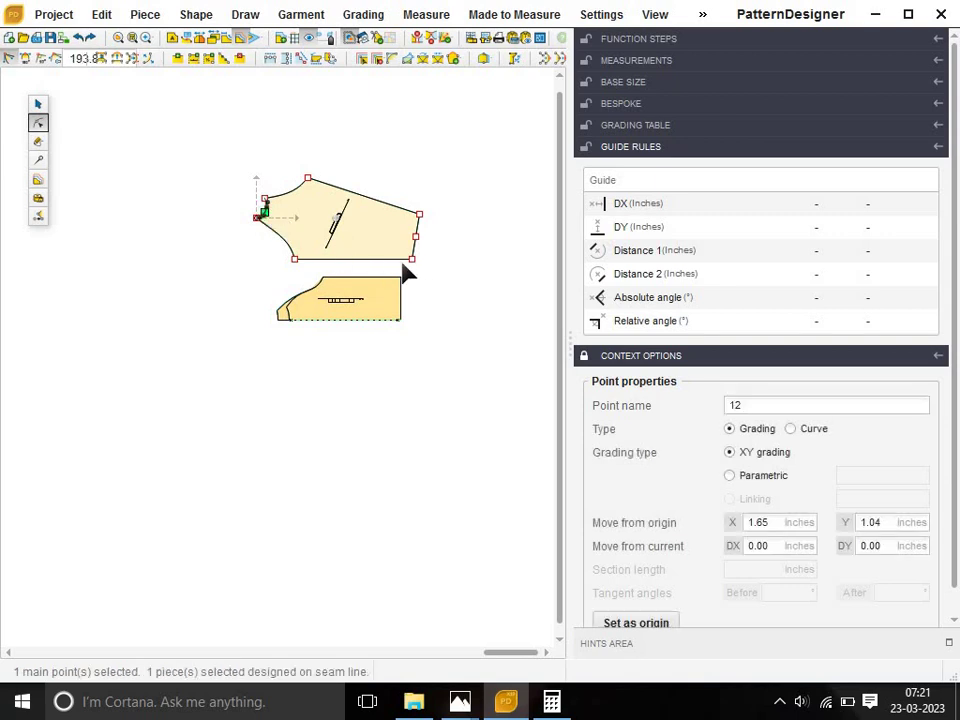
pyautogui.keyDown('ctrl'); pyautogui.click(415, 237); pyautogui.keyUp('ctrl')
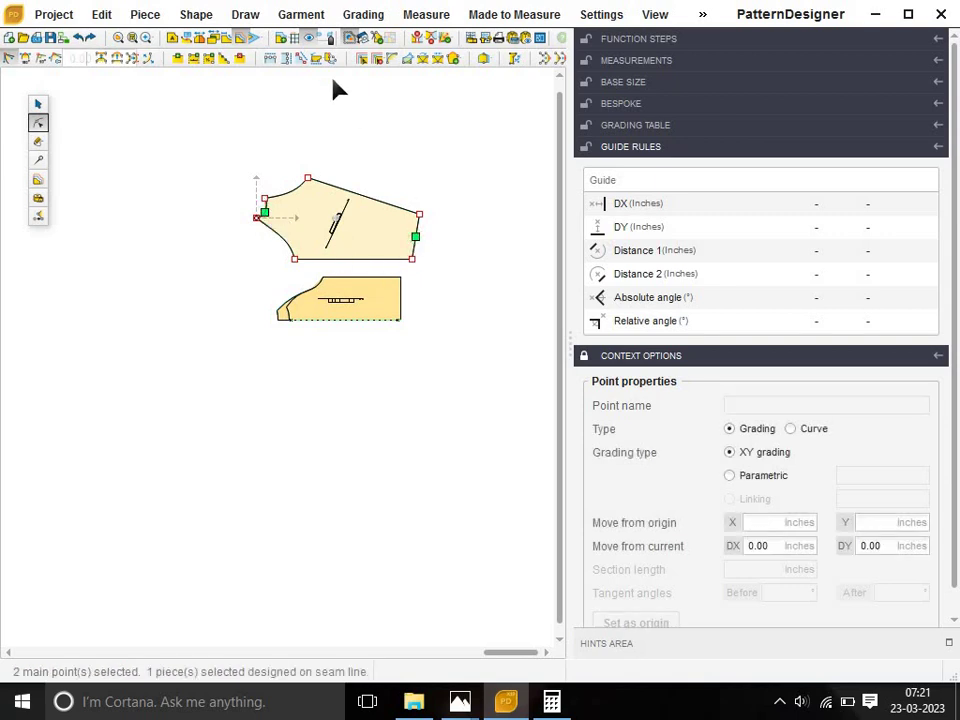
pyautogui.click(315, 60)
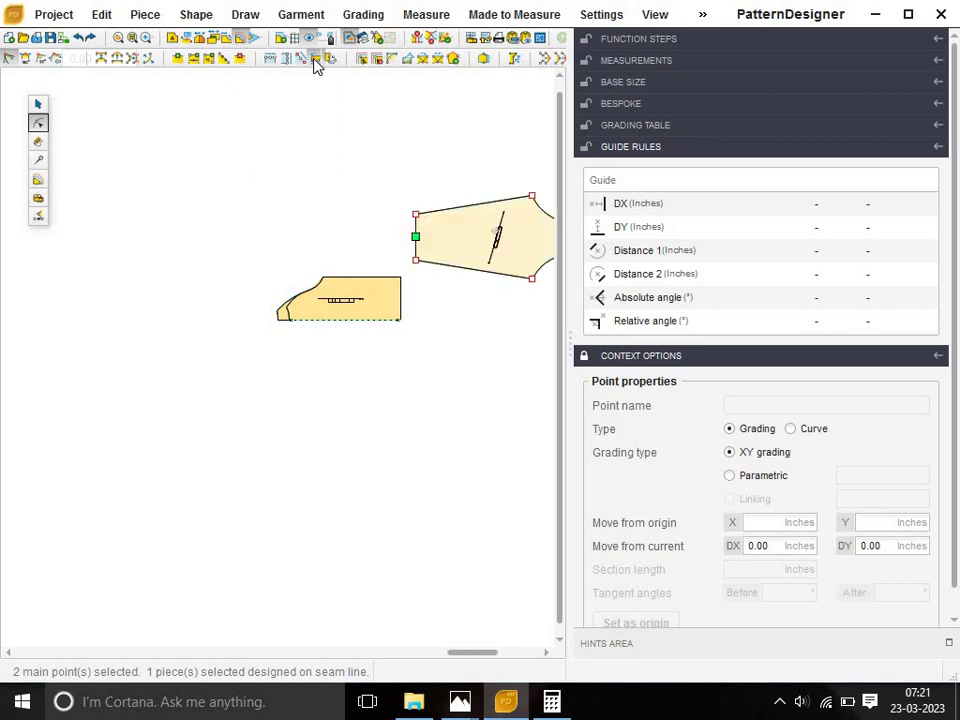
pyautogui.click(330, 188)
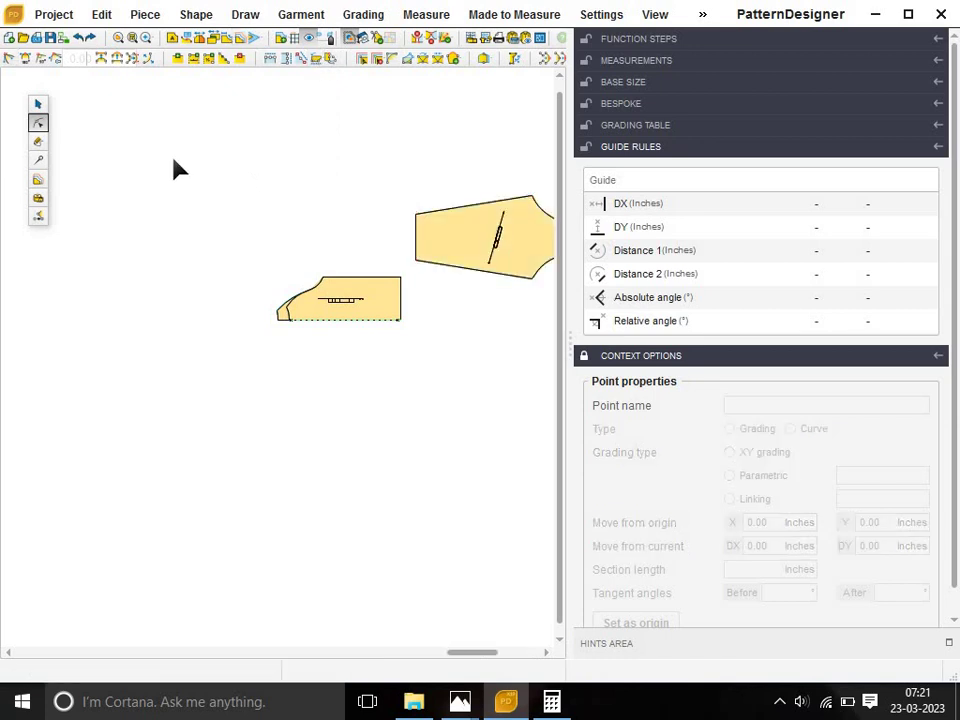
pyautogui.click(37, 108)
pyautogui.moveTo(454, 249); pyautogui.dragTo(285, 196)
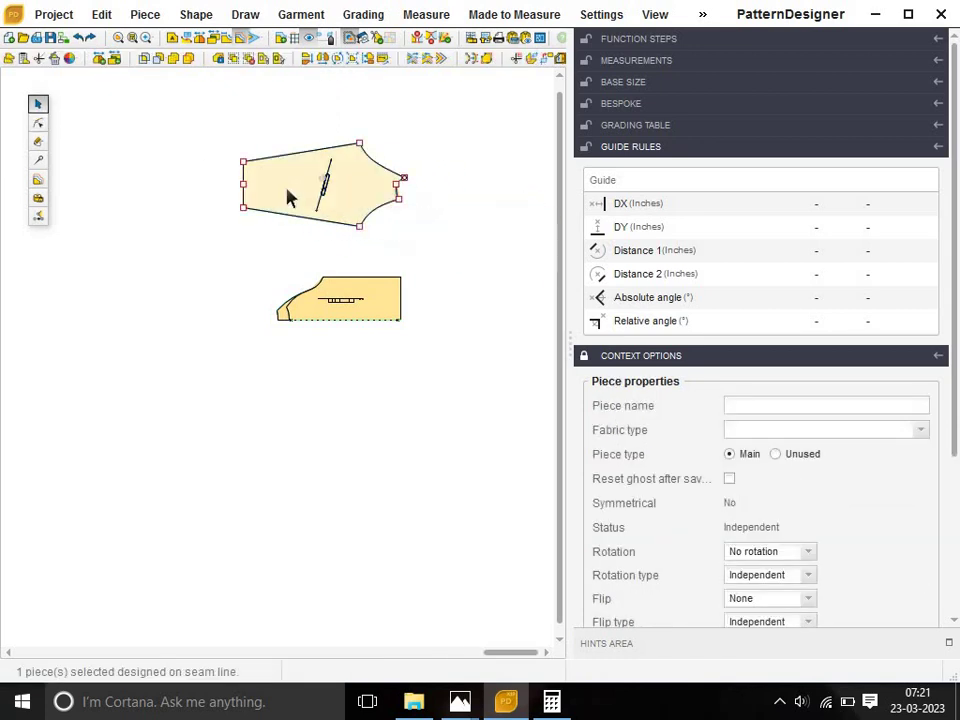
# Flip the sleeve horizontally and set its grainline Angle to 180 in Context Options.
pyautogui.click(321, 59)
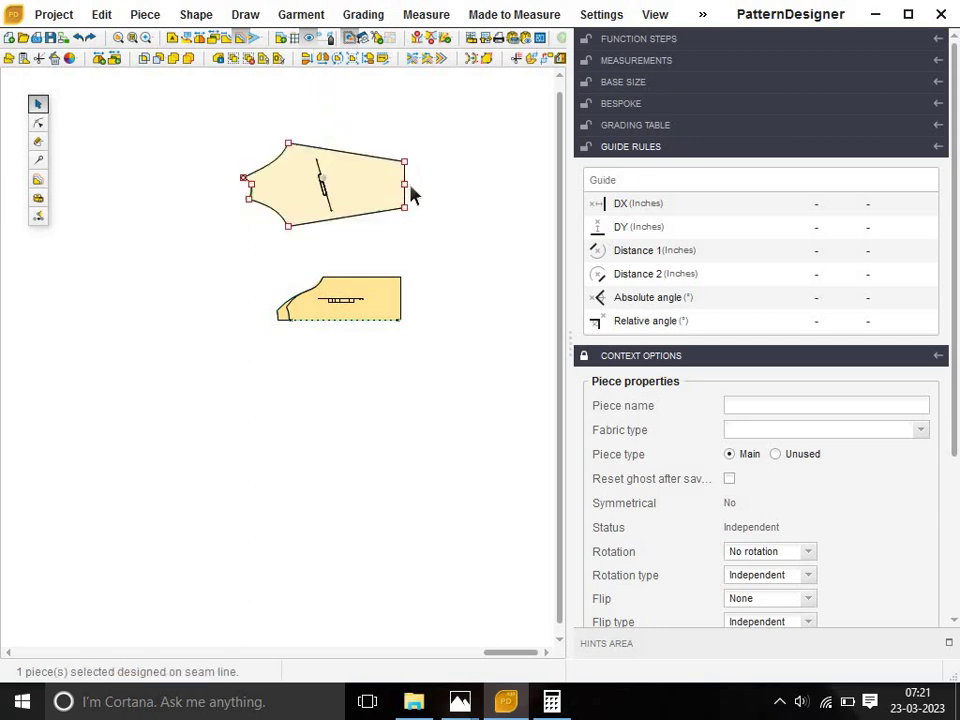
pyautogui.click(220, 224)
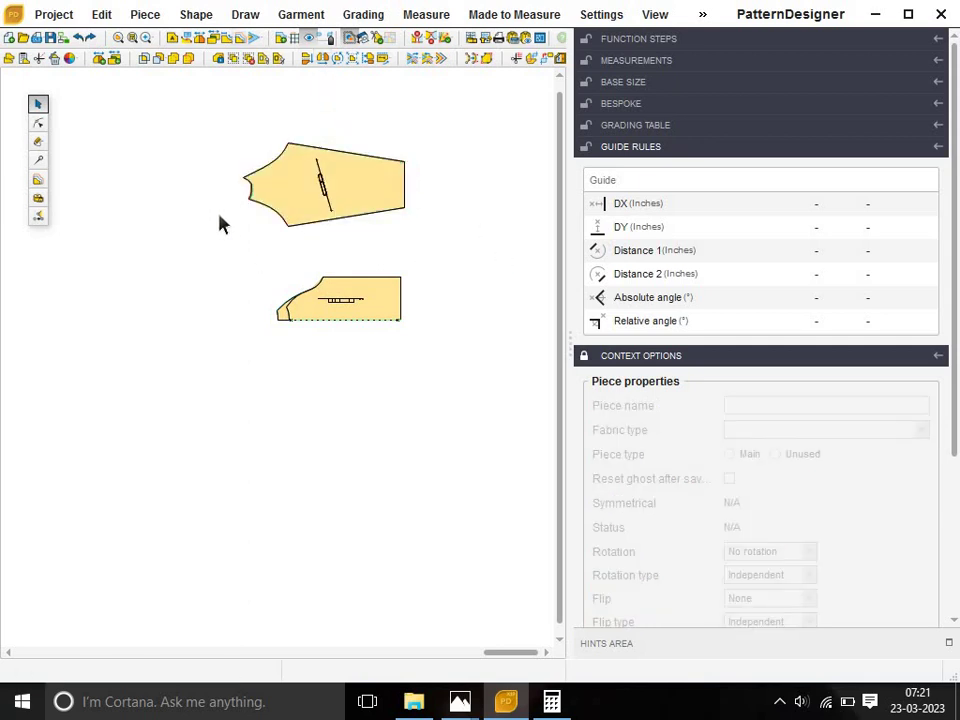
pyautogui.click(39, 160)
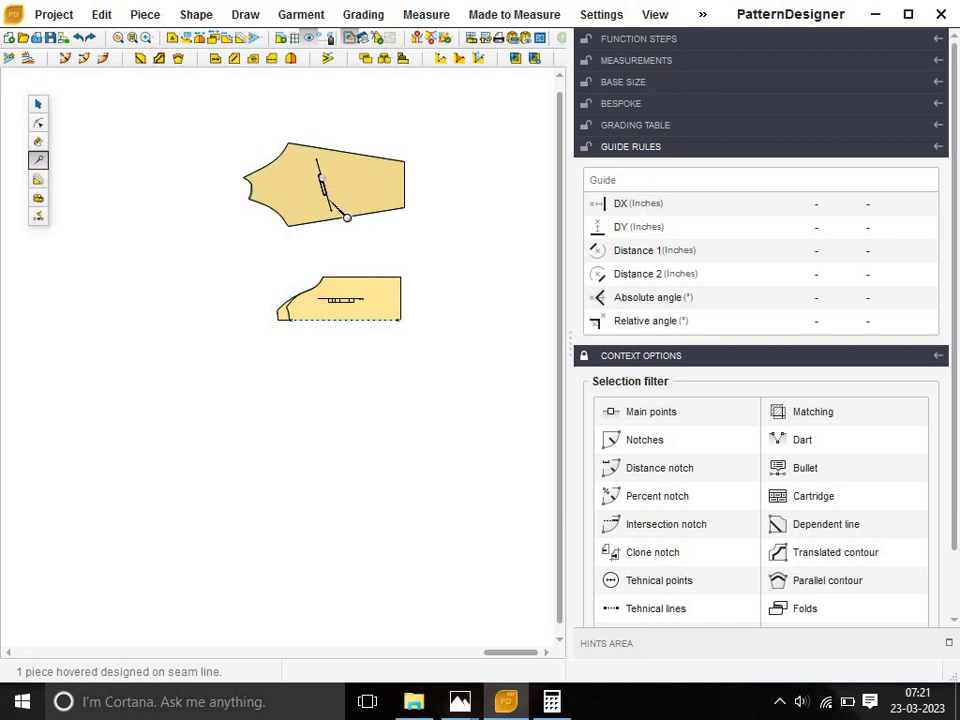
pyautogui.click(344, 215)
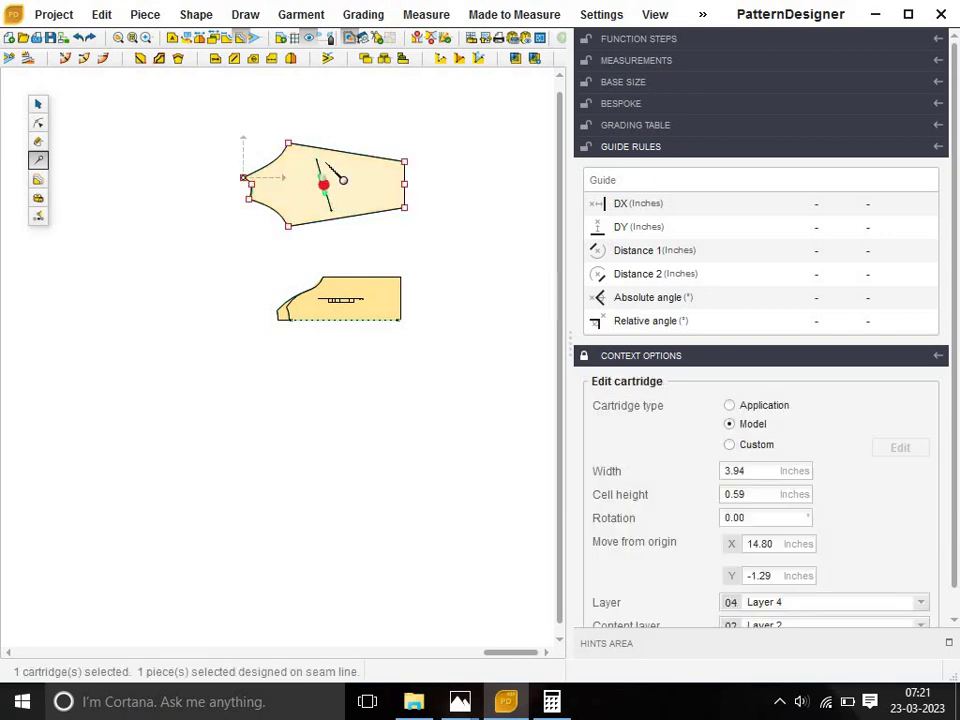
pyautogui.click(323, 183)
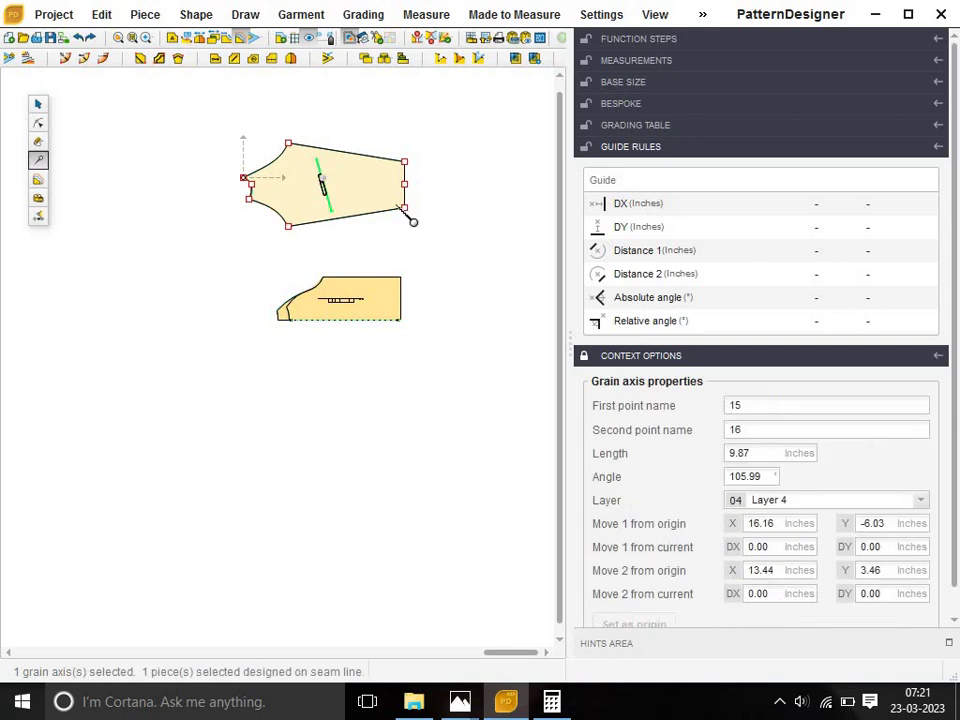
pyautogui.doubleClick(773, 471)
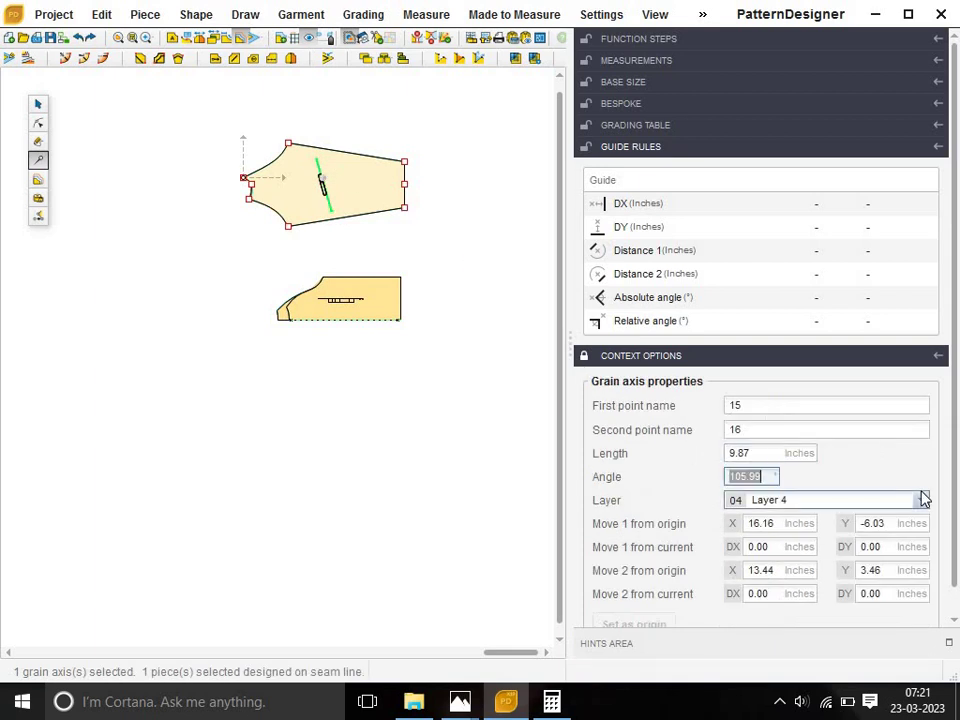
pyautogui.write('180')
pyautogui.press('Return')
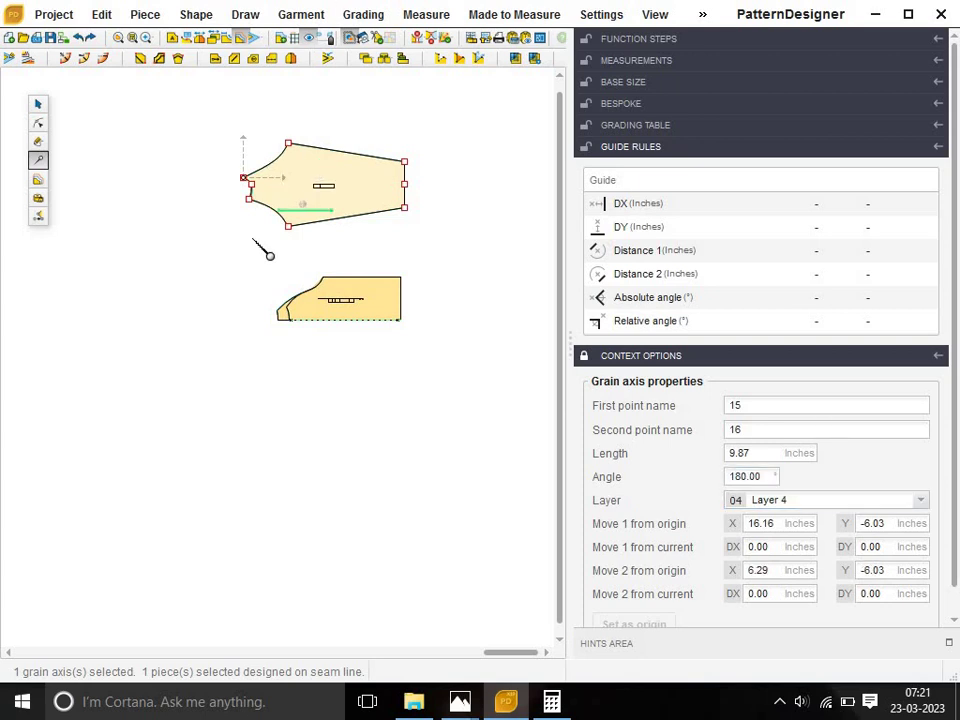
pyautogui.click(345, 235)
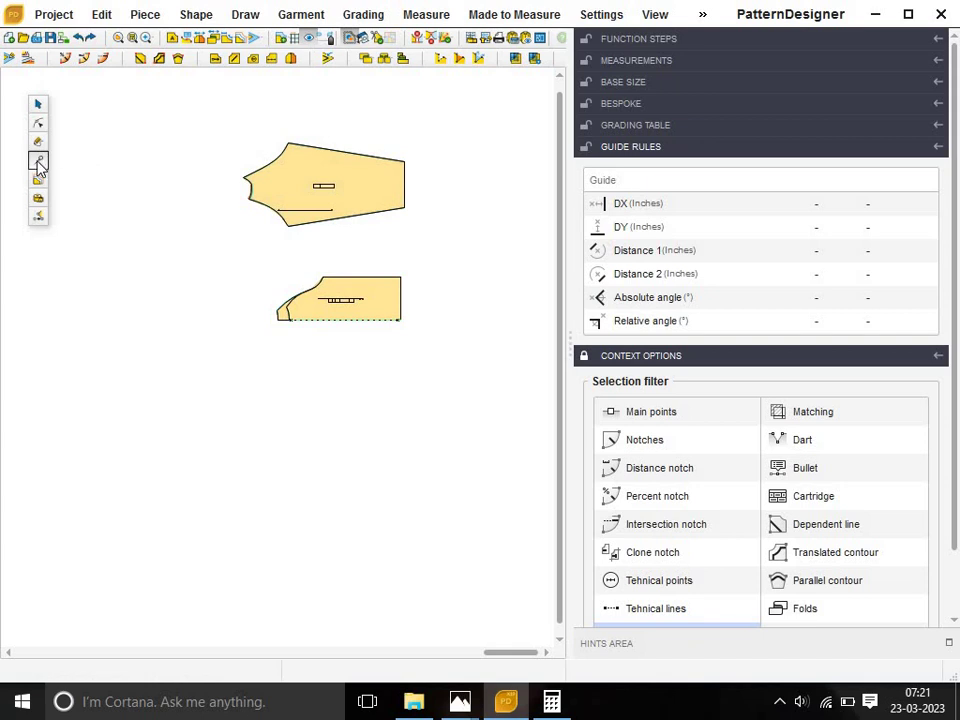
# Zoom in and drag the sleeve's grainline up toward the sleeve's centre.
pyautogui.click(338, 190)
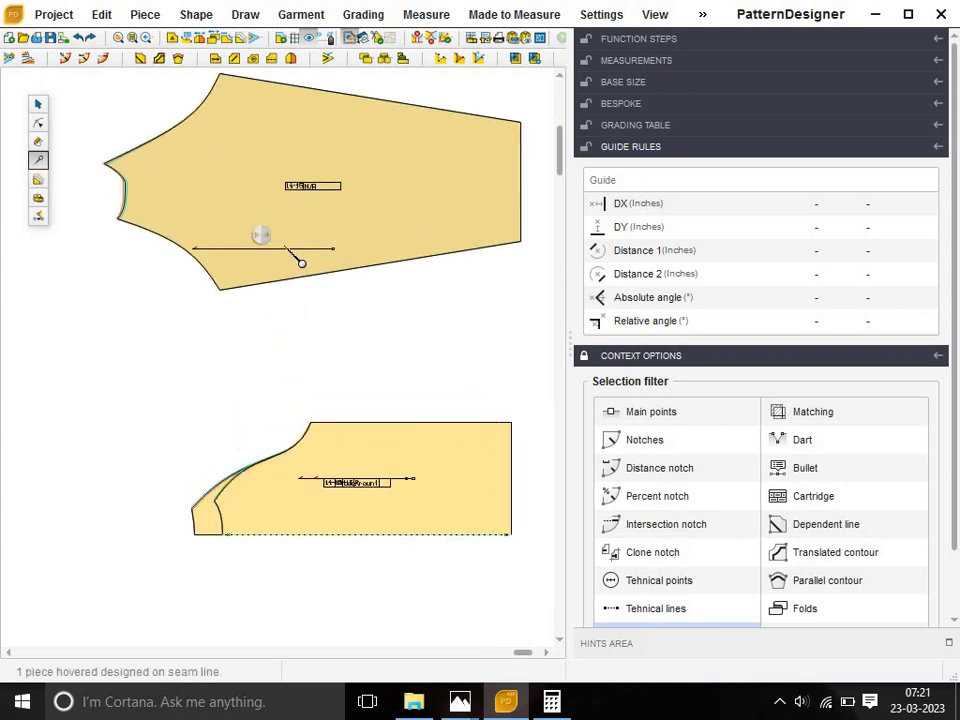
pyautogui.click(287, 248)
pyautogui.click(291, 247)
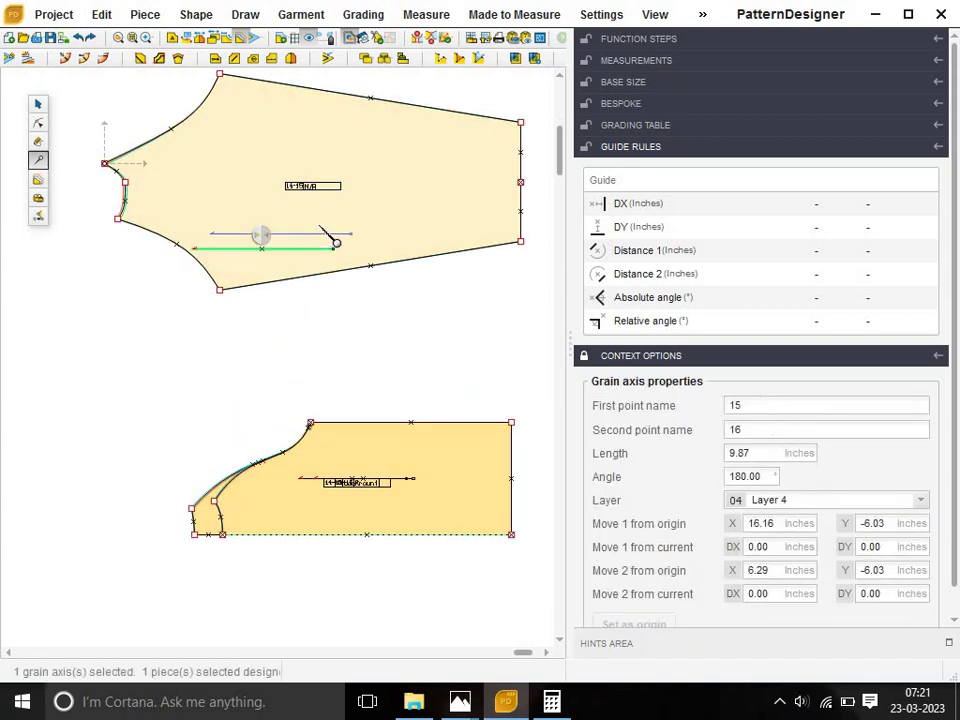
pyautogui.moveTo(352, 232); pyautogui.dragTo(358, 218)
pyautogui.click(364, 294)
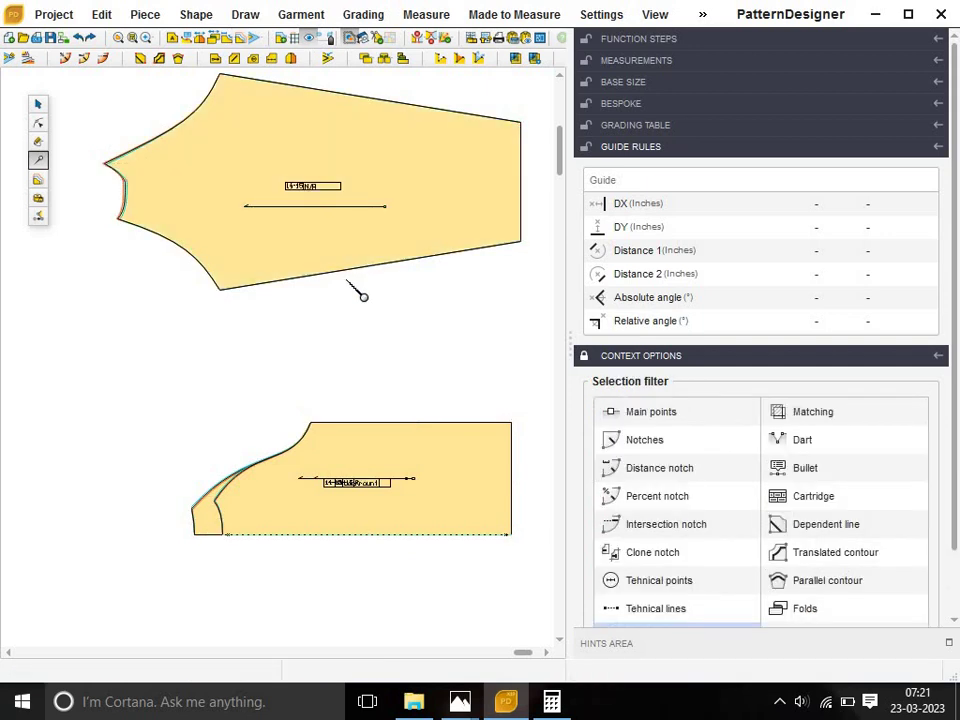
# Zoom to check the piece edges, fit all pattern pieces, then zoom in on sleeve and bodice.
pyautogui.scroll(2, 150, 197)
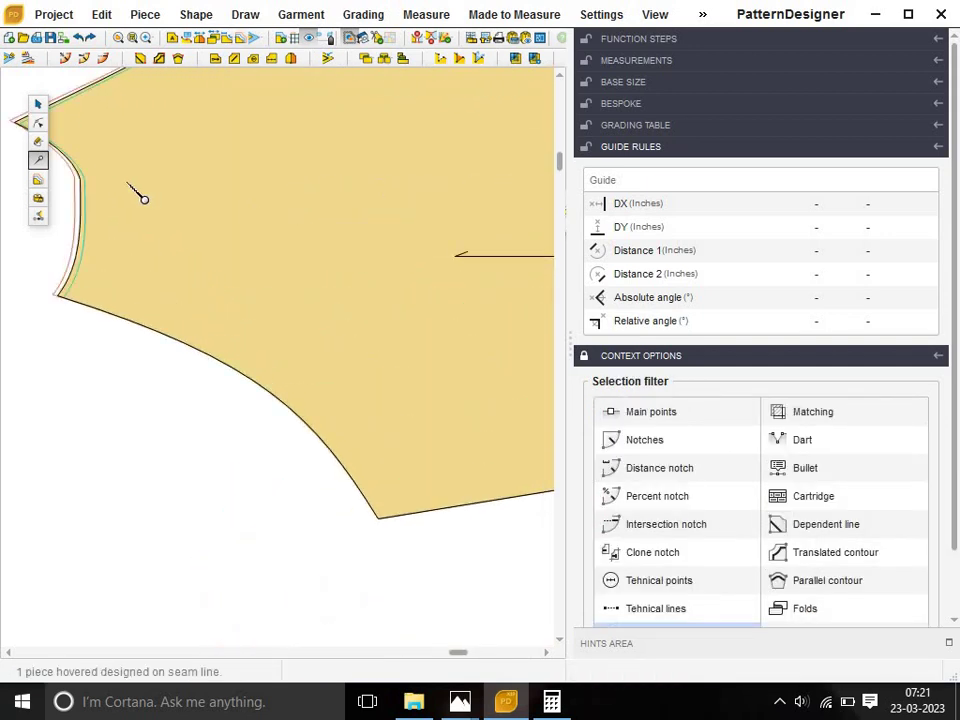
pyautogui.scroll(-2, 143, 198)
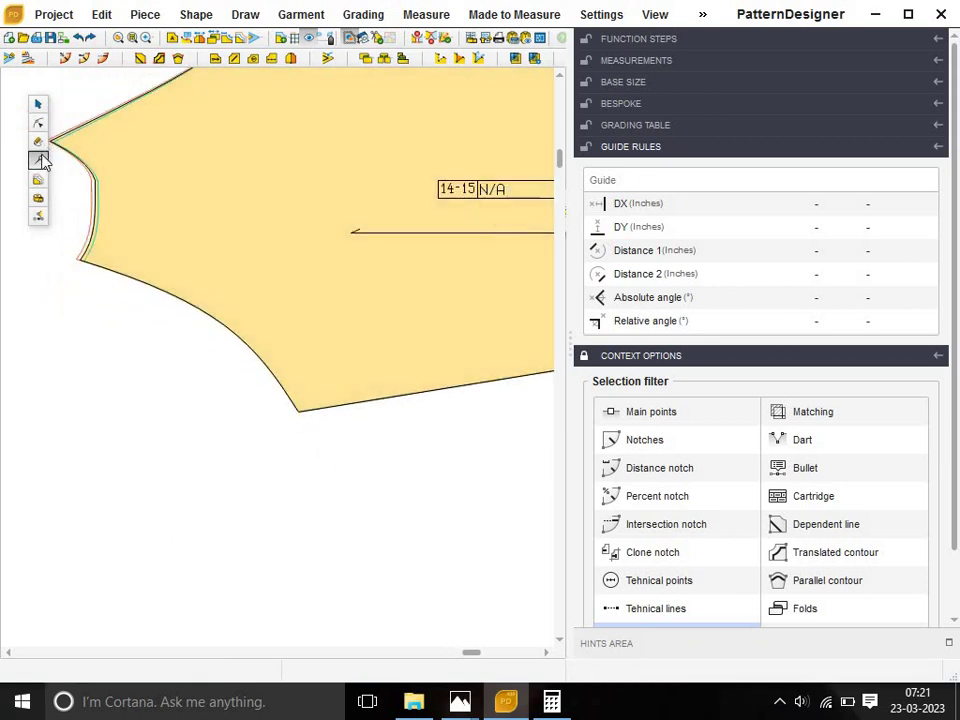
pyautogui.scroll(1, 75, 172)
pyautogui.scroll(1, 110, 188)
pyautogui.scroll(2, 328, 281)
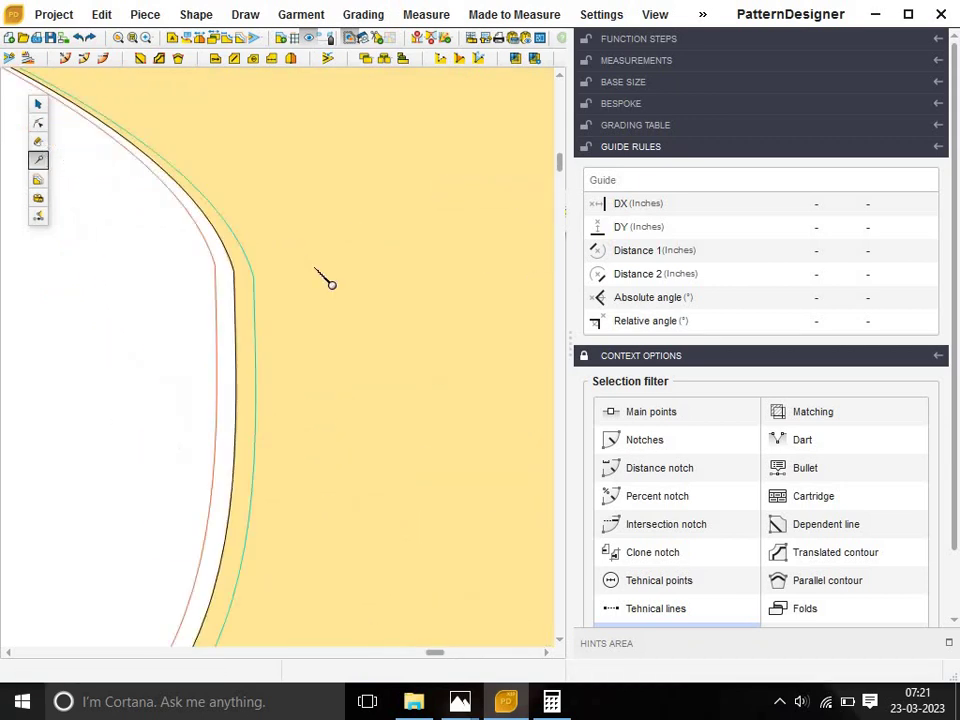
pyautogui.scroll(1, 320, 282)
pyautogui.scroll(-2, 316, 280)
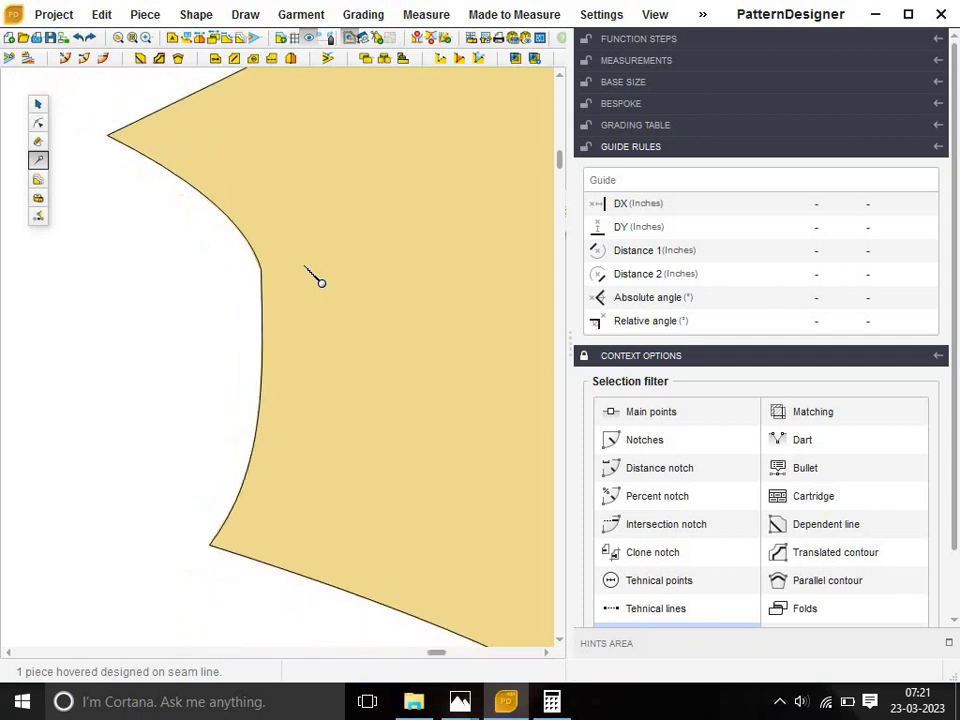
pyautogui.scroll(-1, 316, 280)
pyautogui.scroll(-1, 316, 280)
pyautogui.scroll(-1, 316, 280)
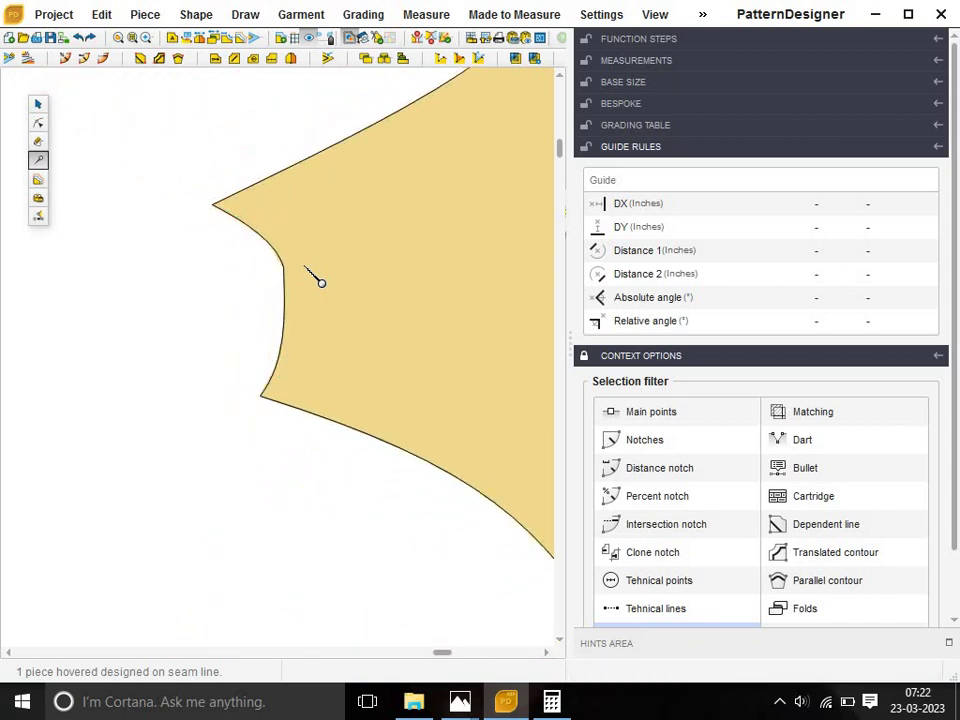
pyautogui.scroll(-2, 305, 240)
pyautogui.scroll(-1, 168, 157)
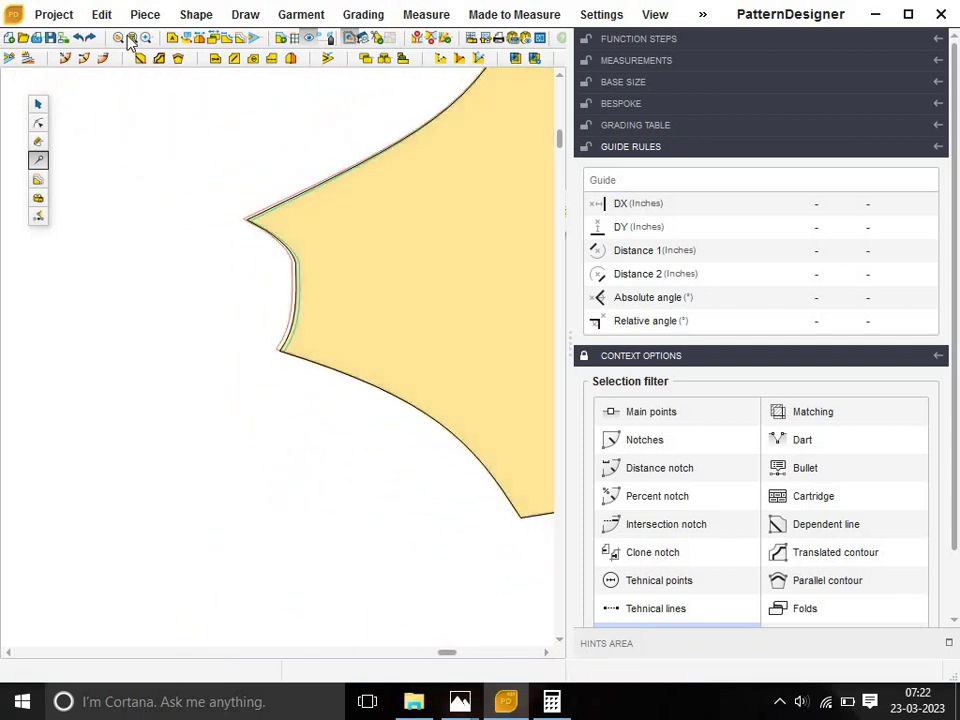
pyautogui.click(130, 37)
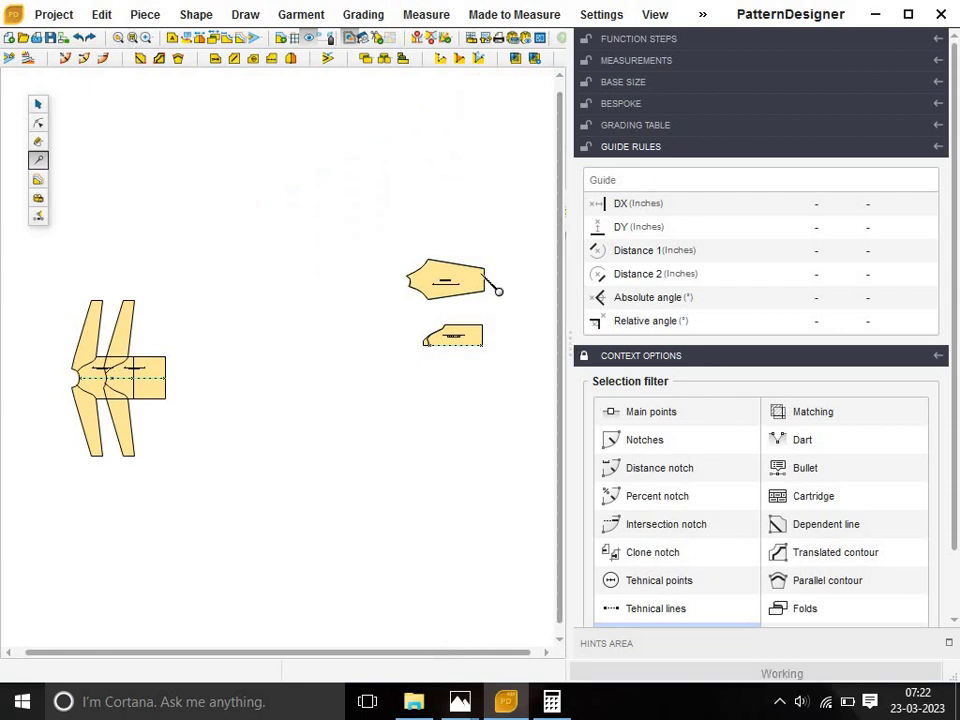
pyautogui.scroll(2, 495, 290)
pyautogui.scroll(1, 495, 290)
pyautogui.scroll(1, 494, 290)
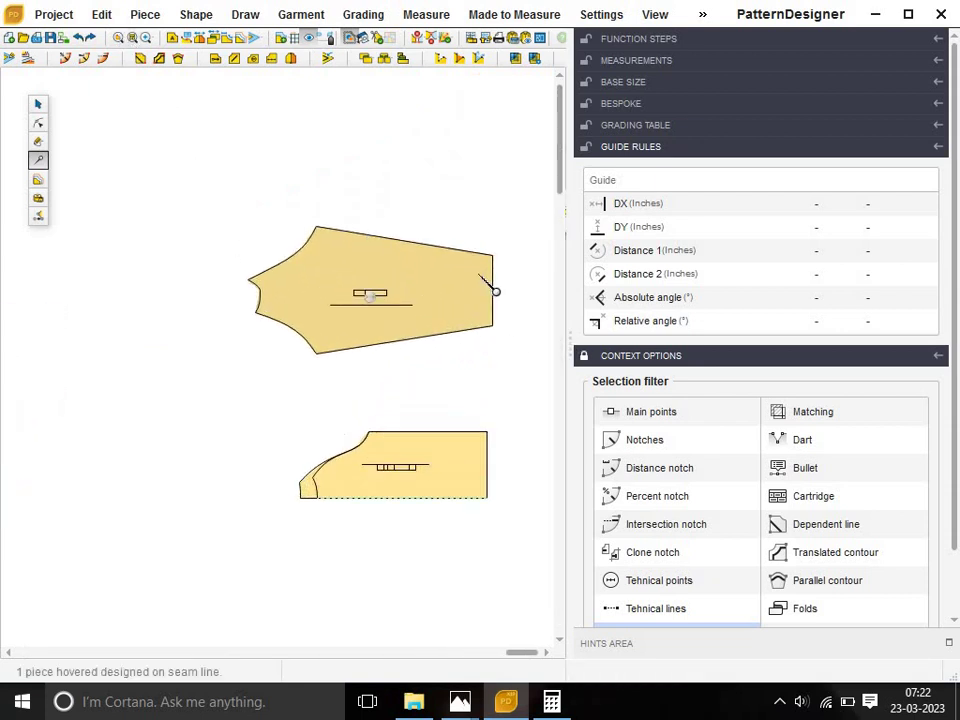
pyautogui.click(38, 160)
pyautogui.click(456, 414)
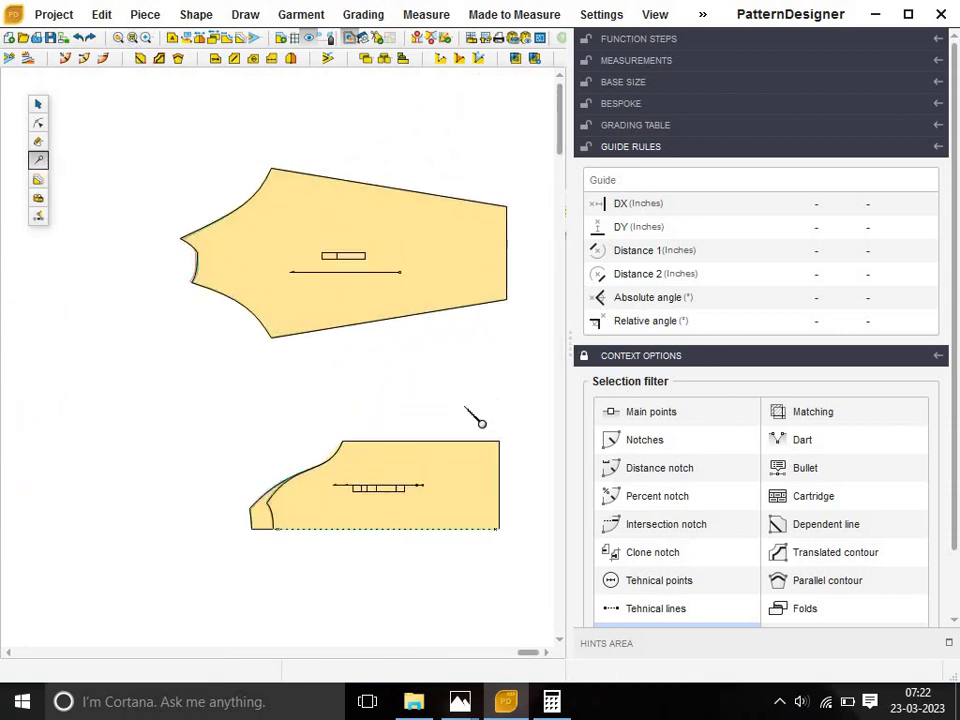
# Show the base size and grading panels, switch to point editing, and view the size spec sheet.
pyautogui.click(38, 180)
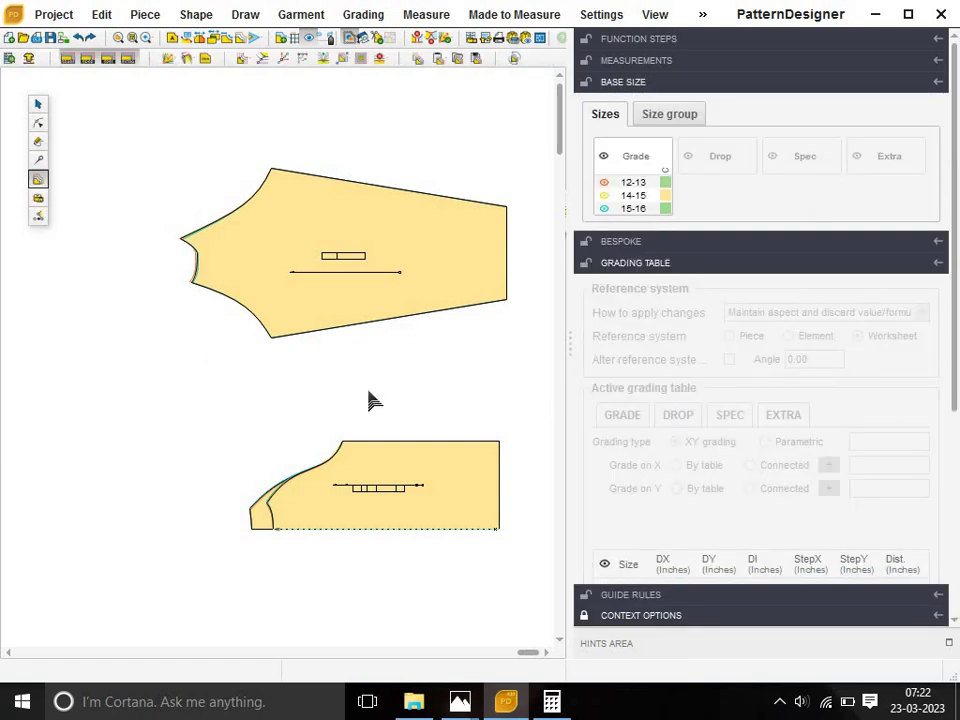
pyautogui.click(38, 122)
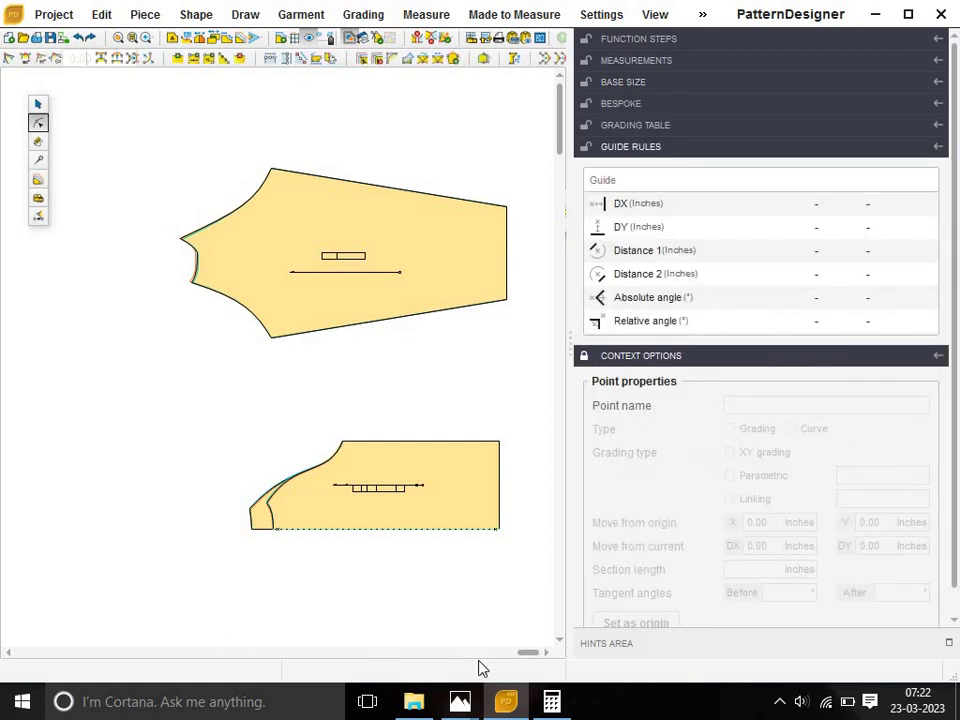
pyautogui.moveTo(460, 701)
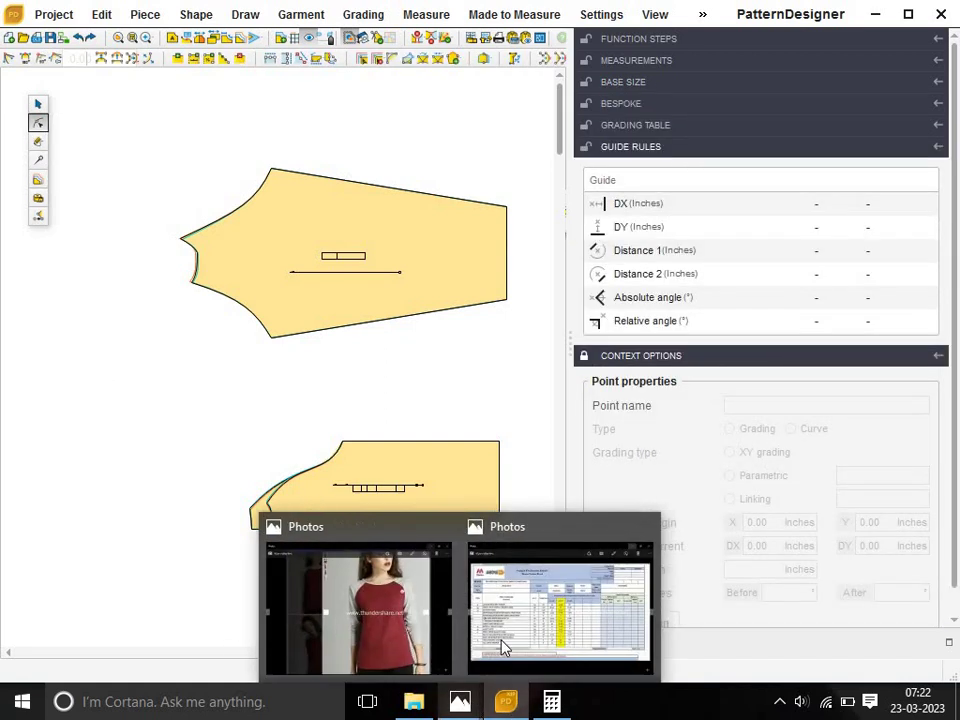
pyautogui.click(504, 646)
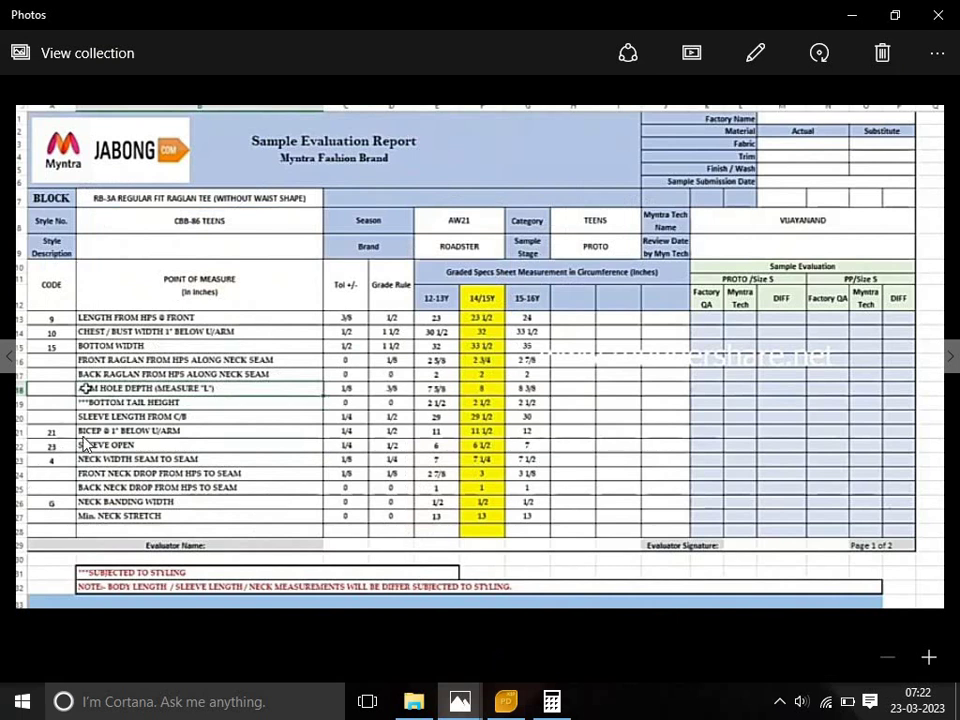
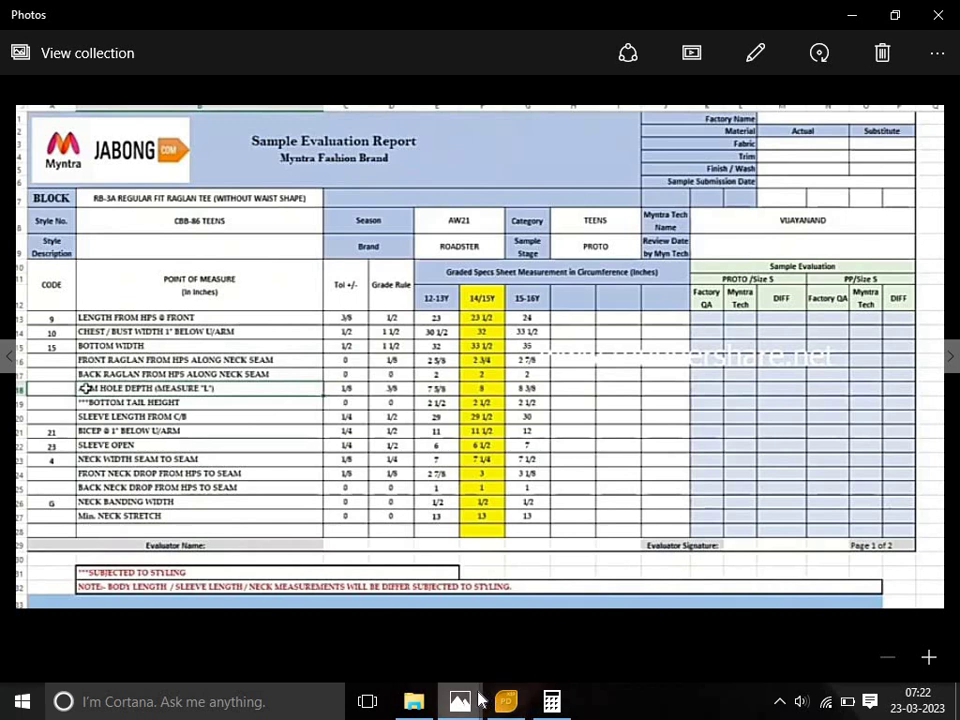
# Halve 11.5 in Calculator to get 5.75, then return to the sleeve pattern.
pyautogui.click(552, 701)
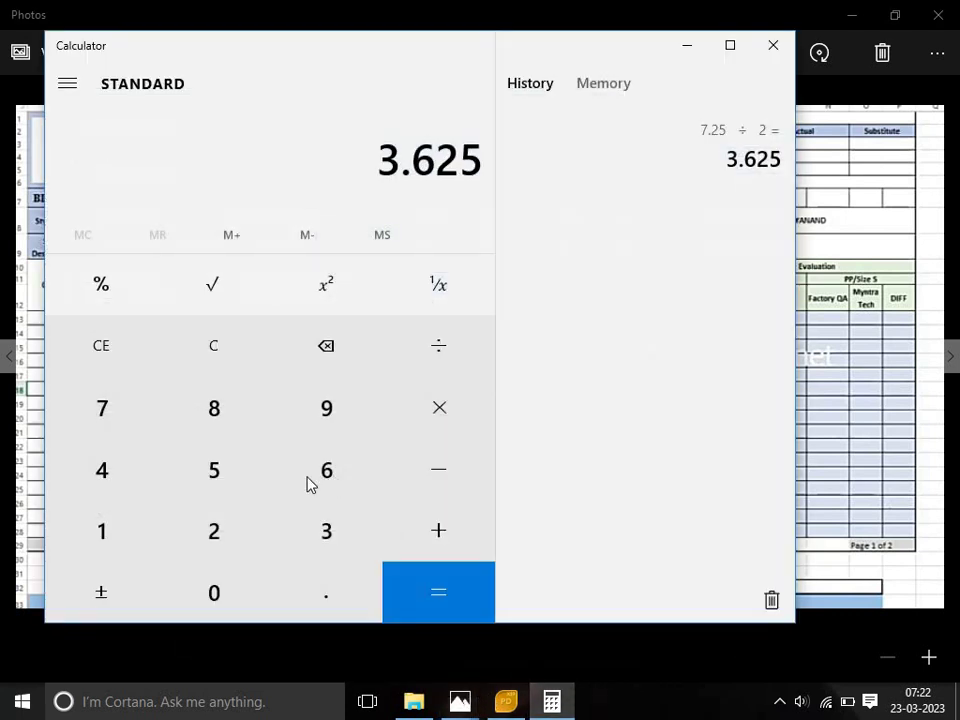
pyautogui.click(204, 349)
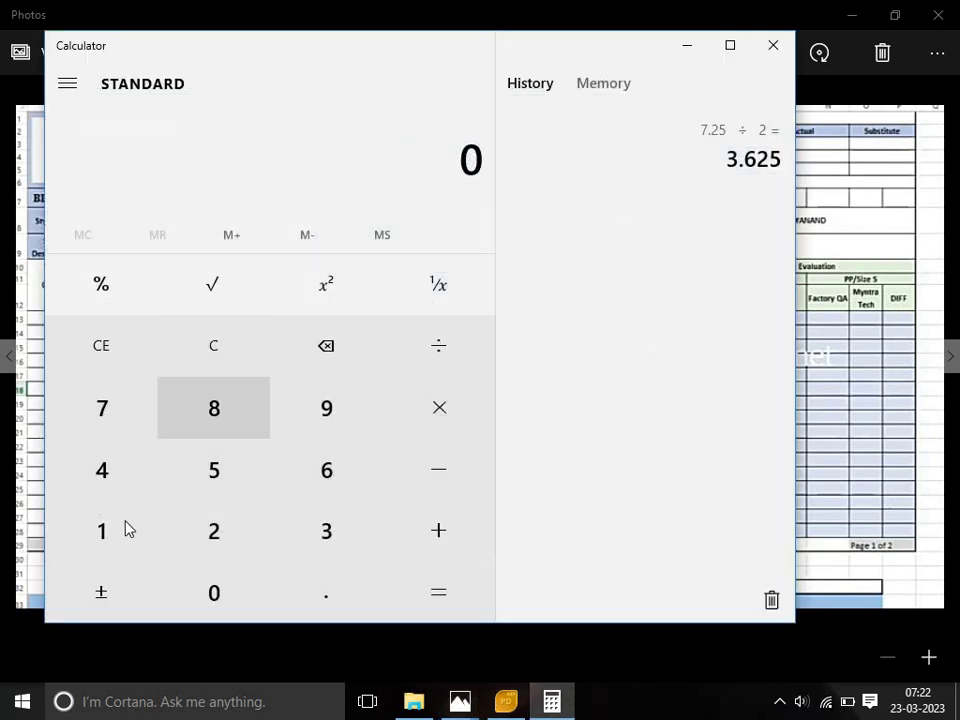
pyautogui.doubleClick(122, 527)
pyautogui.click(328, 598)
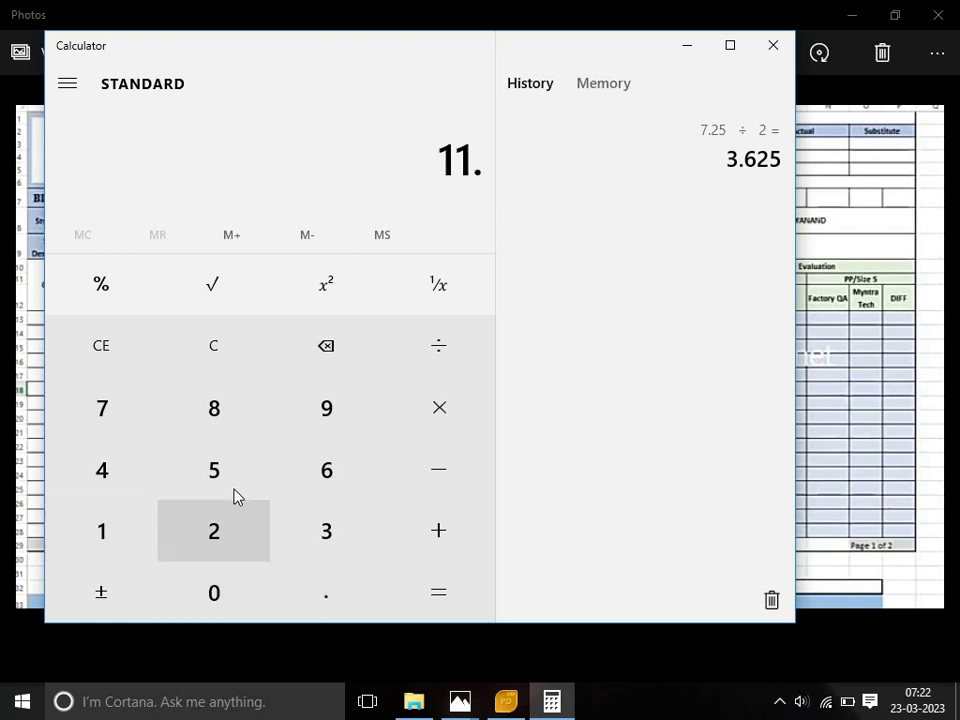
pyautogui.click(220, 456)
pyautogui.click(437, 368)
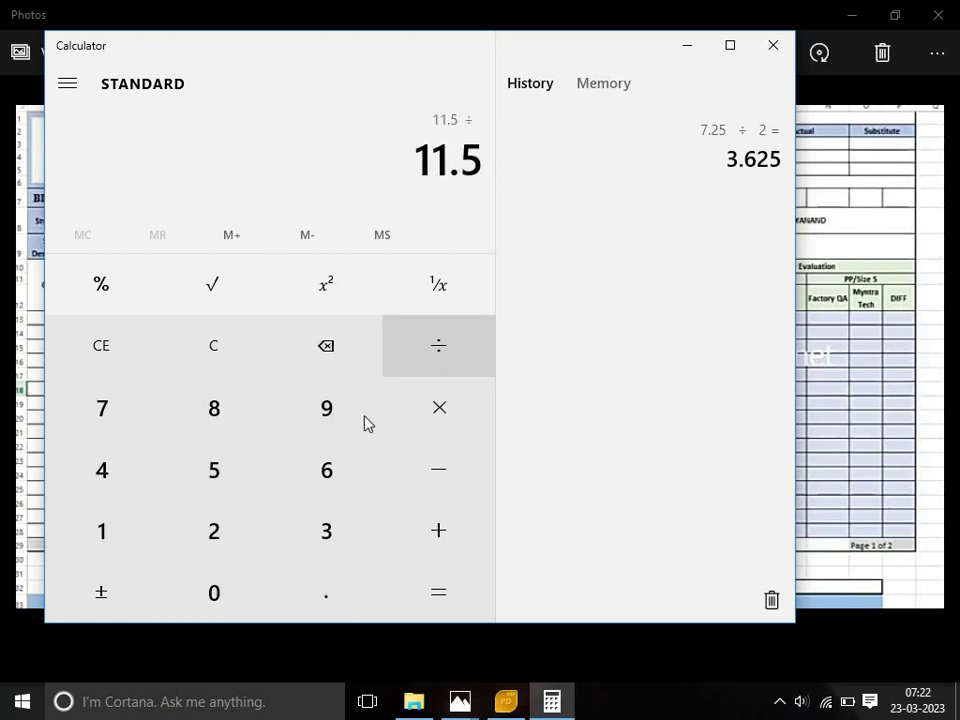
pyautogui.click(246, 553)
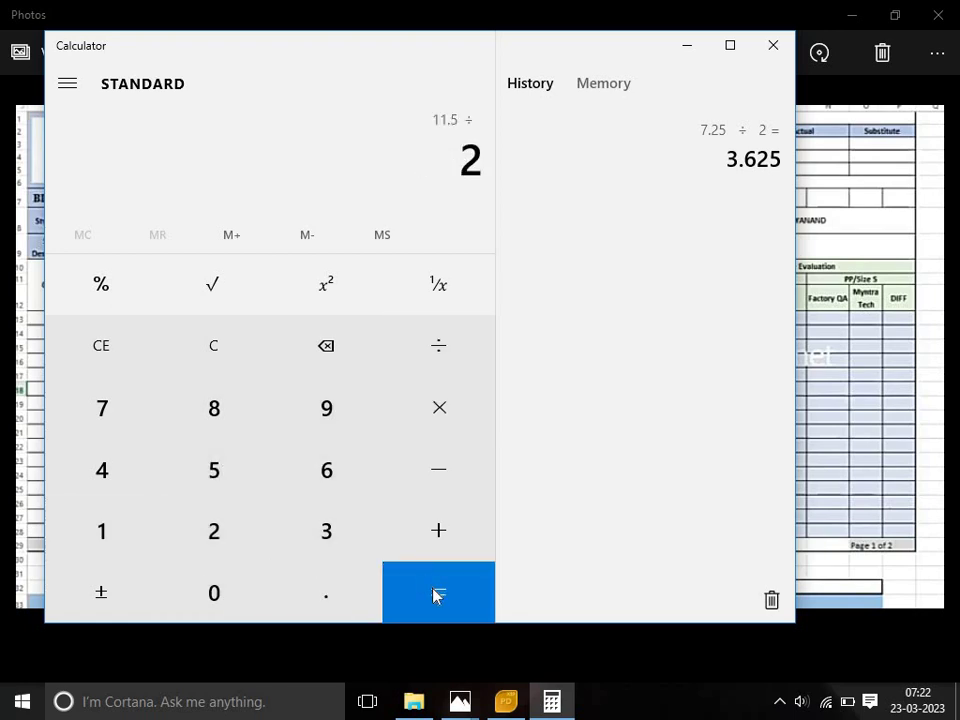
pyautogui.click(435, 595)
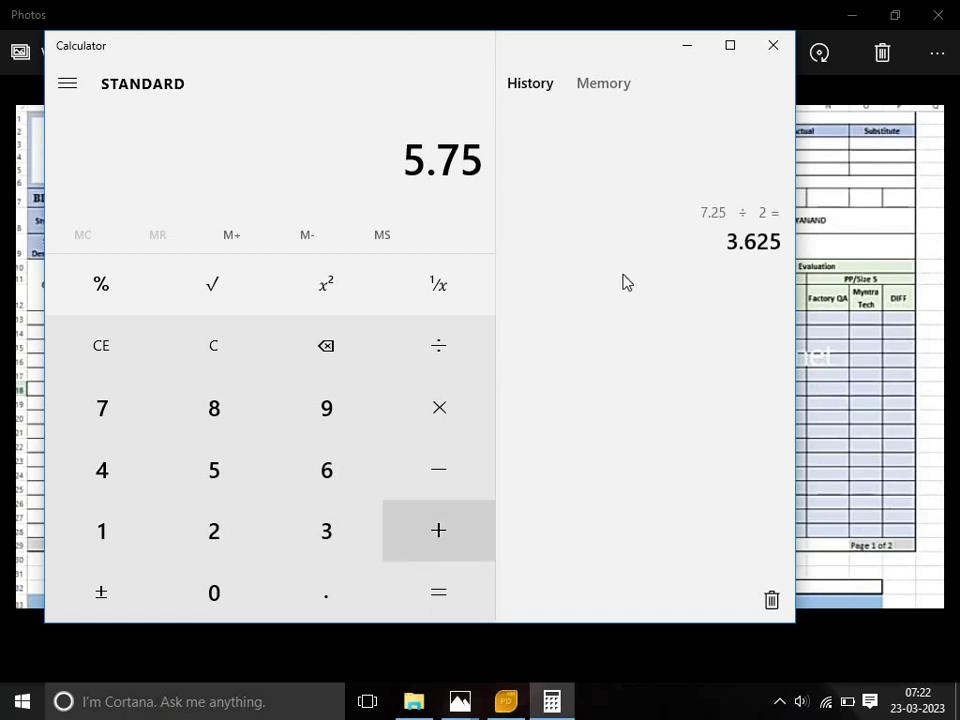
pyautogui.click(690, 47)
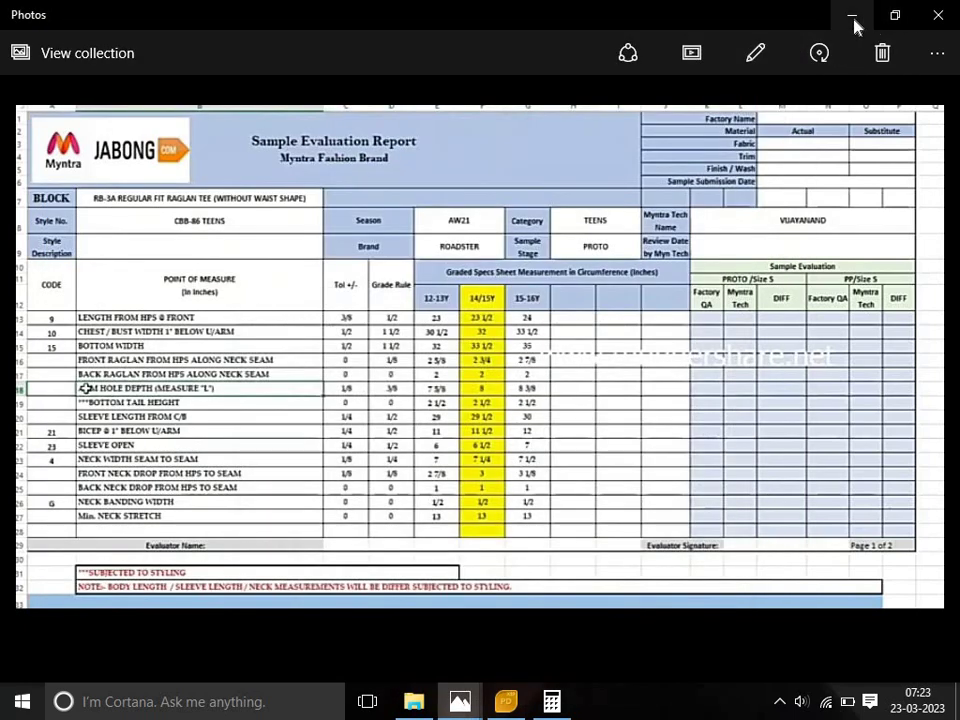
pyautogui.click(853, 18)
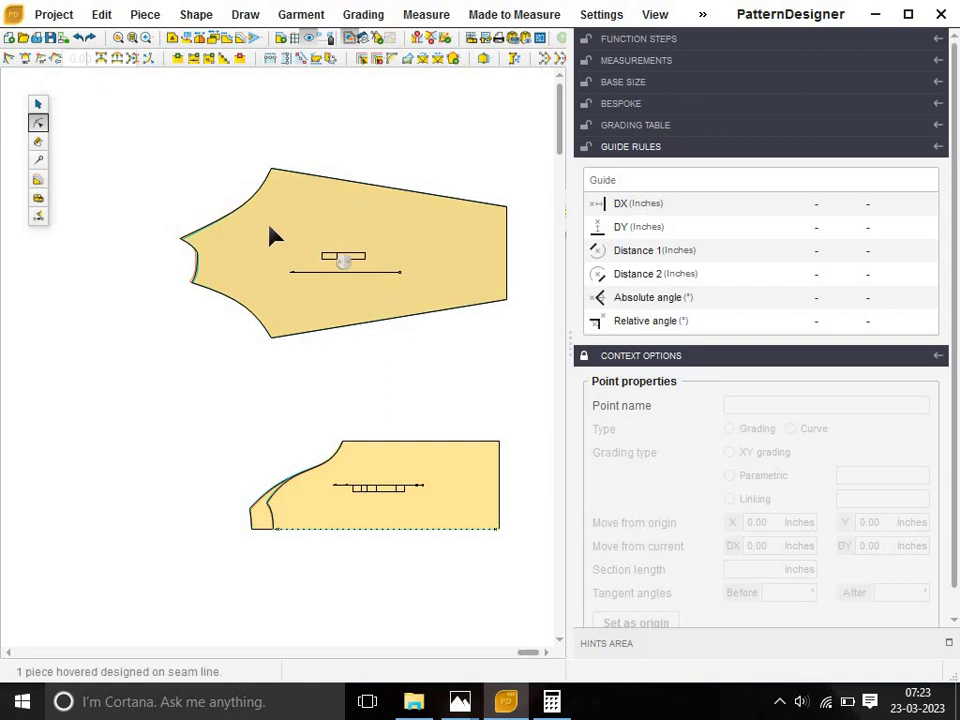
# Make notch point 12 the origin and set point 10's vertical move-from-origin to 5.75.
pyautogui.click(197, 252)
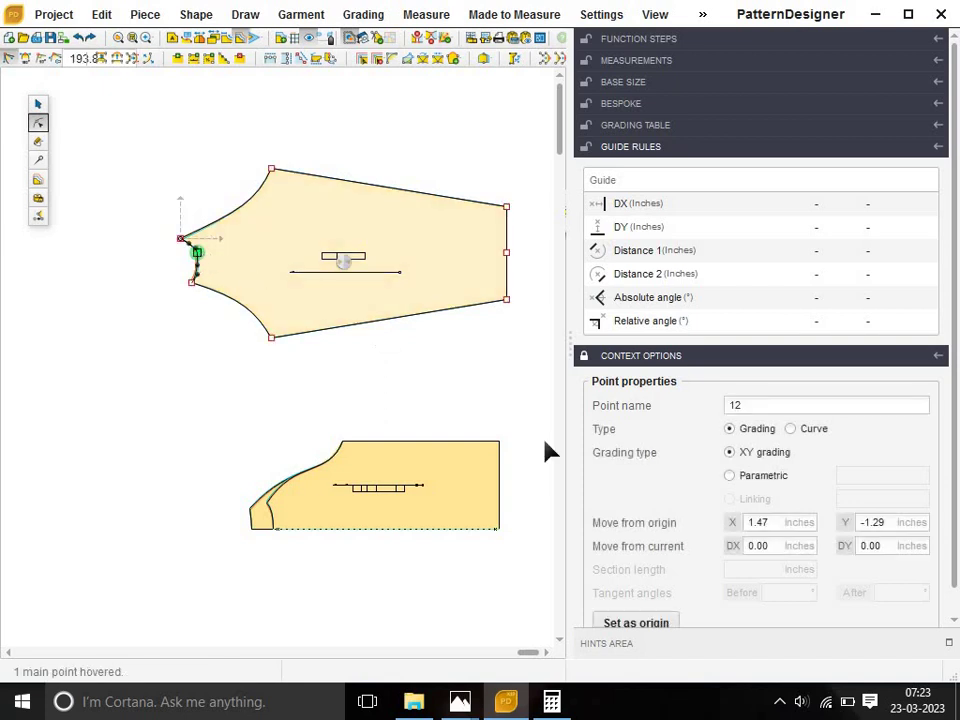
pyautogui.click(658, 624)
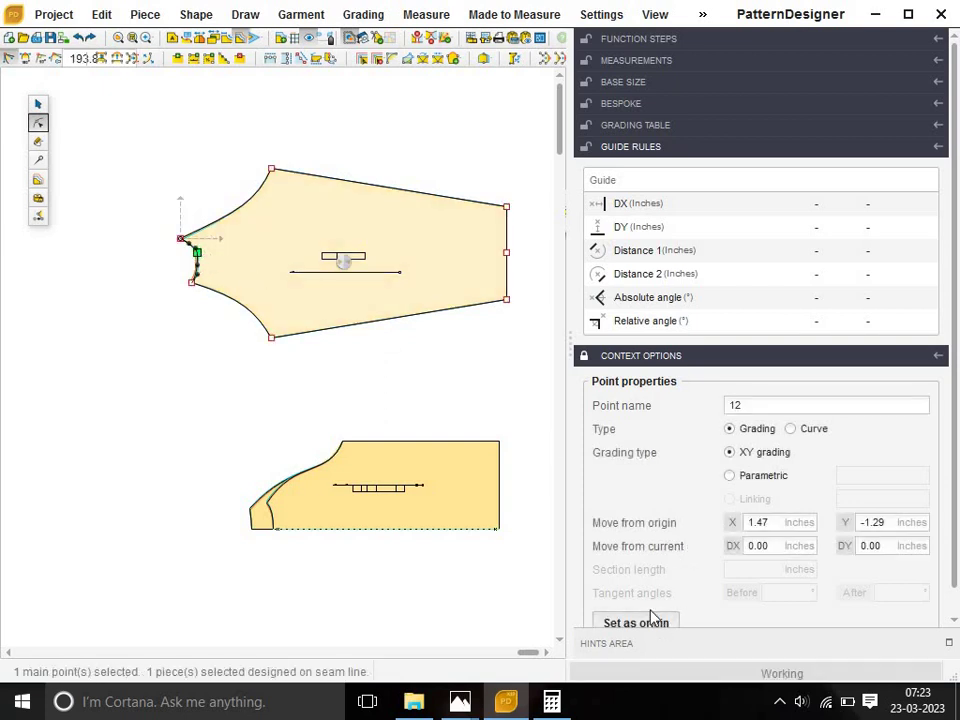
pyautogui.click(271, 170)
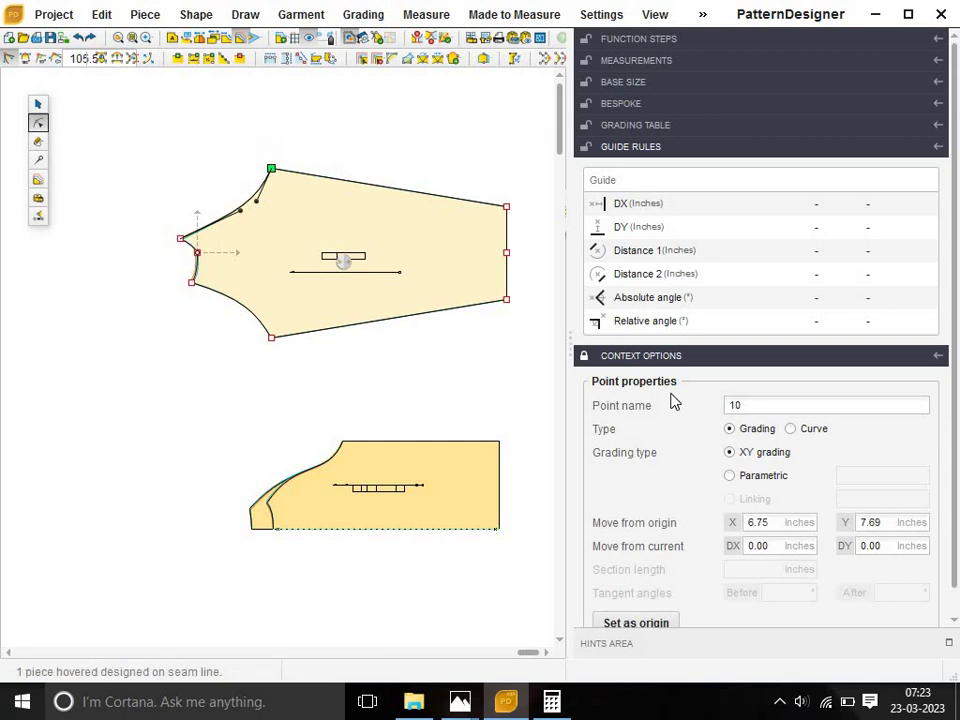
pyautogui.doubleClick(896, 522)
pyautogui.write('5')
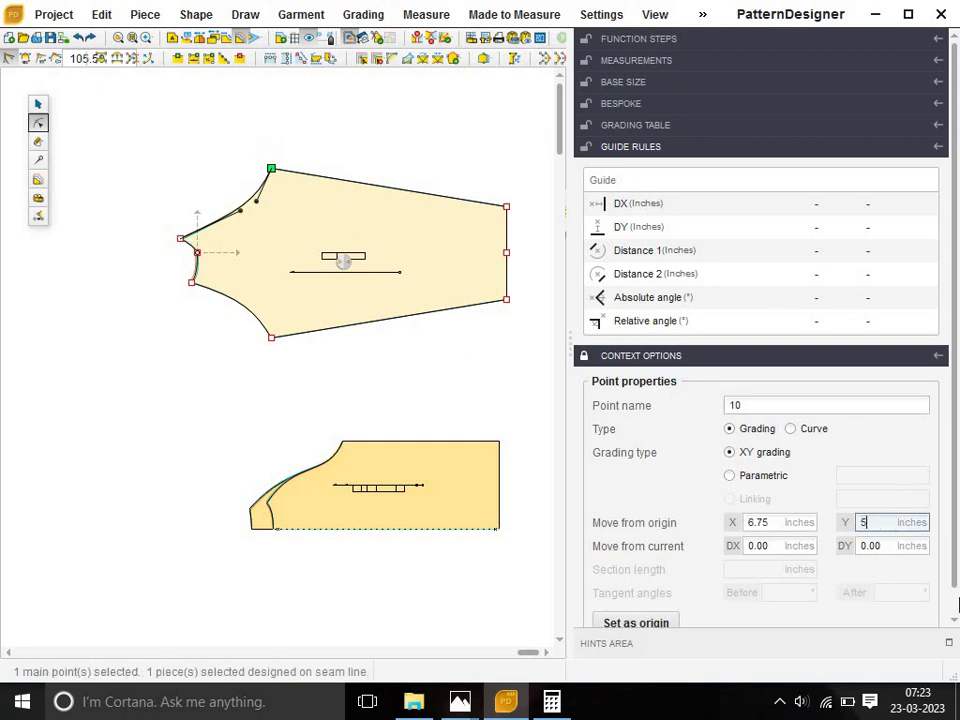
pyautogui.write('.75')
pyautogui.press('Return')
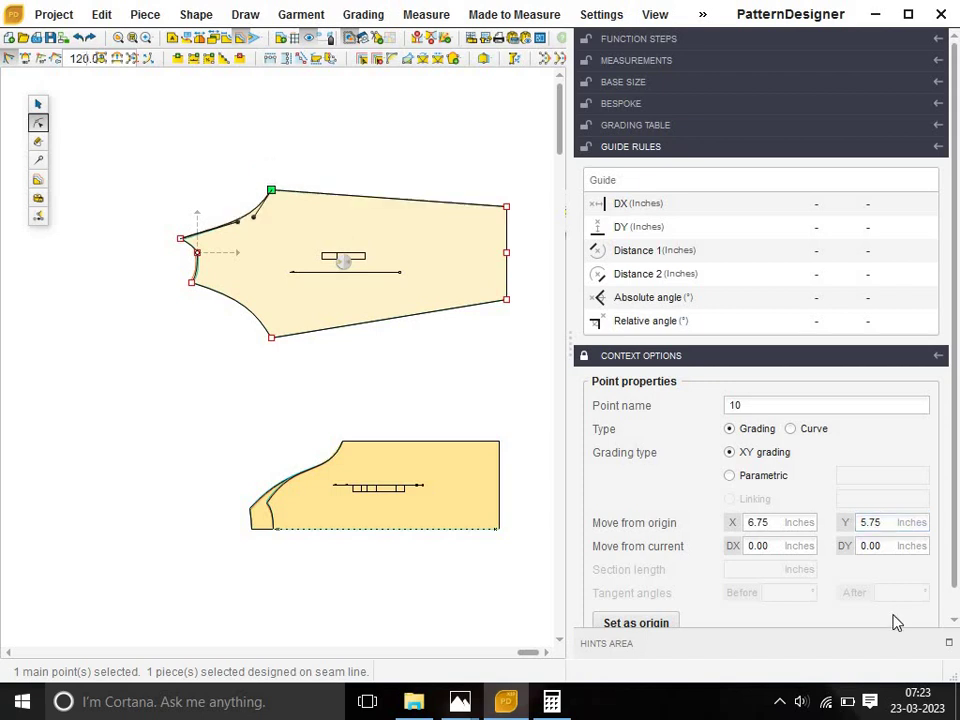
# Set point 11's vertical move-from-origin to -5.75, undoing a mistaken 5.75.
pyautogui.click(271, 337)
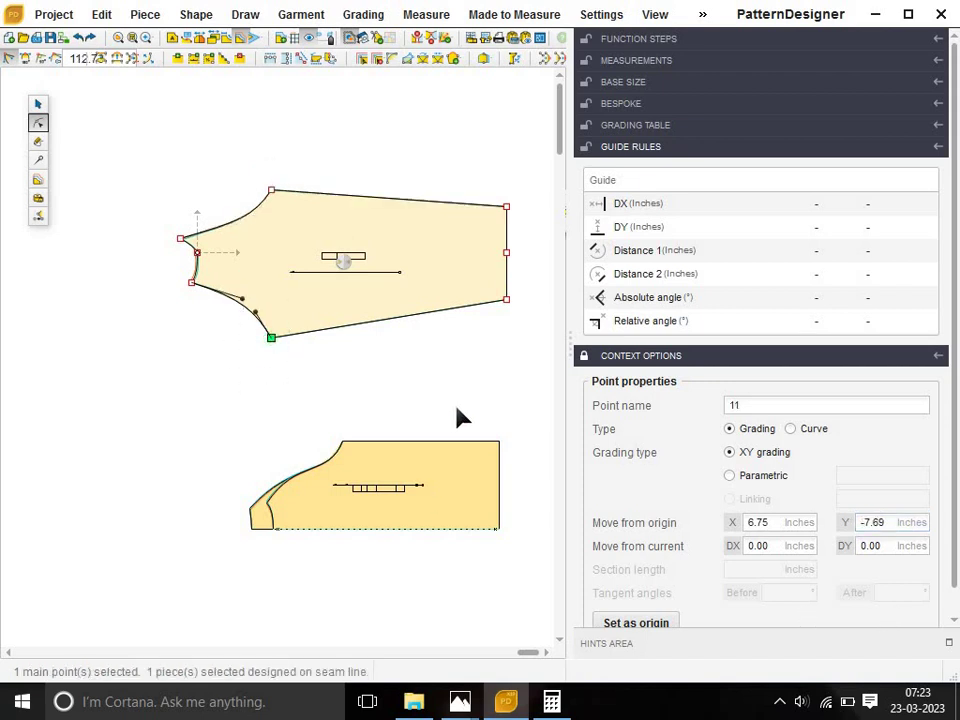
pyautogui.click(889, 522)
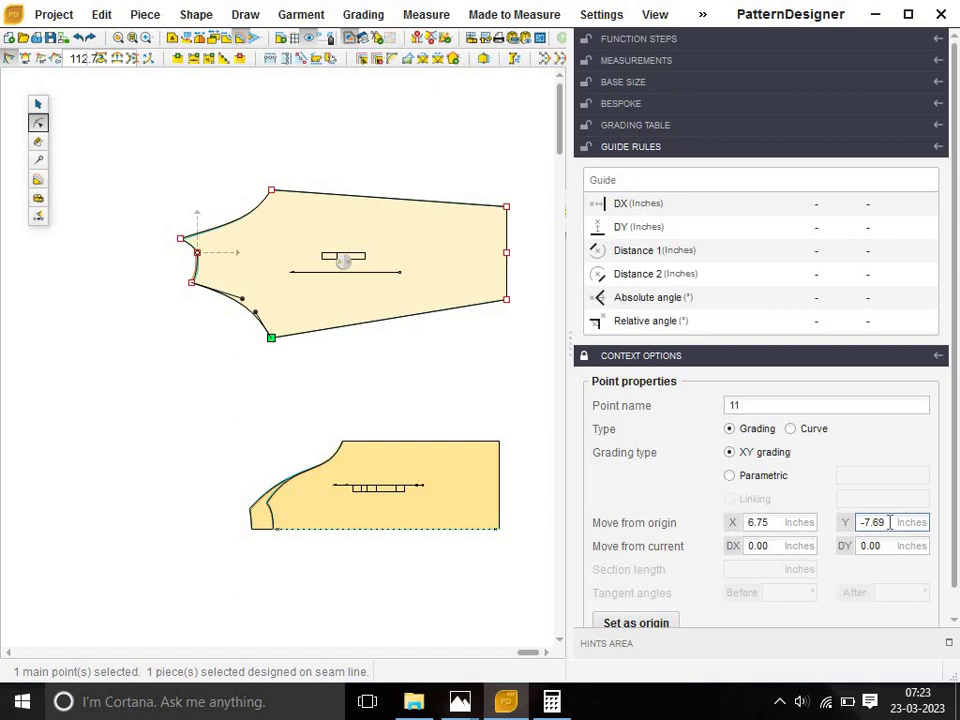
pyautogui.doubleClick(889, 522)
pyautogui.write('5')
pyautogui.write('.')
pyautogui.write('75')
pyautogui.press('Return')
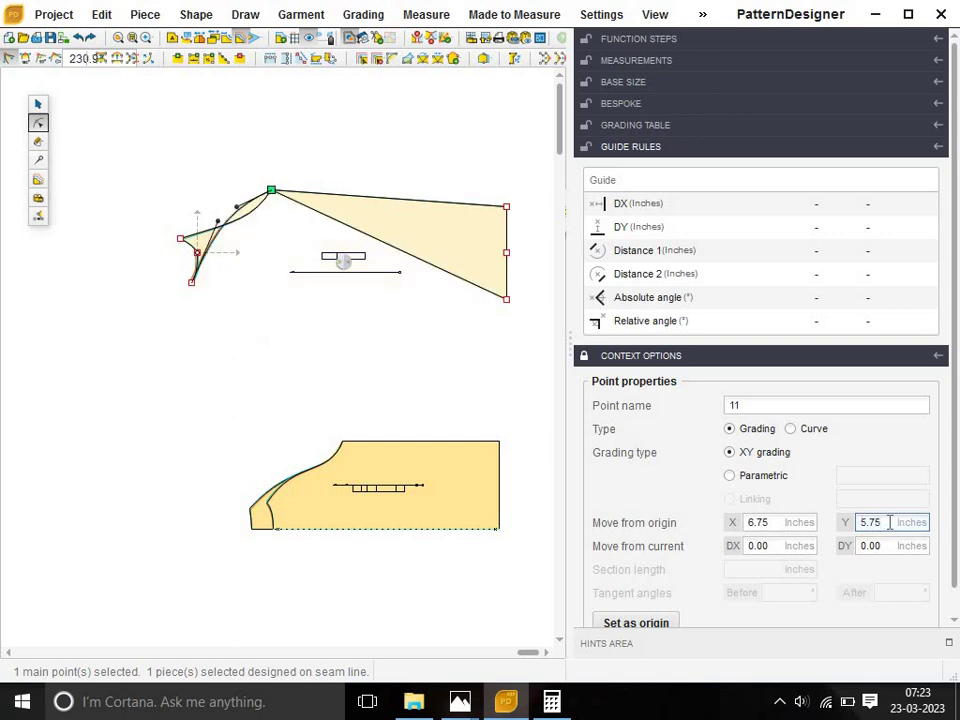
pyautogui.click(78, 37)
pyautogui.doubleClick(885, 520)
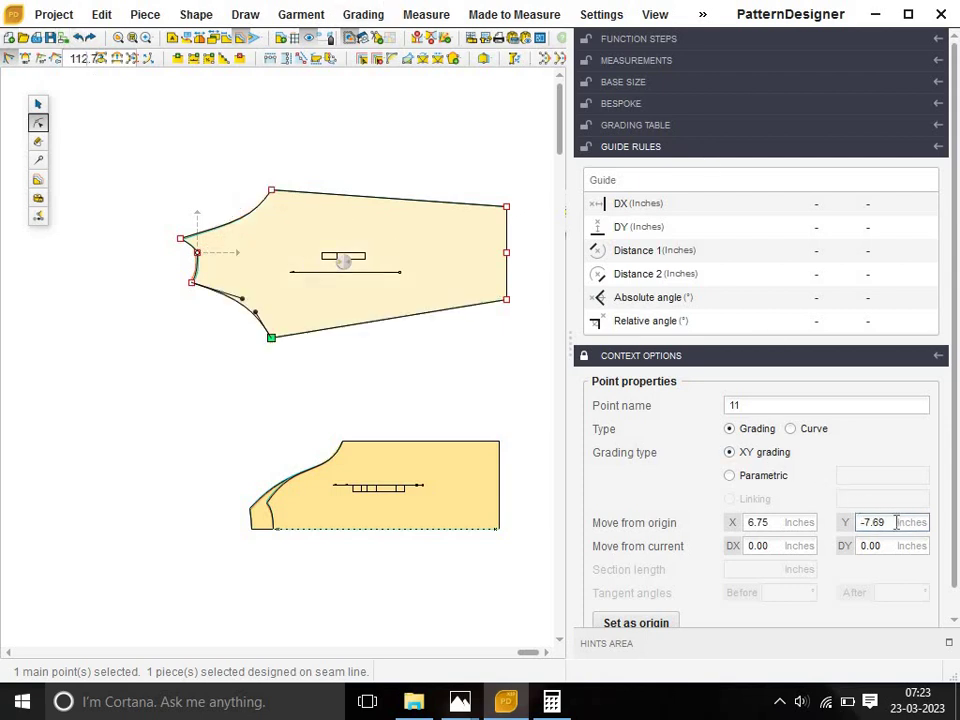
pyautogui.write('-')
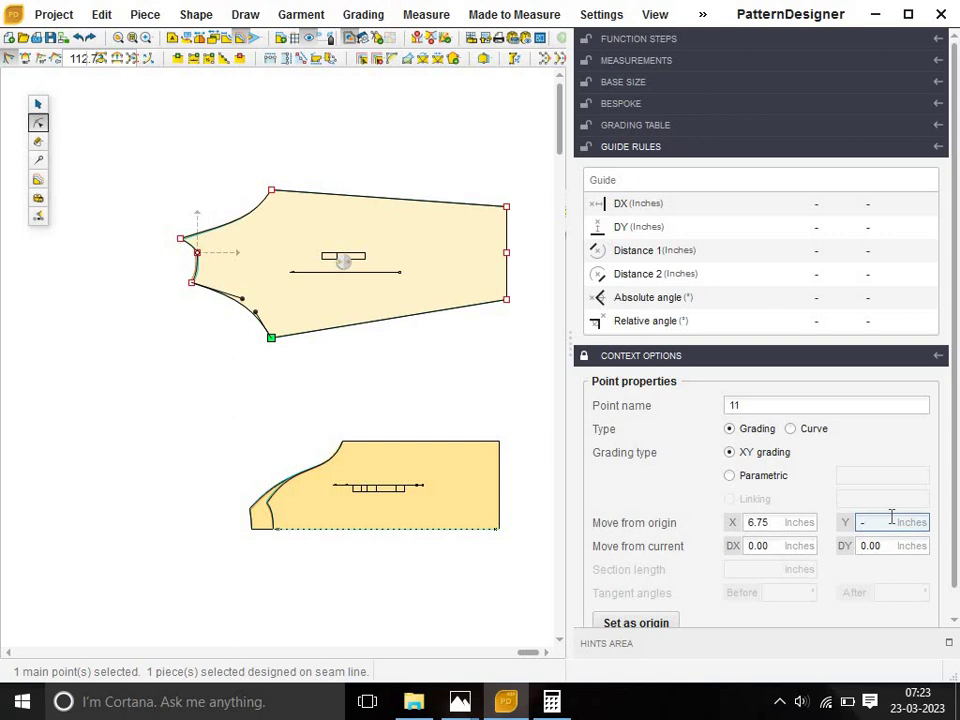
pyautogui.write('5.')
pyautogui.write('75')
pyautogui.press('Return')
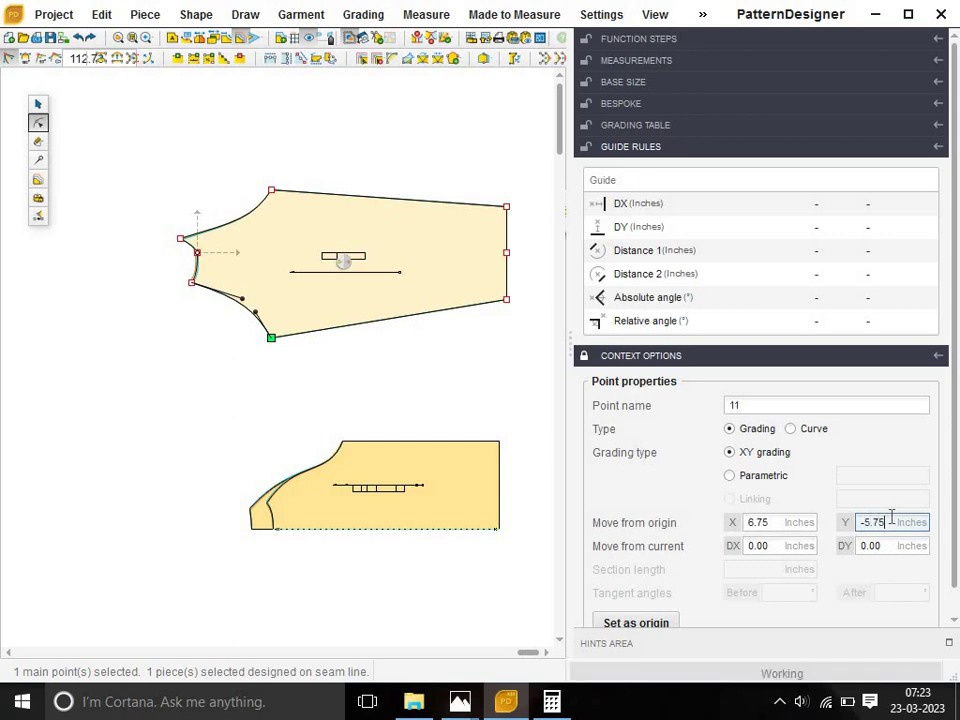
# Change point 10's vertical move-from-origin to 6.25.
pyautogui.click(322, 401)
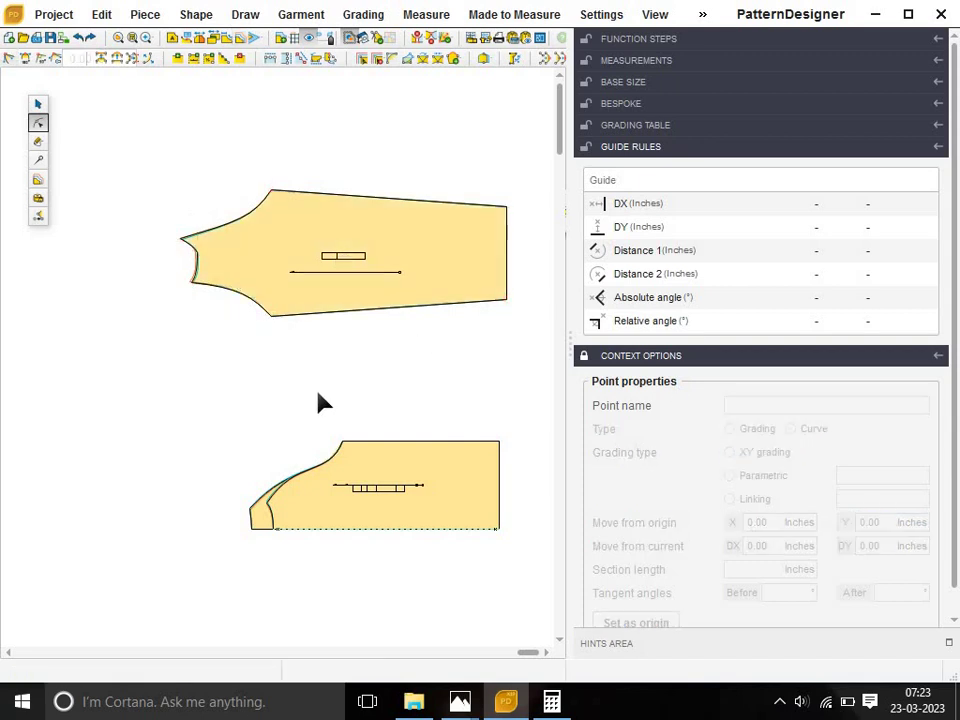
pyautogui.click(225, 254)
pyautogui.moveTo(248, 163); pyautogui.dragTo(290, 214)
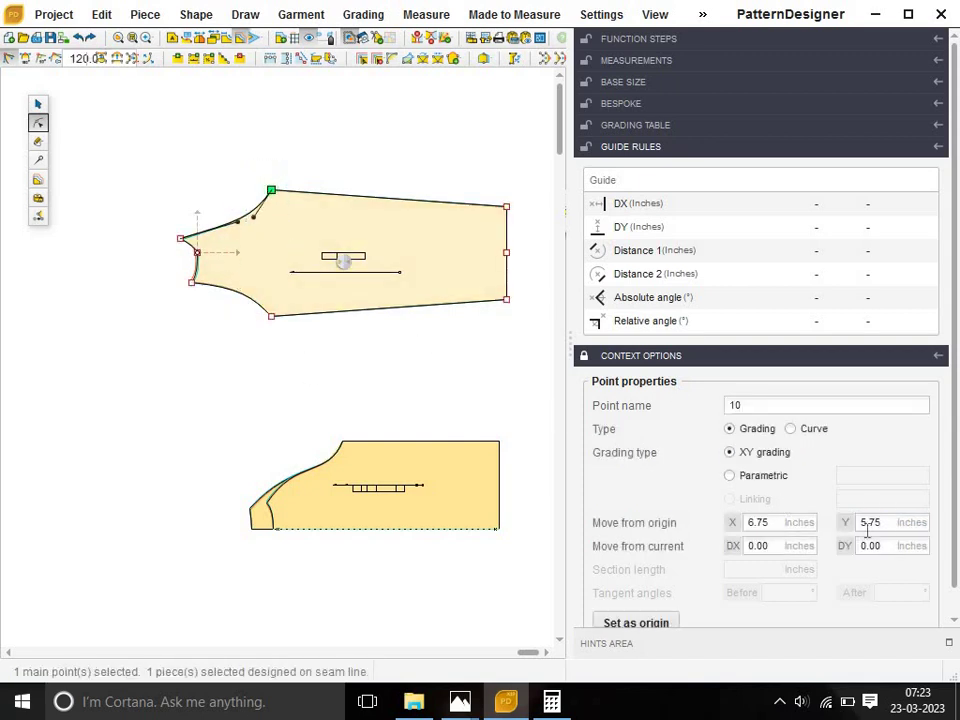
pyautogui.doubleClick(895, 521)
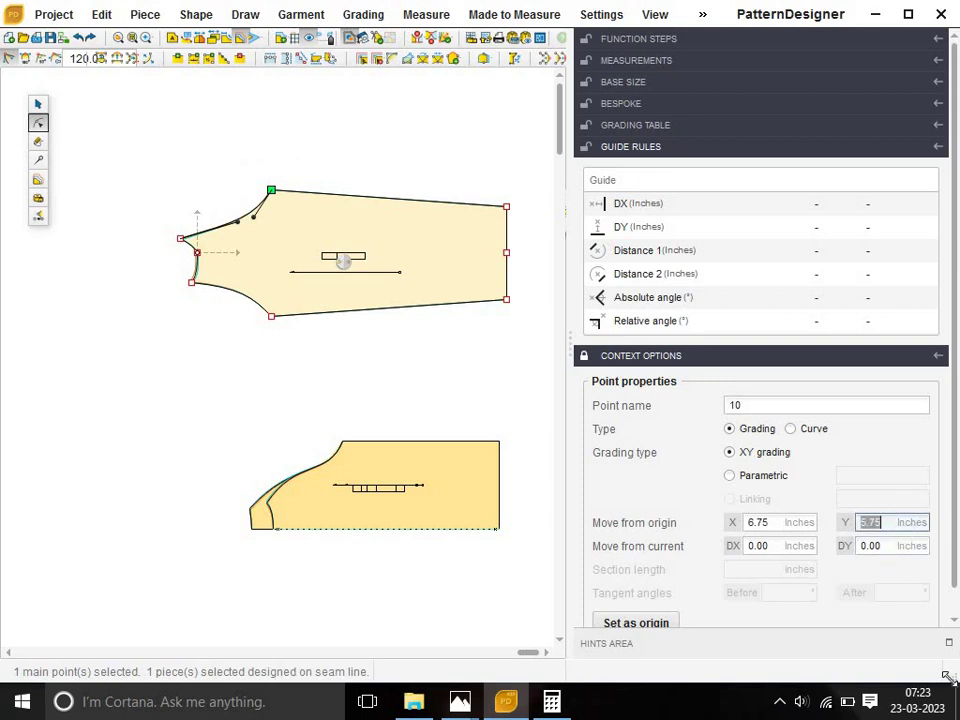
pyautogui.write('6.')
pyautogui.write('26')
pyautogui.press('BackSpace')
pyautogui.write('5')
pyautogui.press('Return')
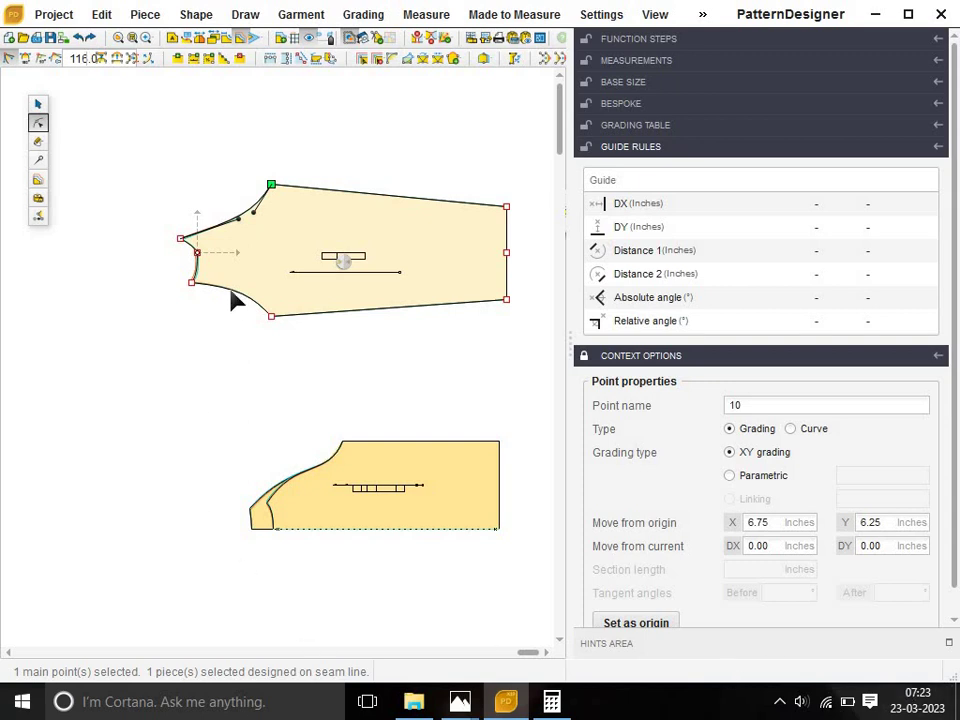
# Set point 11's vertical move-from-origin to -6.25, then switch to size grading.
pyautogui.moveTo(246, 261); pyautogui.dragTo(300, 388)
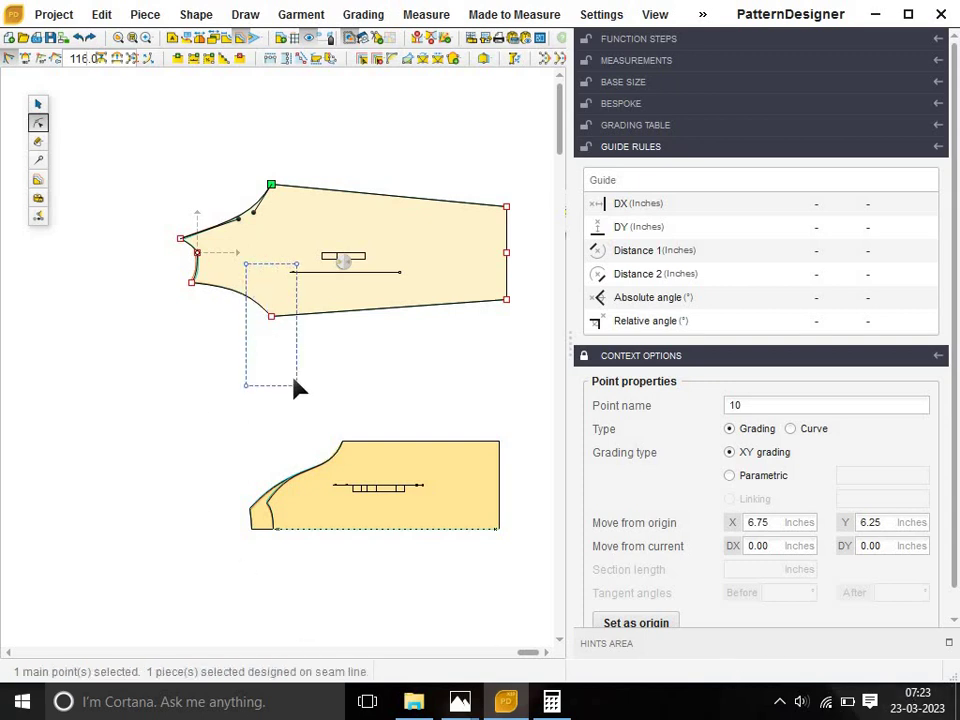
pyautogui.click(890, 528)
pyautogui.write('-6')
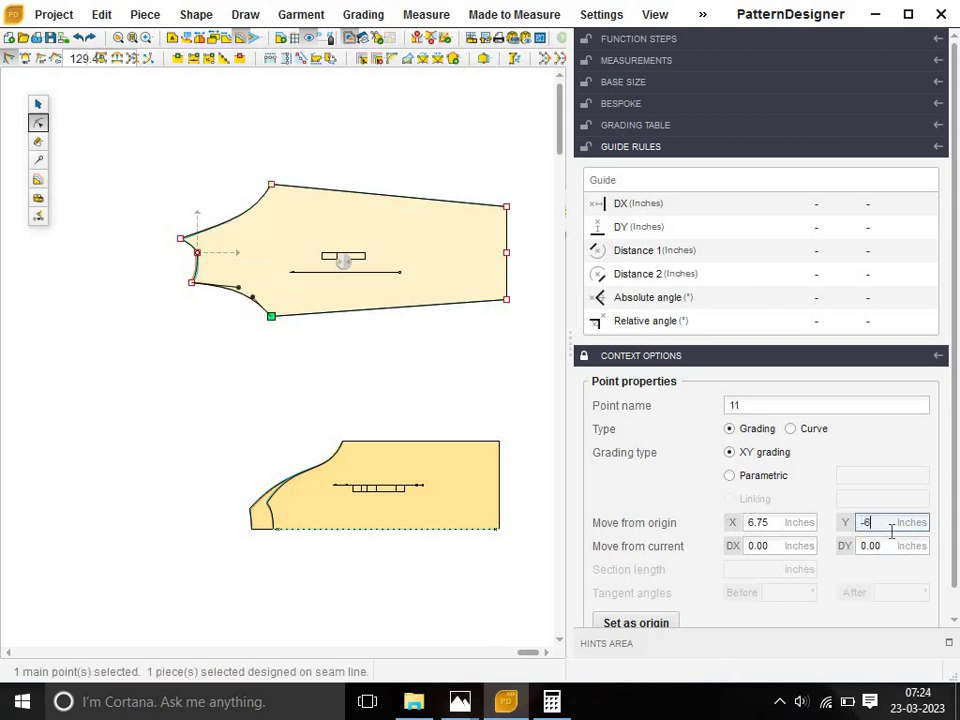
pyautogui.write('.')
pyautogui.write('25')
pyautogui.press('Return')
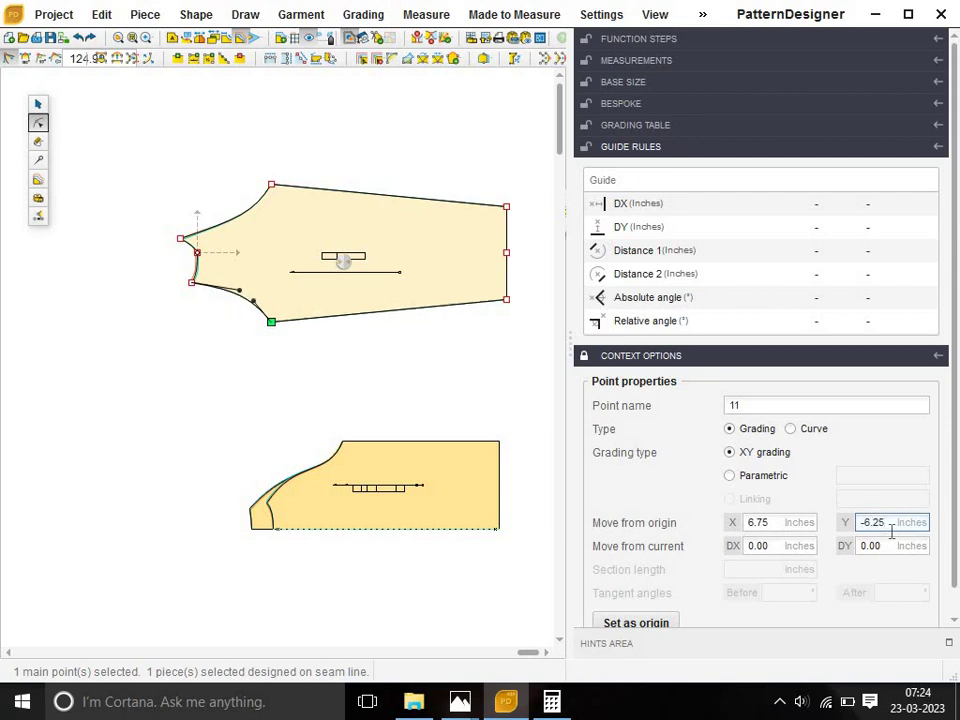
pyautogui.click(210, 461)
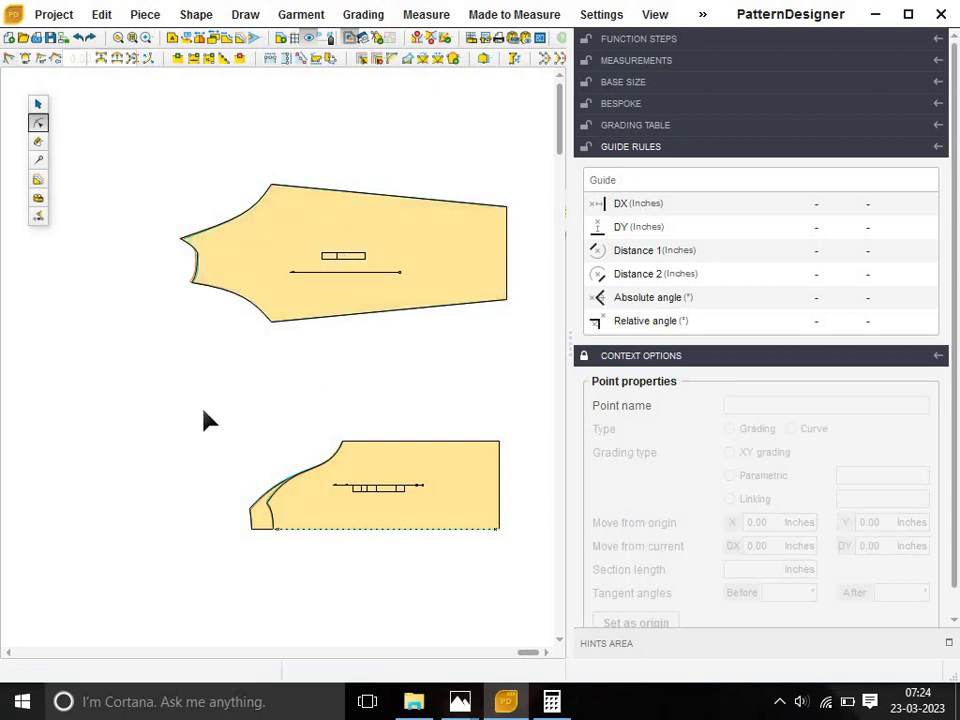
pyautogui.click(37, 181)
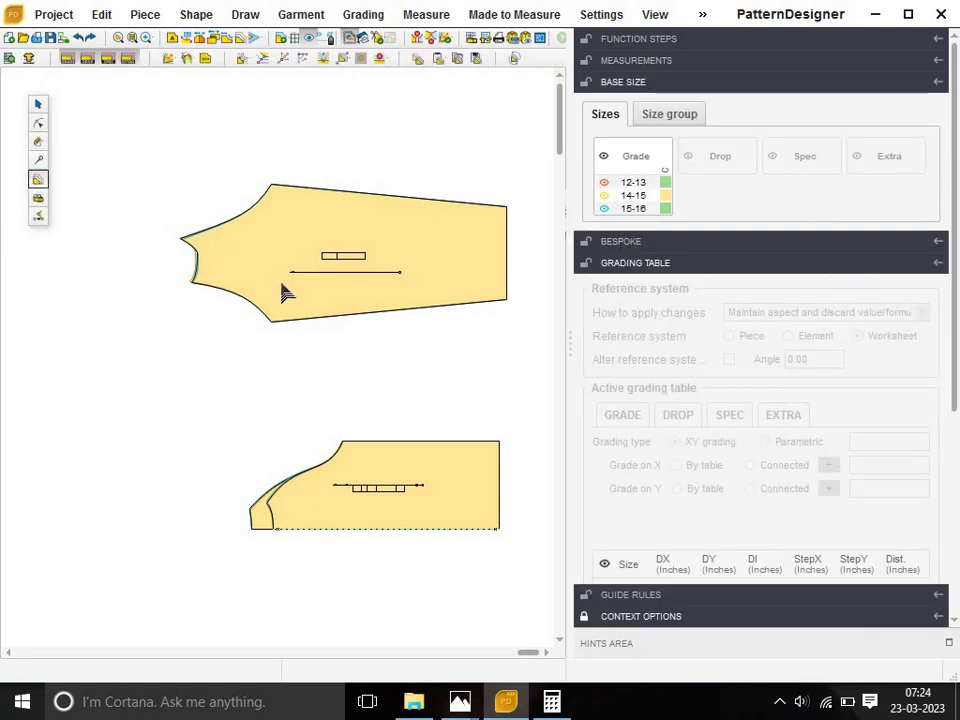
pyautogui.moveTo(460, 701)
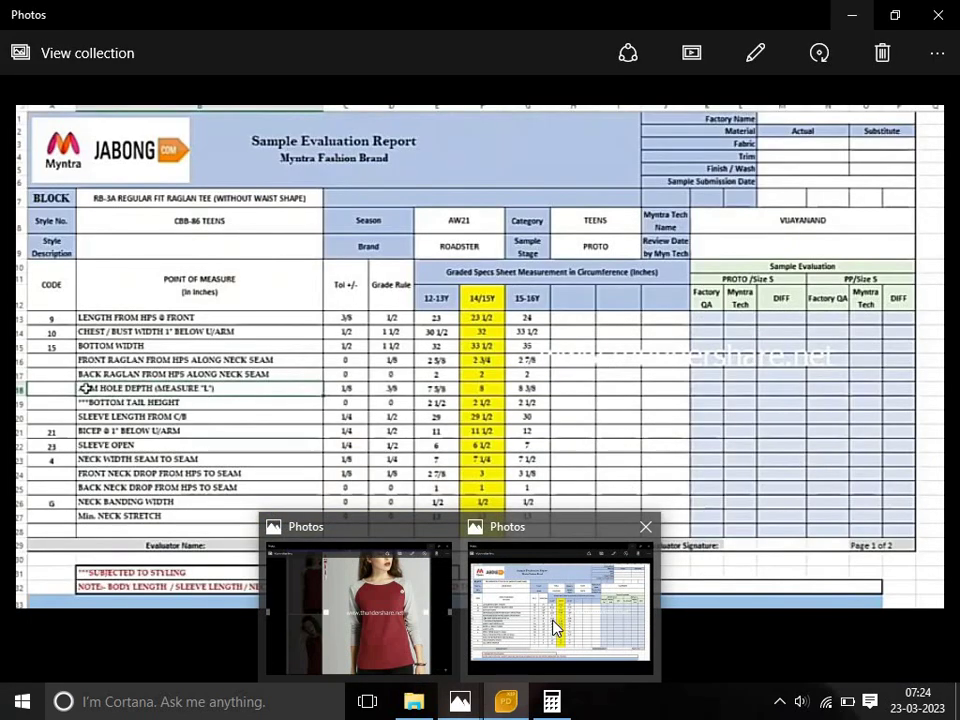
pyautogui.click(556, 627)
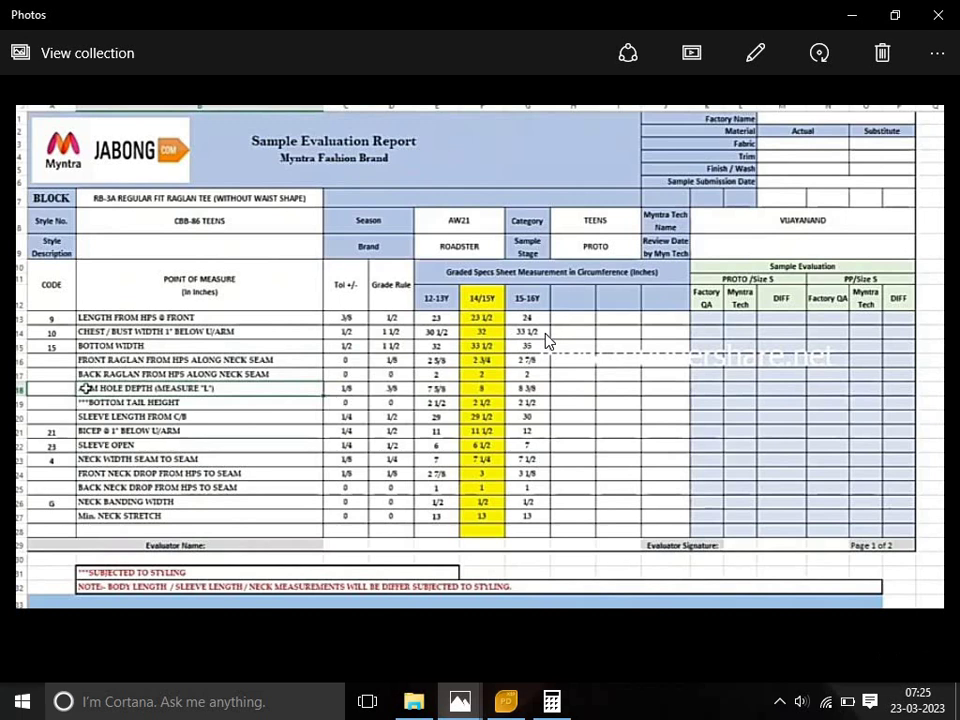
pyautogui.moveTo(480, 356)
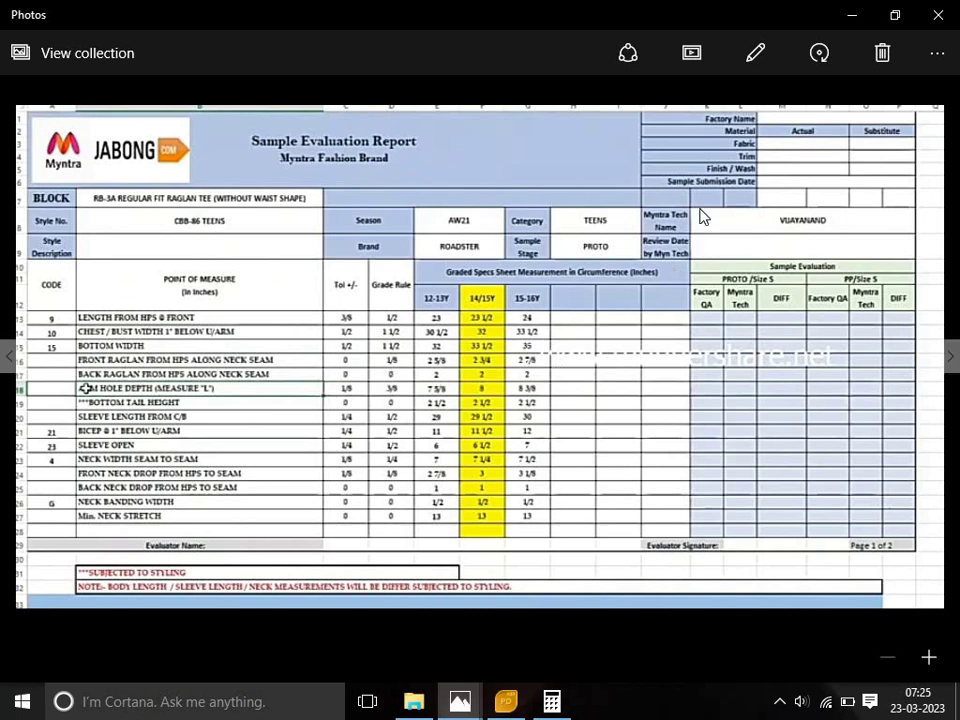
pyautogui.click(850, 17)
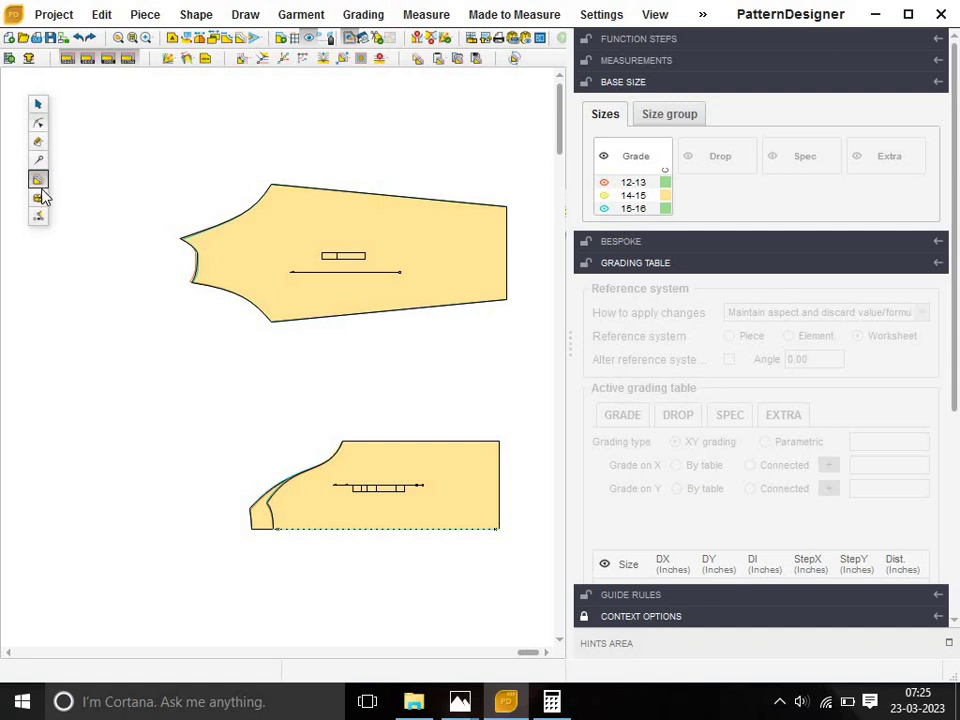
# Select the lower piece's two top-edge points and scroll to their zero-valued grading rows.
pyautogui.click(360, 448)
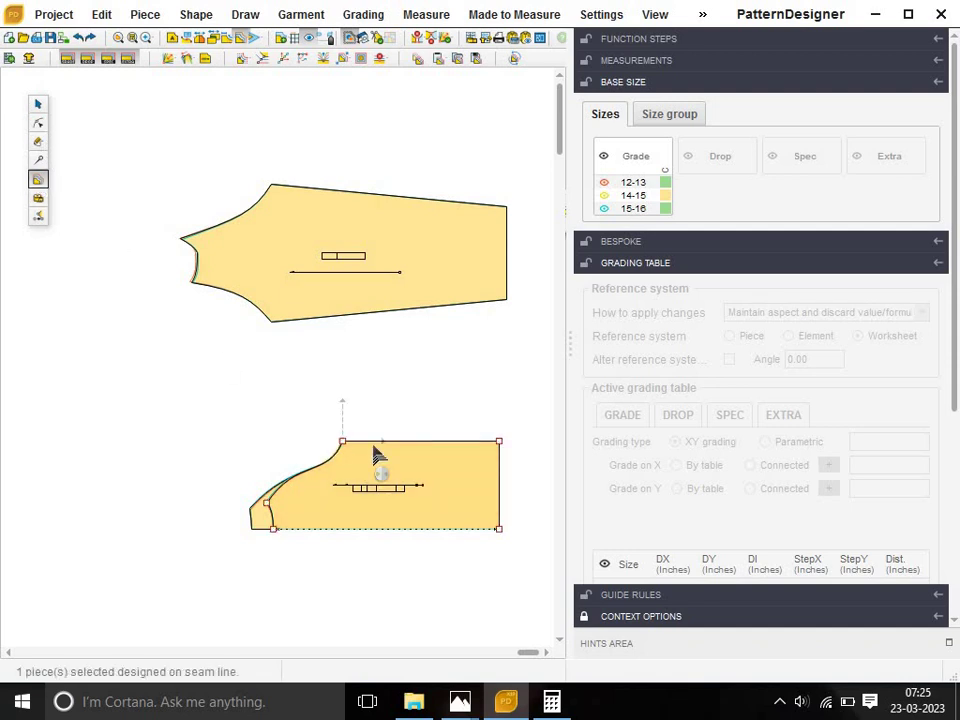
pyautogui.moveTo(339, 418); pyautogui.dragTo(545, 476)
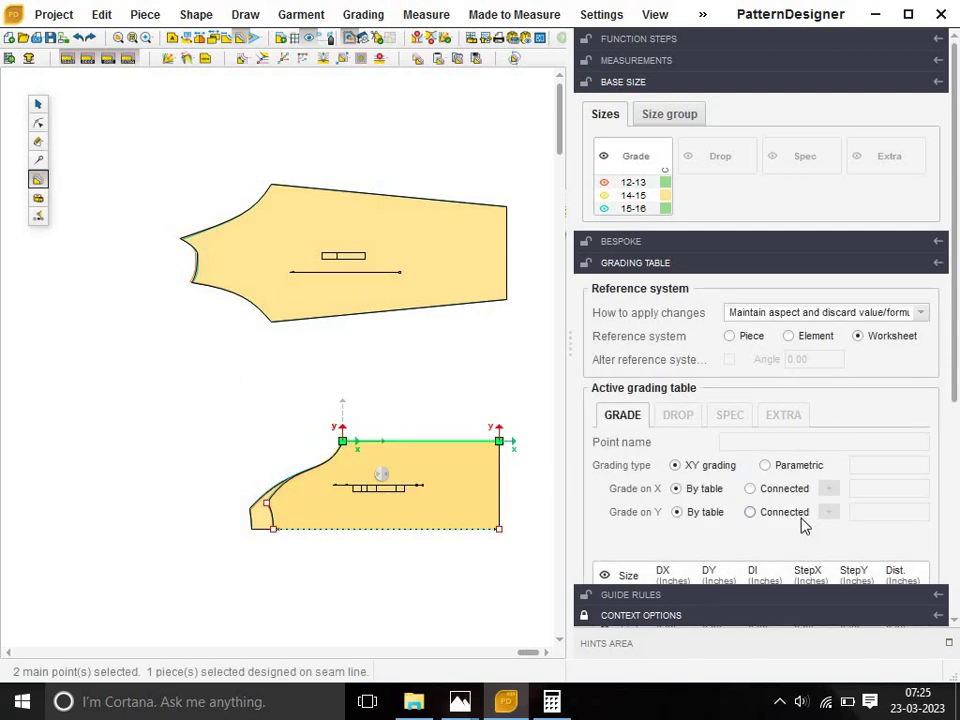
pyautogui.scroll(-3, 810, 480)
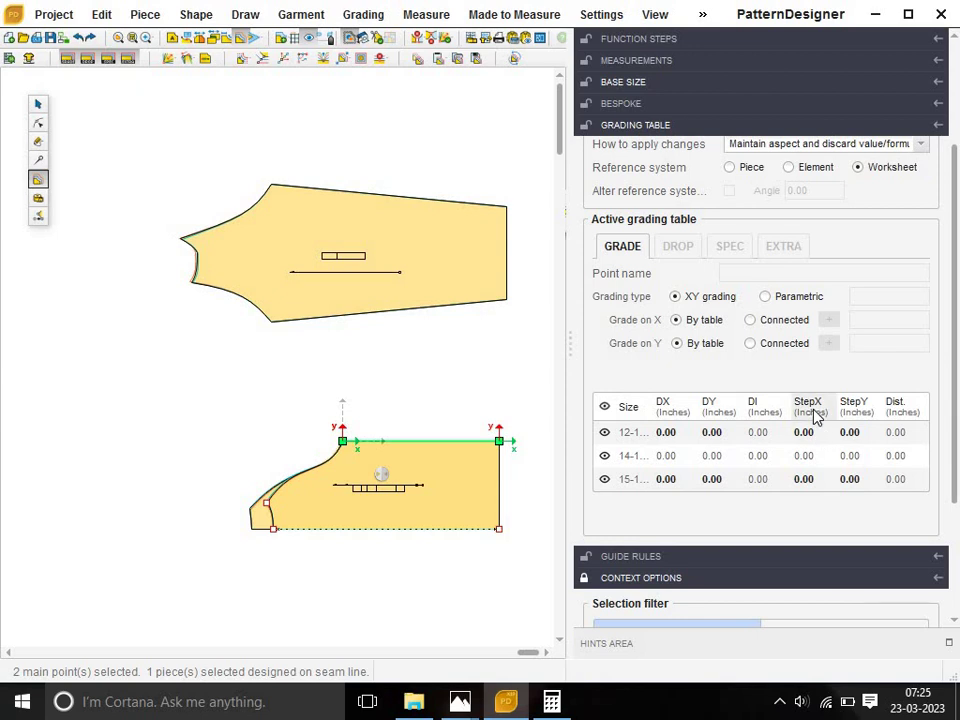
# Compute 1.5 ÷ 4 = 0.375 in Calculator, then minimise it.
pyautogui.click(550, 704)
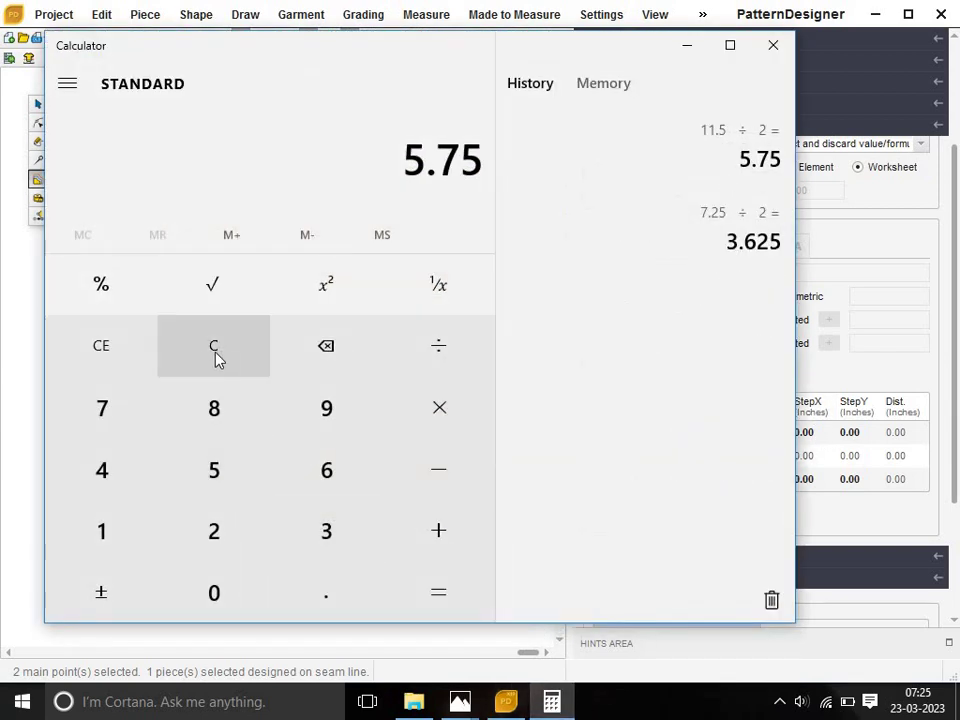
pyautogui.click(210, 358)
pyautogui.click(150, 548)
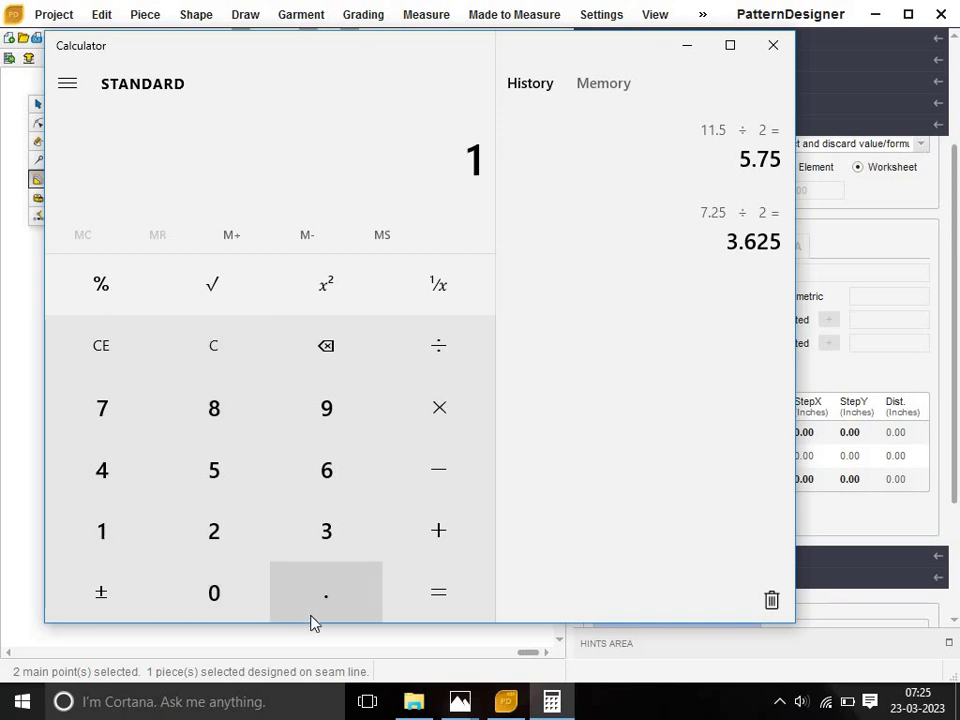
pyautogui.click(326, 606)
pyautogui.click(199, 485)
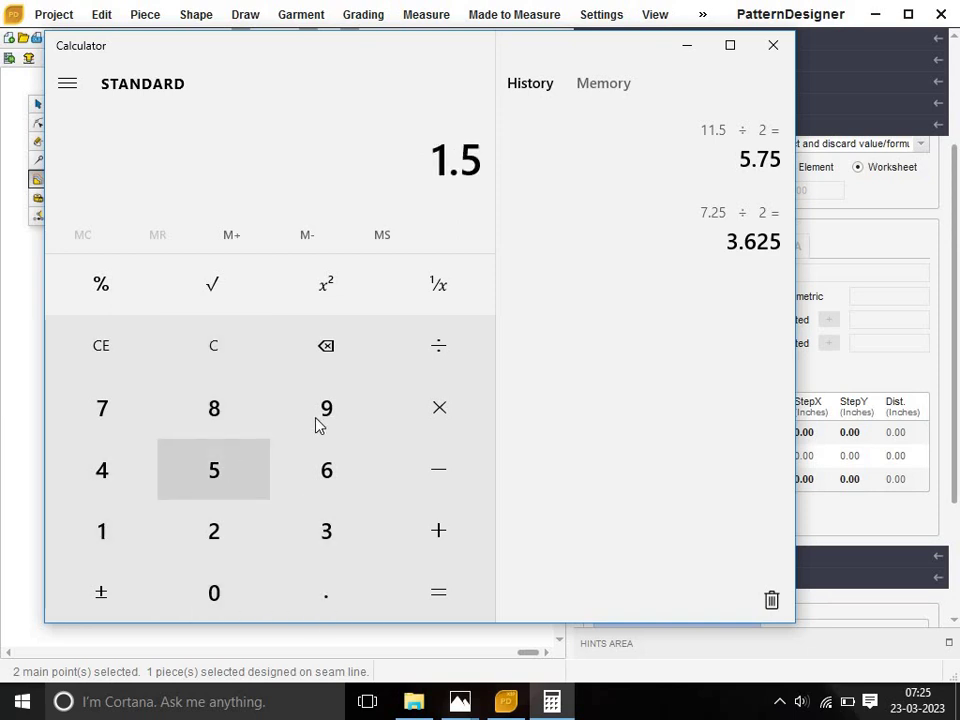
pyautogui.click(439, 370)
pyautogui.click(108, 474)
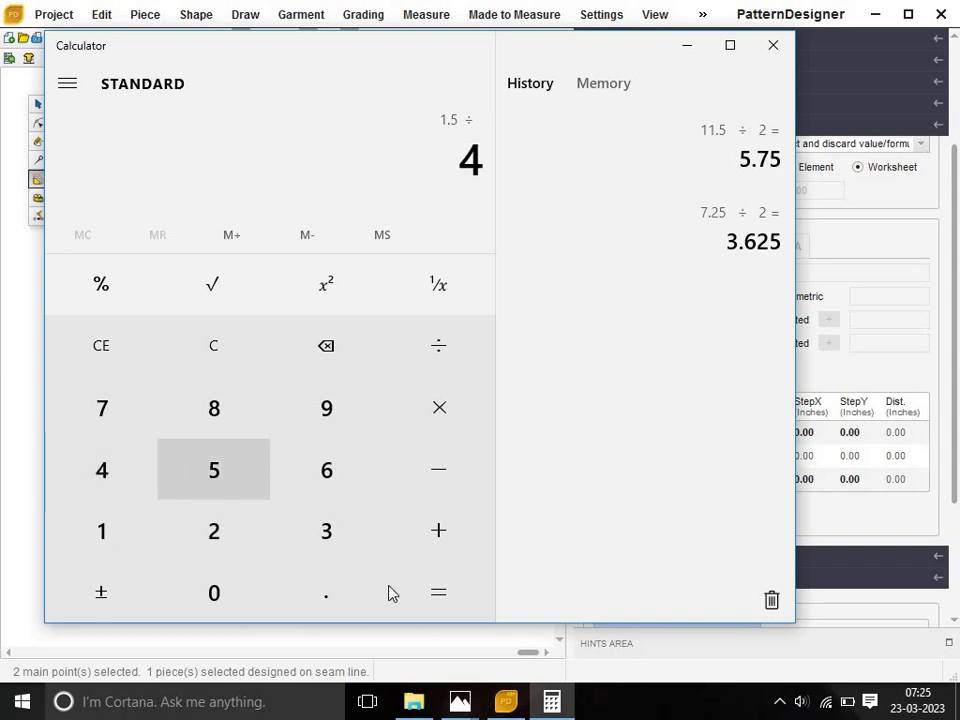
pyautogui.click(439, 598)
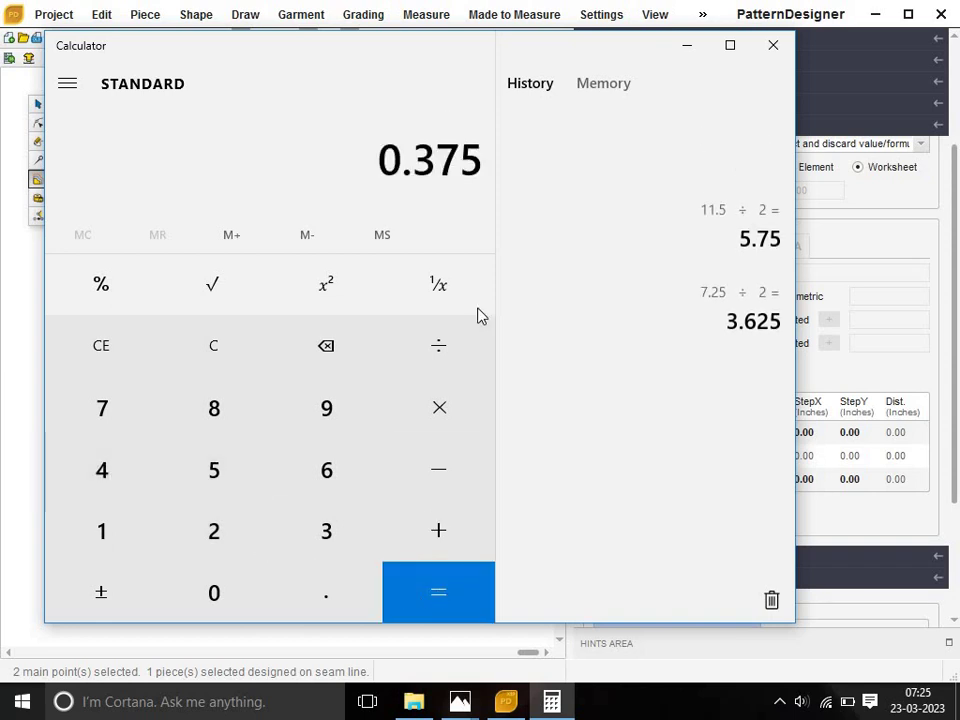
pyautogui.click(687, 45)
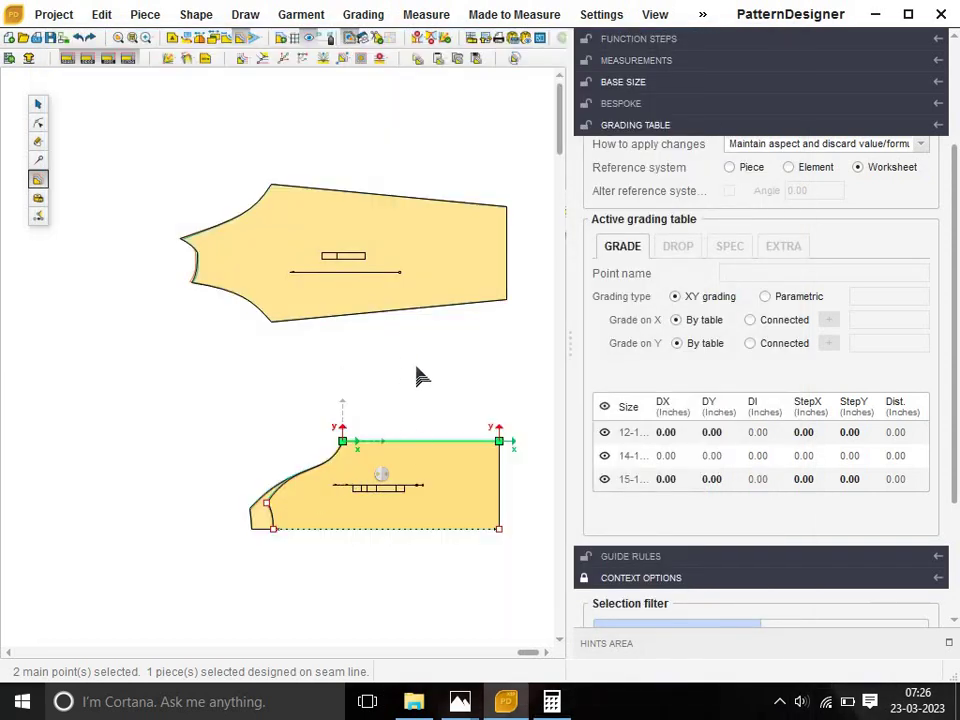
# Enter StepY 0.37 for size 12-13 on the top-edge points, then bring back the spec sheet photo.
pyautogui.click(860, 416)
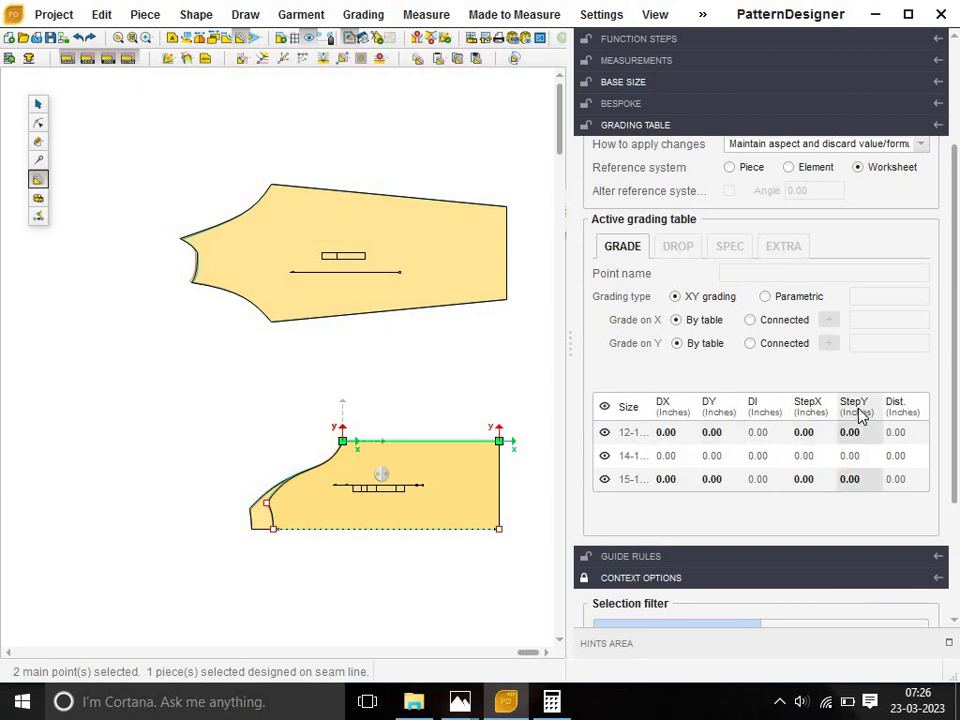
pyautogui.click(858, 412)
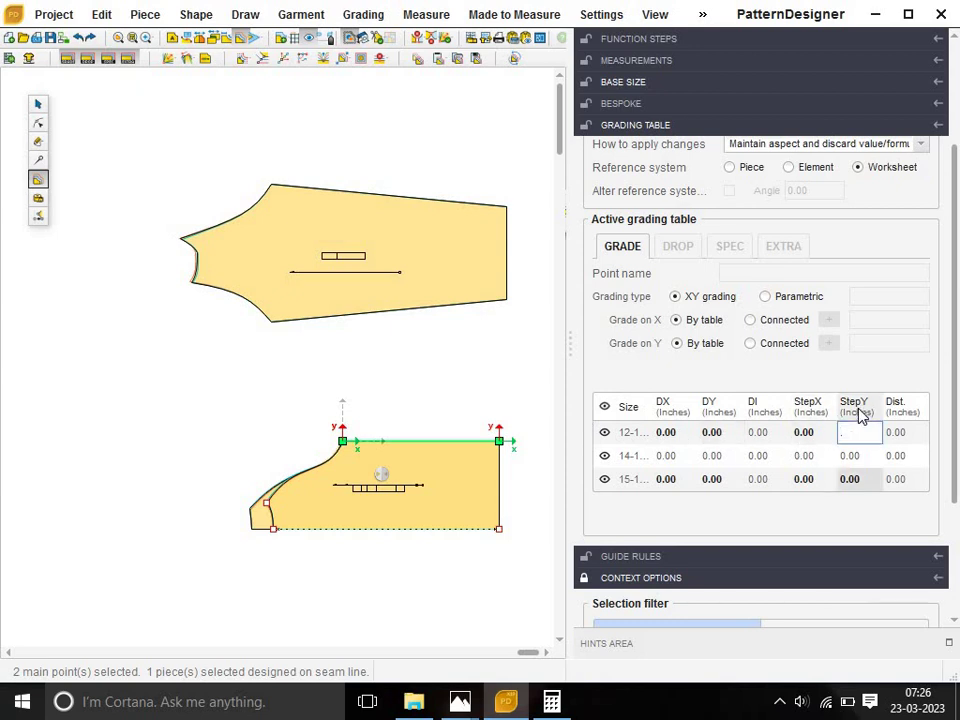
pyautogui.write('.37')
pyautogui.press('Return')
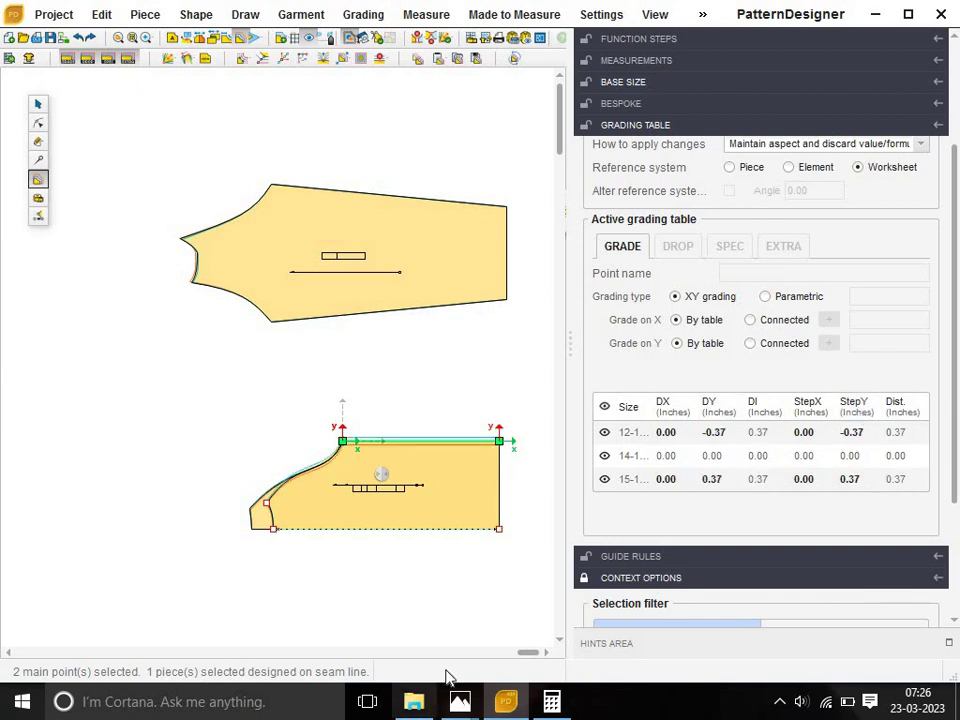
pyautogui.moveTo(505, 701)
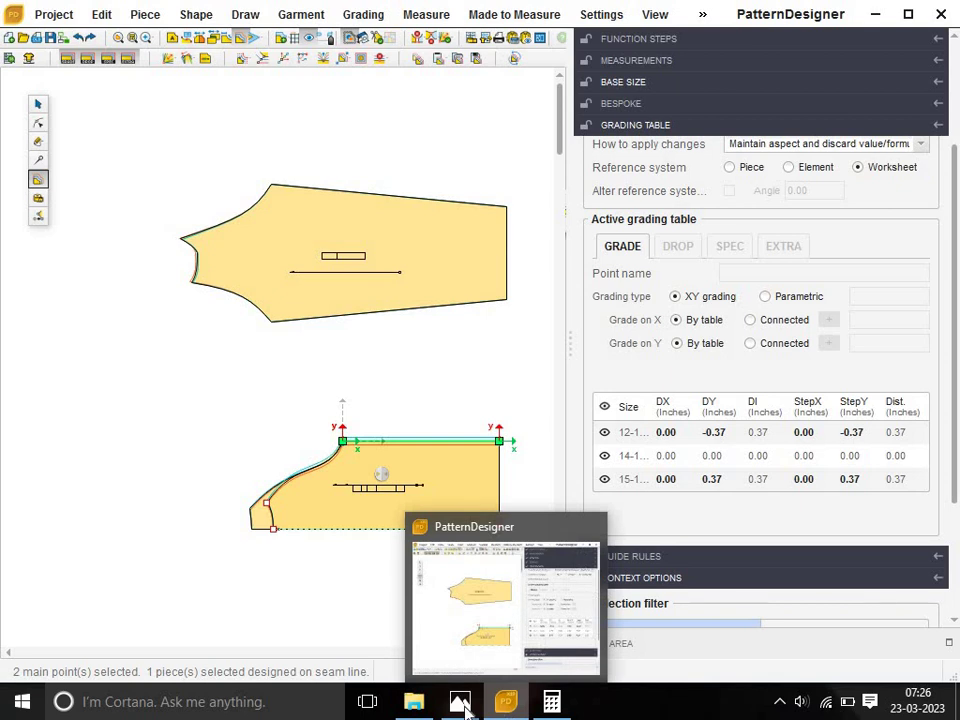
pyautogui.moveTo(460, 702)
pyautogui.click(500, 652)
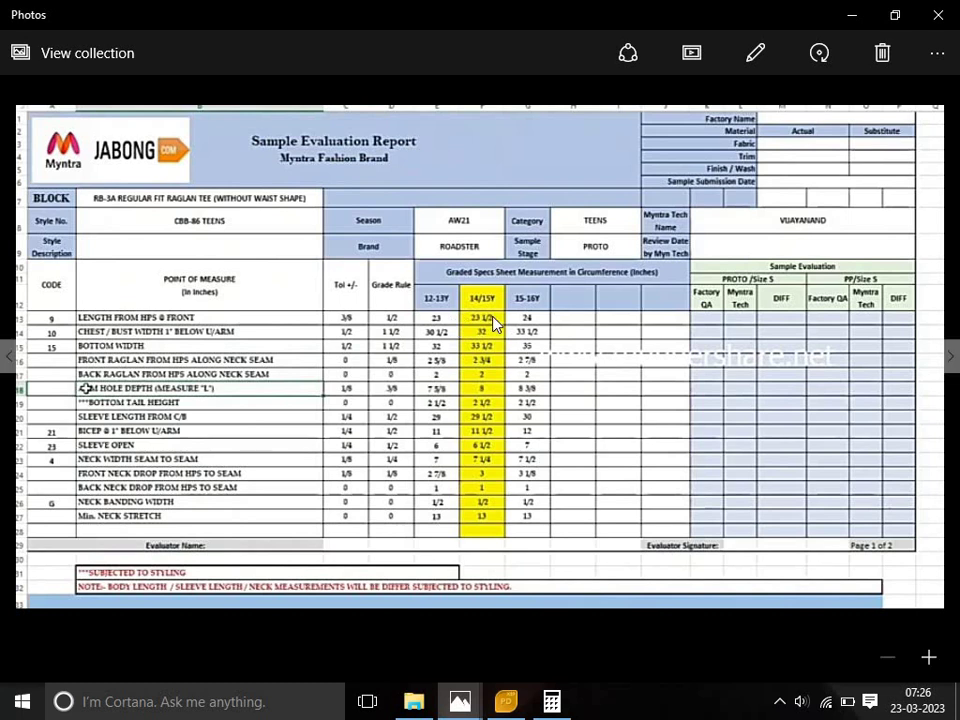
# Select the lower piece's right-edge corner points and enter StepX -0.5 for size 12-13.
pyautogui.click(858, 20)
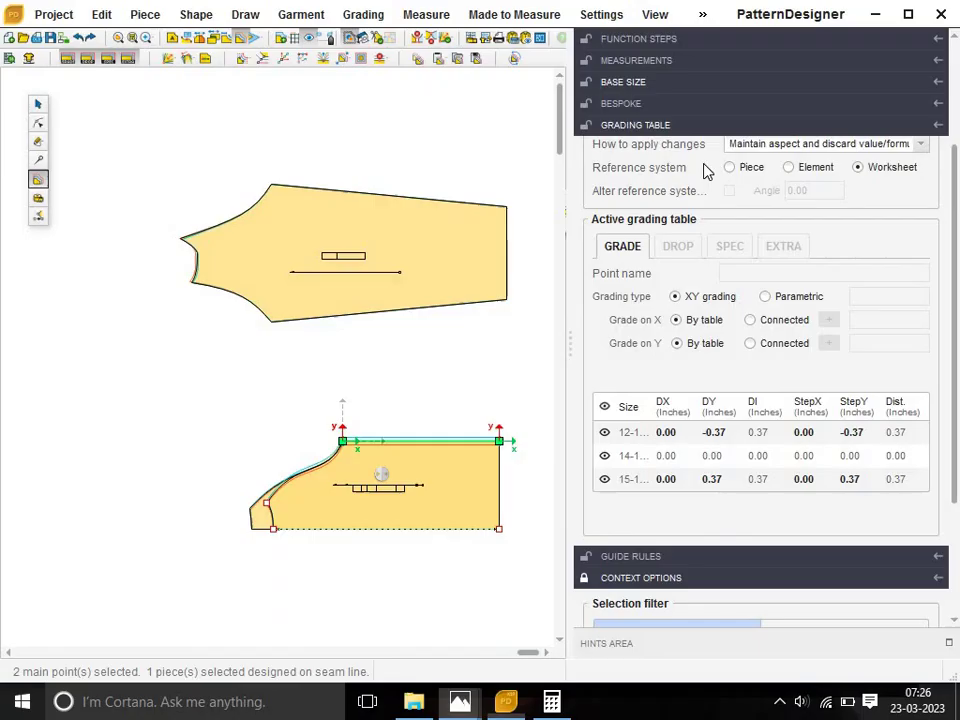
pyautogui.moveTo(482, 399); pyautogui.dragTo(553, 615)
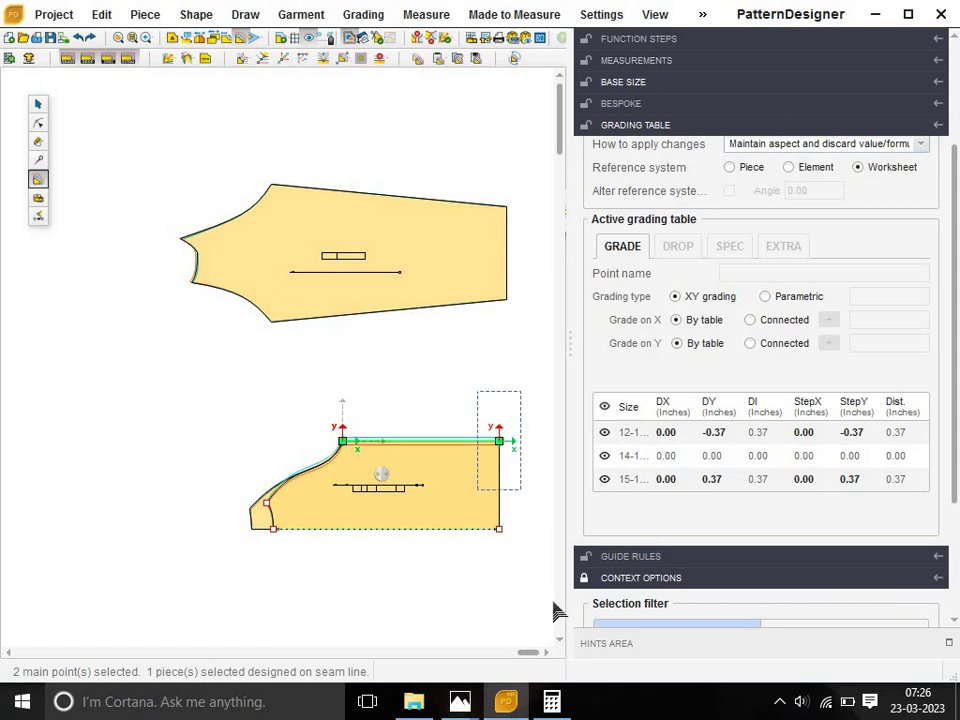
pyautogui.click(476, 493)
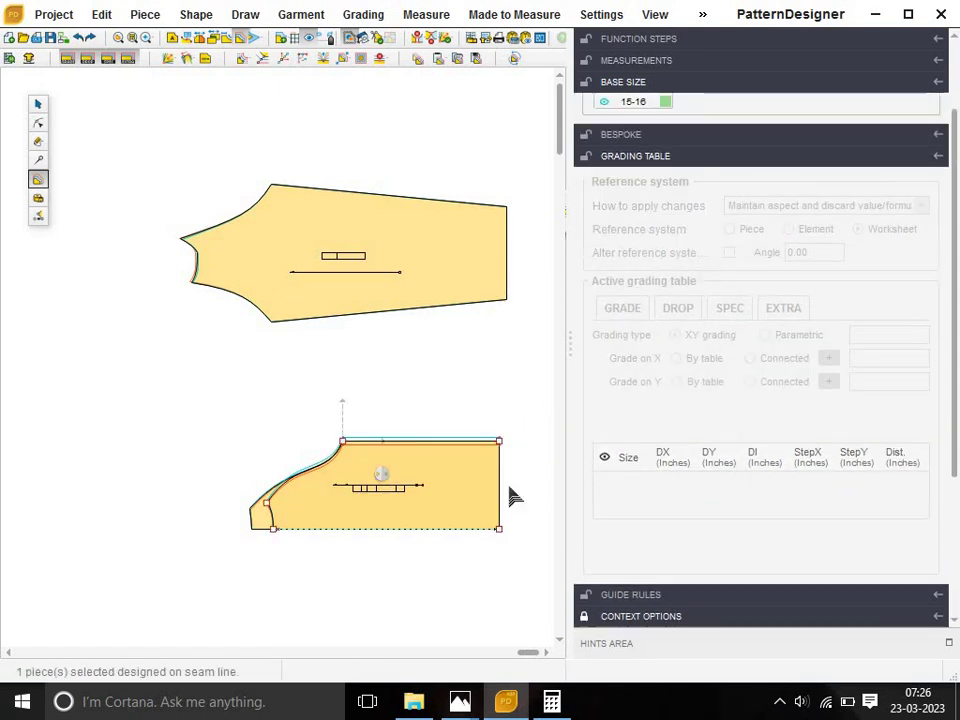
pyautogui.moveTo(474, 439); pyautogui.dragTo(540, 570)
pyautogui.moveTo(476, 414); pyautogui.dragTo(518, 562)
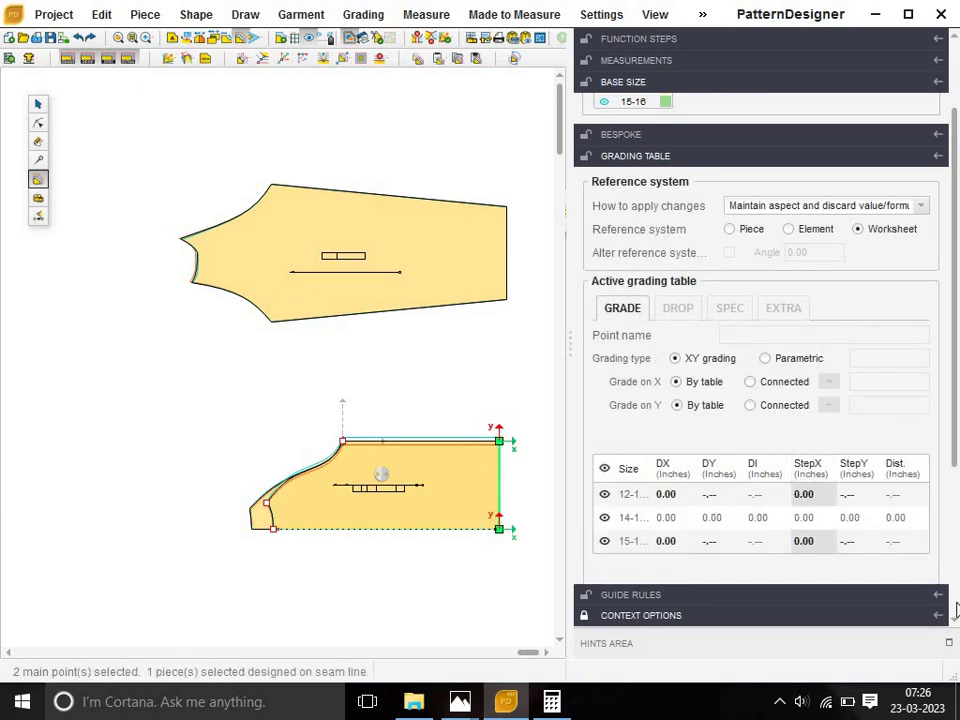
pyautogui.write('-')
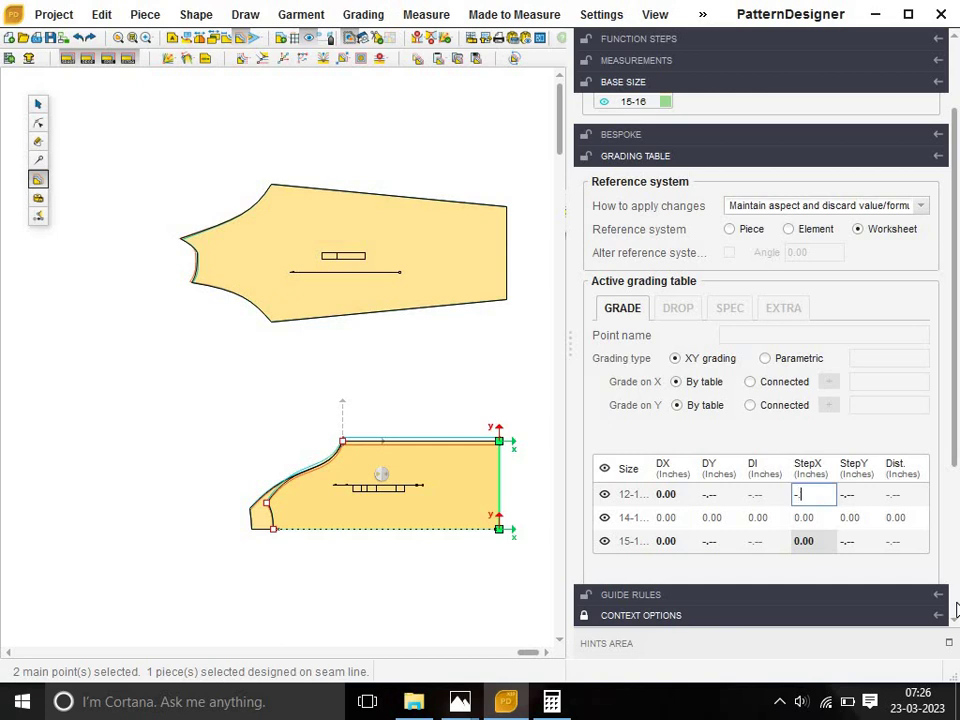
pyautogui.write('.5')
pyautogui.press('Return')
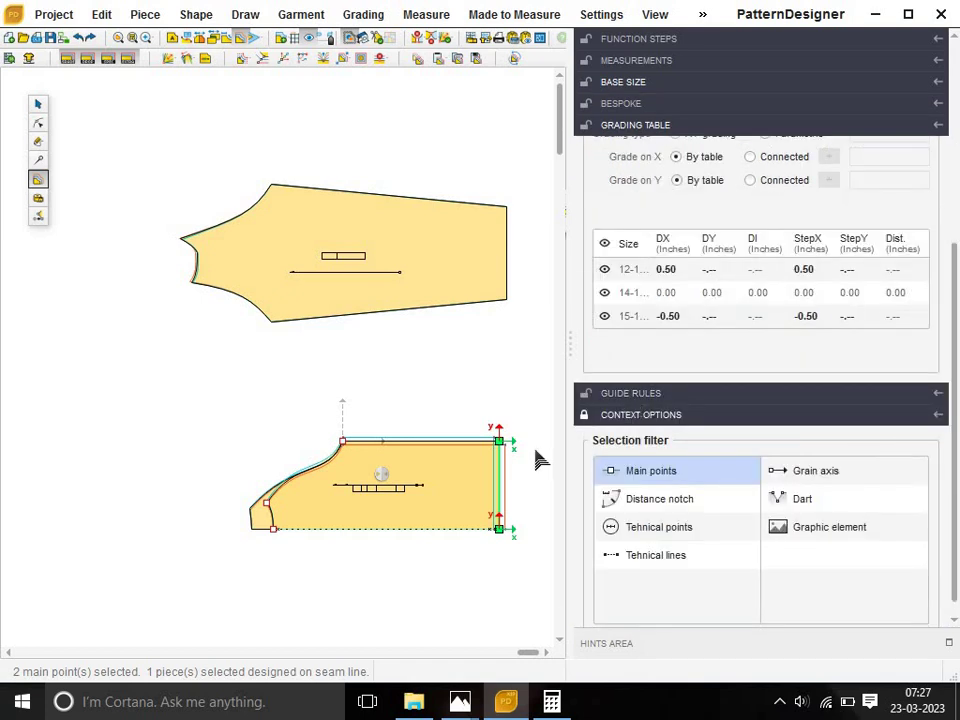
# Reconfirm StepX -0.50 on those points, fit both pieces in view, and return to point grading.
pyautogui.scroll(1, 537, 459)
pyautogui.scroll(1, 537, 459)
pyautogui.scroll(1, 535, 460)
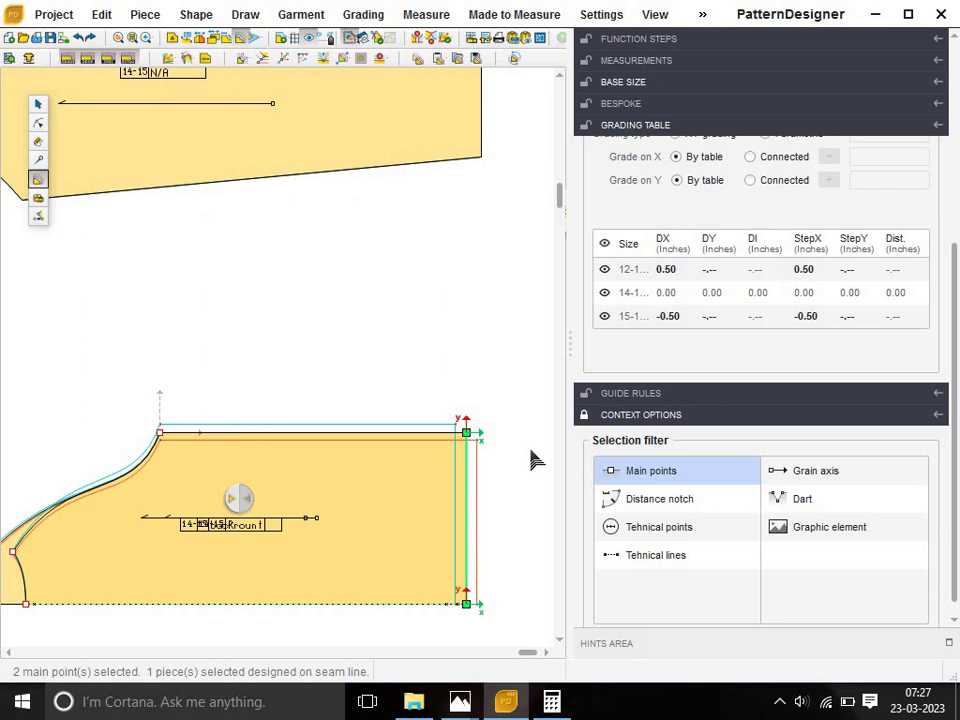
pyautogui.moveTo(438, 374); pyautogui.dragTo(524, 645)
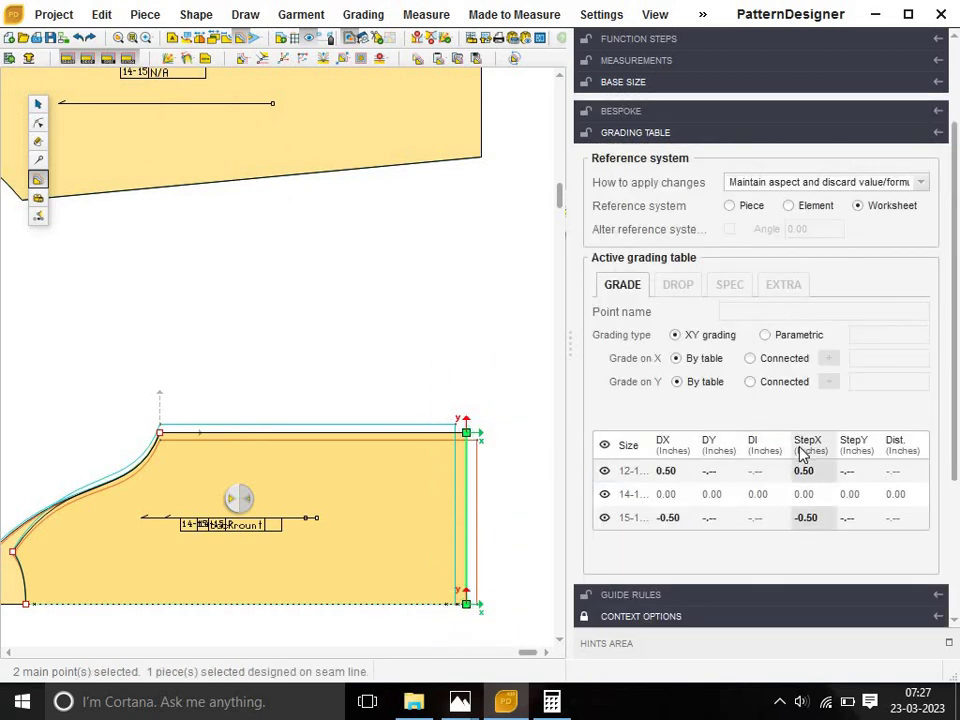
pyautogui.press('BackSpace')
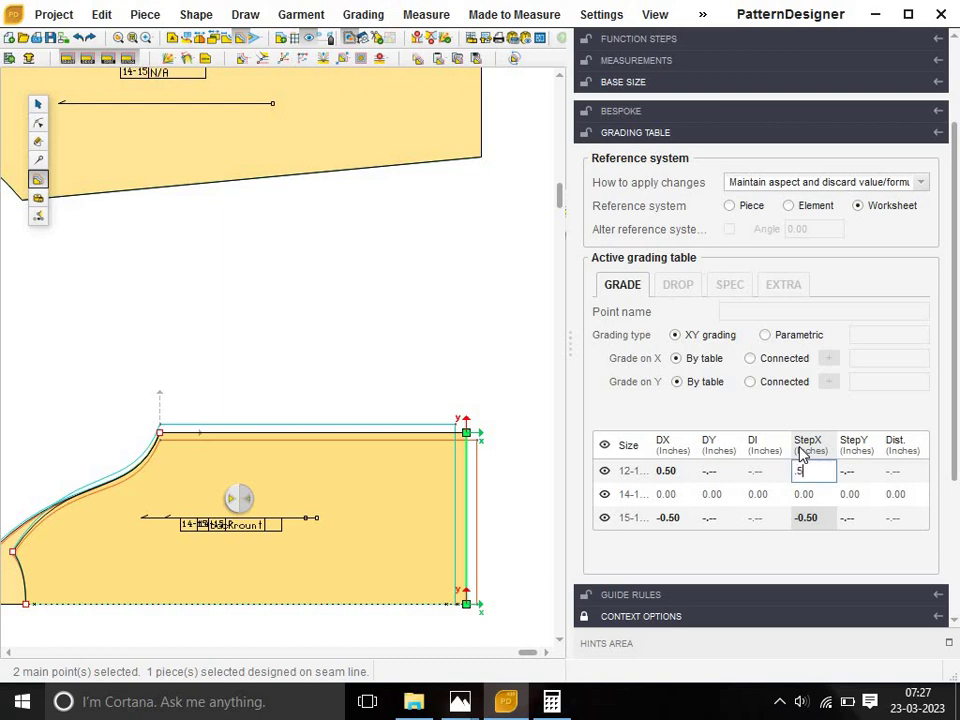
pyautogui.press('Return')
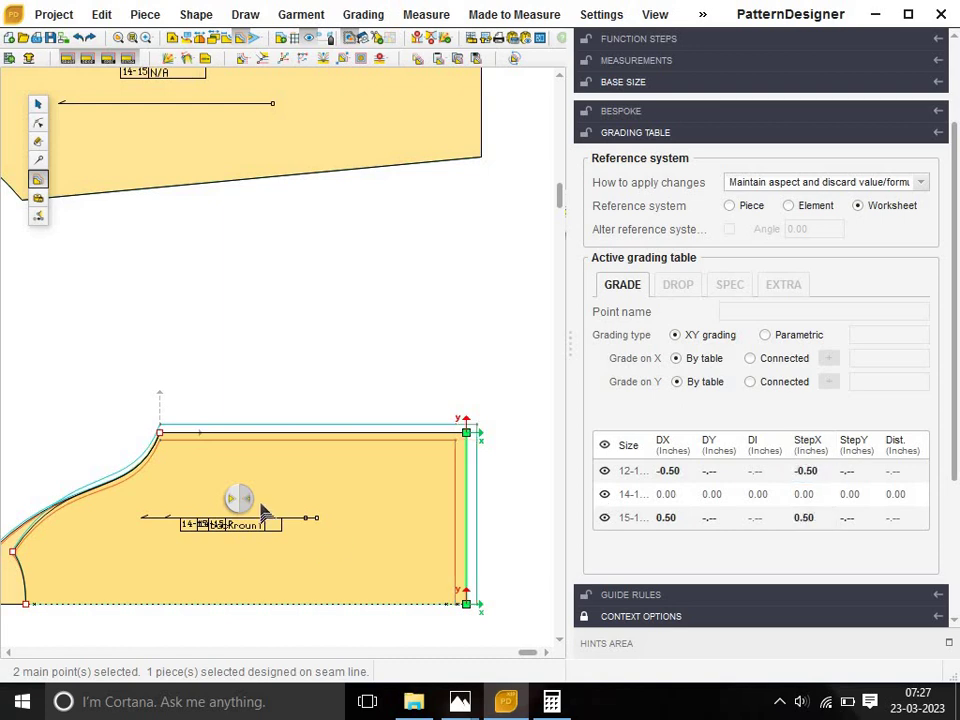
pyautogui.scroll(-1, 262, 512)
pyautogui.scroll(-1, 212, 392)
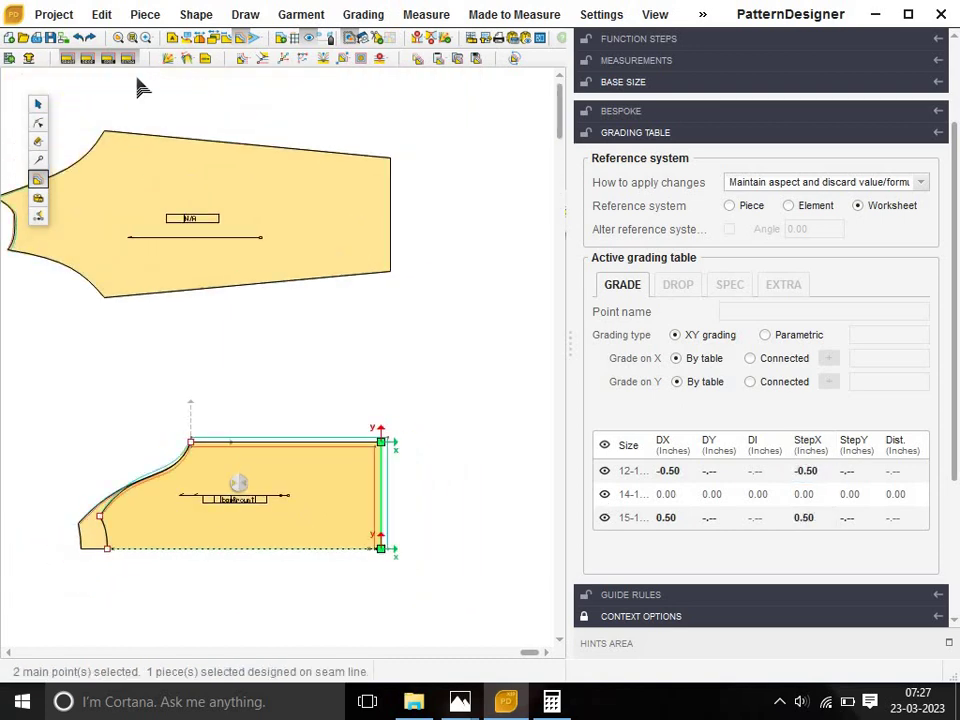
pyautogui.click(133, 40)
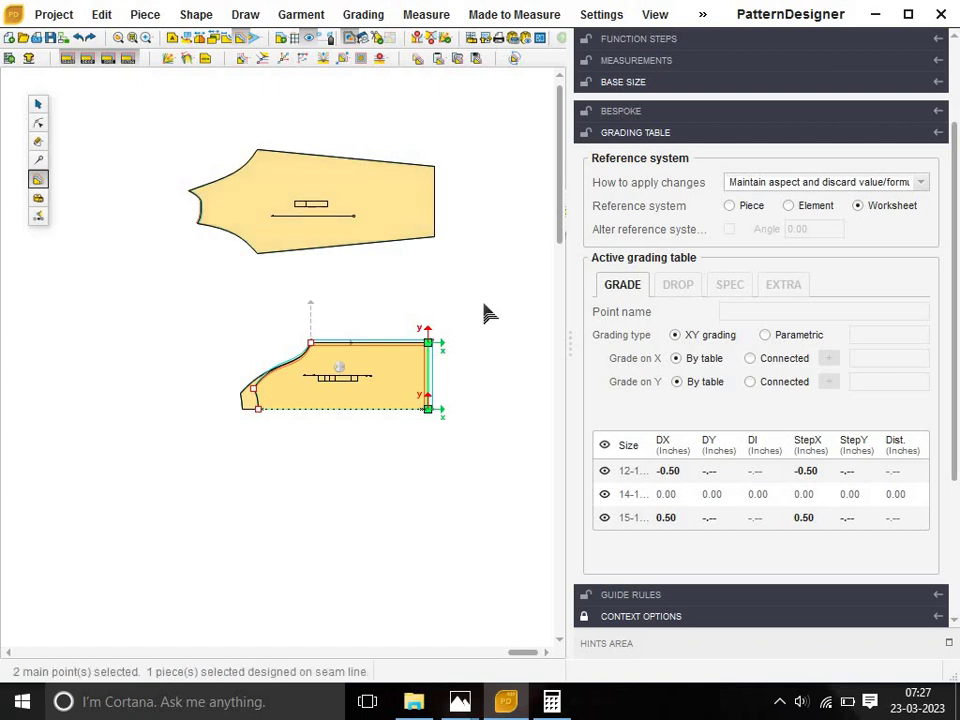
pyautogui.scroll(1, 338, 152)
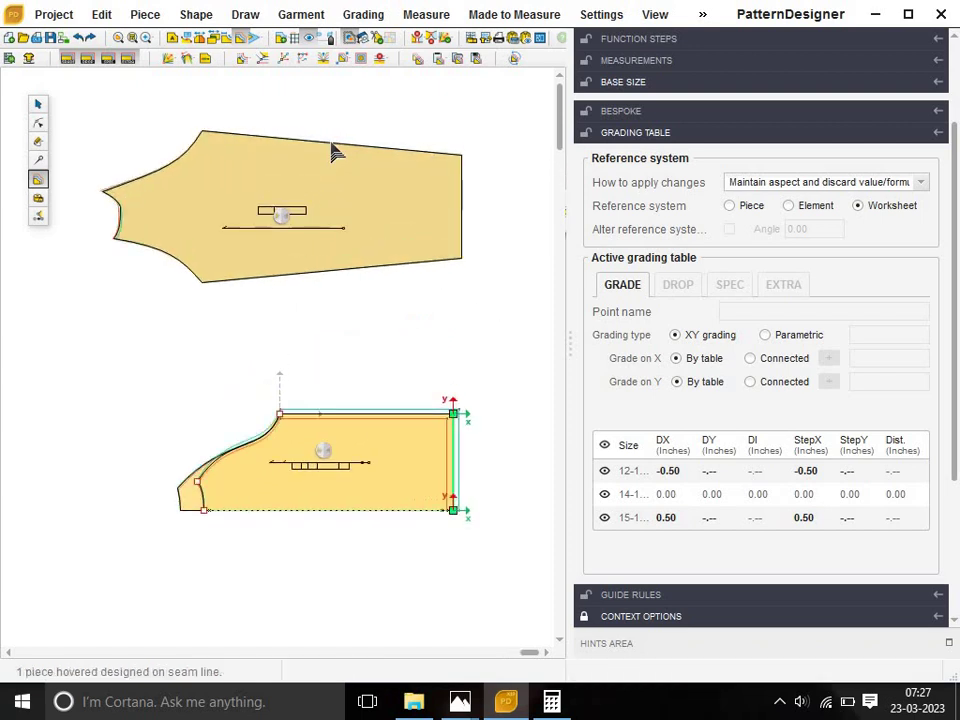
pyautogui.click(38, 104)
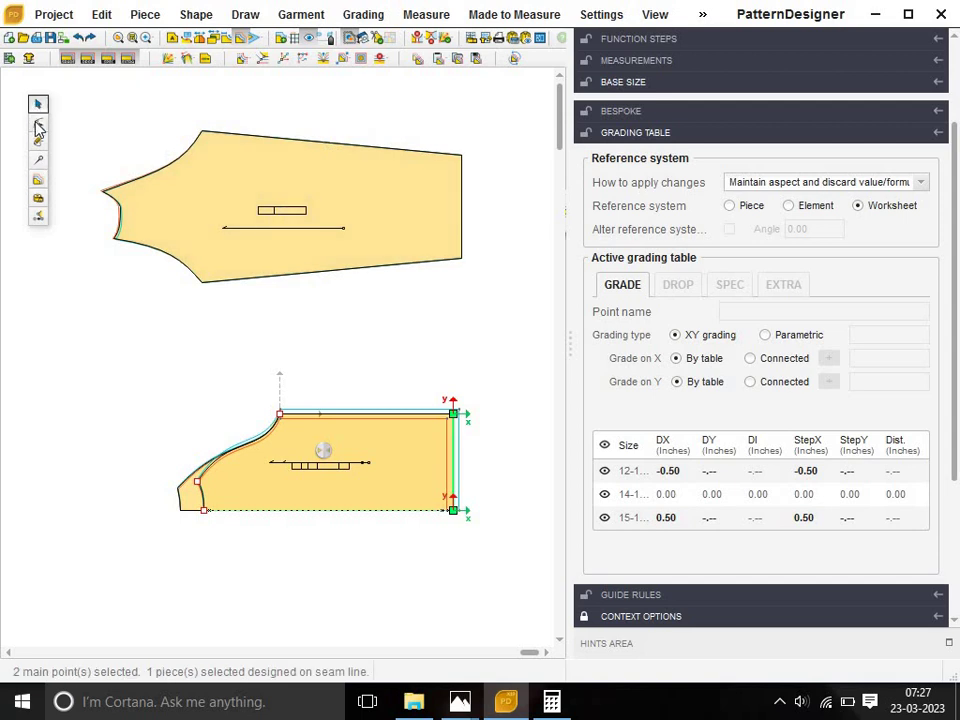
pyautogui.click(405, 363)
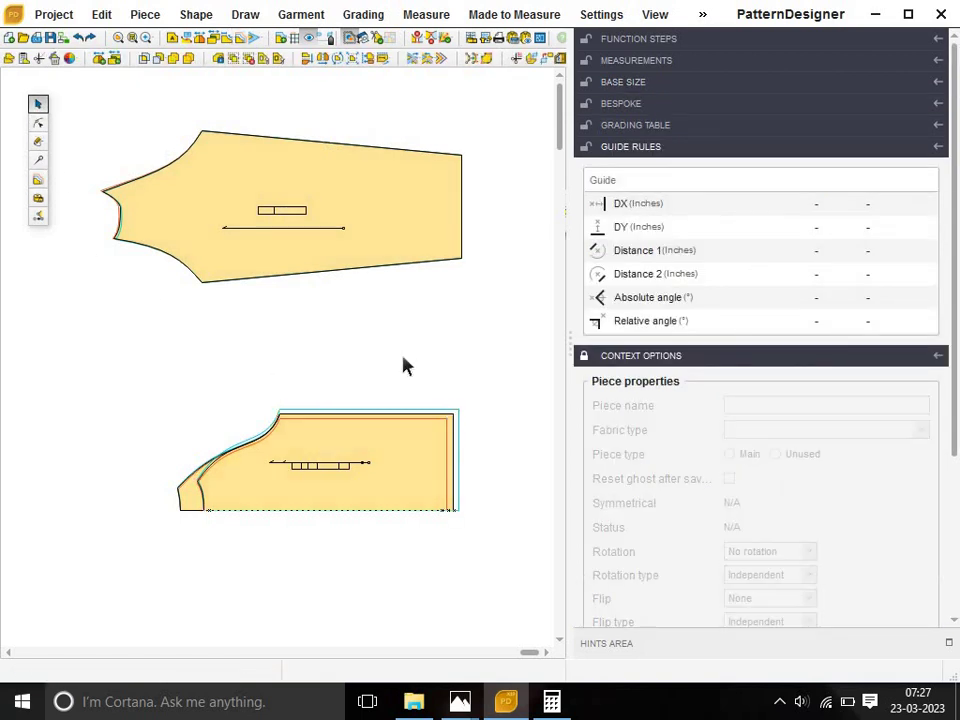
pyautogui.click(35, 181)
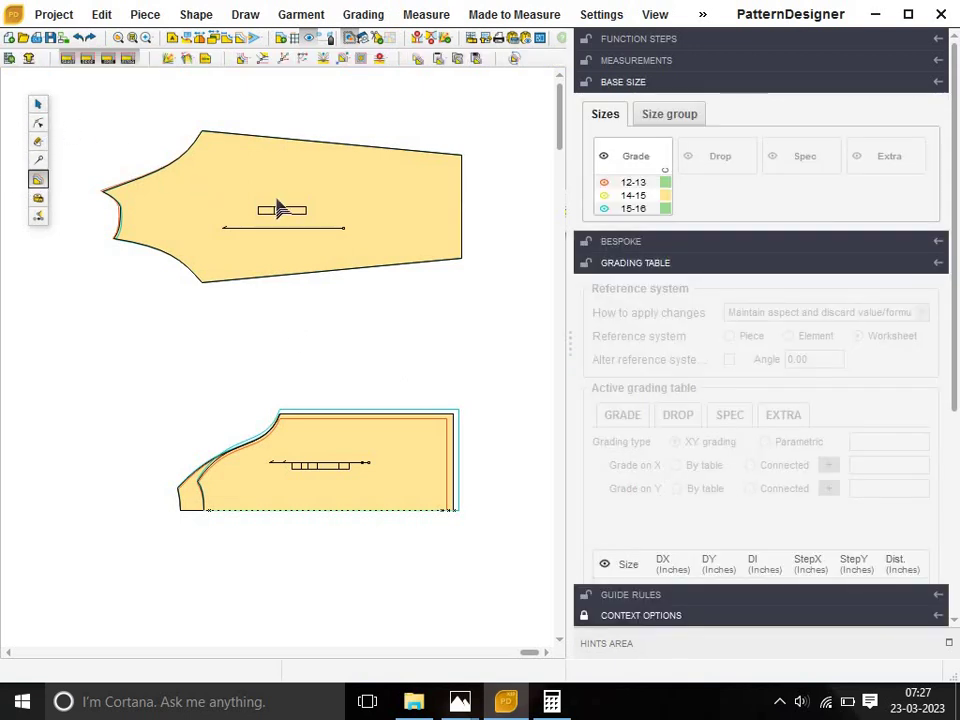
pyautogui.moveTo(460, 701)
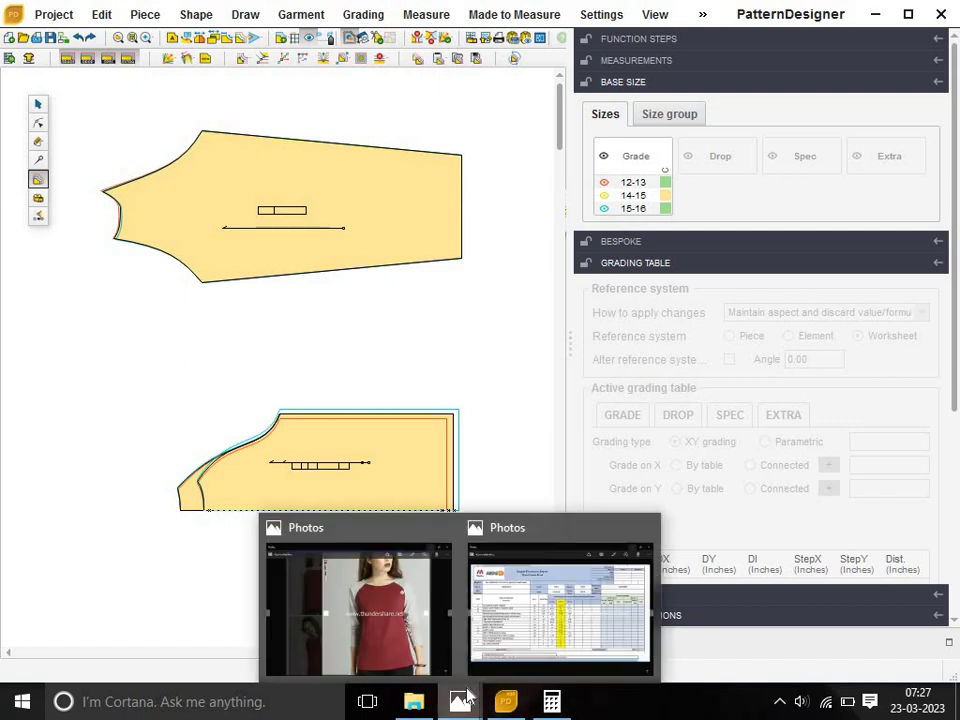
# Bring up the spec sheet photo showing the 12-13Y, 14/15Y and 15-16Y measurements.
pyautogui.click(506, 628)
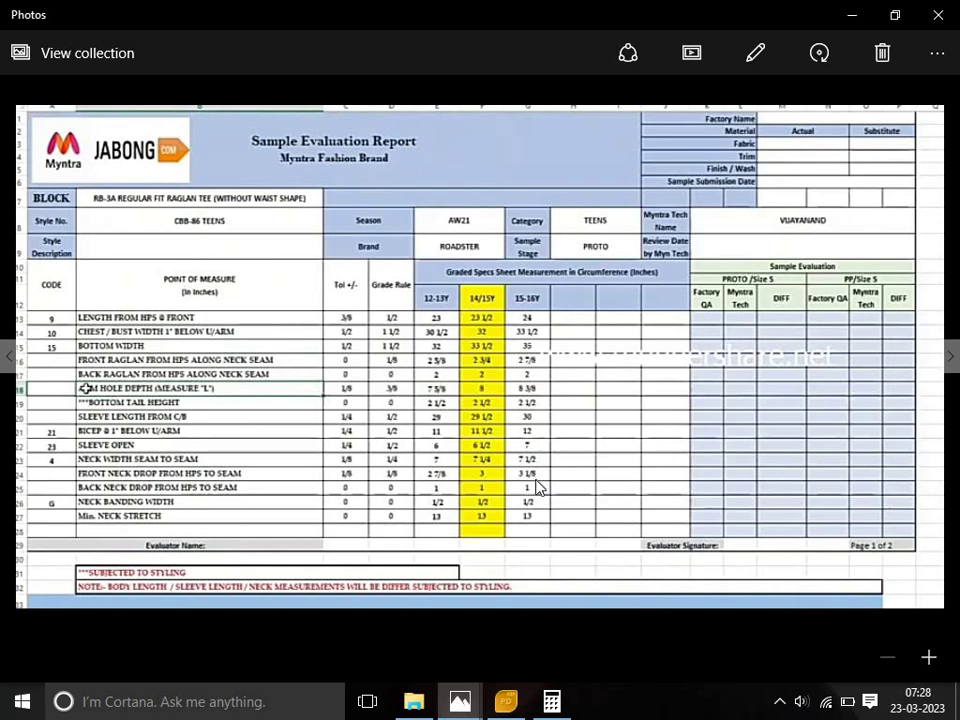
pyautogui.scroll(1, 537, 487)
pyautogui.scroll(1, 537, 487)
pyautogui.scroll(-1, 535, 487)
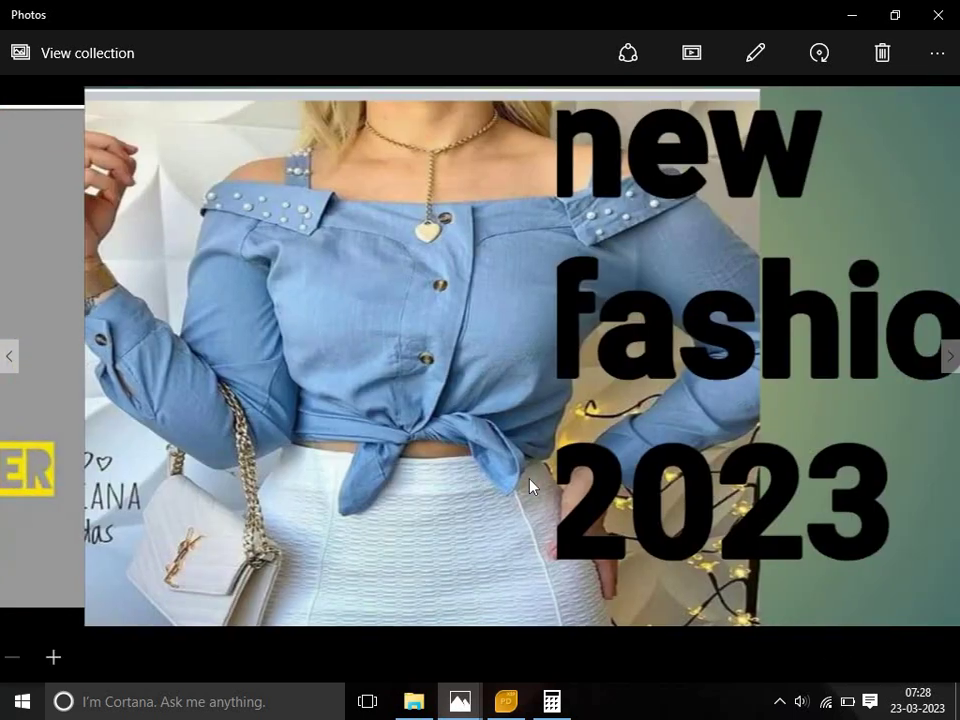
pyautogui.scroll(-1, 530, 487)
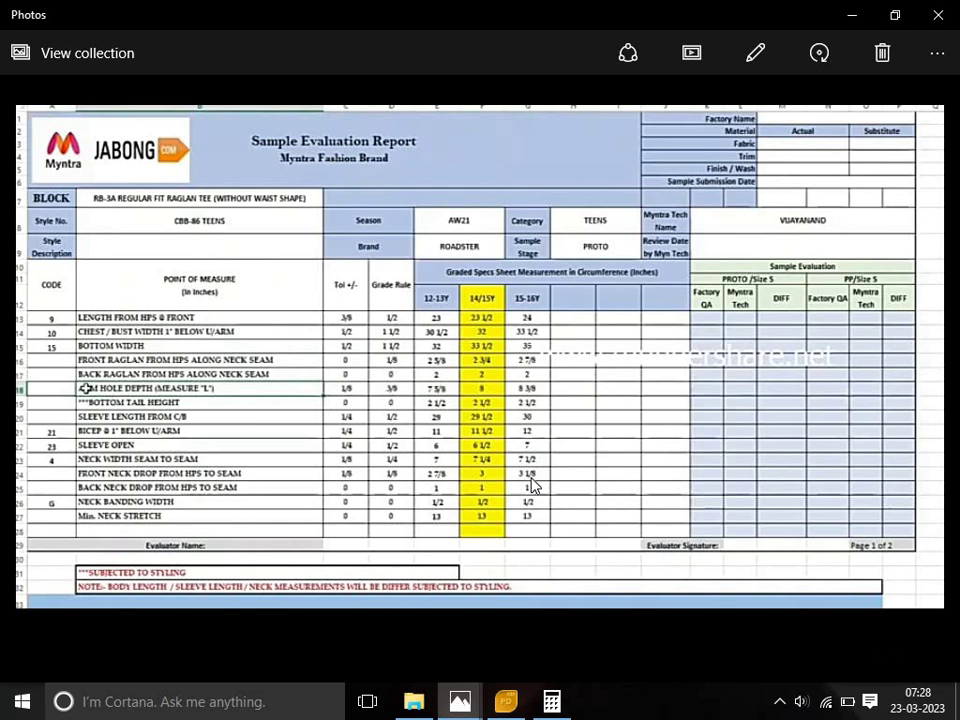
# Compute 7 ÷ 8 = 0.875 in Calculator, then minimise it to show the spec sheet.
pyautogui.click(551, 706)
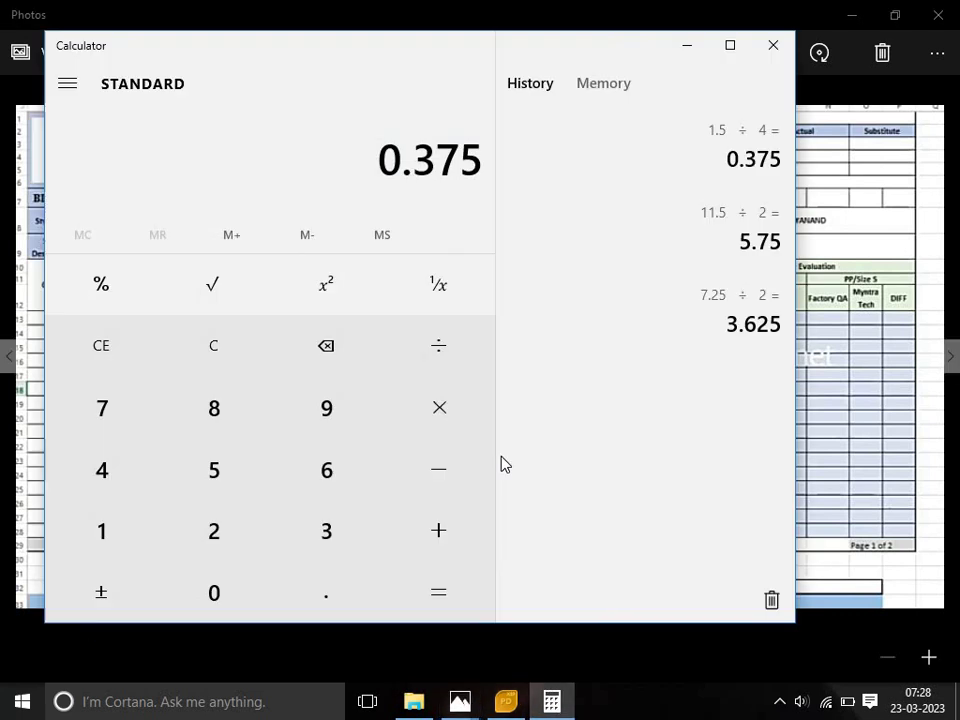
pyautogui.click(214, 358)
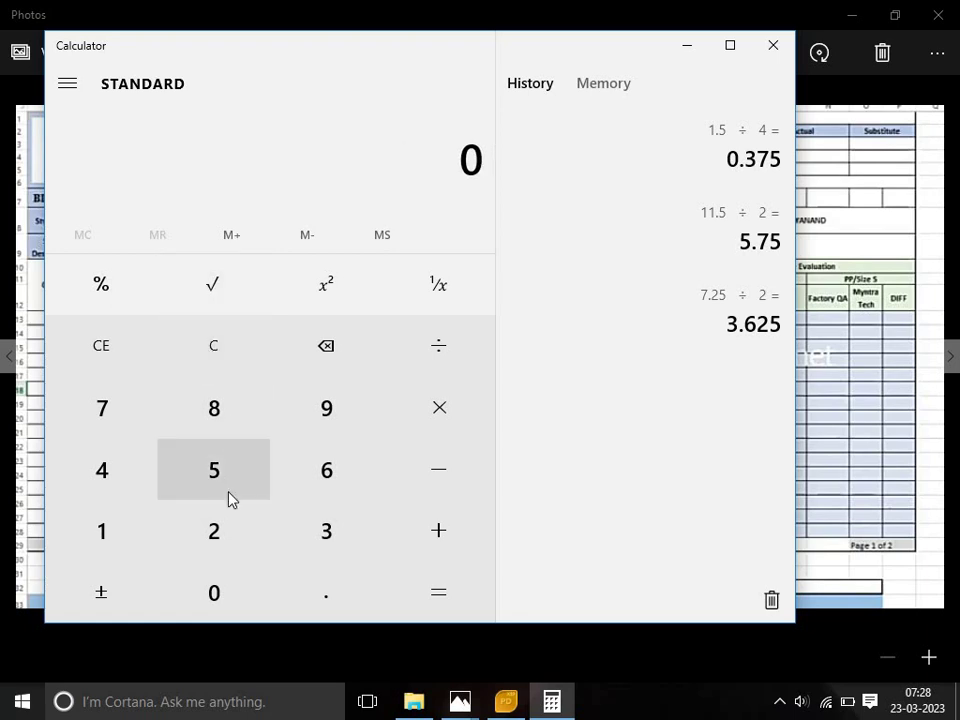
pyautogui.click(125, 423)
pyautogui.click(431, 358)
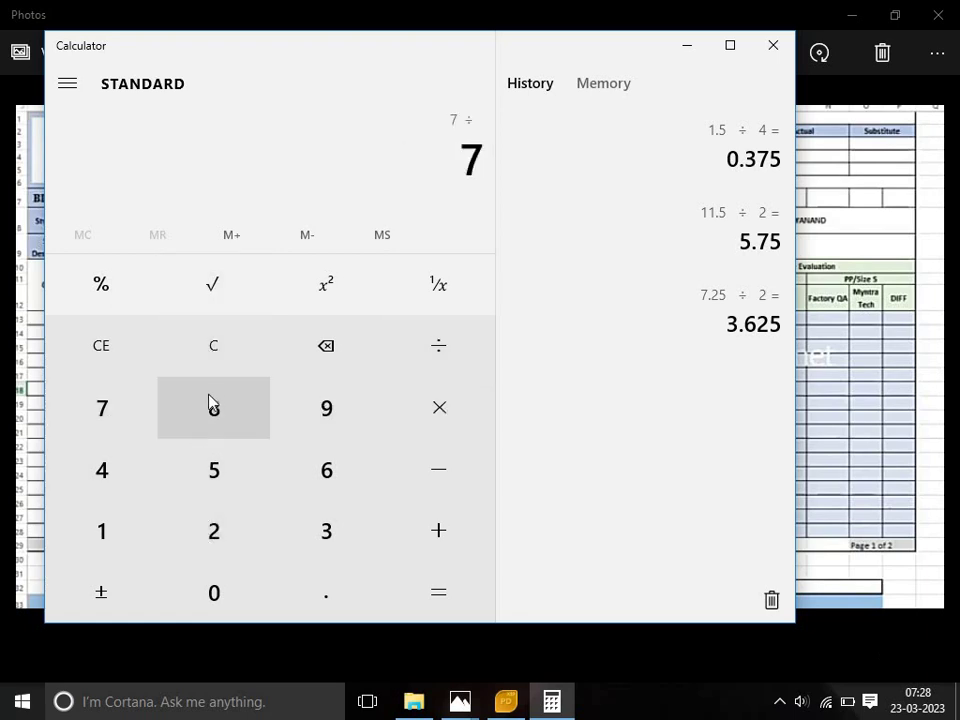
pyautogui.click(210, 402)
pyautogui.click(437, 594)
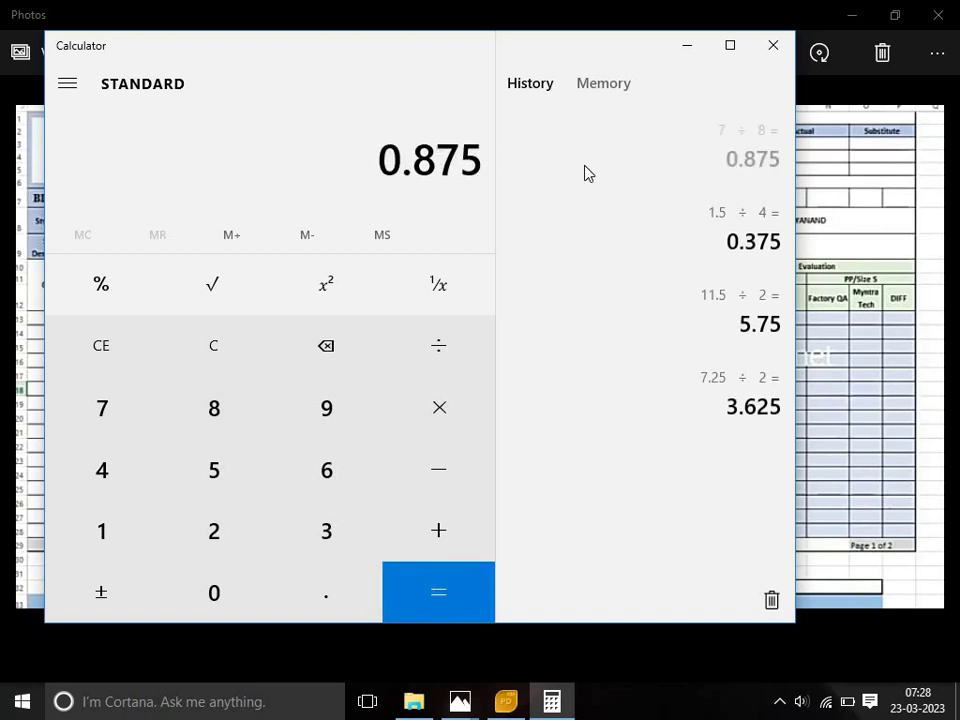
pyautogui.click(687, 49)
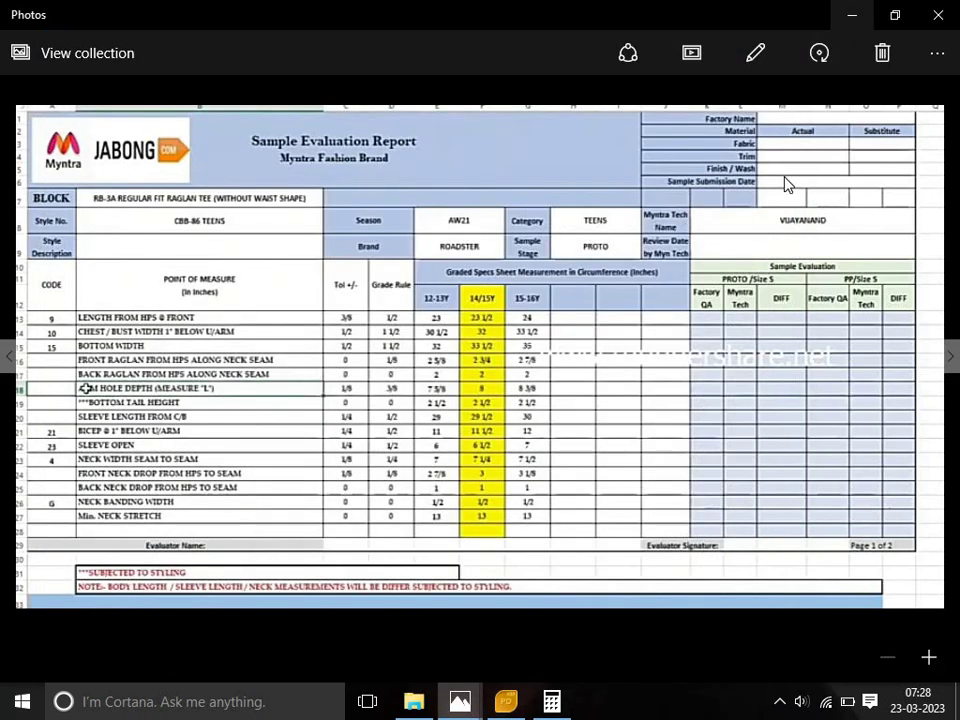
# Select the lower piece's two curved-edge points and enter StepX .88 for size 12-13.
pyautogui.click(851, 14)
pyautogui.scroll(2, 203, 505)
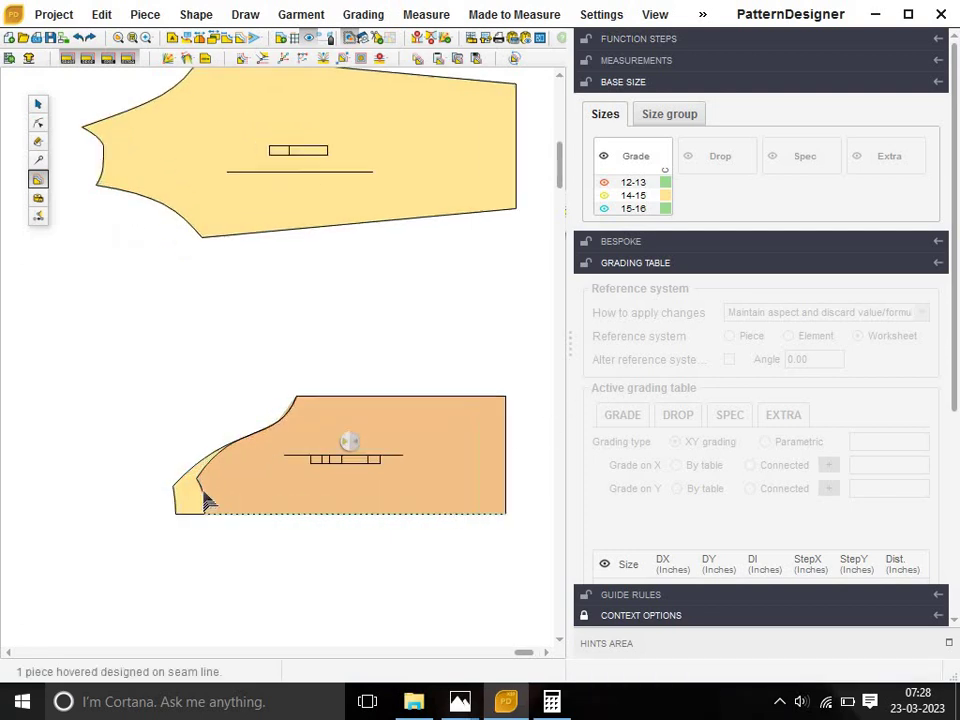
pyautogui.scroll(2, 206, 499)
pyautogui.scroll(2, 204, 495)
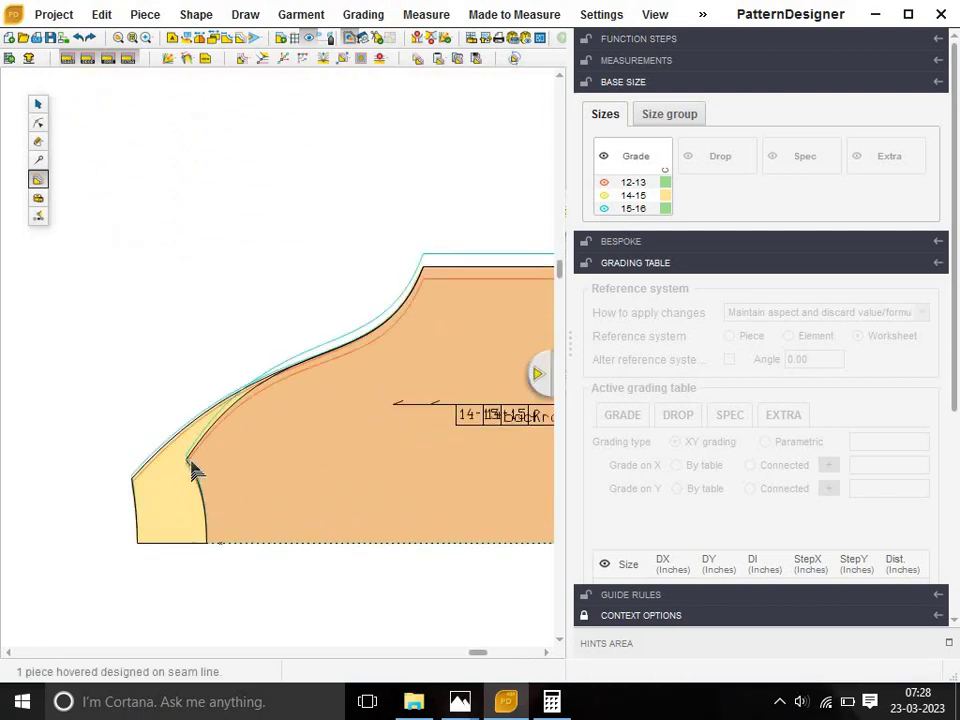
pyautogui.click(190, 468)
pyautogui.moveTo(184, 454); pyautogui.dragTo(231, 564)
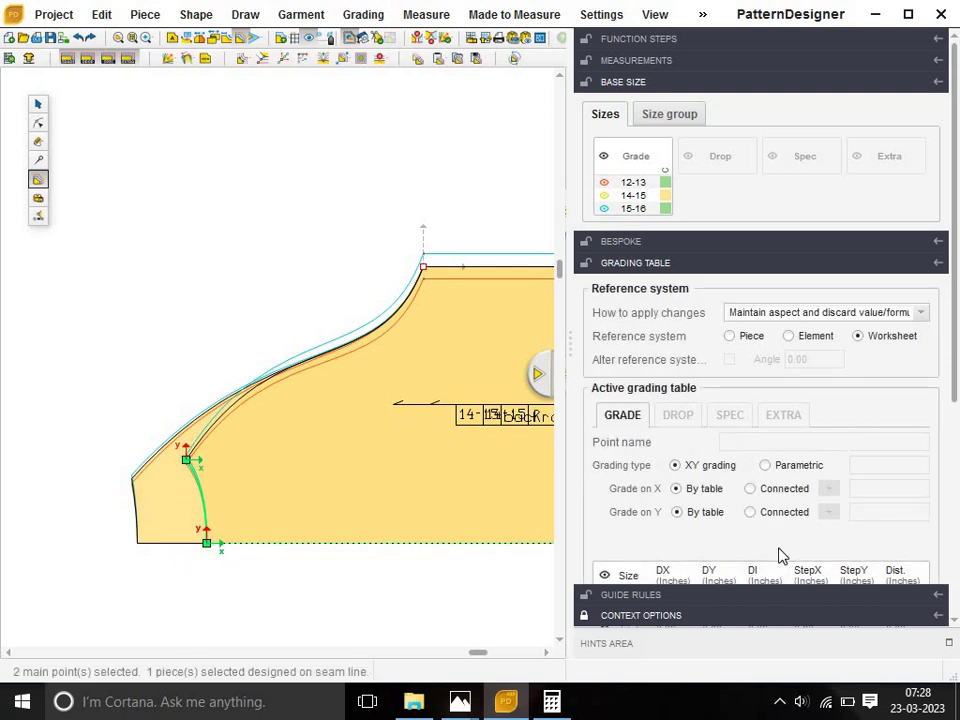
pyautogui.scroll(-3, 782, 557)
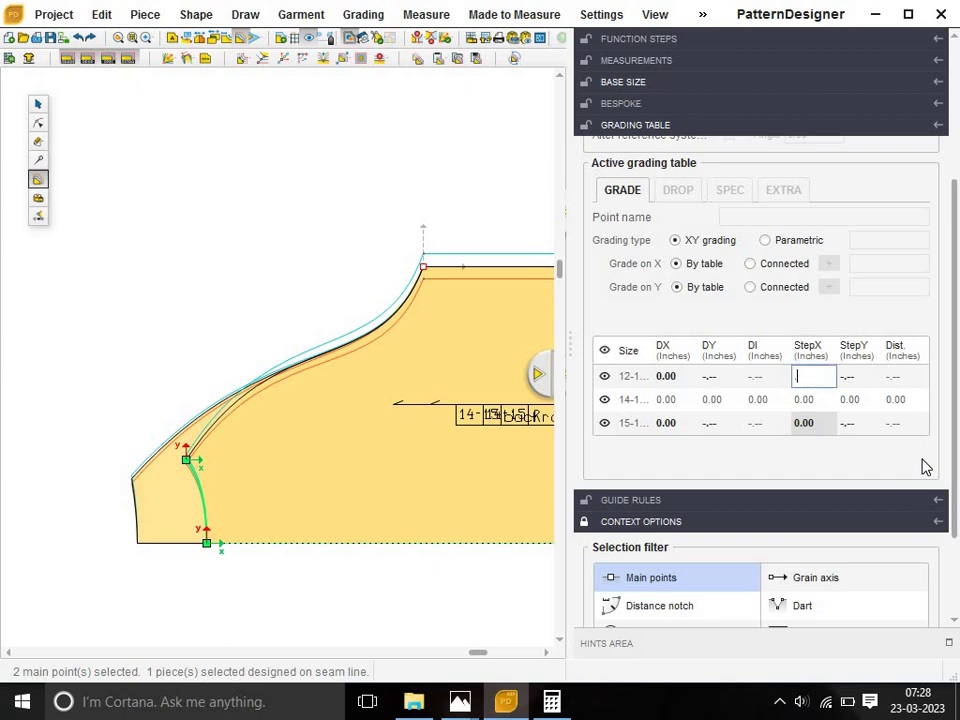
pyautogui.write('.88')
pyautogui.press('Return')
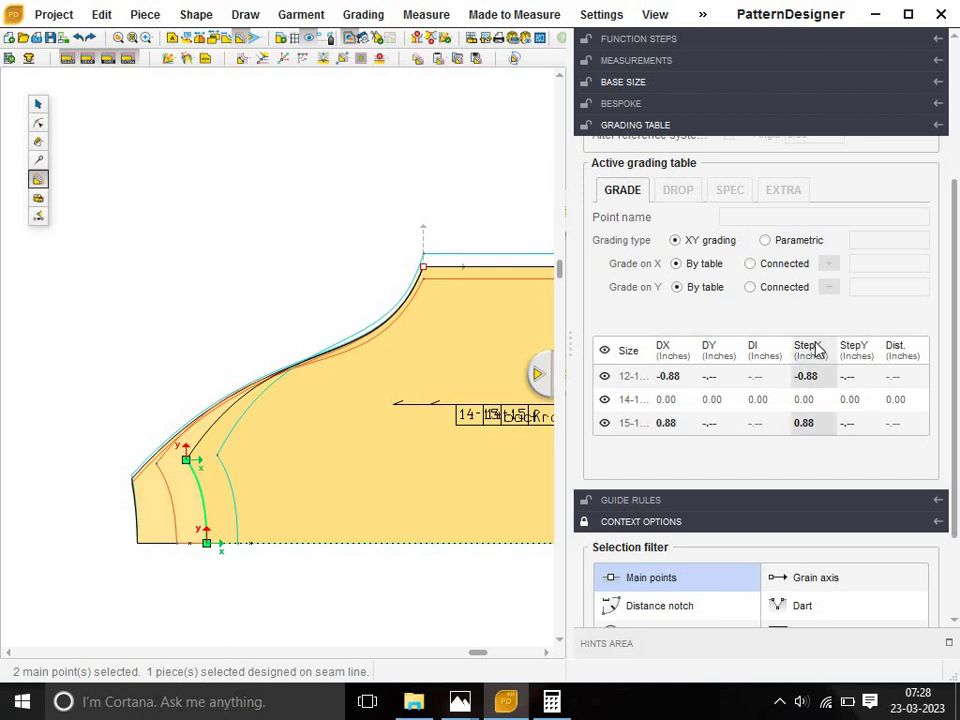
# Correct the size 12-13 StepX to 0.08, giving ±0.08 across sizes.
pyautogui.press('BackSpace')
pyautogui.write('.')
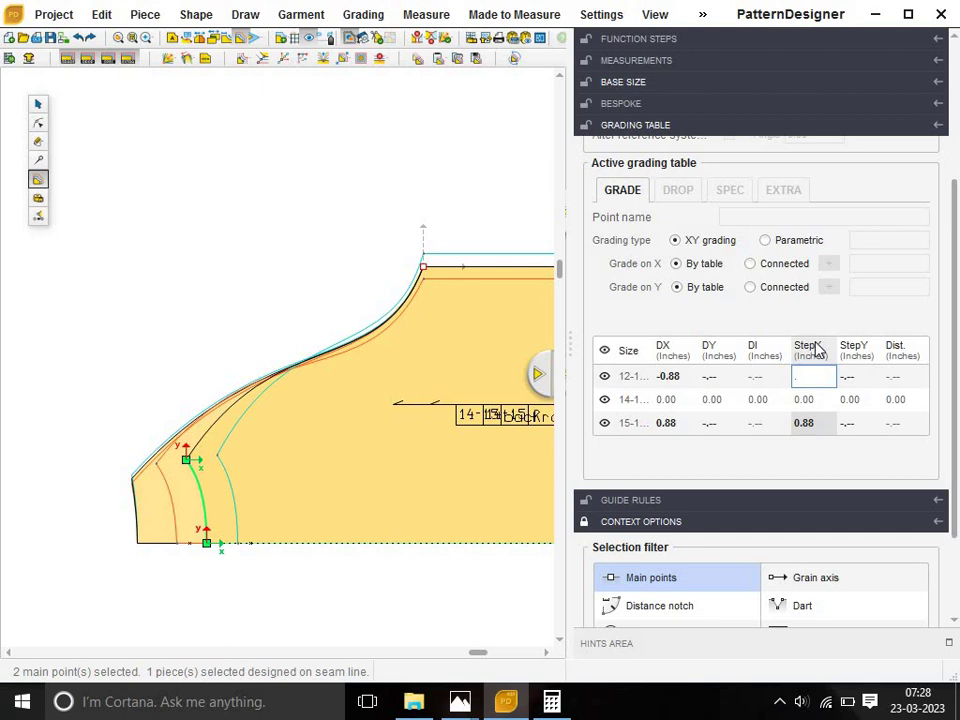
pyautogui.write('08')
pyautogui.press('Return')
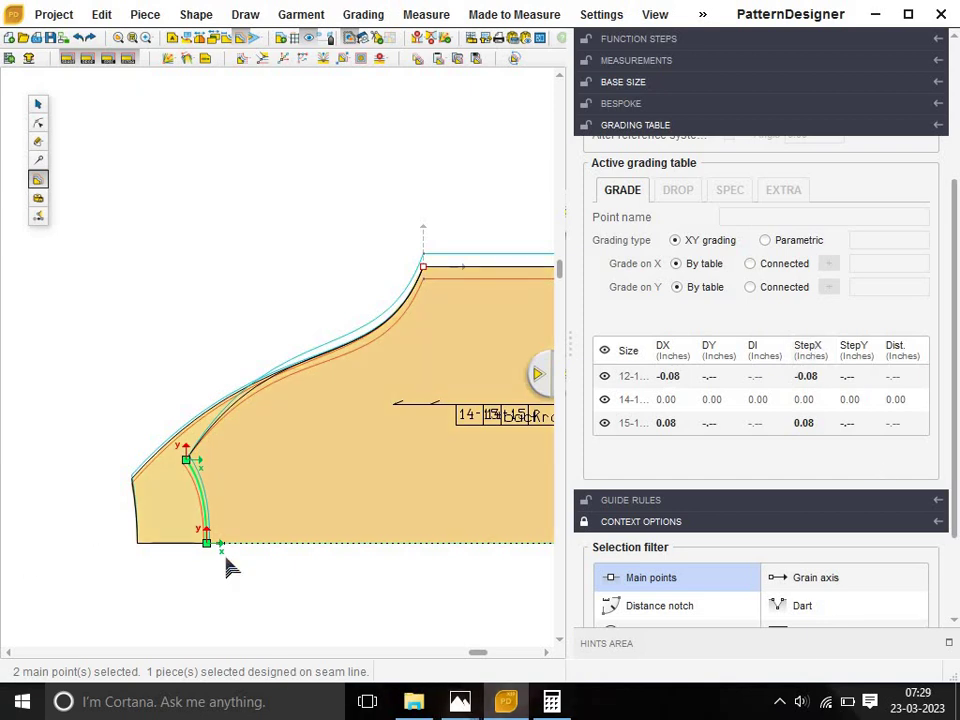
pyautogui.scroll(-1, 220, 561)
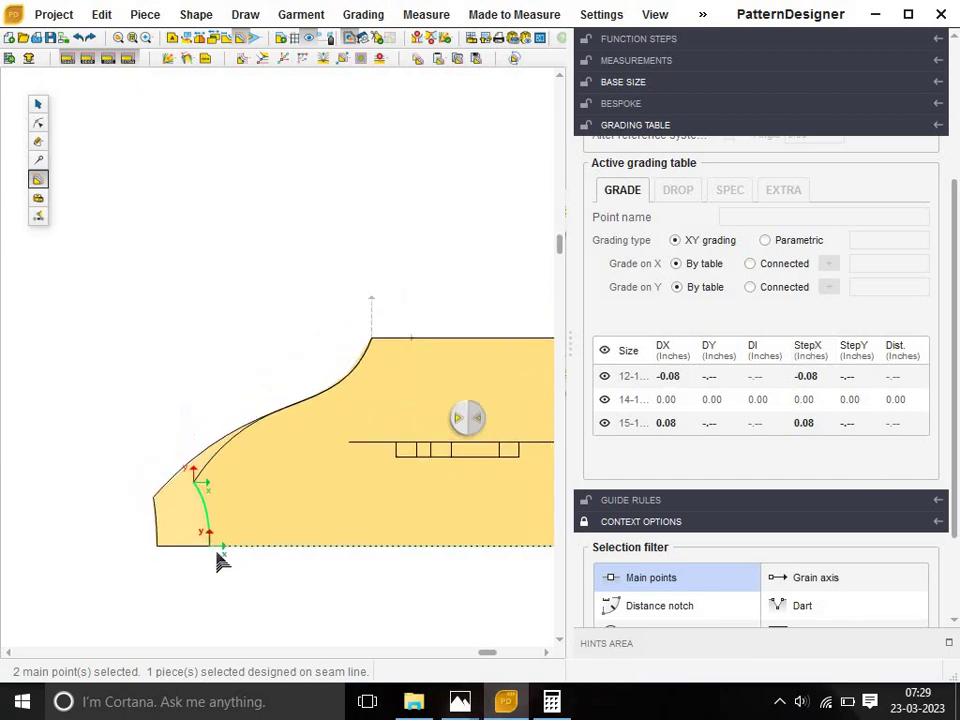
pyautogui.scroll(-2, 218, 561)
pyautogui.scroll(-2, 218, 561)
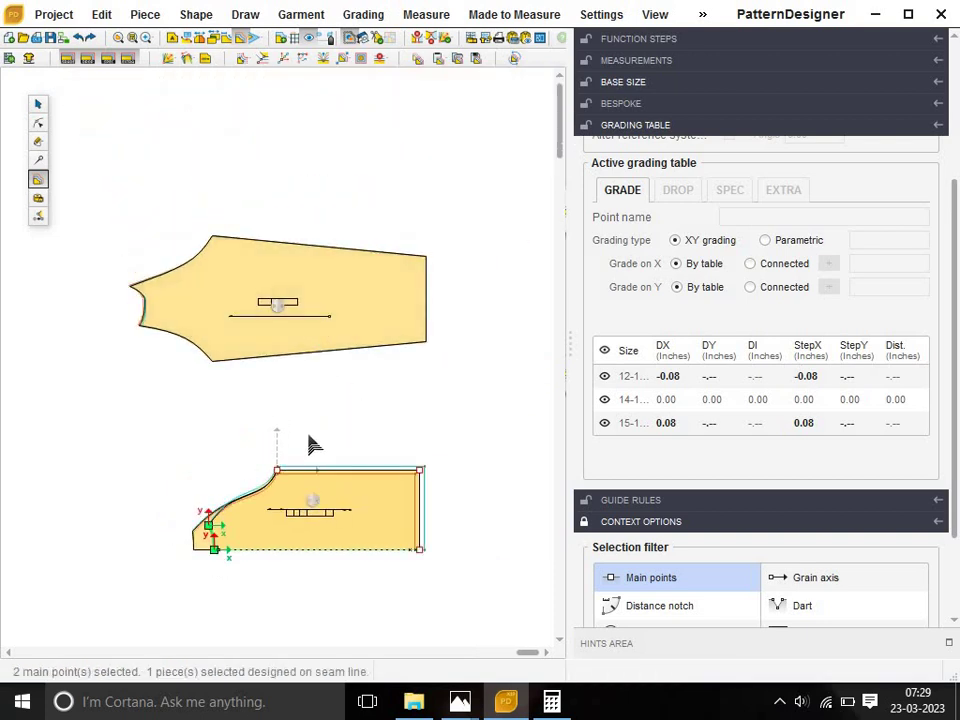
pyautogui.click(310, 507)
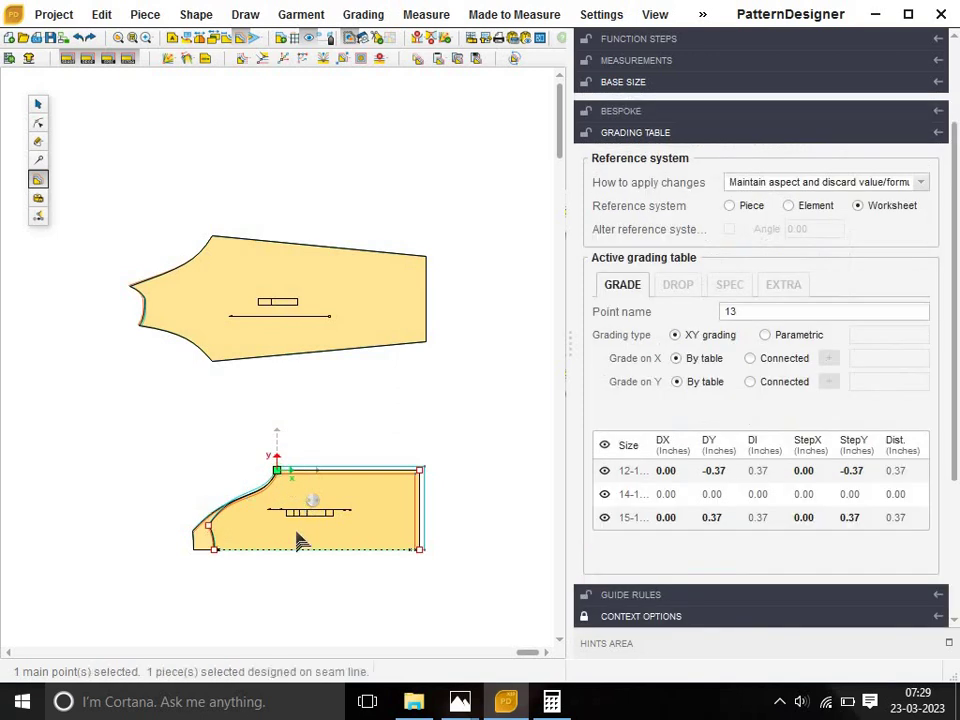
pyautogui.moveTo(460, 701)
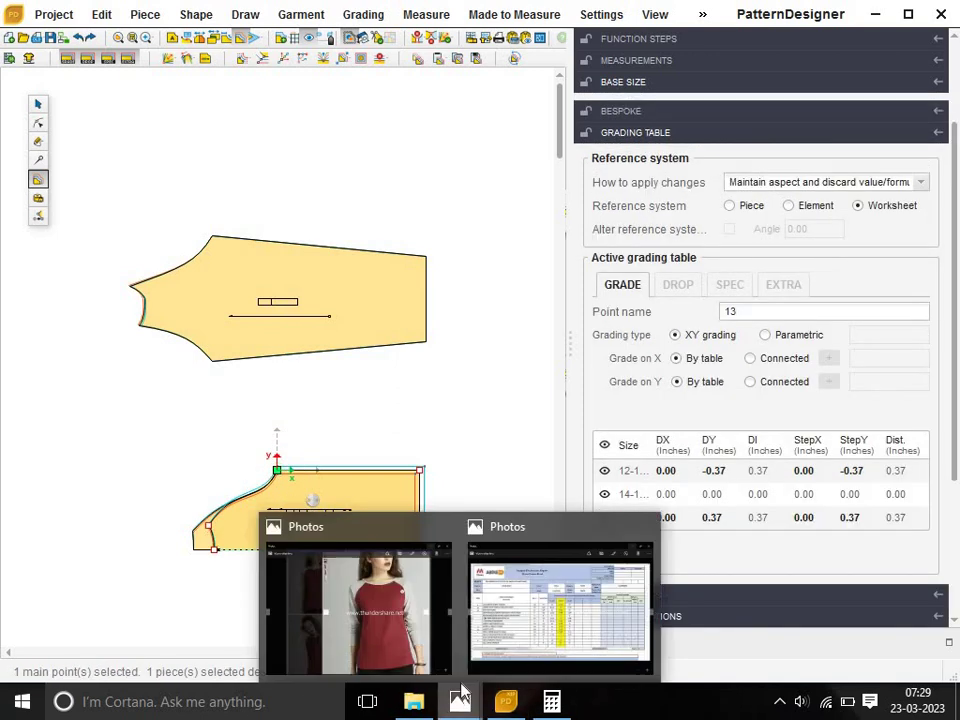
# Show the Sample Evaluation Report listing measurements for sizes 12-13Y, 14/15Y and 15-16Y.
pyautogui.click(531, 632)
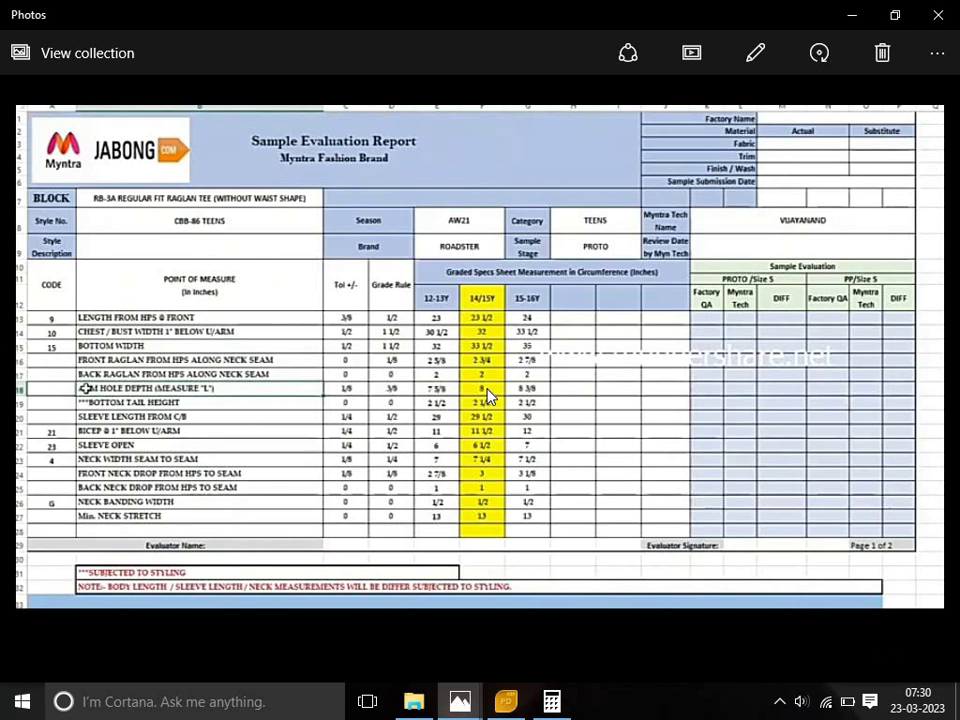
pyautogui.moveTo(478, 400)
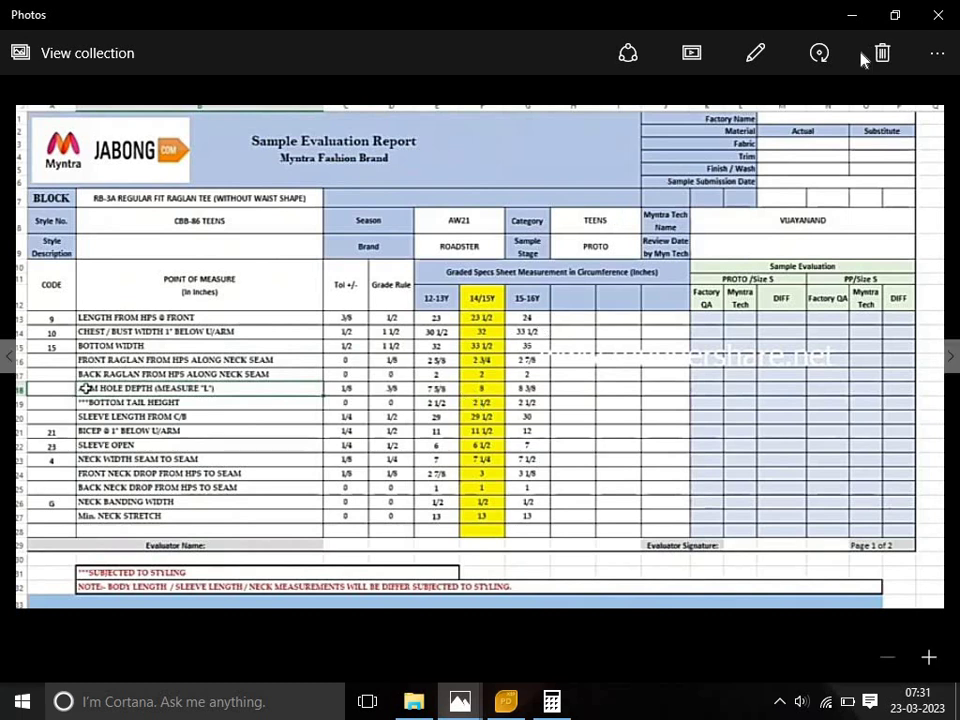
# Grade body point 13 with a StepX of -0.25.
pyautogui.click(851, 15)
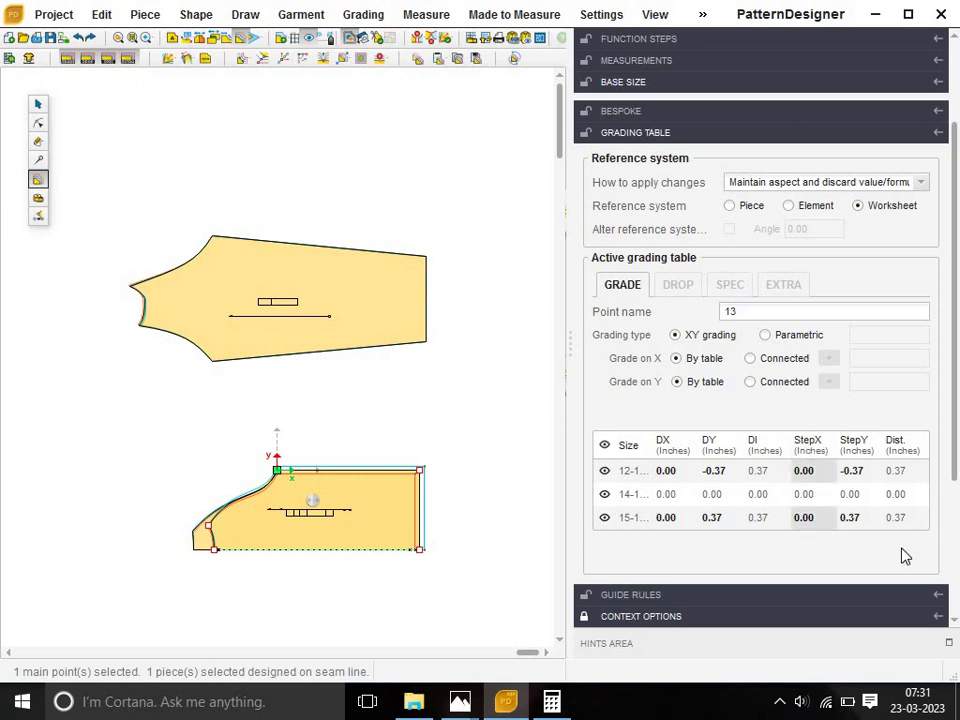
pyautogui.write('-')
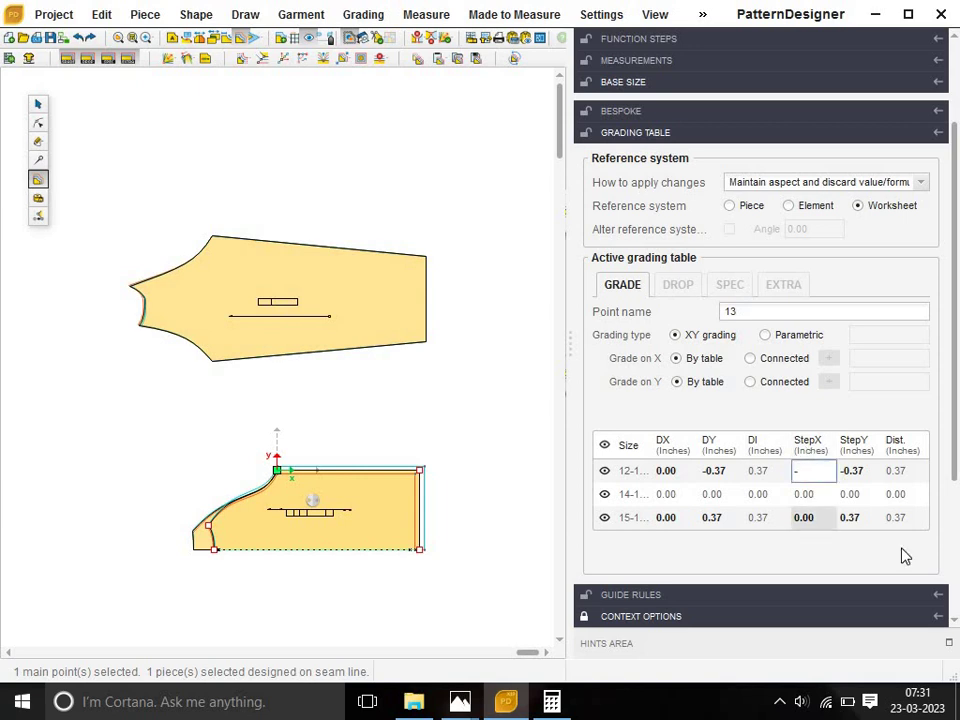
pyautogui.write('0.')
pyautogui.write('25')
pyautogui.press('Return')
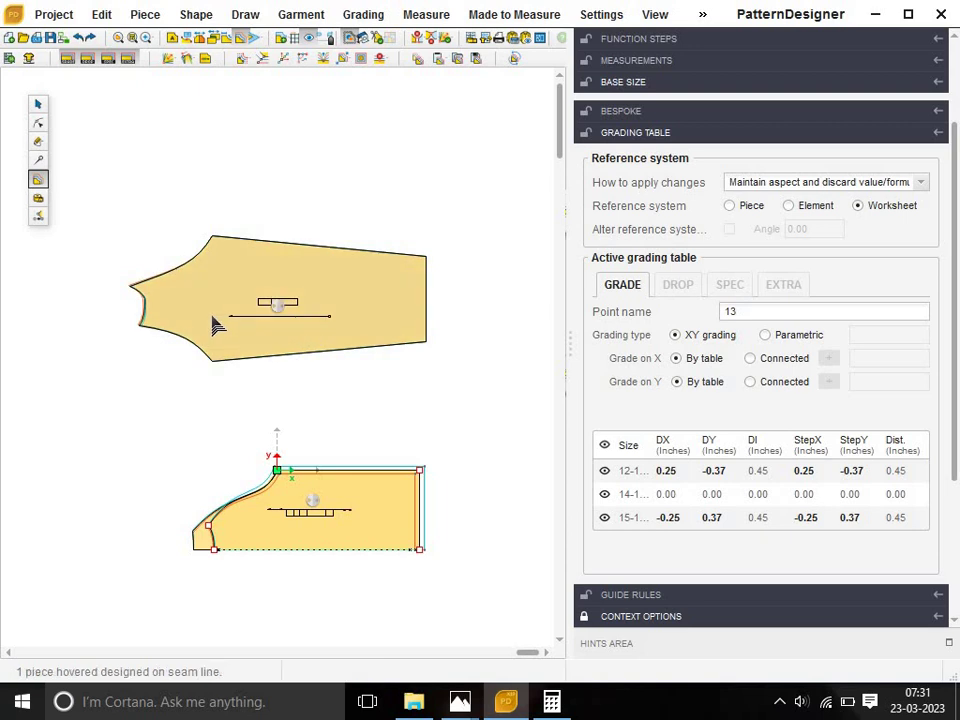
# Grade the upper sleeve's two underarm corner points with a StepX of 0.25.
pyautogui.click(186, 253)
pyautogui.moveTo(175, 201); pyautogui.dragTo(270, 432)
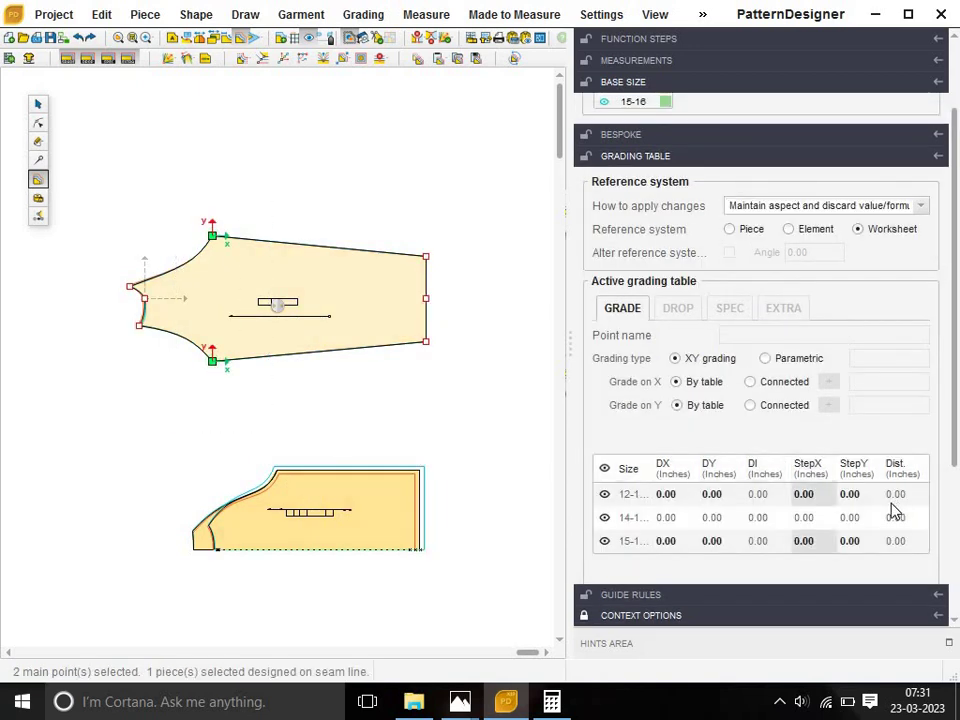
pyautogui.write('.2')
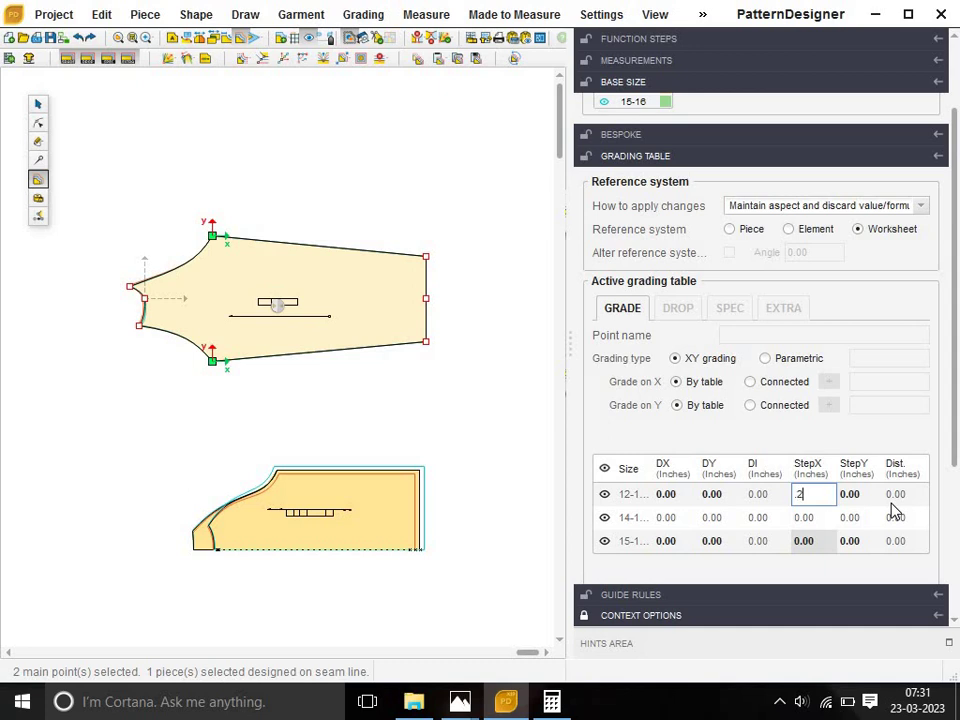
pyautogui.write('5')
pyautogui.press('Return')
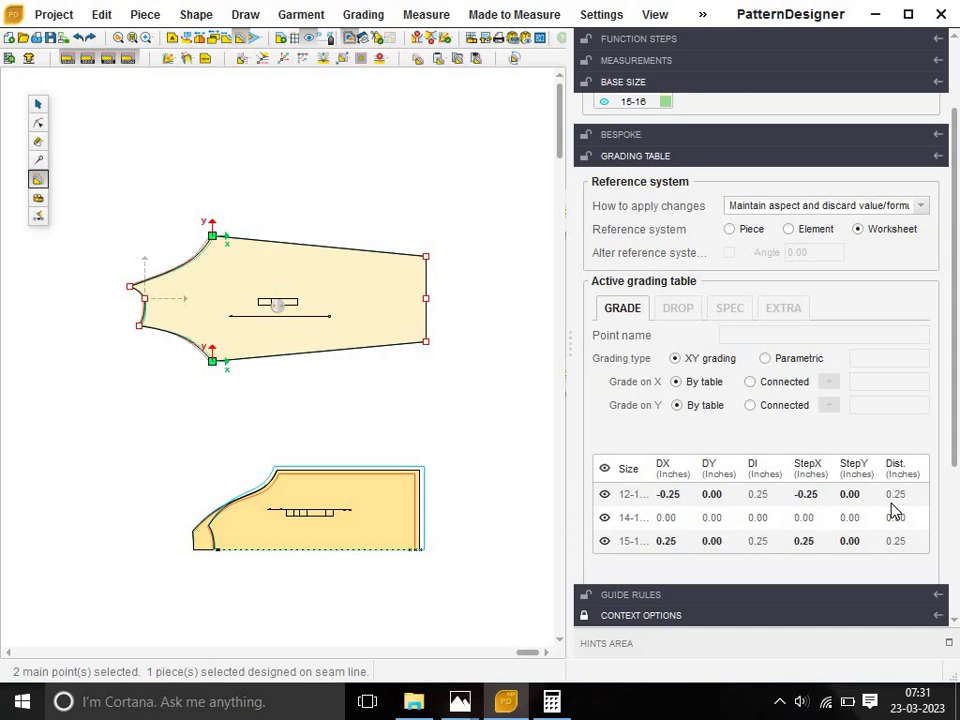
pyautogui.scroll(2, 268, 294)
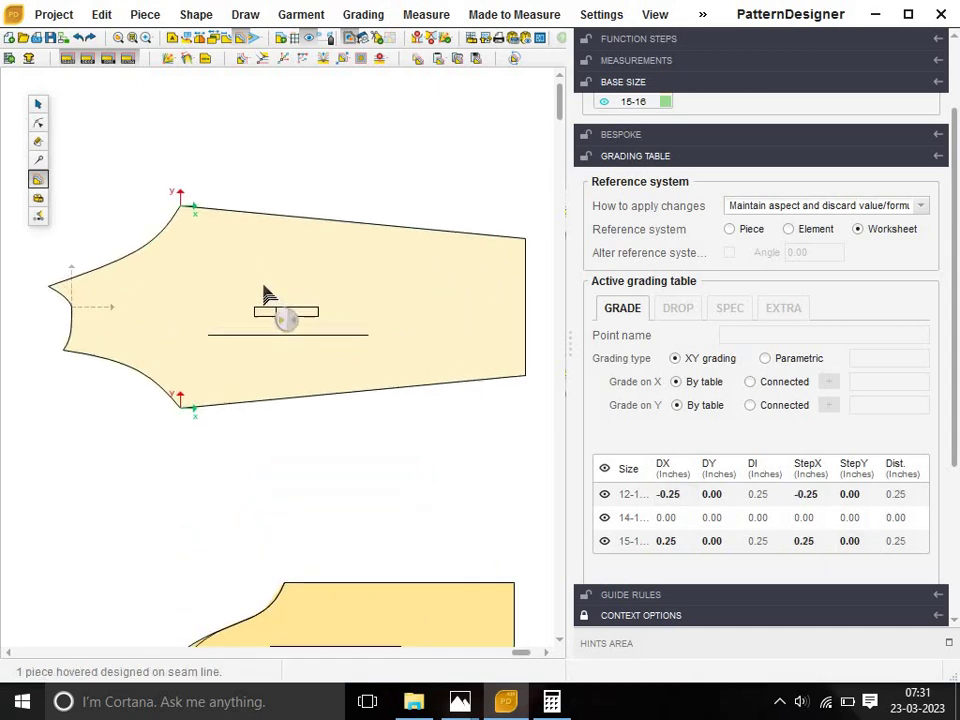
pyautogui.scroll(-2, 263, 293)
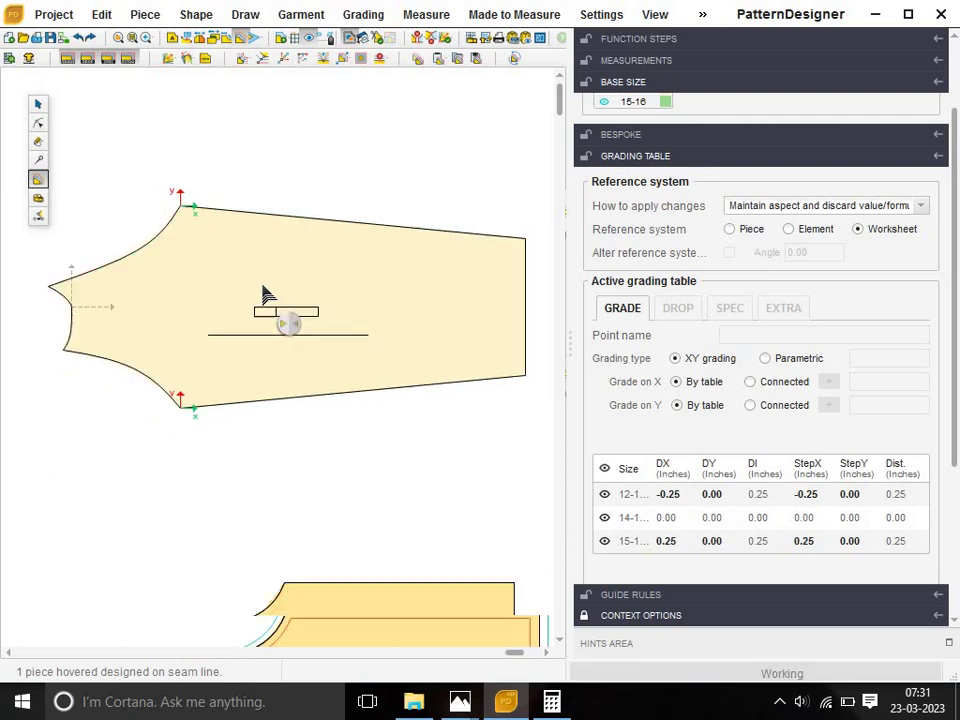
pyautogui.click(260, 292)
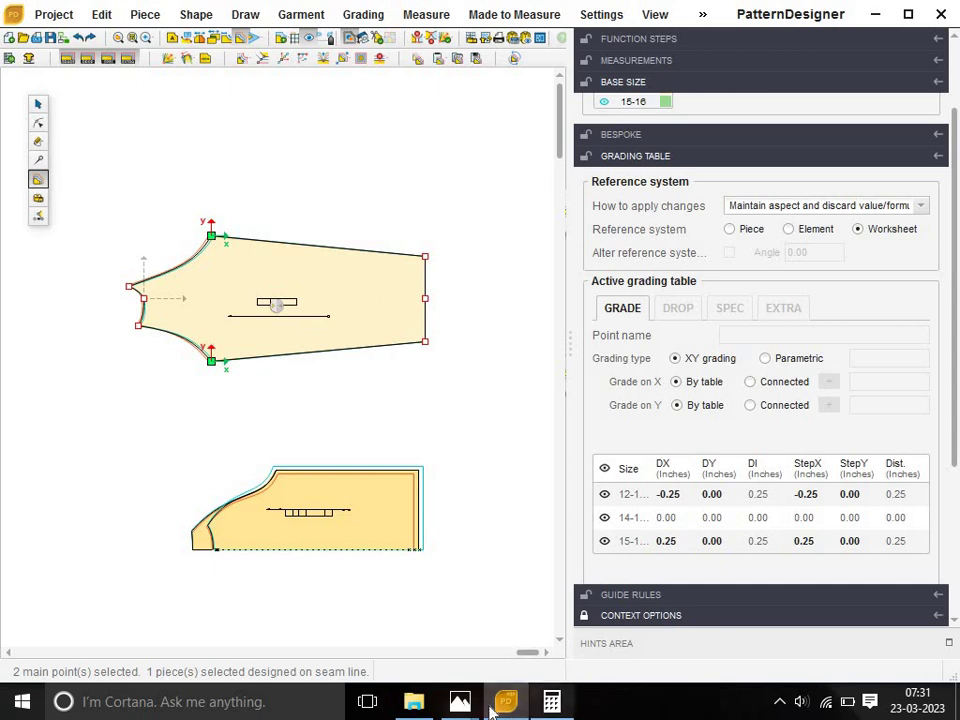
pyautogui.moveTo(460, 702)
pyautogui.click(538, 630)
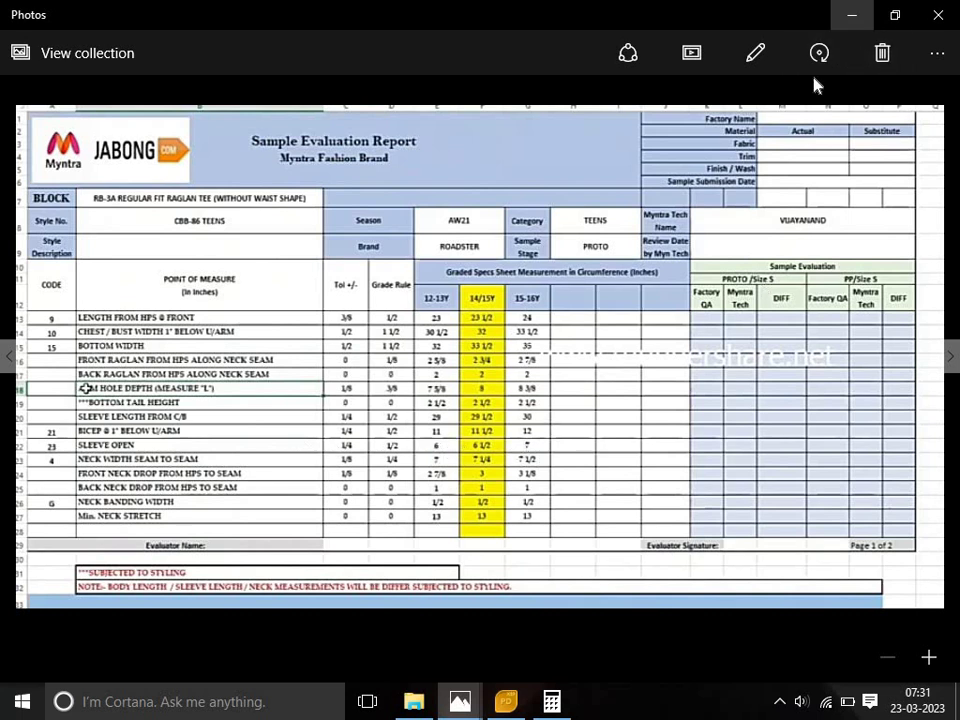
# Make sleeve point 17 the origin and select point 18, which reads Y 4.23.
pyautogui.hotkey('alt', 'Tab')
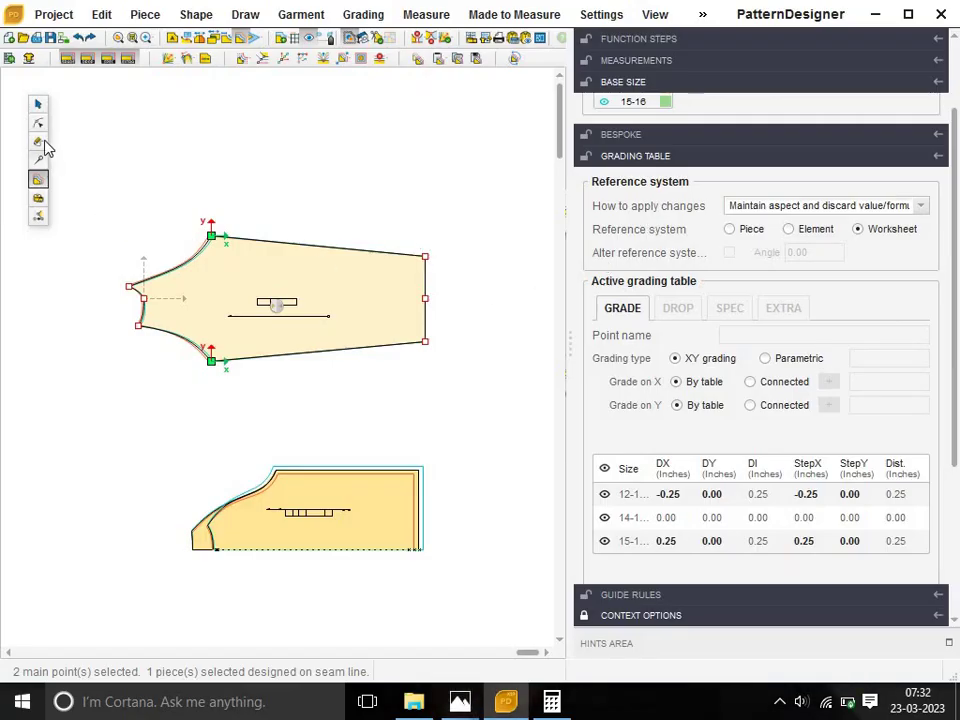
pyautogui.click(39, 123)
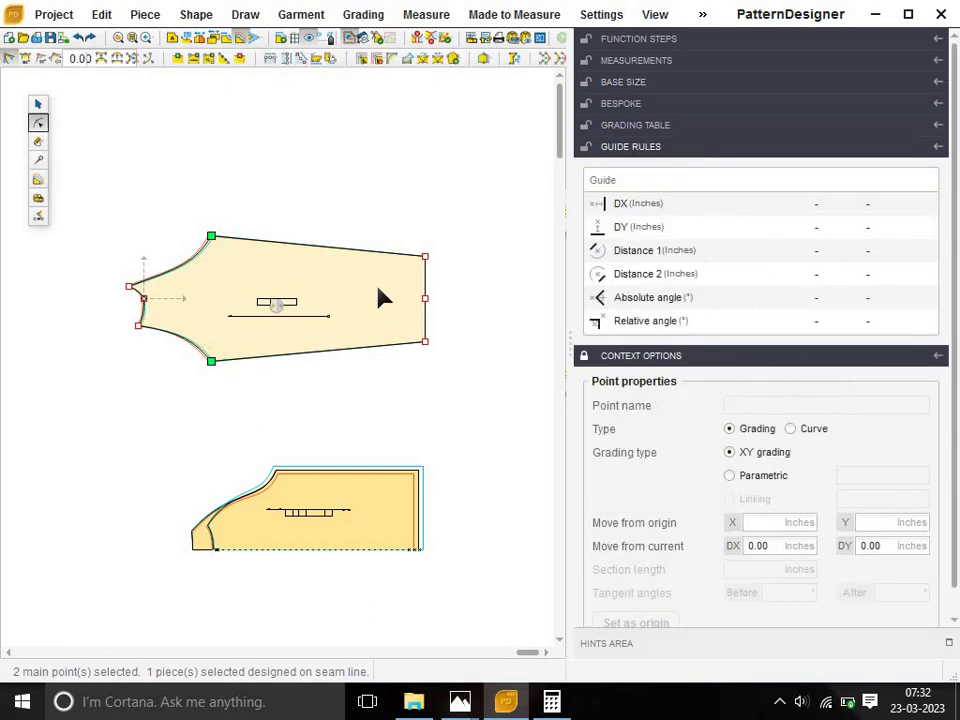
pyautogui.click(442, 306)
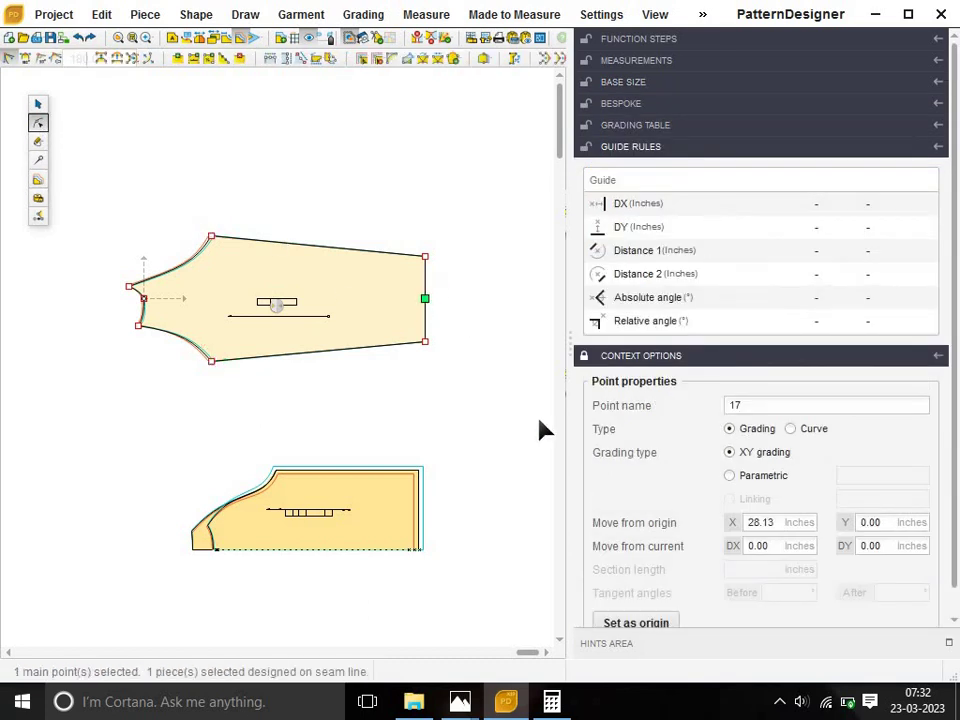
pyautogui.click(651, 621)
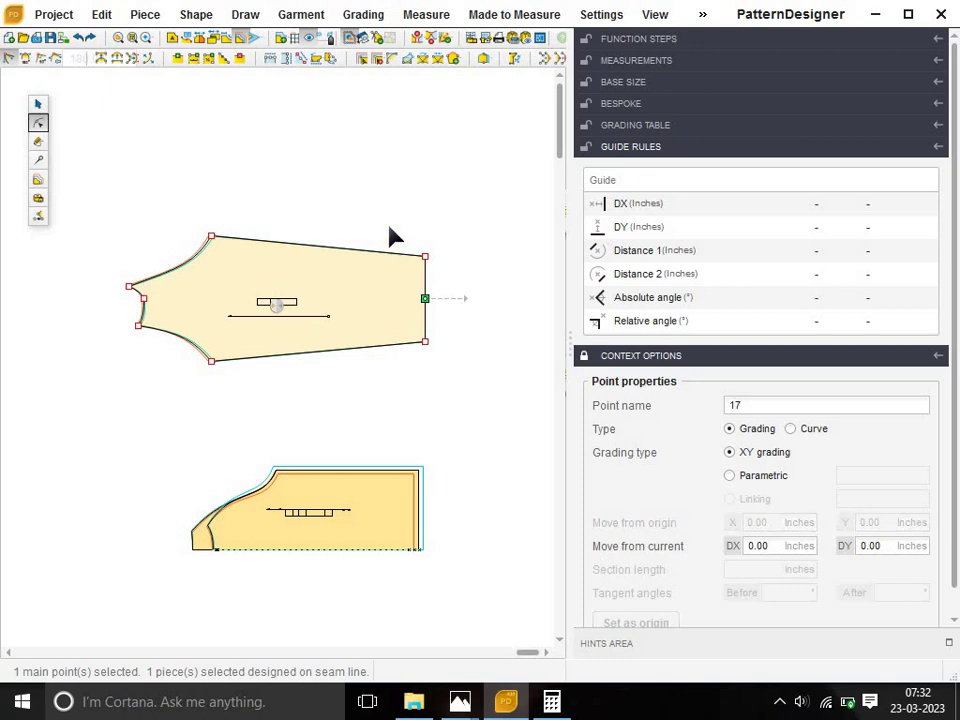
pyautogui.moveTo(472, 278); pyautogui.dragTo(466, 278)
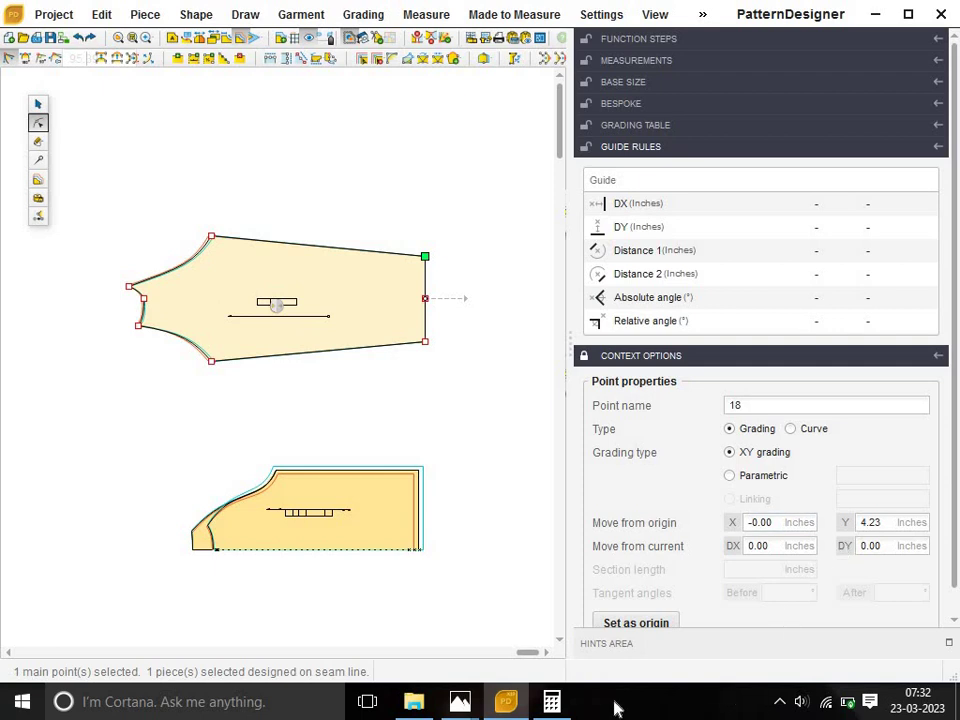
# Divide 6.5 by 2 in Calculator to get 3.25.
pyautogui.click(552, 701)
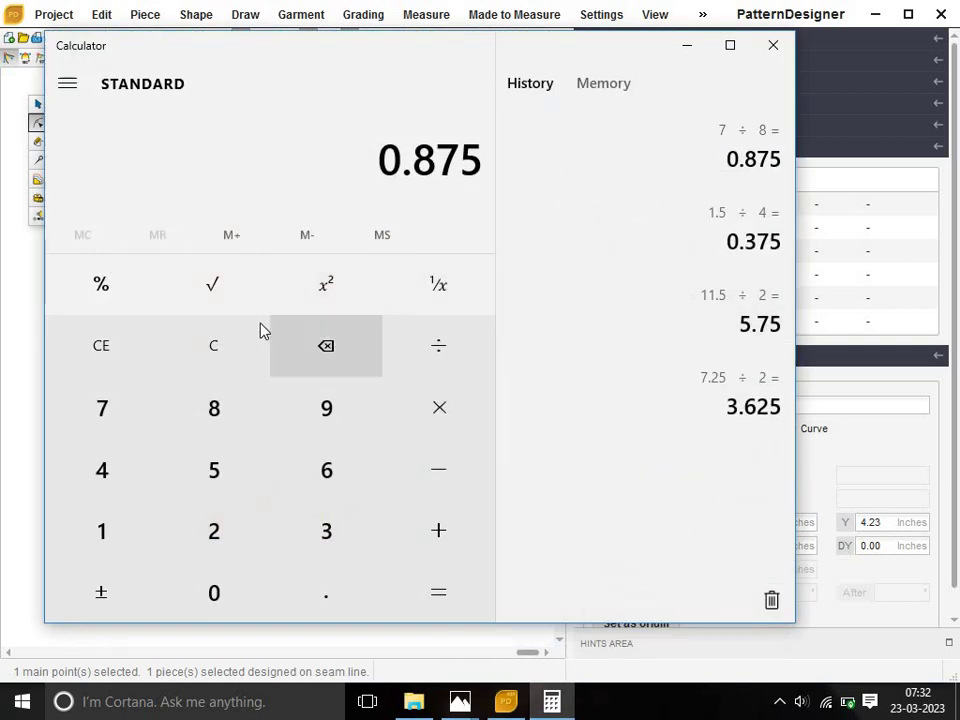
pyautogui.click(236, 354)
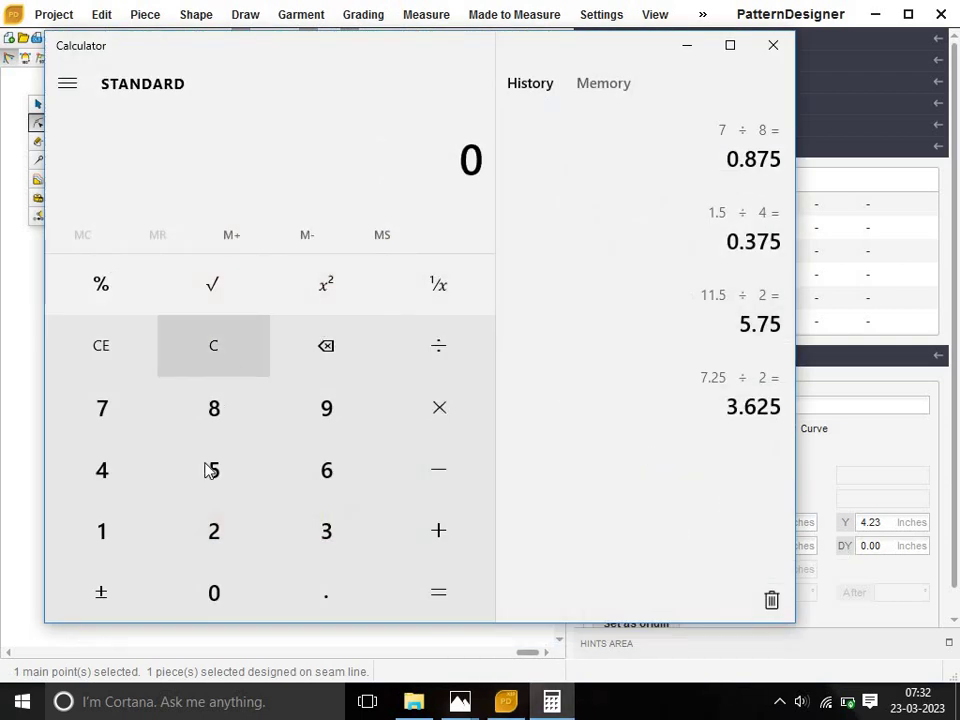
pyautogui.click(321, 485)
pyautogui.click(333, 600)
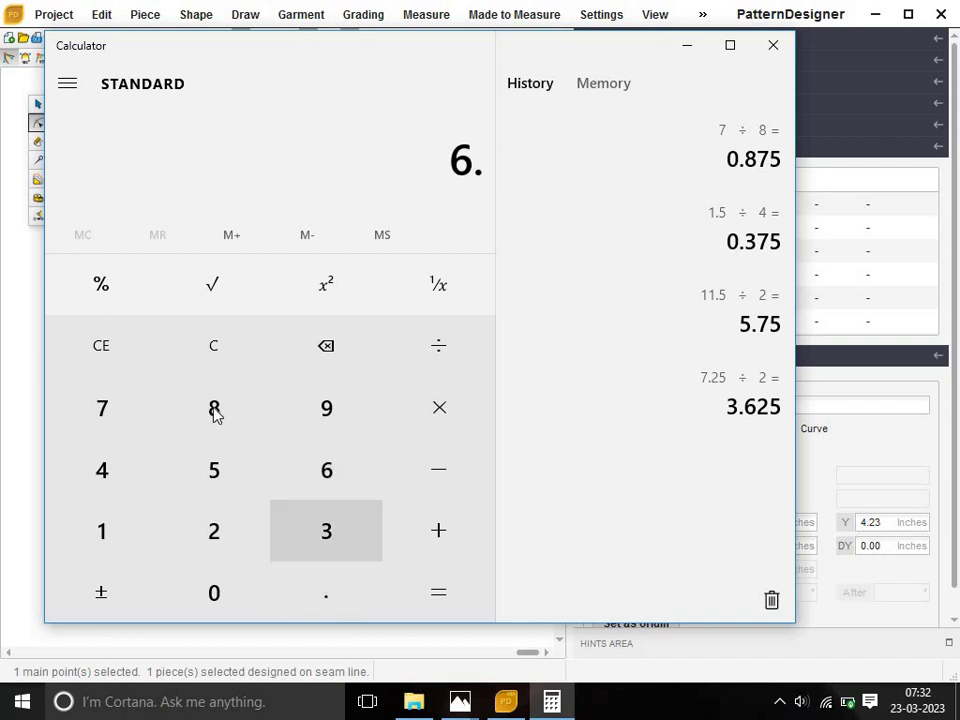
pyautogui.click(213, 482)
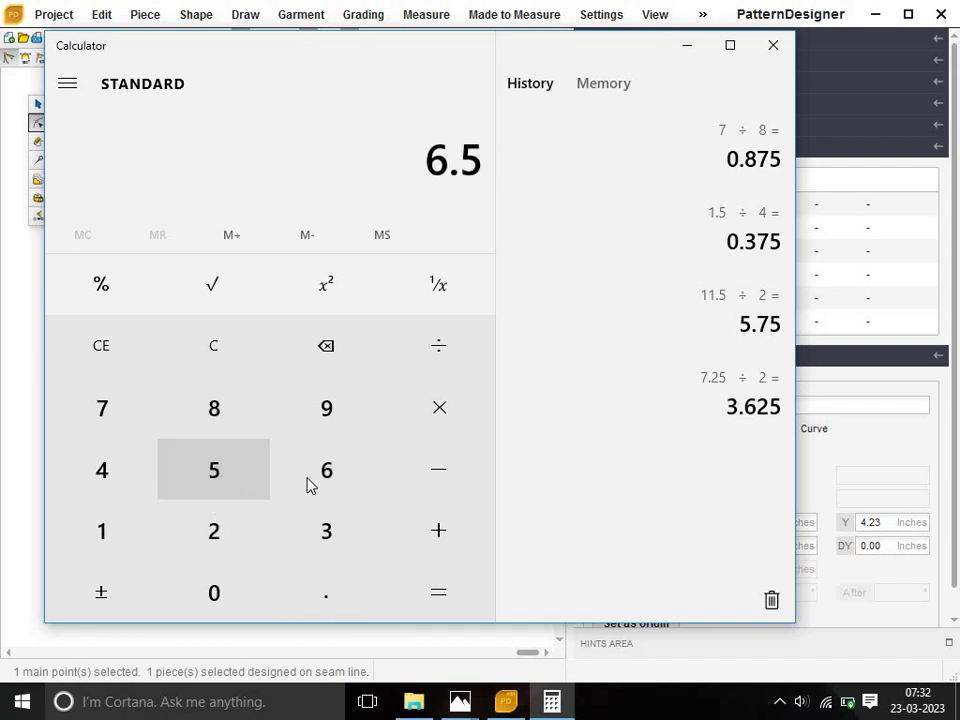
pyautogui.click(436, 366)
pyautogui.click(210, 536)
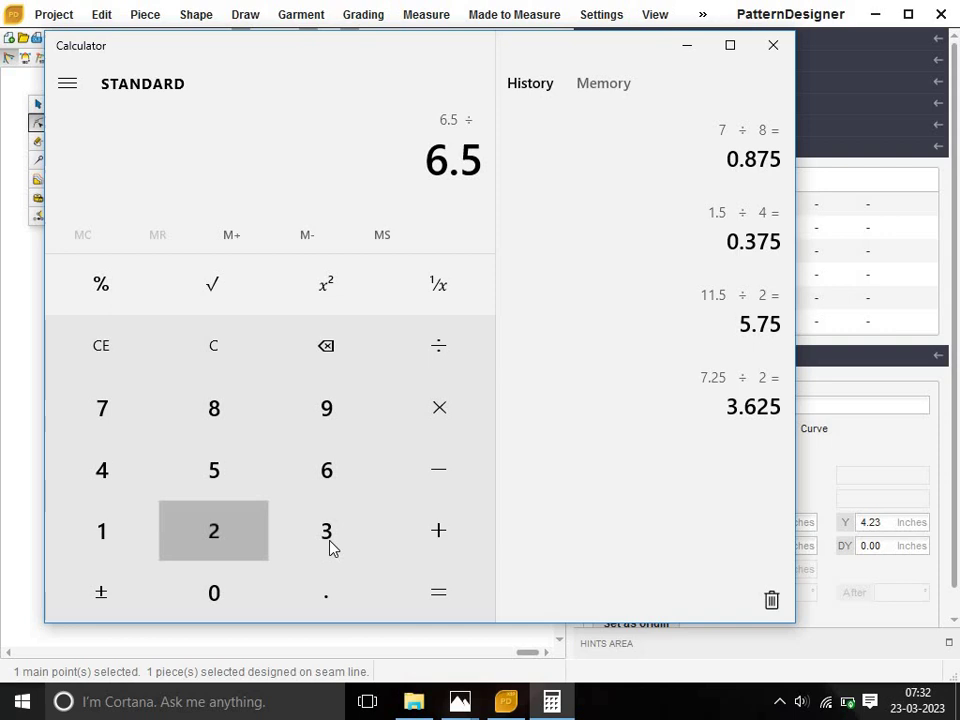
pyautogui.click(447, 585)
pyautogui.click(690, 46)
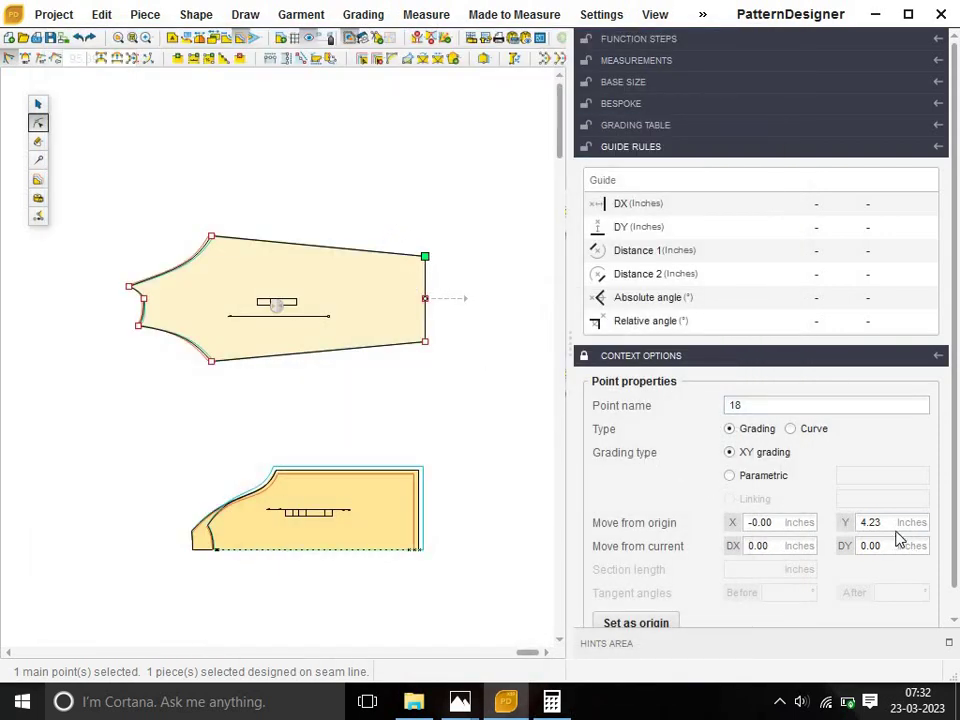
# Move sleeve point 18 to Y 3.25 and point 19 to Y -3.25 from the origin.
pyautogui.click(862, 522)
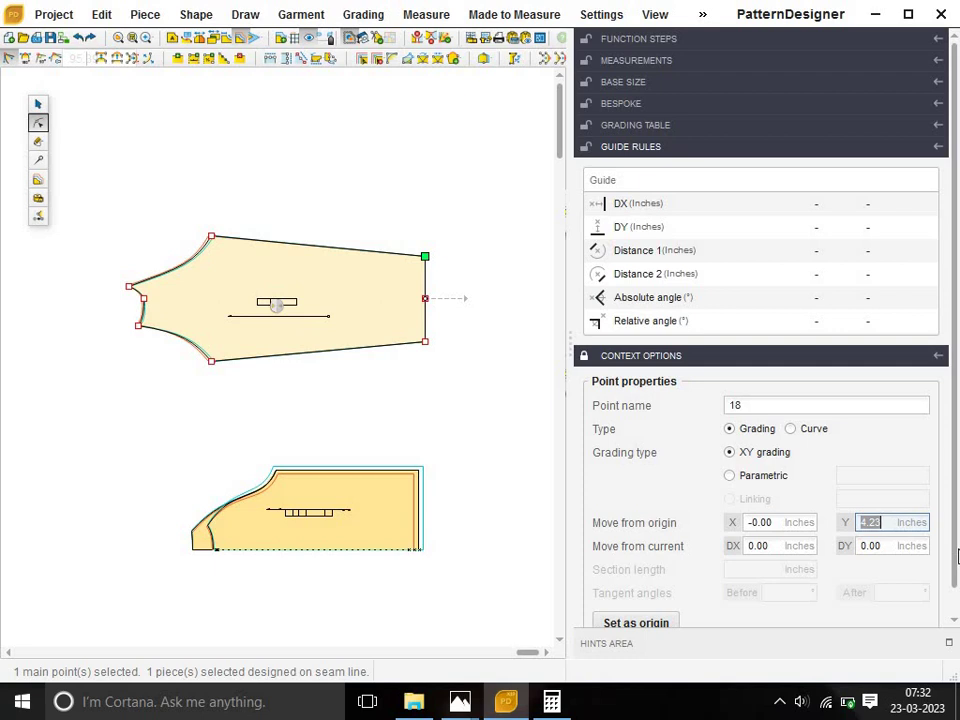
pyautogui.write('3')
pyautogui.press('Return')
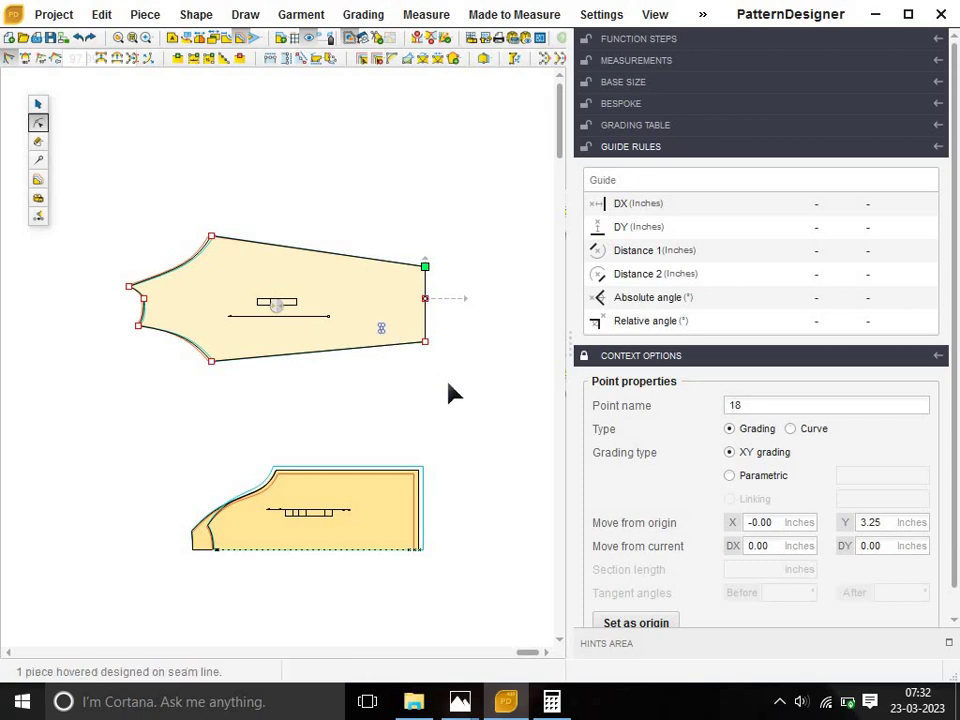
pyautogui.click(424, 341)
pyautogui.doubleClick(886, 522)
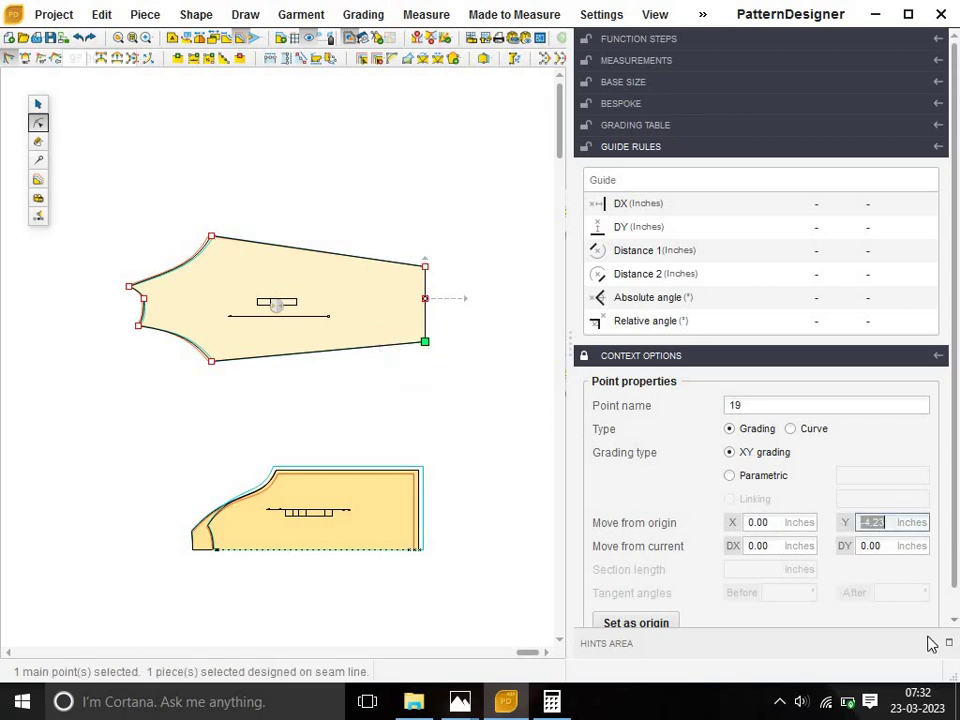
pyautogui.write('-')
pyautogui.press('Return')
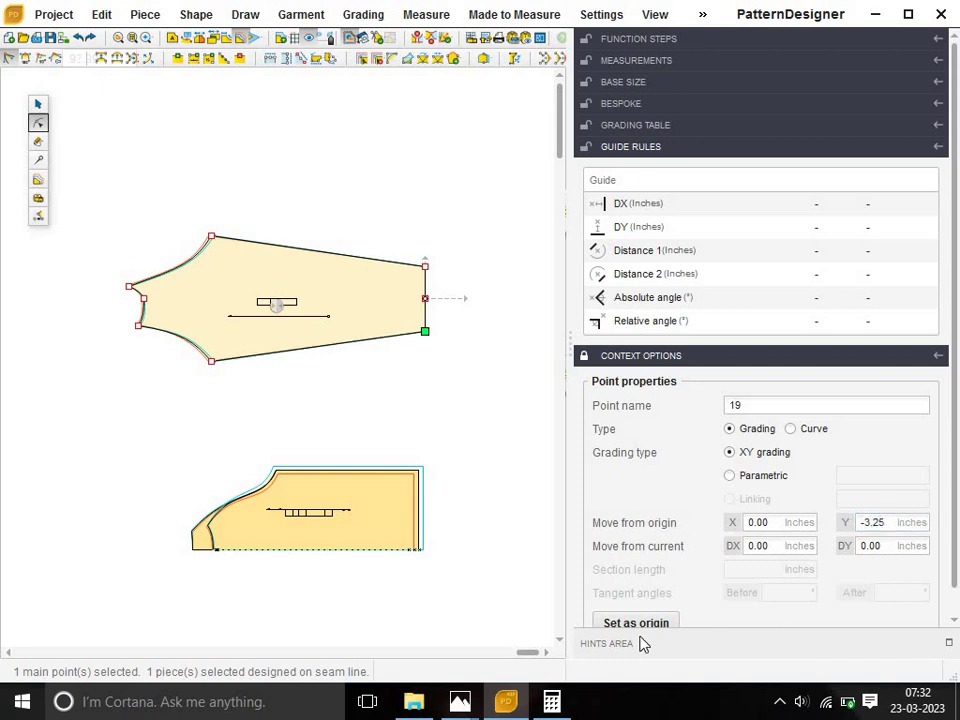
pyautogui.click(505, 466)
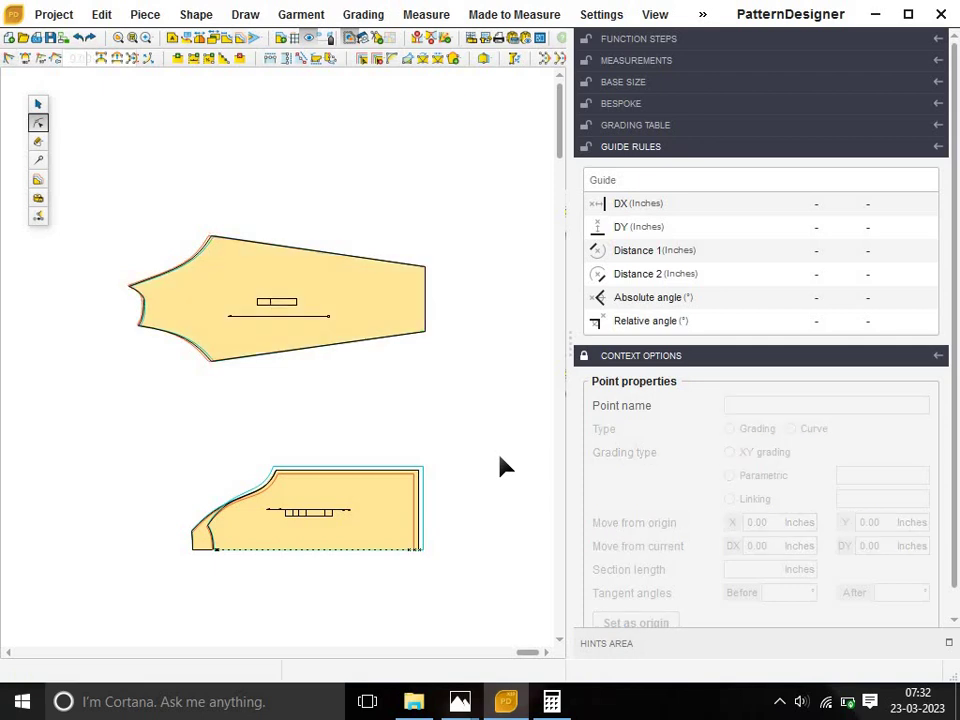
# Grade sleeve point 18 with StepY -0.25 for 12-13 and 0.25 for 15-16.
pyautogui.click(369, 291)
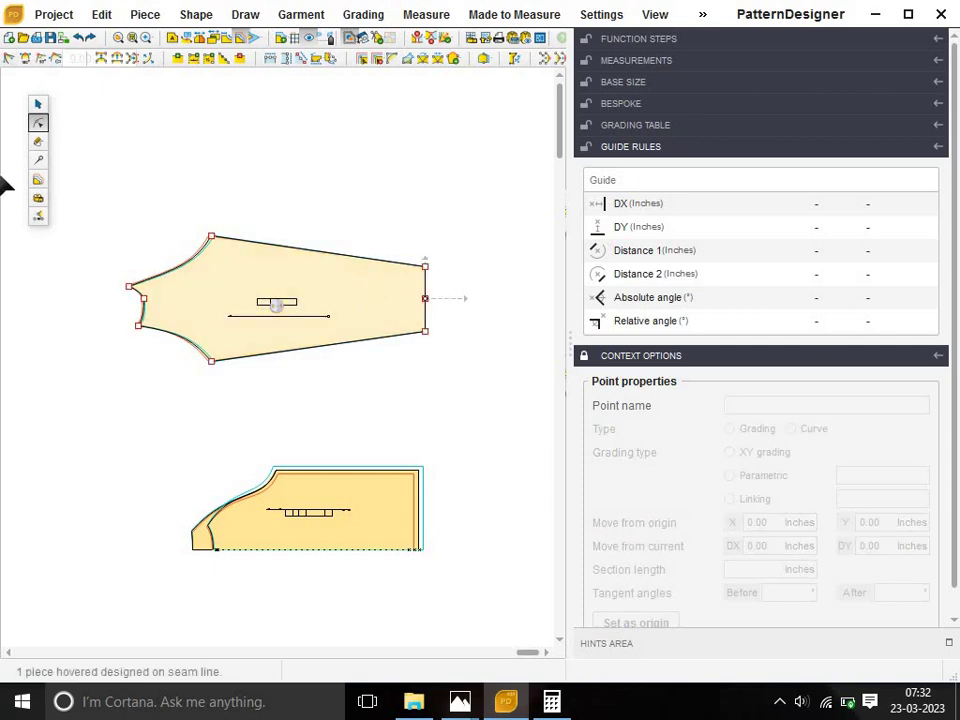
pyautogui.click(37, 181)
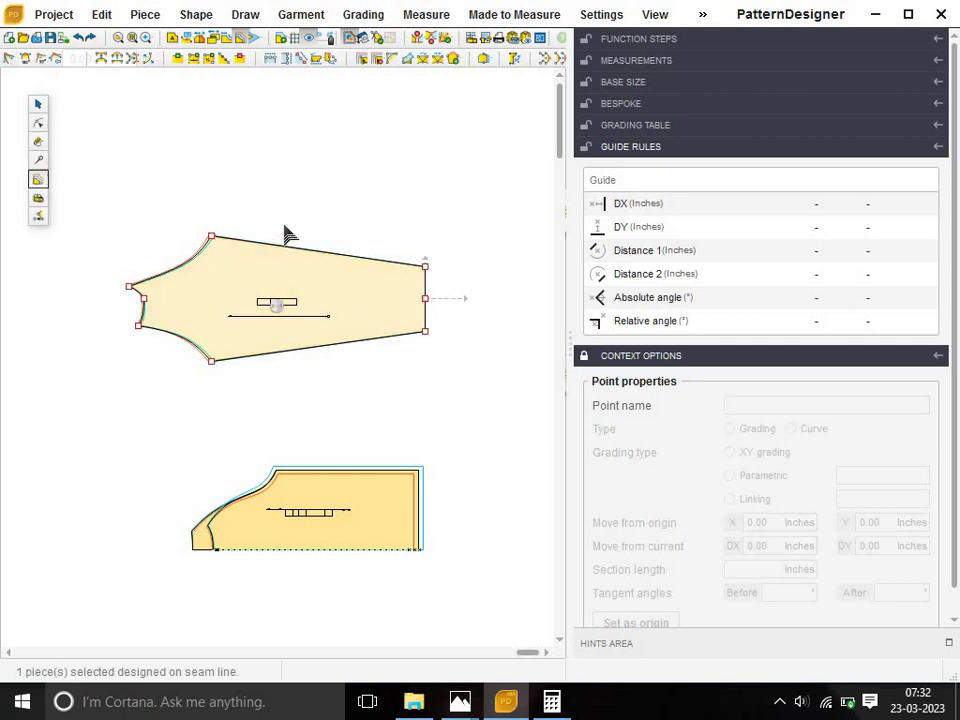
pyautogui.click(426, 266)
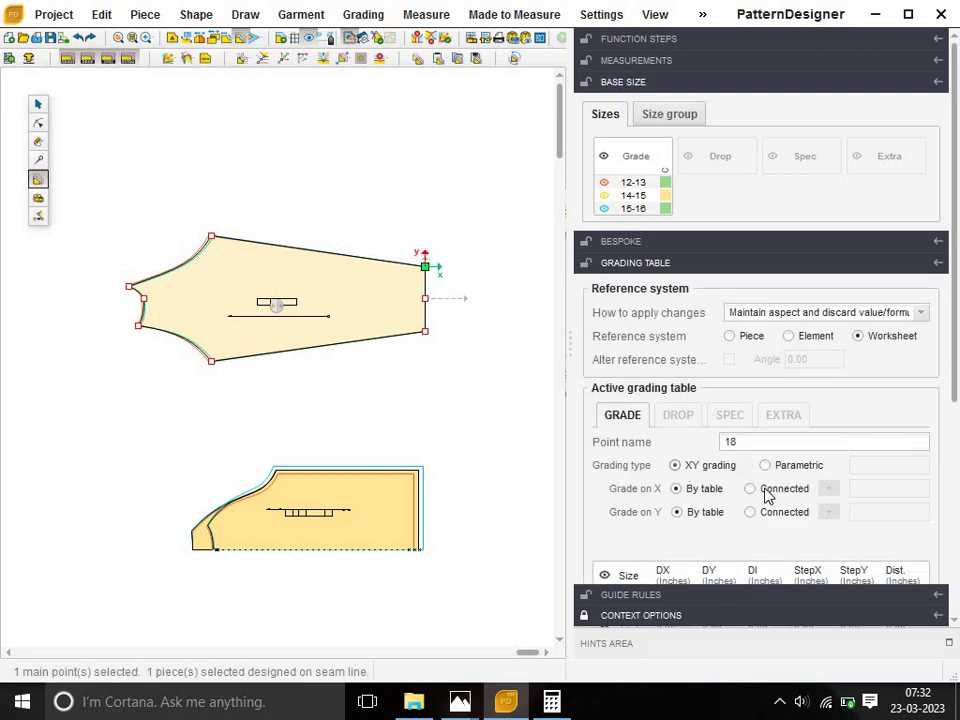
pyautogui.scroll(-3, 860, 540)
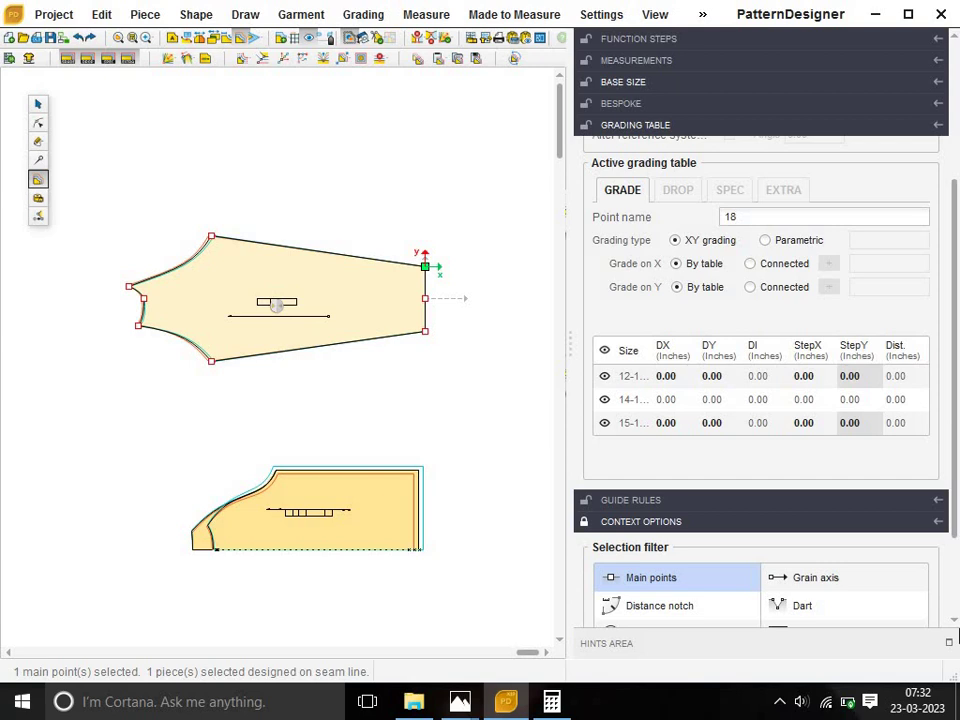
pyautogui.press('BackSpace')
pyautogui.write('.25')
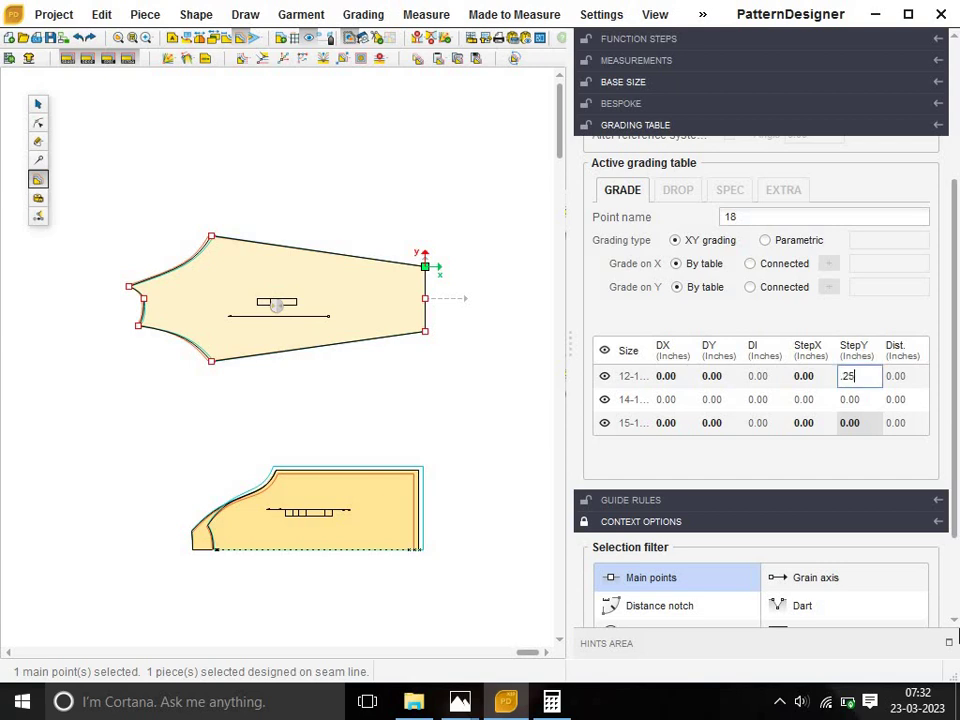
pyautogui.press('Return')
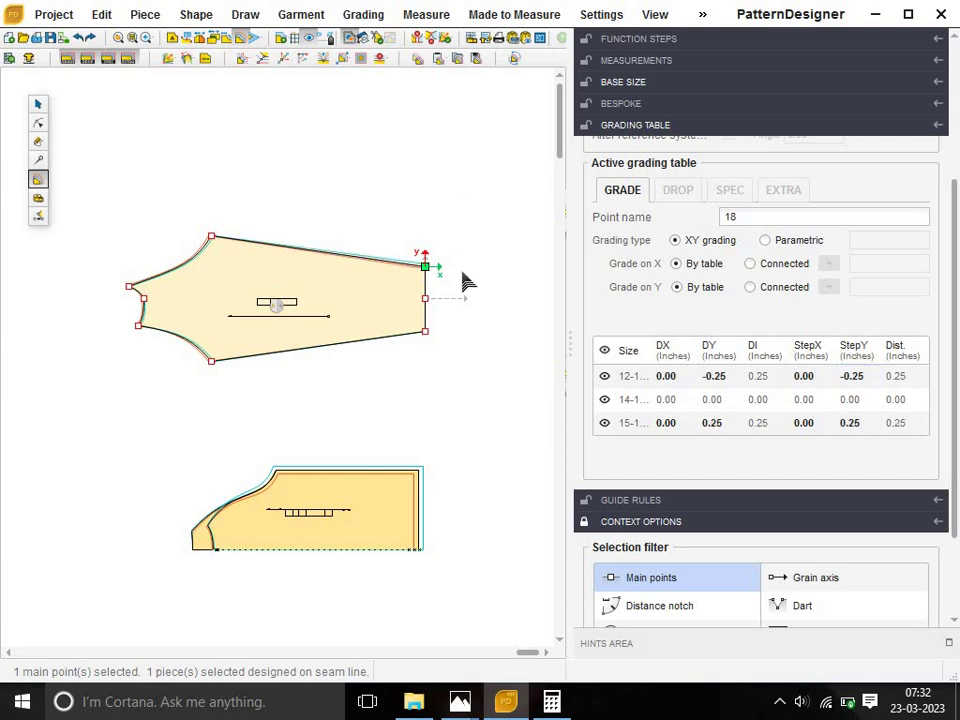
# Grade sleeve point 19 with StepY 0.25 for 12-13 and -0.25 for 15-16.
pyautogui.scroll(2, 462, 290)
pyautogui.moveTo(342, 355); pyautogui.dragTo(452, 418)
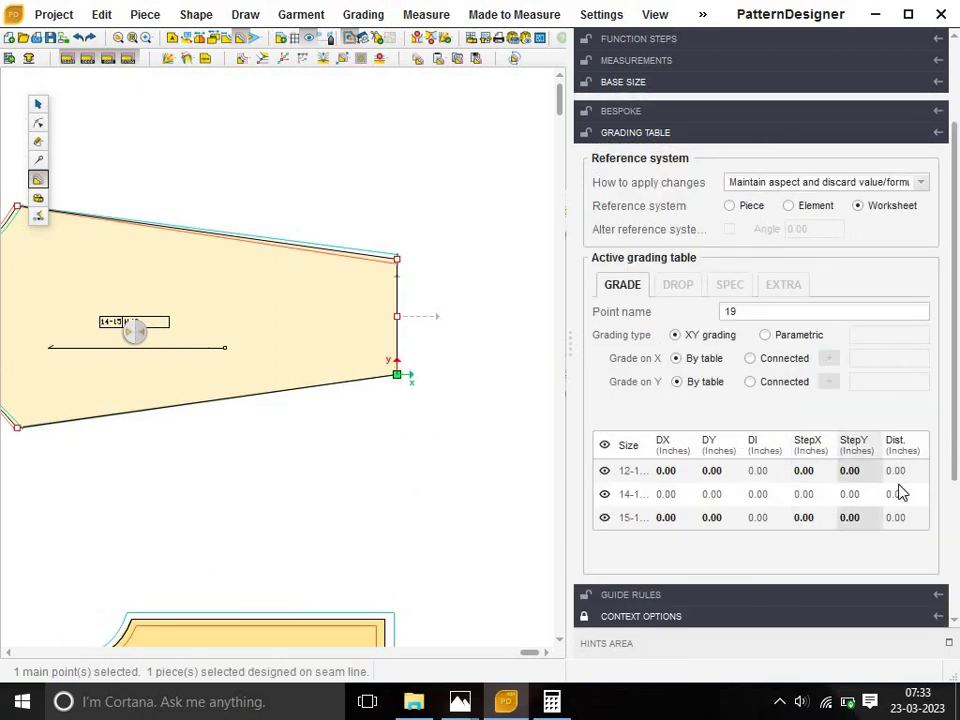
pyautogui.write('-.25')
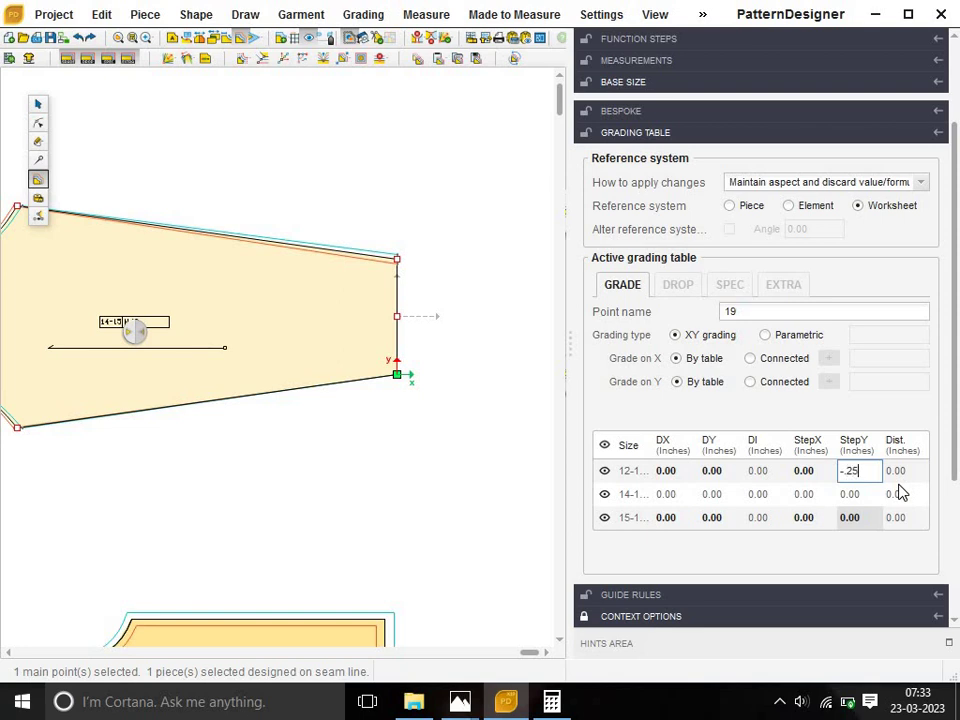
pyautogui.press('Return')
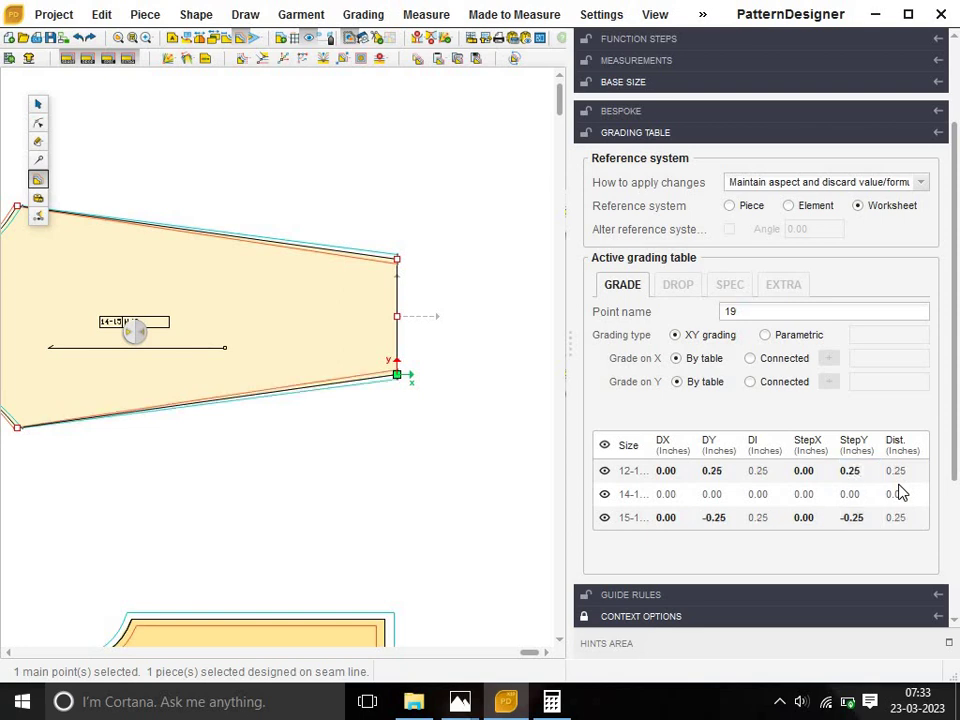
pyautogui.scroll(-2, 221, 375)
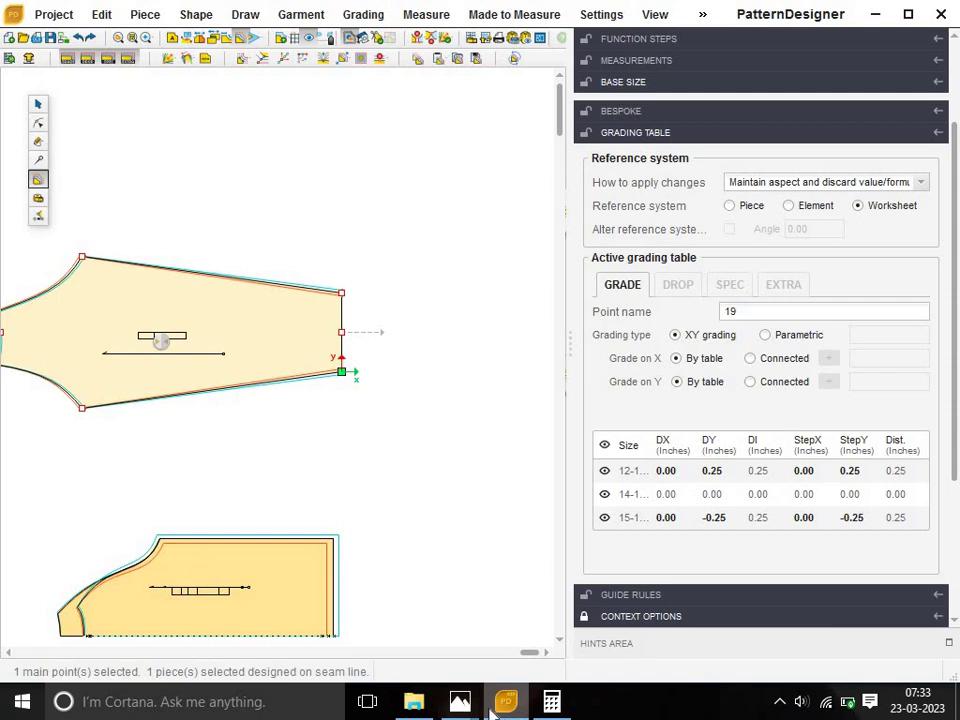
pyautogui.moveTo(460, 701)
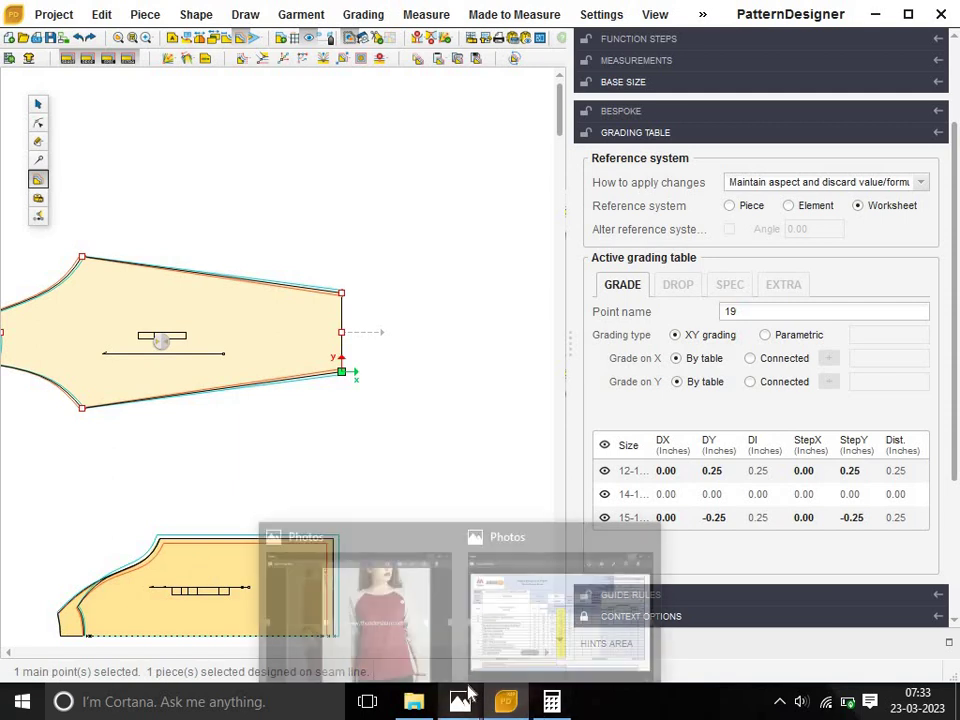
pyautogui.click(501, 645)
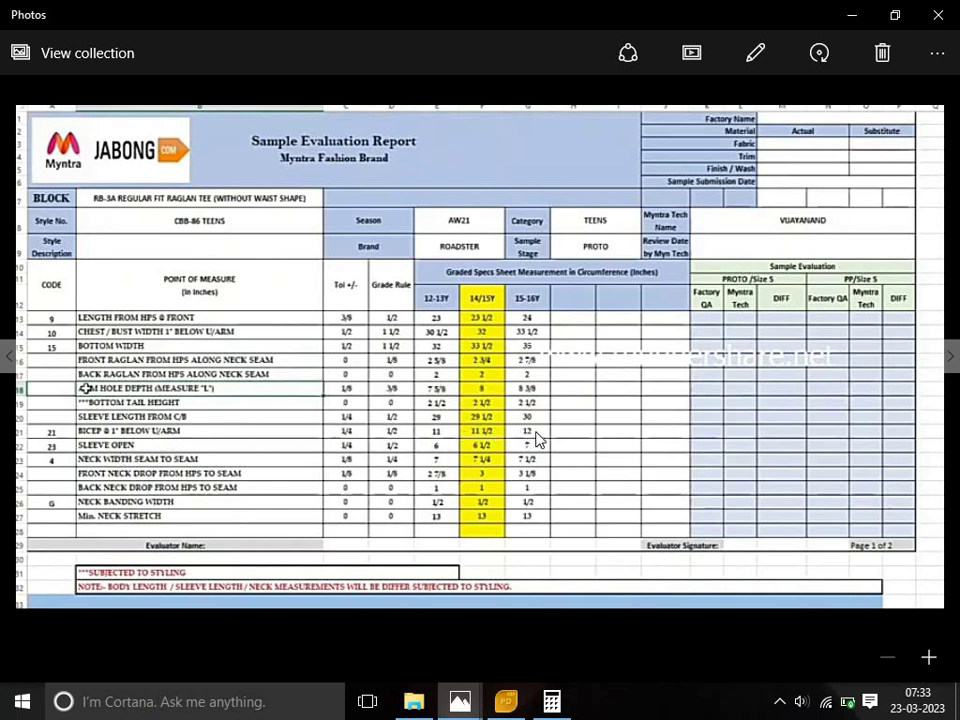
pyautogui.click(856, 15)
pyautogui.moveTo(72, 248); pyautogui.dragTo(107, 281)
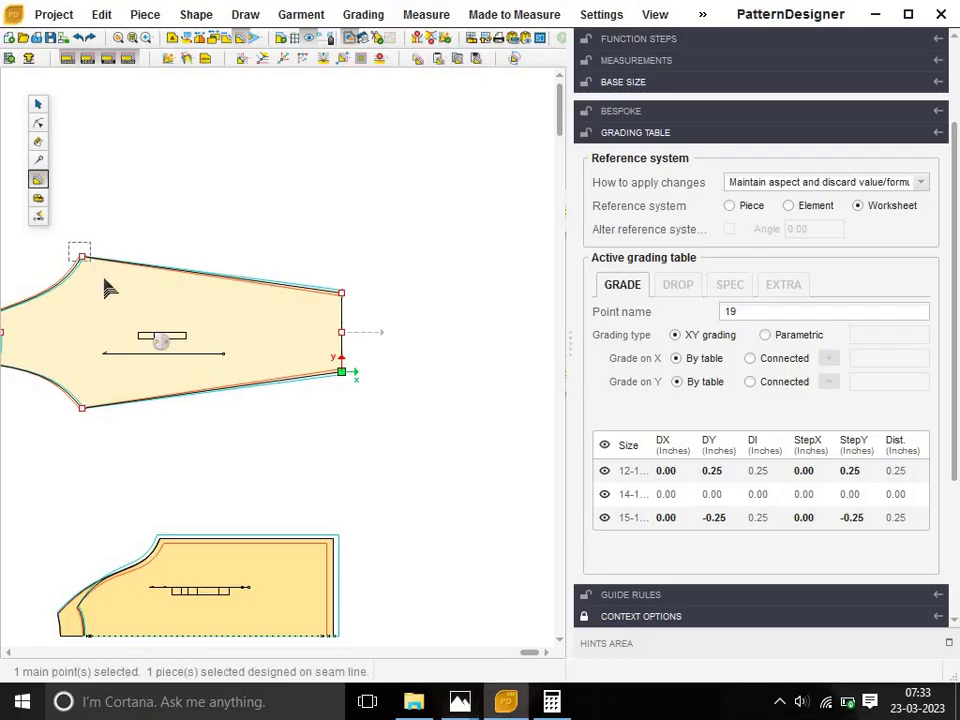
# Grade sleeve point 10 with StepY -0.25 for 12-13 and 0.25 for 15-16.
pyautogui.click(845, 447)
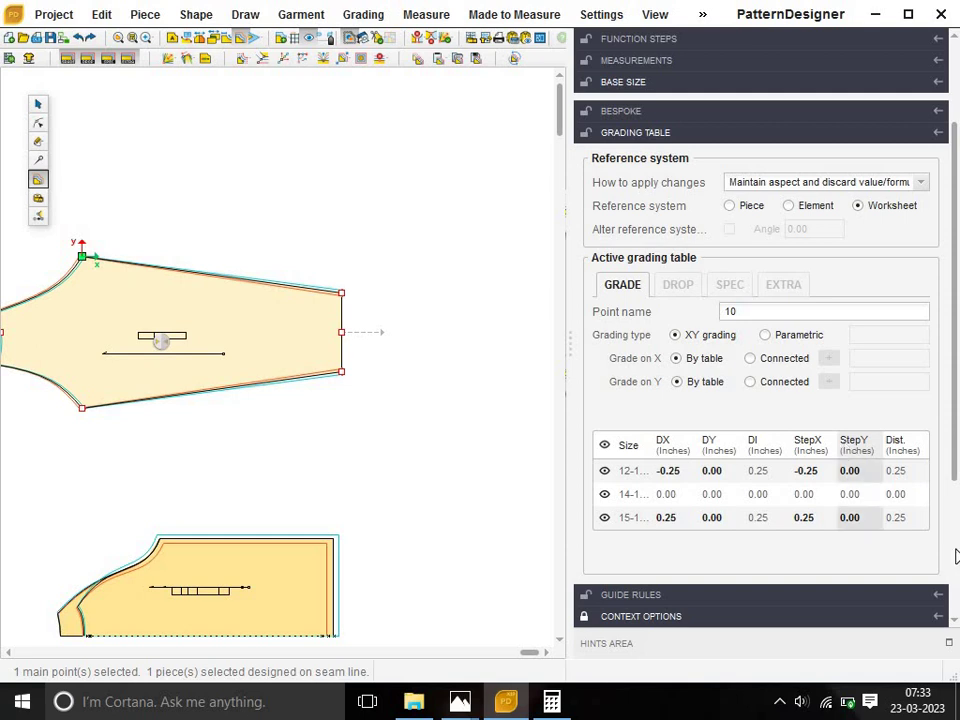
pyautogui.press('BackSpace')
pyautogui.write('.25')
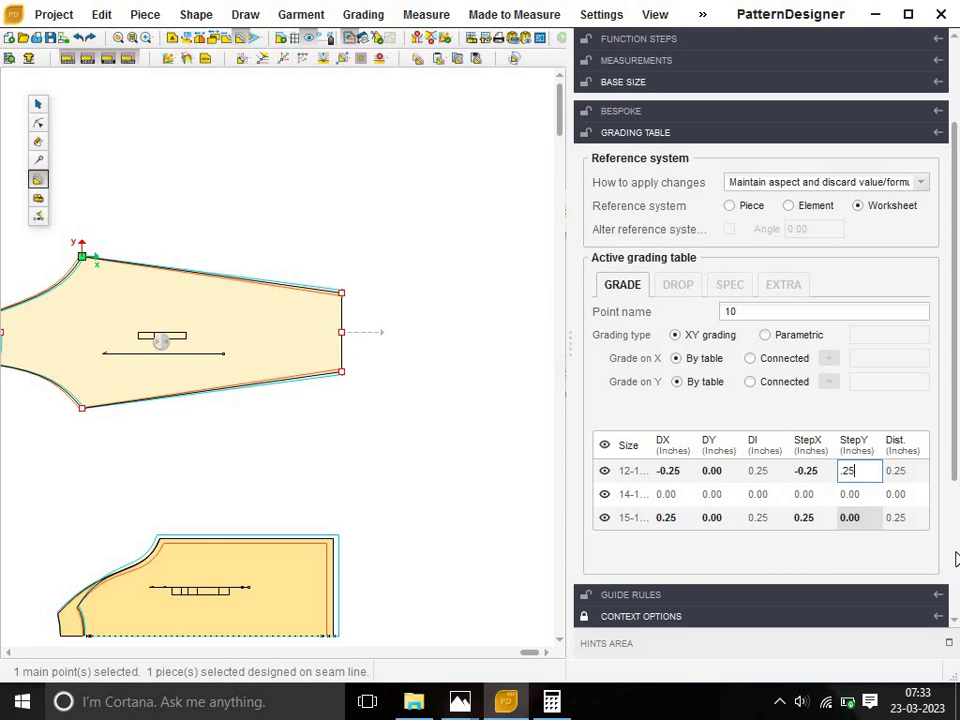
pyautogui.press('Return')
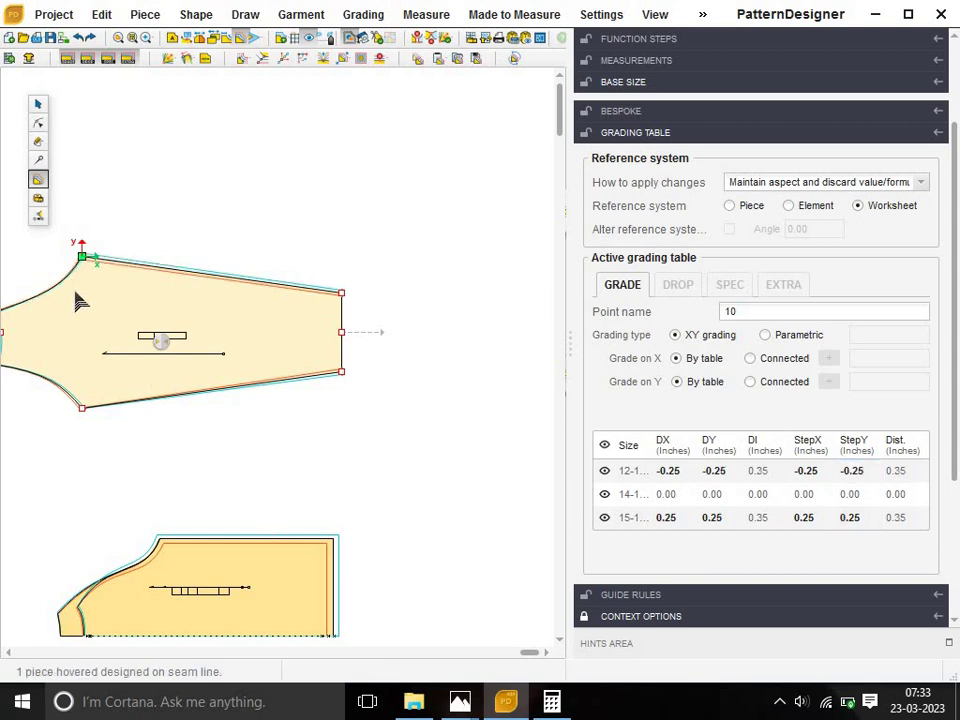
pyautogui.scroll(2, 79, 300)
# Grade sleeve point 11 with StepY 0.25 for 12-13 and -0.25 for 15-16.
pyautogui.click(83, 444)
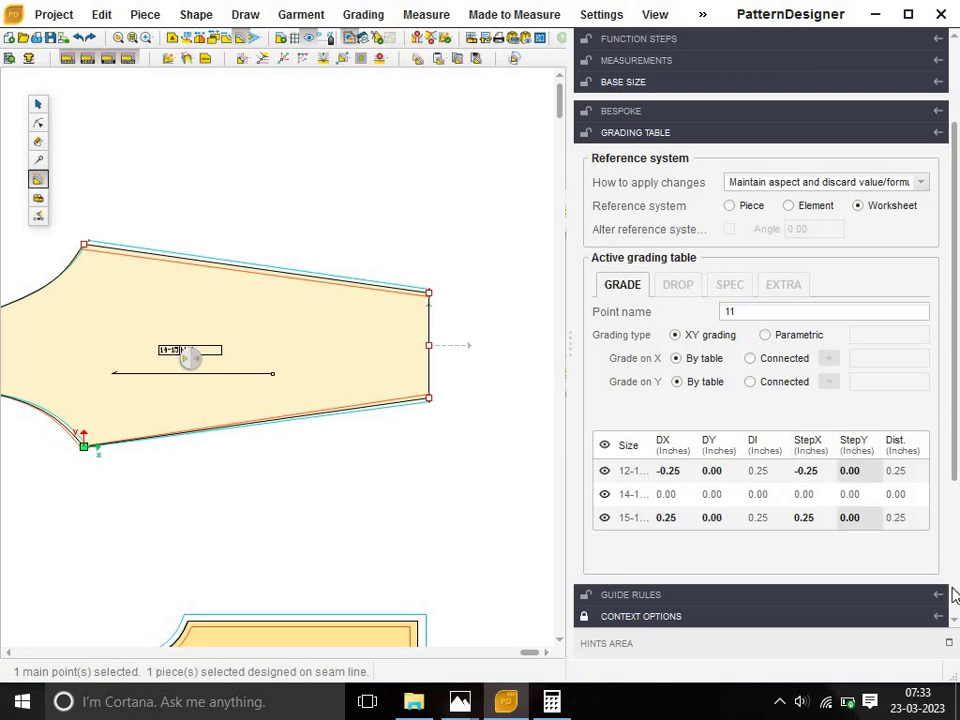
pyautogui.write('-.25')
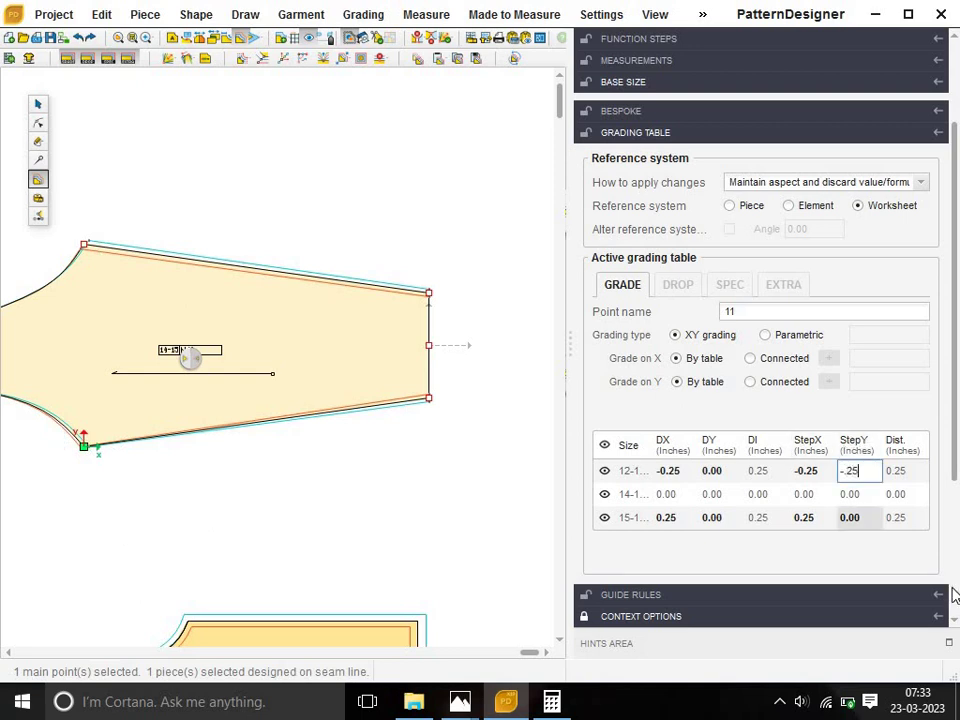
pyautogui.press('Return')
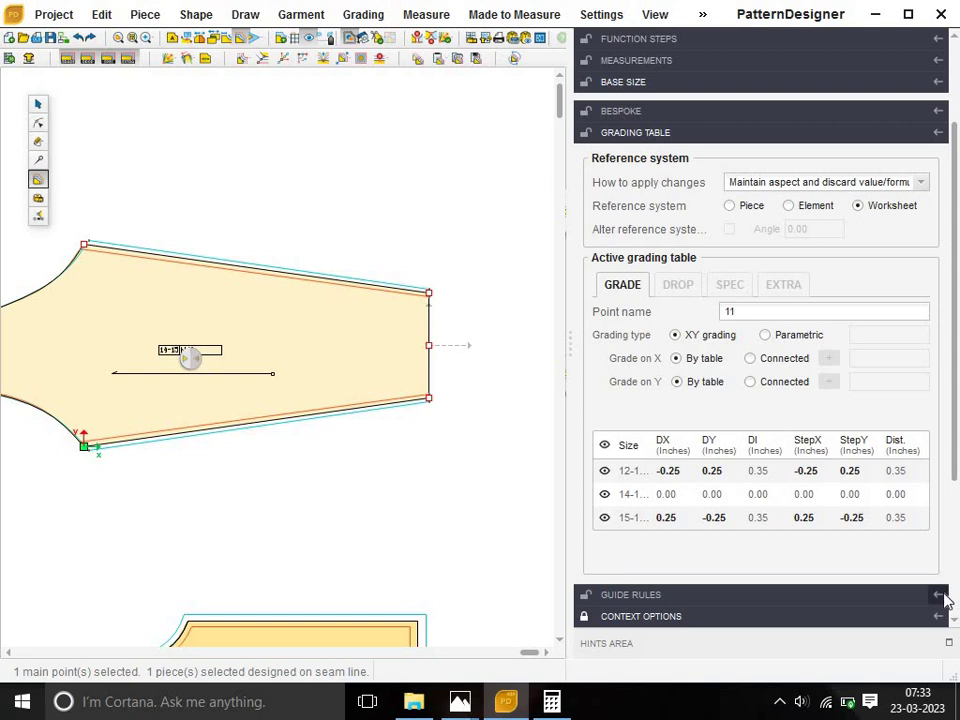
pyautogui.scroll(1, 137, 510)
pyautogui.scroll(1, 138, 510)
pyautogui.scroll(1, 137, 510)
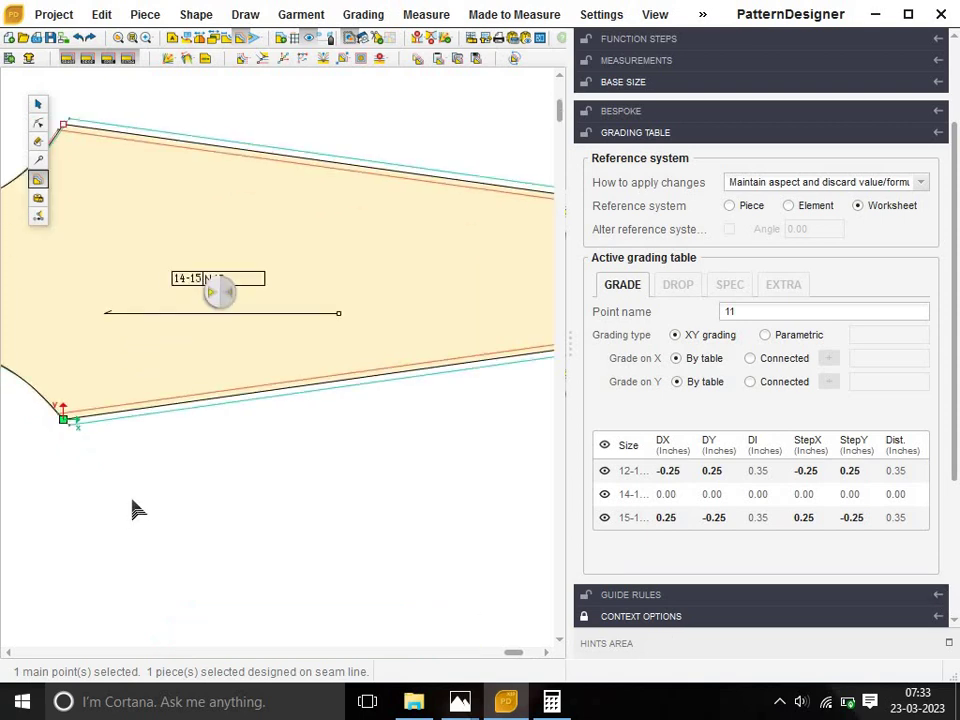
pyautogui.scroll(-3, 137, 510)
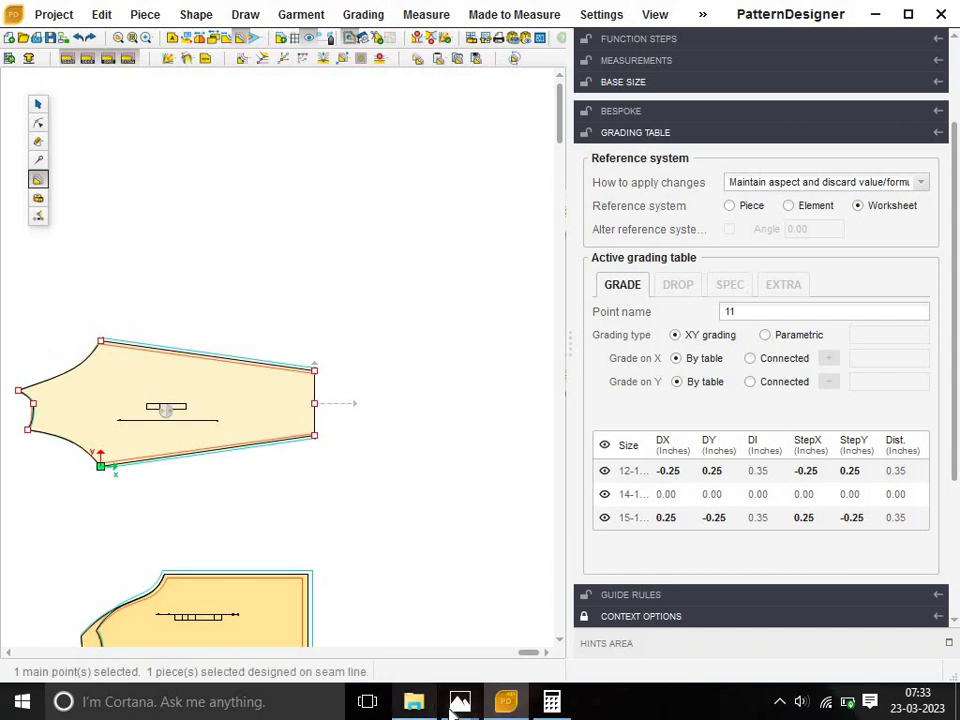
# Check the spec sheet again, then select the three points on the sleeve's right edge.
pyautogui.moveTo(460, 701)
pyautogui.click(528, 615)
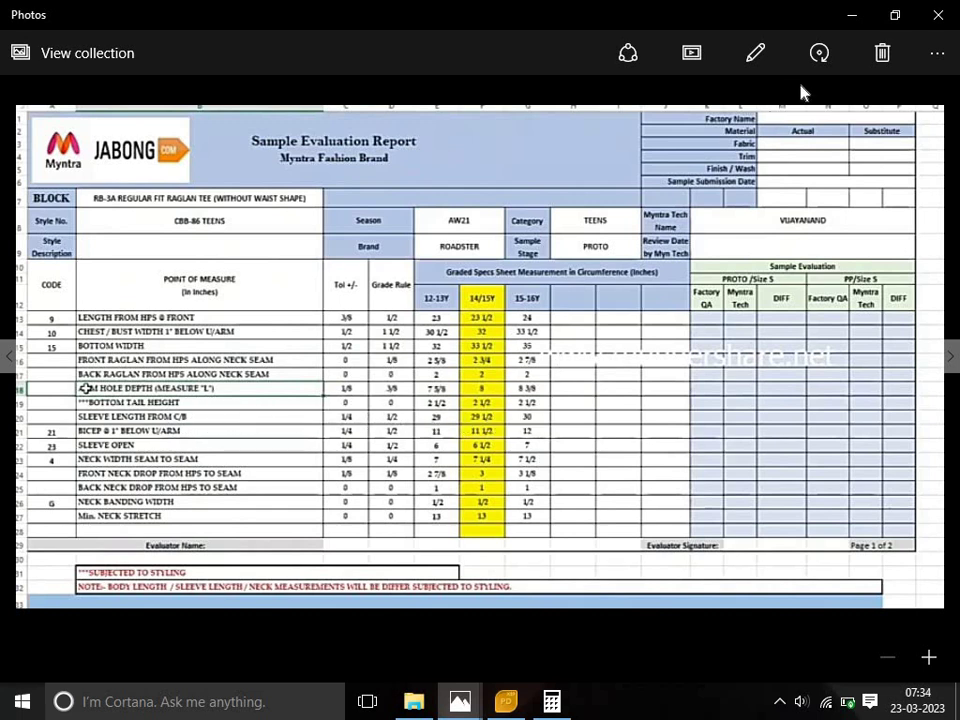
pyautogui.click(851, 20)
pyautogui.moveTo(282, 330); pyautogui.dragTo(422, 524)
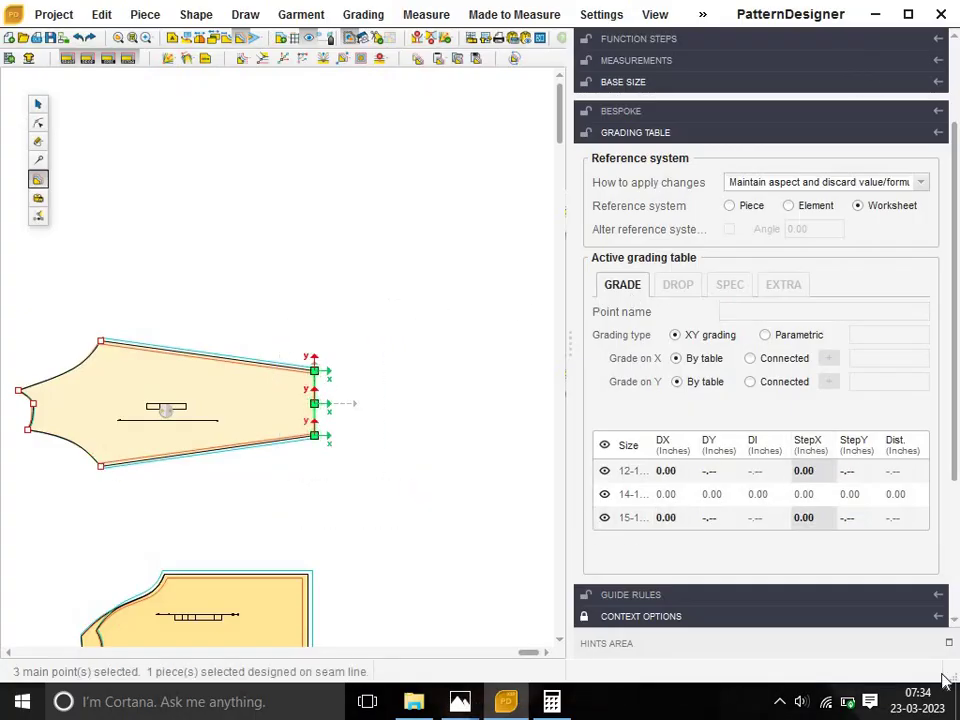
# Grade the three sleeve hem-edge points by StepX -0.50 for 12-13 and 0.50 for 15-16.
pyautogui.press('BackSpace')
pyautogui.write('.5')
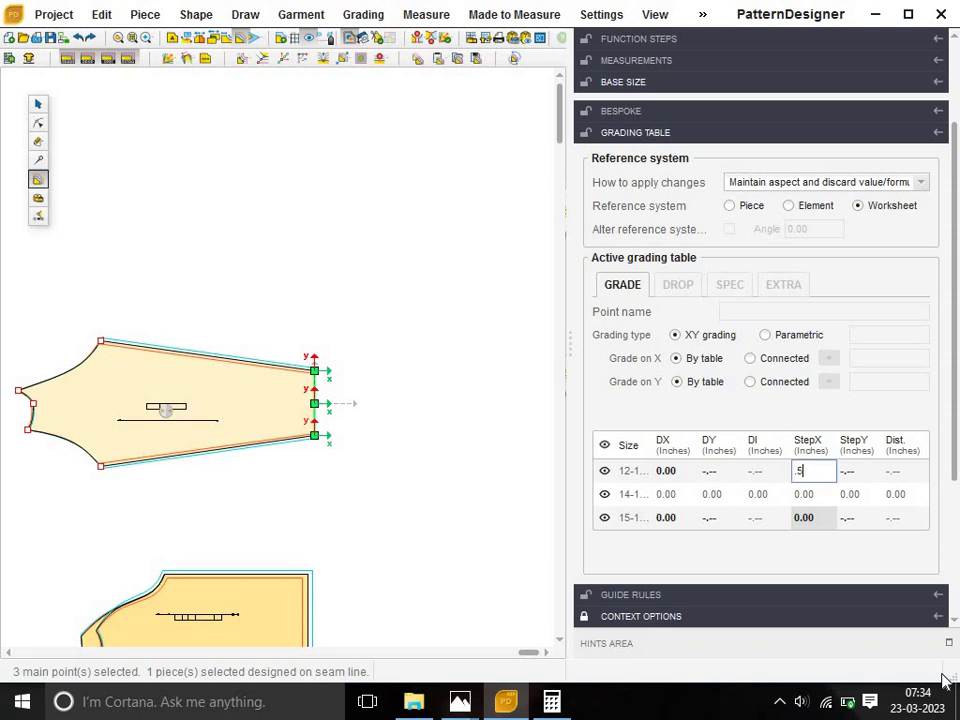
pyautogui.press('Return')
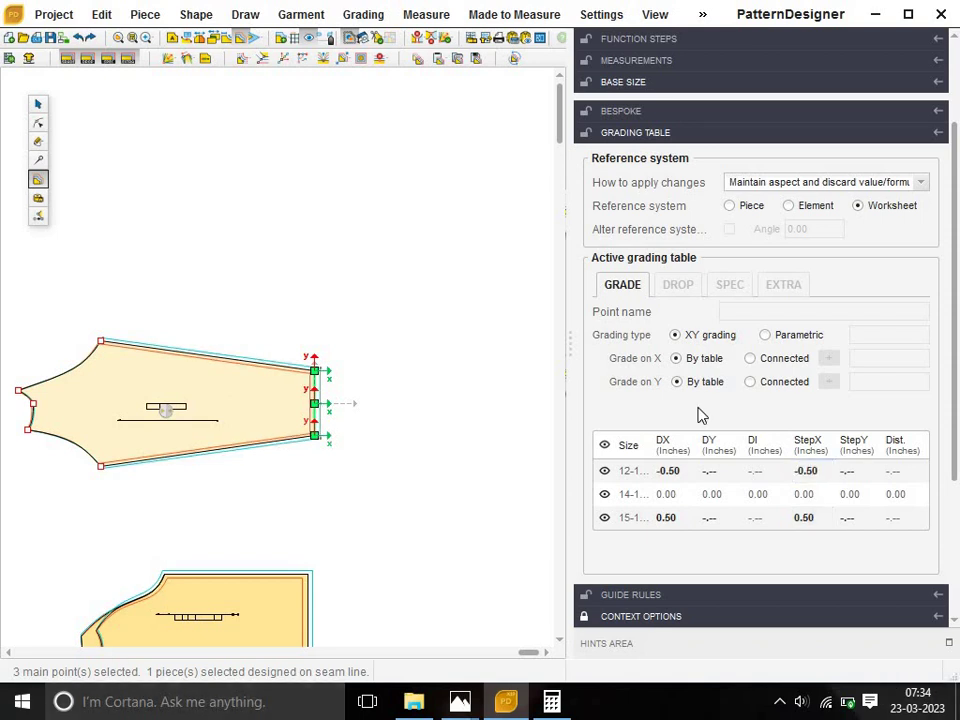
pyautogui.click(298, 516)
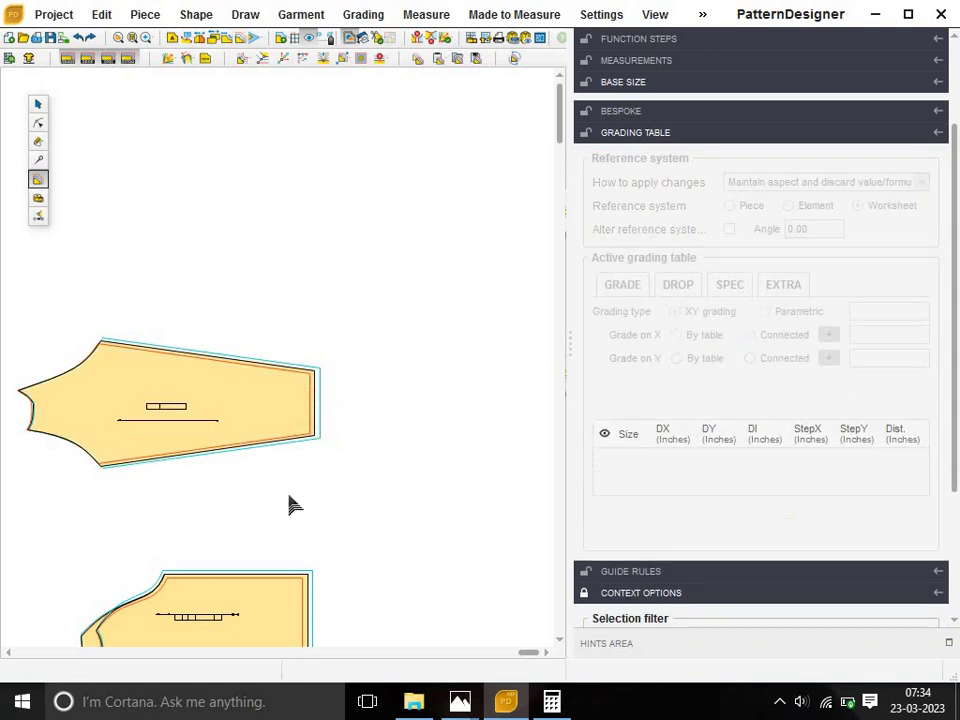
# Zoom to fit and delete the two overlapping stray pieces on the left.
pyautogui.click(132, 38)
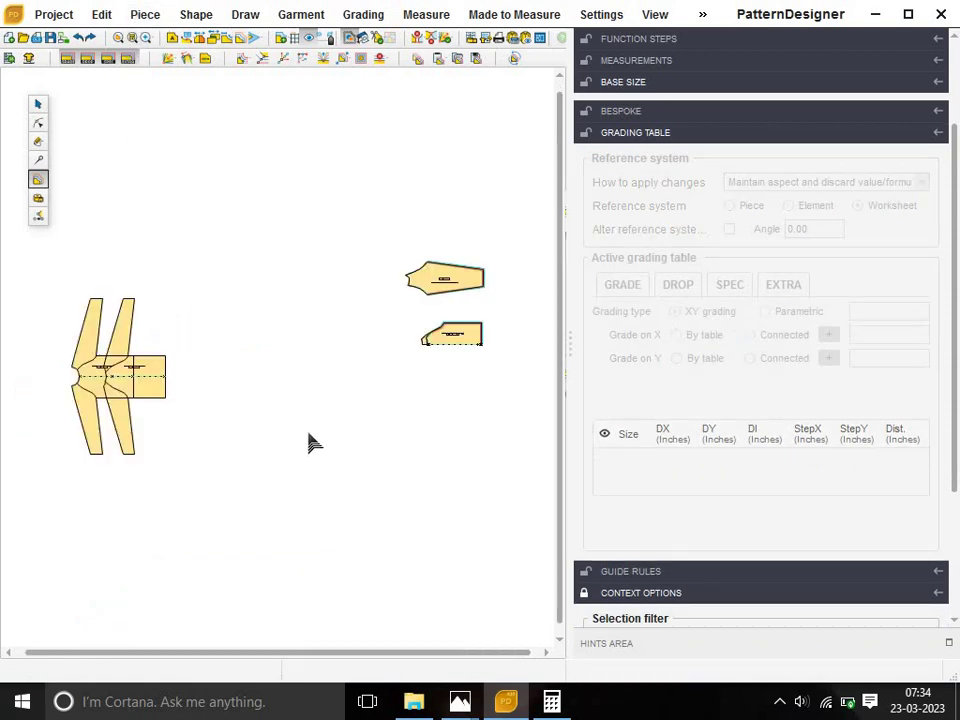
pyautogui.click(38, 106)
pyautogui.moveTo(186, 218); pyautogui.dragTo(50, 497)
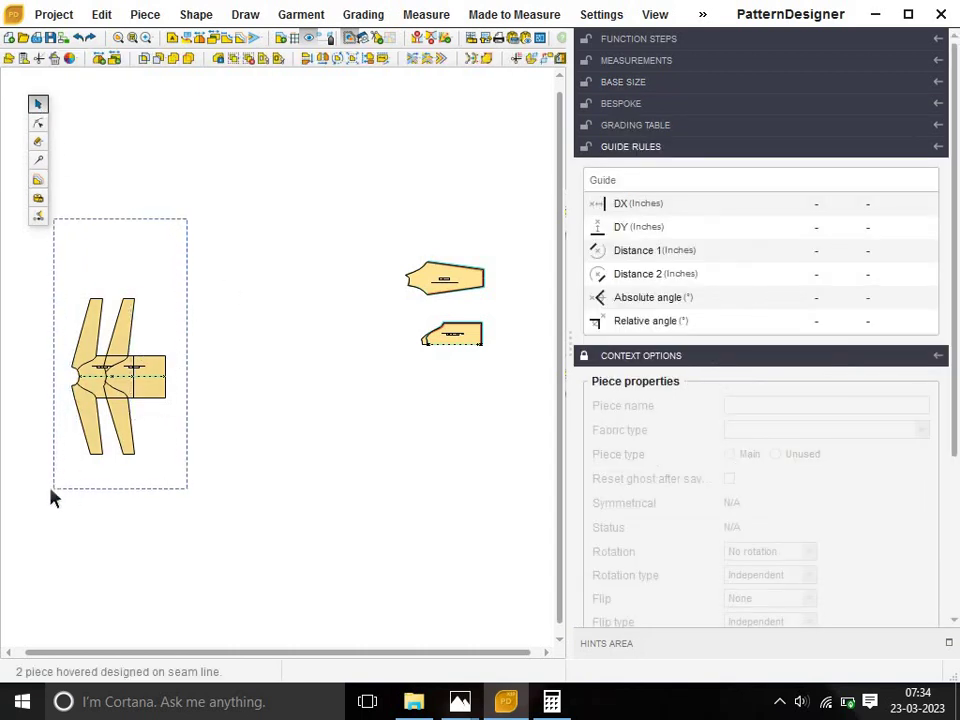
pyautogui.press('Delete')
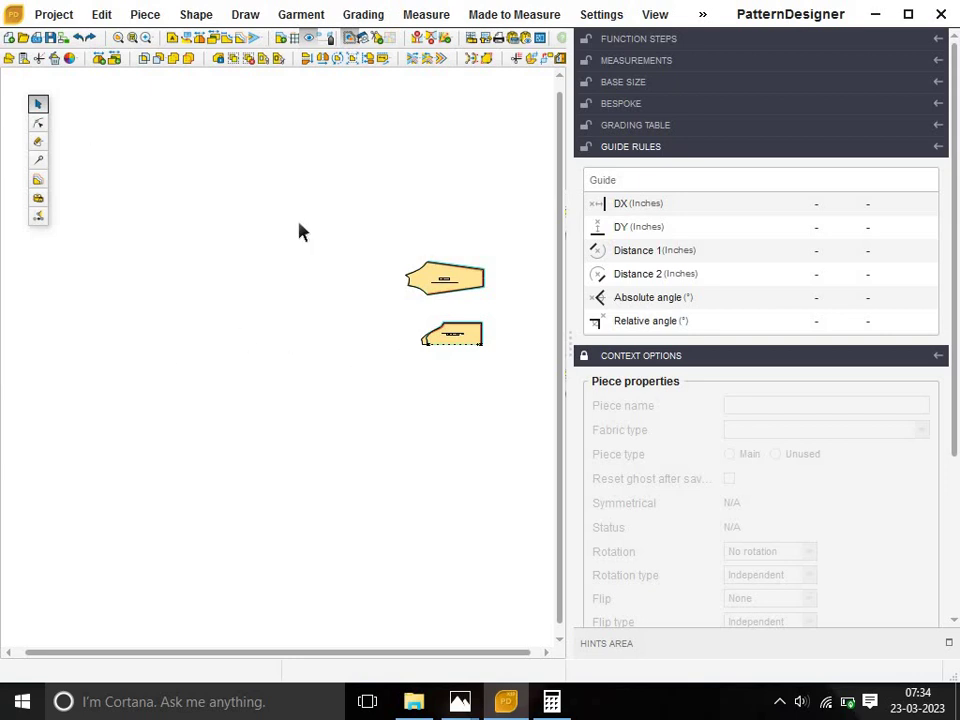
# Arrange the sleeve, frount and back pieces in a column, sleeve on top.
pyautogui.click(454, 340)
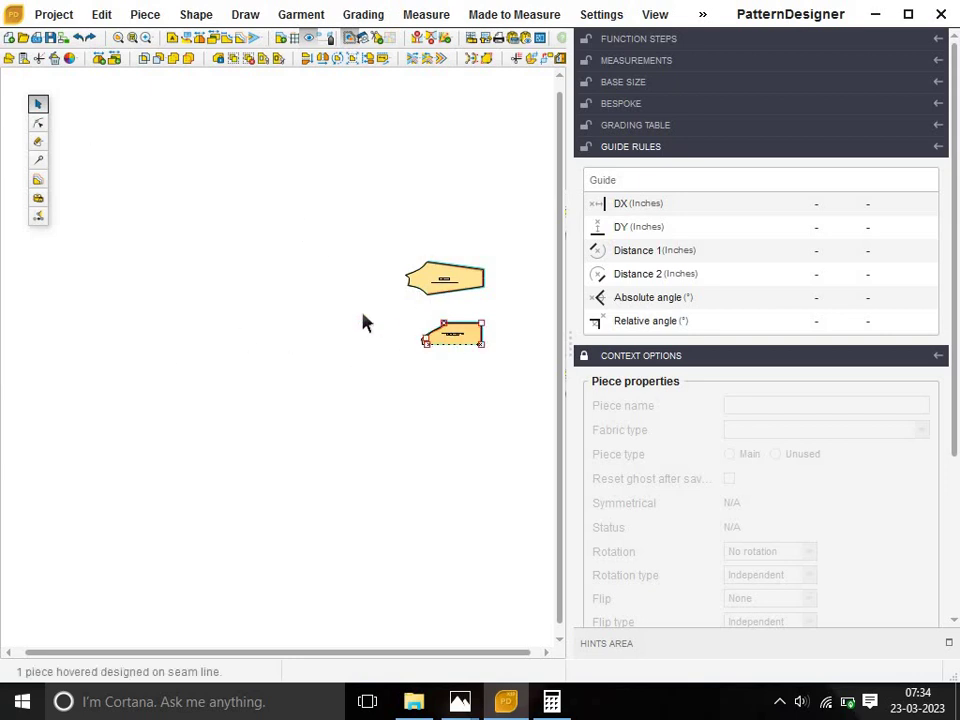
pyautogui.click(406, 382)
pyautogui.moveTo(360, 290); pyautogui.dragTo(351, 256)
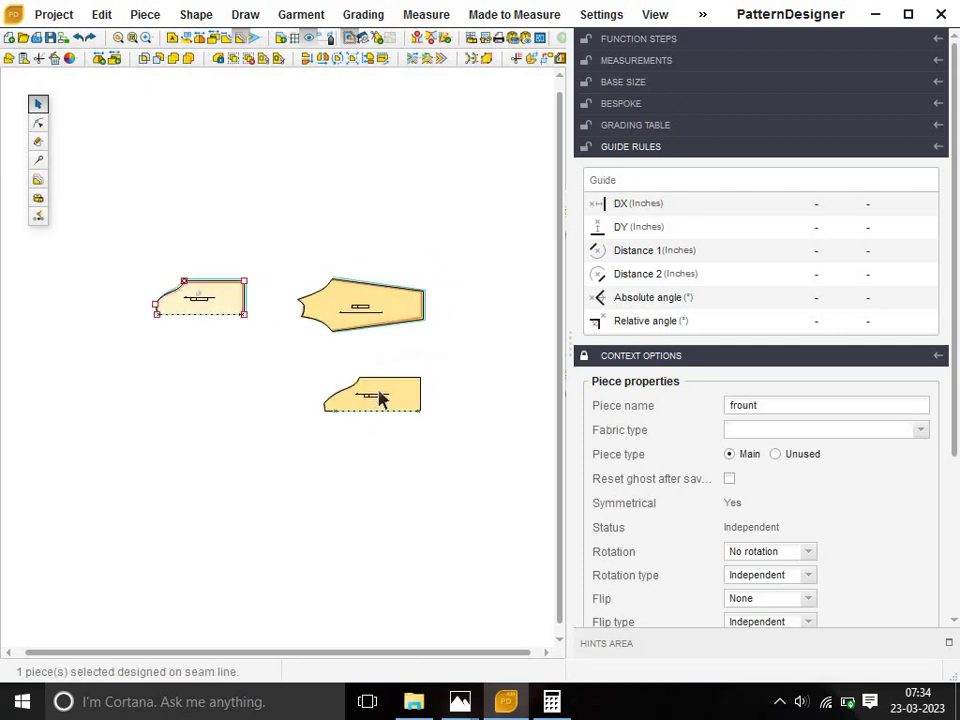
pyautogui.moveTo(381, 398)
pyautogui.mouseDown()
pyautogui.moveTo(230, 393)
pyautogui.moveTo(382, 433)
pyautogui.mouseUp()
pyautogui.moveTo(333, 320); pyautogui.dragTo(314, 222)
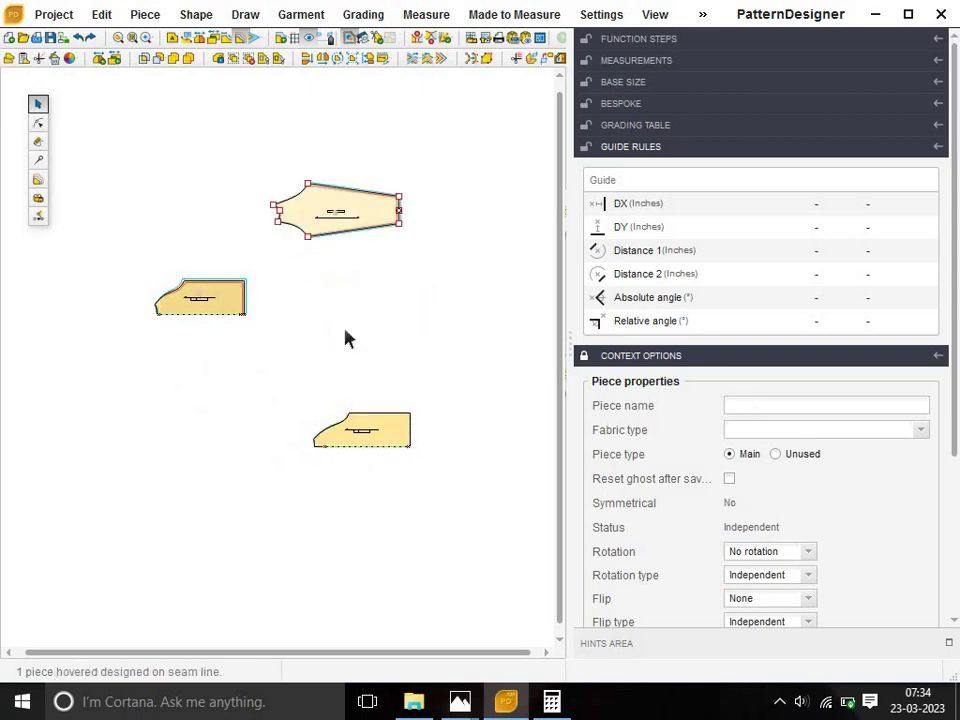
pyautogui.moveTo(210, 305); pyautogui.dragTo(392, 328)
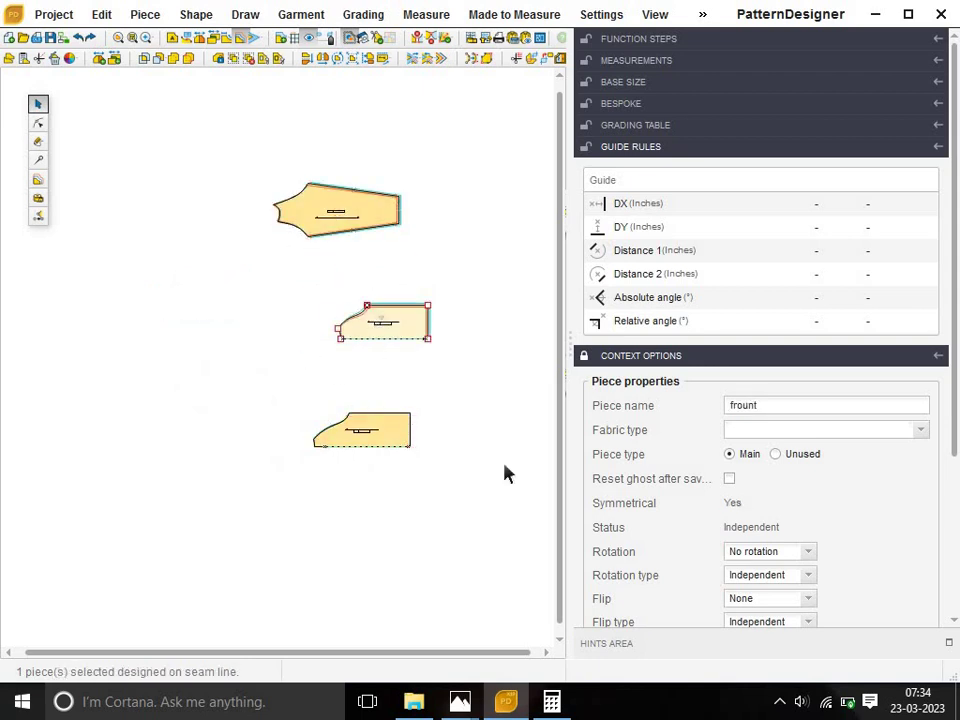
# Unfold the front and back into full shapes and show the back's seam allowance outline.
pyautogui.moveTo(246, 294); pyautogui.dragTo(546, 527)
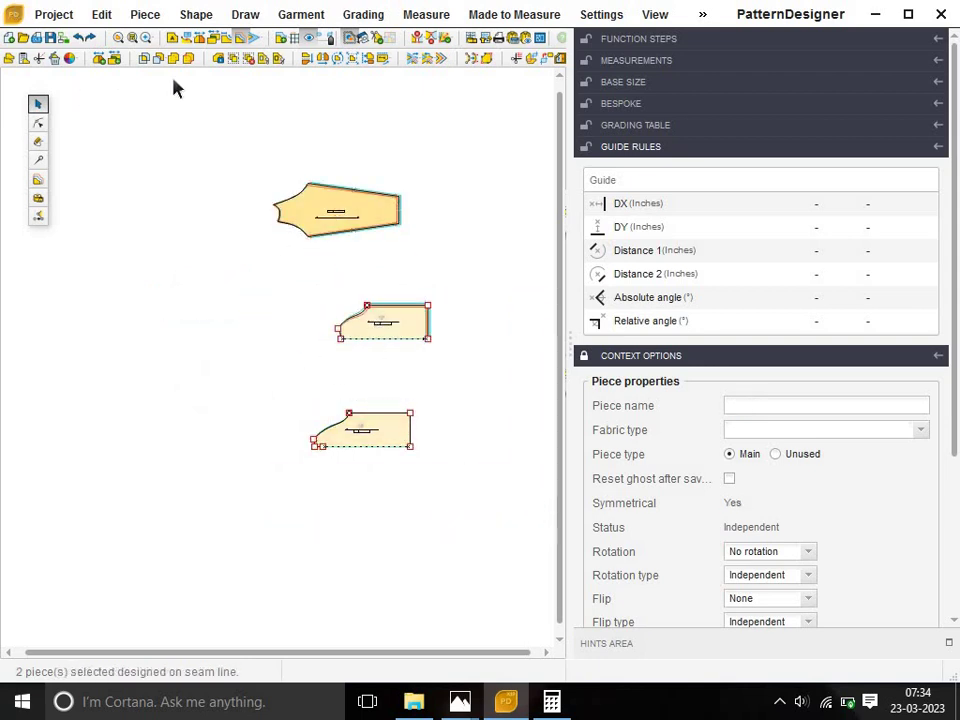
pyautogui.click(199, 40)
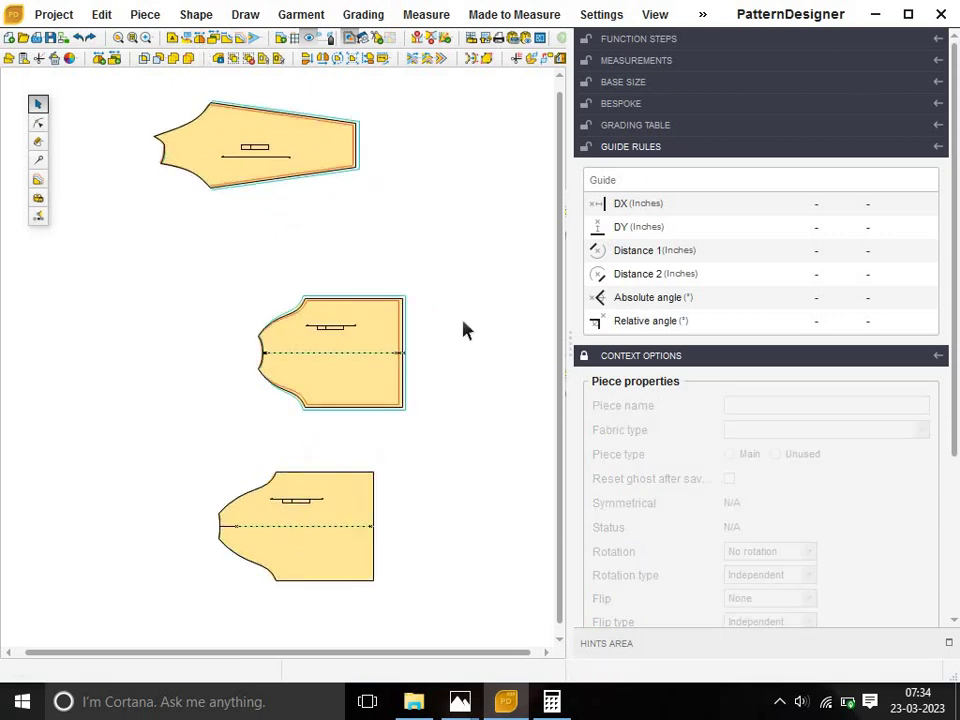
pyautogui.scroll(2, 466, 327)
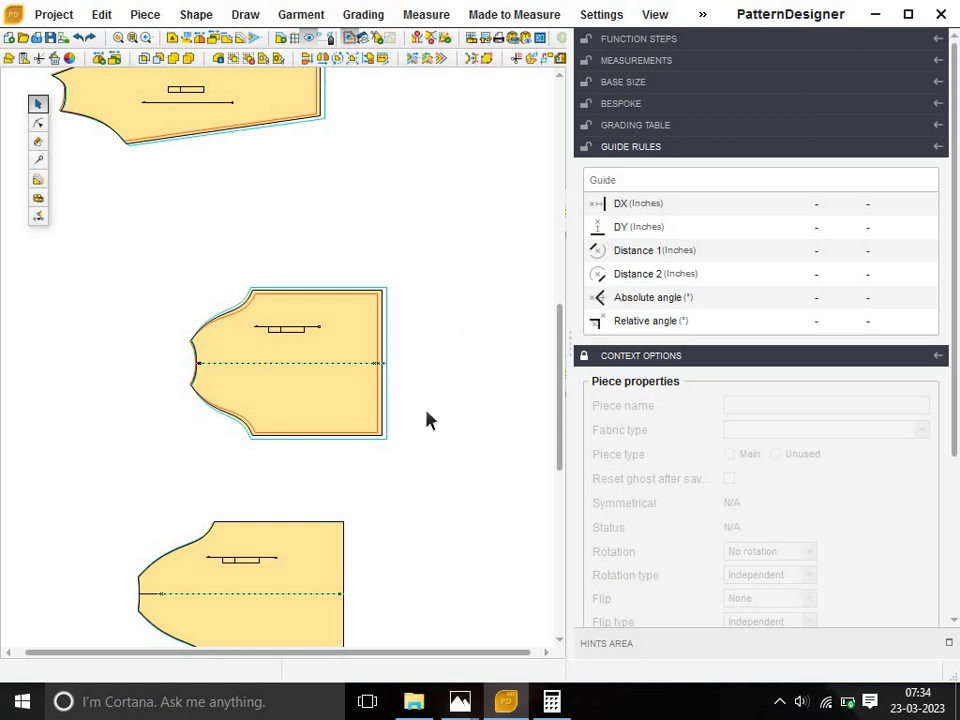
pyautogui.click(311, 551)
pyautogui.moveTo(300, 560); pyautogui.dragTo(335, 510)
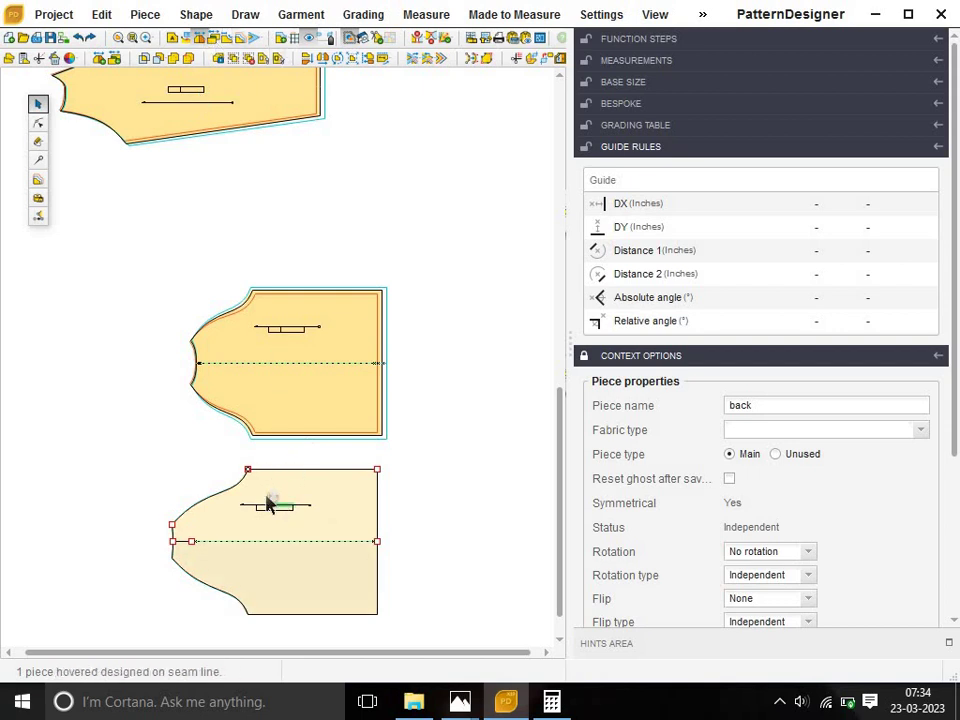
pyautogui.click(270, 504)
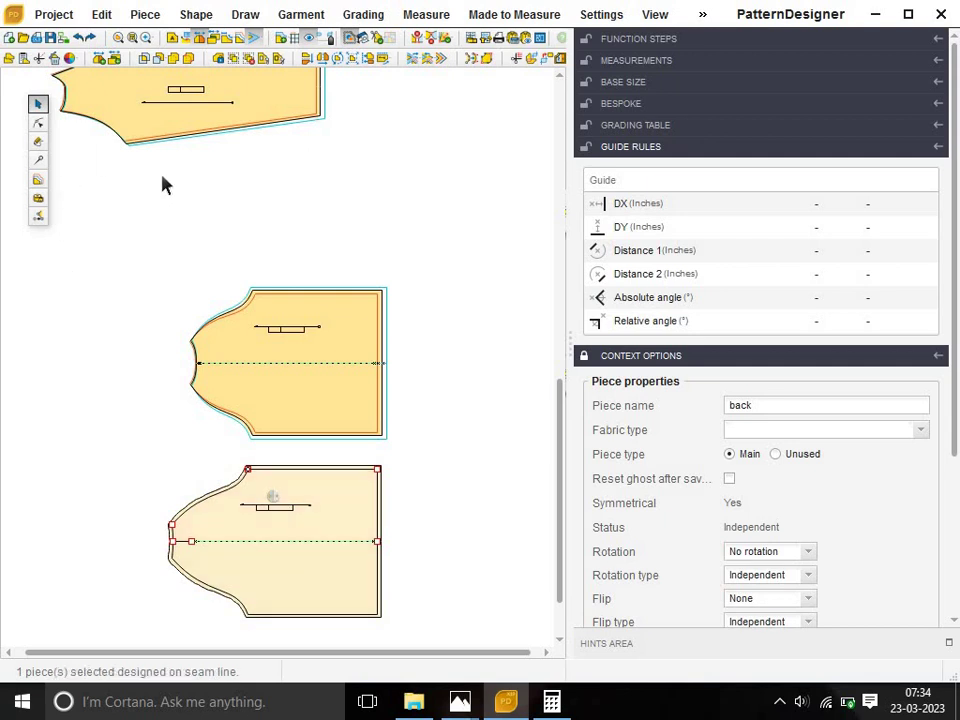
pyautogui.scroll(-1, 175, 190)
pyautogui.scroll(-1, 303, 336)
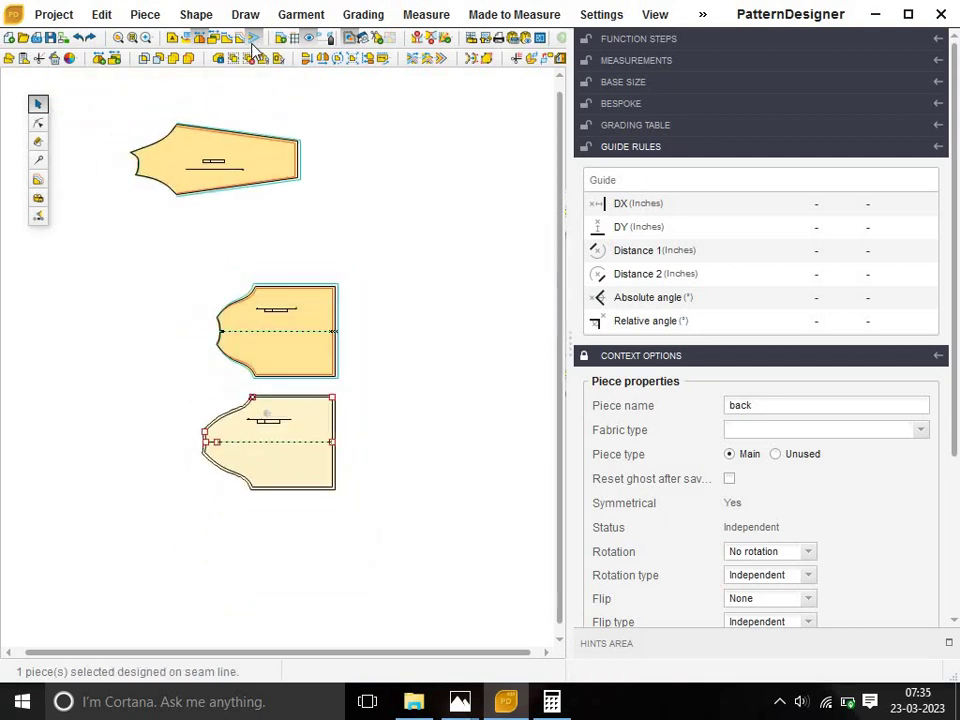
# Select the back piece and switch to grading individual points.
pyautogui.click(321, 424)
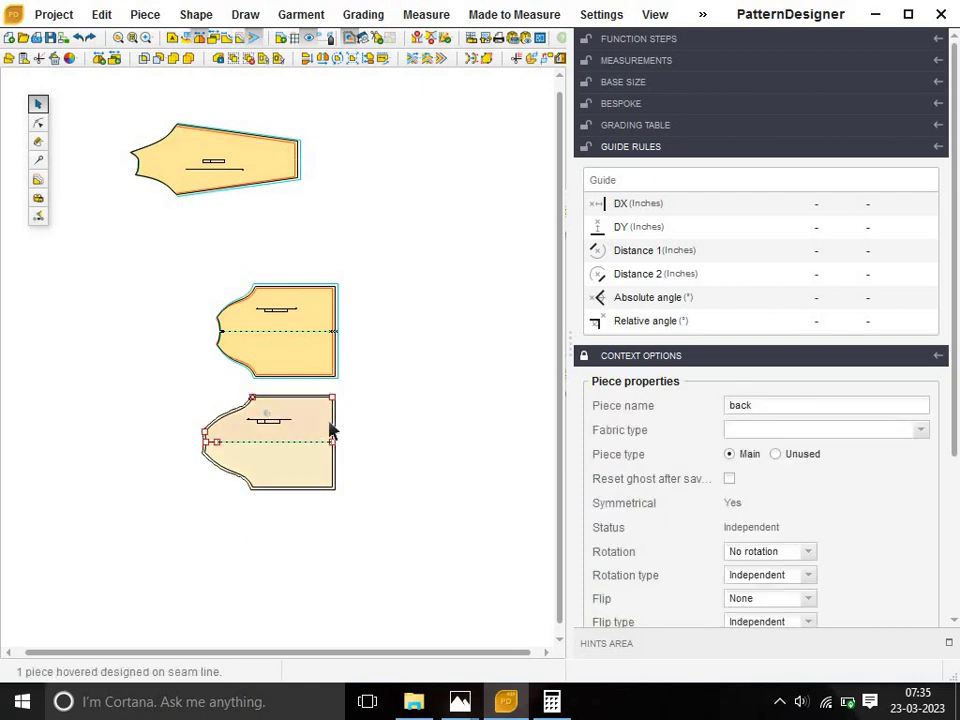
pyautogui.scroll(1, 357, 409)
pyautogui.scroll(1, 285, 422)
pyautogui.scroll(1, 285, 422)
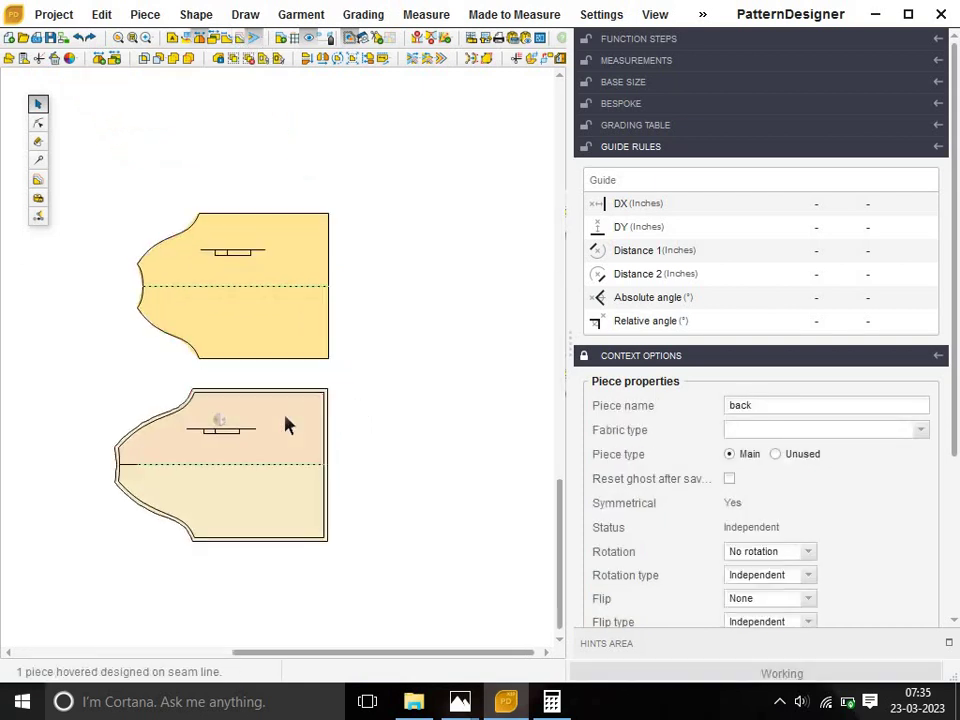
pyautogui.click(285, 425)
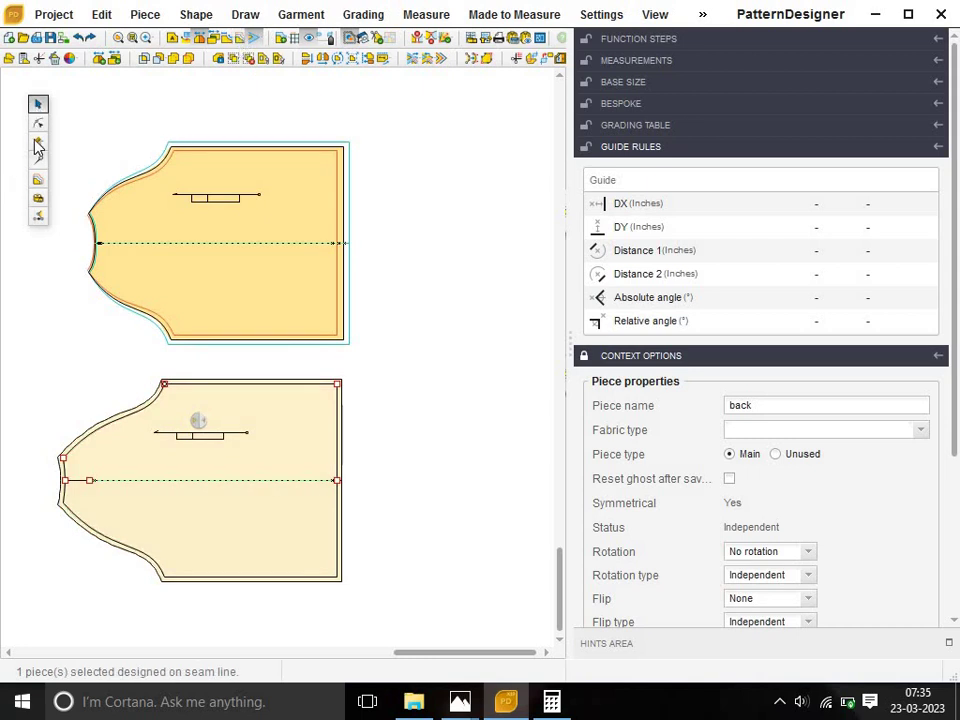
pyautogui.click(38, 179)
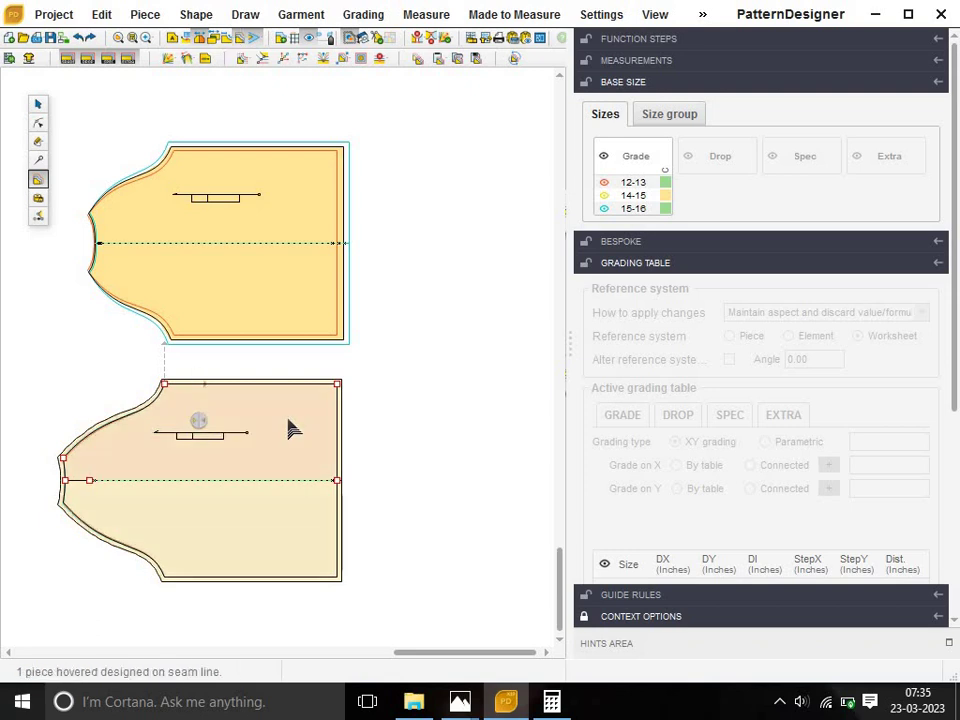
pyautogui.click(280, 222)
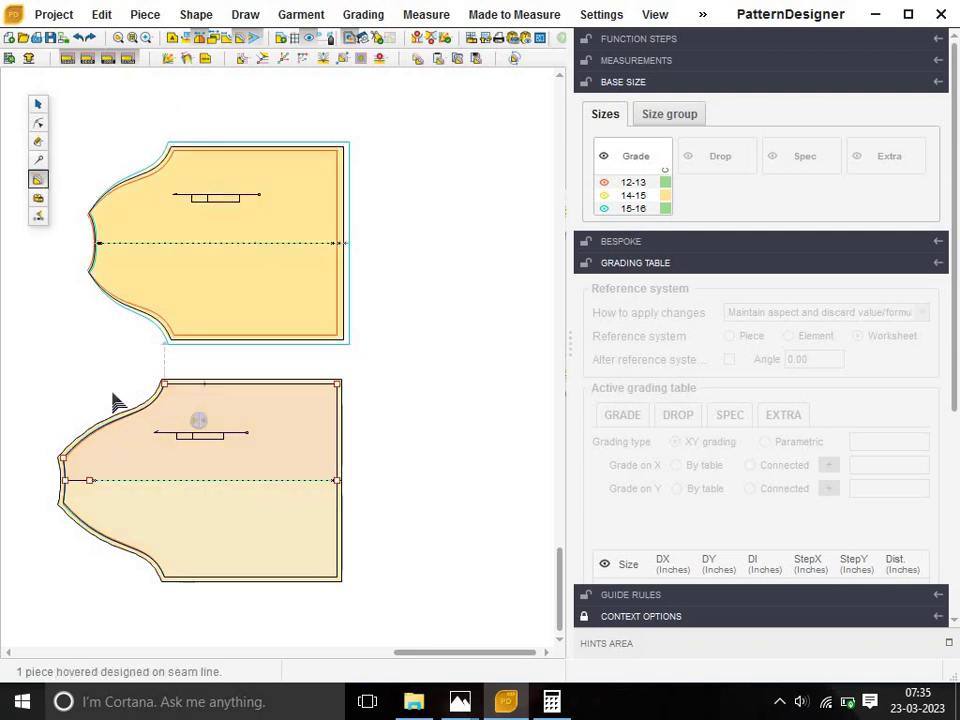
pyautogui.click(168, 385)
# Give the back piece's two top corner points a StepY of -0.5 for size 12-13.
pyautogui.moveTo(133, 369); pyautogui.dragTo(370, 408)
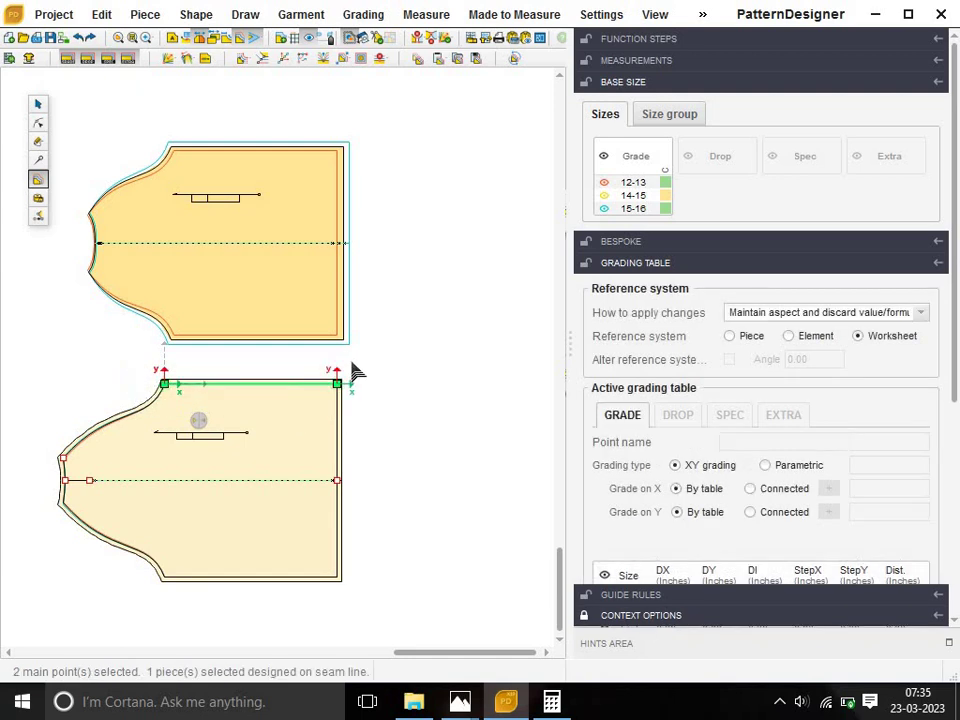
pyautogui.scroll(-3, 850, 497)
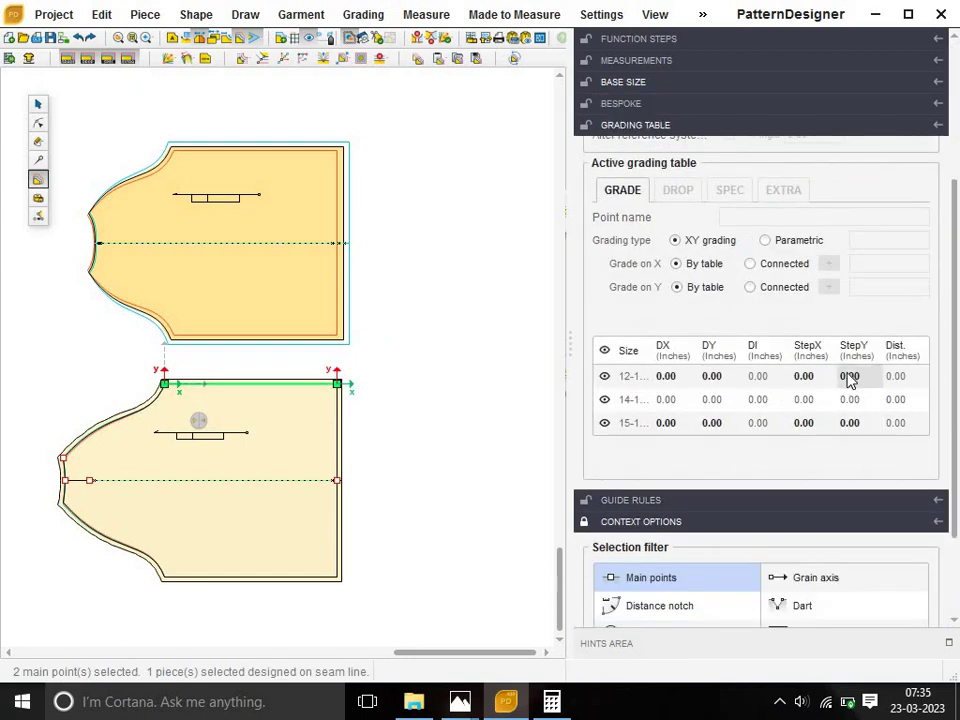
pyautogui.click(849, 376)
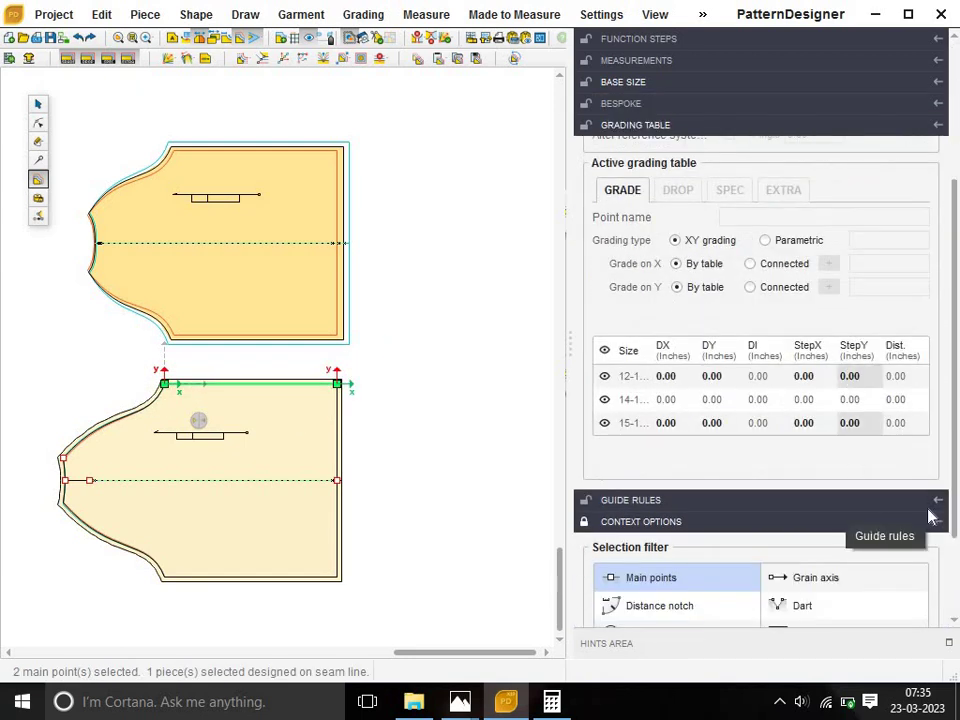
pyautogui.write('-0.5')
pyautogui.press('Return')
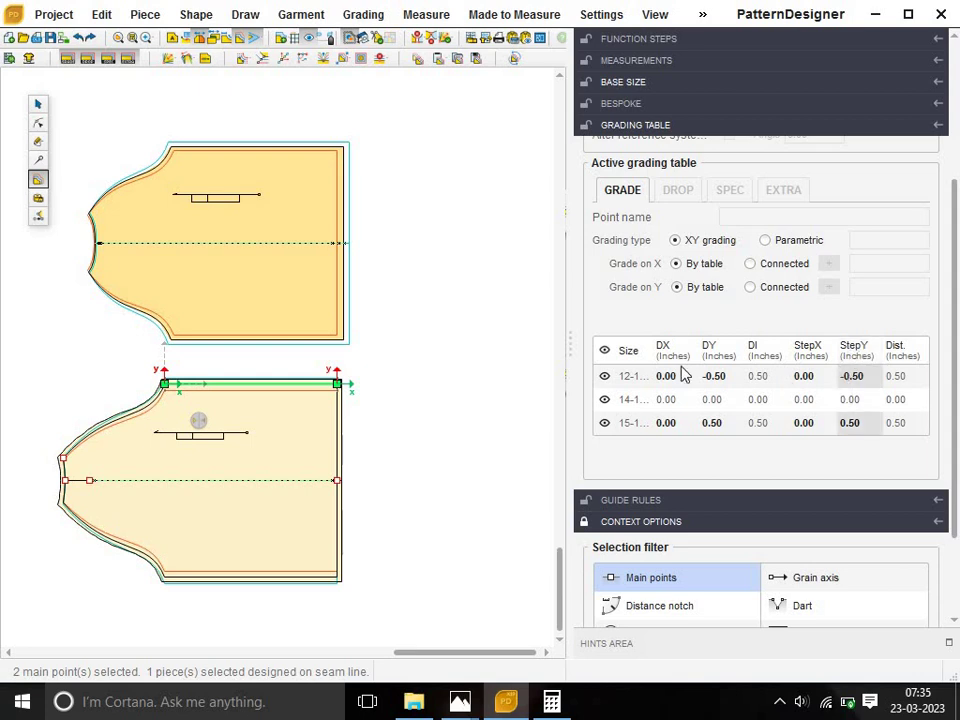
pyautogui.click(178, 155)
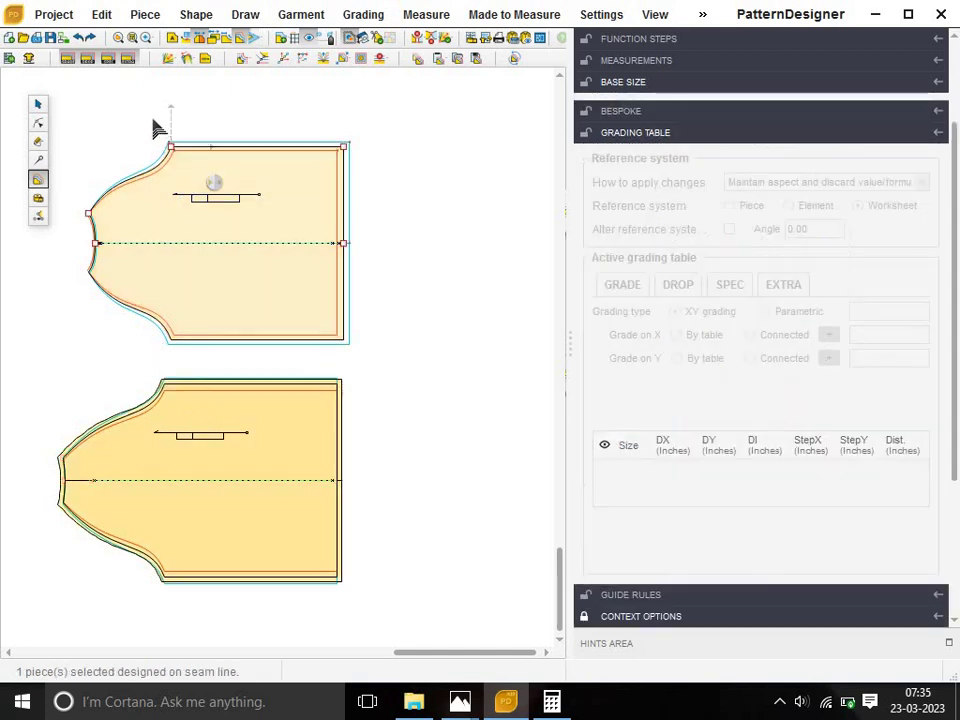
# Change the back piece's top-edge points' StepY grade to 0.37, then deselect them.
pyautogui.click(196, 181)
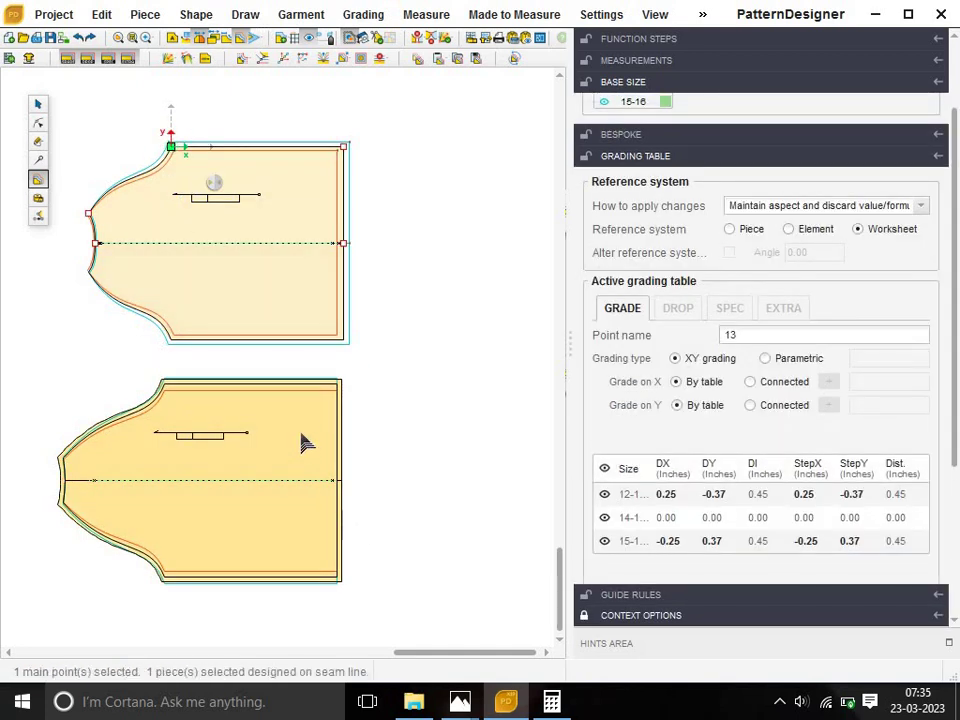
pyautogui.moveTo(284, 417); pyautogui.dragTo(131, 374)
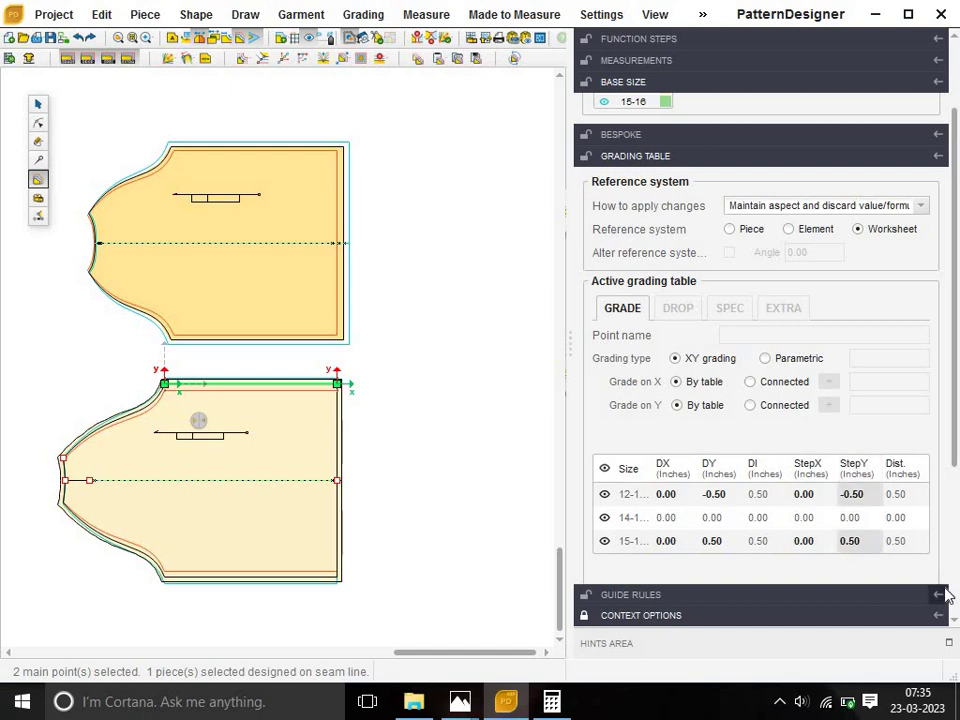
pyautogui.press('BackSpace')
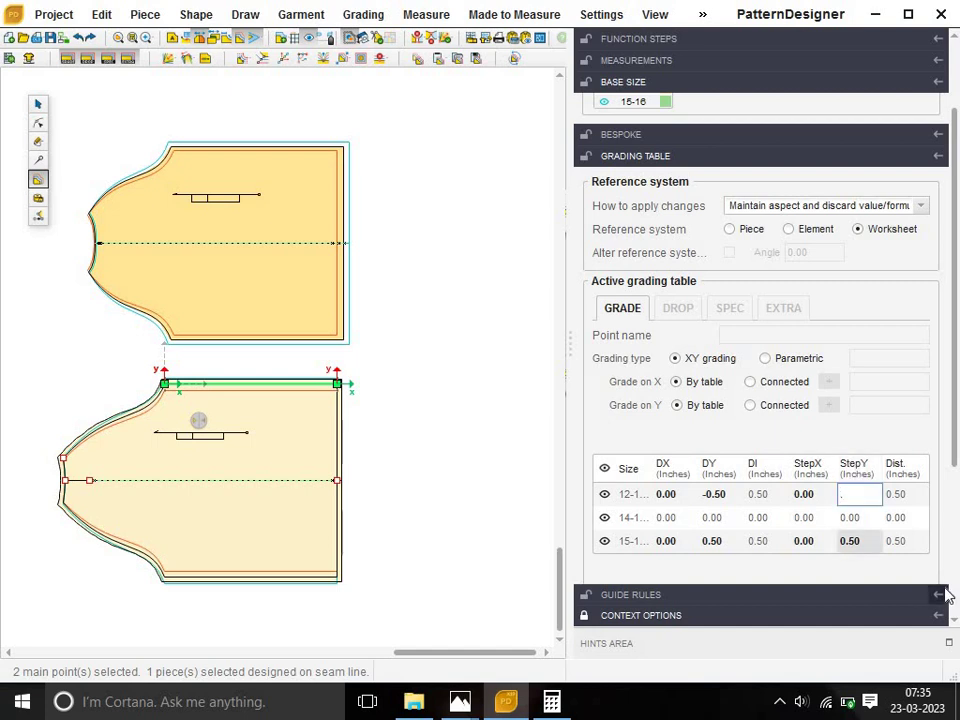
pyautogui.write('.')
pyautogui.write('3')
pyautogui.write('7')
pyautogui.press('Return')
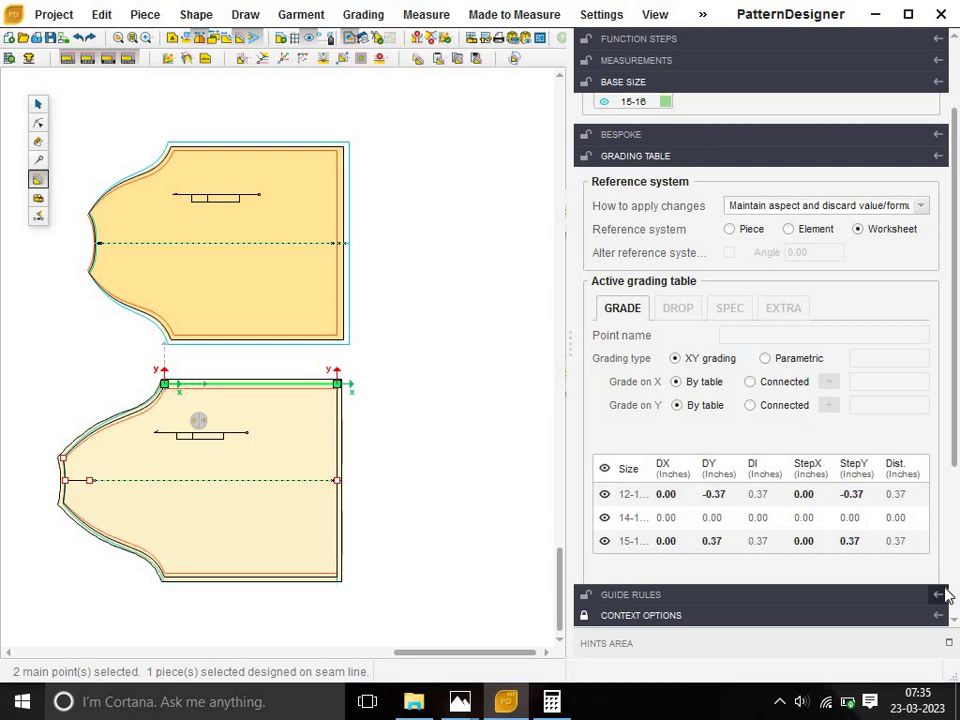
pyautogui.scroll(5, 270, 388)
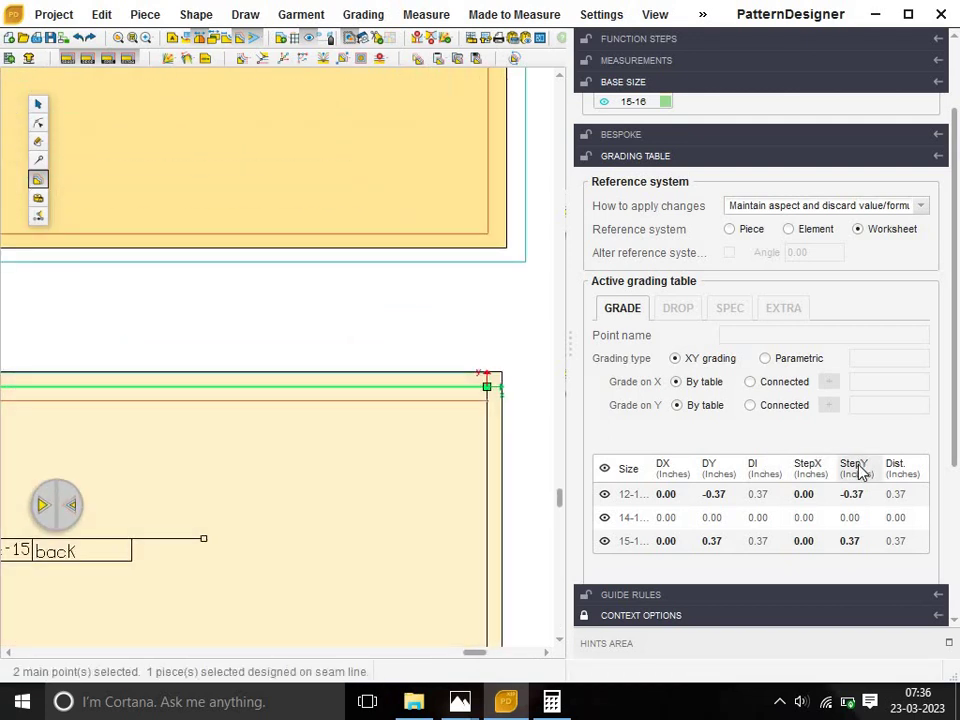
pyautogui.scroll(-3, 858, 465)
pyautogui.scroll(-2, 450, 325)
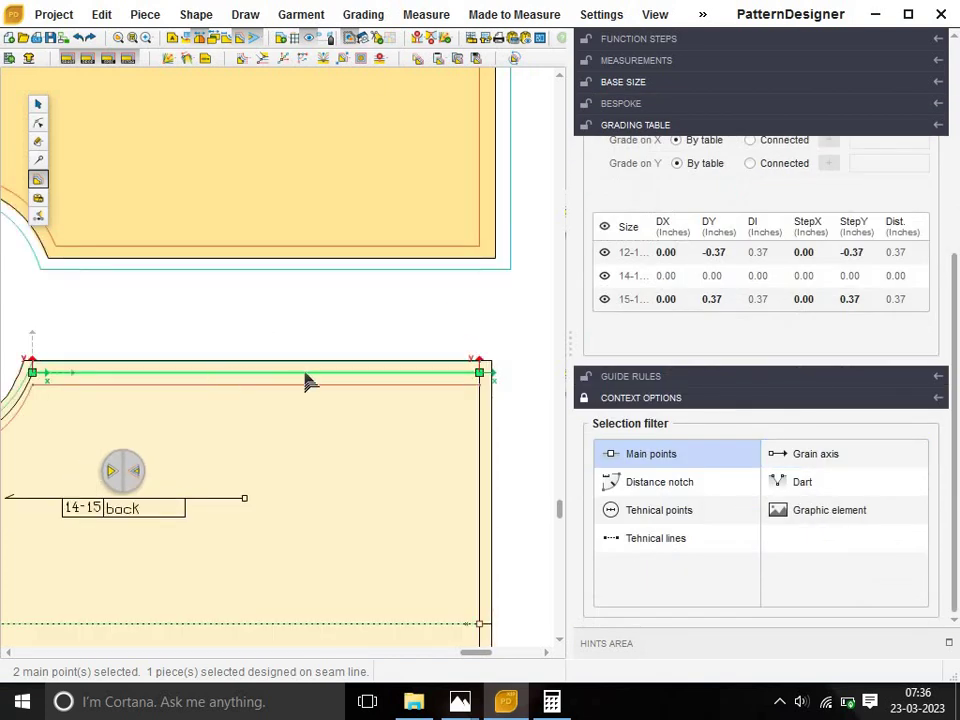
pyautogui.click(386, 476)
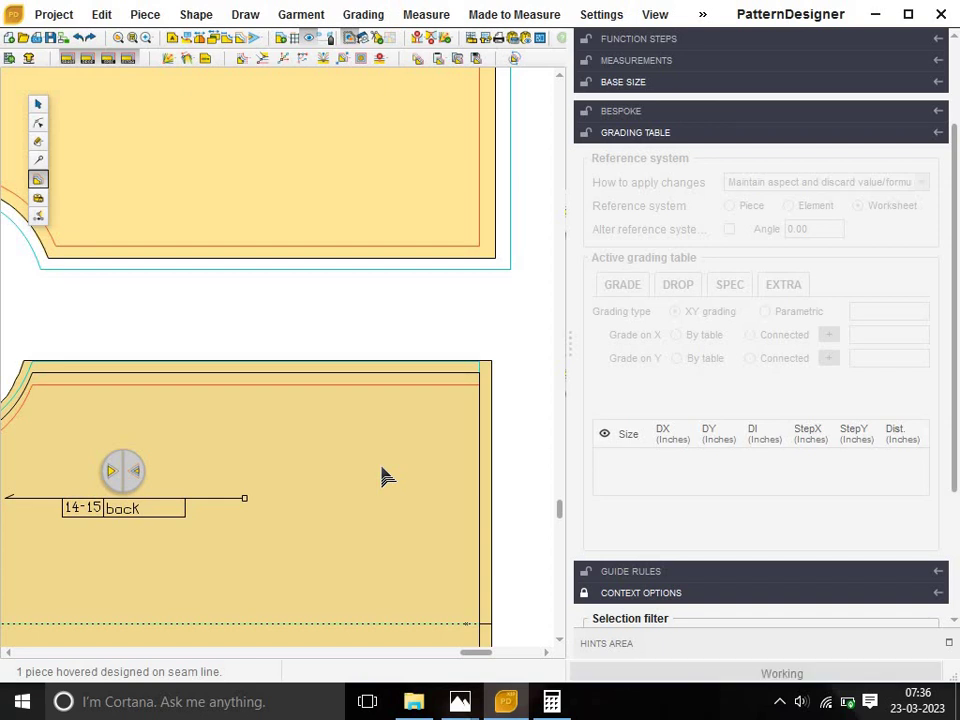
pyautogui.scroll(-2, 386, 476)
pyautogui.scroll(-2, 381, 476)
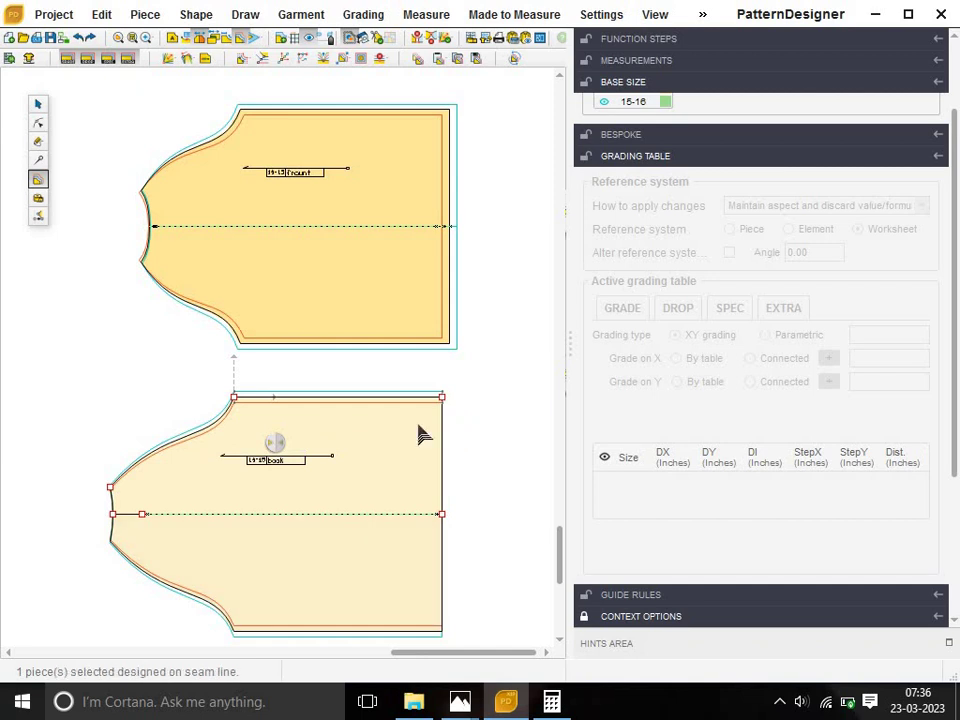
# Give the back piece's top-left corner point a StepX of 0.25 and check its grading.
pyautogui.click(233, 397)
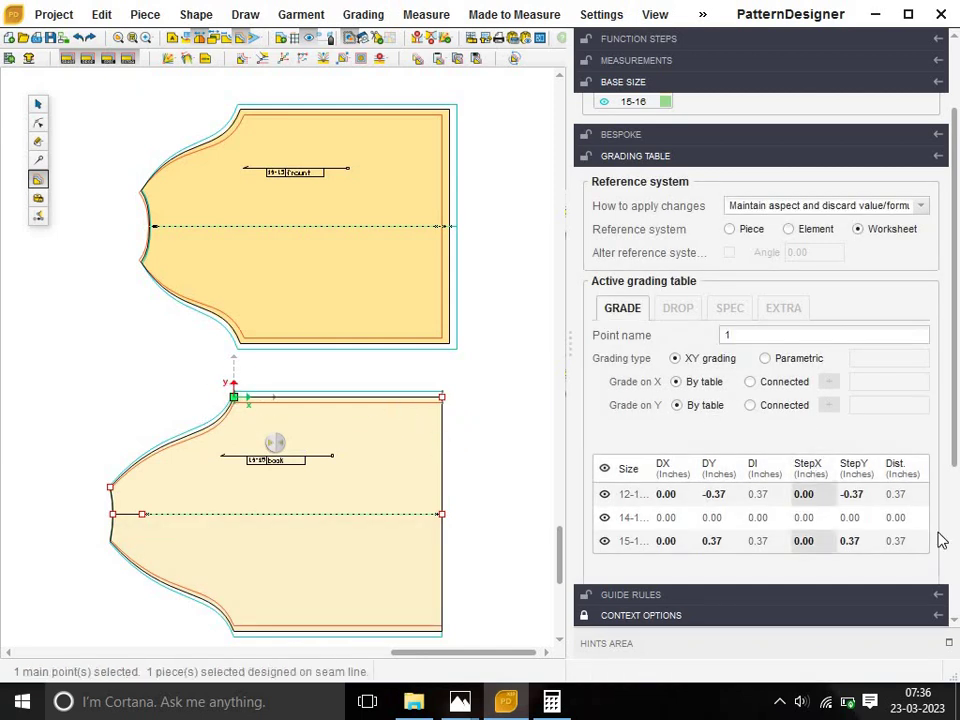
pyautogui.press('BackSpace')
pyautogui.write('25')
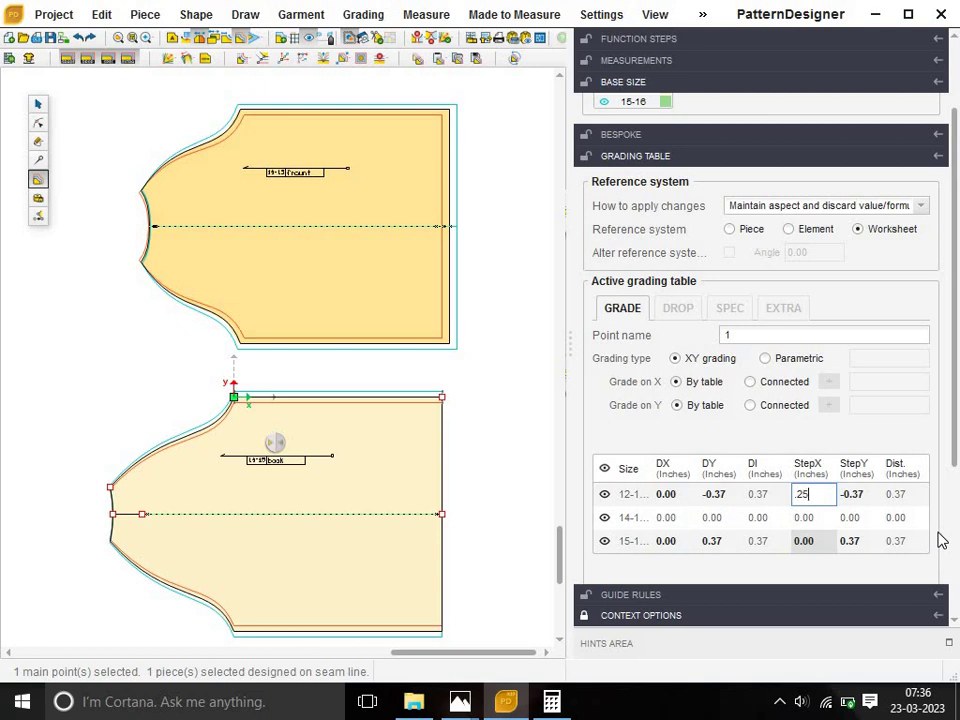
pyautogui.press('Return')
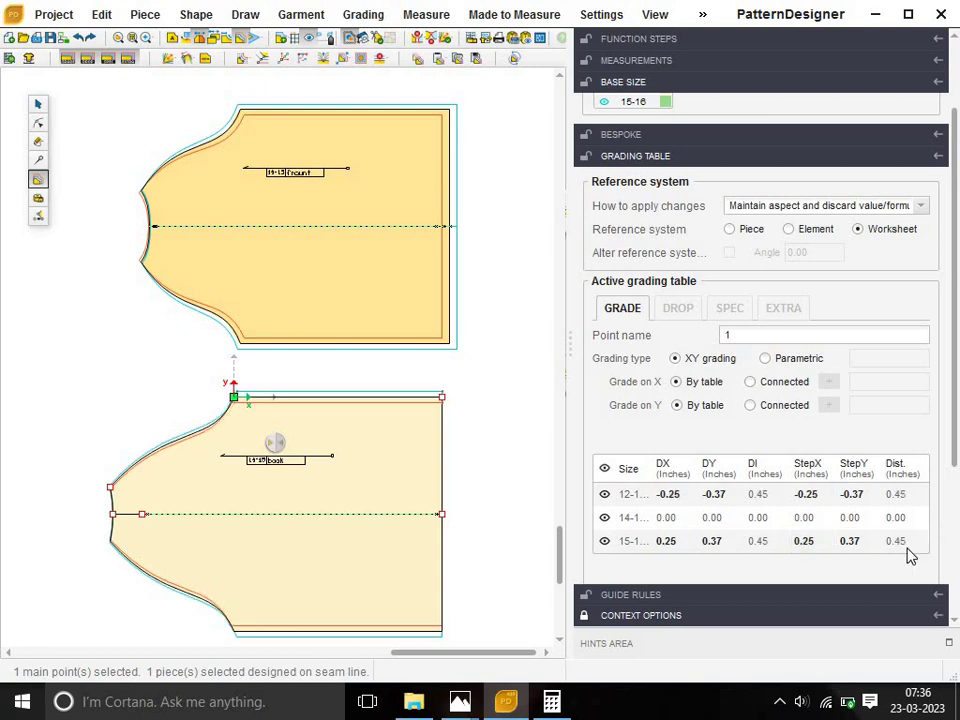
pyautogui.scroll(1, 252, 430)
pyautogui.scroll(1, 252, 430)
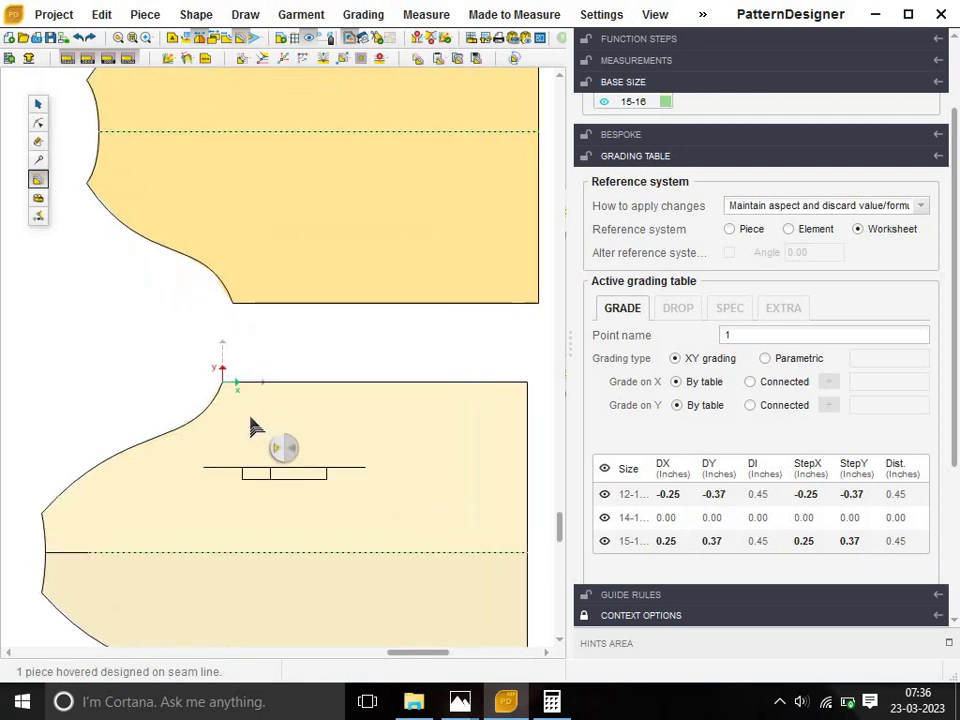
pyautogui.scroll(1, 252, 428)
pyautogui.scroll(1, 221, 397)
pyautogui.scroll(-1, 221, 397)
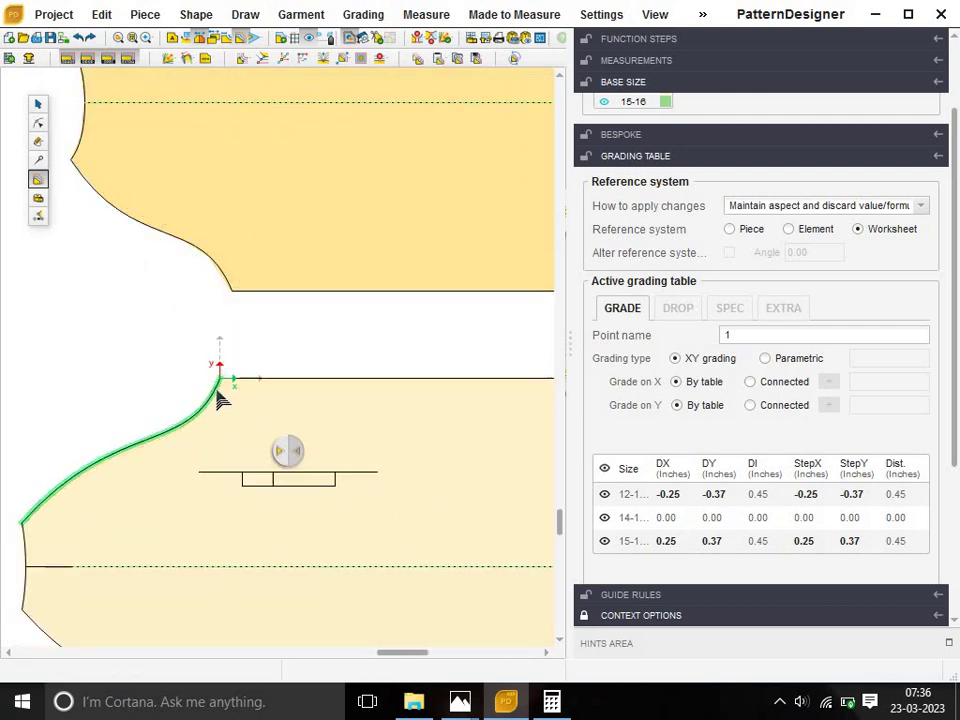
pyautogui.scroll(-1, 217, 395)
pyautogui.scroll(-1, 180, 430)
pyautogui.scroll(2, 137, 482)
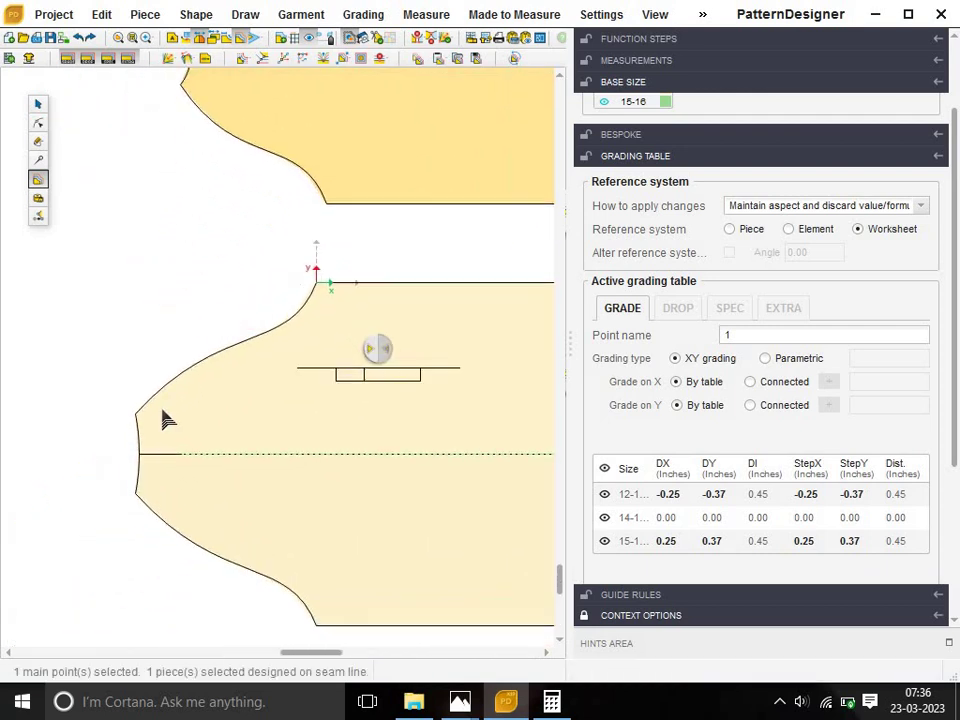
pyautogui.click(135, 415)
pyautogui.click(135, 413)
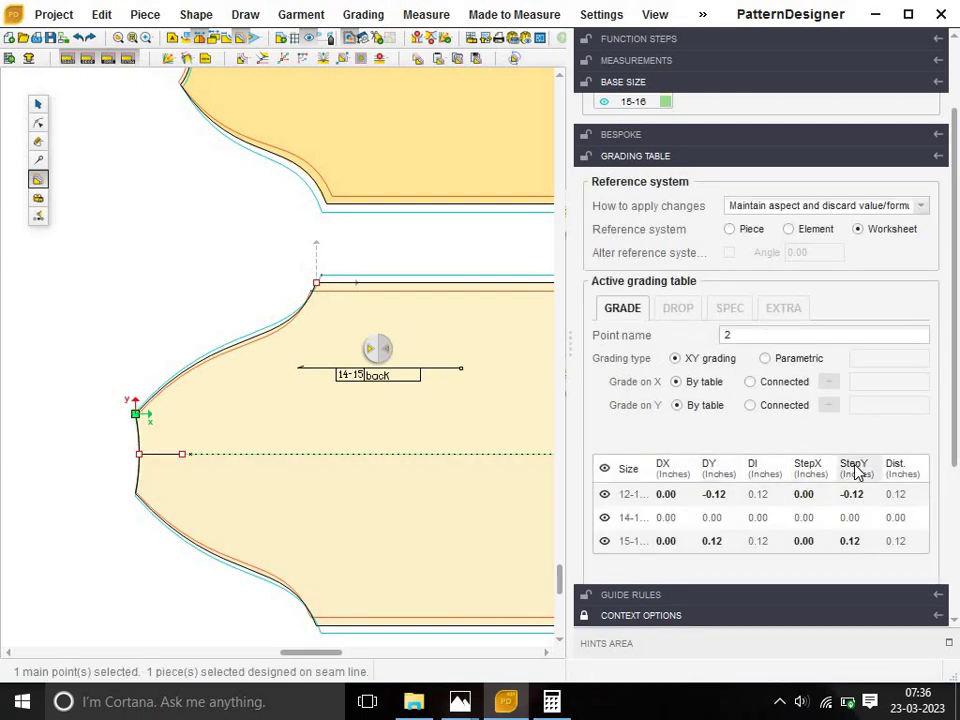
# Grade both right-edge points of the back piece by StepX 0.25.
pyautogui.scroll(-1, 388, 388)
pyautogui.scroll(-1, 385, 392)
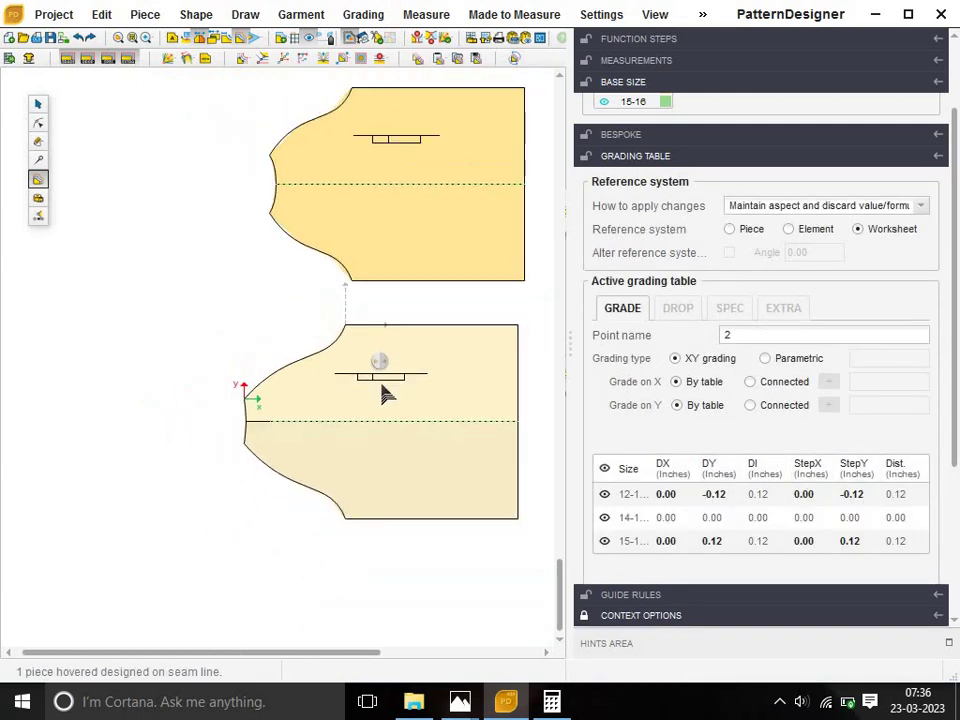
pyautogui.scroll(1, 531, 347)
pyautogui.scroll(1, 450, 364)
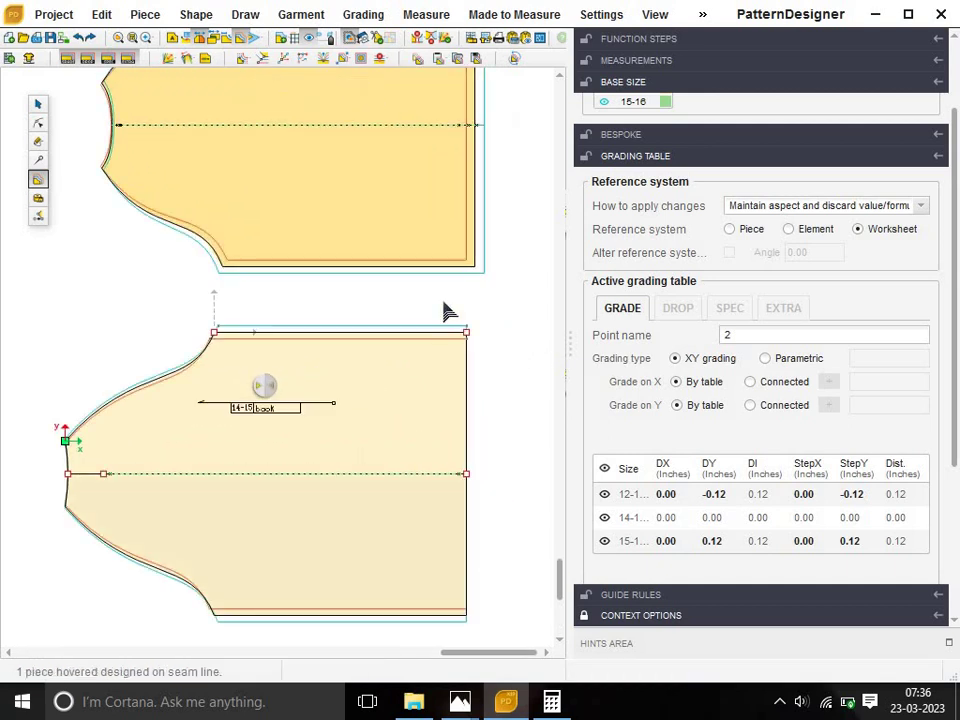
pyautogui.moveTo(446, 302); pyautogui.dragTo(508, 534)
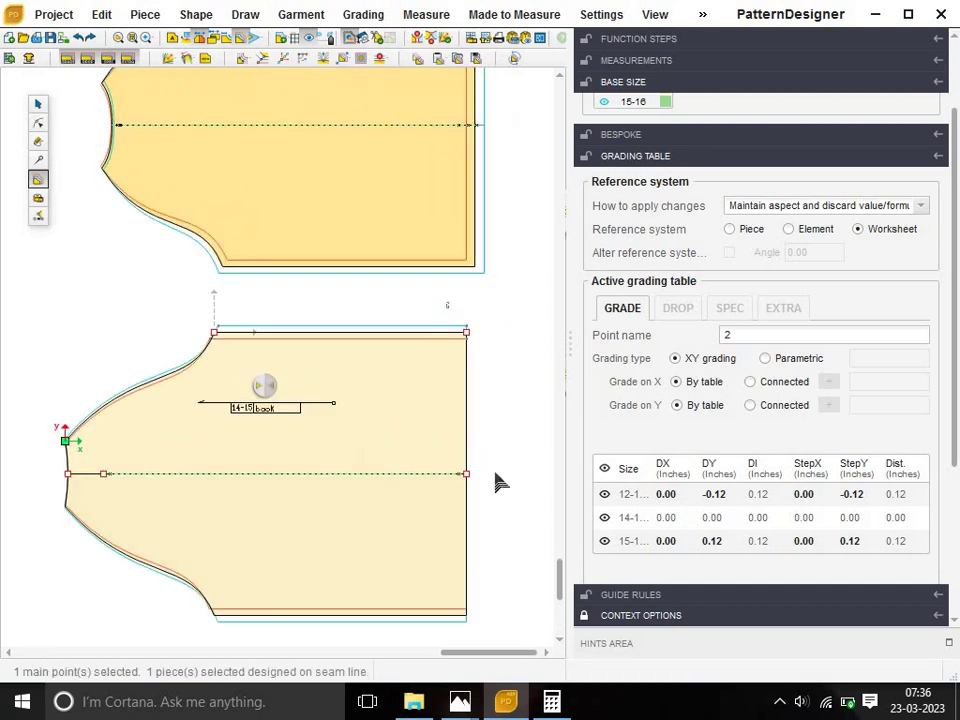
pyautogui.doubleClick(812, 494)
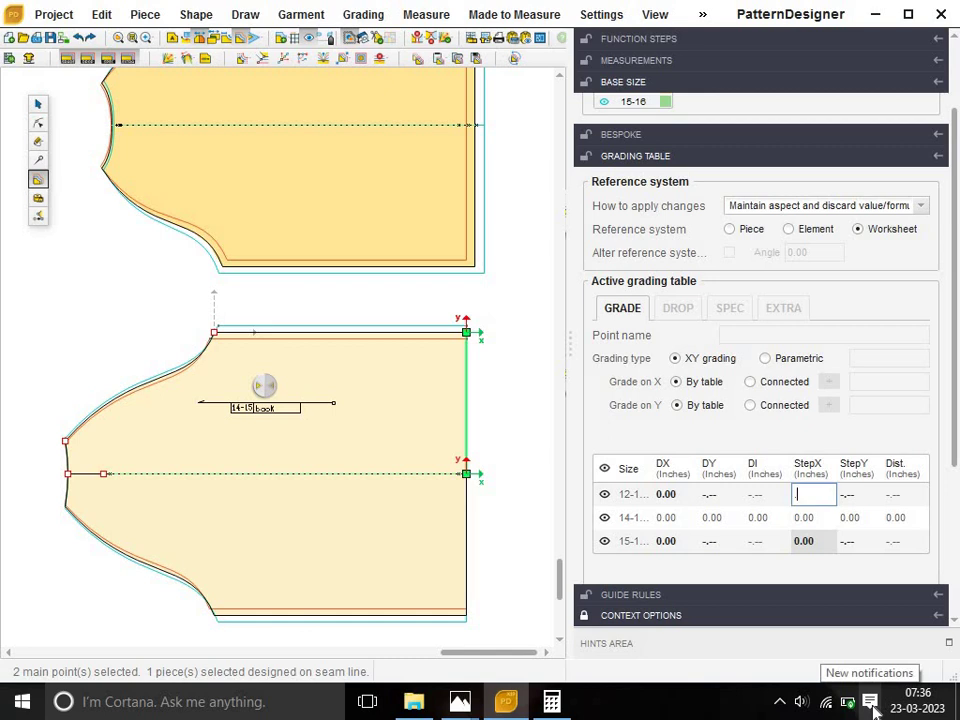
pyautogui.write('25')
pyautogui.press('Return')
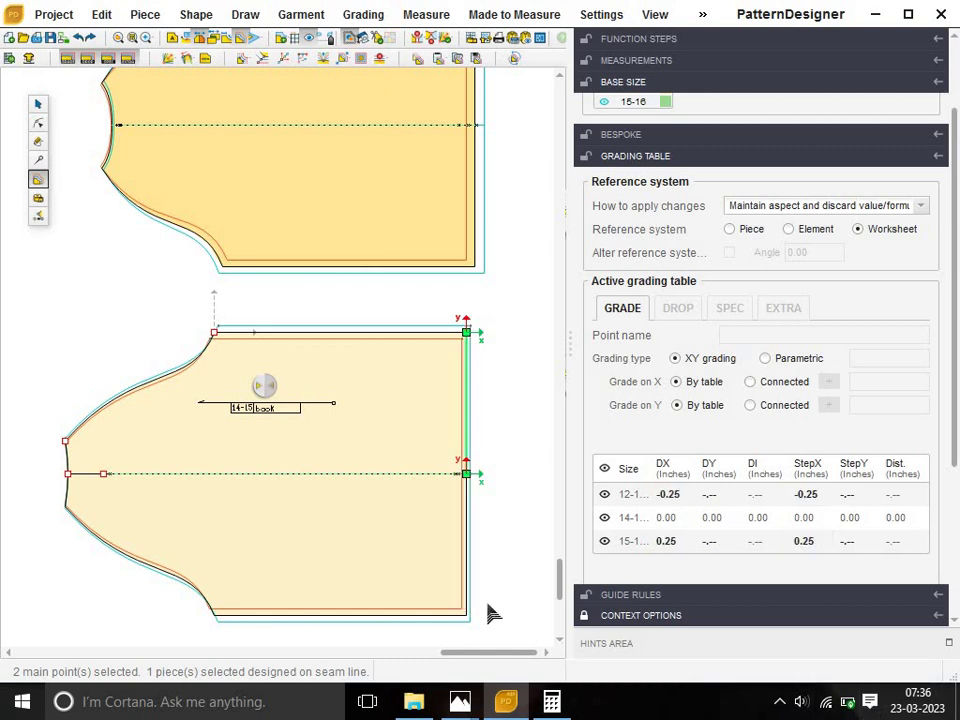
pyautogui.click(501, 394)
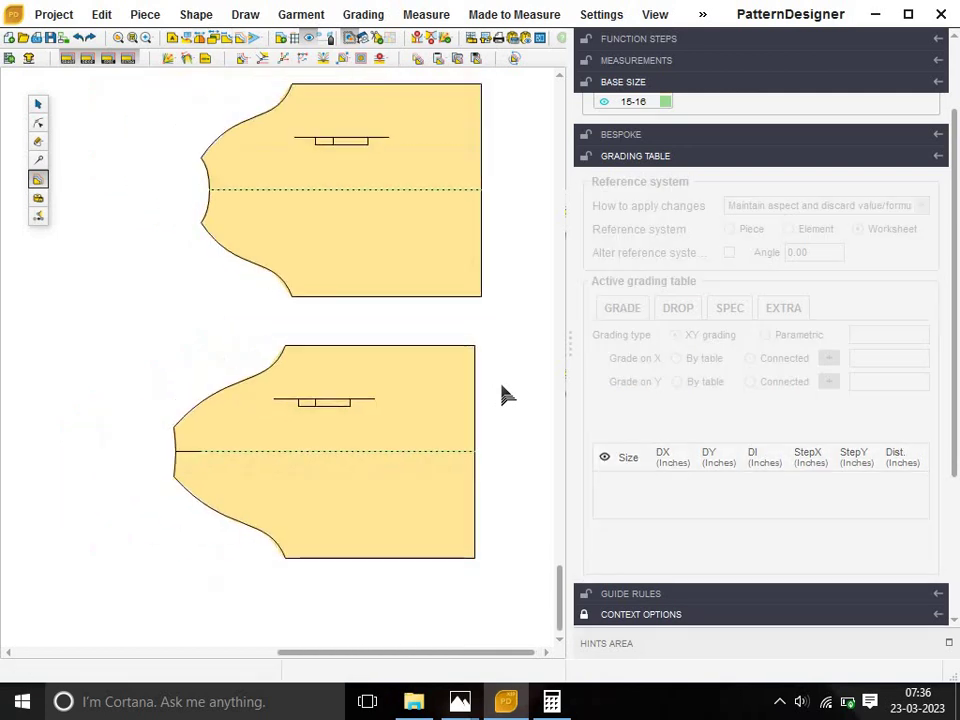
# Cut the back piece in half at its centre-line point.
pyautogui.click(38, 122)
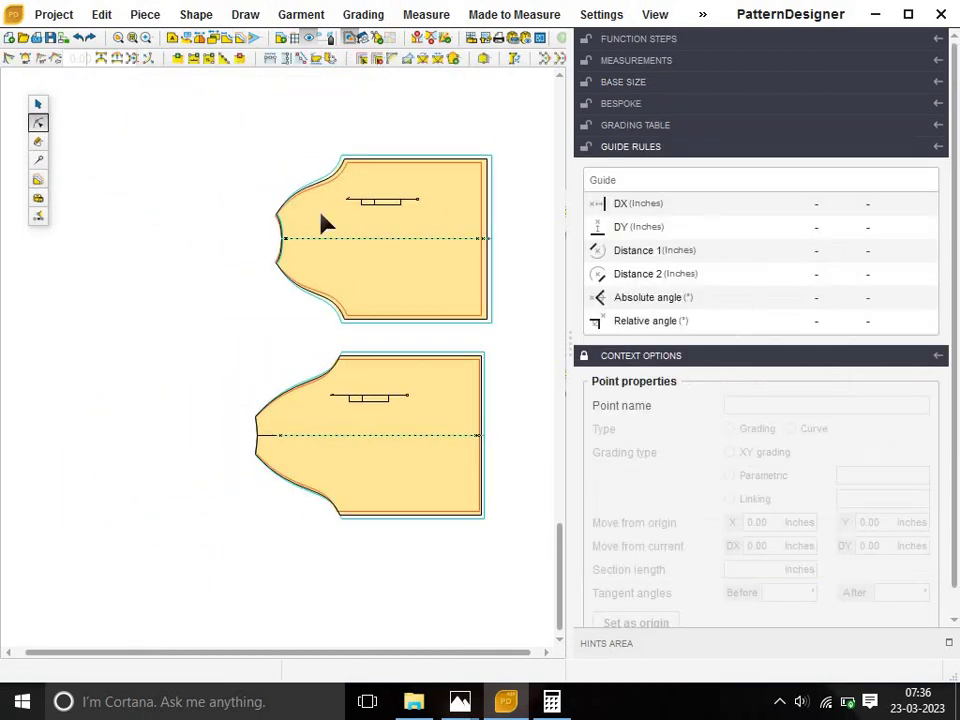
pyautogui.click(279, 435)
pyautogui.click(277, 435)
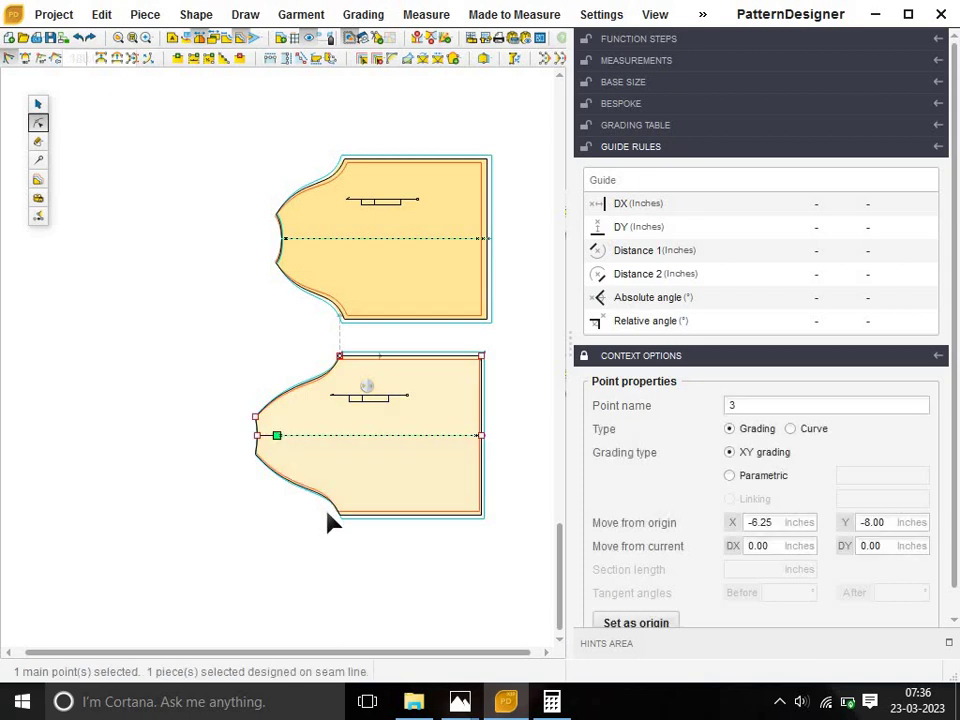
pyautogui.click(333, 521)
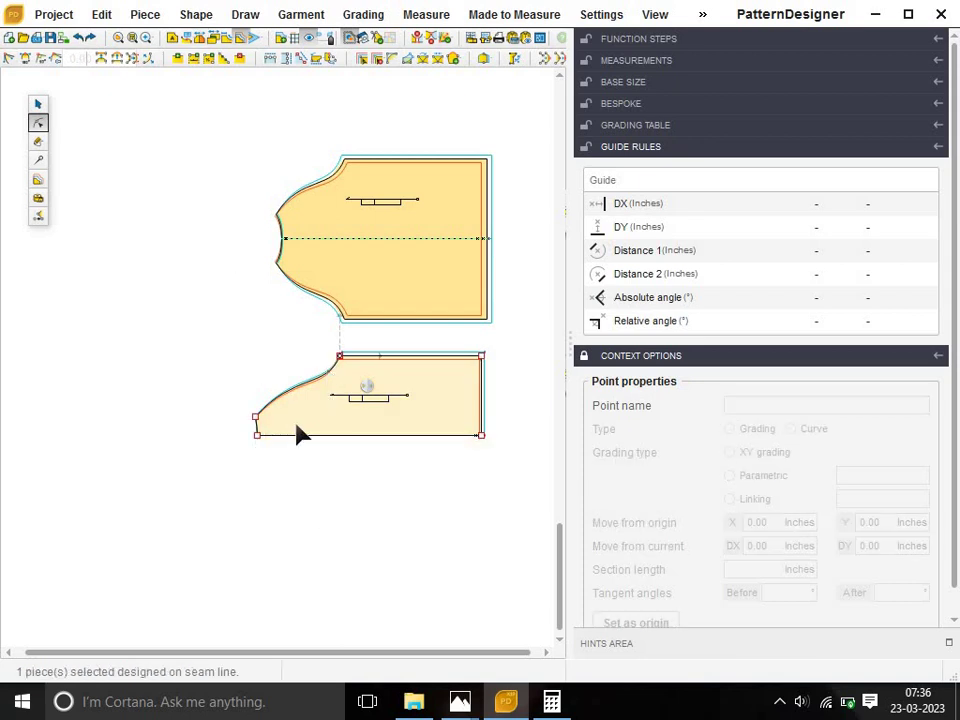
# Make the half piece's bottom edge a symmetry axis and unfold the back piece.
pyautogui.click(38, 160)
pyautogui.click(217, 40)
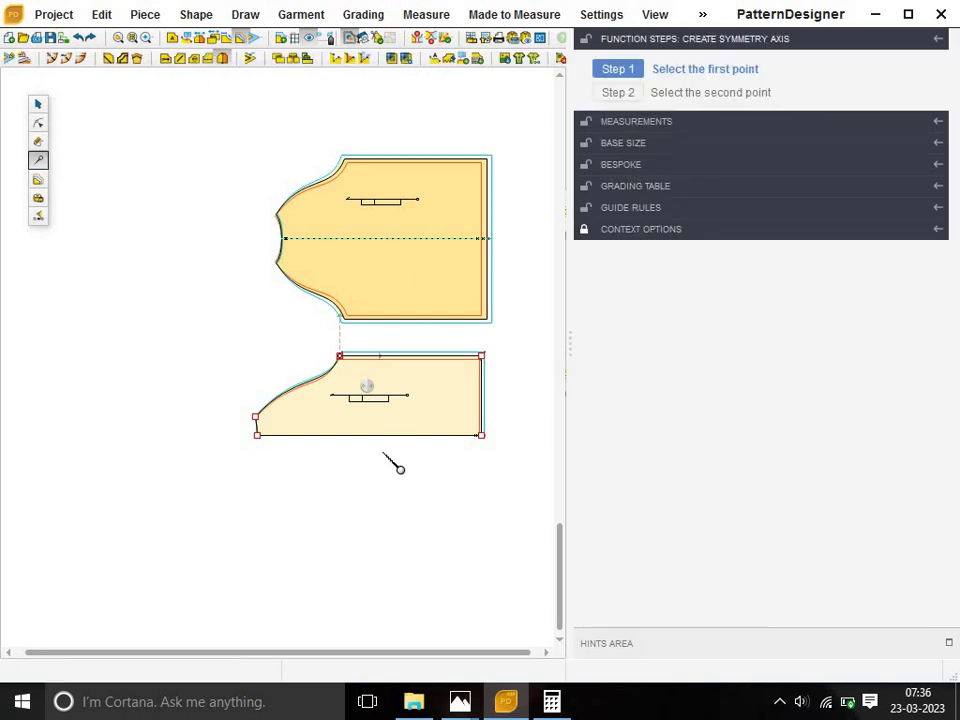
pyautogui.click(391, 436)
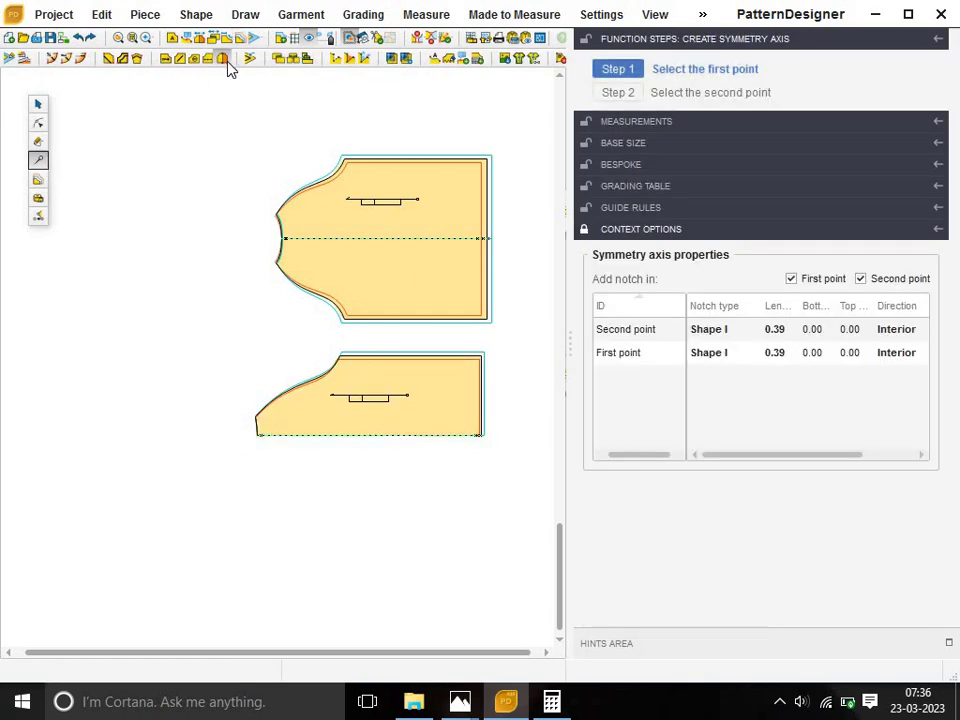
pyautogui.press('Escape')
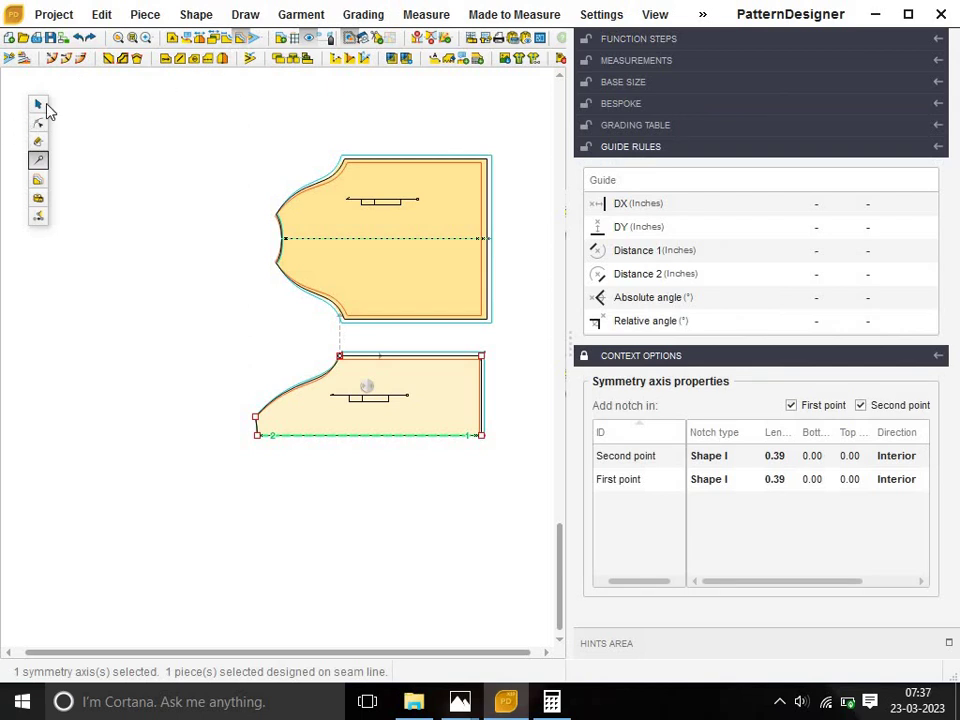
pyautogui.click(40, 105)
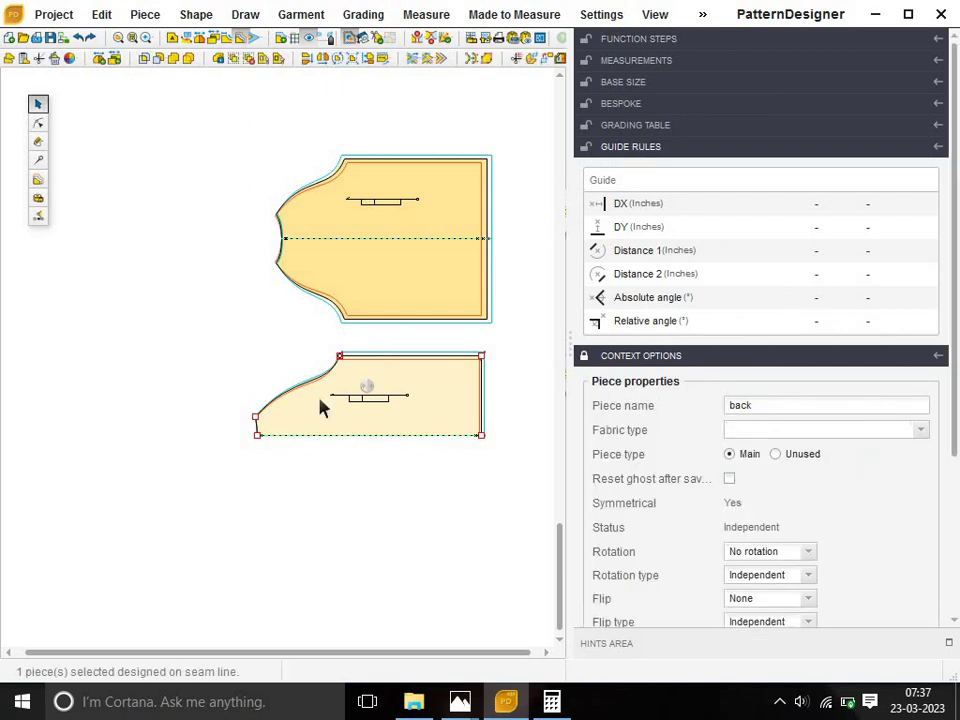
pyautogui.click(205, 40)
pyautogui.click(208, 407)
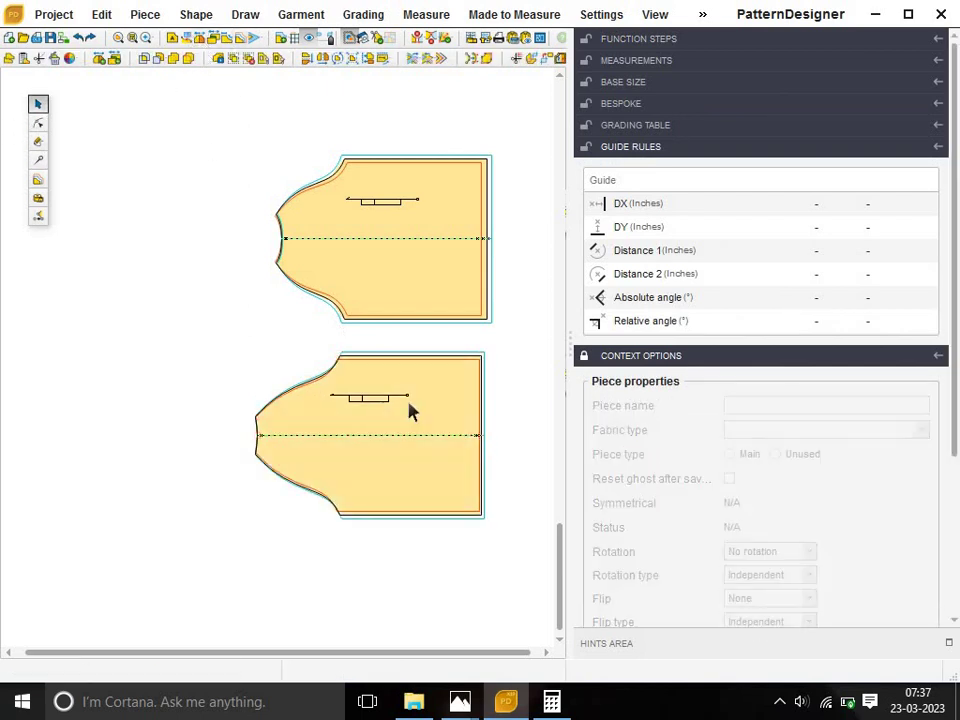
# Show all pieces, save despite the demo warning, and move the sleeve above the others.
pyautogui.click(132, 37)
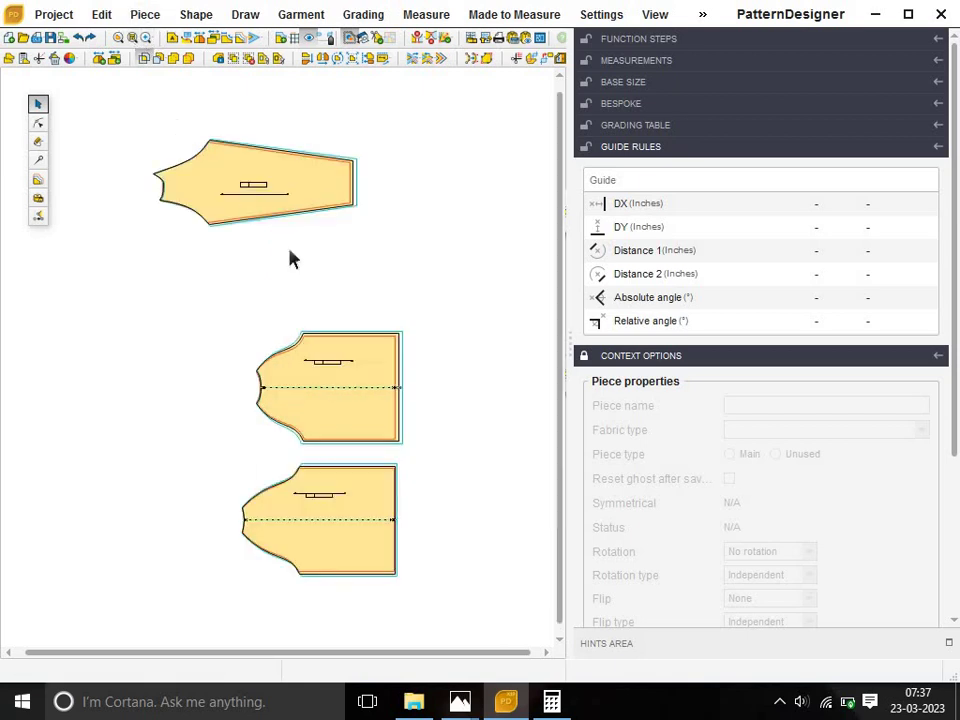
pyautogui.click(38, 37)
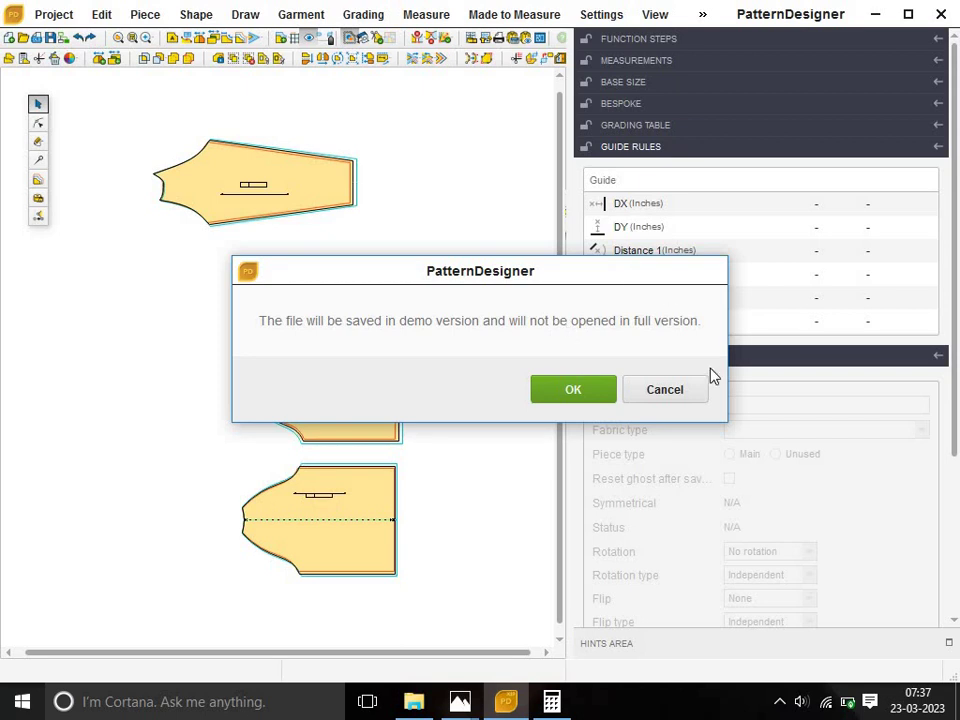
pyautogui.click(675, 396)
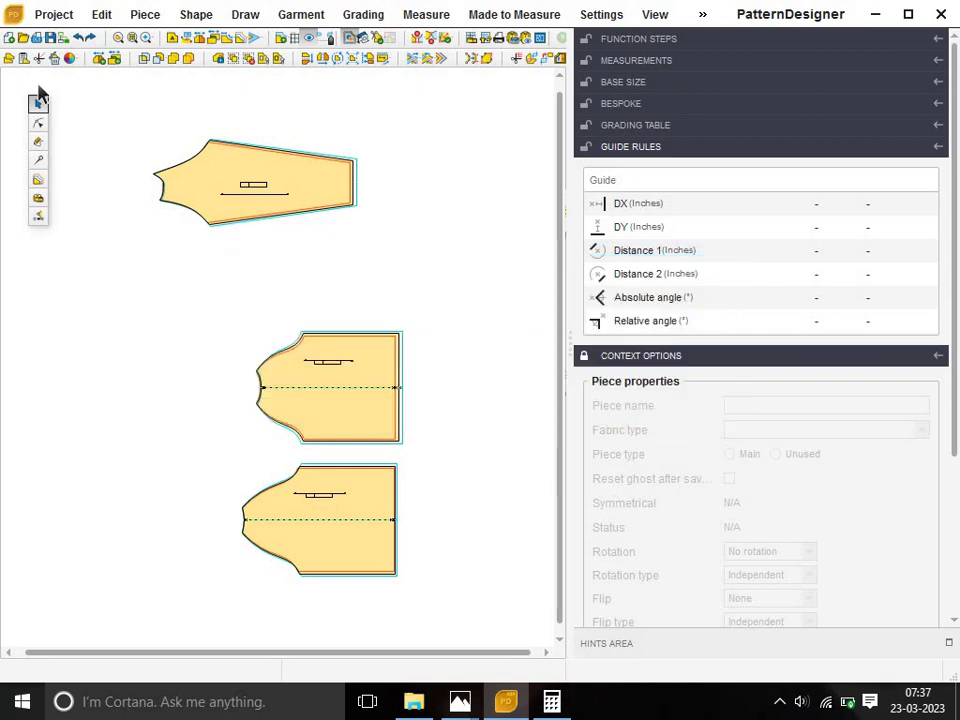
pyautogui.moveTo(226, 202); pyautogui.dragTo(331, 280)
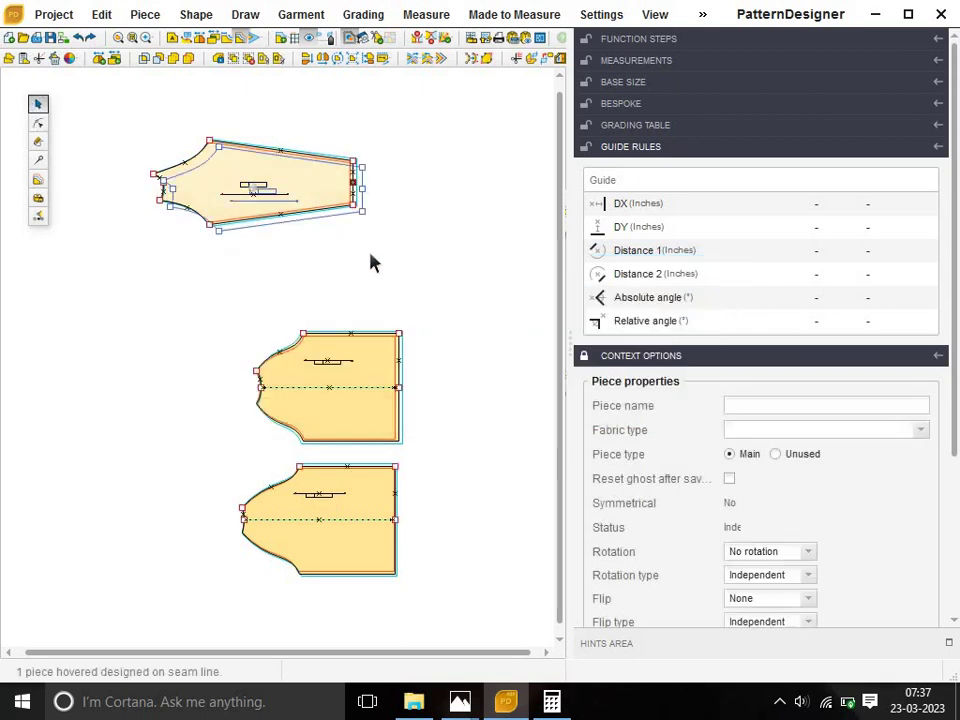
pyautogui.click(446, 441)
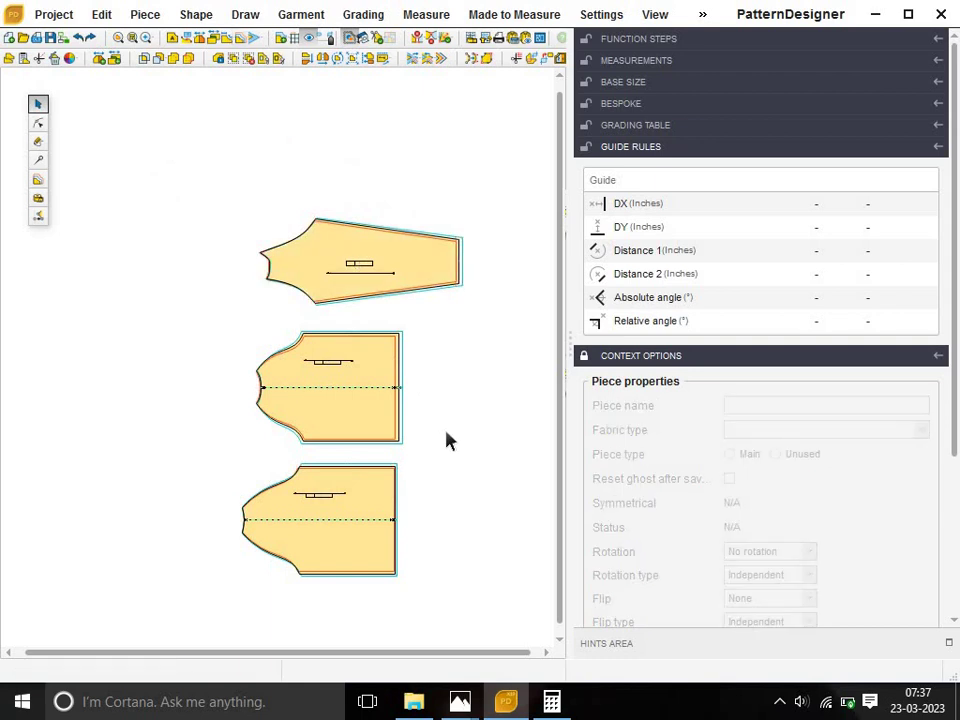